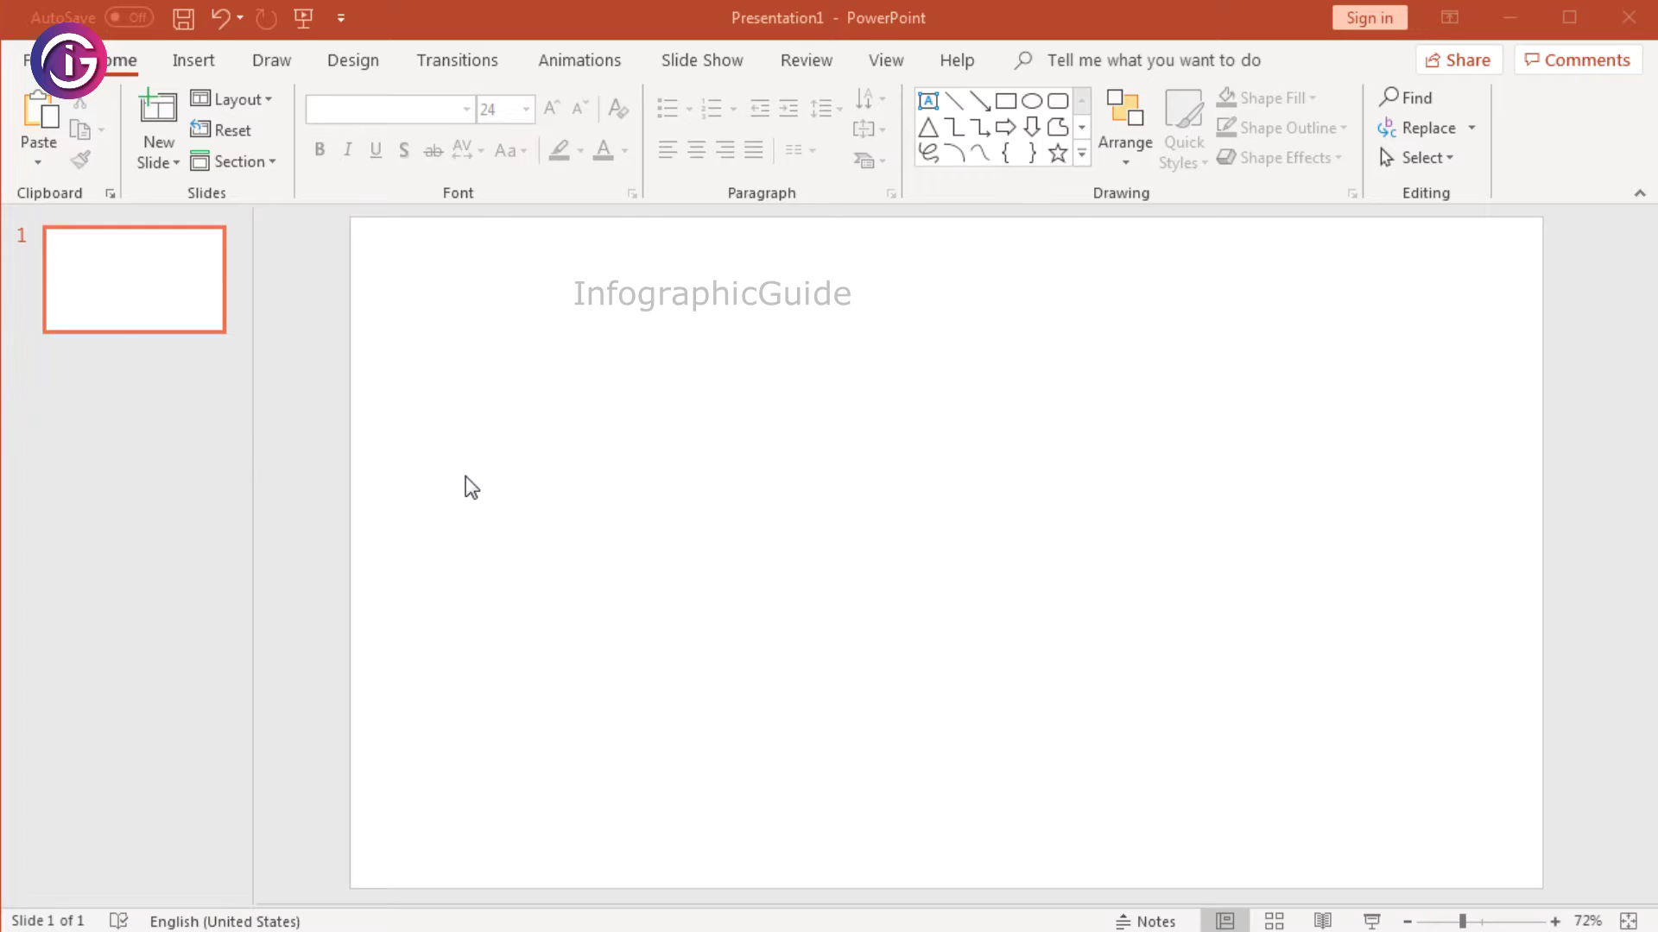
# Step: Switch the slide background to a gradient fill with a very light grey starting stop
pyautogui.rightClick(1278, 348)
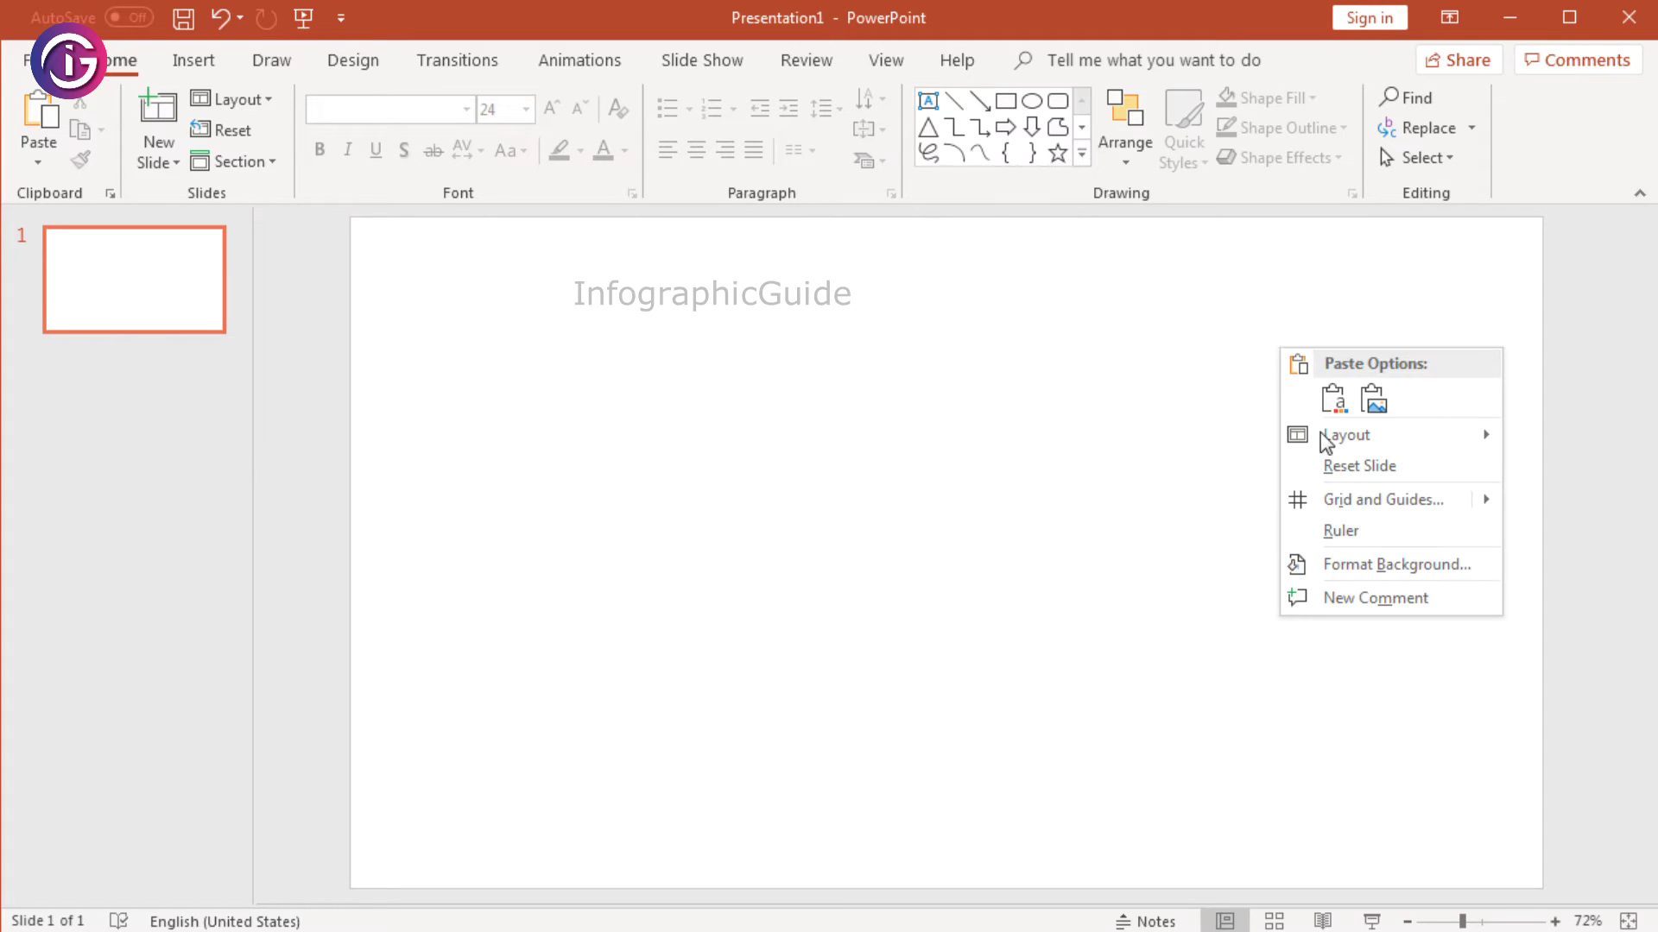
pyautogui.click(1373, 572)
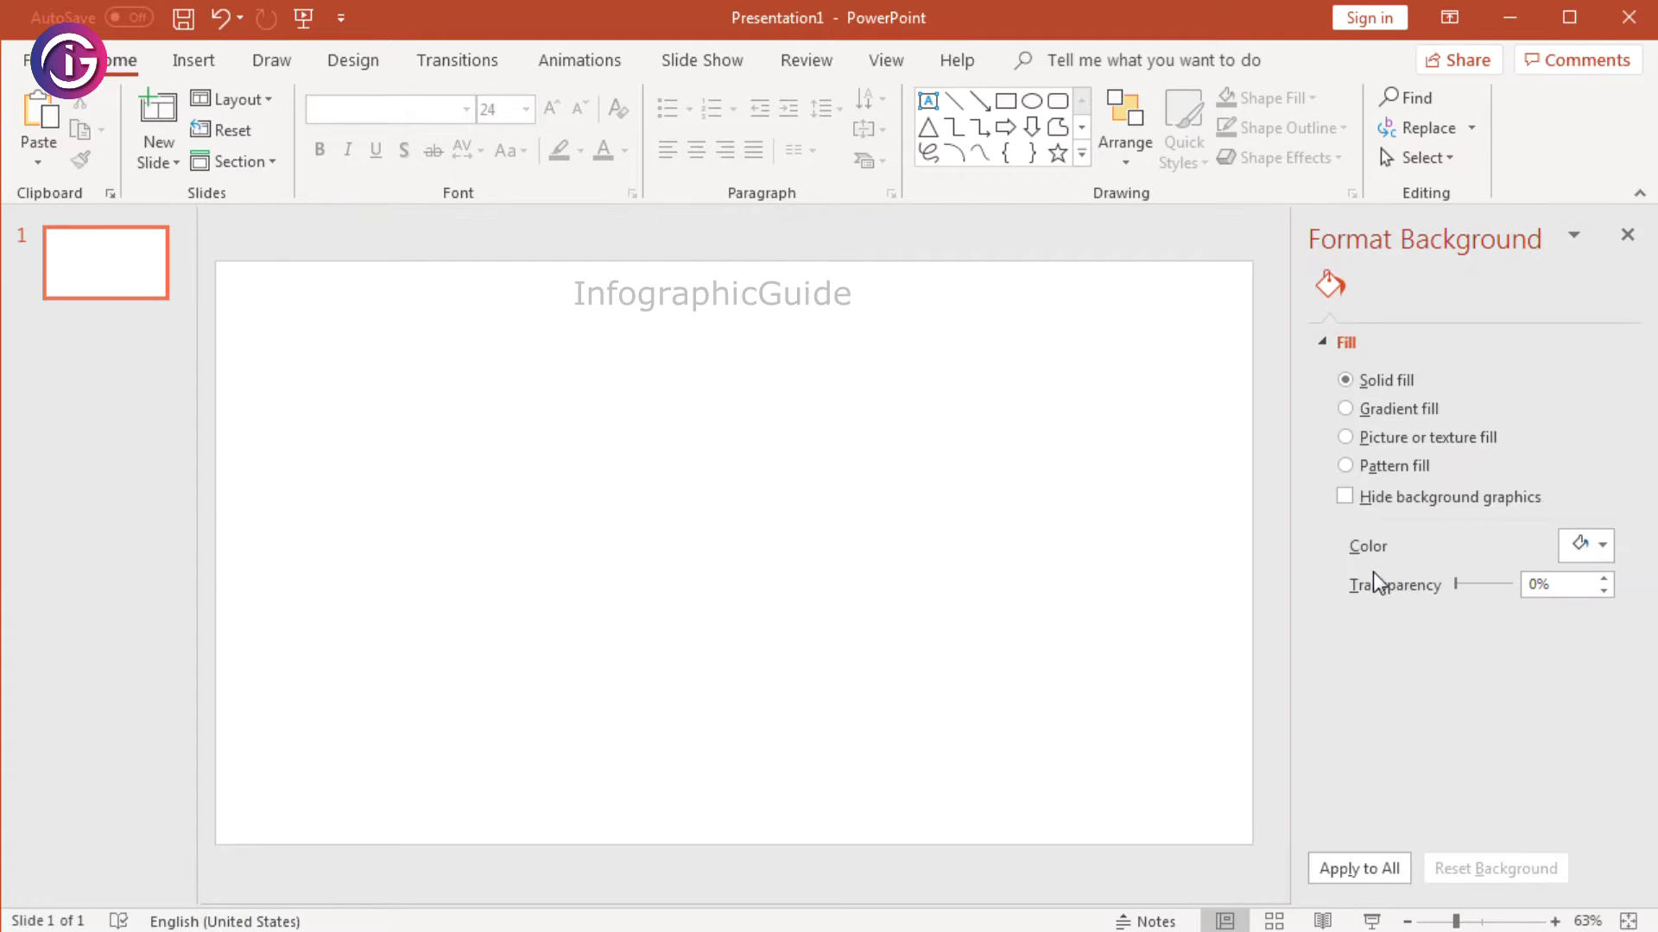
pyautogui.click(1386, 407)
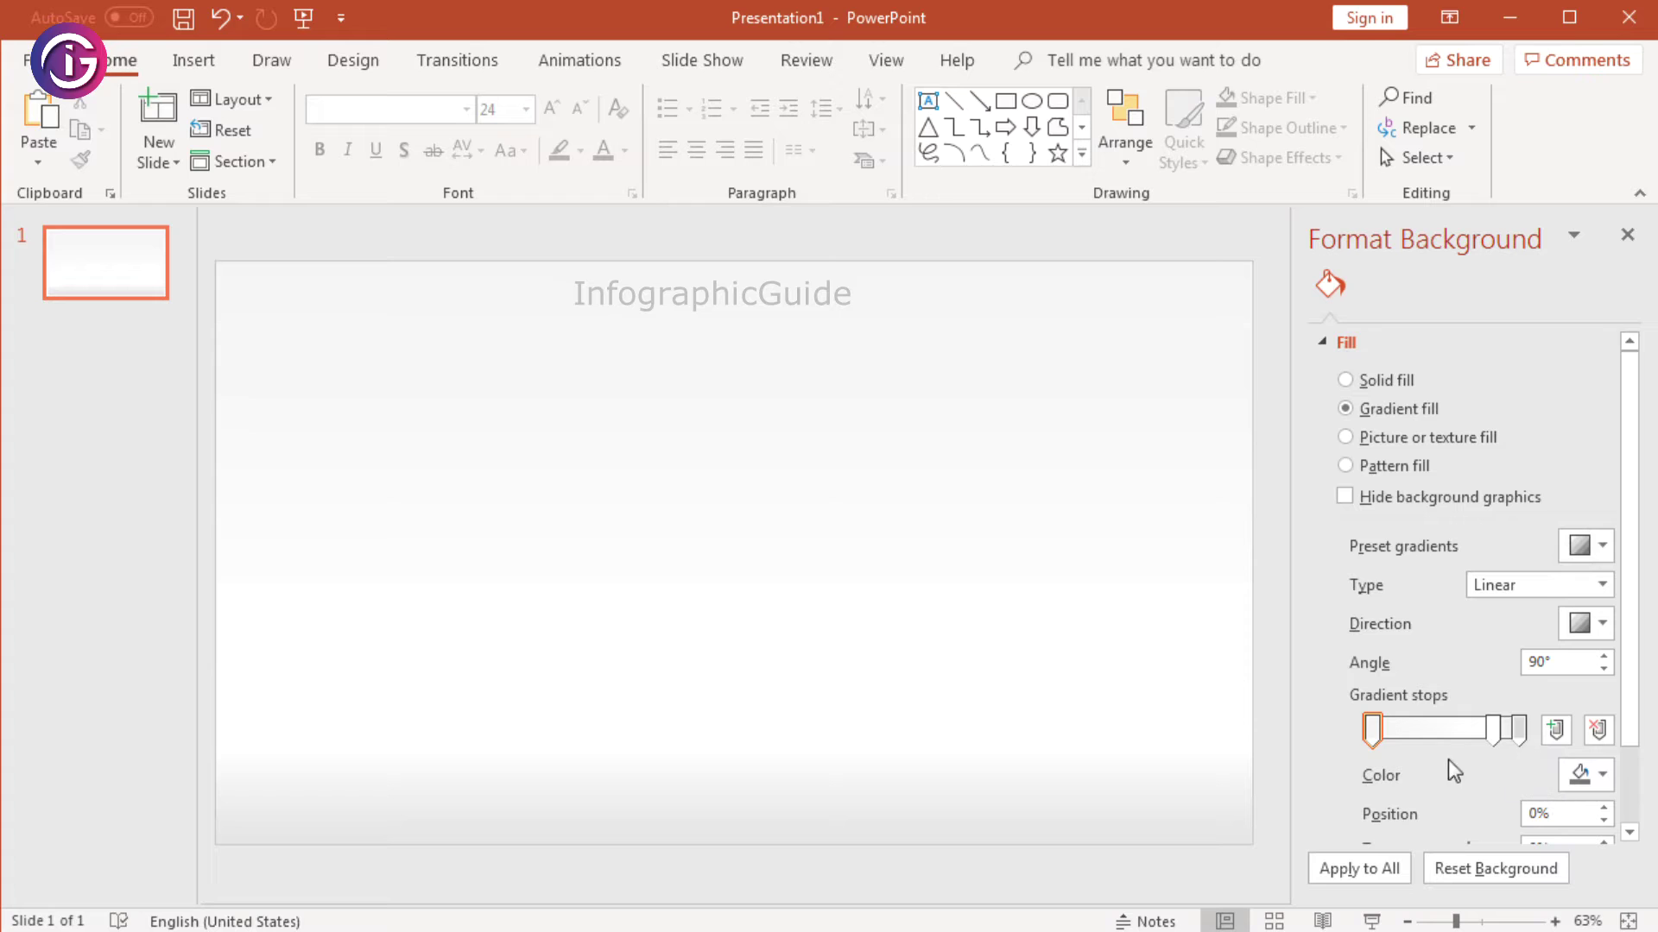
pyautogui.click(1605, 775)
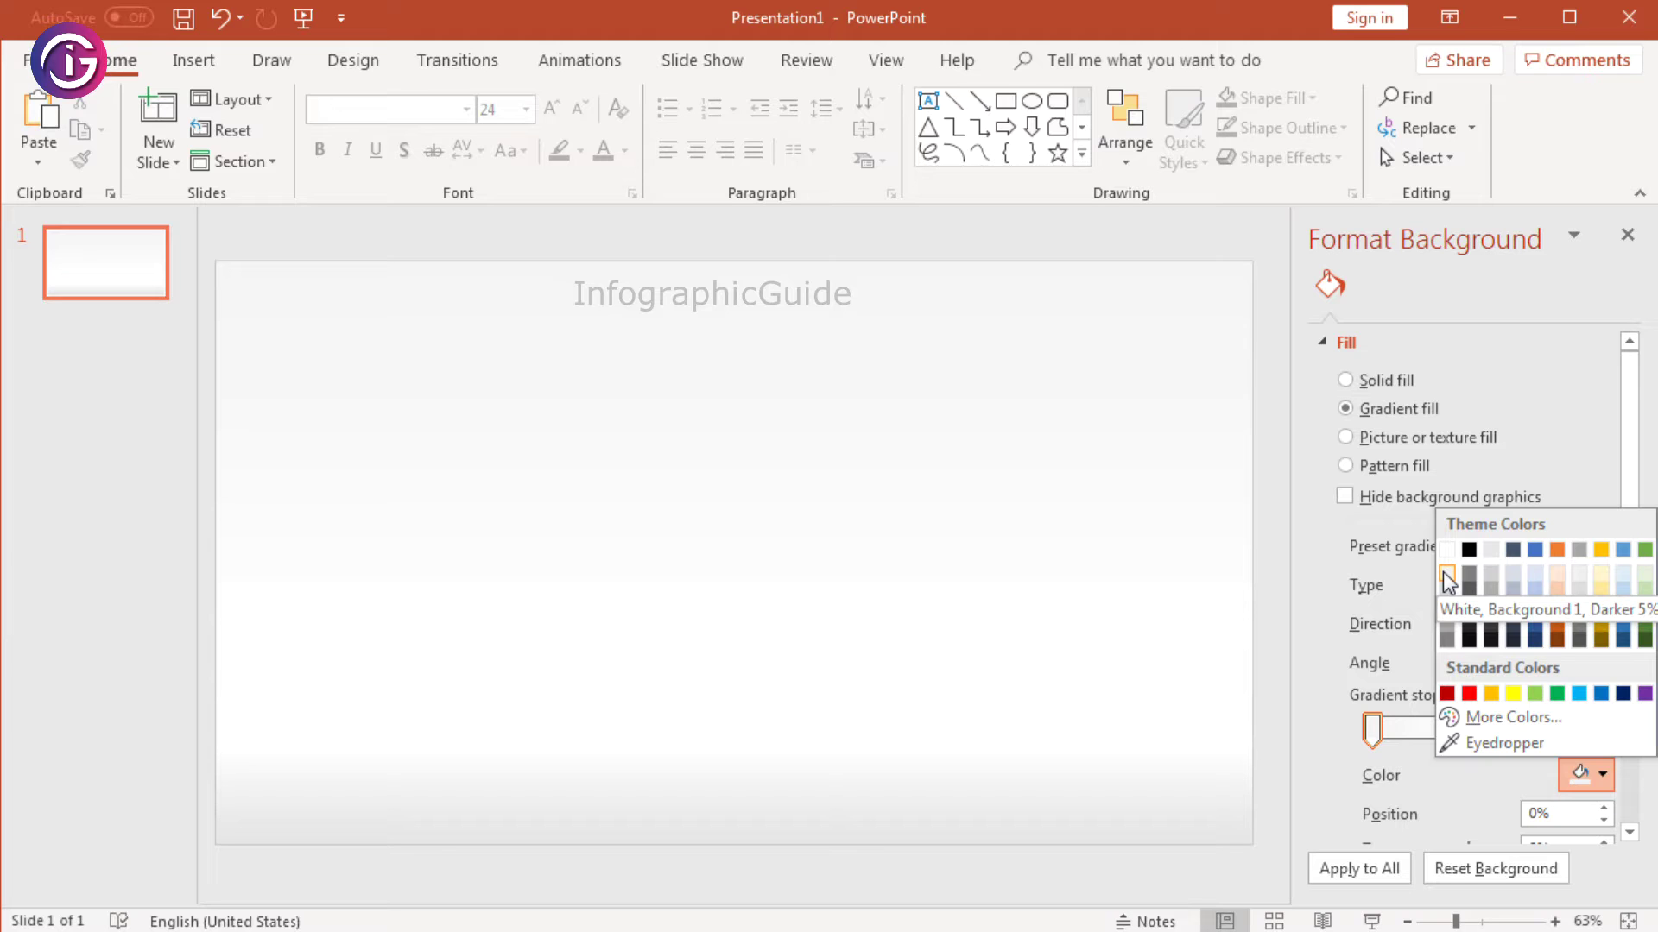
pyautogui.click(1445, 574)
# Step: Recolour the ending gradient stop and give it 26% transparency and -15% brightness
pyautogui.click(1519, 732)
pyautogui.click(1516, 734)
pyautogui.click(1601, 774)
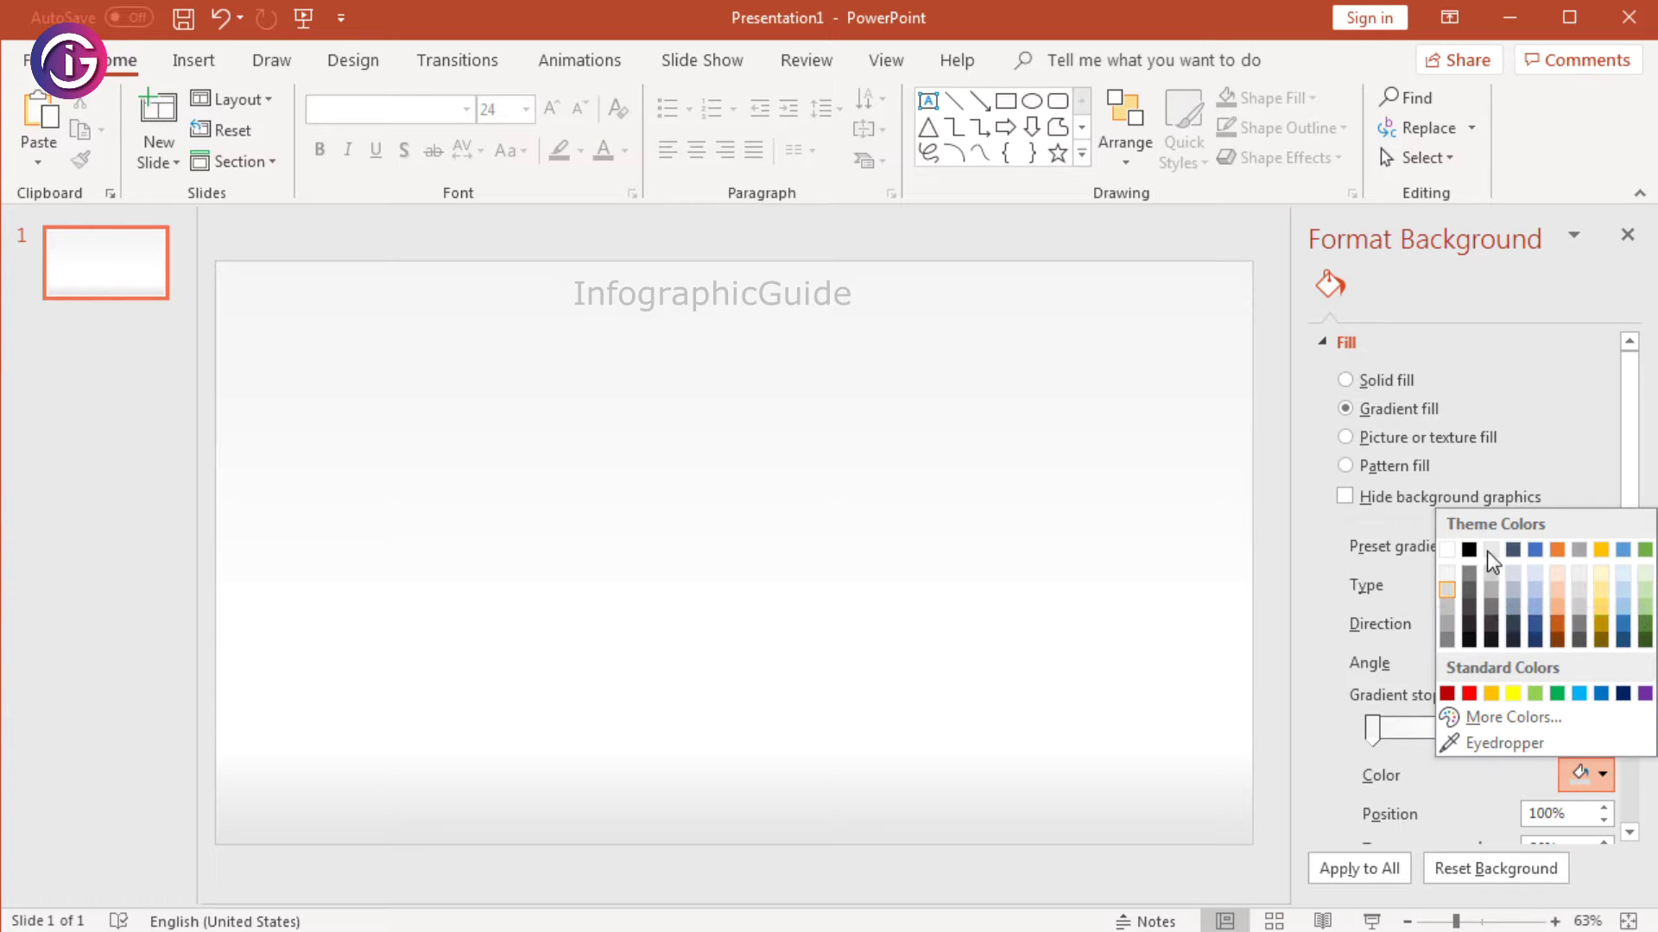
pyautogui.click(1562, 424)
pyautogui.moveTo(1634, 570); pyautogui.dragTo(1643, 667)
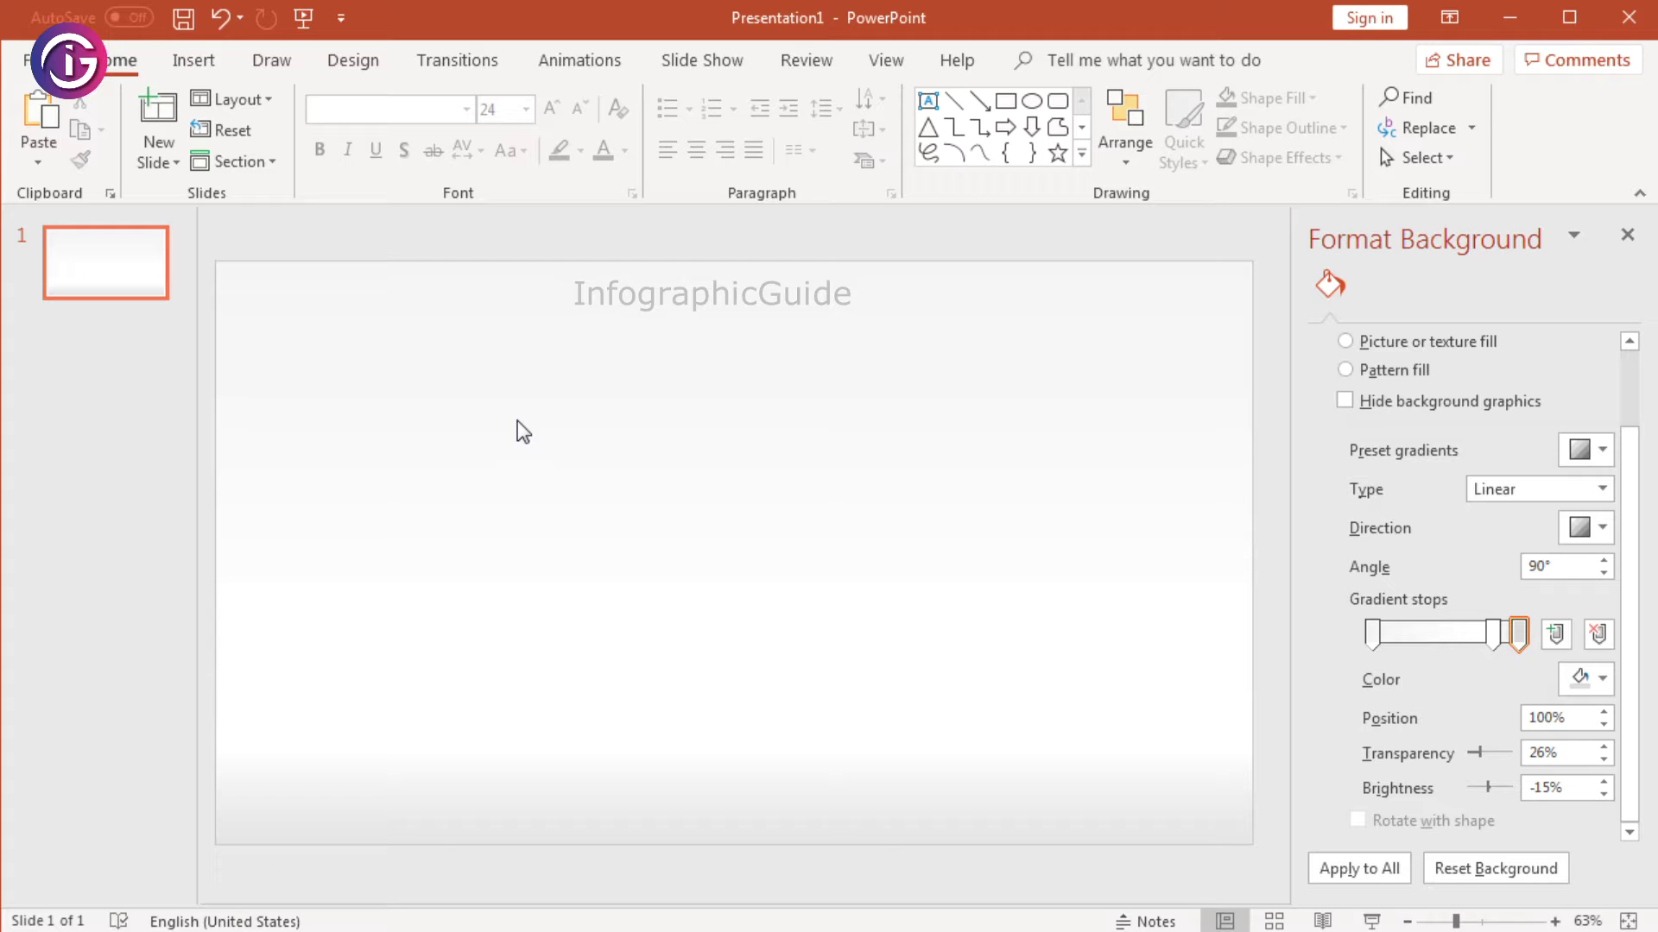
pyautogui.click(196, 60)
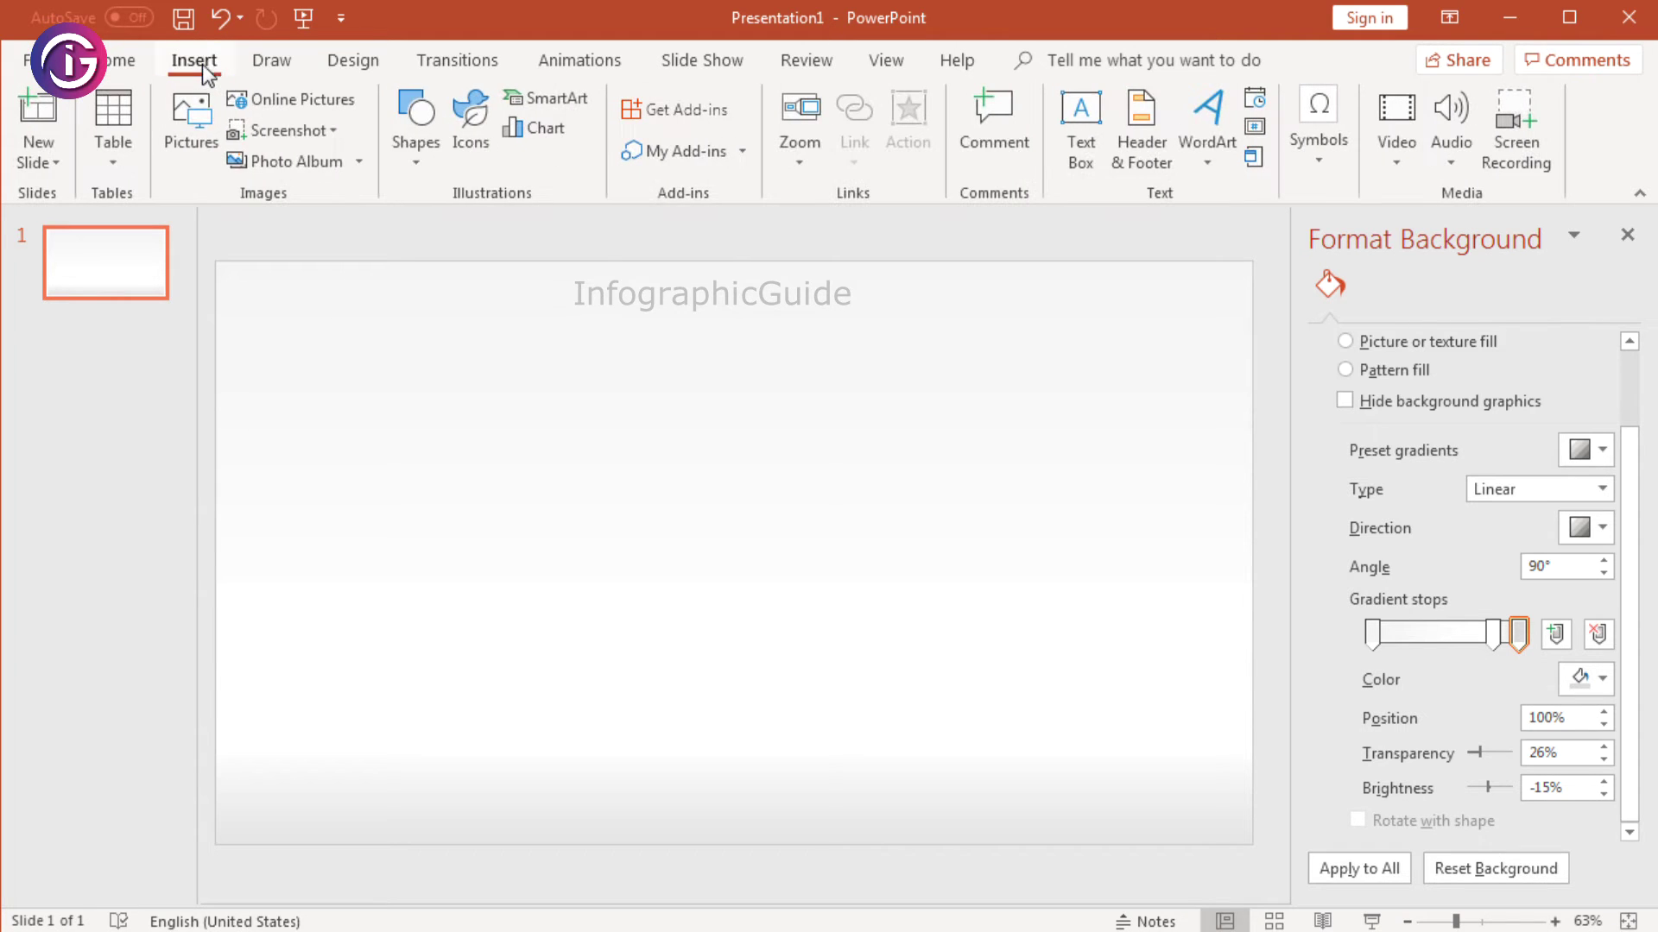
# Step: Draw a blue oval circle near the lower-left of the slide
pyautogui.click(422, 147)
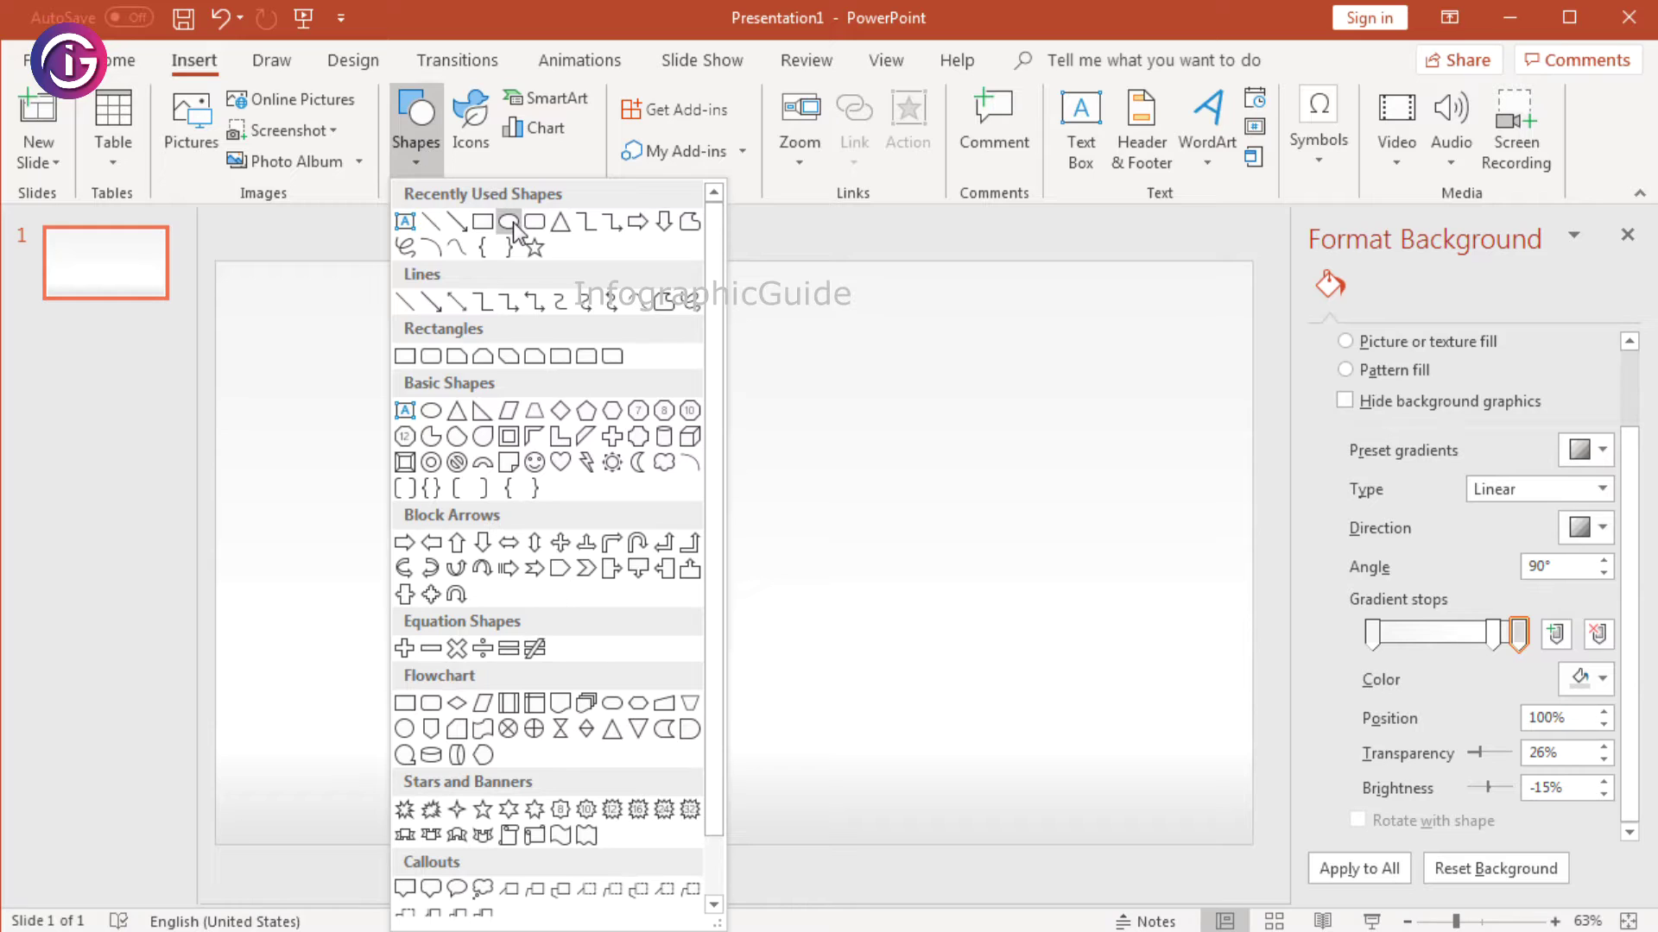
pyautogui.click(510, 222)
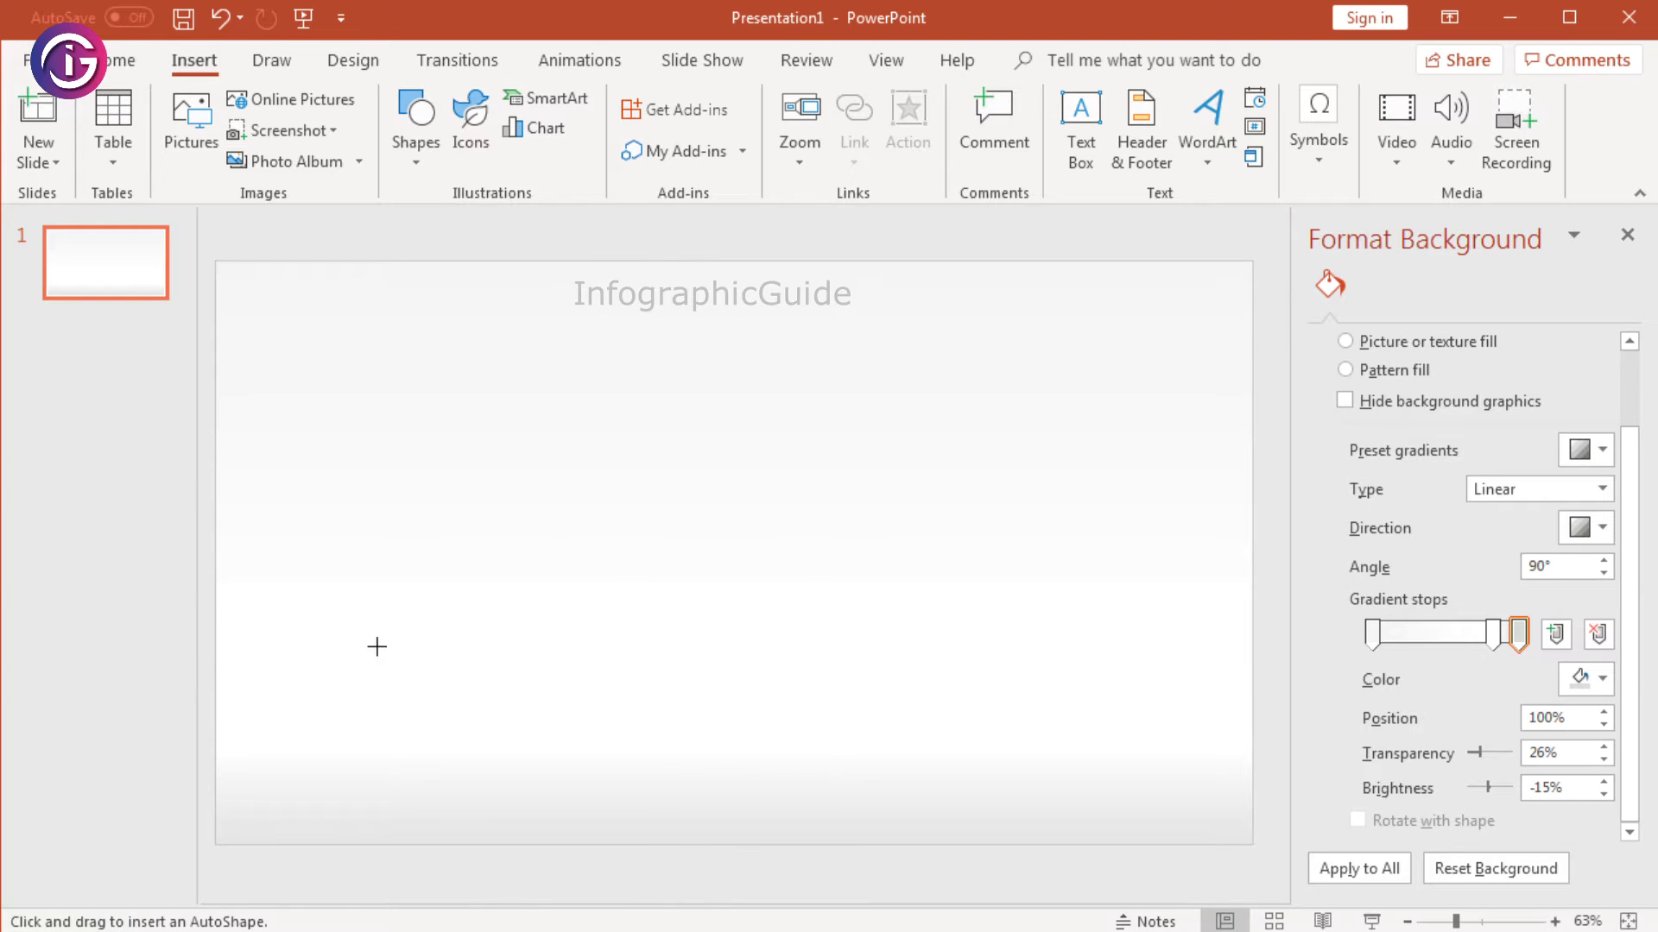
pyautogui.moveTo(390, 660); pyautogui.dragTo(497, 770)
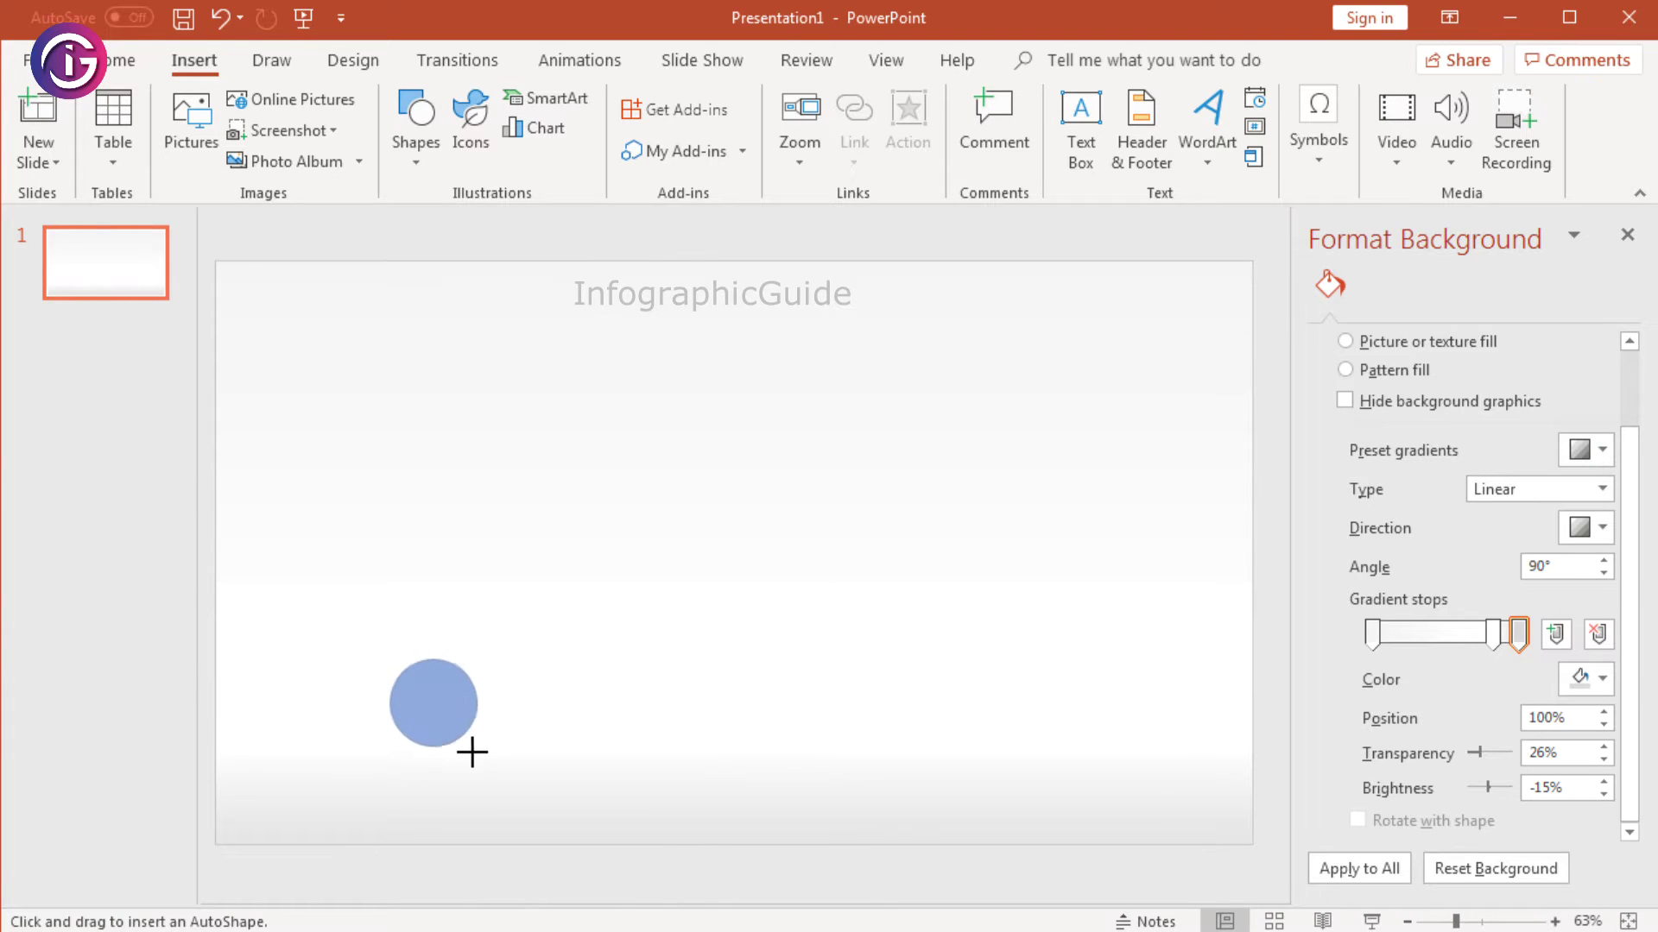
pyautogui.moveTo(497, 771); pyautogui.dragTo(497, 770)
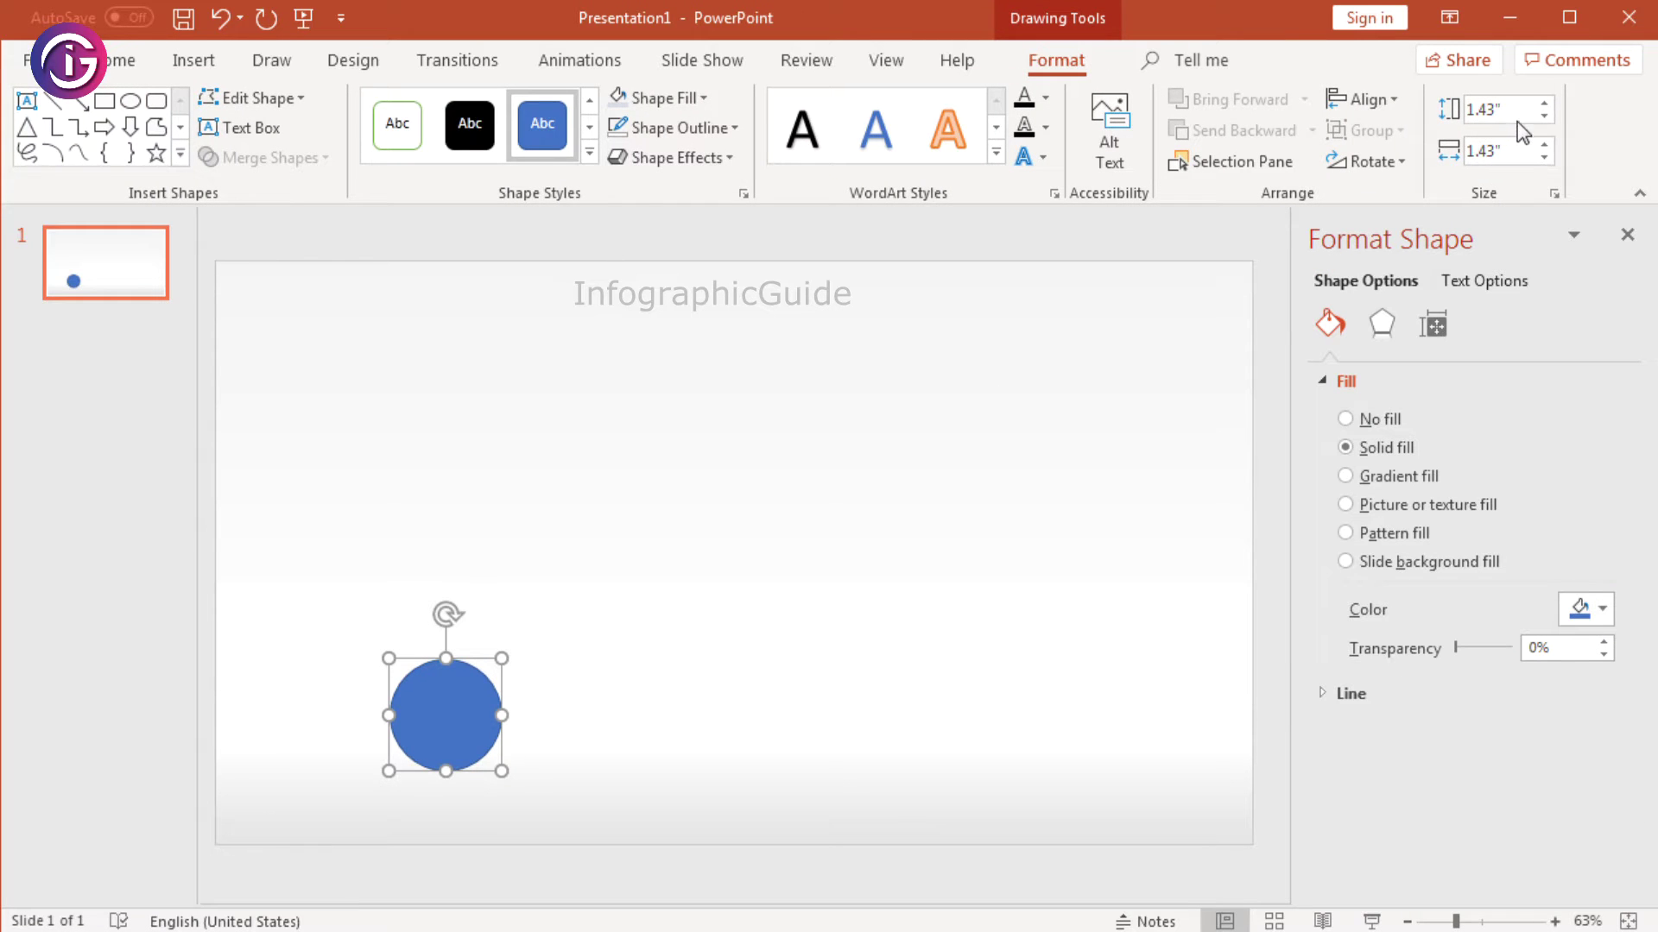
# Step: Resize the circle to 1.25" height and 1.25" width
pyautogui.click(1472, 109)
pyautogui.write('1')
pyautogui.press('Tab')
pyautogui.write('1')
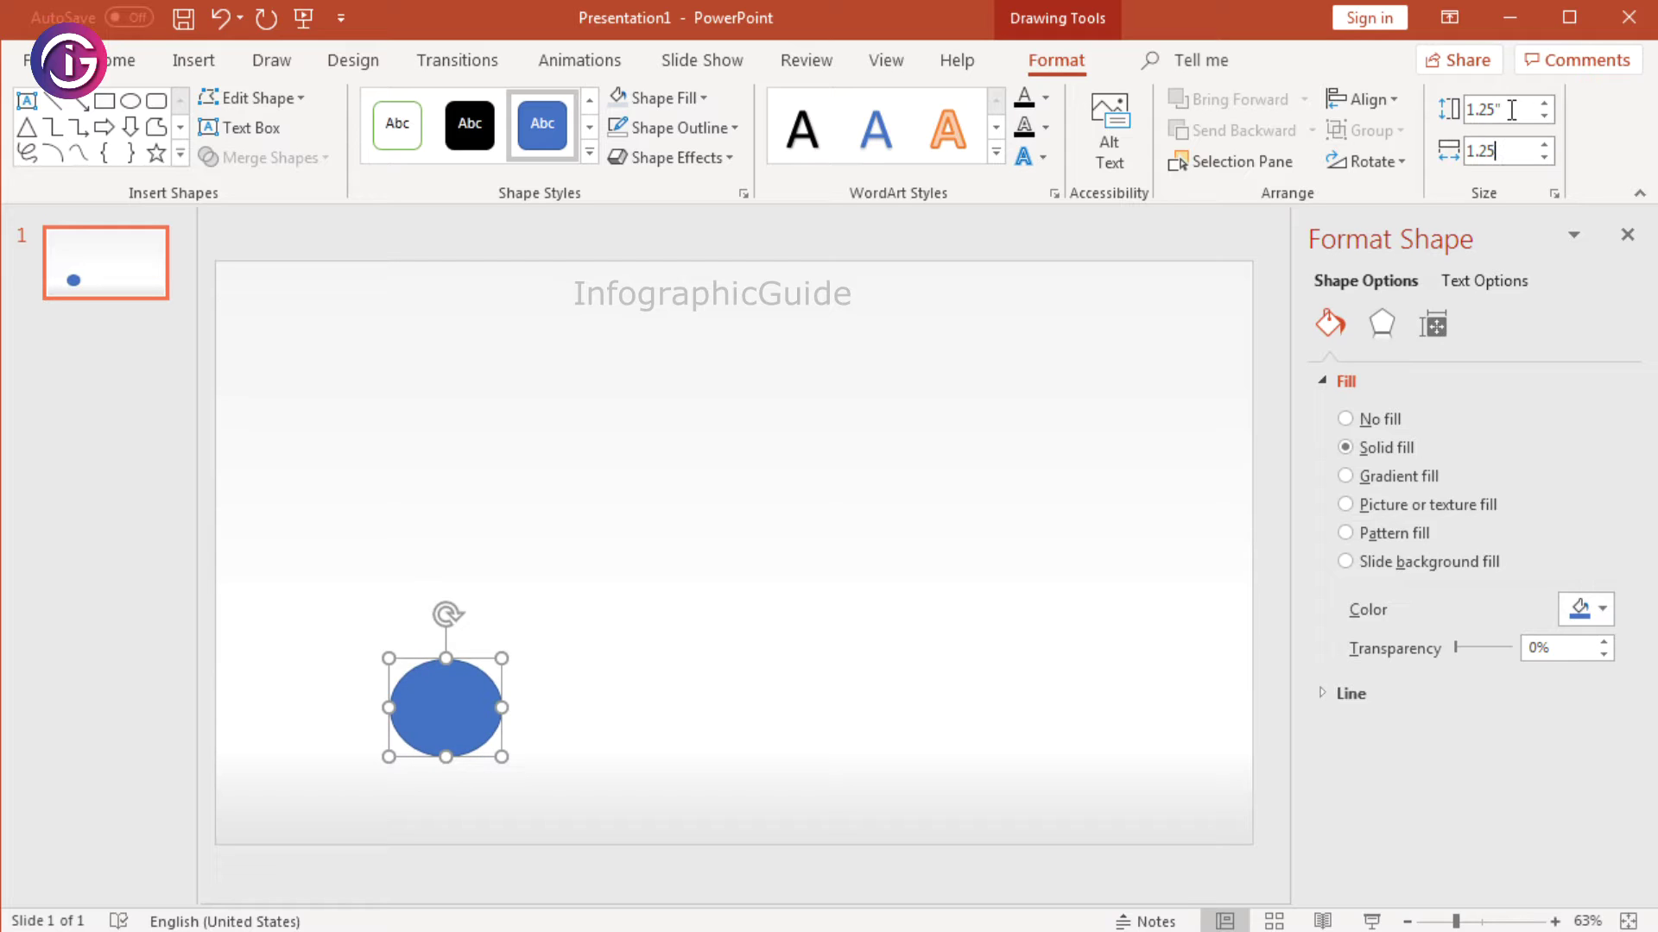
pyautogui.press('Return')
pyautogui.click(639, 708)
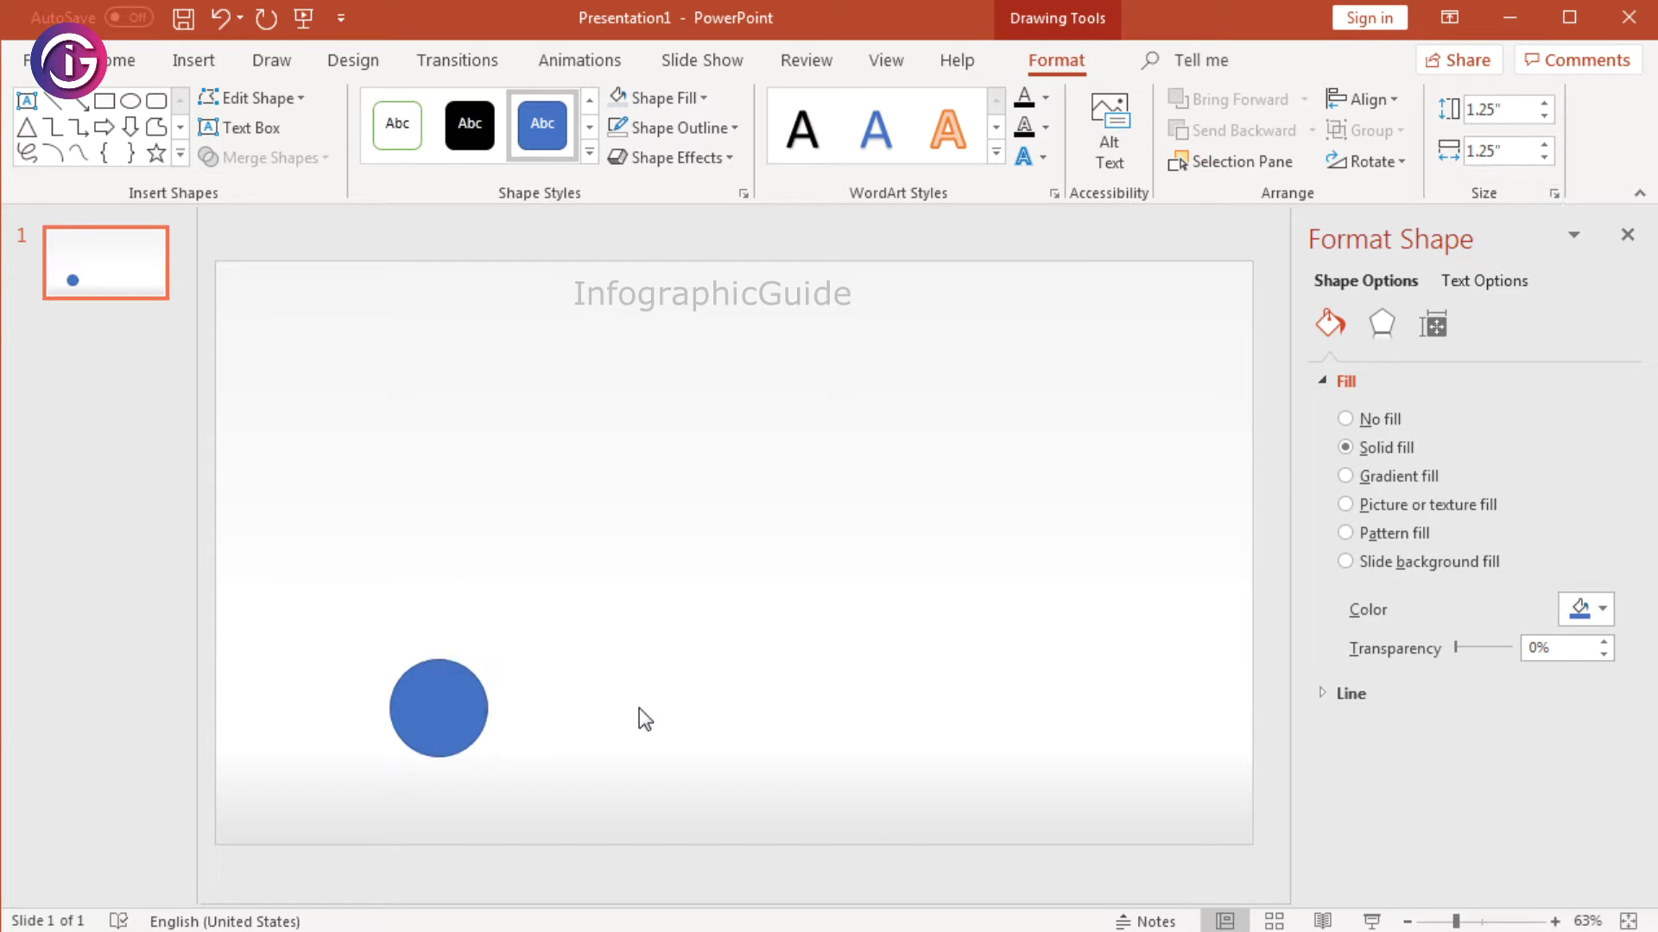
pyautogui.click(459, 702)
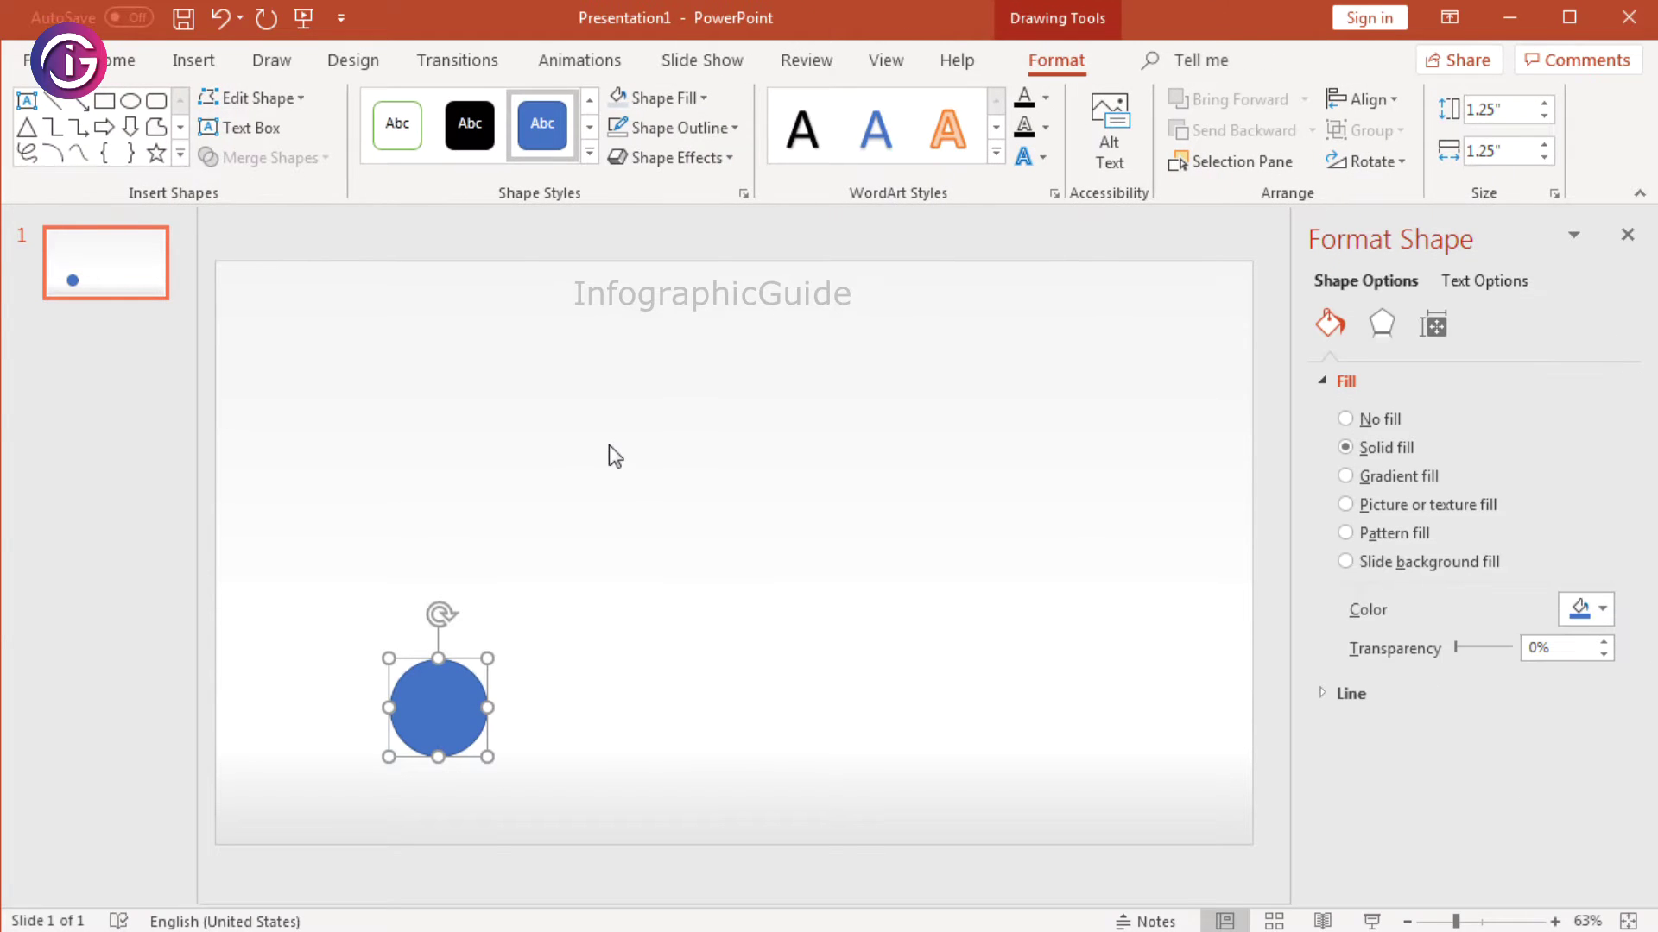
# Step: Remove the circle's outline
pyautogui.click(735, 127)
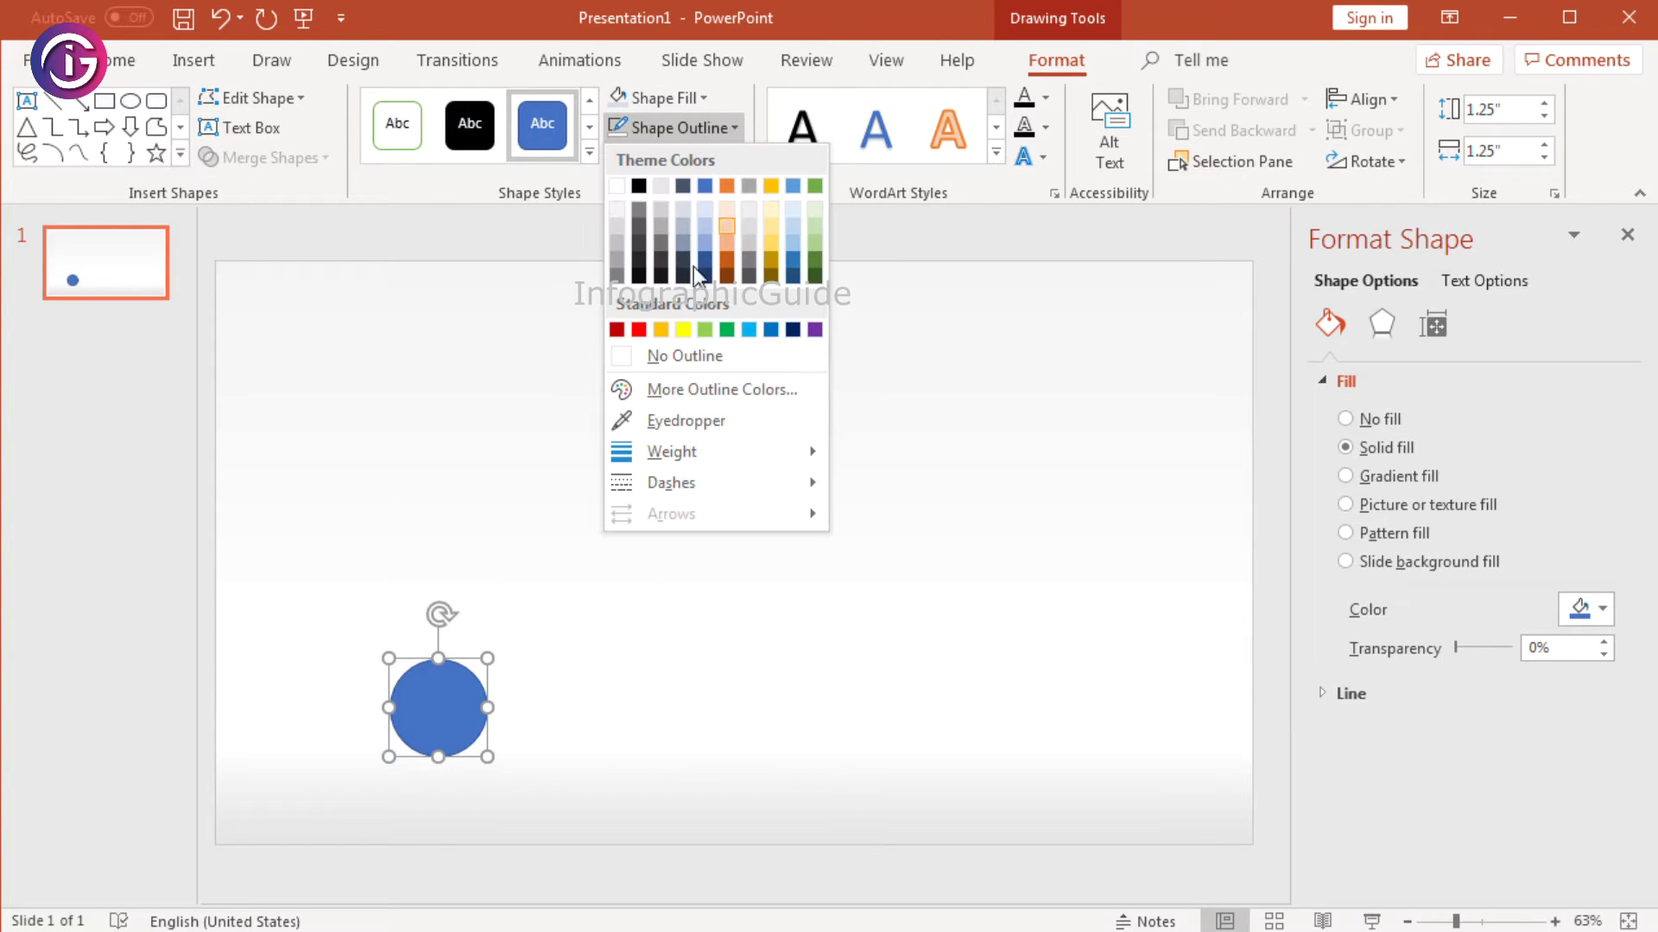
pyautogui.click(663, 355)
pyautogui.click(742, 587)
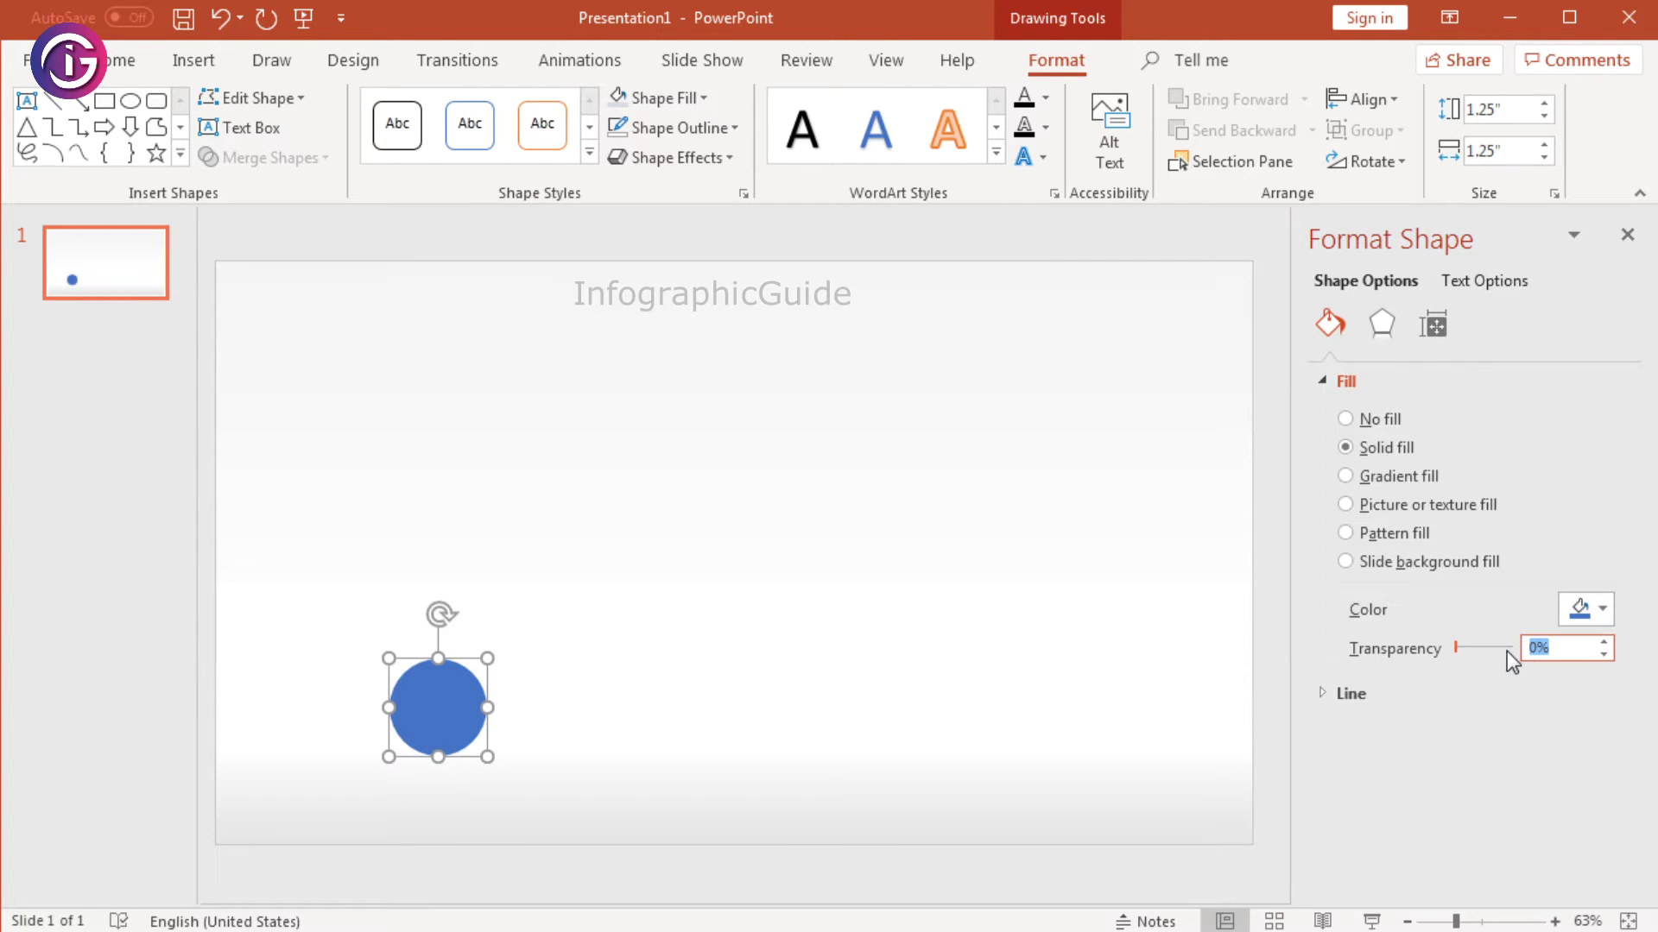
pyautogui.click(1548, 654)
pyautogui.write('50')
# Step: Make the circle's blue fill 50% transparent
pyautogui.press('Return')
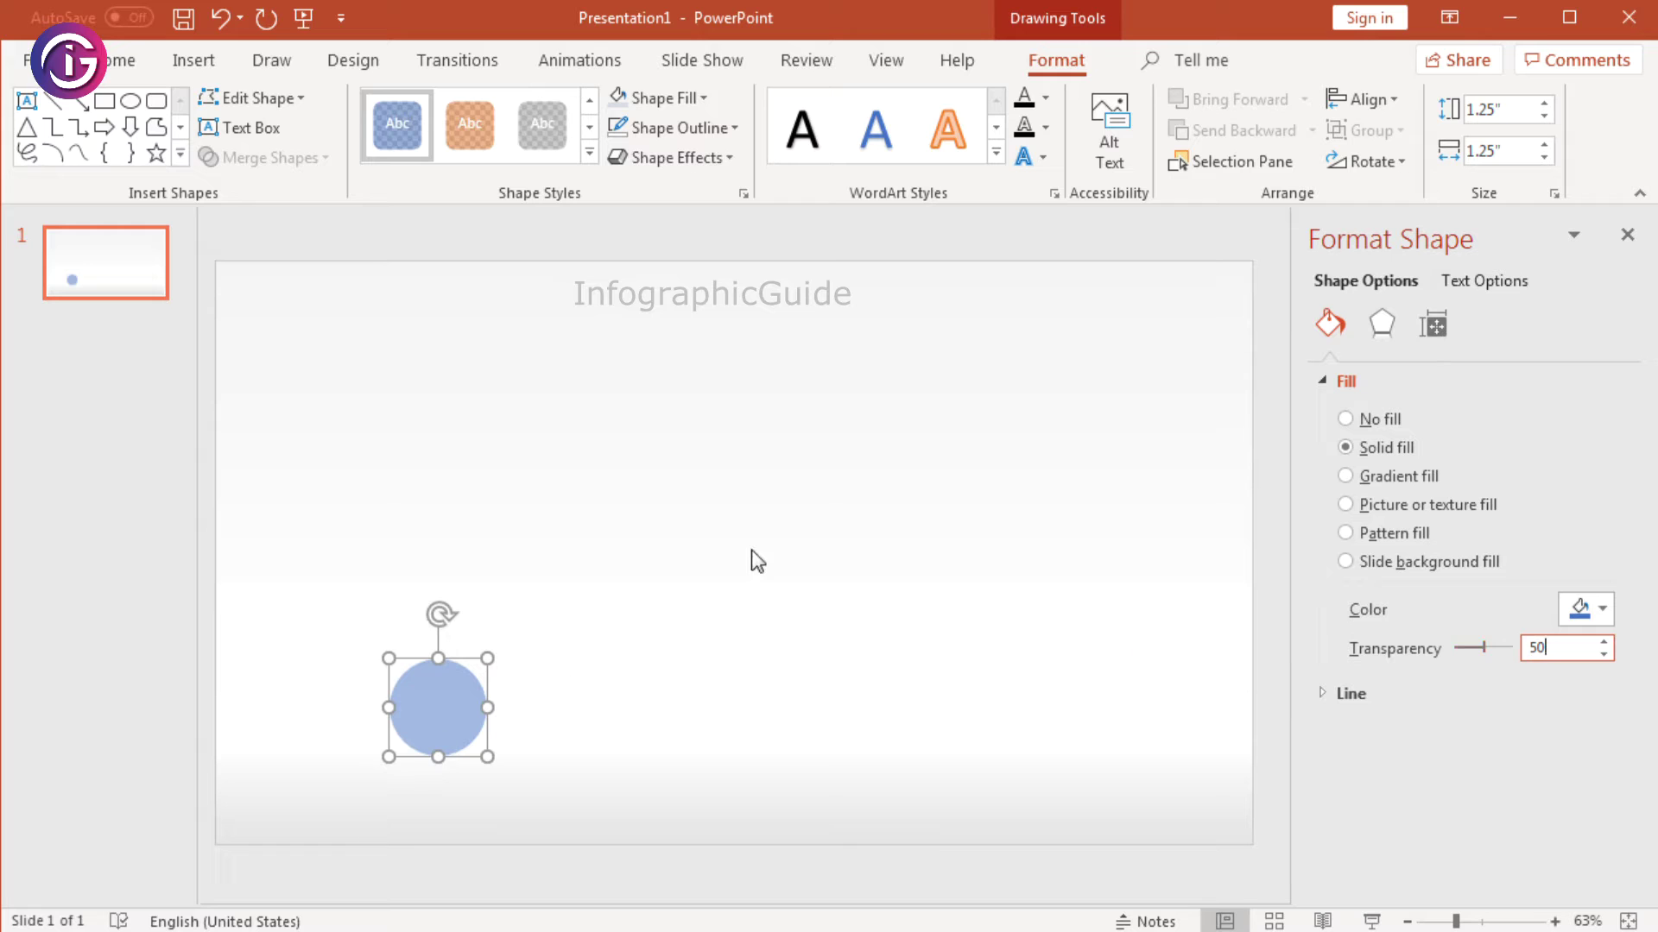
pyautogui.click(751, 560)
pyautogui.click(471, 728)
pyautogui.rightClick(436, 704)
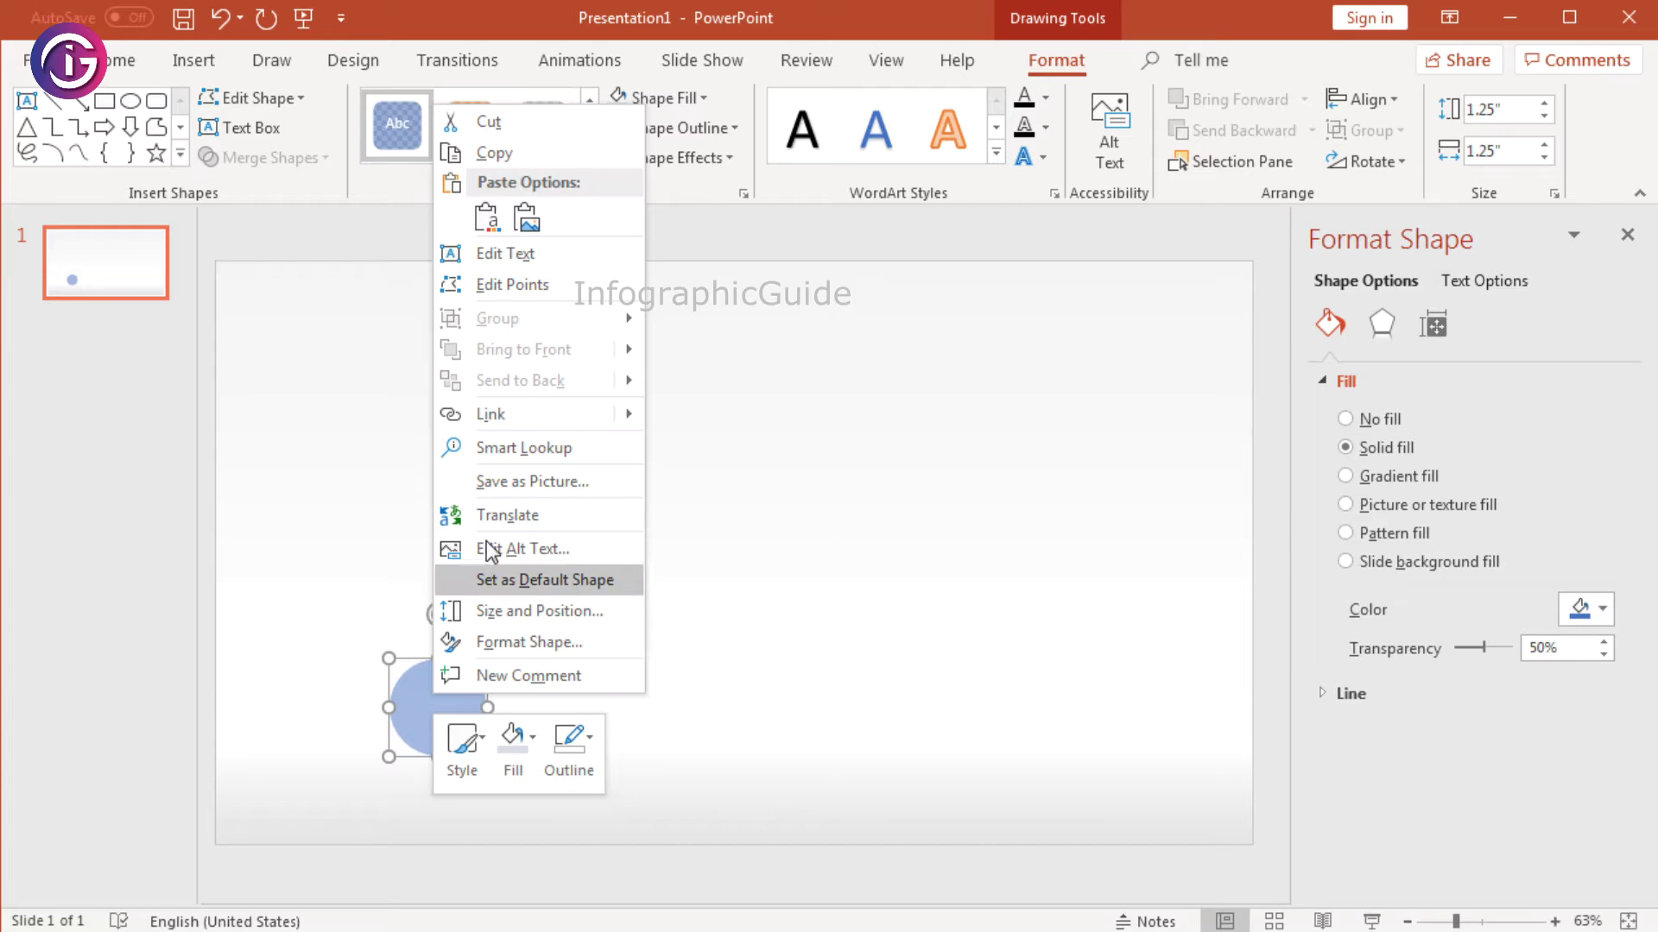
# Step: Duplicate the circle, resize the copy to 2.25", and move it up and right
pyautogui.click(496, 153)
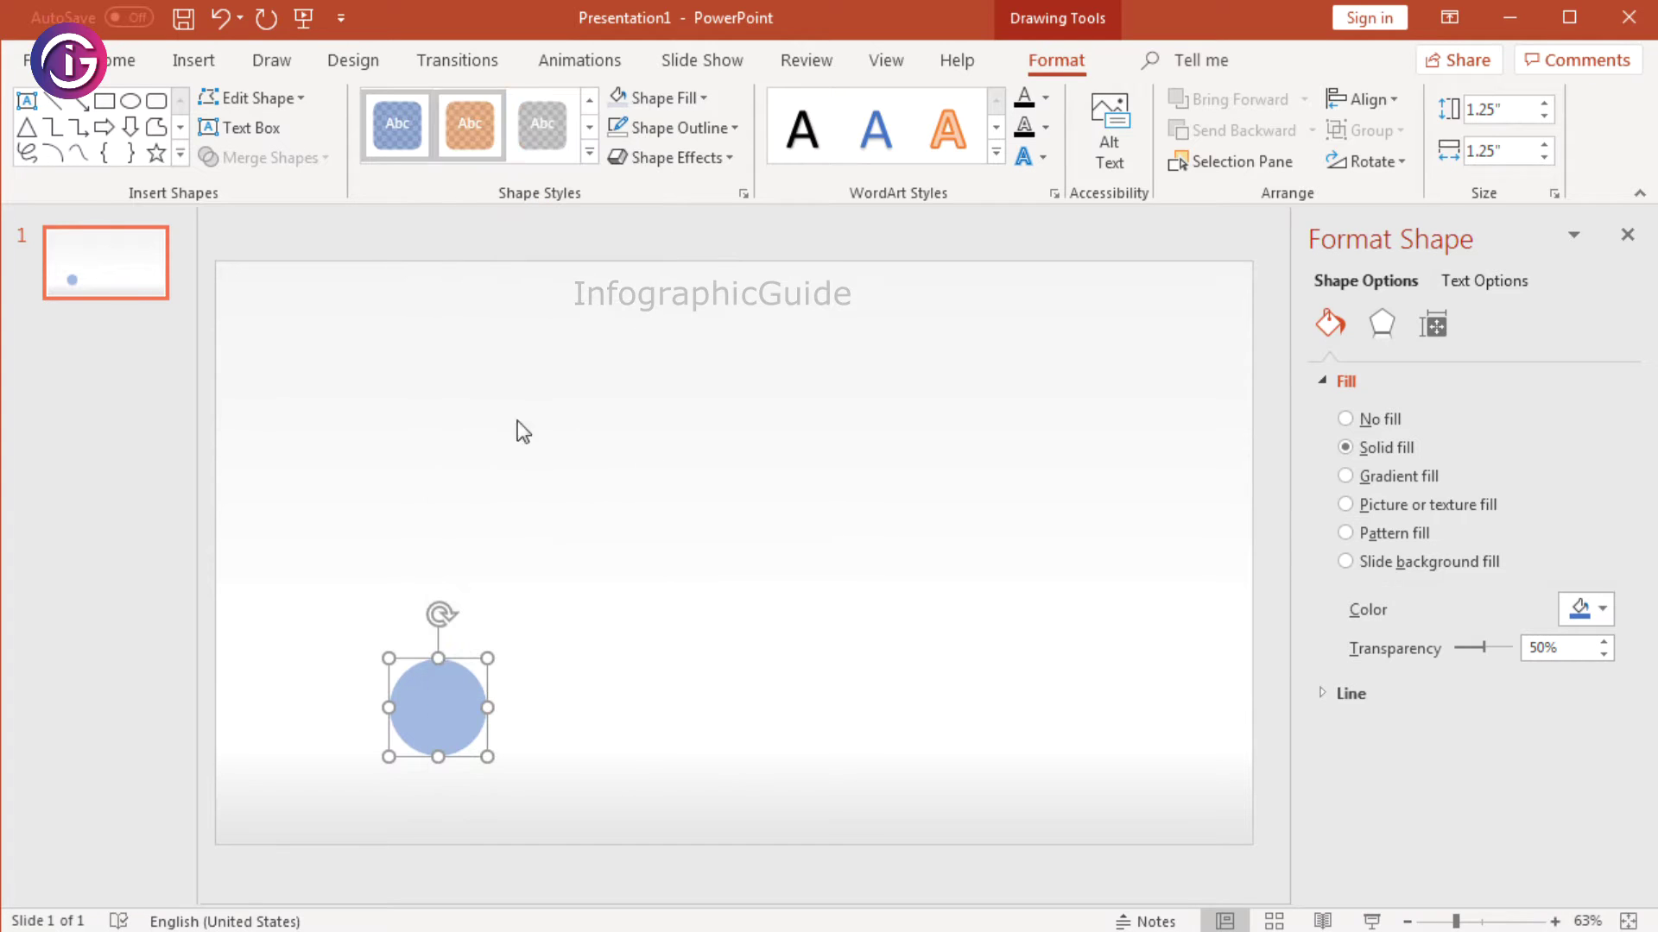
pyautogui.rightClick(445, 682)
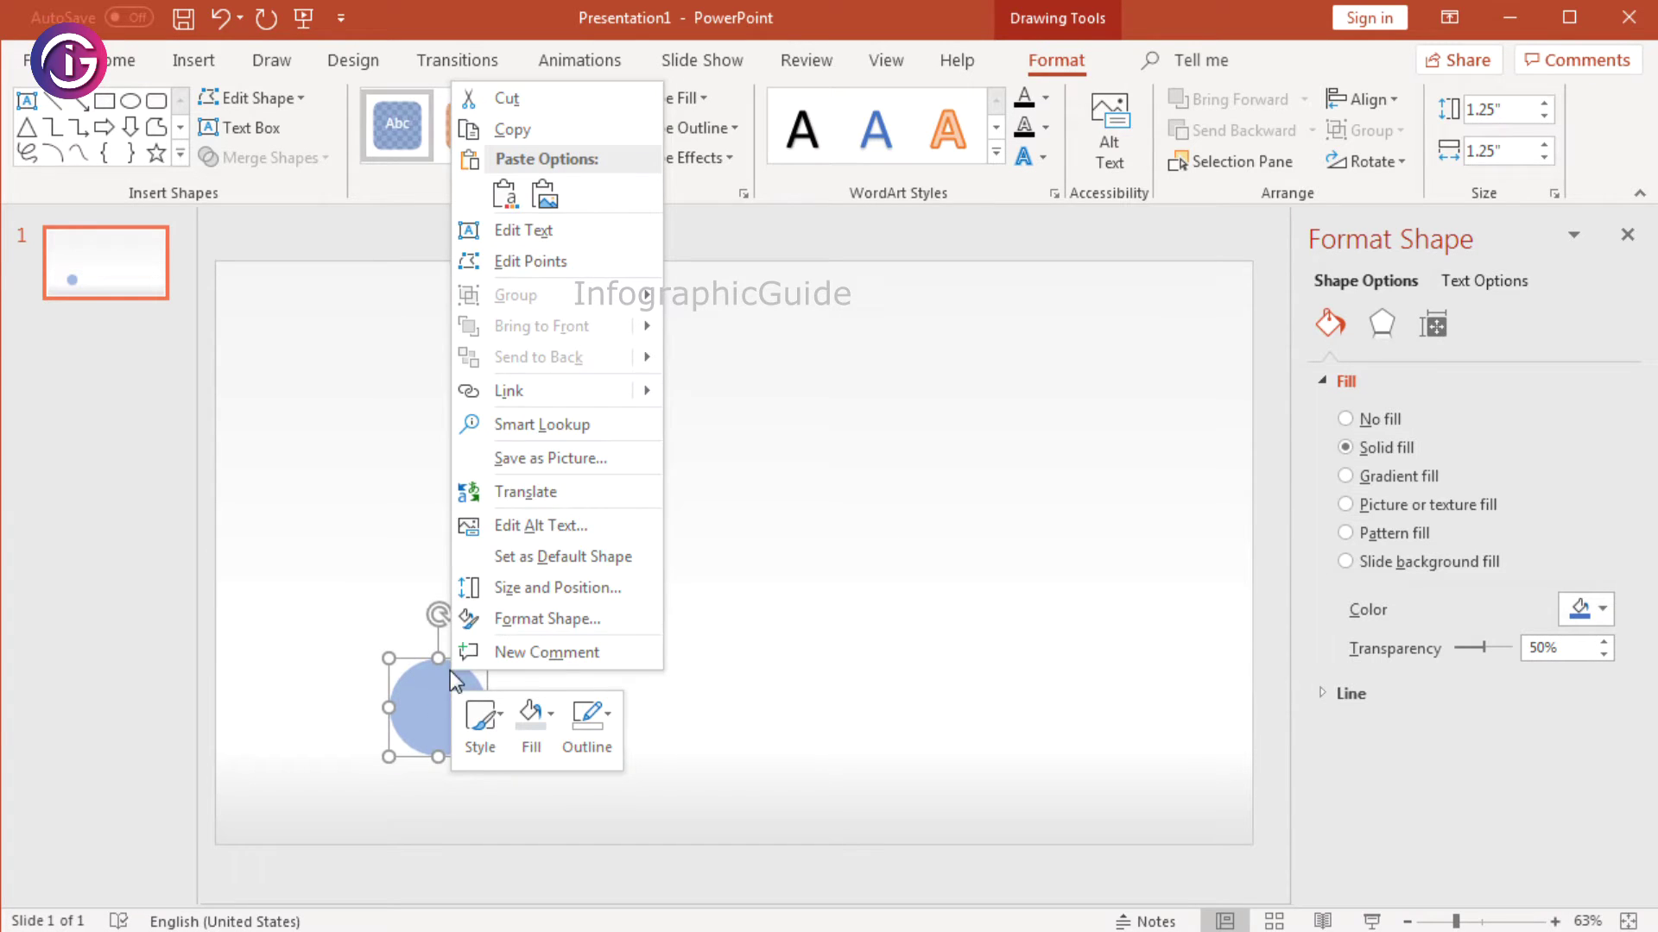
pyautogui.click(504, 195)
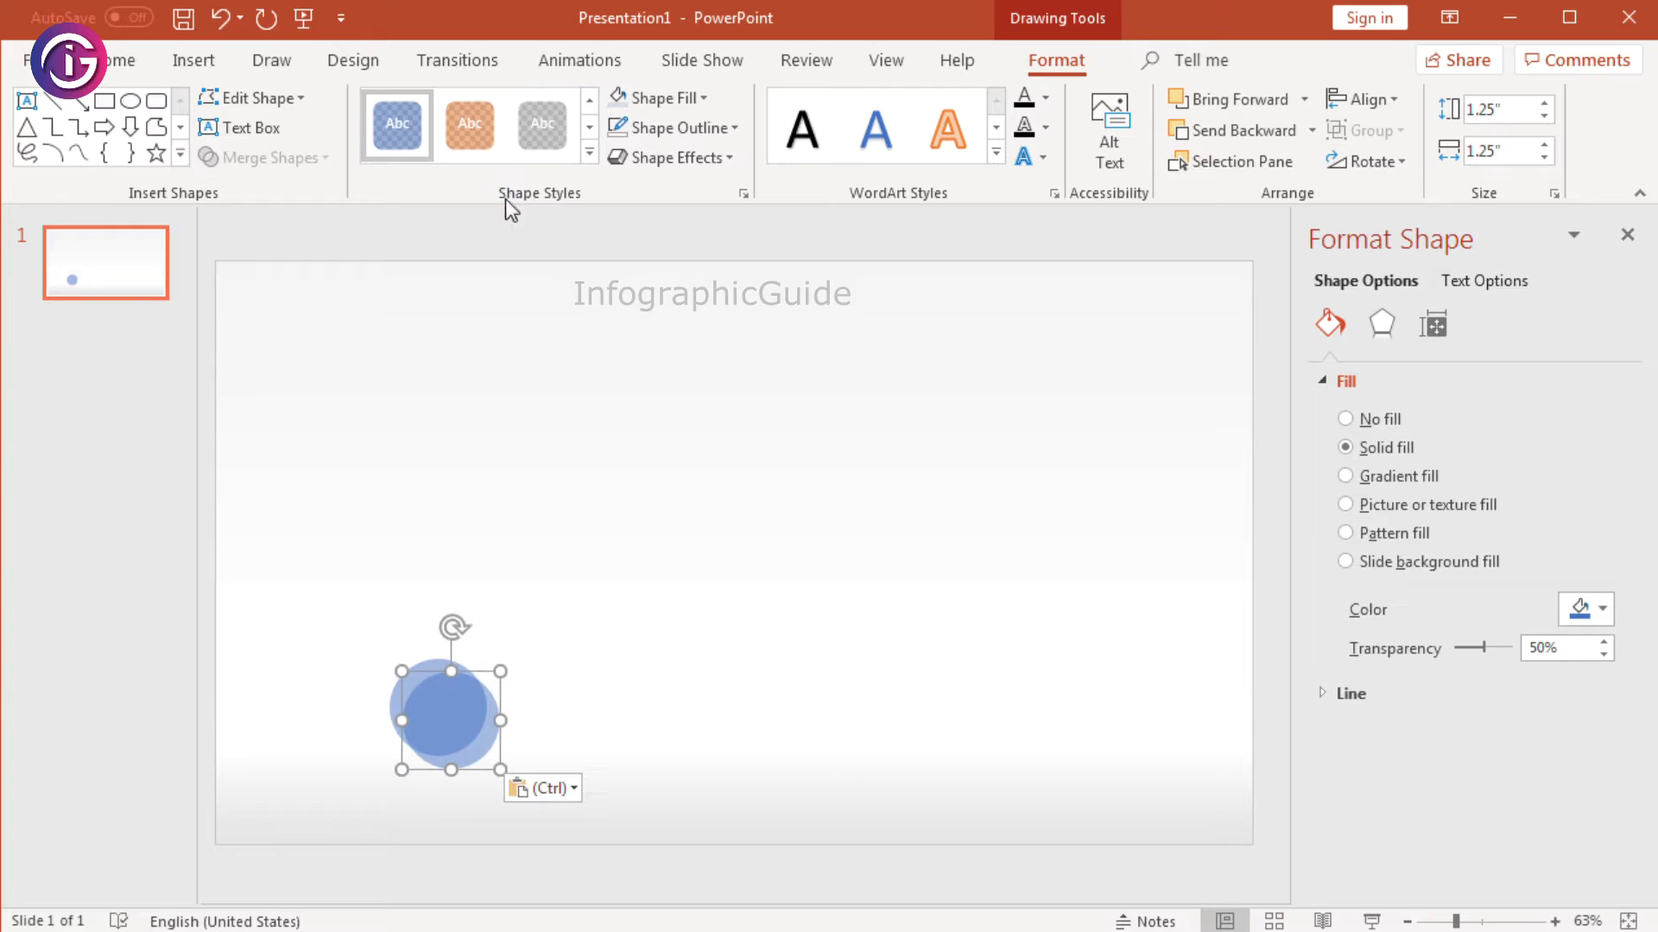
pyautogui.click(1470, 111)
pyautogui.press('Tab')
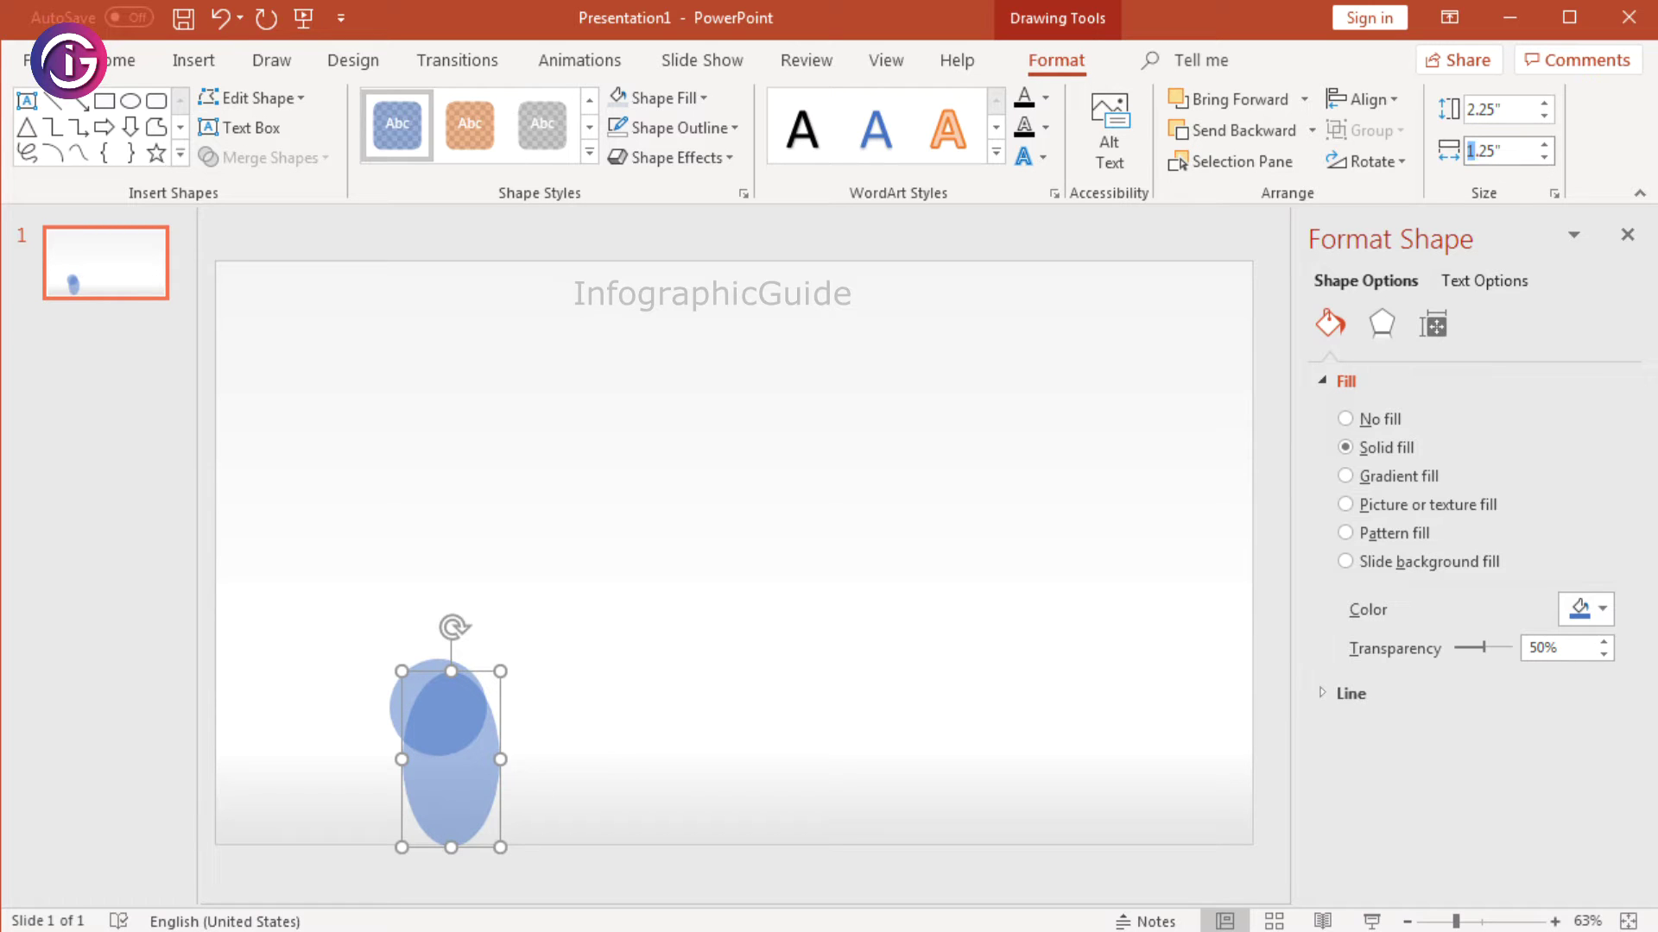
pyautogui.press('Return')
pyautogui.click(976, 567)
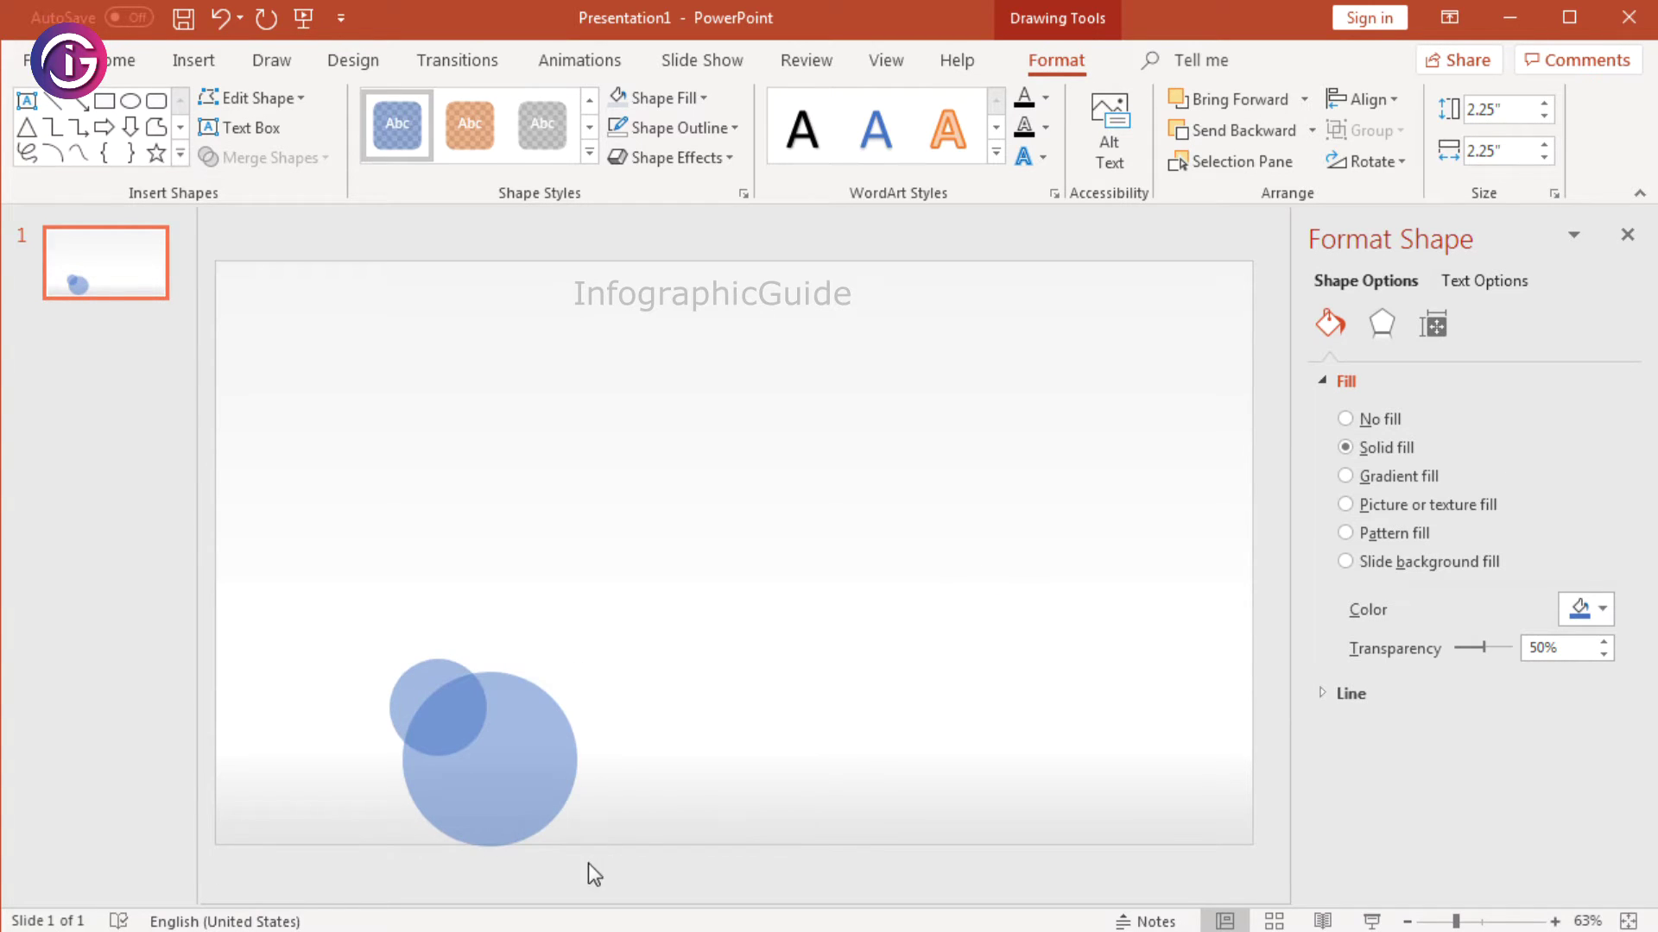
pyautogui.moveTo(600, 688)
pyautogui.mouseDown()
pyautogui.moveTo(669, 658)
pyautogui.moveTo(612, 656)
pyautogui.mouseUp()
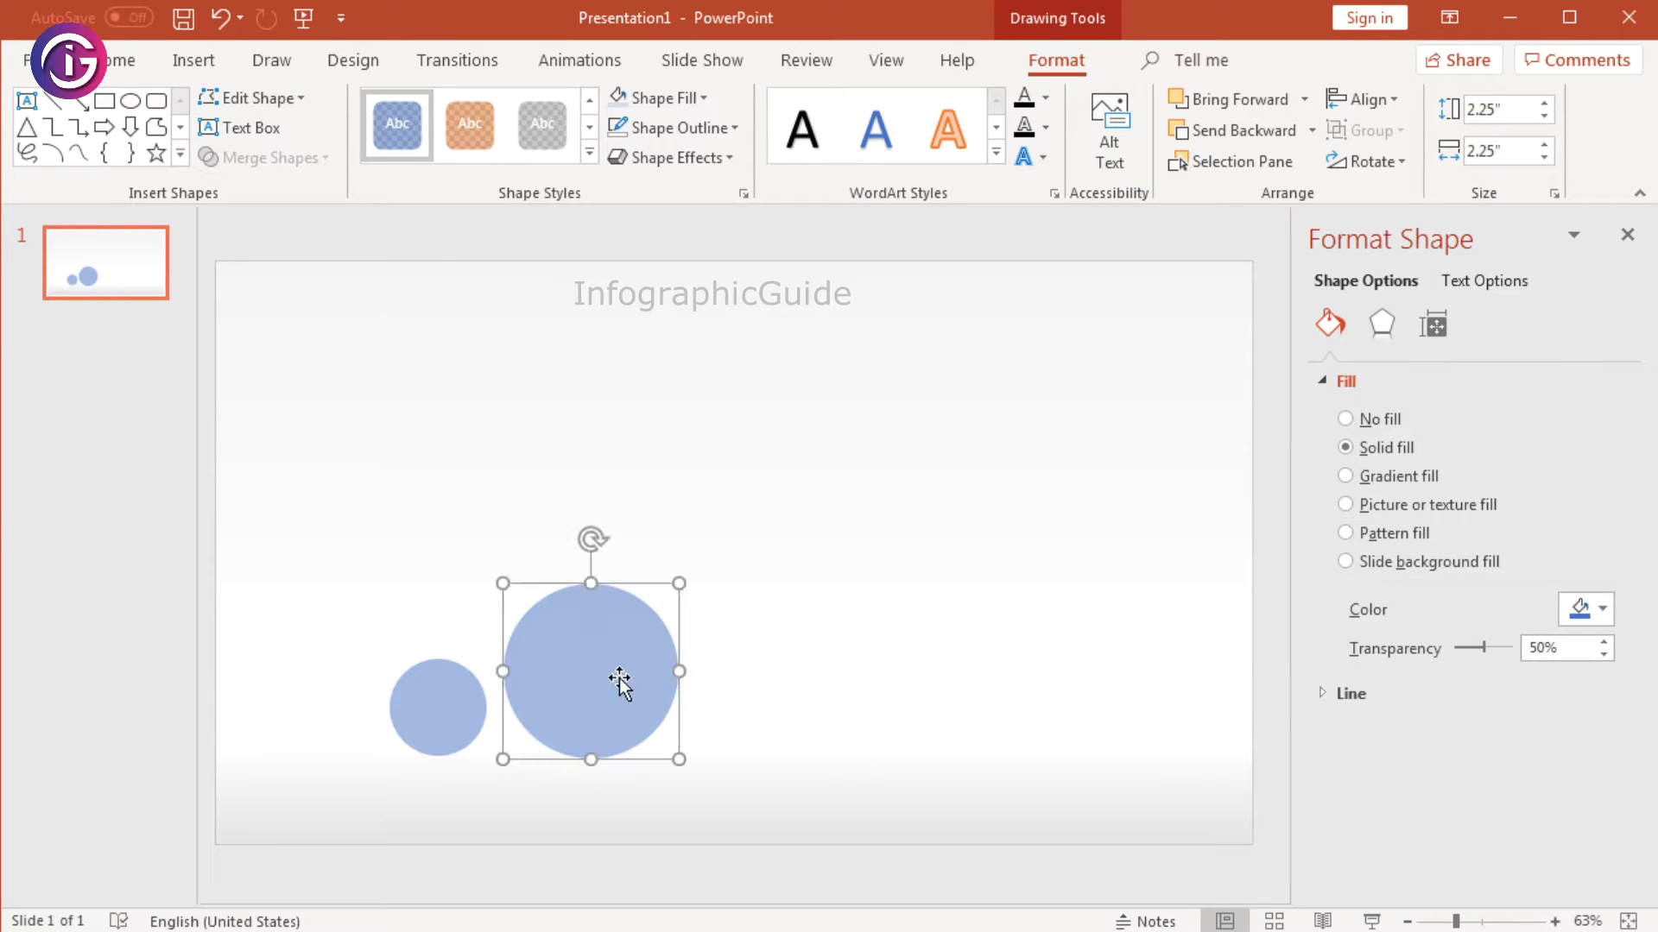
# Step: Duplicate the 2.25" circle, place it to the right, and resize it to 3.25"
pyautogui.rightClick(607, 645)
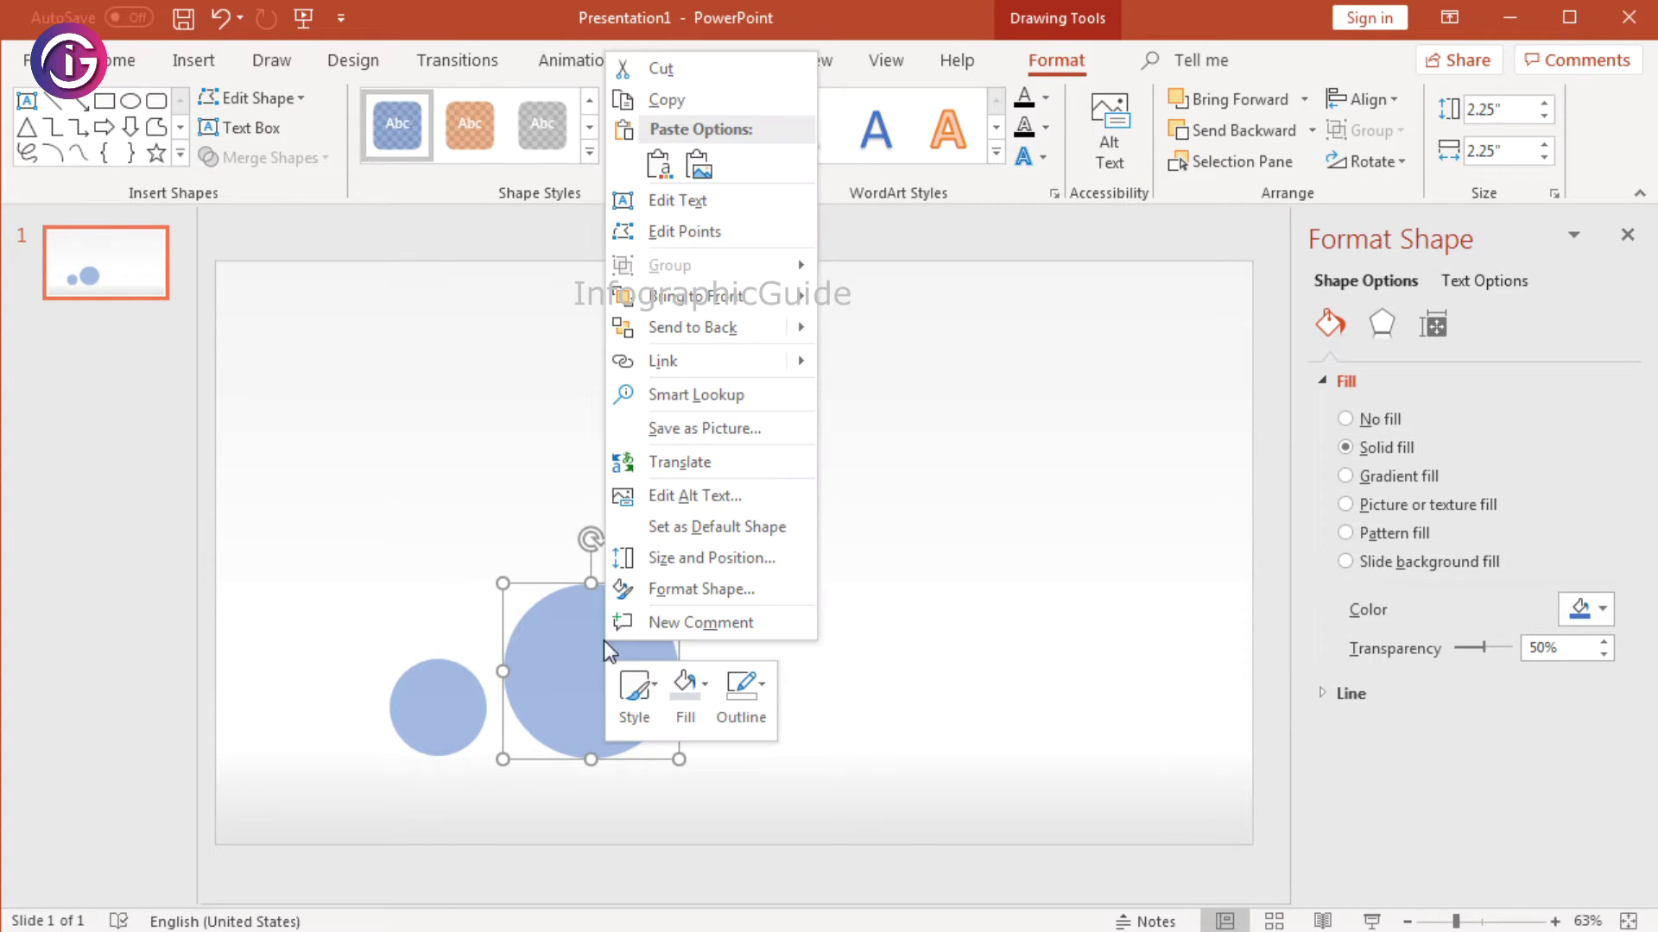
pyautogui.click(666, 101)
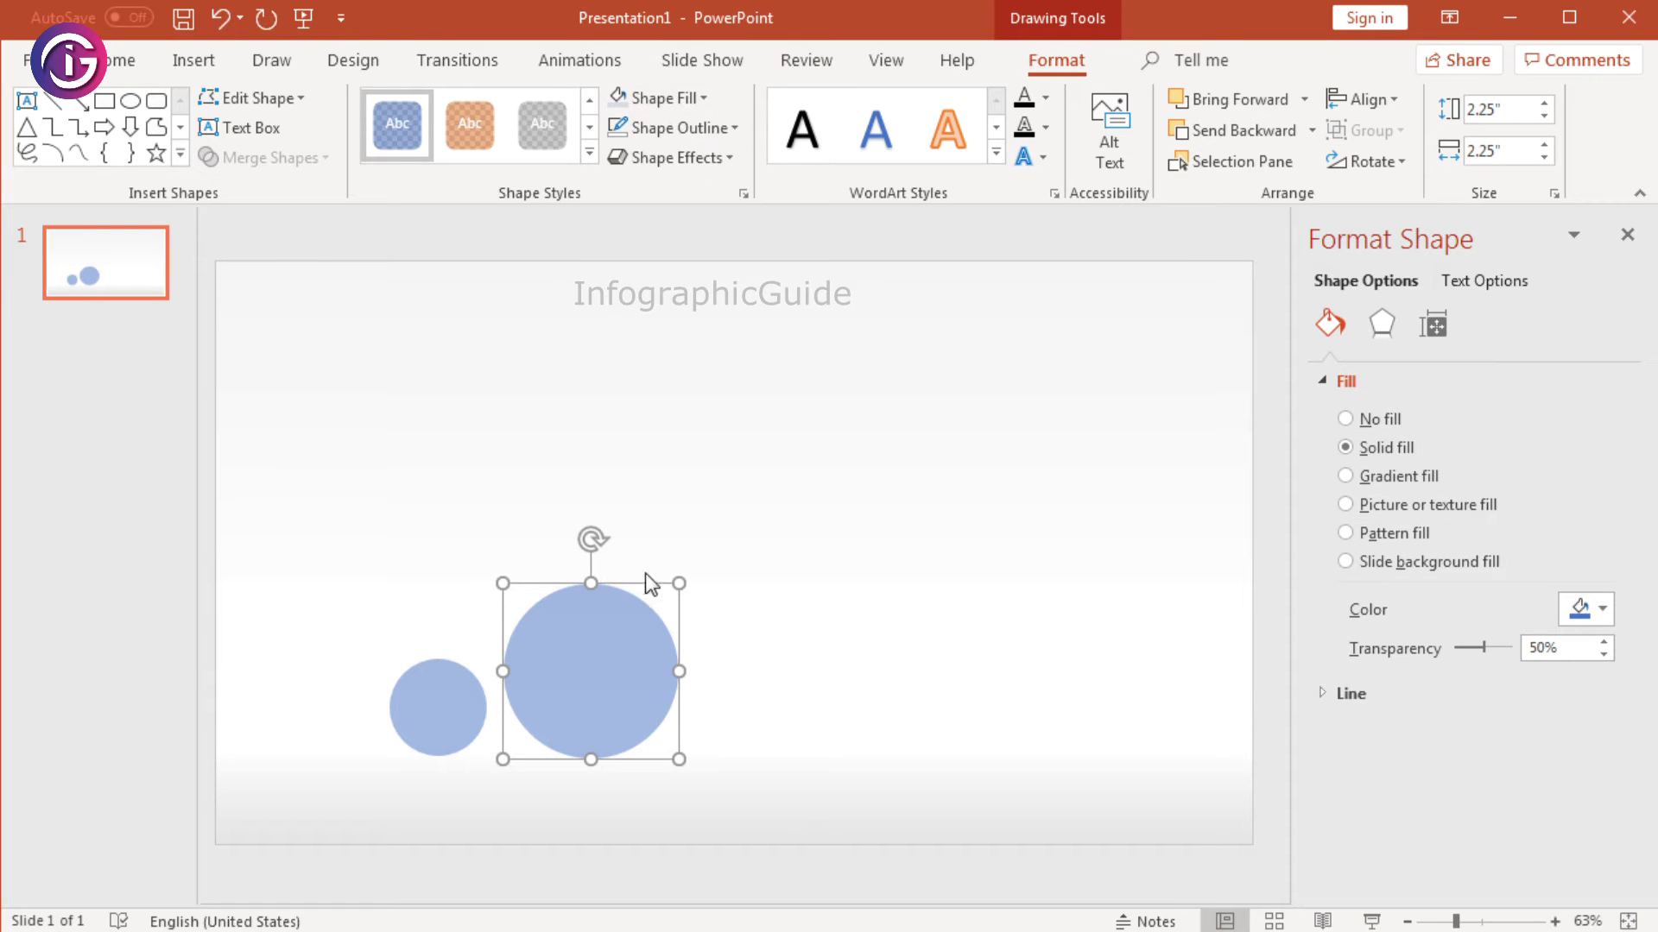
pyautogui.rightClick(614, 639)
pyautogui.click(666, 163)
pyautogui.moveTo(680, 717)
pyautogui.mouseDown()
pyautogui.moveTo(832, 708)
pyautogui.moveTo(801, 708)
pyautogui.mouseUp()
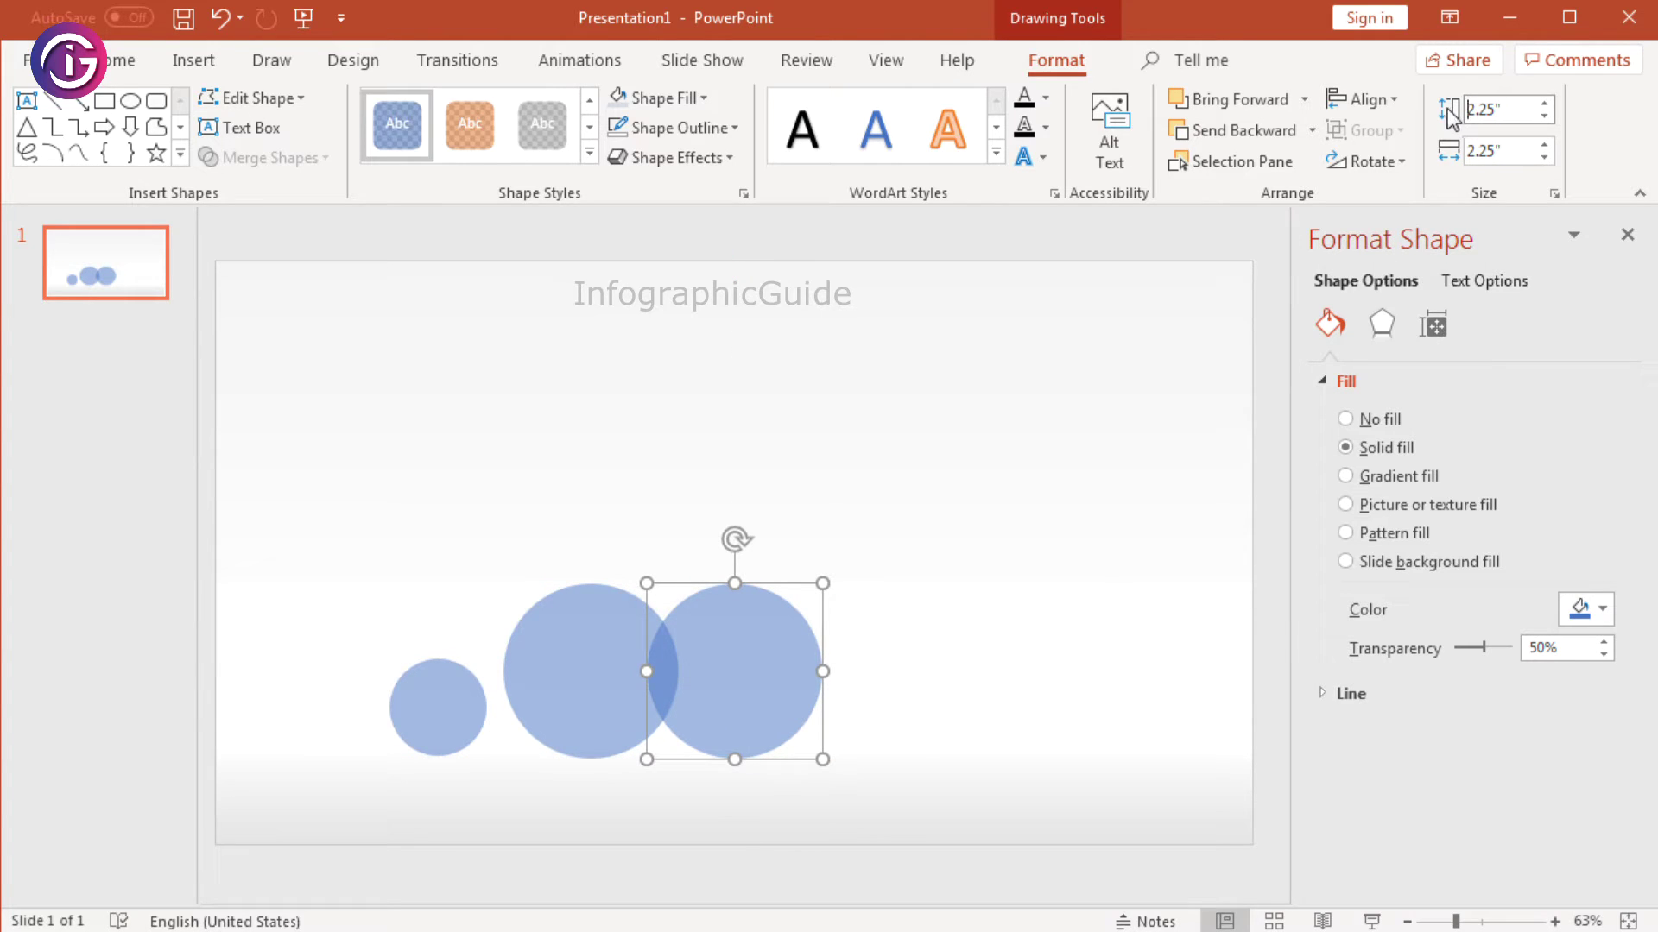
pyautogui.write('3')
pyautogui.press('Tab')
pyautogui.press('Left')
pyautogui.write('3')
pyautogui.press('Return')
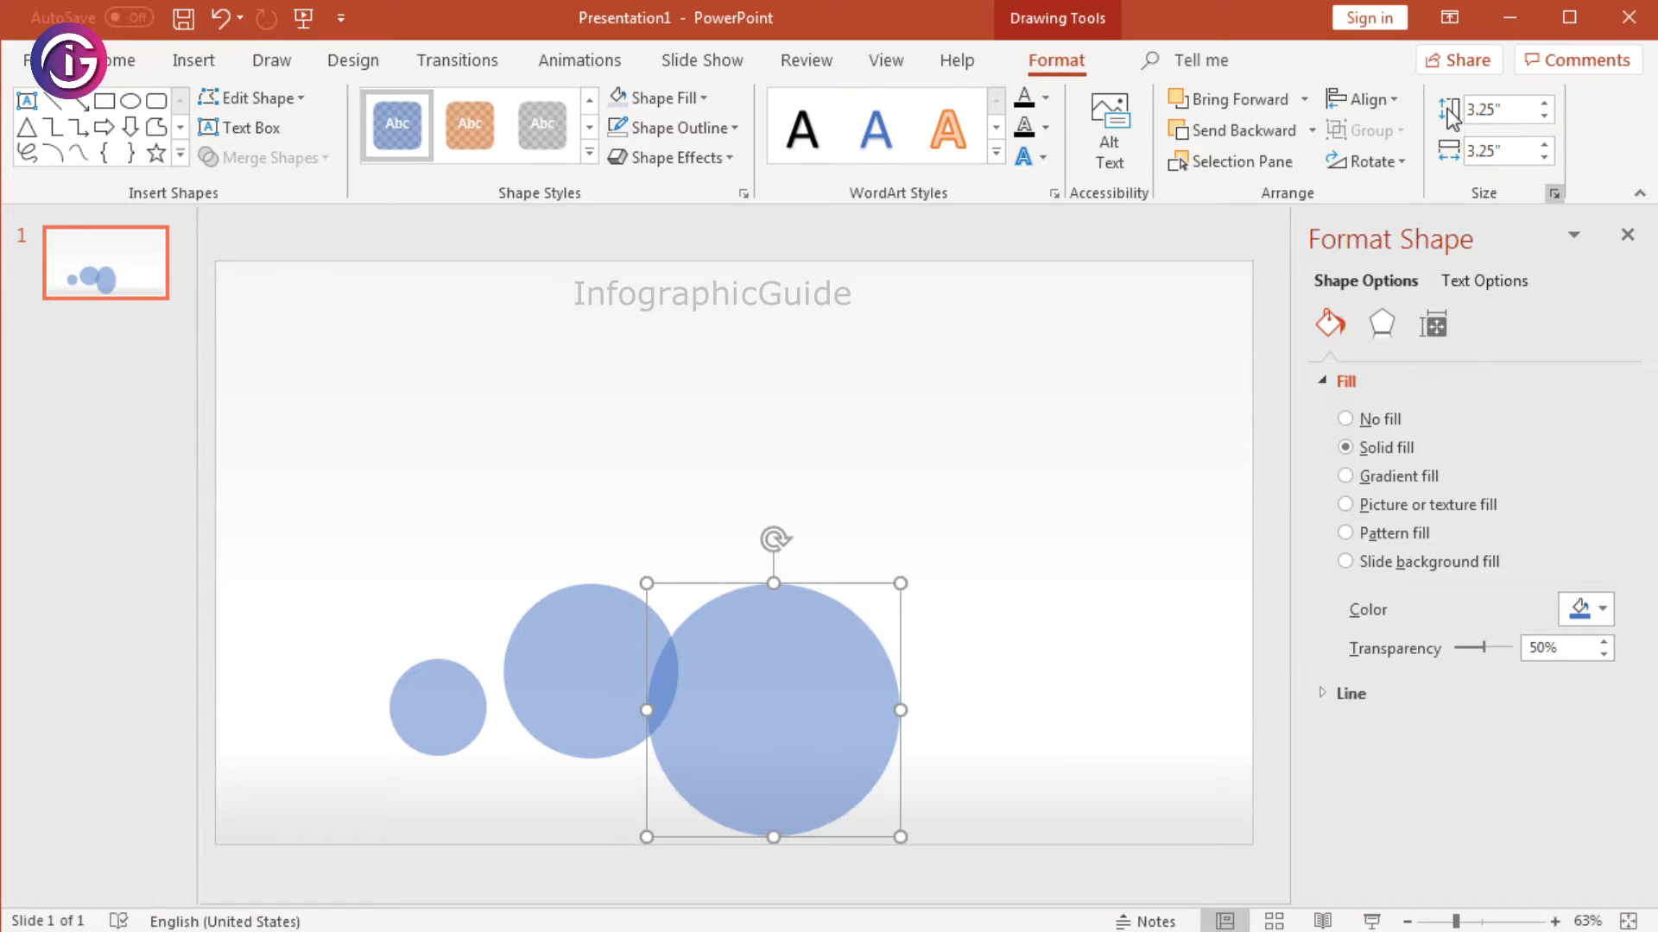
pyautogui.click(576, 376)
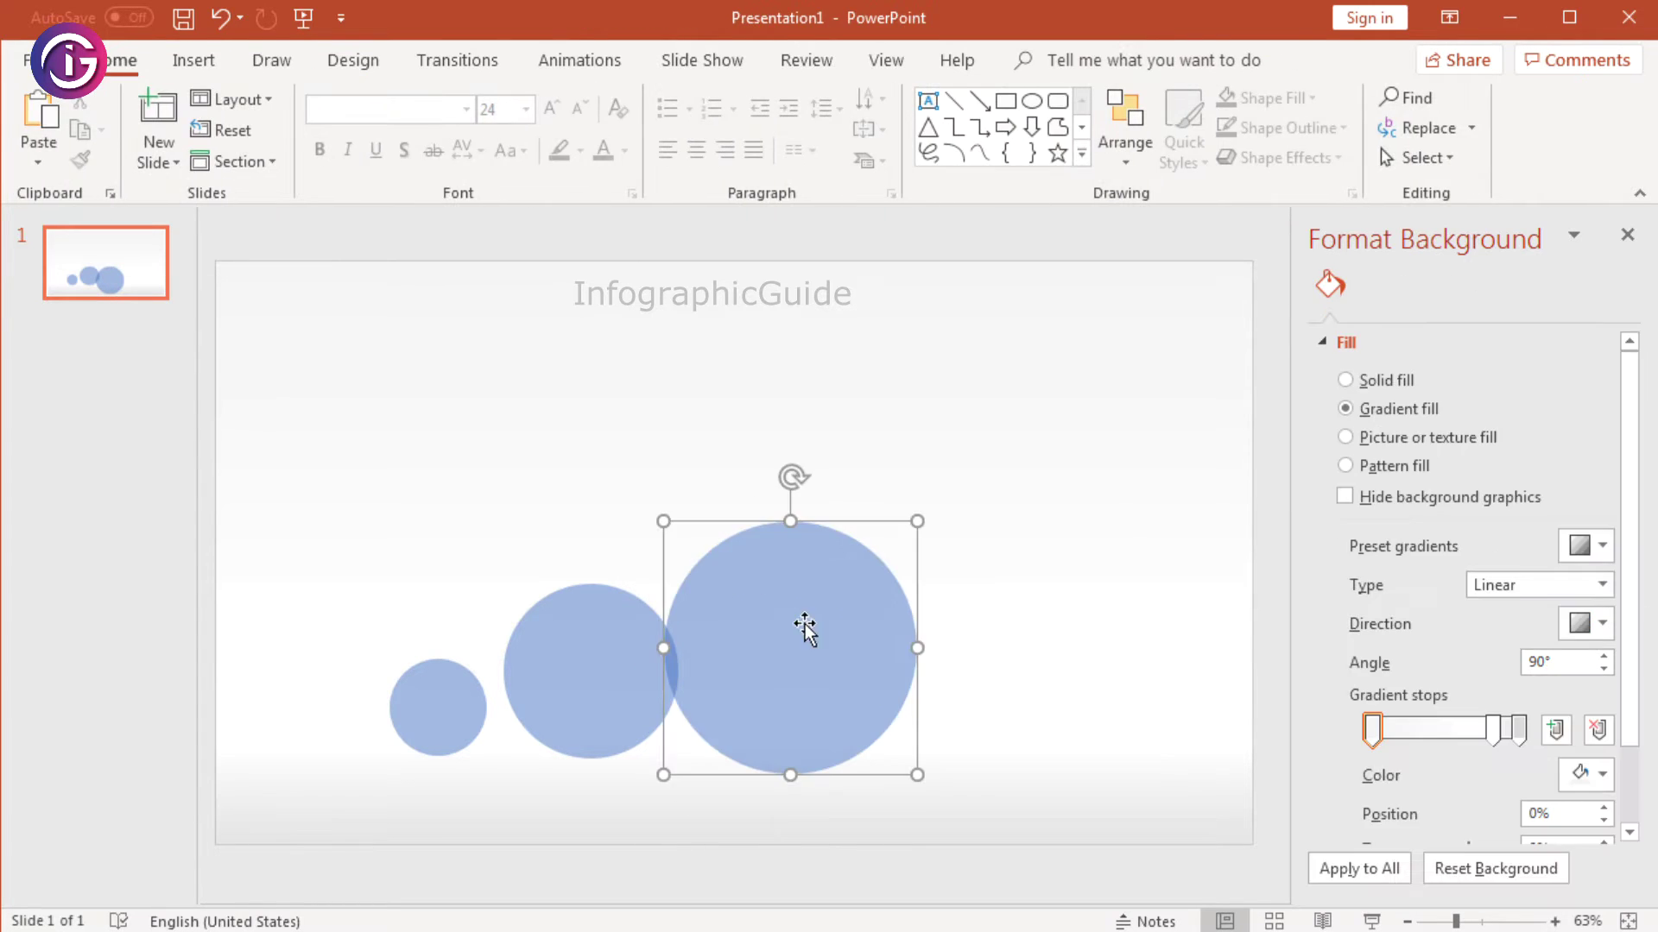
# Step: Drag the 2.25" and 3.25" circles over the small circle so they nest concentrically
pyautogui.moveTo(581, 673); pyautogui.dragTo(425, 680)
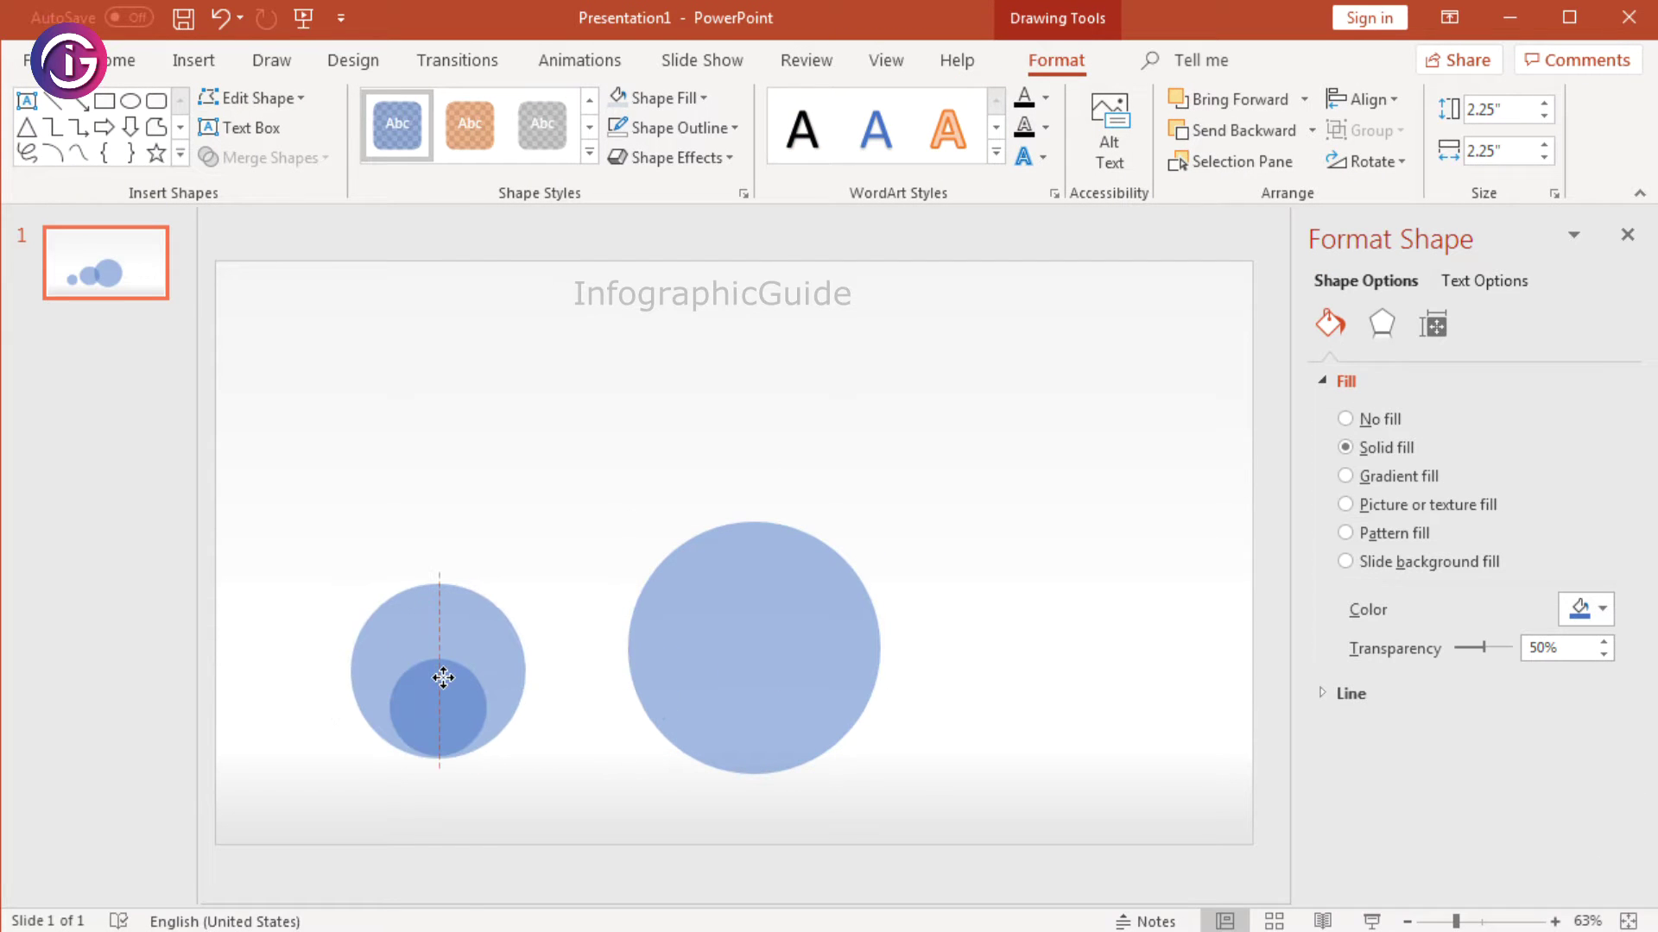
pyautogui.moveTo(727, 673); pyautogui.dragTo(411, 666)
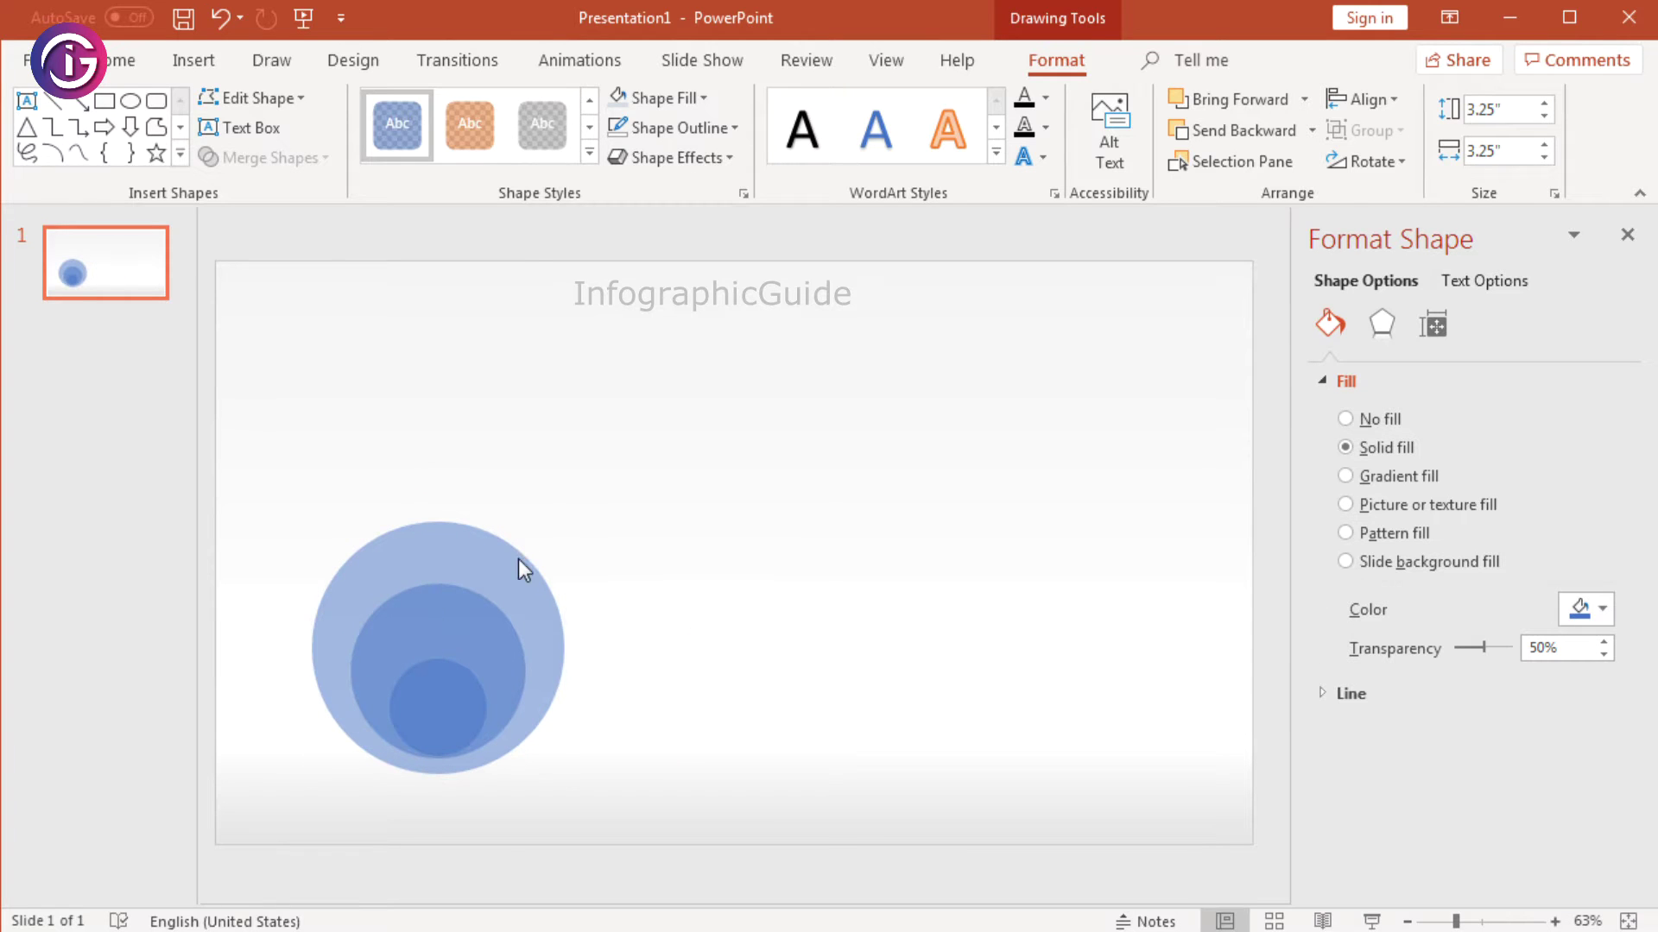
pyautogui.press('Escape')
pyautogui.click(479, 535)
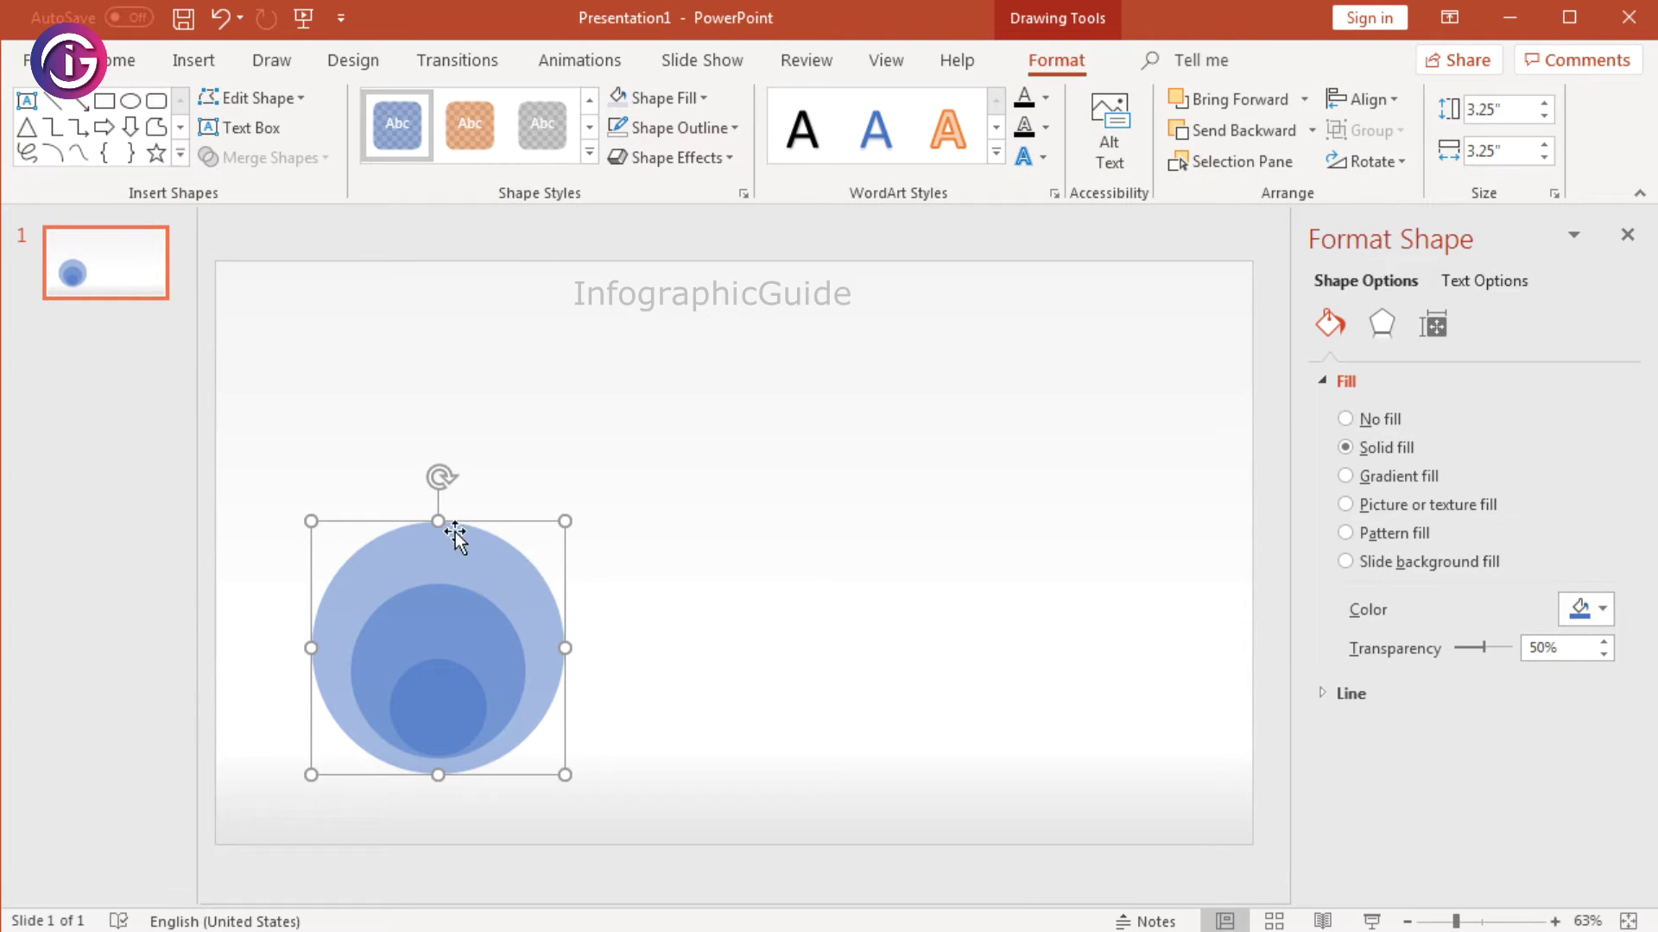
# Step: Duplicate the 3.25" circle and resize the copy to 4.25" by 4.25"
pyautogui.rightClick(466, 542)
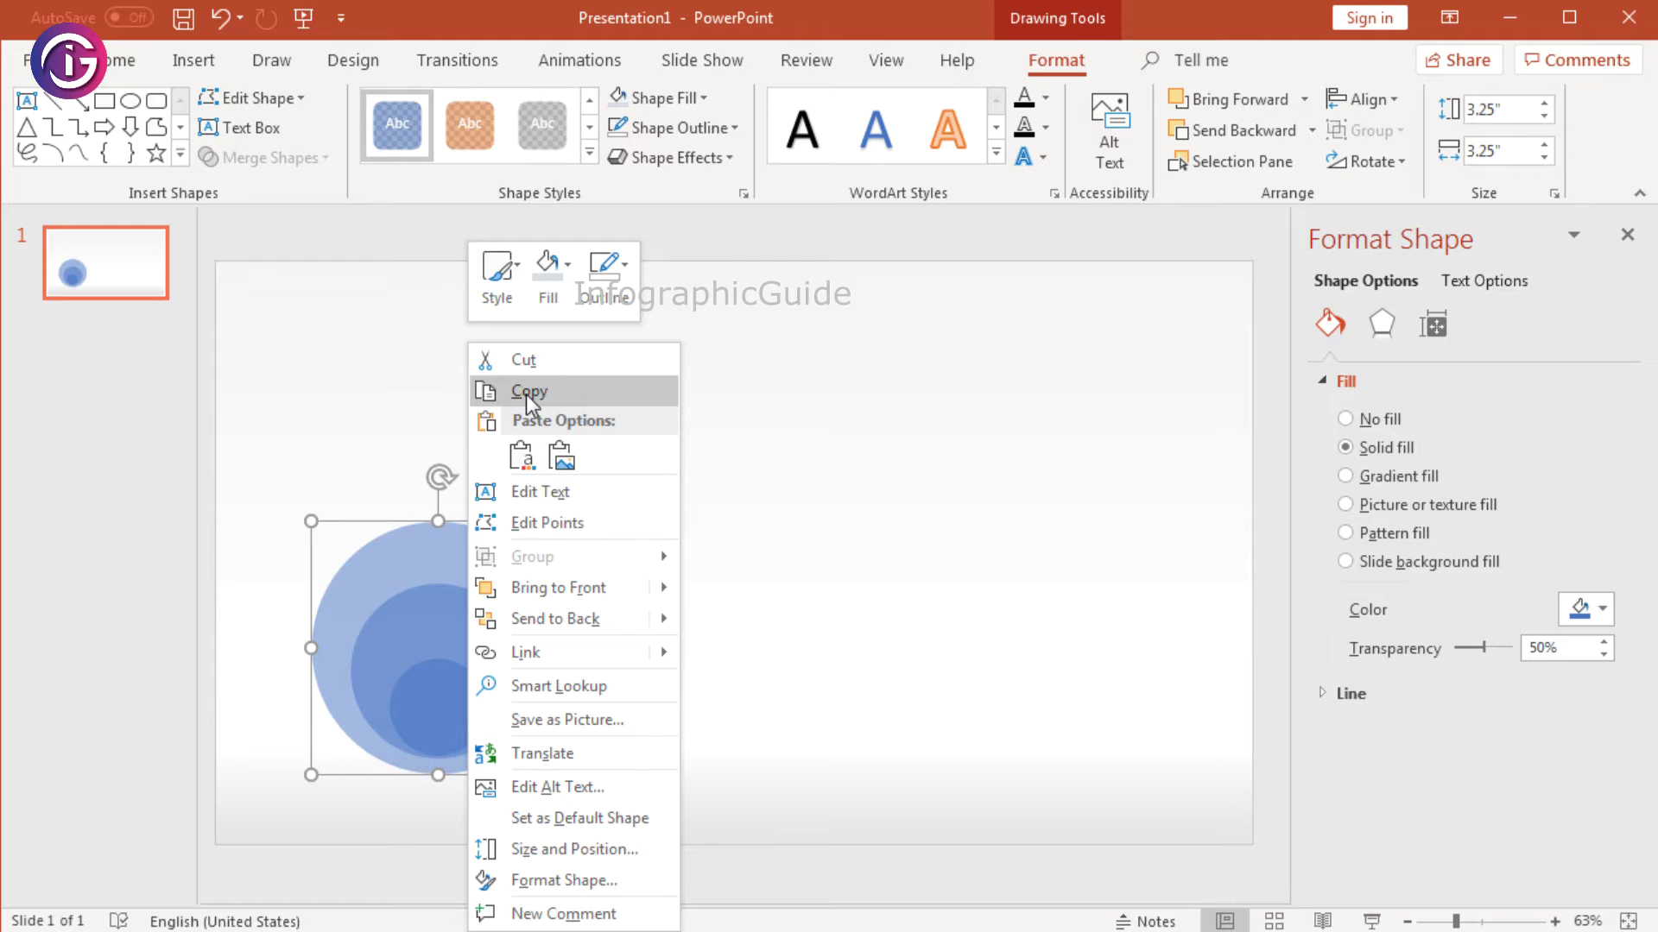
pyautogui.click(518, 391)
pyautogui.rightClick(494, 557)
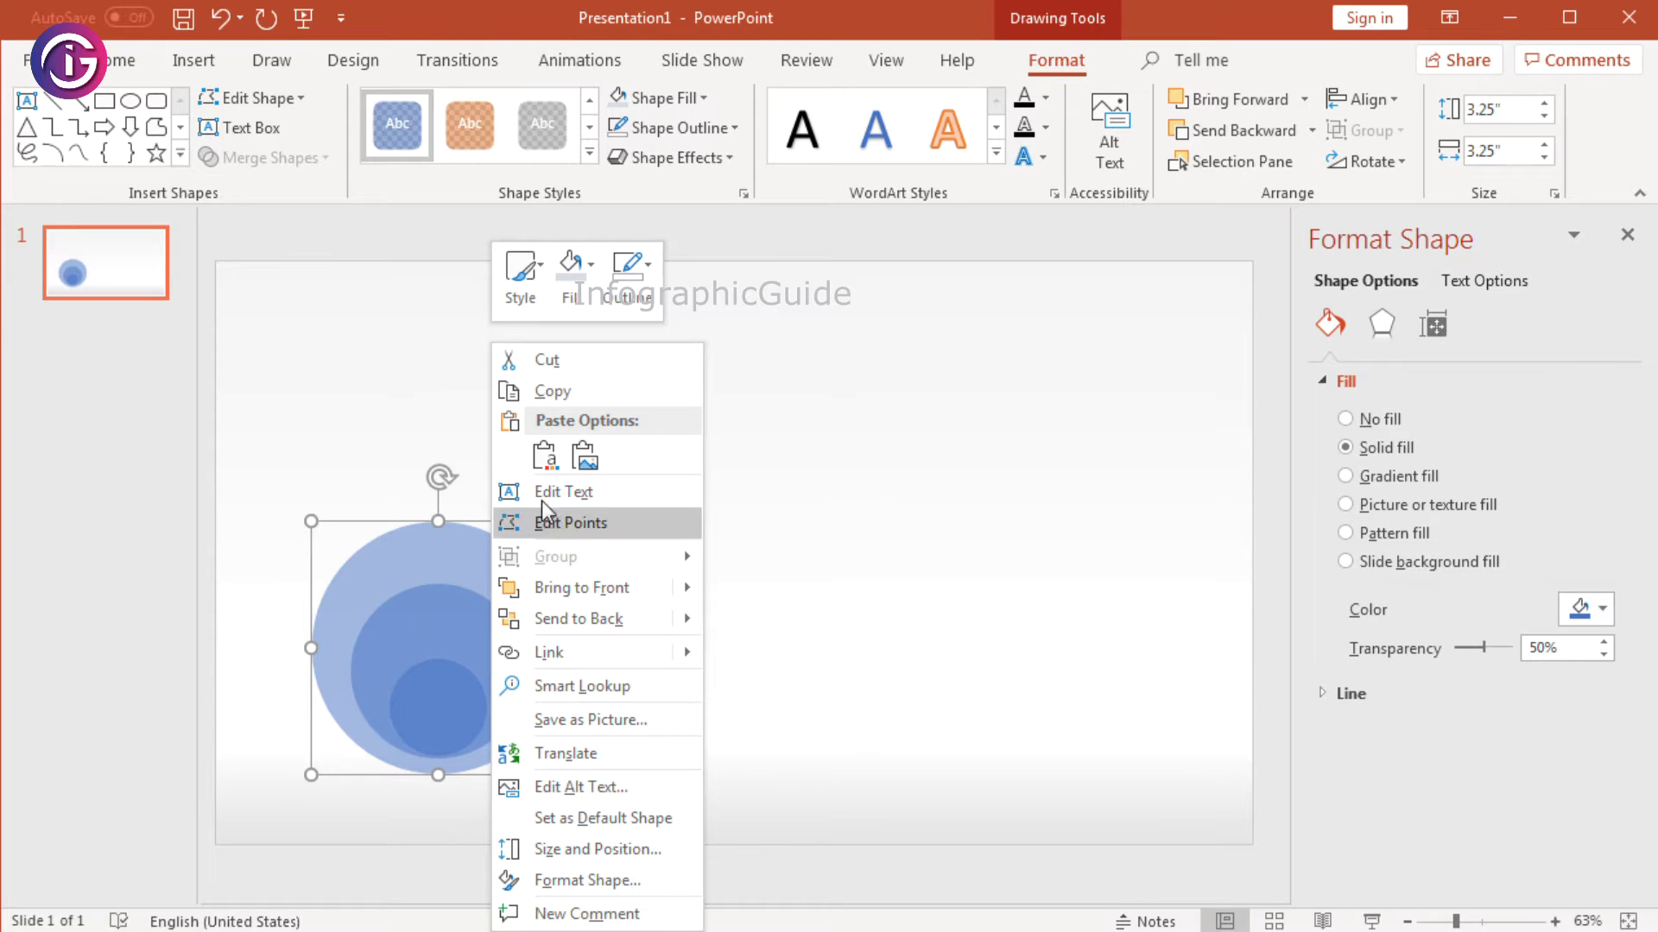
pyautogui.click(545, 455)
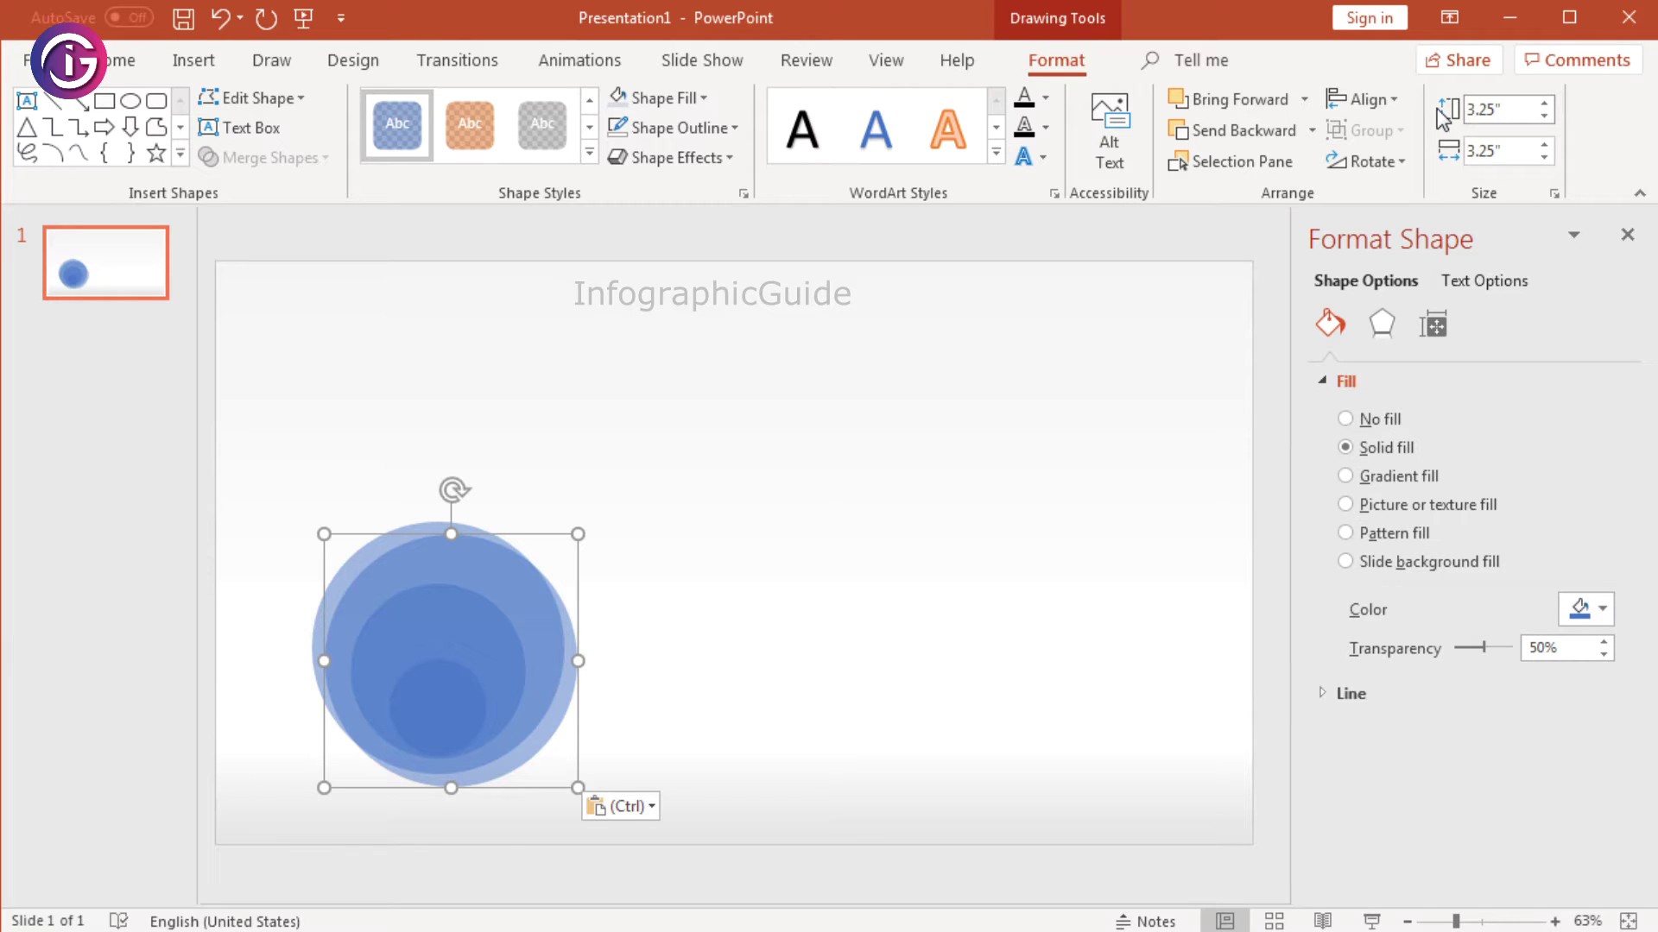
pyautogui.click(1508, 109)
pyautogui.write('4')
pyautogui.press('Tab')
pyautogui.press('Home')
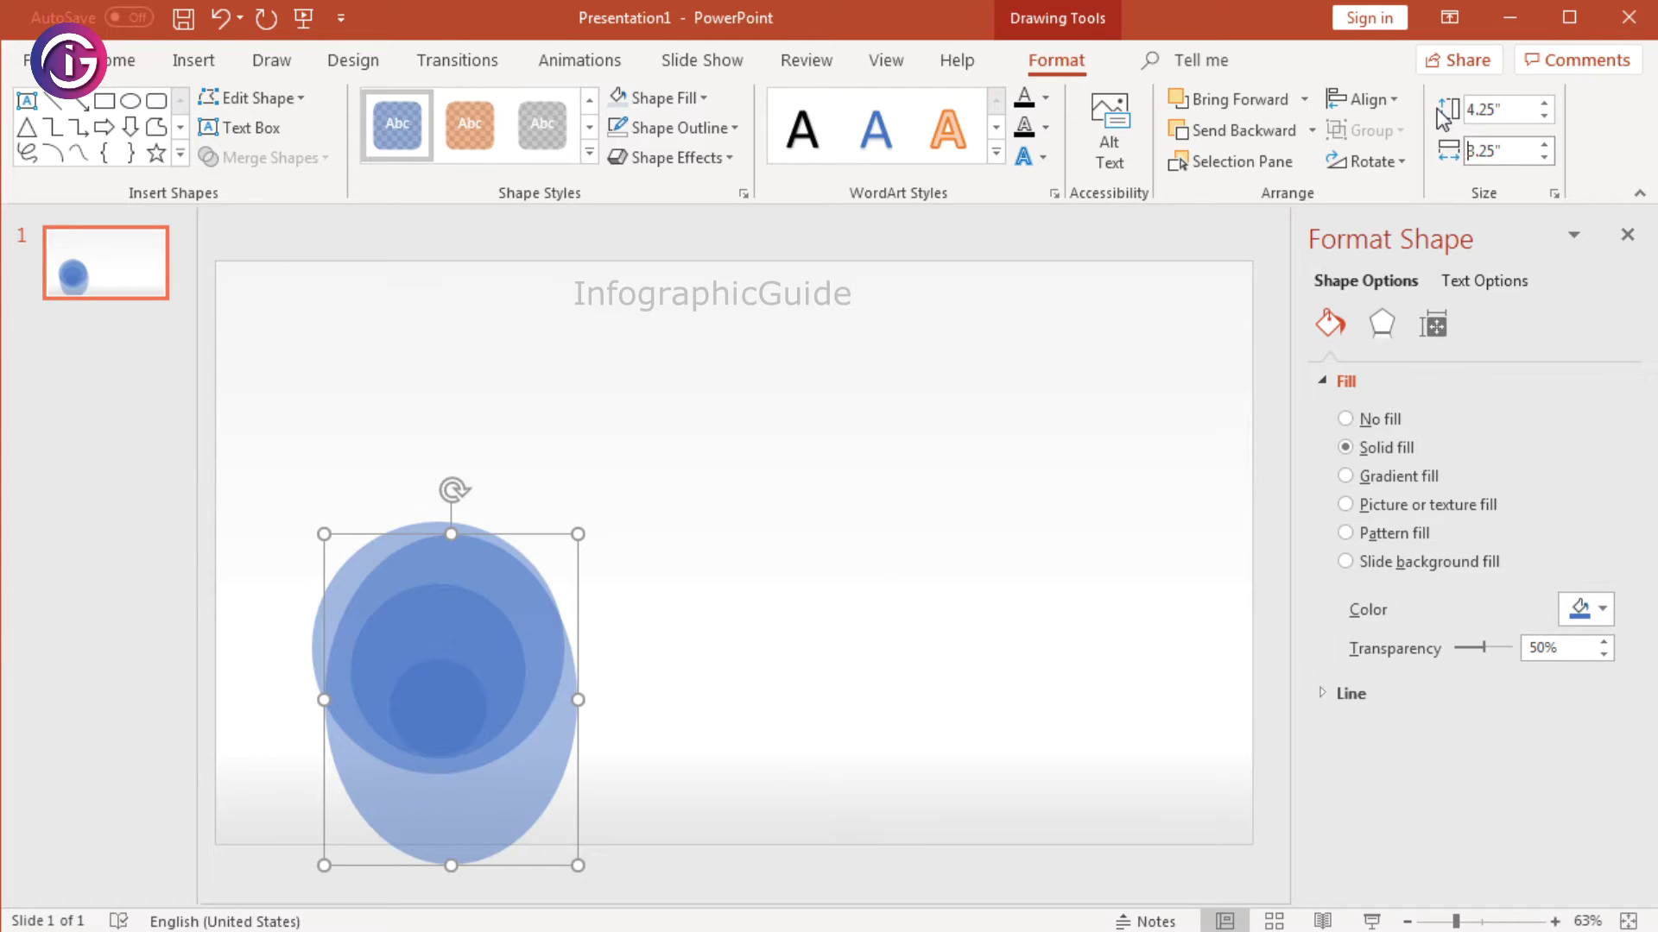
pyautogui.press('Return')
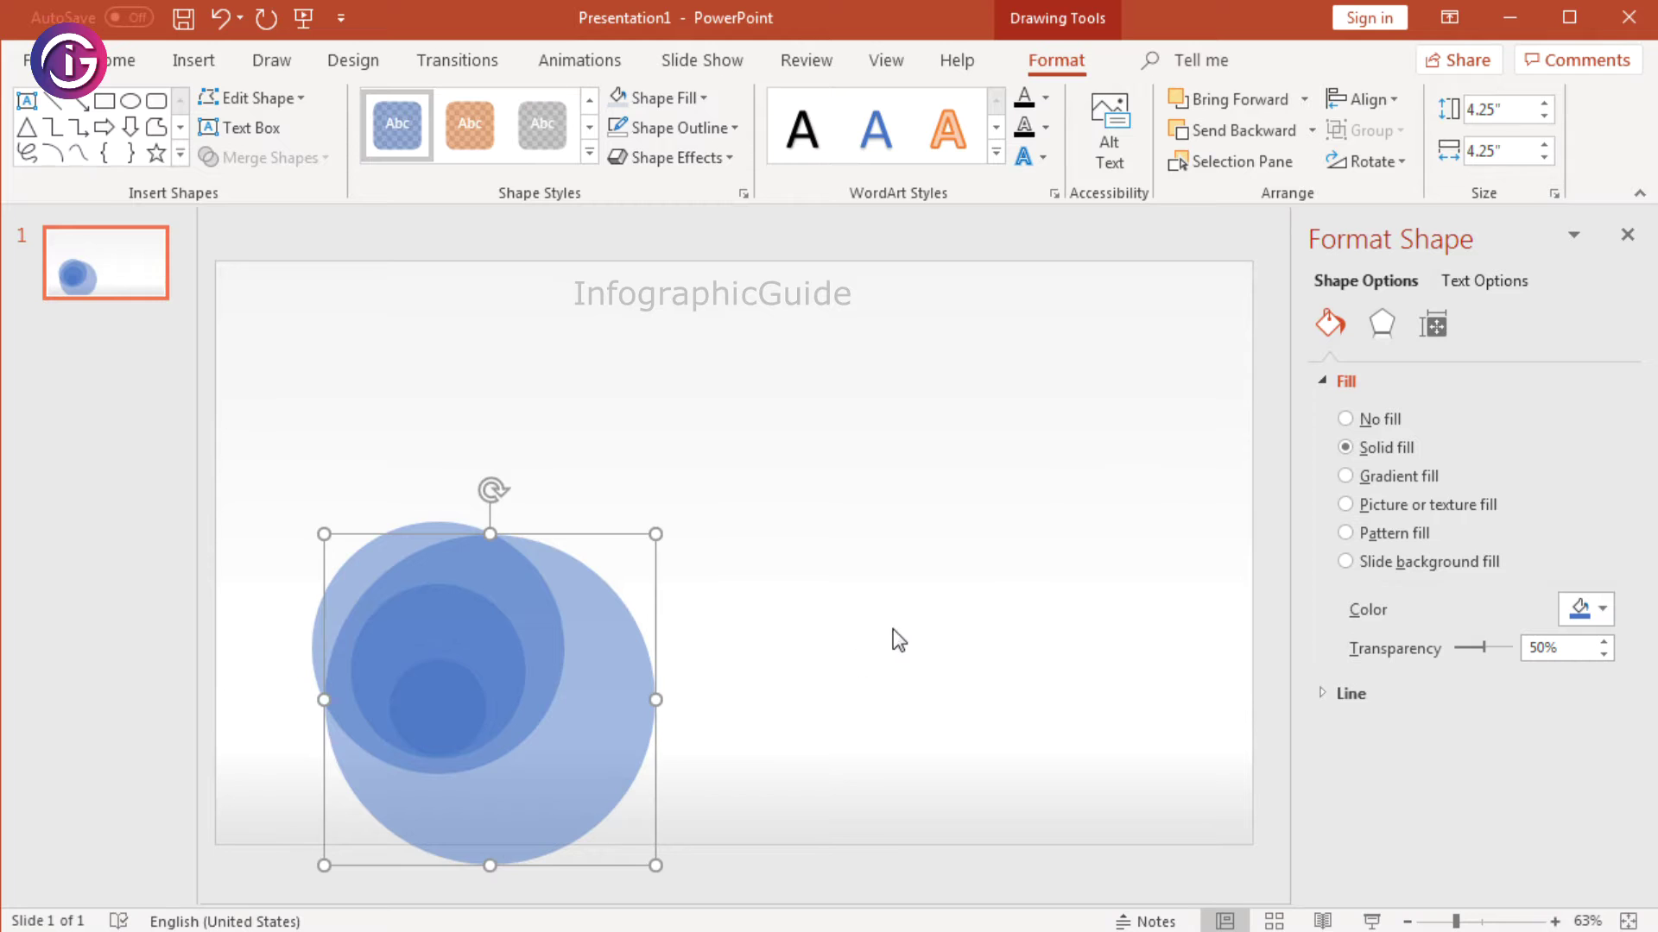
pyautogui.click(893, 629)
pyautogui.click(548, 640)
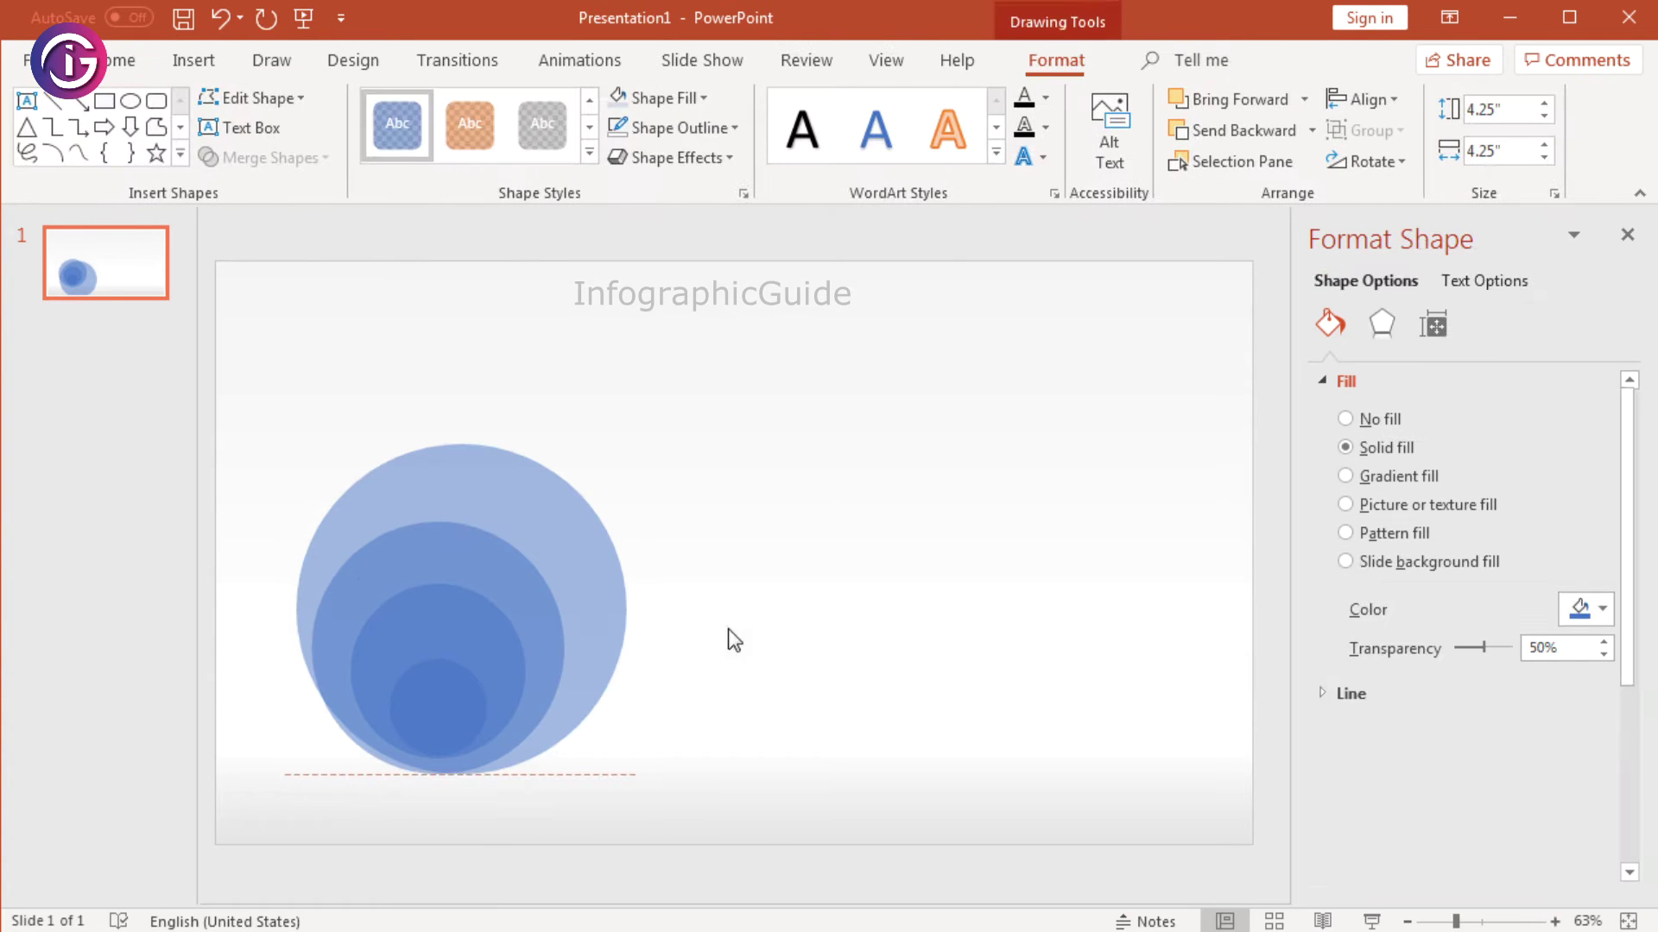
# Step: Duplicate the 4.25" circle, resize it to 5.25", and line it up with the others
pyautogui.rightClick(473, 483)
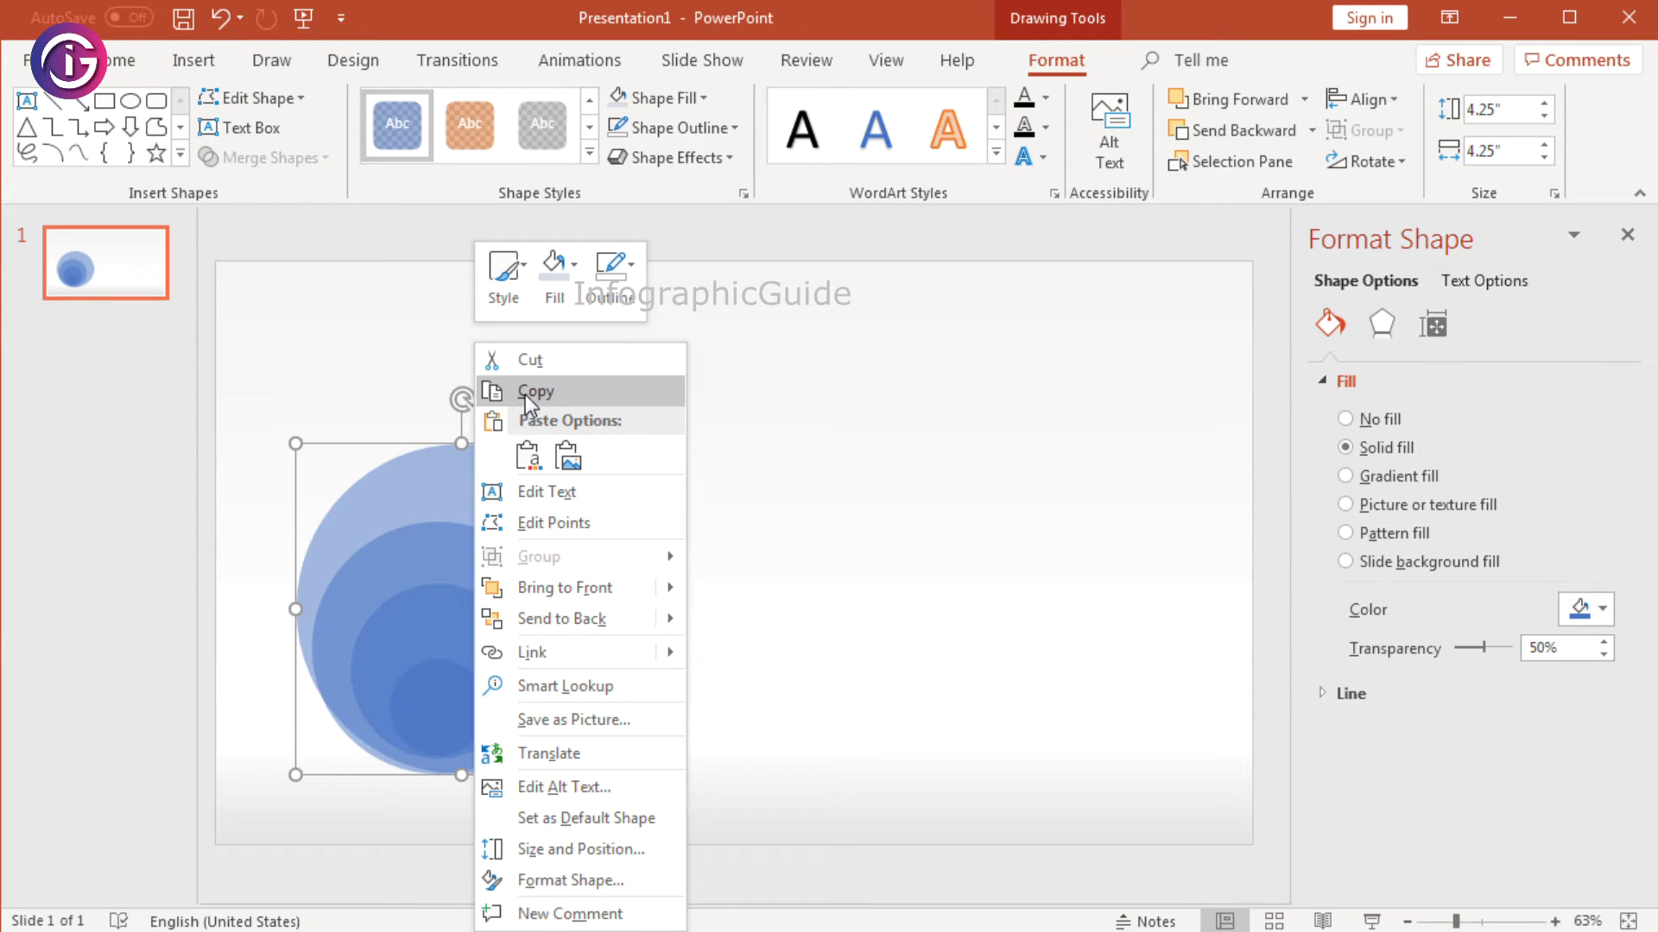
pyautogui.click(529, 393)
pyautogui.rightClick(497, 485)
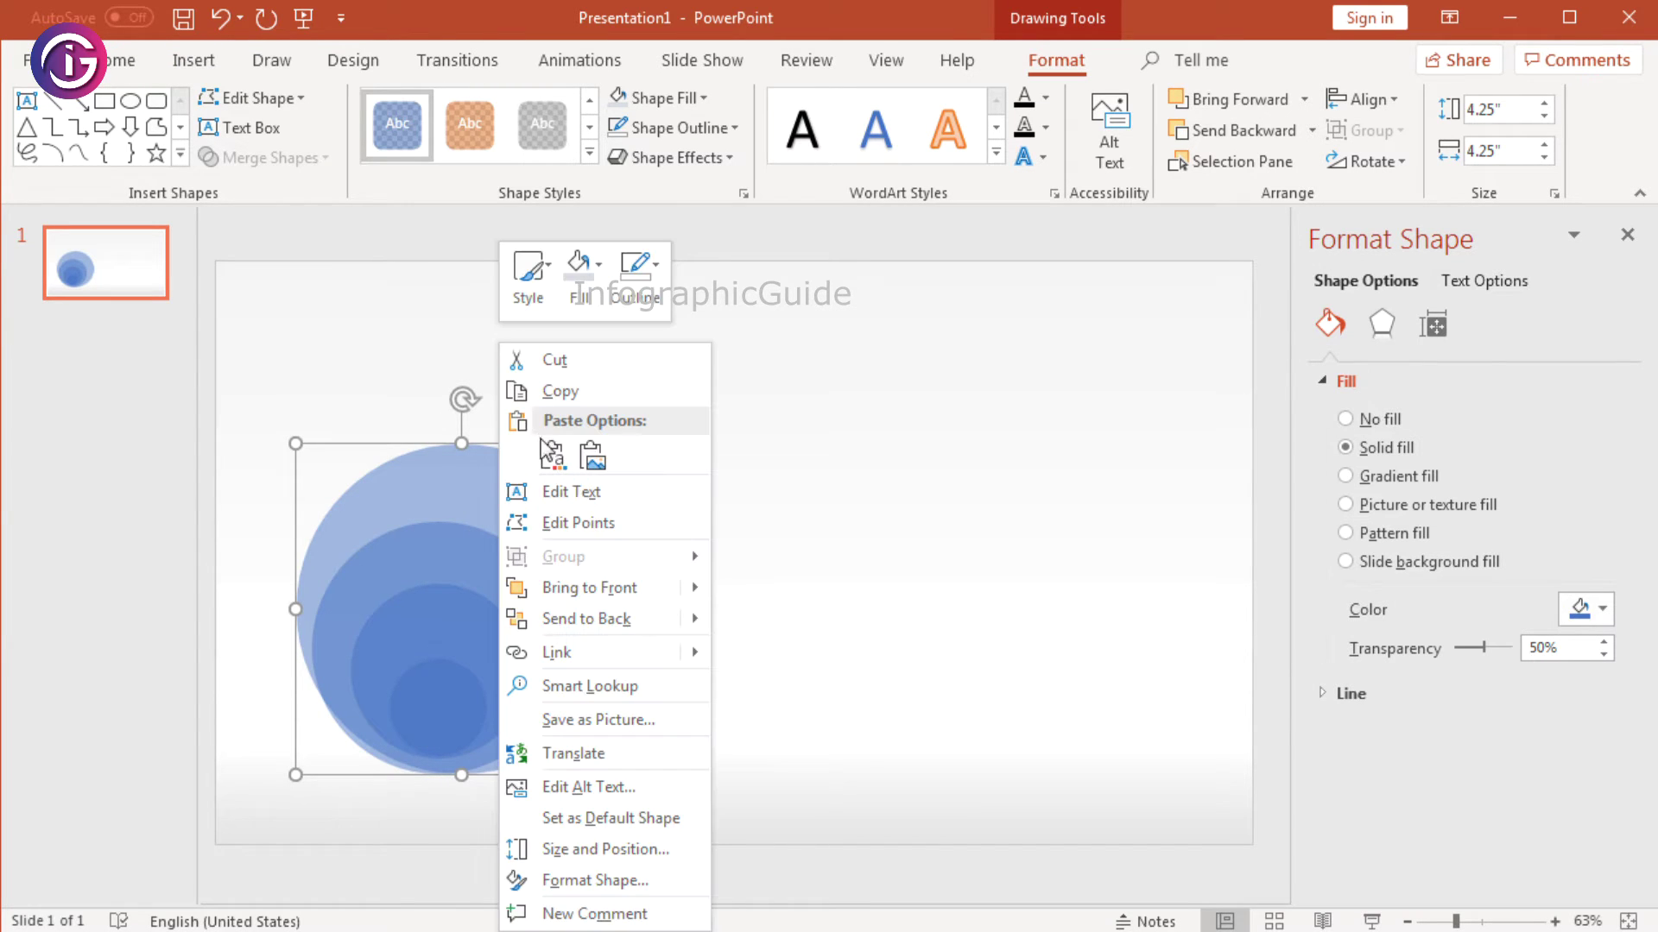
pyautogui.click(555, 462)
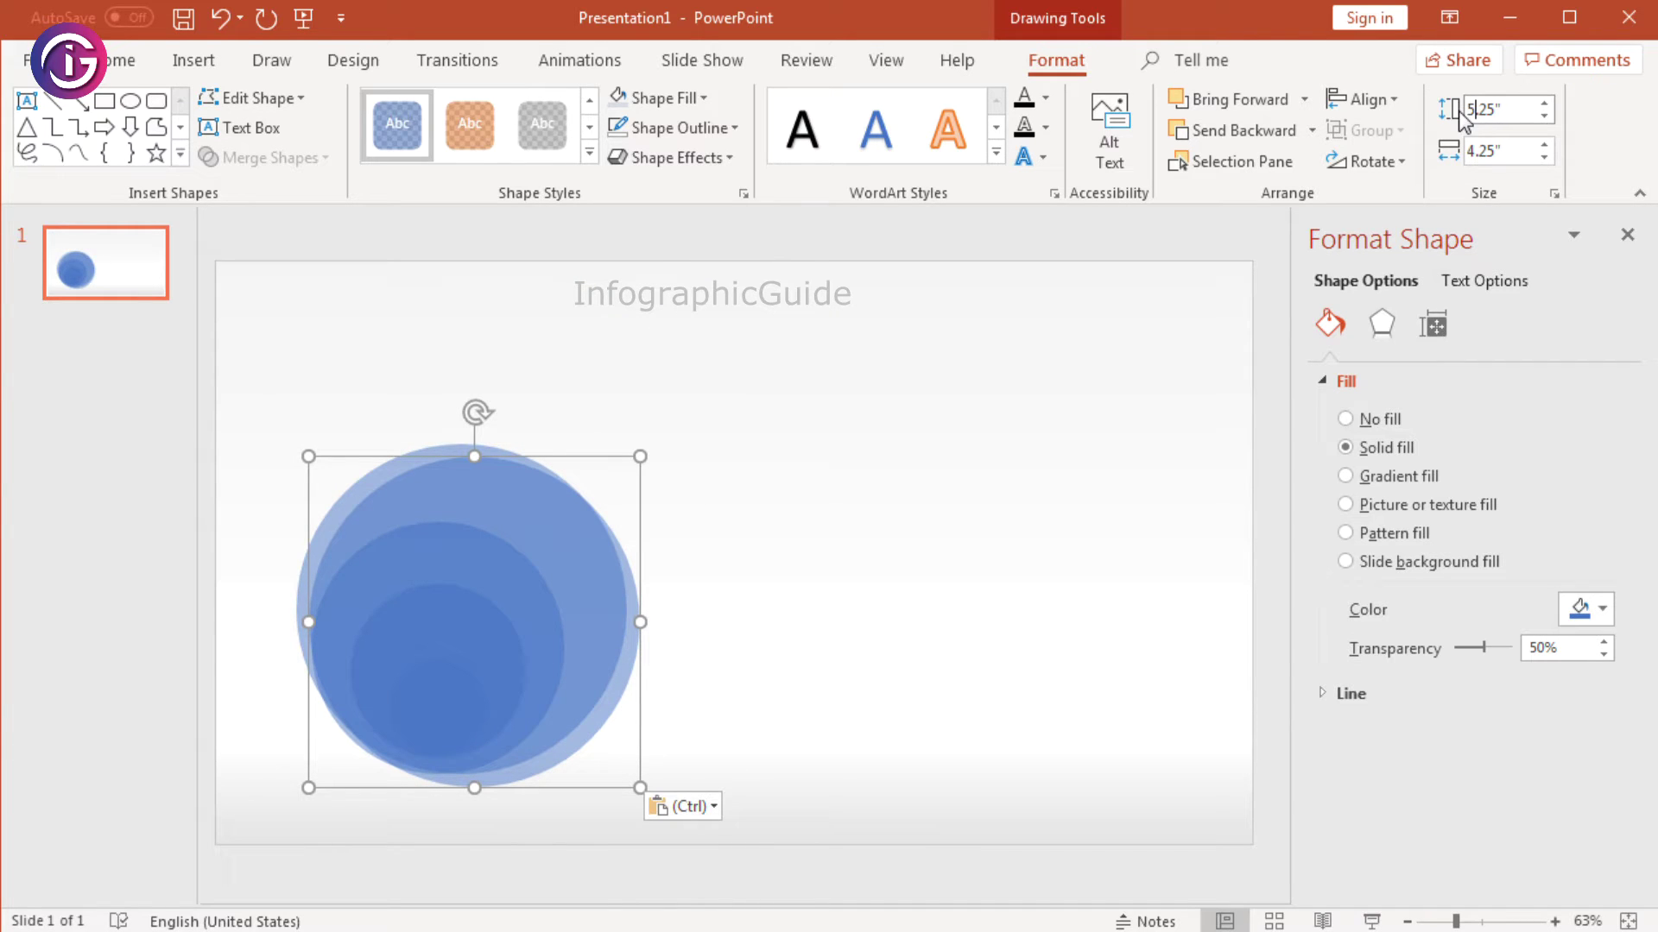
pyautogui.press('Tab')
pyautogui.press('Home')
pyautogui.hotkey('shift', 'Right')
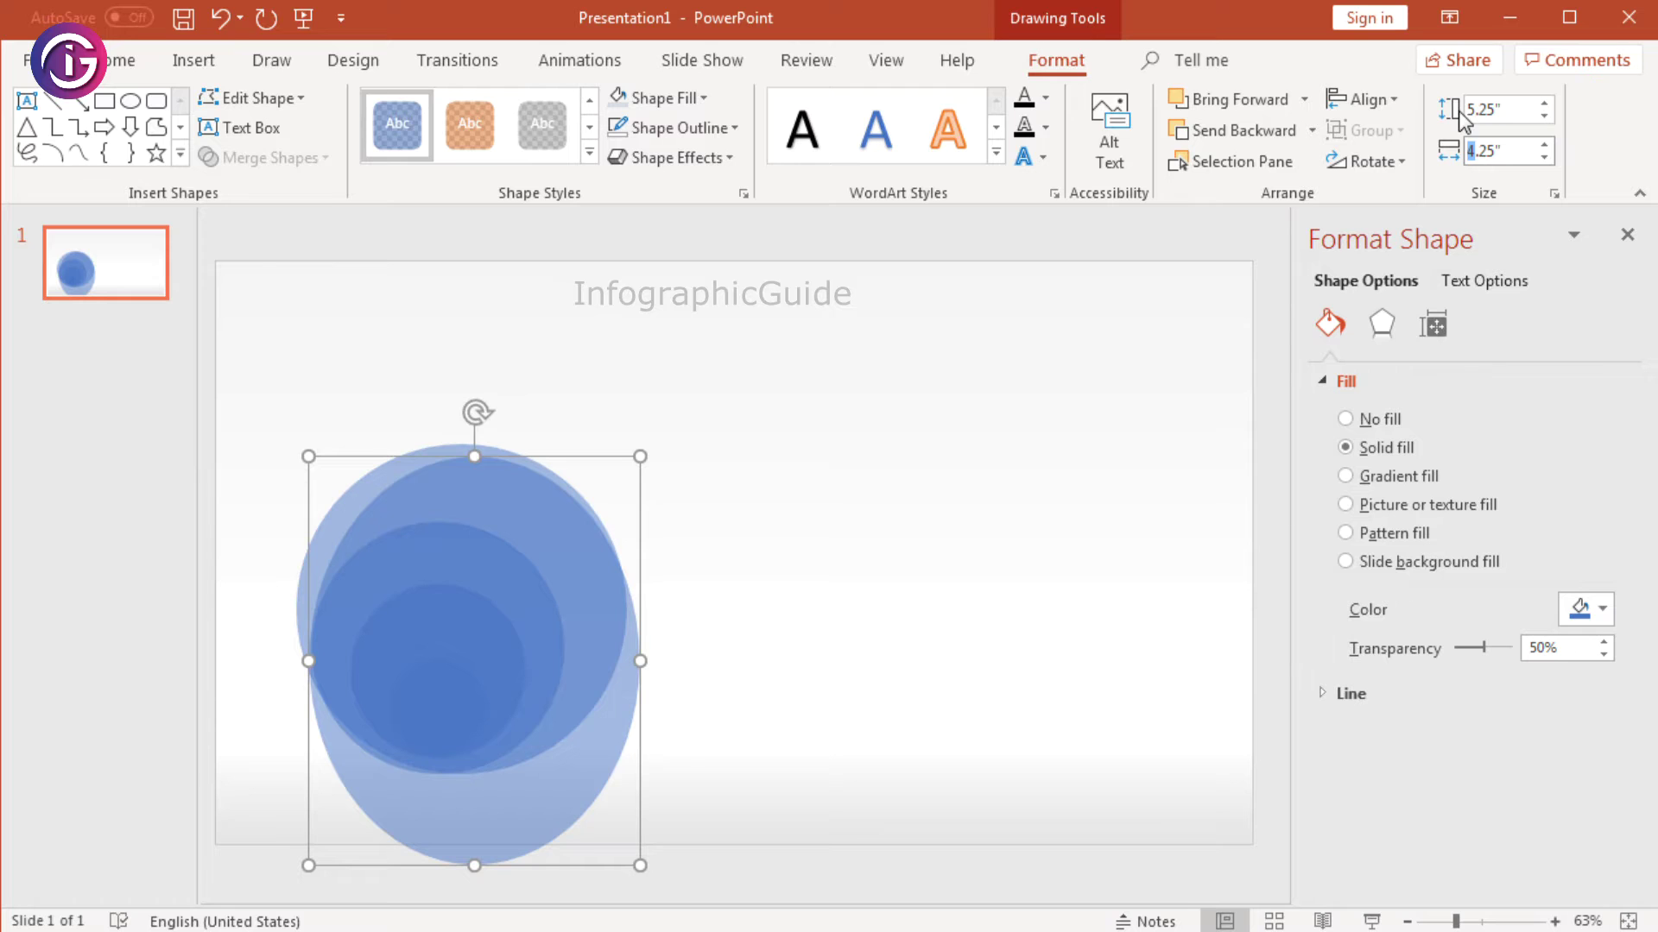
pyautogui.write('5')
pyautogui.press('Return')
pyautogui.click(928, 570)
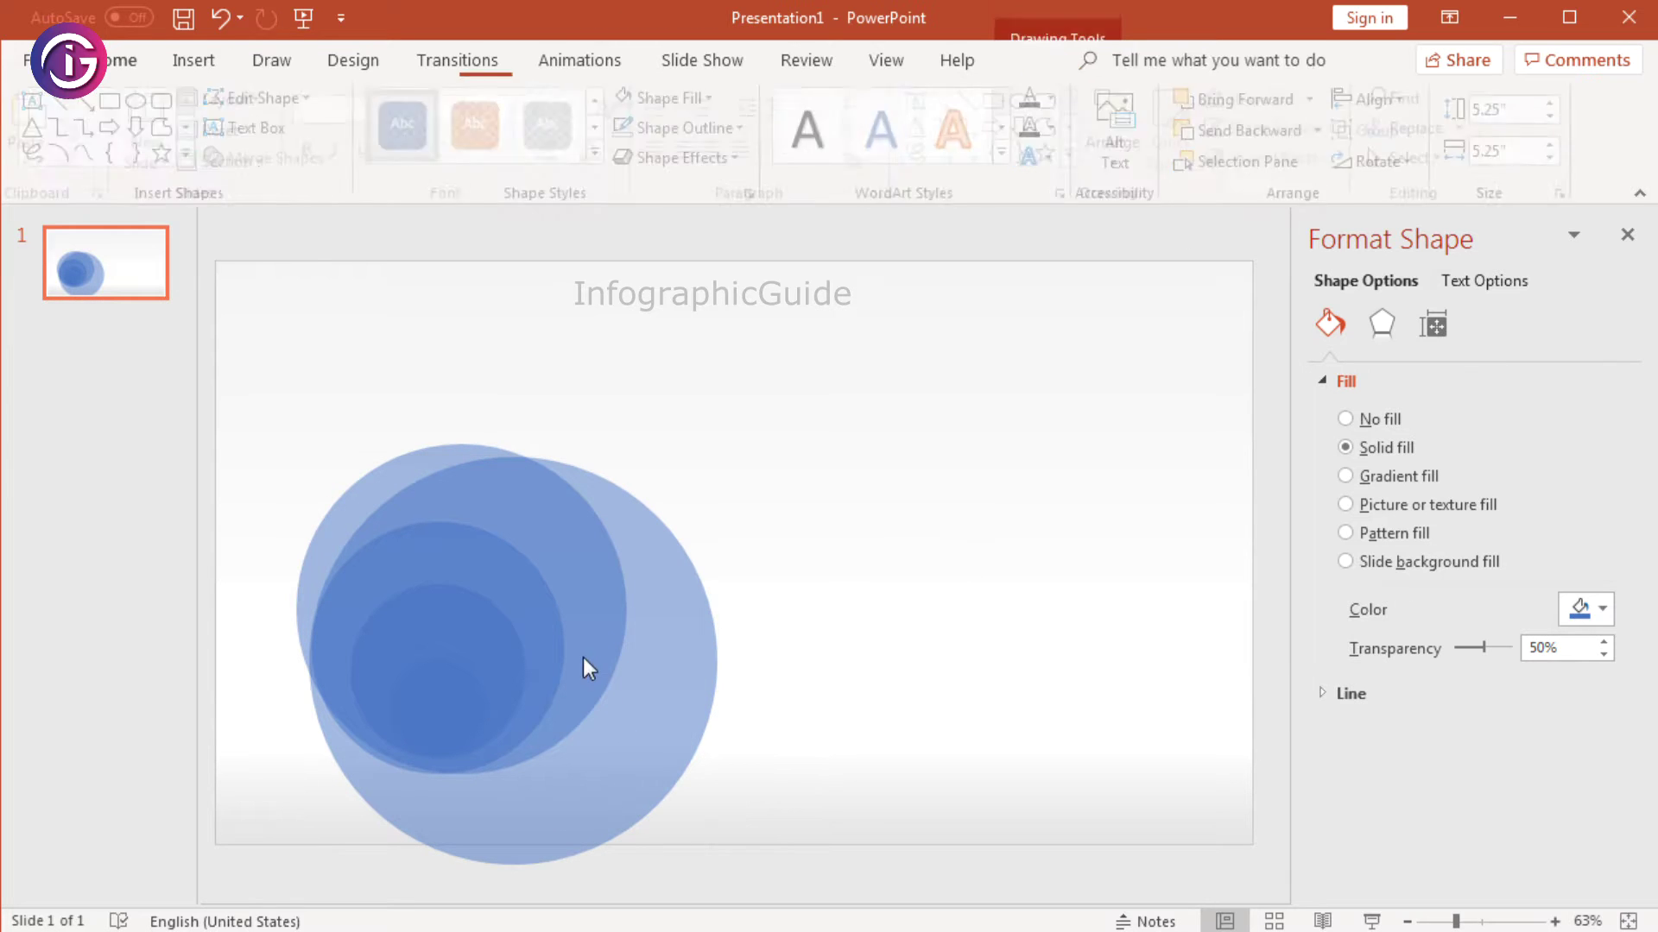
pyautogui.moveTo(589, 670); pyautogui.dragTo(580, 645)
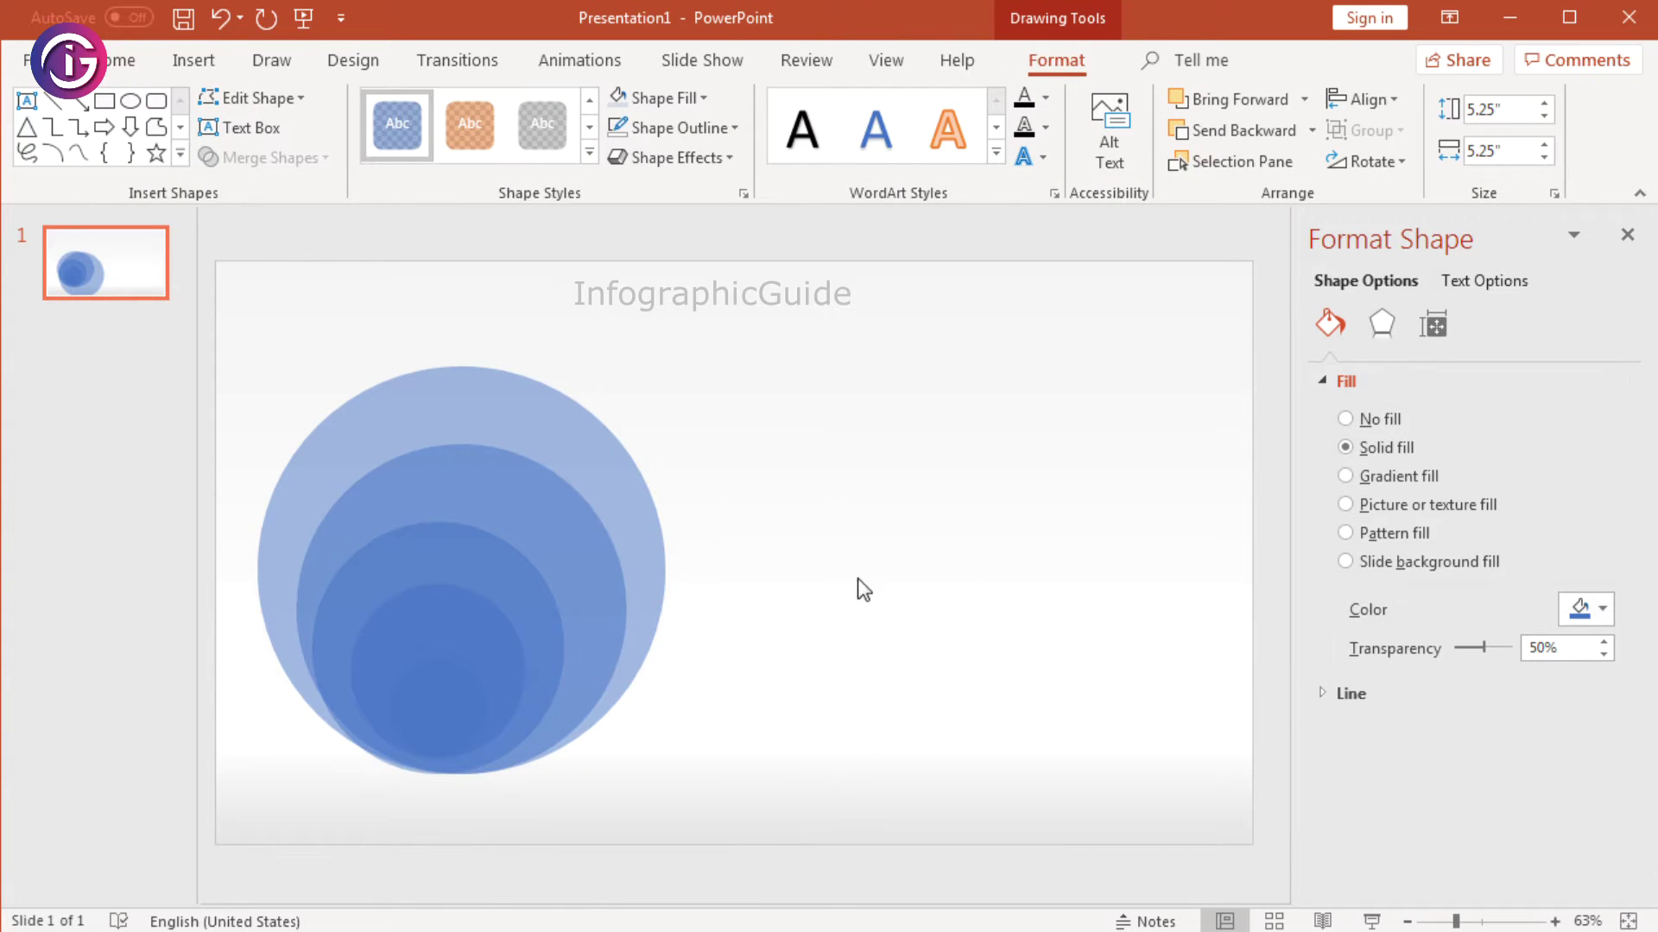
pyautogui.click(859, 587)
pyautogui.click(607, 466)
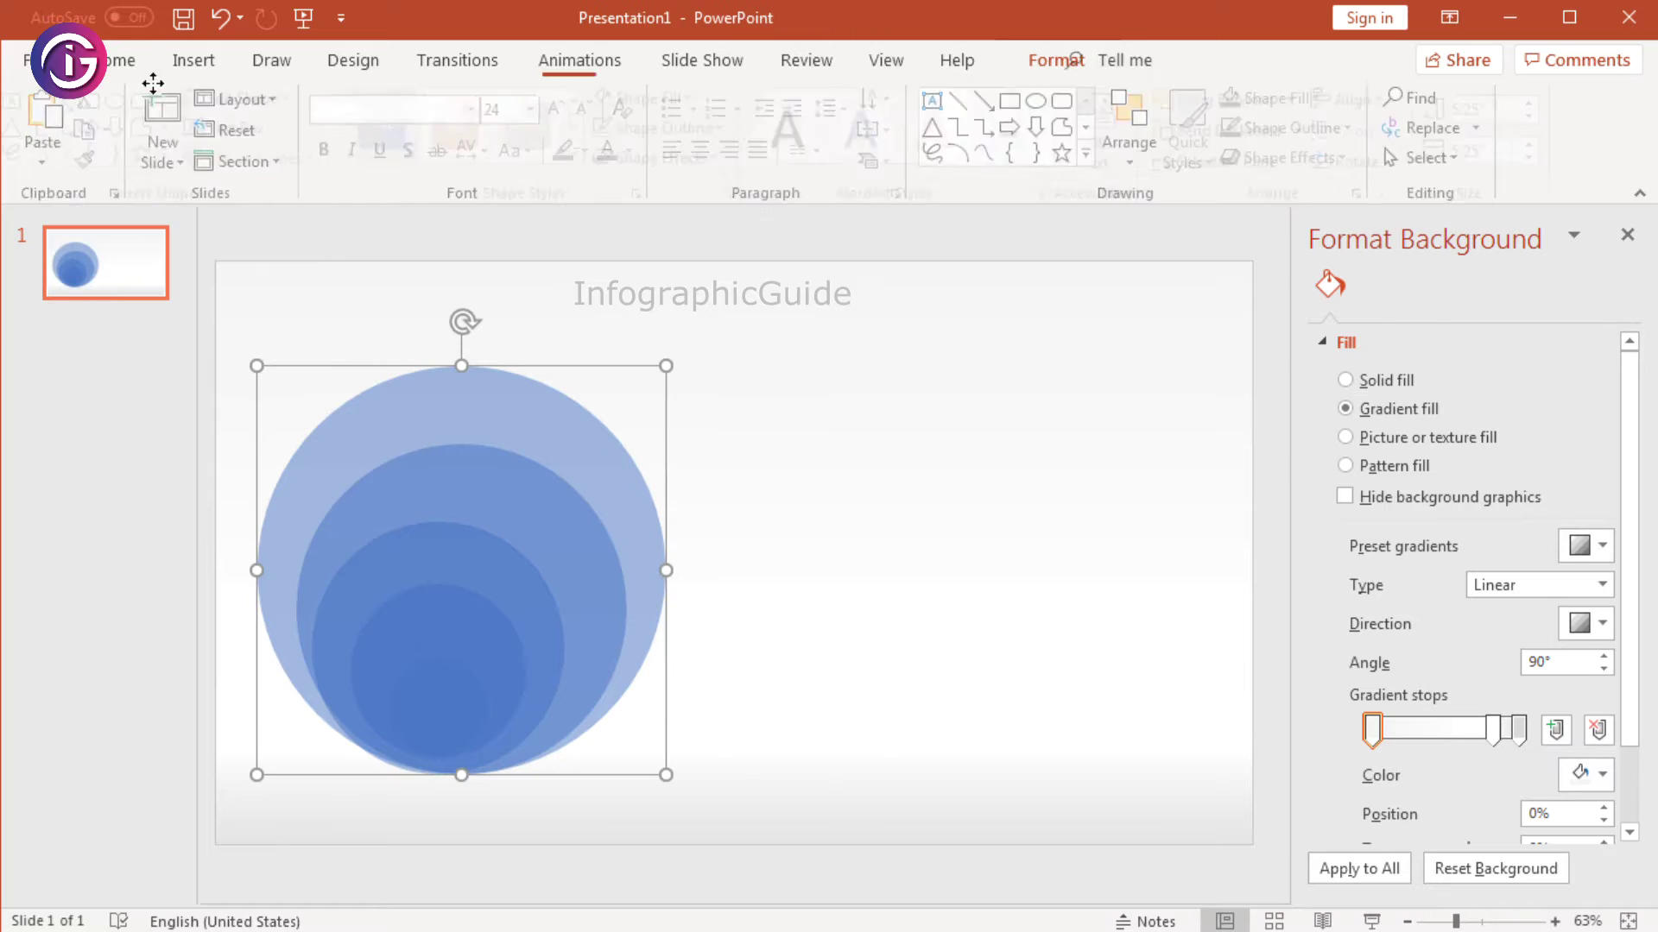
# Step: Add a 6.25" copy of the circle, then marquee-select all the circles
pyautogui.rightClick(492, 397)
pyautogui.click(529, 390)
pyautogui.rightClick(516, 406)
pyautogui.click(572, 455)
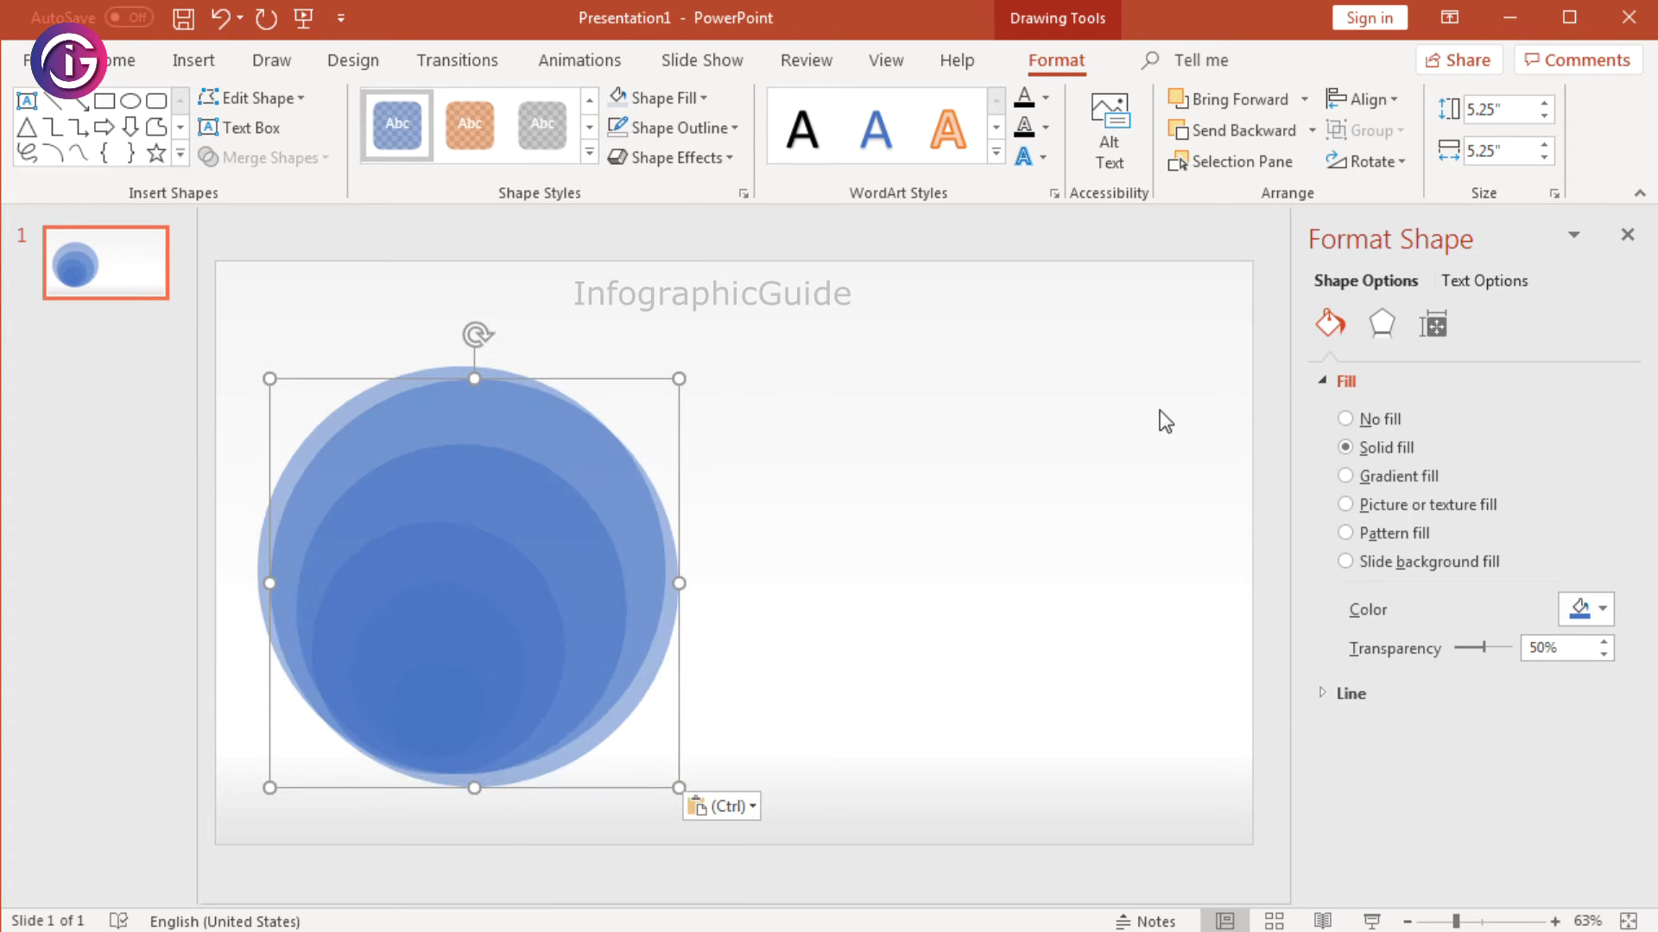
pyautogui.click(1468, 109)
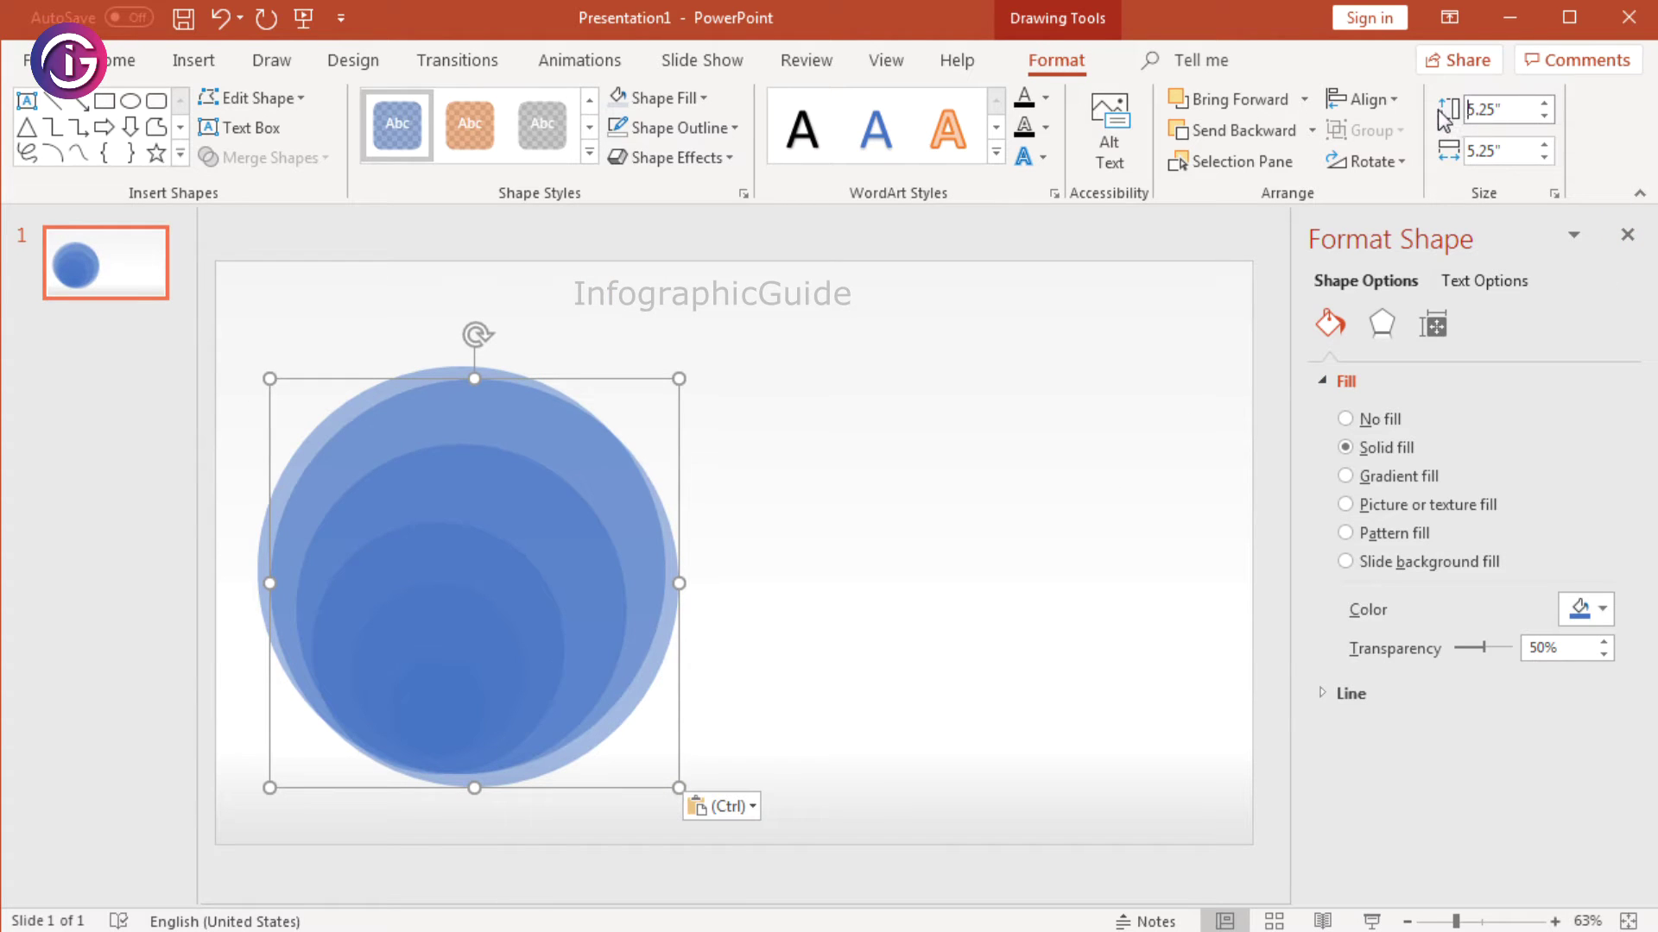
pyautogui.write('6')
pyautogui.press('Tab')
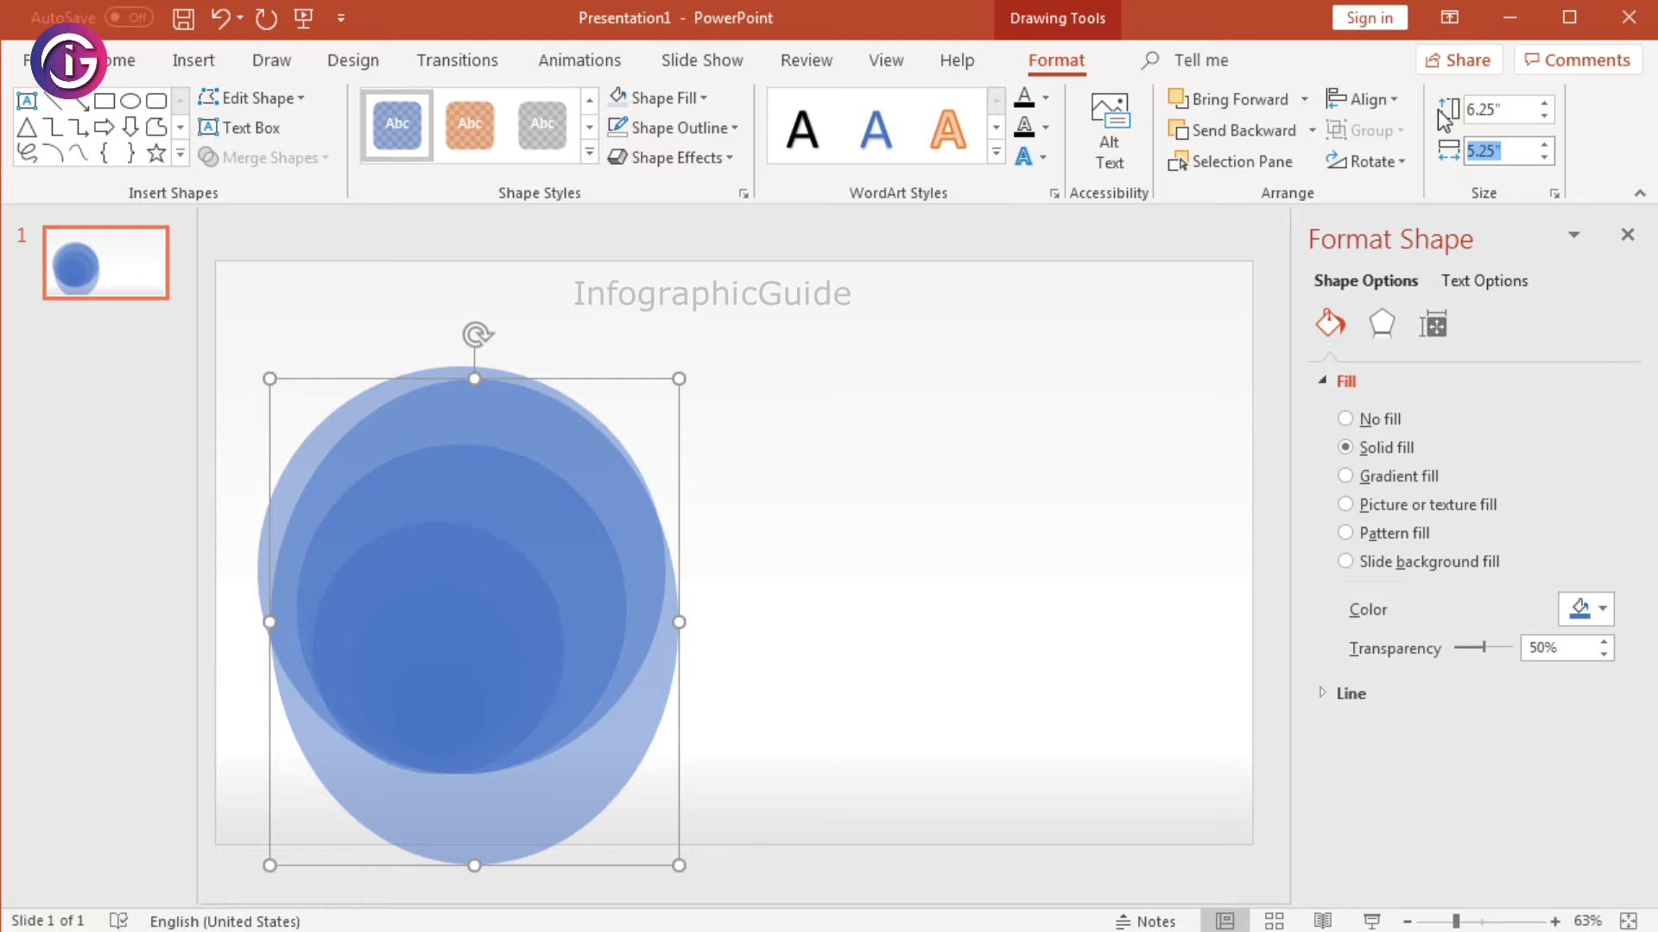
pyautogui.write('6')
pyautogui.press('Tab')
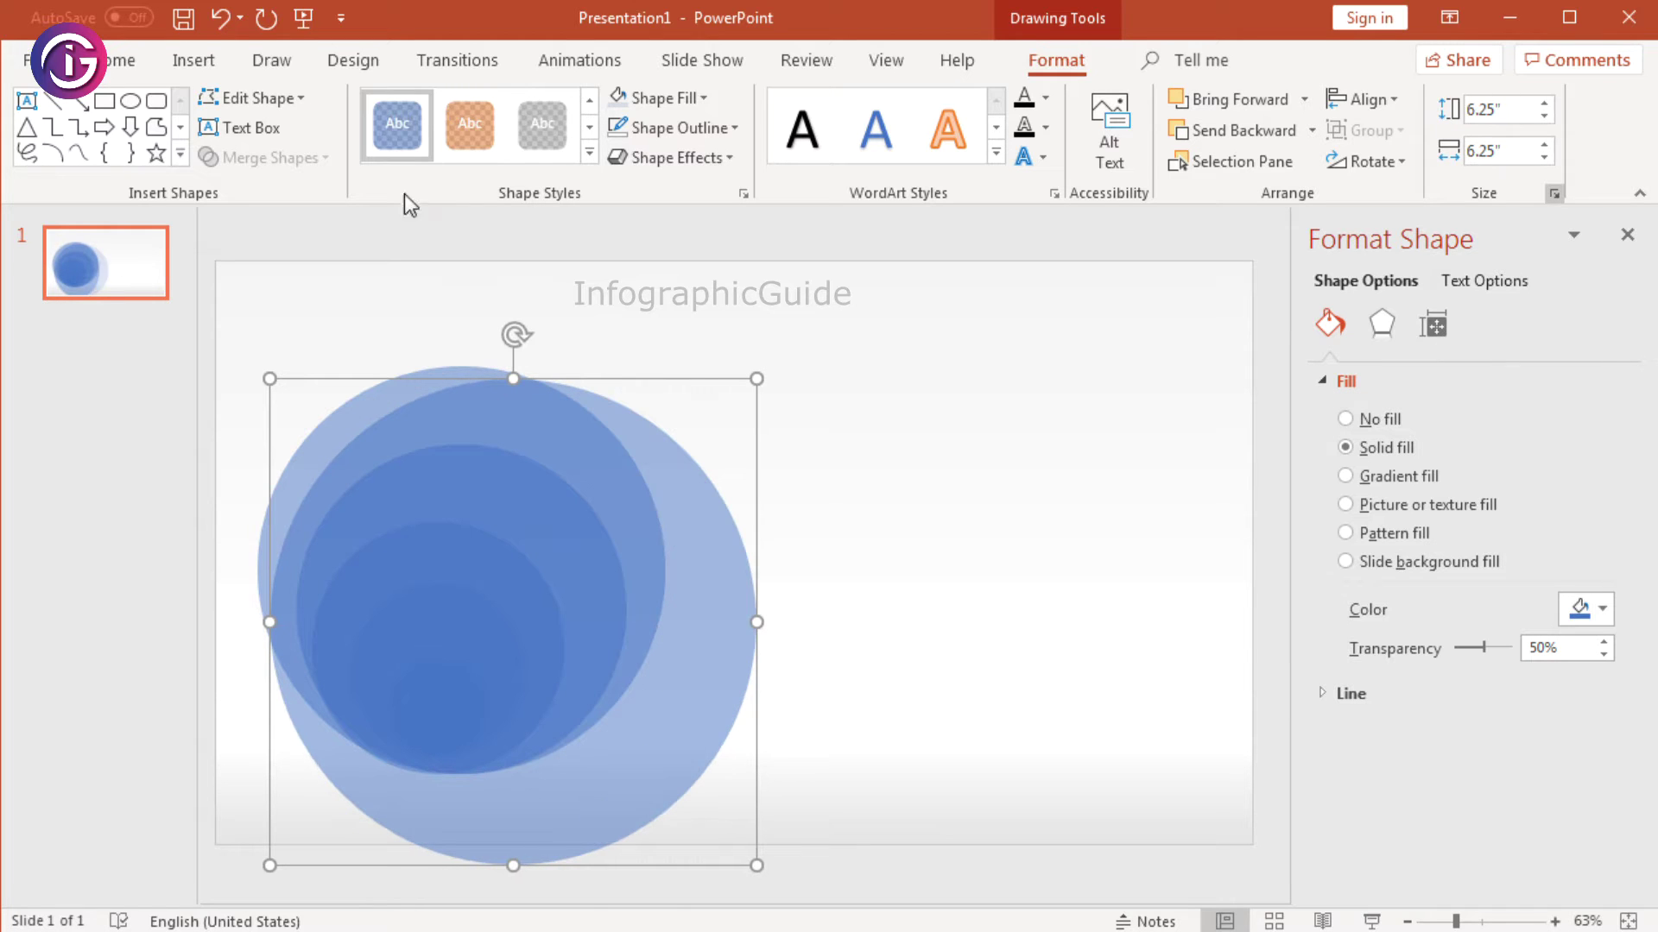
pyautogui.click(816, 466)
pyautogui.moveTo(834, 324); pyautogui.dragTo(201, 898)
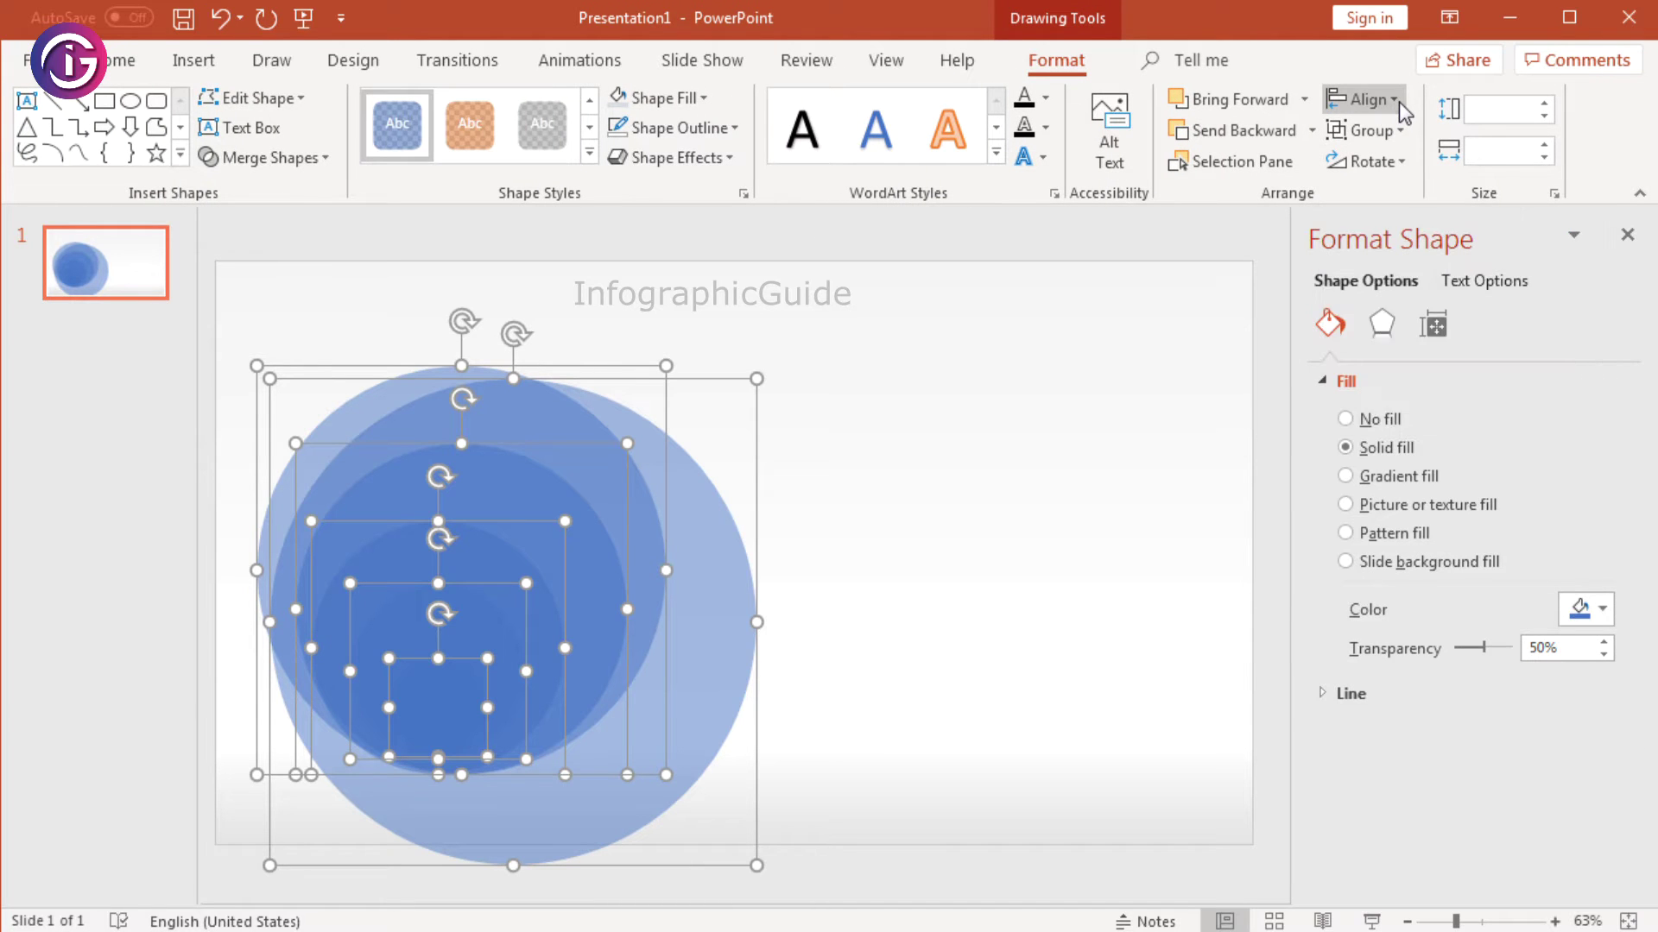
# Step: Align the circles by center and bottom, then move the nested group up
pyautogui.click(1399, 101)
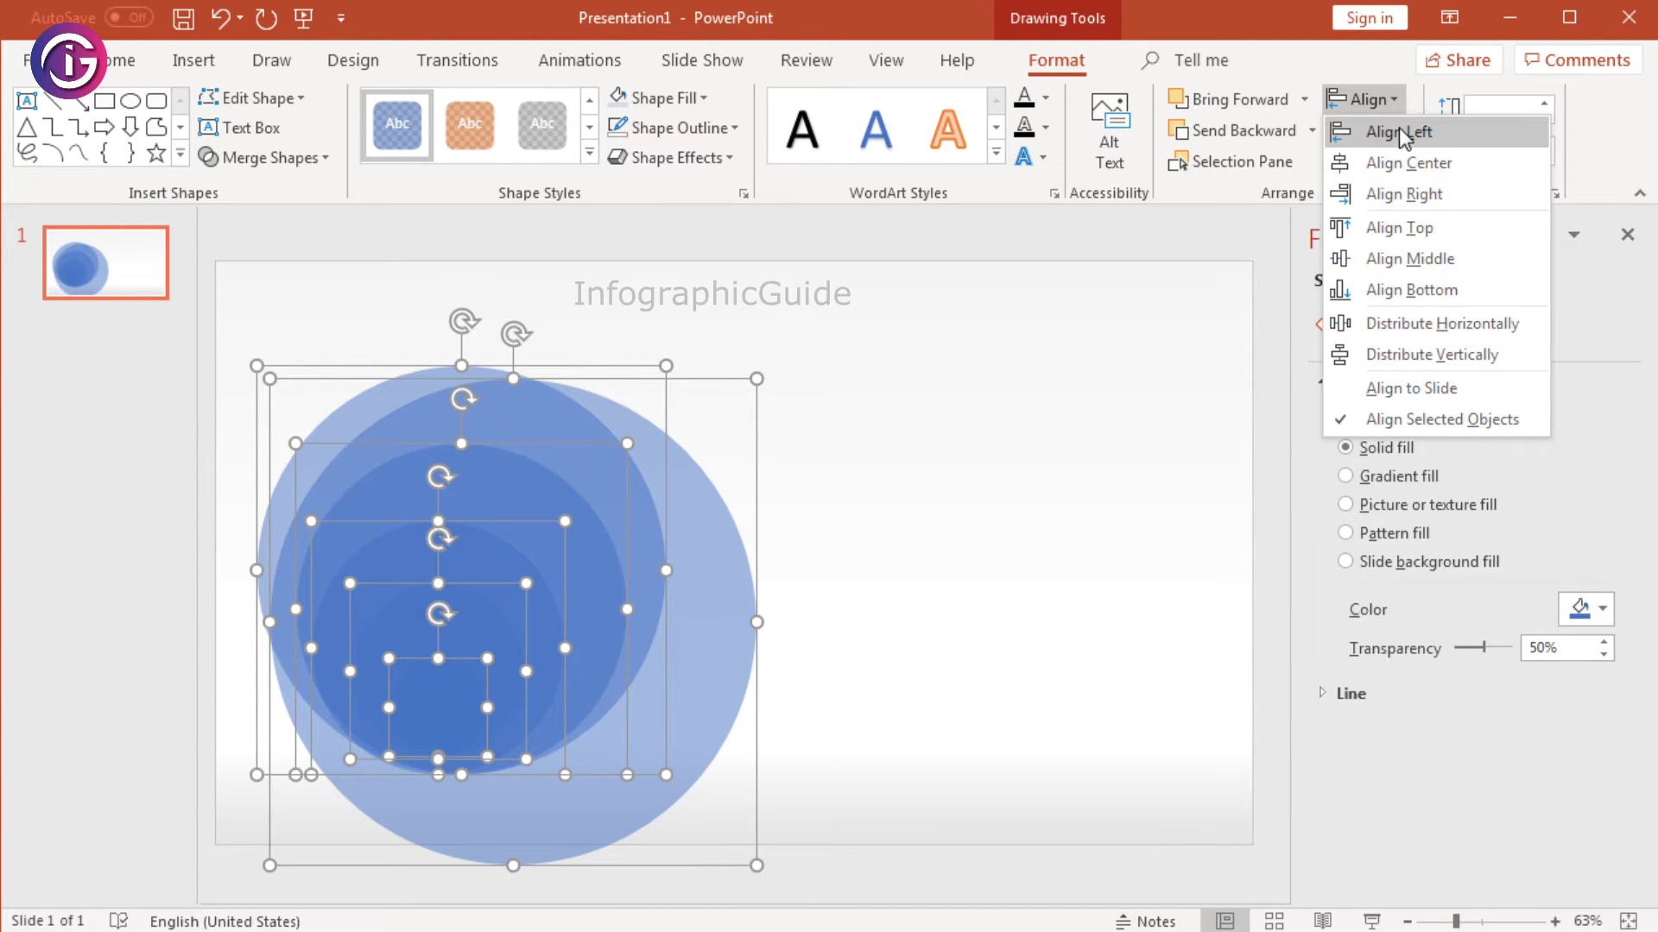
pyautogui.click(1401, 164)
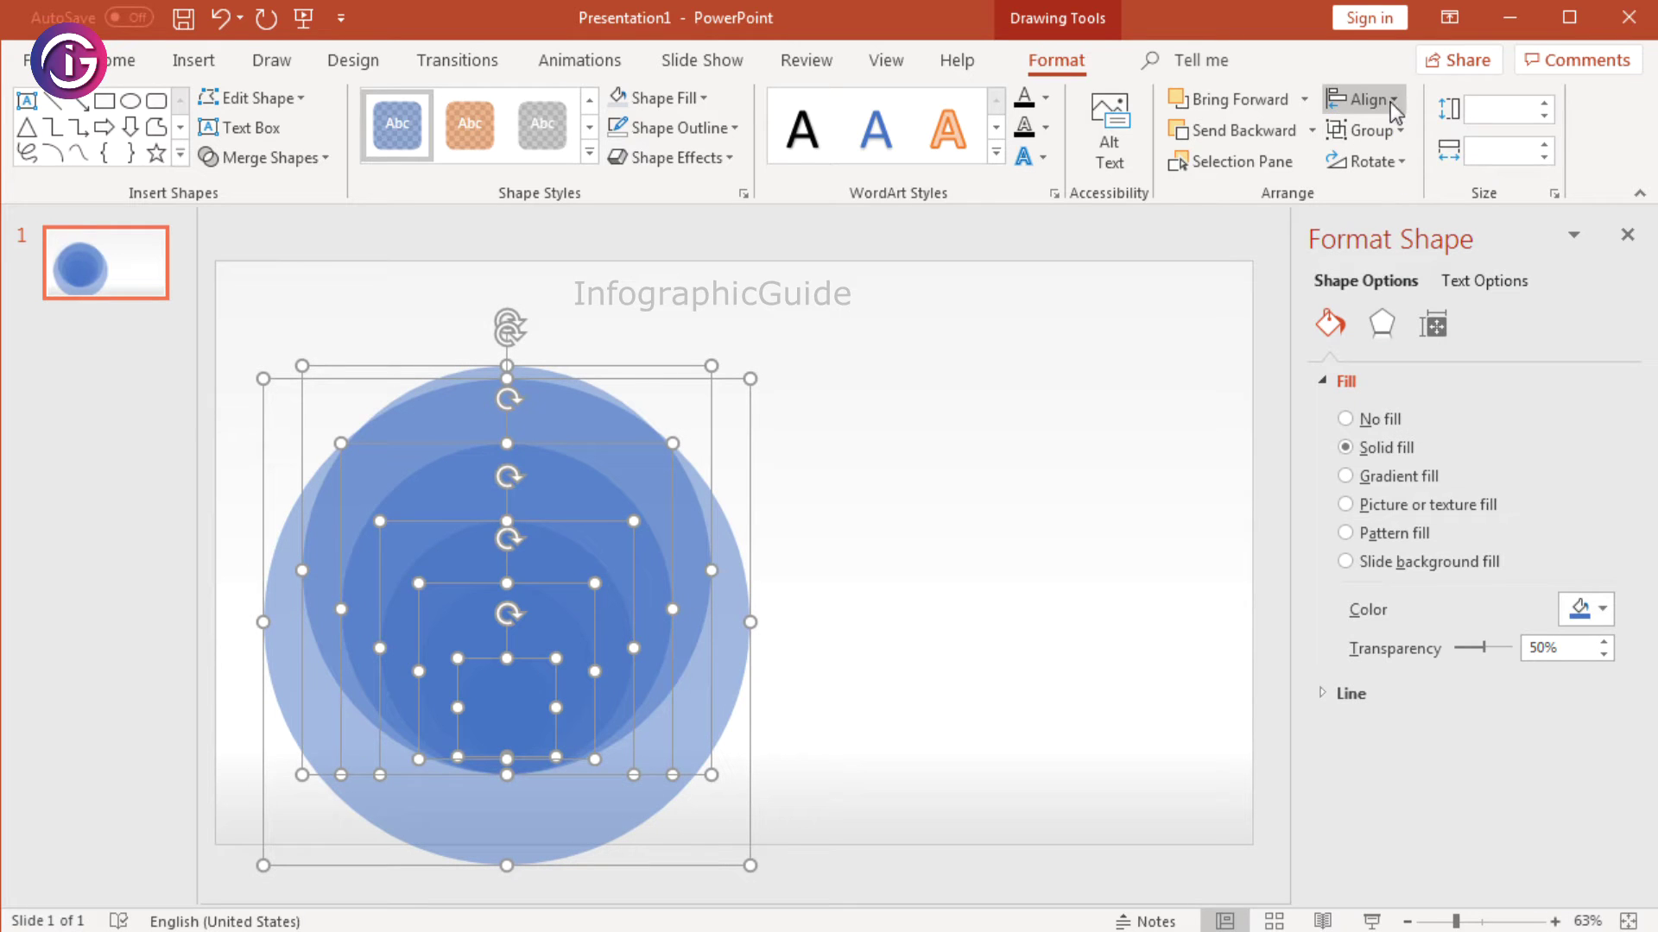
pyautogui.click(1395, 97)
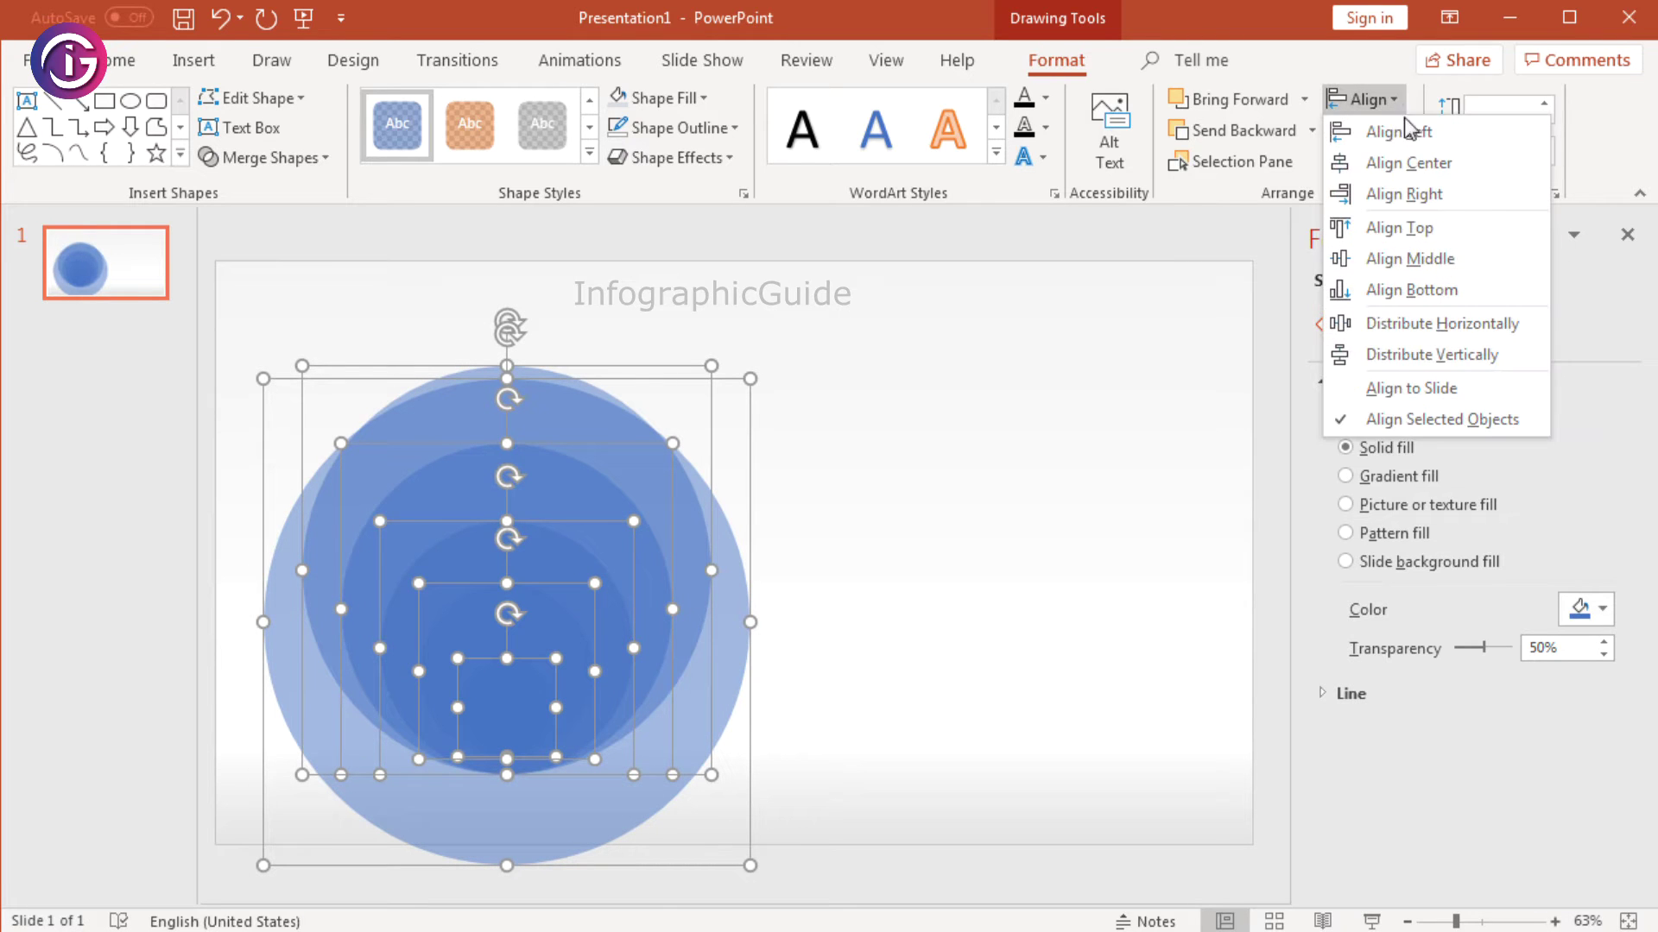
pyautogui.click(1440, 293)
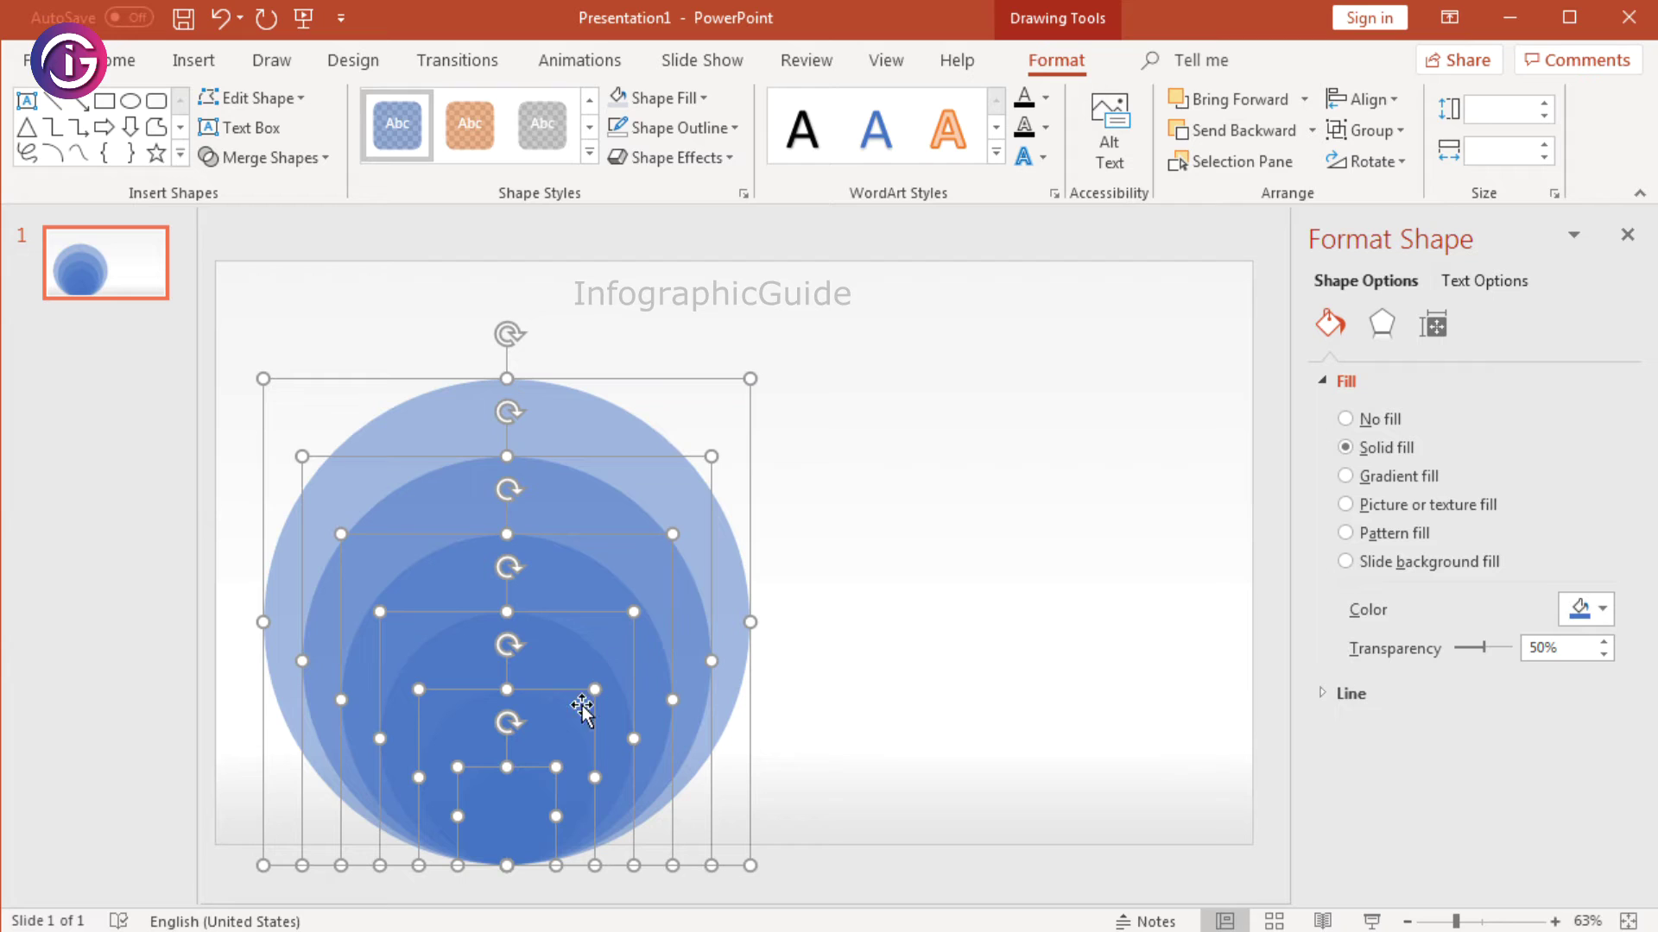
pyautogui.moveTo(566, 717); pyautogui.dragTo(572, 664)
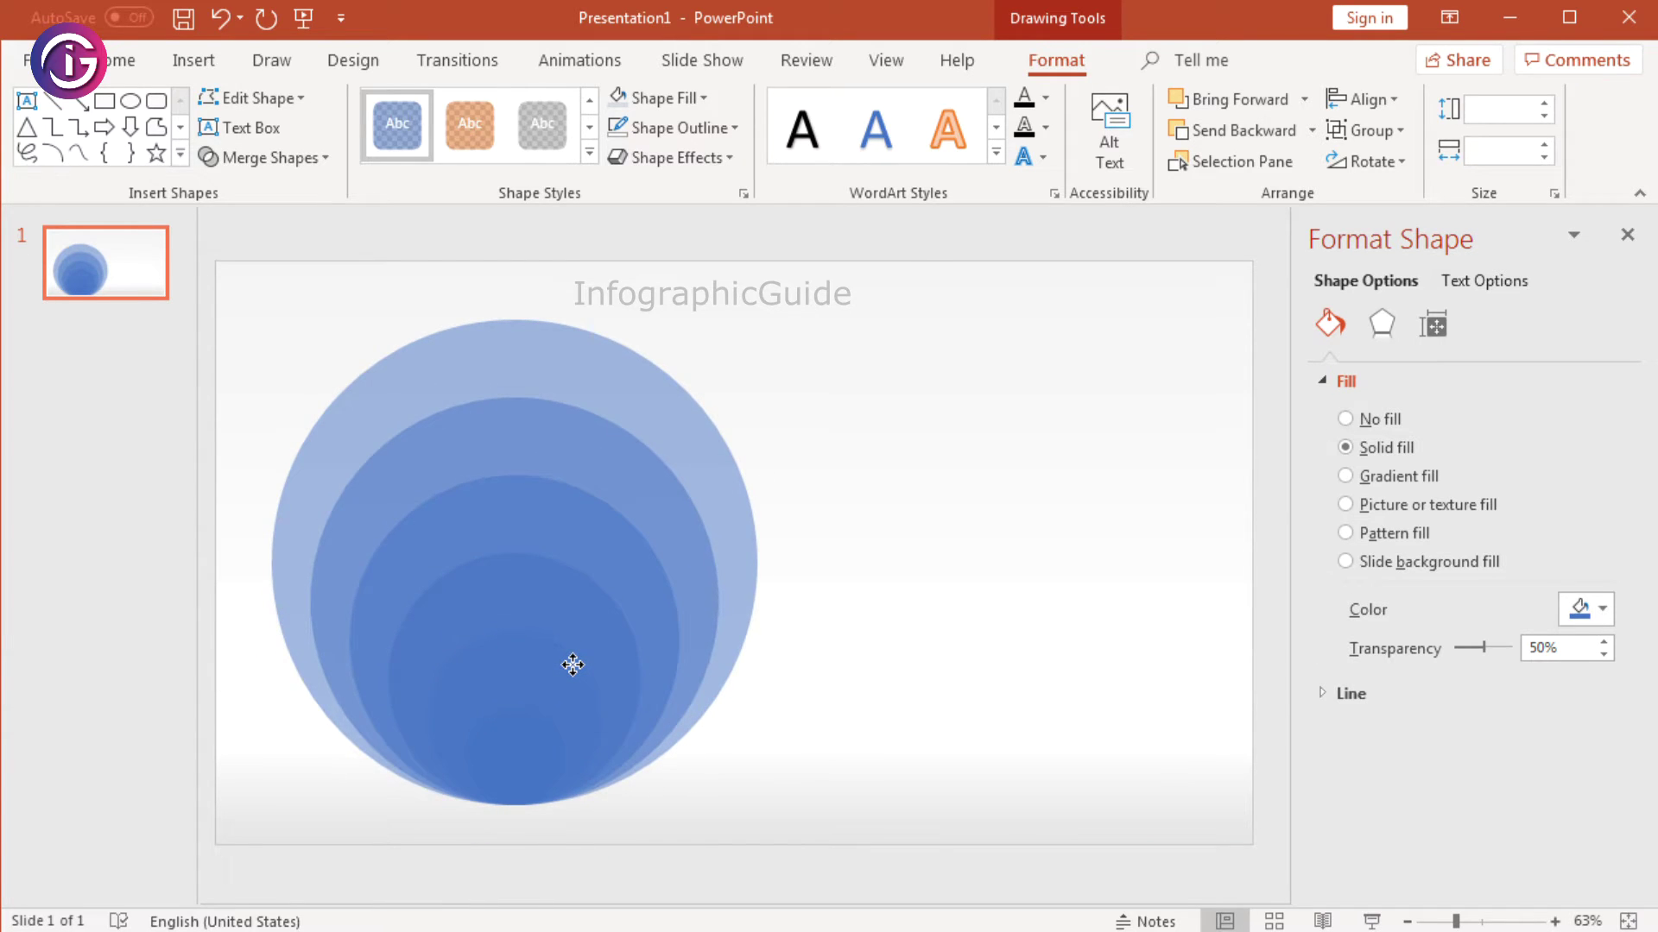
pyautogui.click(851, 547)
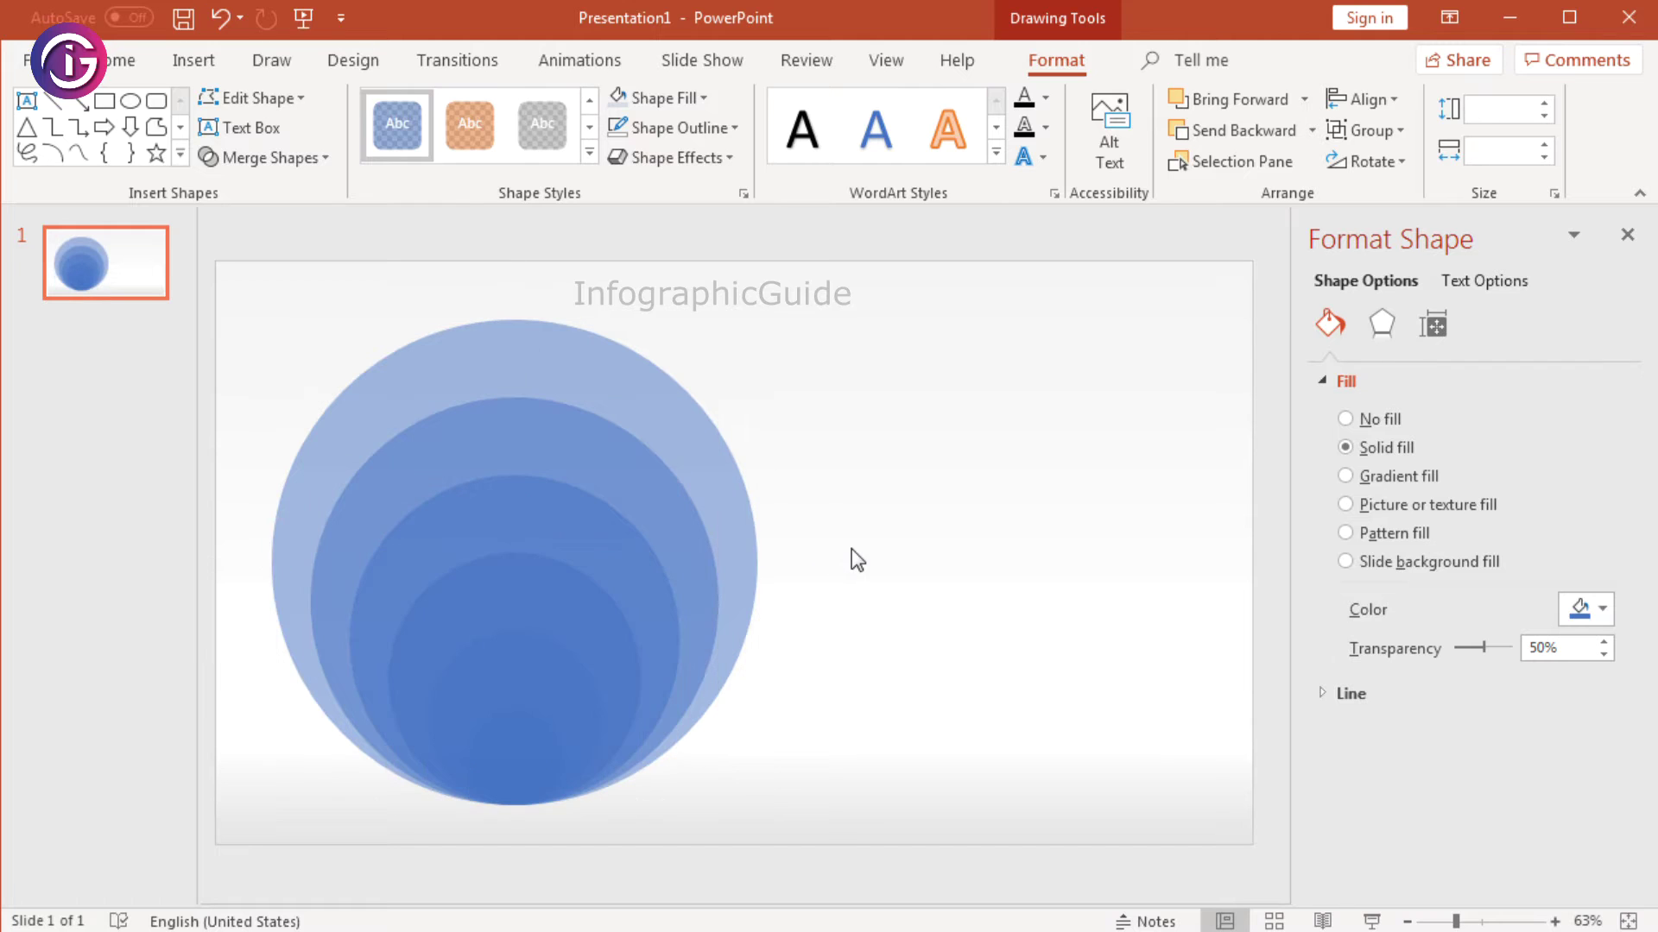
pyautogui.click(524, 697)
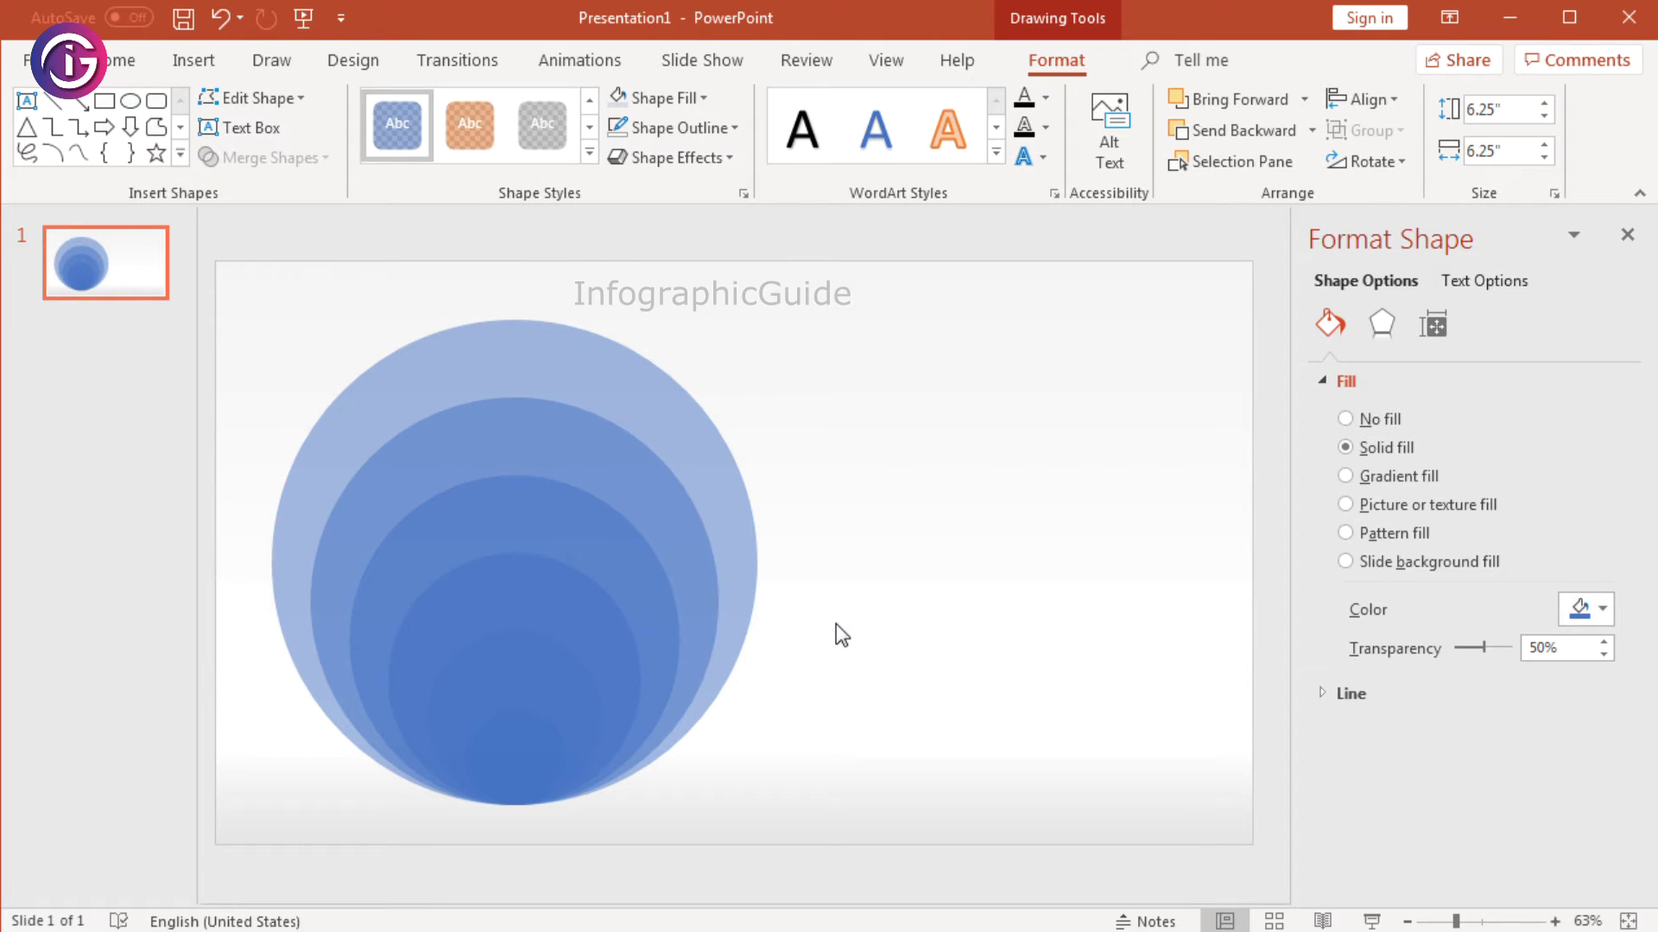
# Step: Send the largest circle, then the 5.25" circle, to the back
pyautogui.click(842, 634)
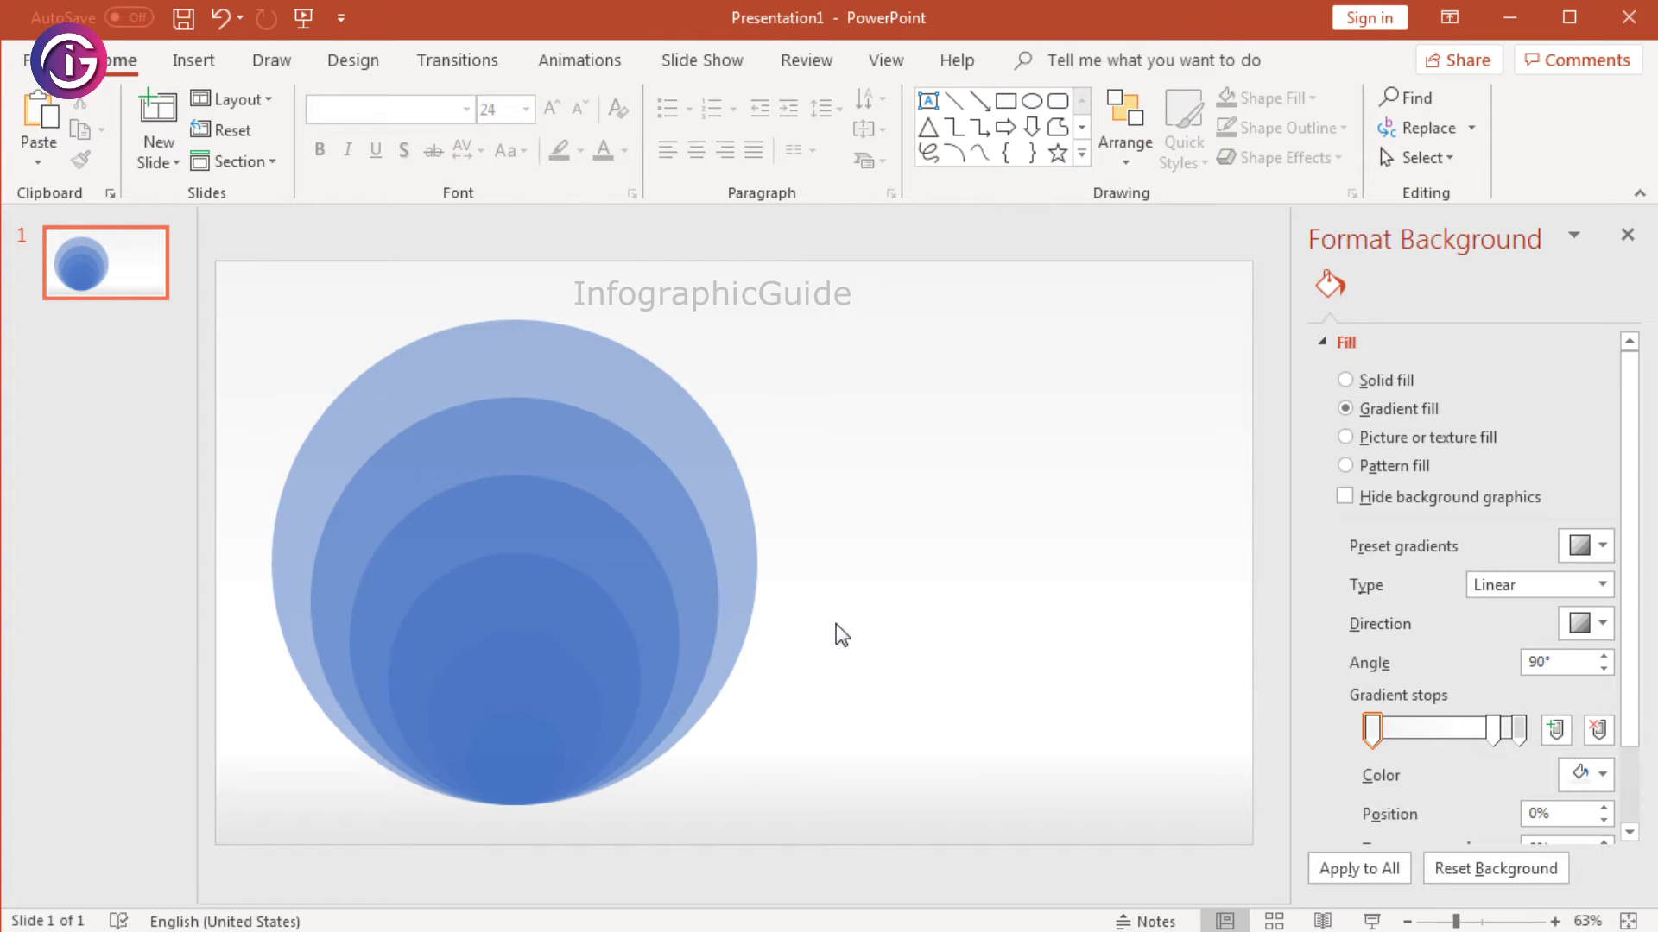
pyautogui.click(511, 729)
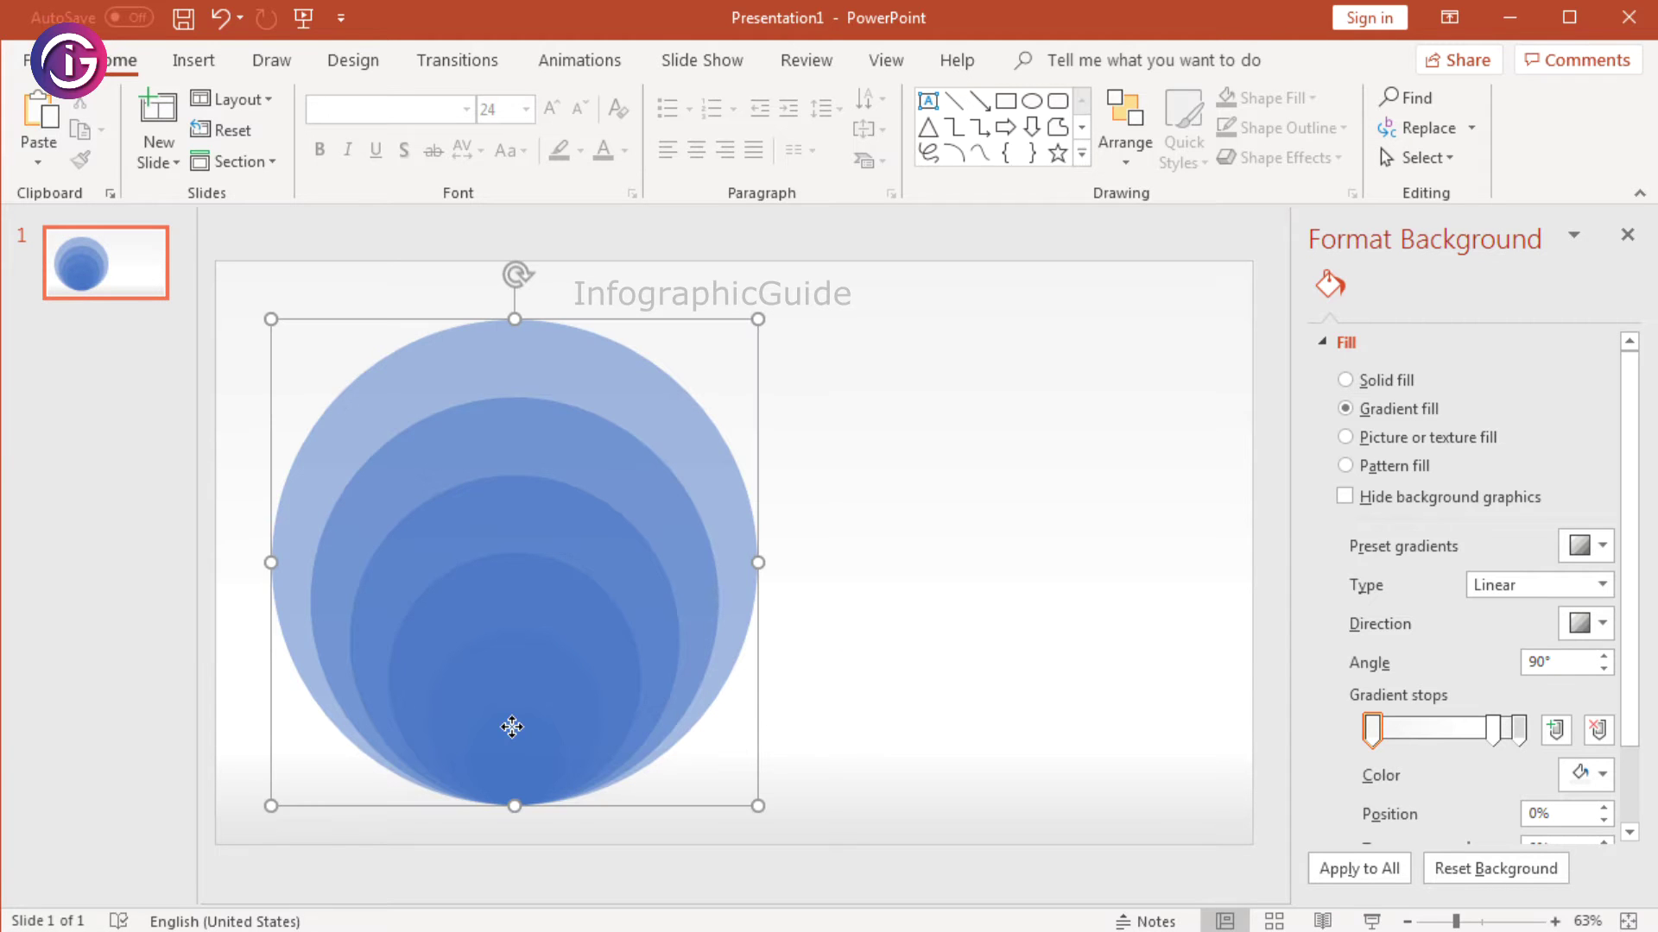
pyautogui.click(579, 437)
pyautogui.rightClick(620, 382)
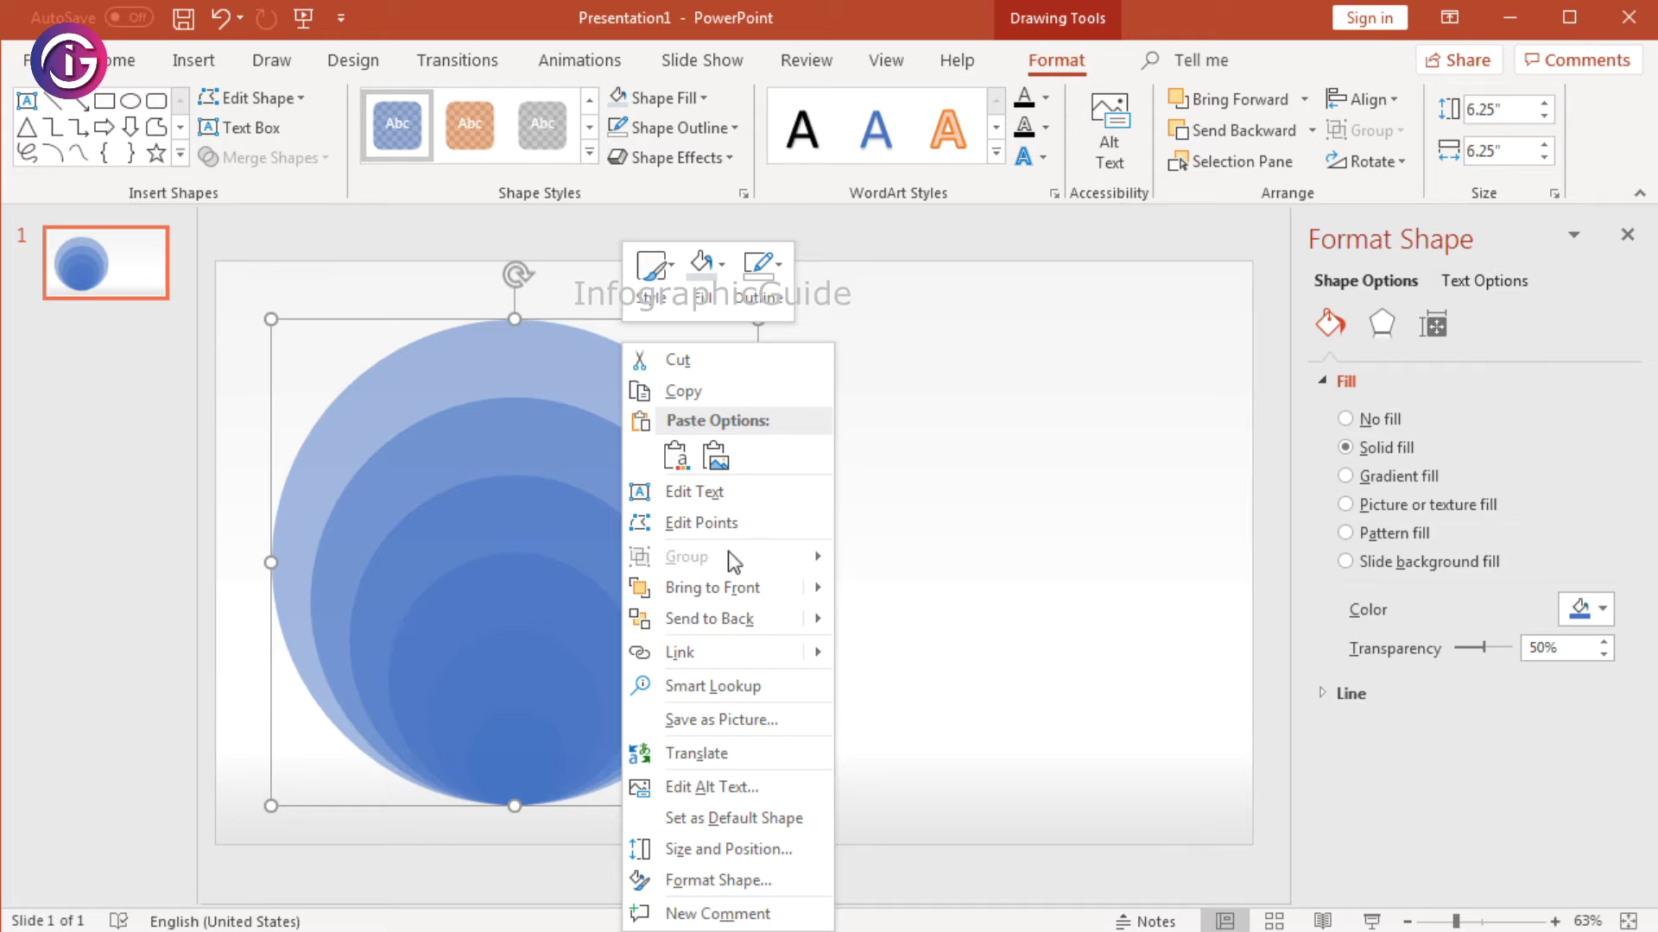
pyautogui.click(728, 613)
pyautogui.click(633, 475)
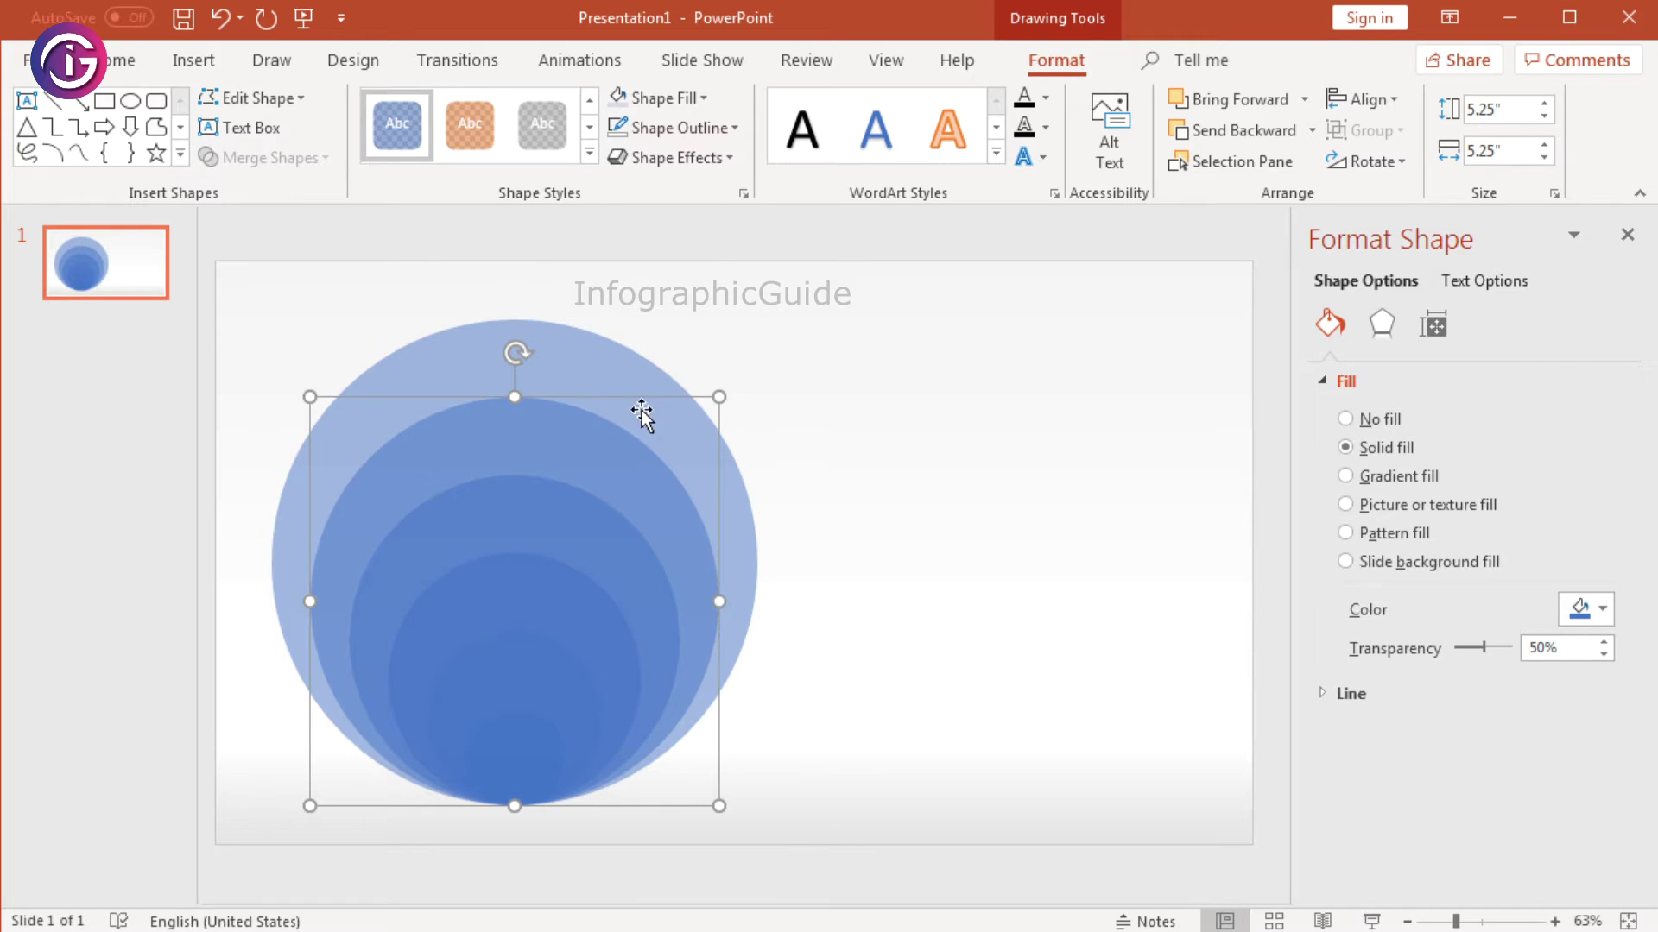
pyautogui.keyDown('shift'); pyautogui.click(636, 371); pyautogui.keyUp('shift')
pyautogui.rightClick(620, 367)
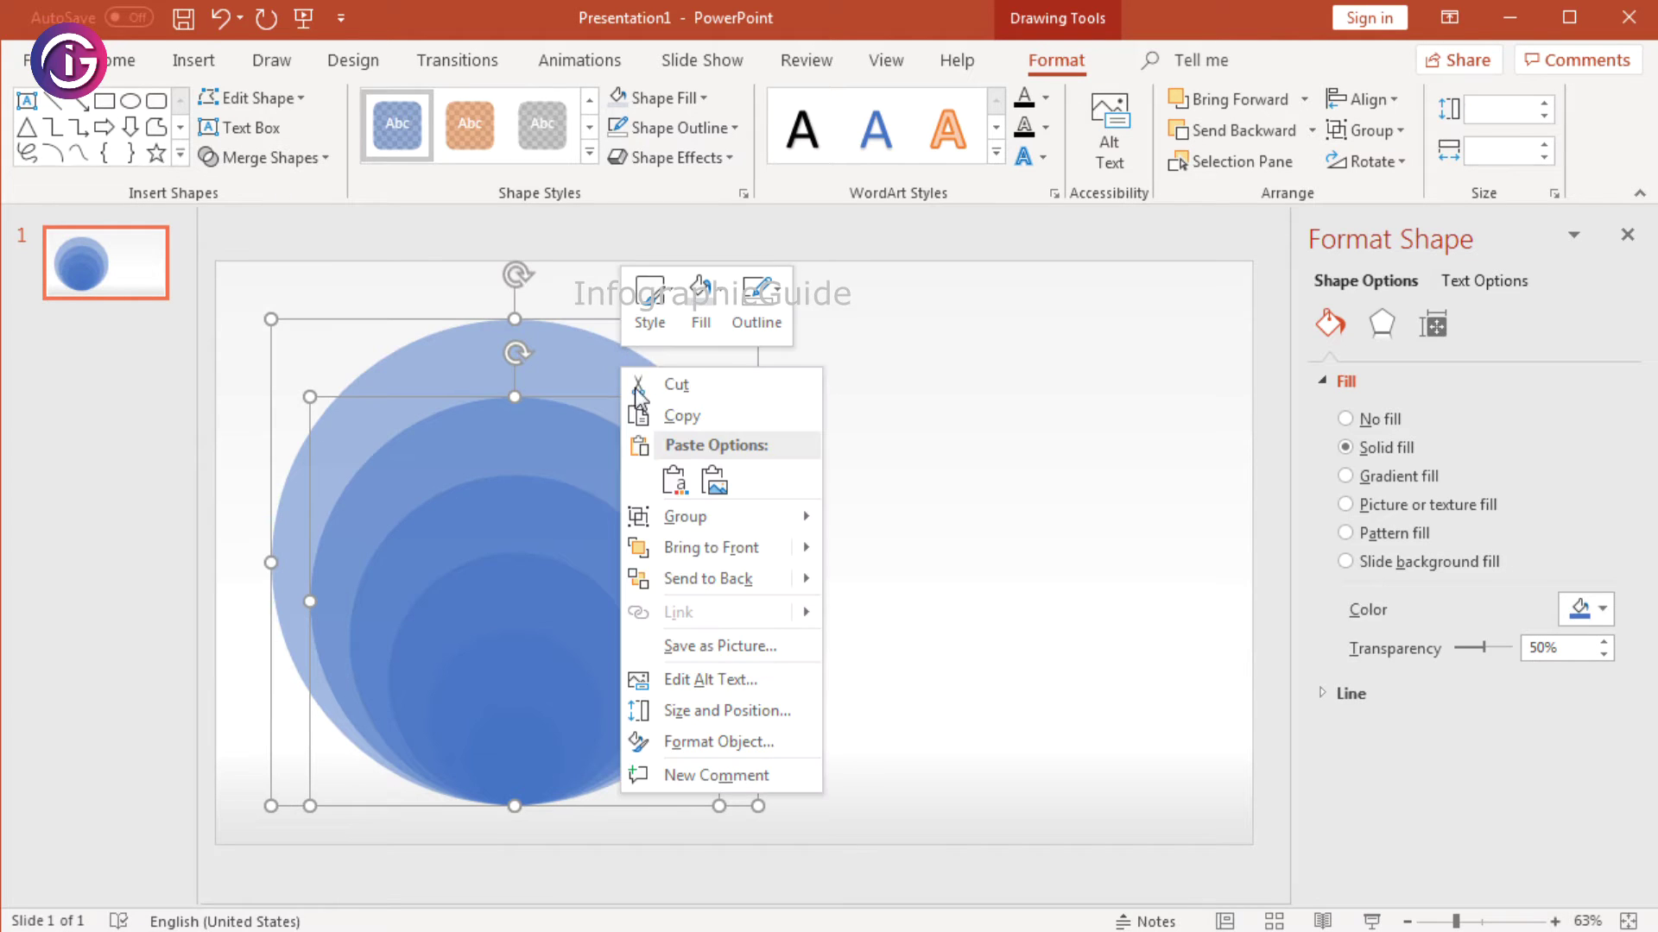
pyautogui.click(721, 578)
pyautogui.keyDown('shift'); pyautogui.click(577, 533); pyautogui.keyUp('shift')
# Step: Send the remaining larger circles back so each sits behind the smaller ones
pyautogui.rightClick(577, 533)
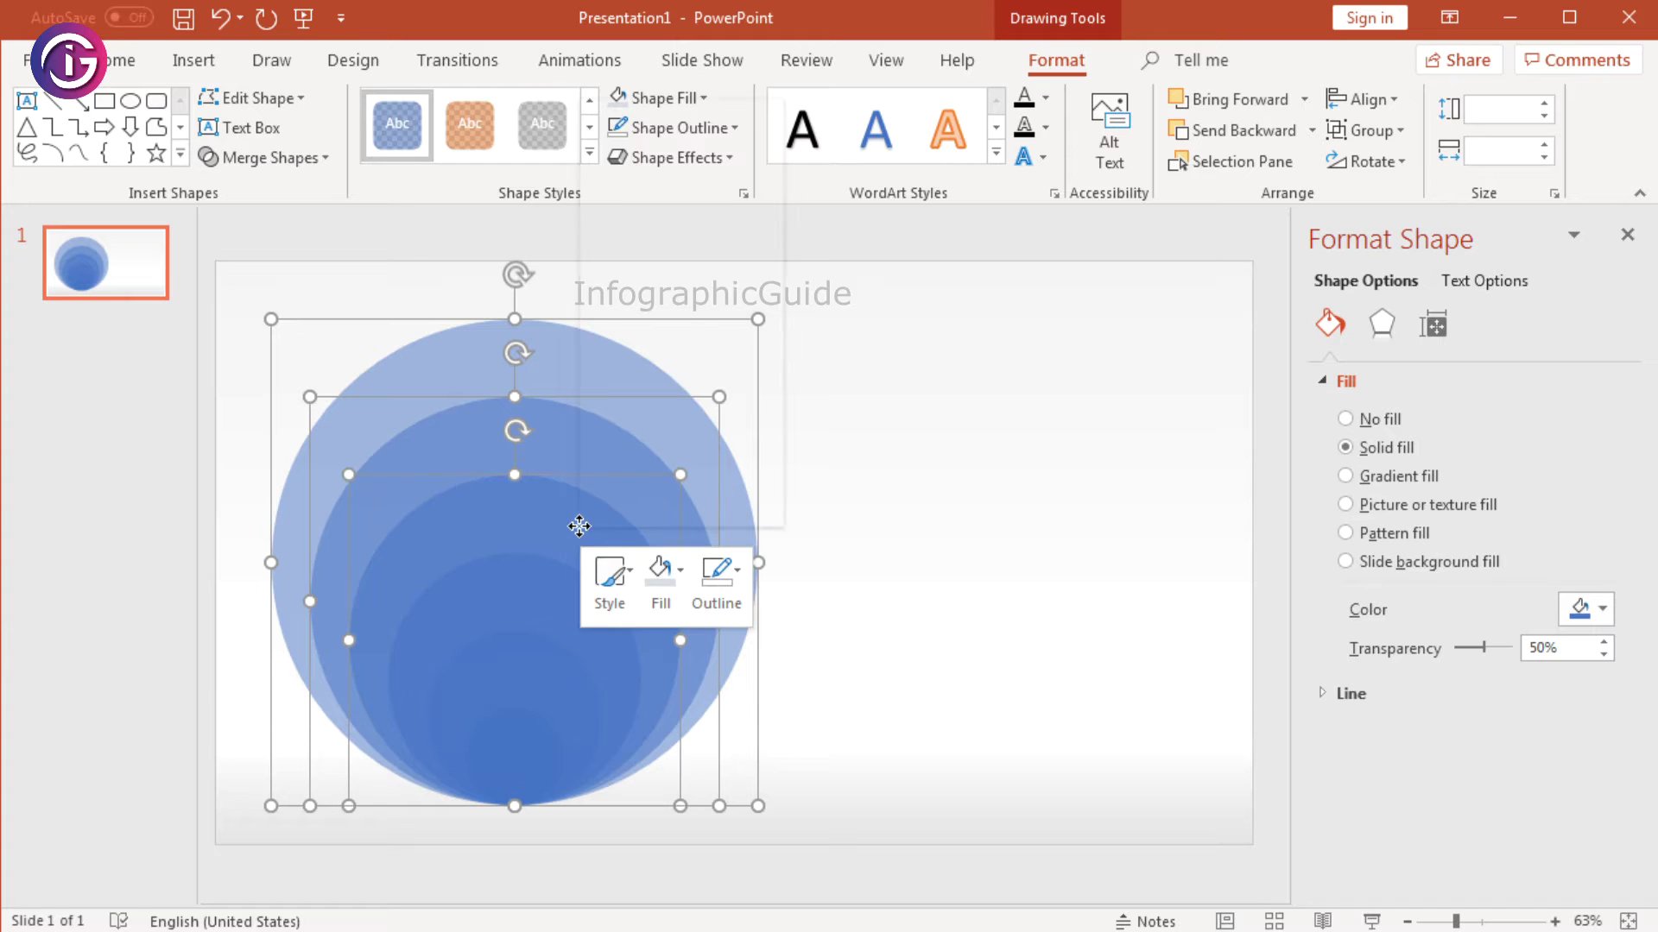
pyautogui.click(701, 322)
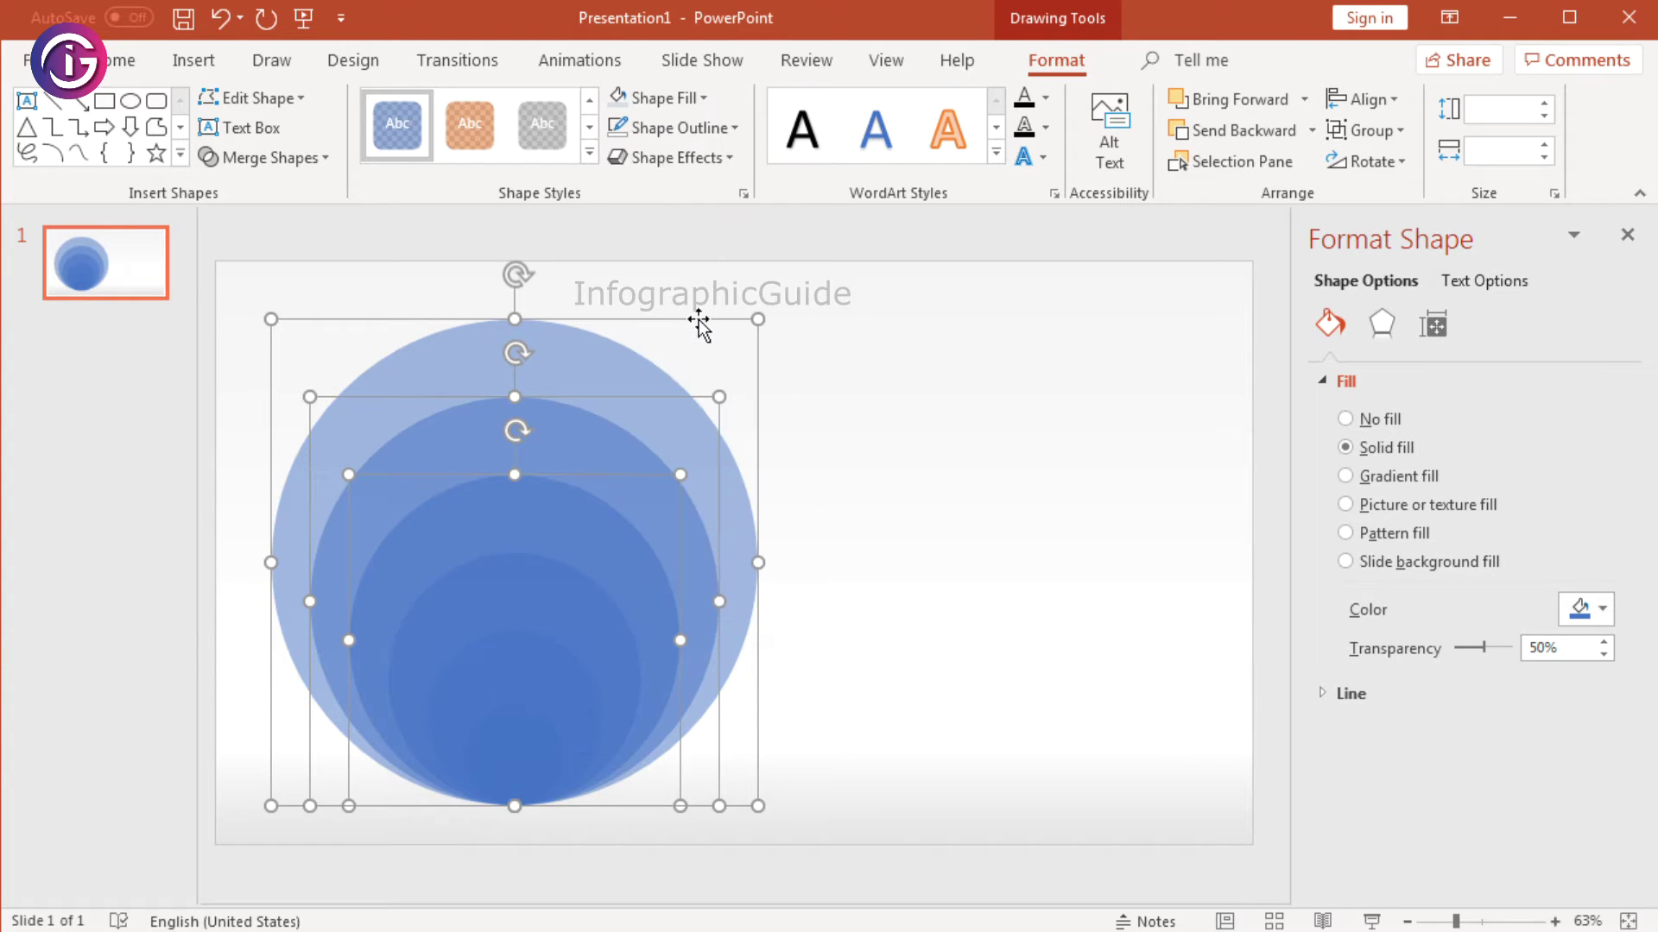
pyautogui.keyDown('shift'); pyautogui.click(561, 596); pyautogui.keyUp('shift')
pyautogui.rightClick(559, 595)
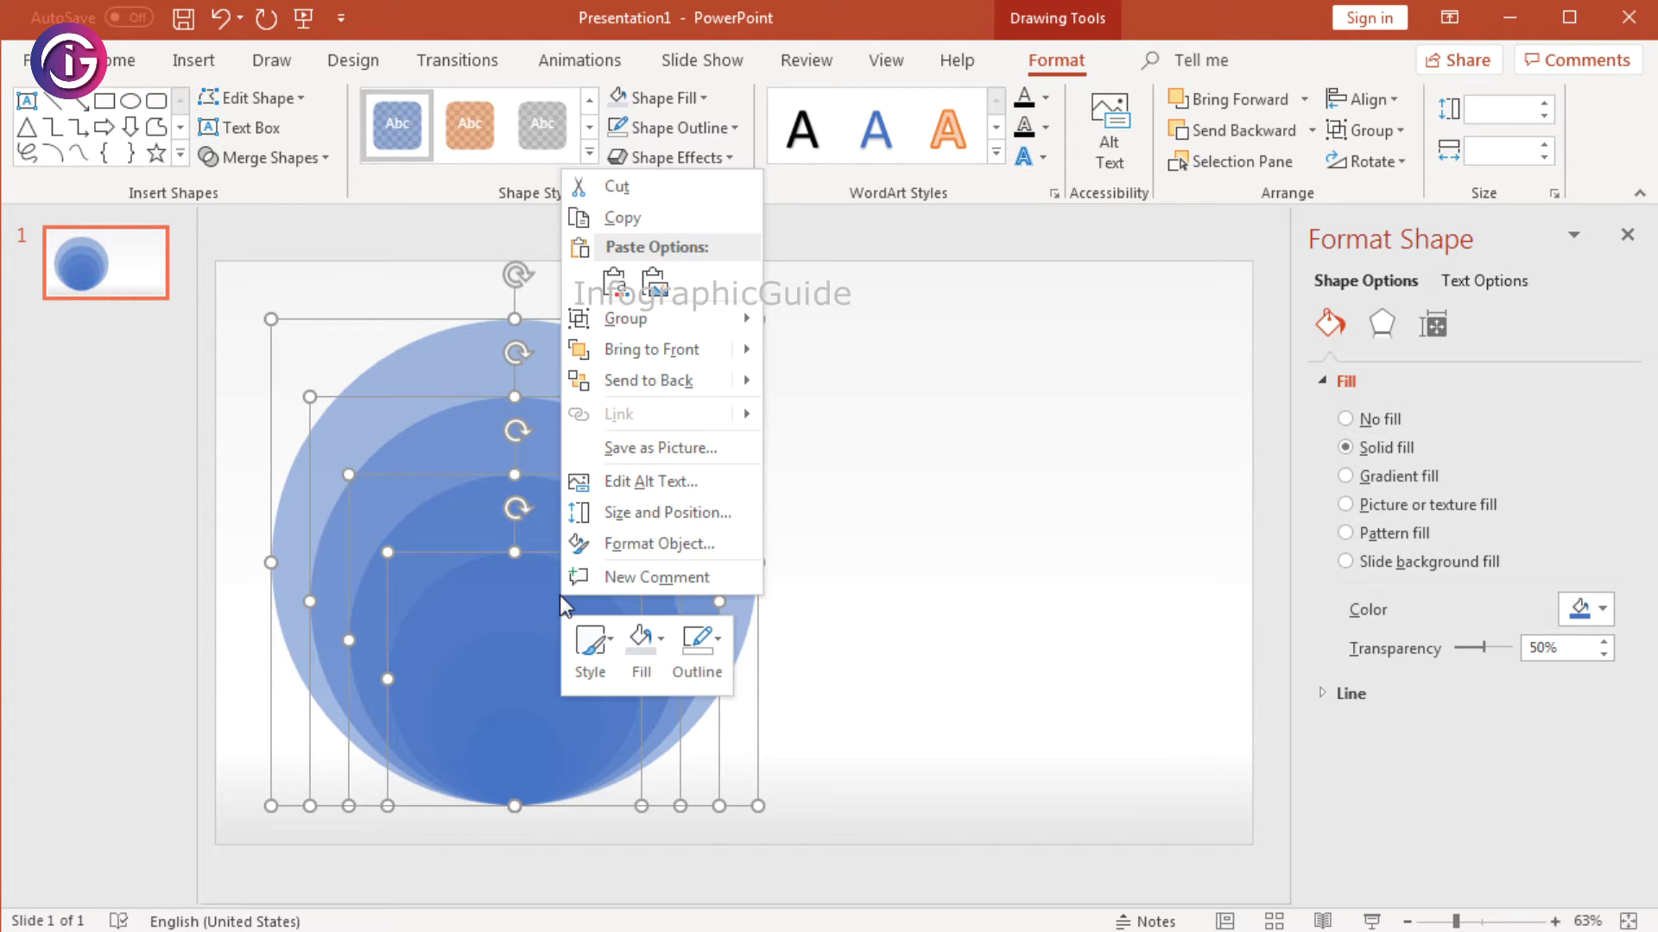
pyautogui.click(676, 380)
pyautogui.click(872, 654)
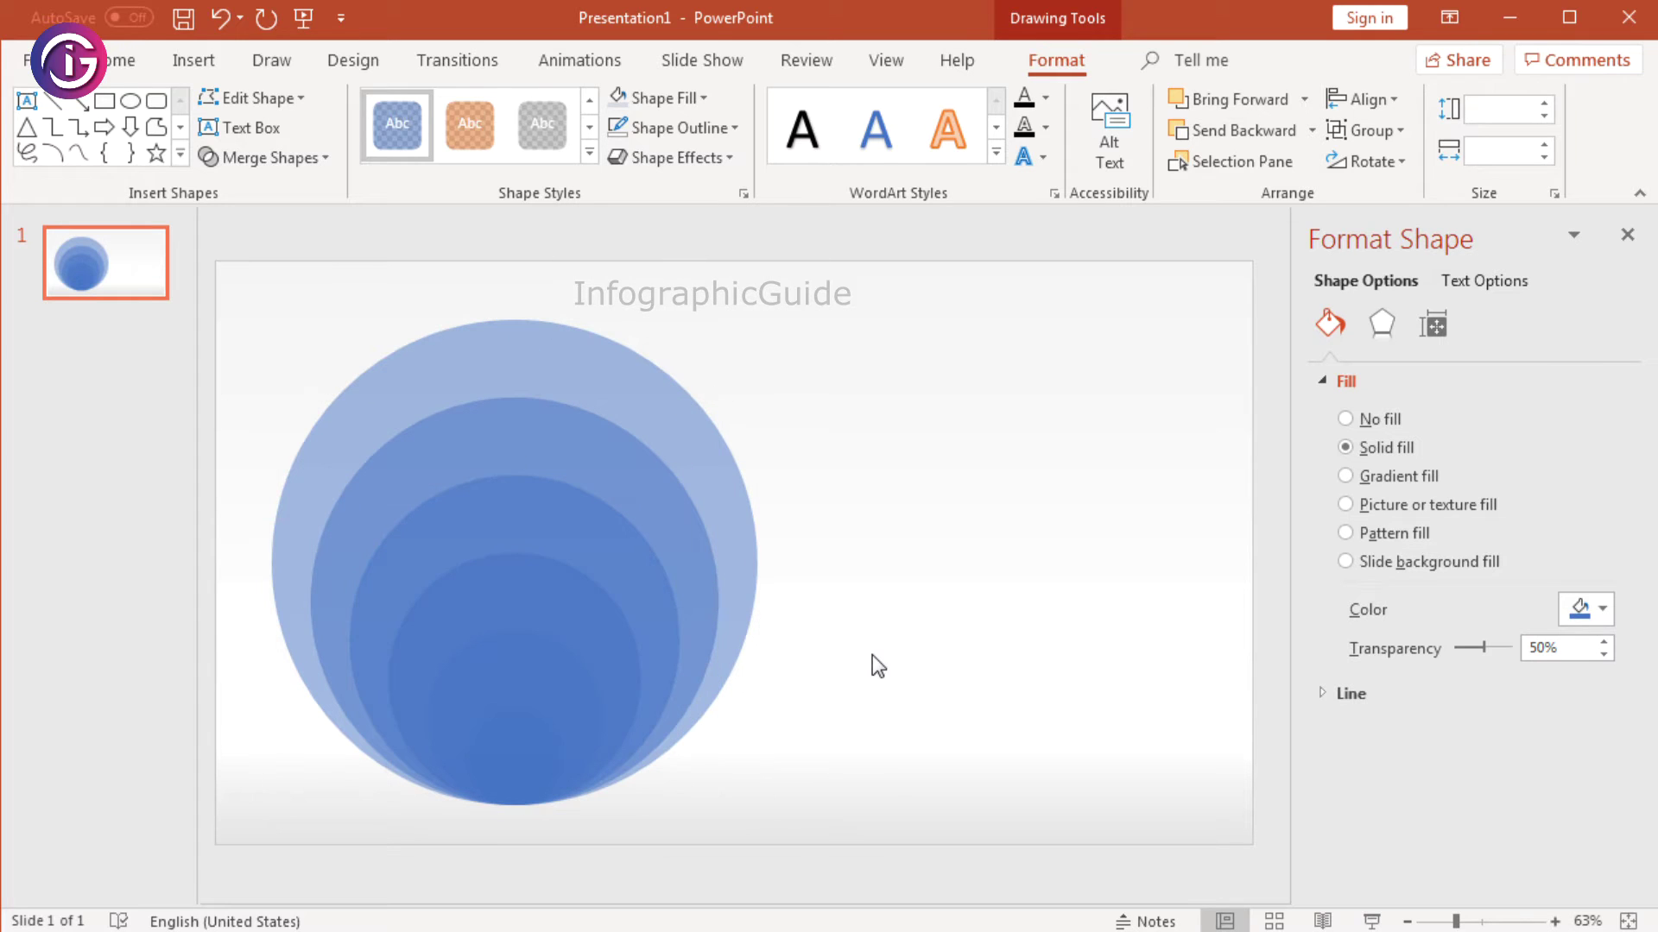
pyautogui.click(215, 65)
pyautogui.click(419, 161)
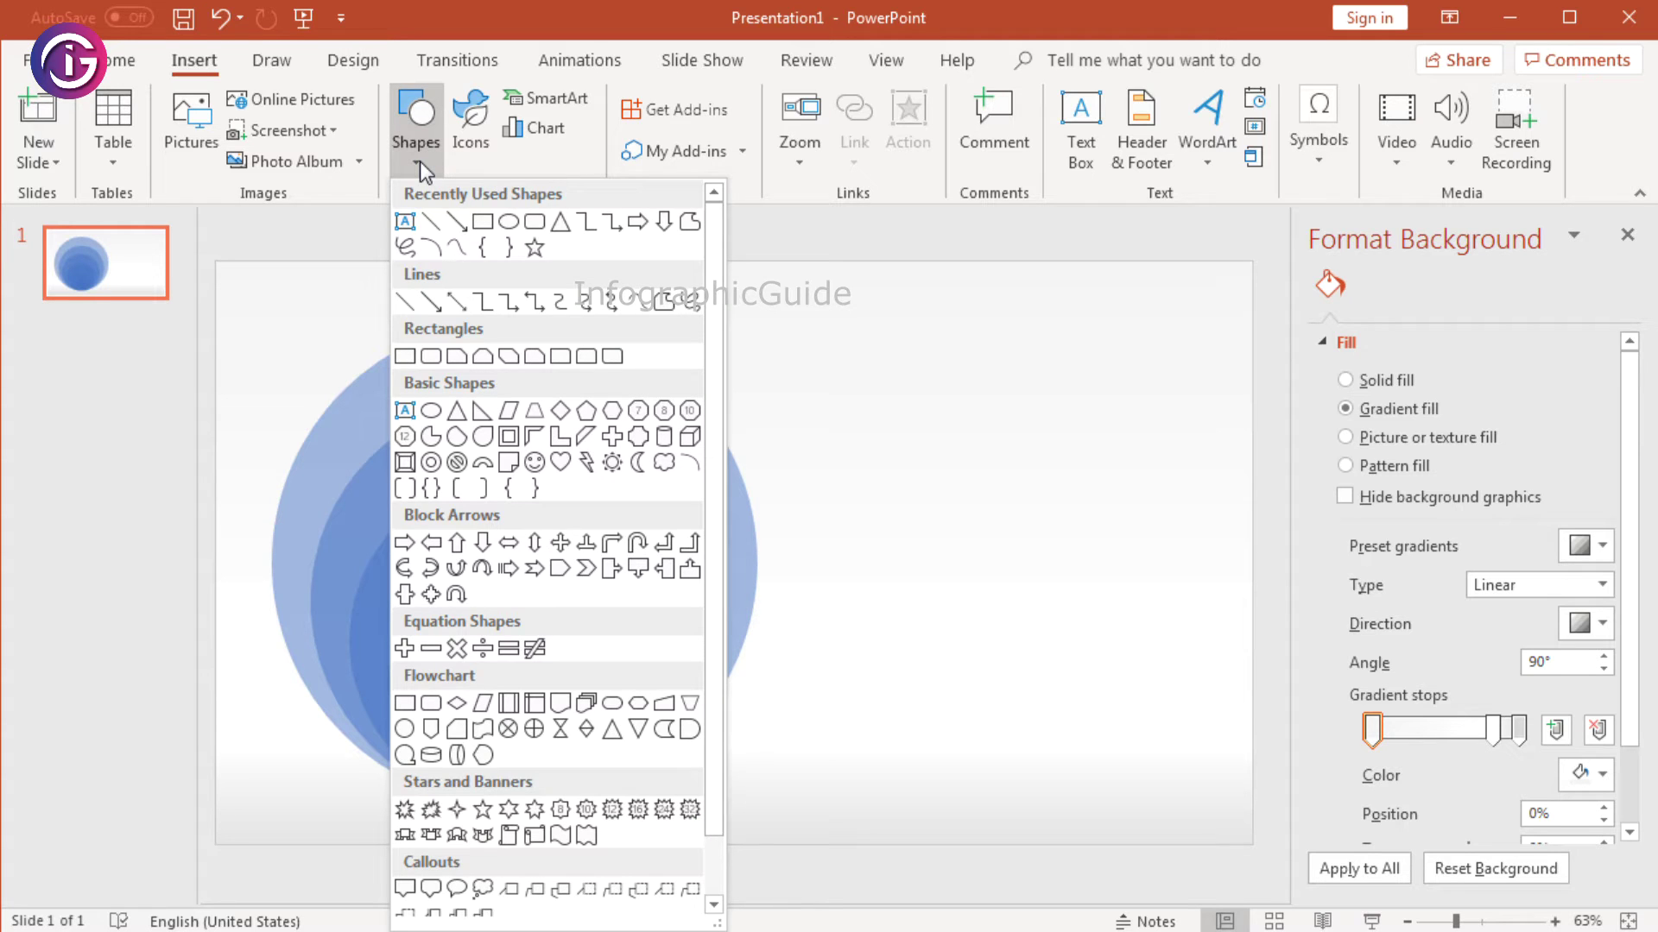
# Step: Draw a small borderless rectangle on the top edge of the largest circle
pyautogui.click(482, 225)
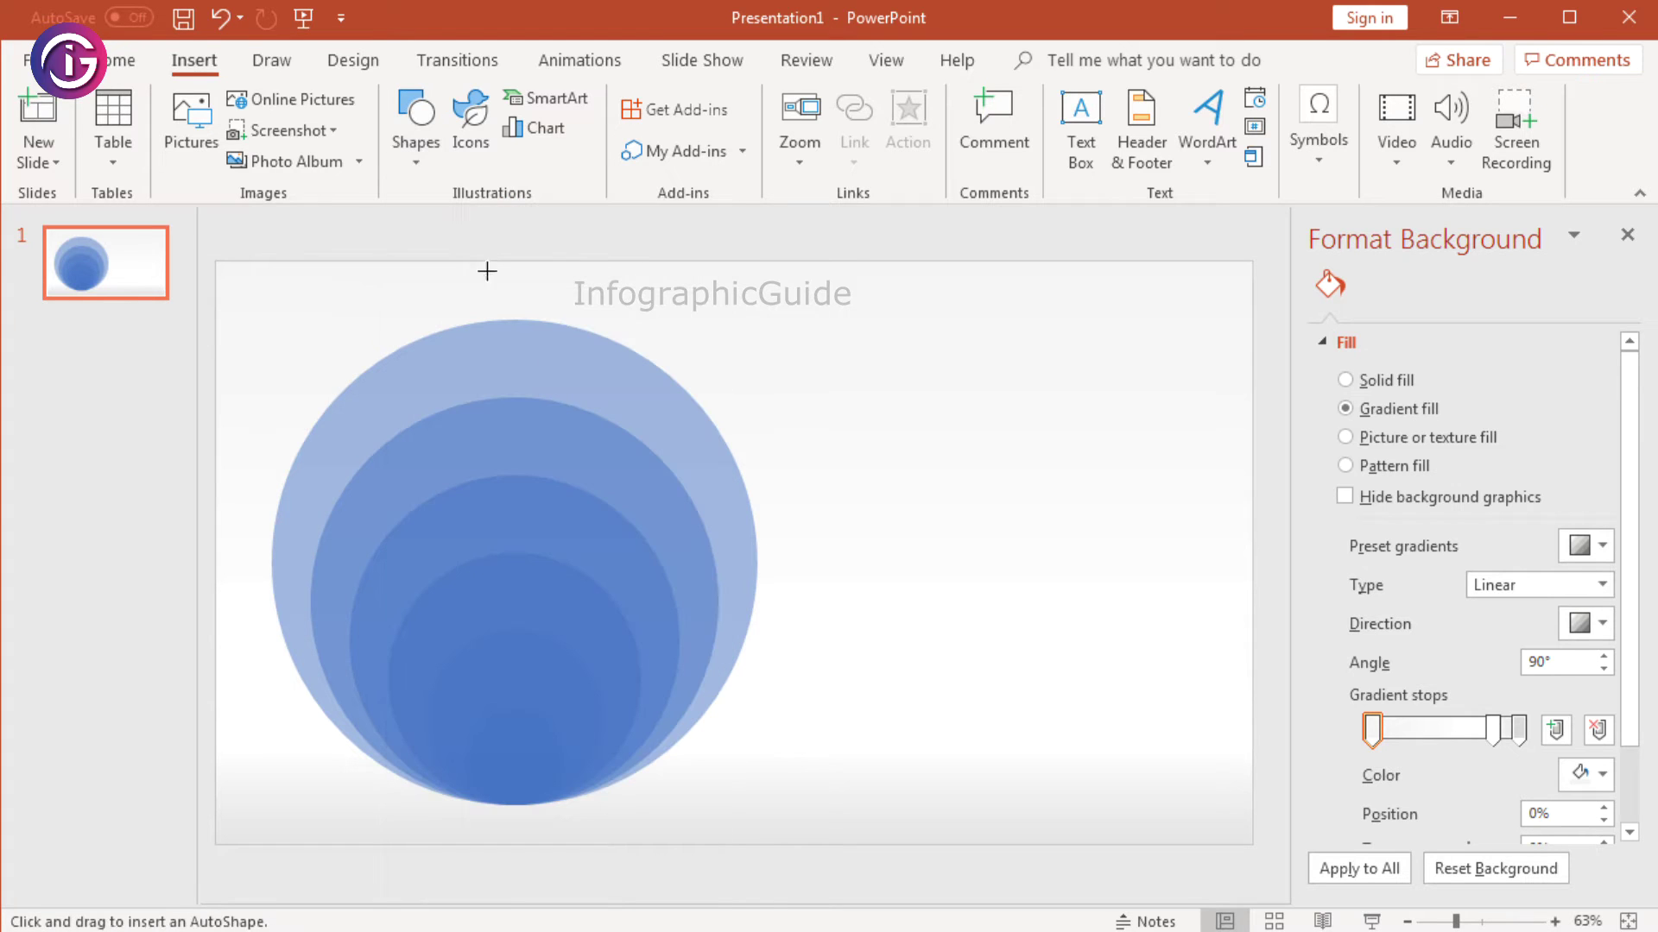
pyautogui.moveTo(536, 354); pyautogui.dragTo(554, 398)
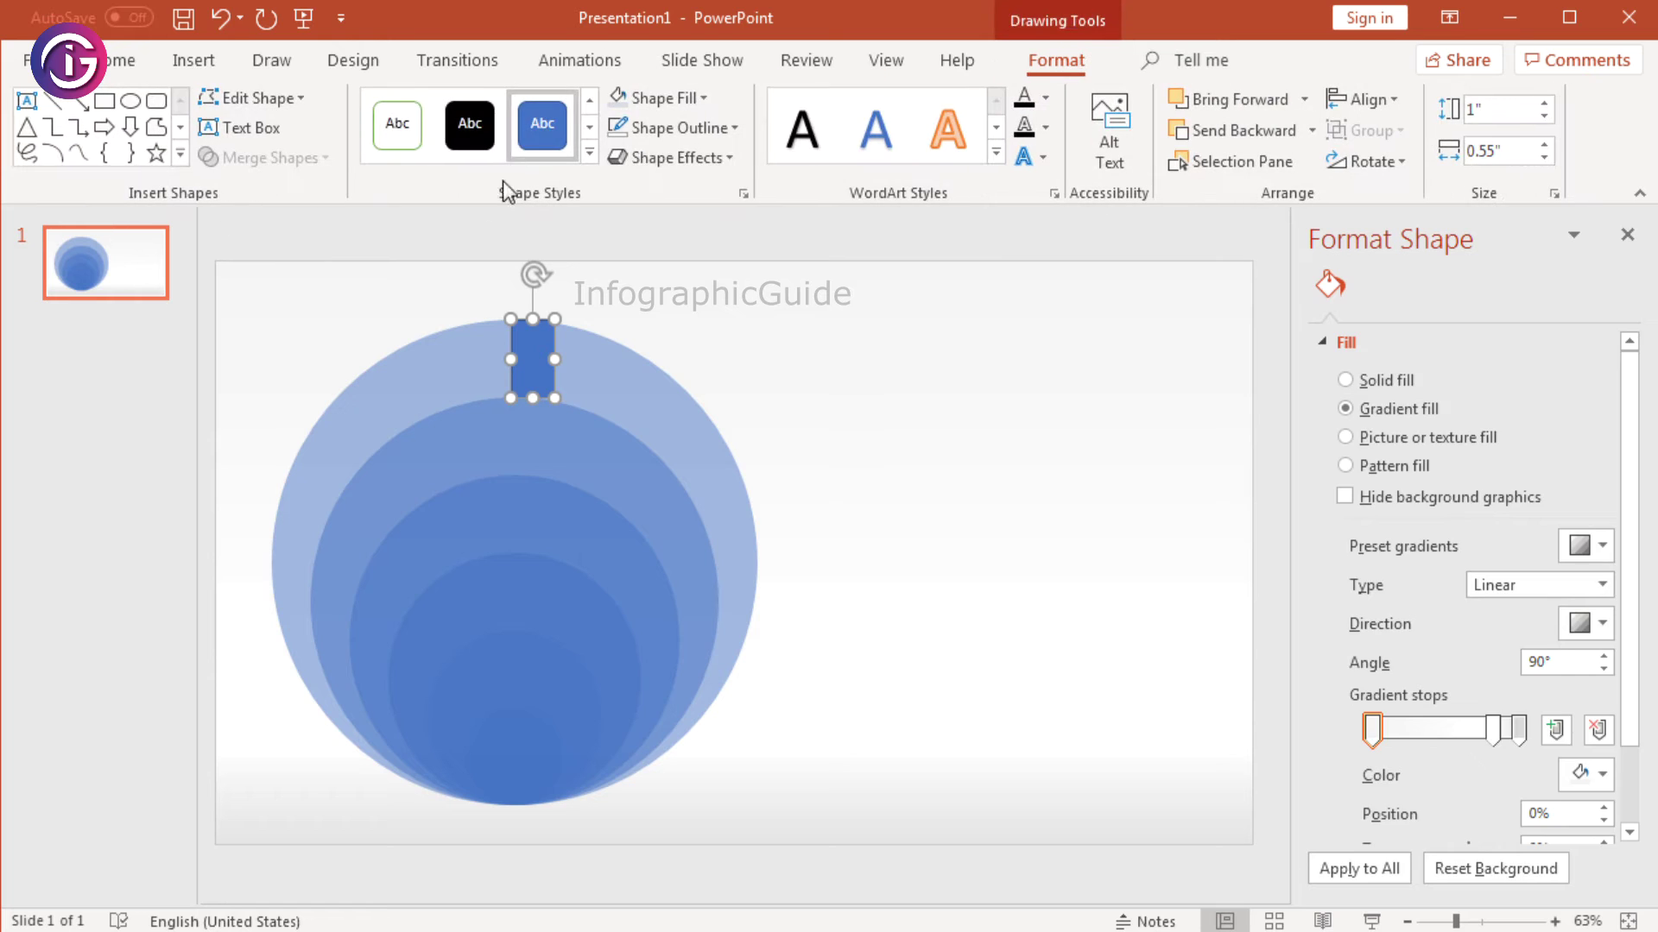
pyautogui.click(736, 132)
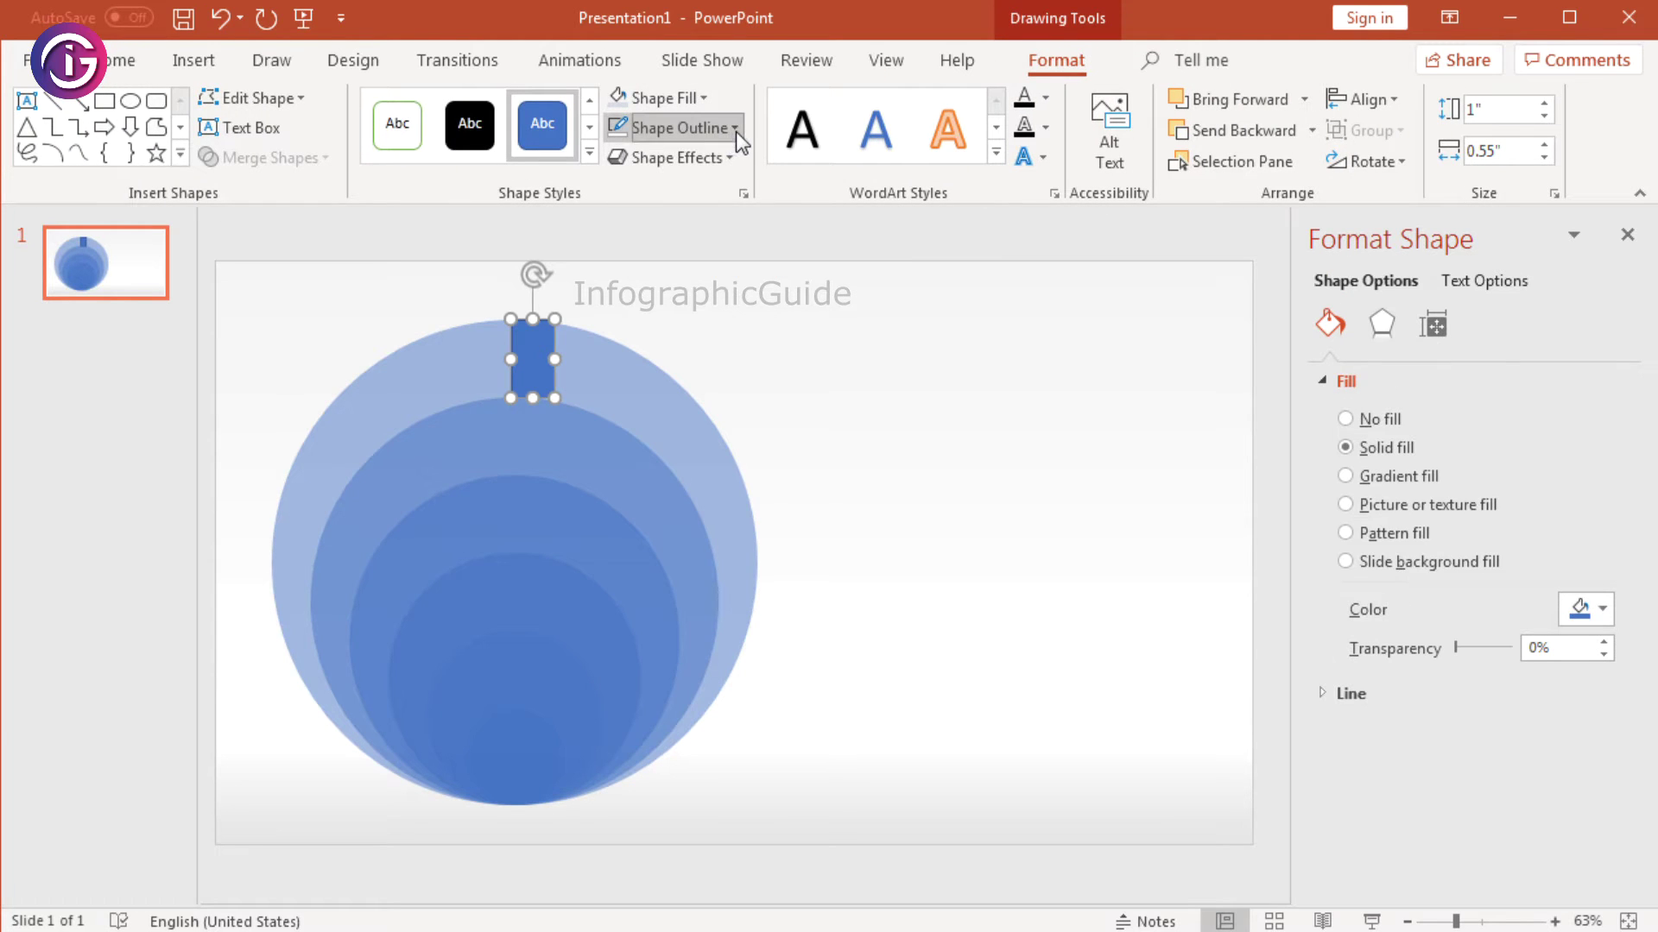
pyautogui.click(686, 362)
pyautogui.click(696, 318)
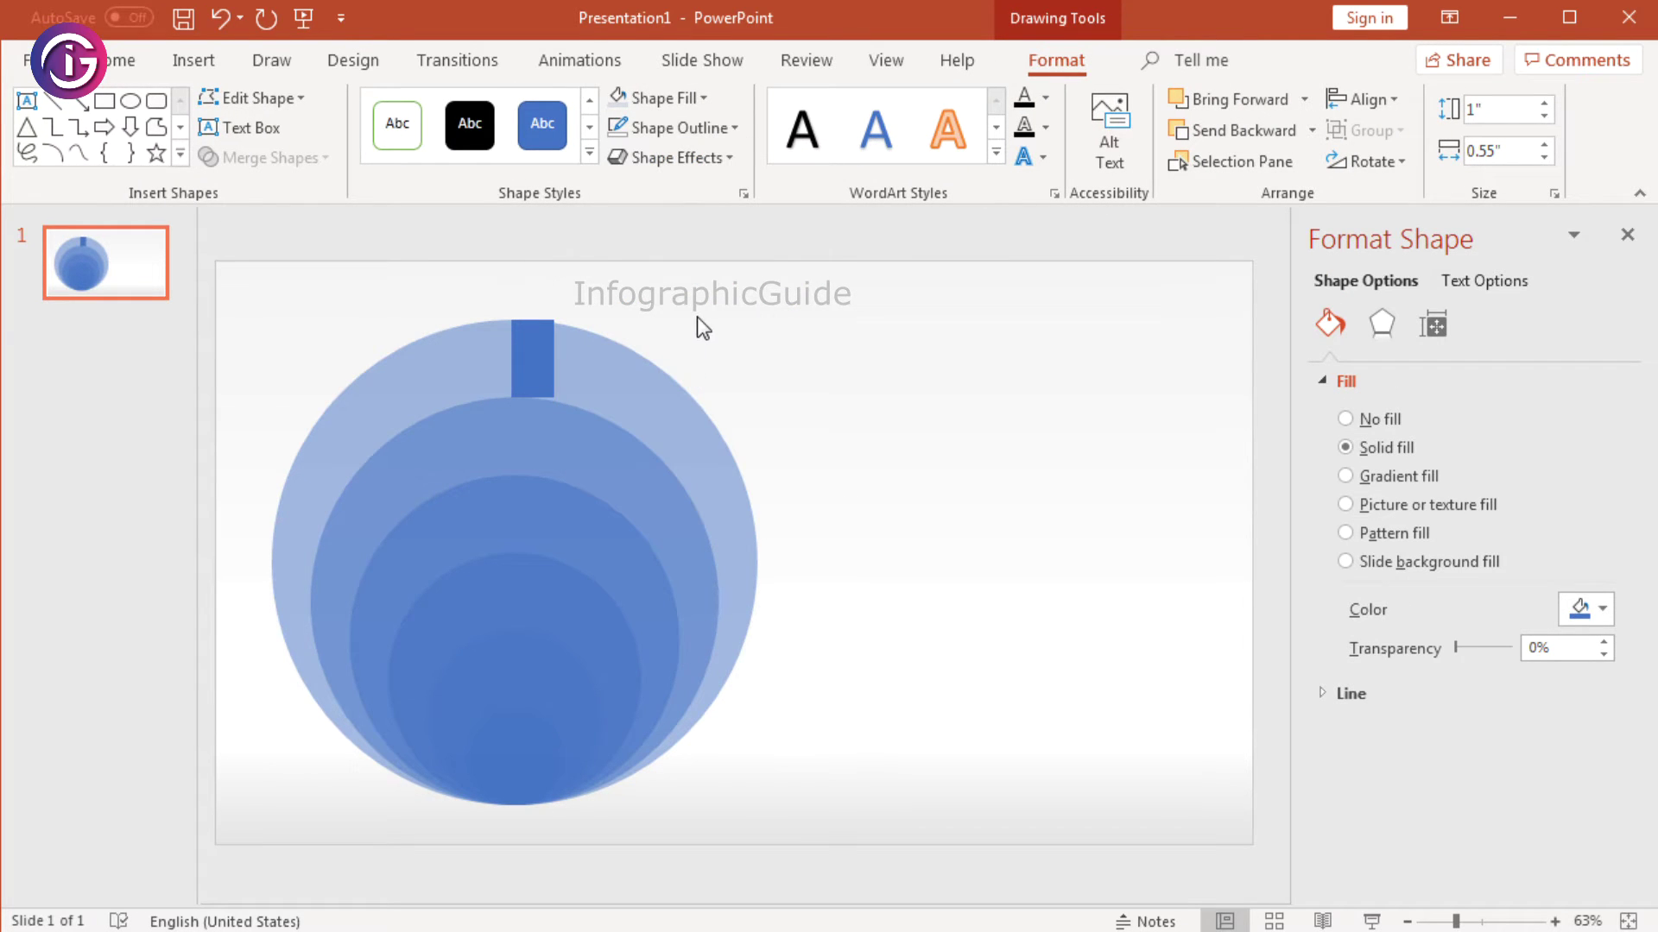
pyautogui.keyDown('ctrl'); pyautogui.scroll(4, 516, 308); pyautogui.keyUp('ctrl')
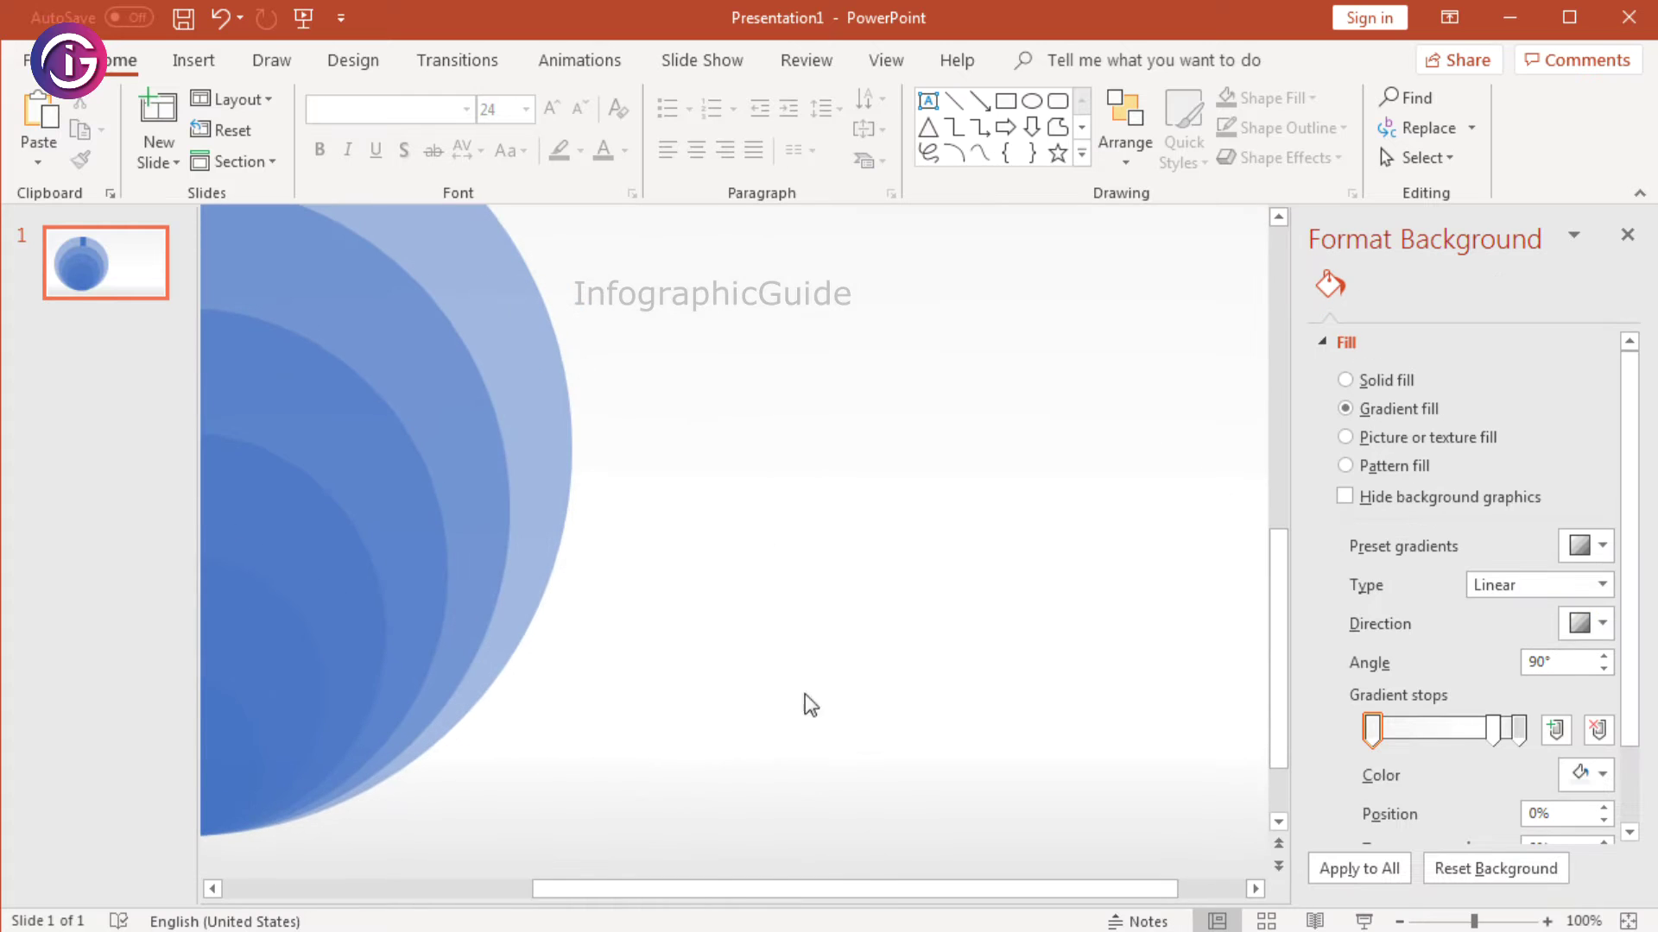
pyautogui.moveTo(854, 883); pyautogui.dragTo(732, 890)
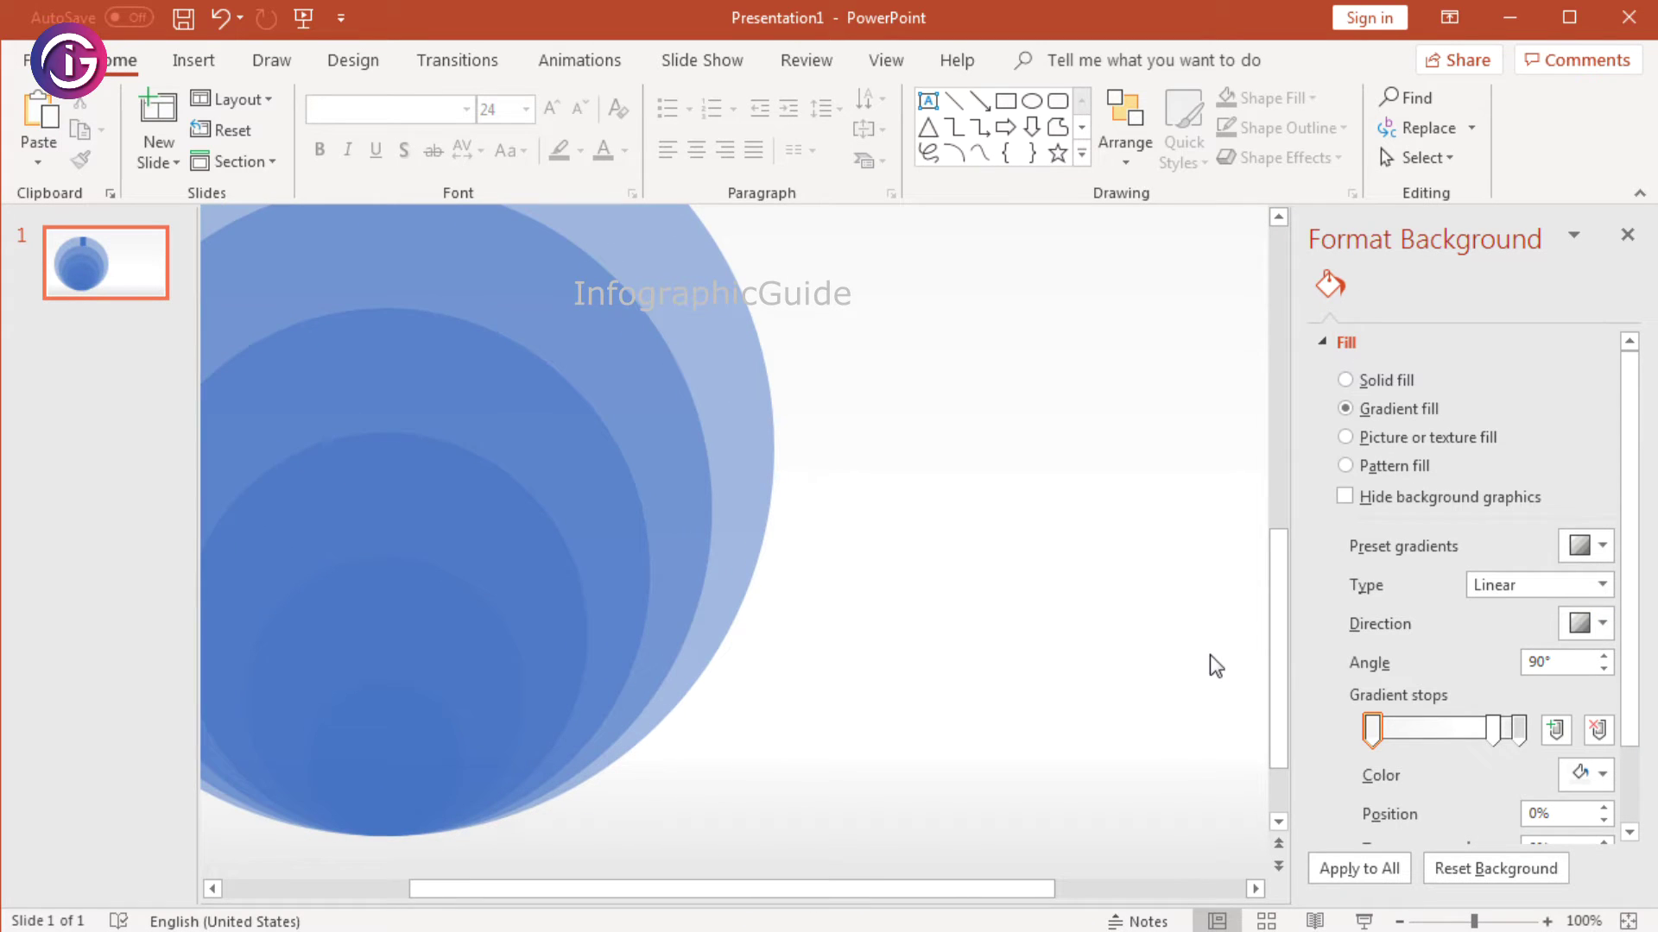
pyautogui.moveTo(1285, 649); pyautogui.dragTo(1283, 514)
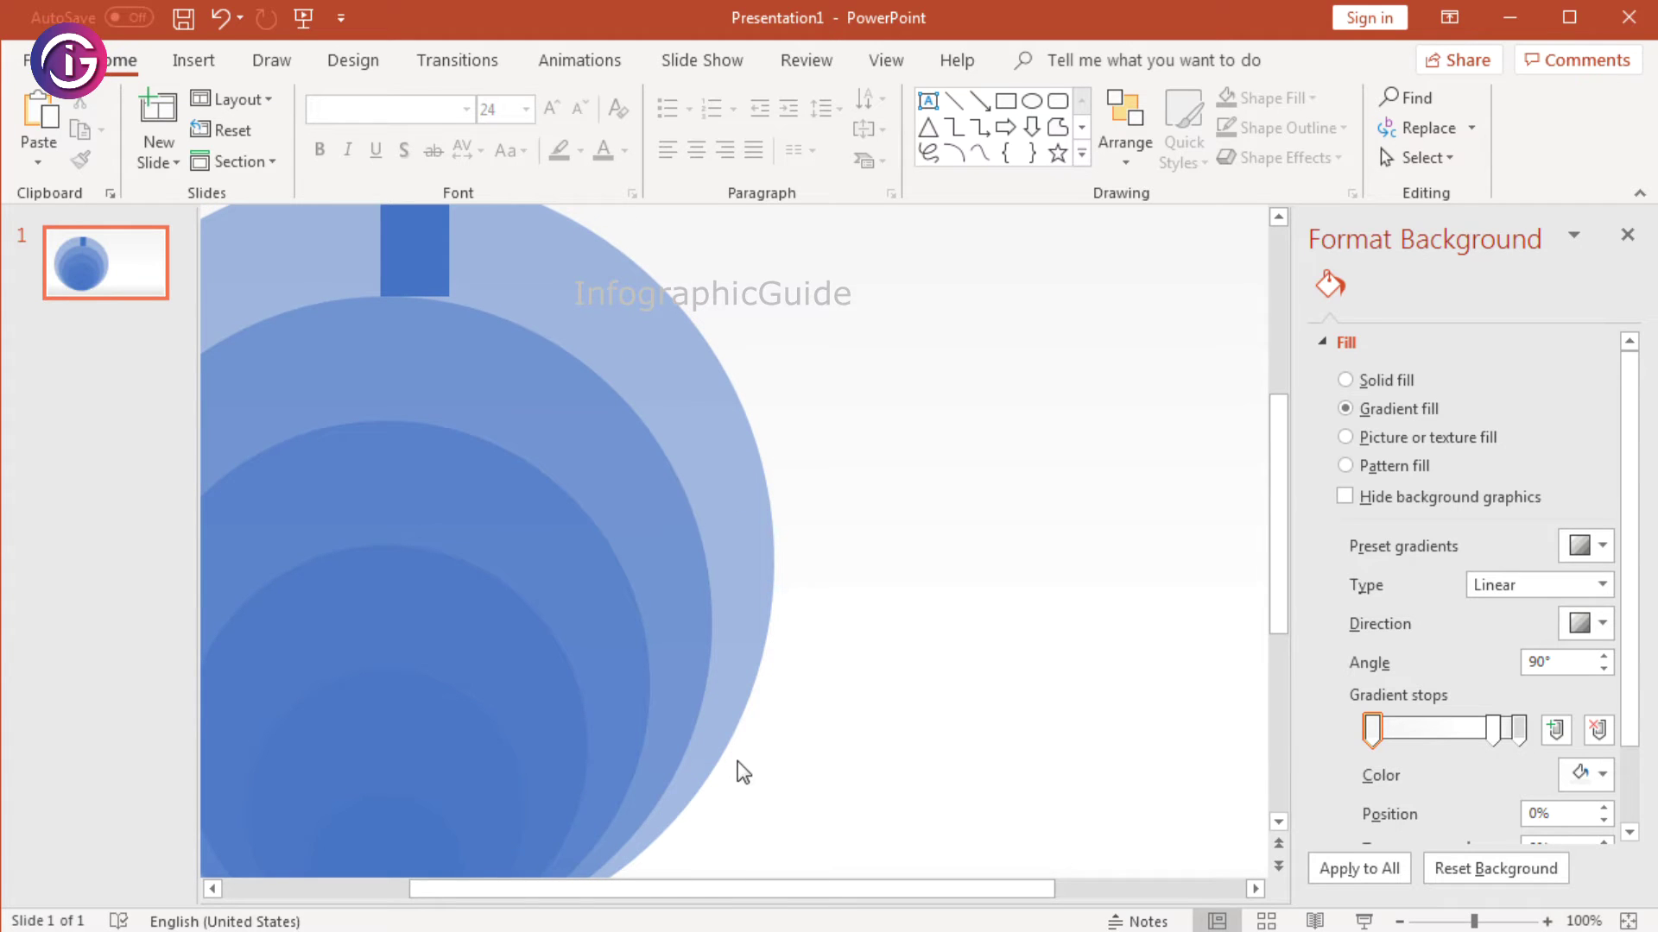
pyautogui.moveTo(749, 889); pyautogui.dragTo(684, 889)
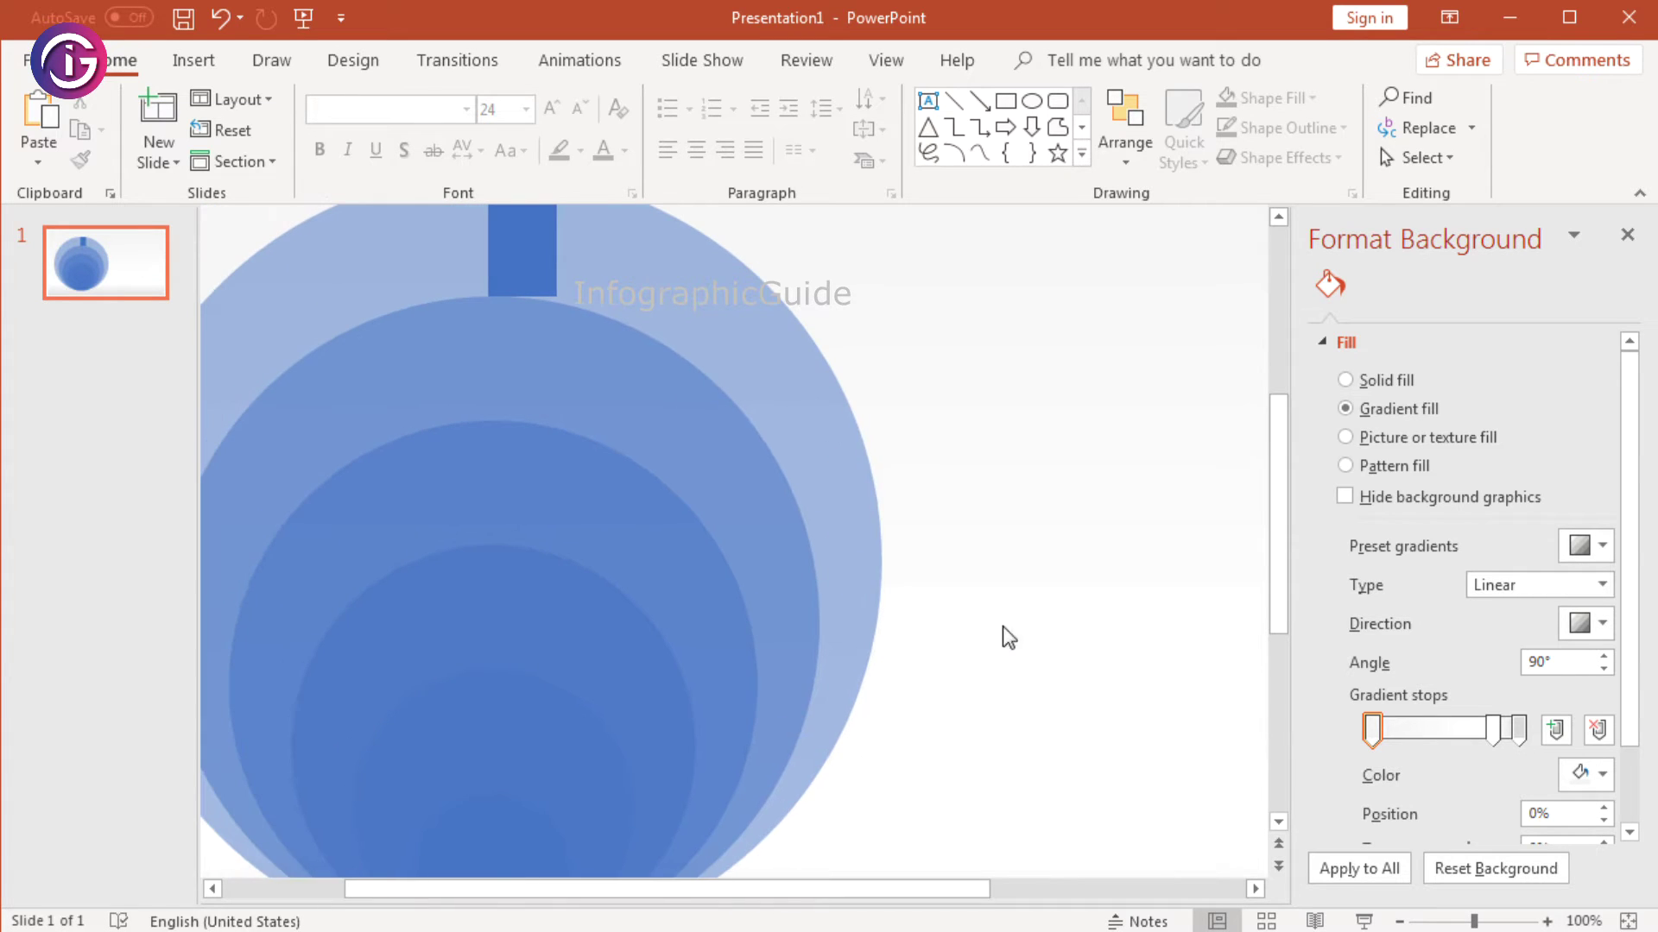
pyautogui.scroll(3, 971, 418)
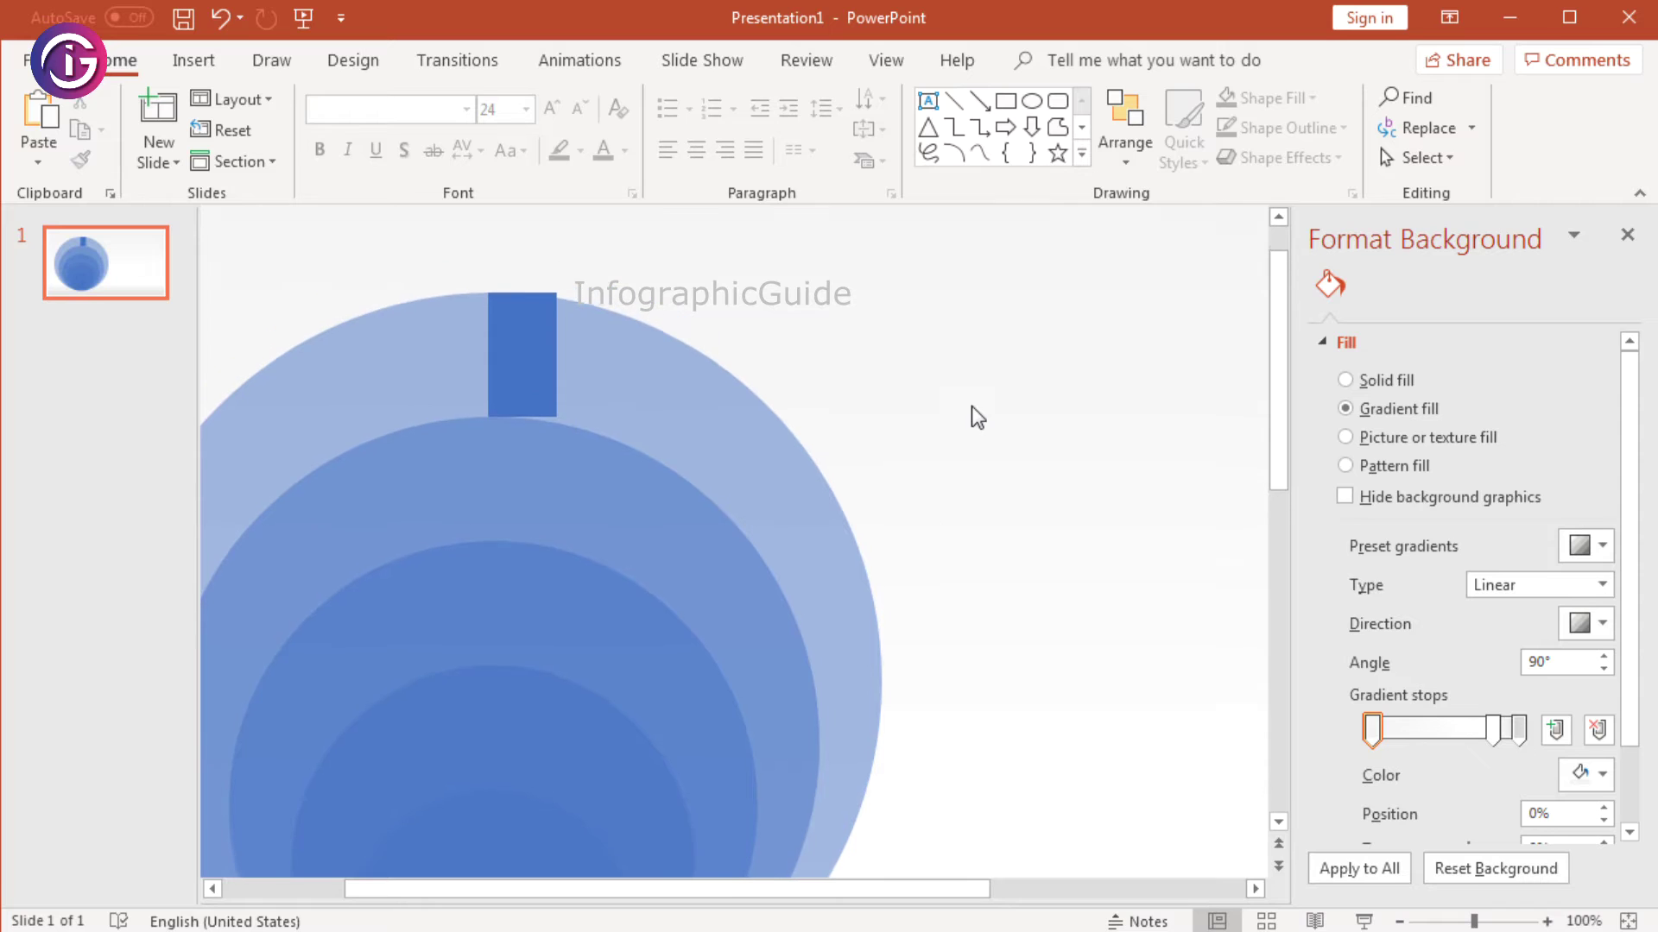
pyautogui.click(542, 353)
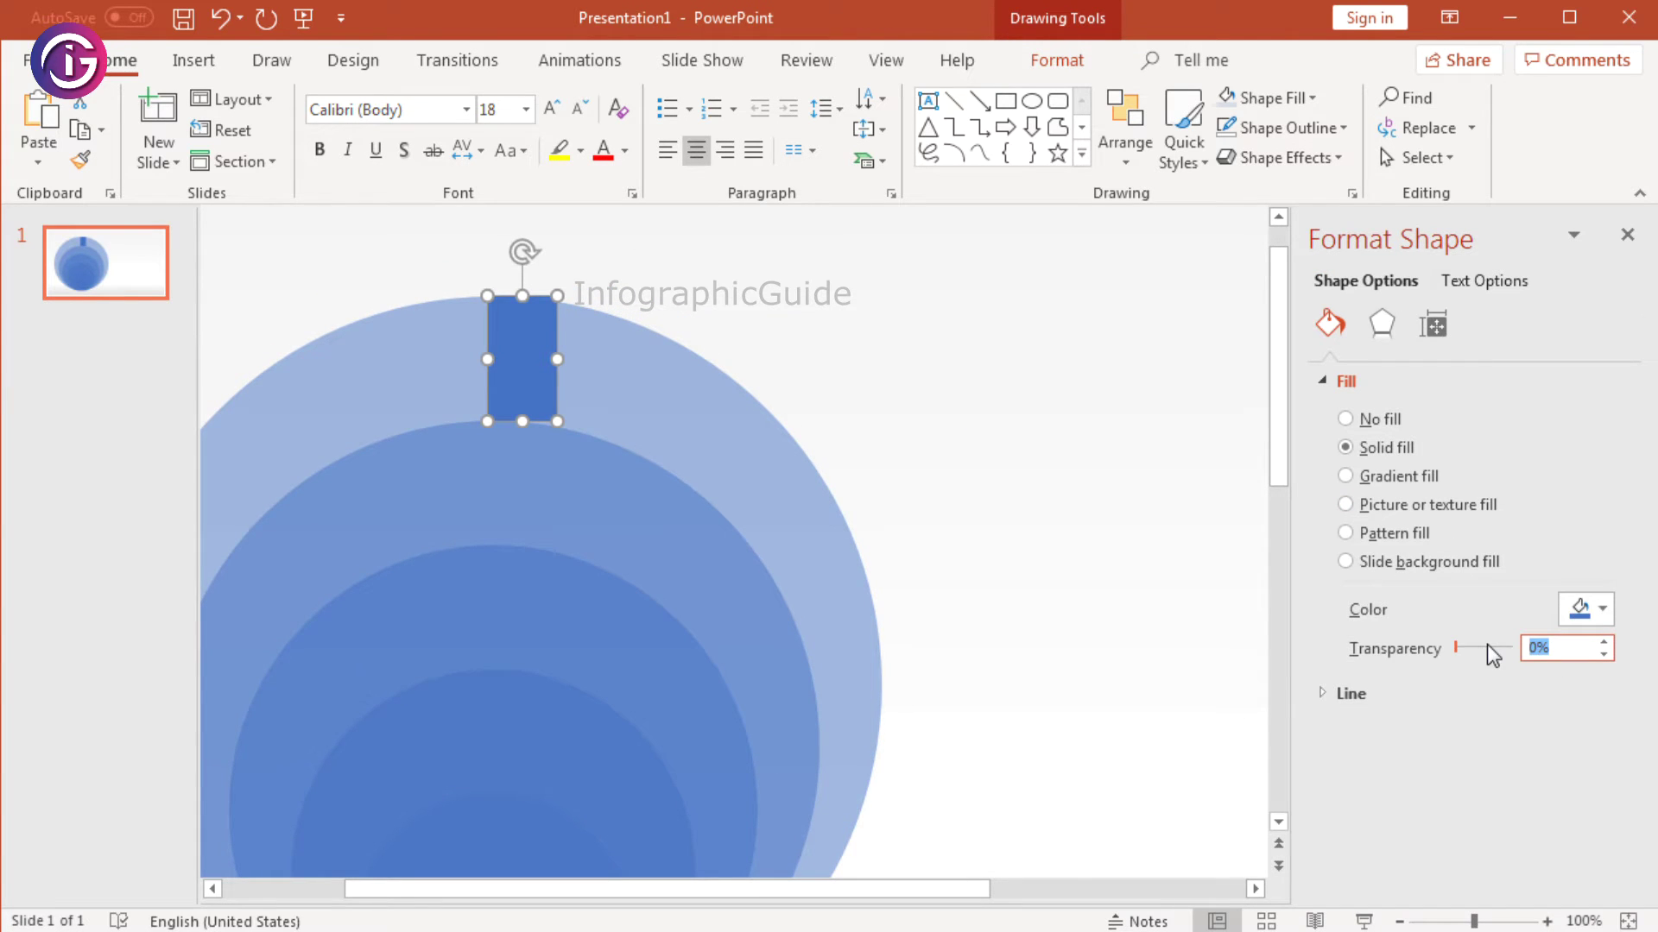
# Step: Set the small rectangle's fill transparency to 50%
pyautogui.write('50')
pyautogui.press('Return')
pyautogui.click(995, 556)
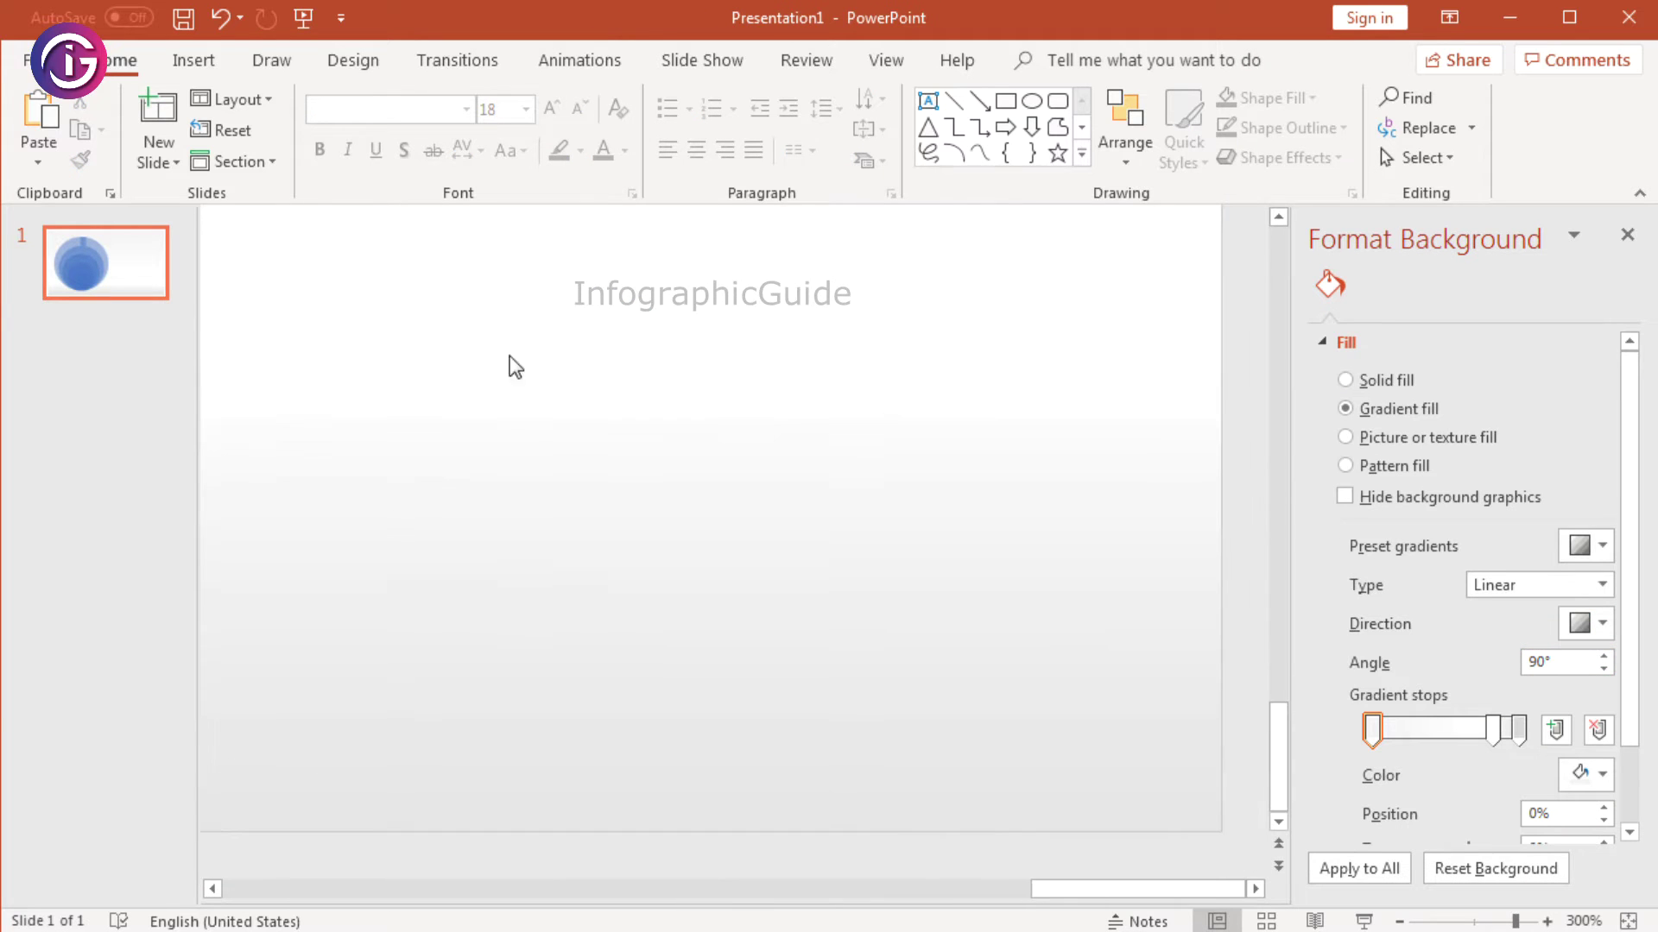
pyautogui.keyDown('ctrl'); pyautogui.scroll(-5, 509, 355); pyautogui.keyUp('ctrl')
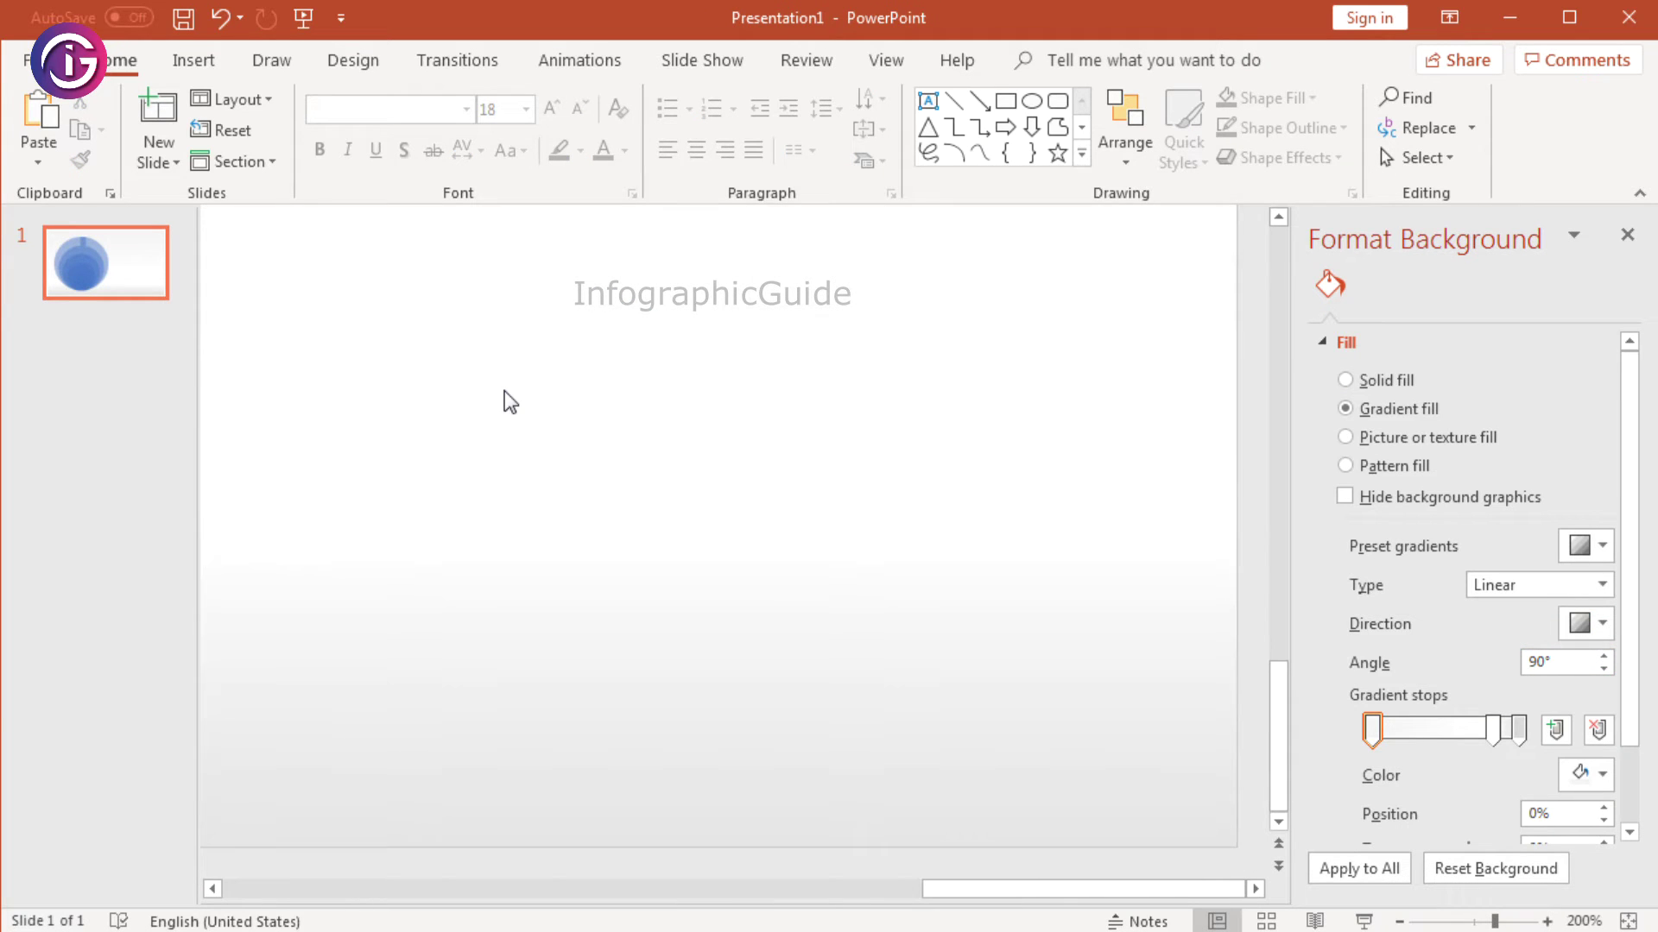
pyautogui.moveTo(817, 878); pyautogui.dragTo(508, 893)
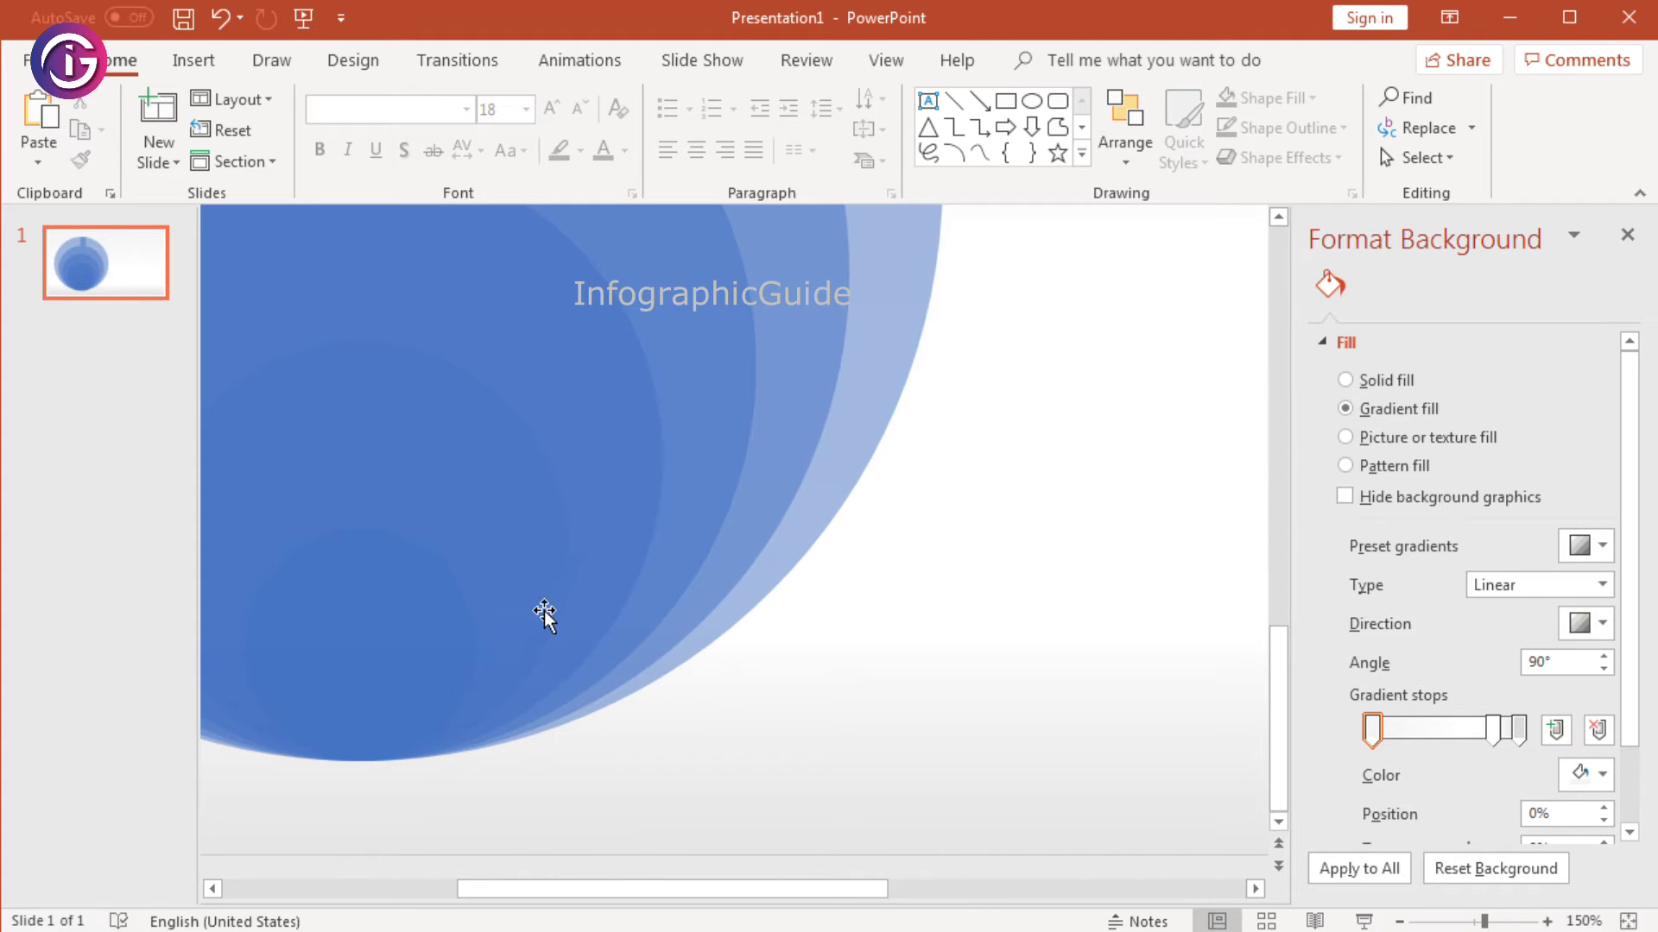
pyautogui.keyDown('ctrl'); pyautogui.scroll(-2, 914, 649); pyautogui.keyUp('ctrl')
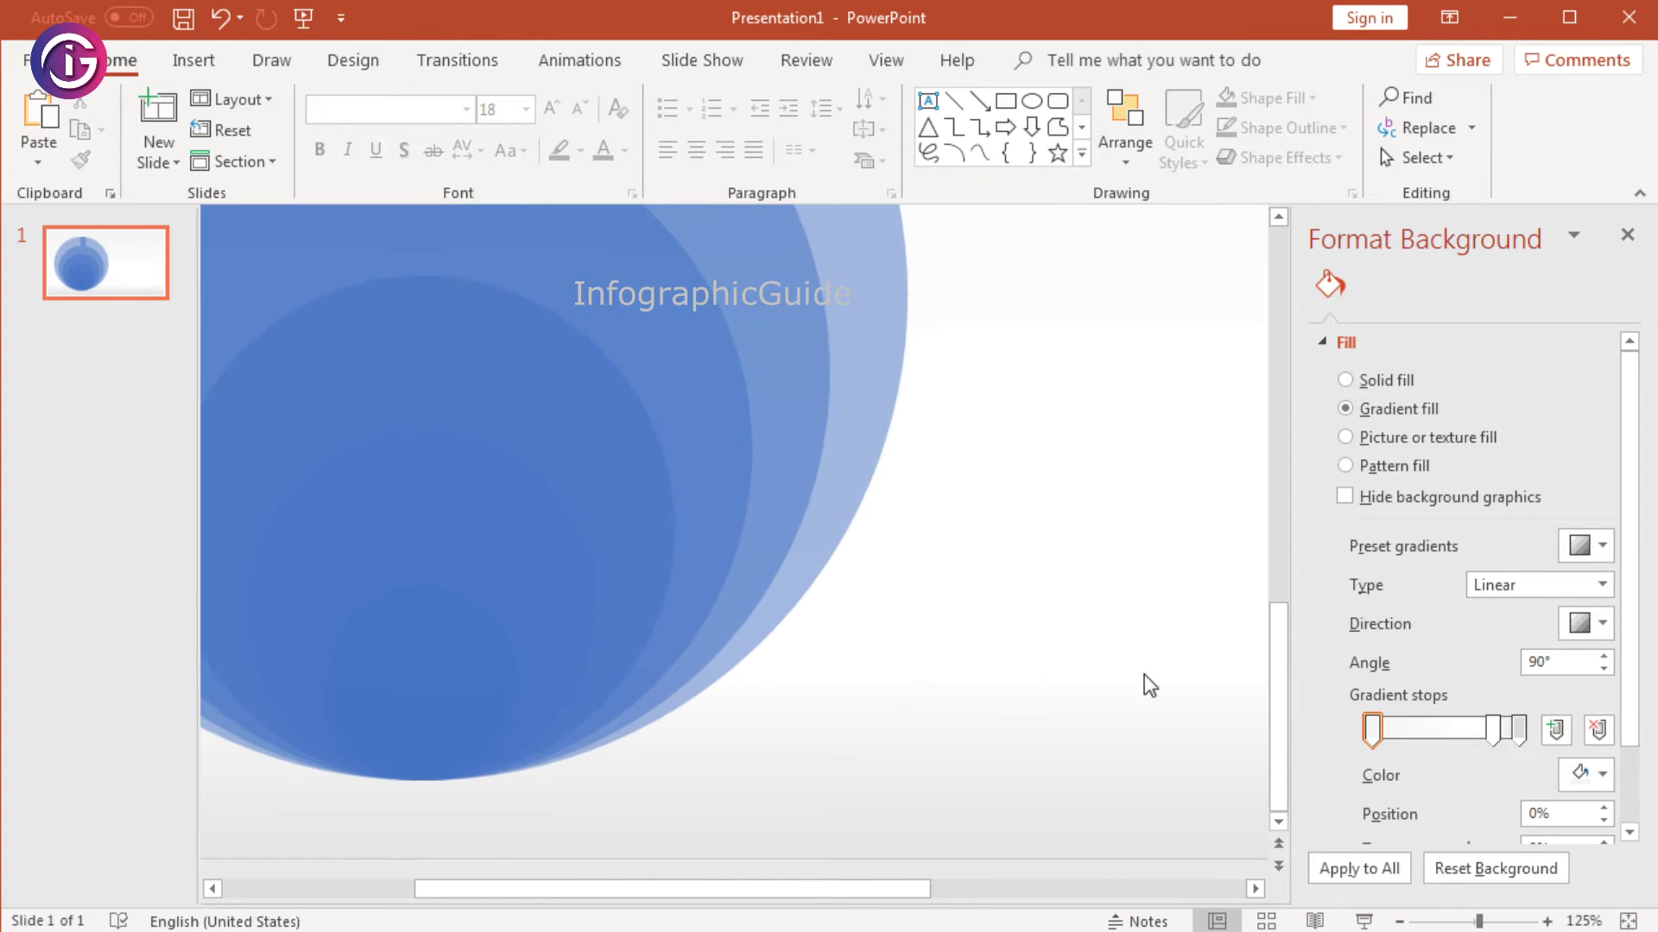
pyautogui.moveTo(1279, 606); pyautogui.dragTo(1271, 351)
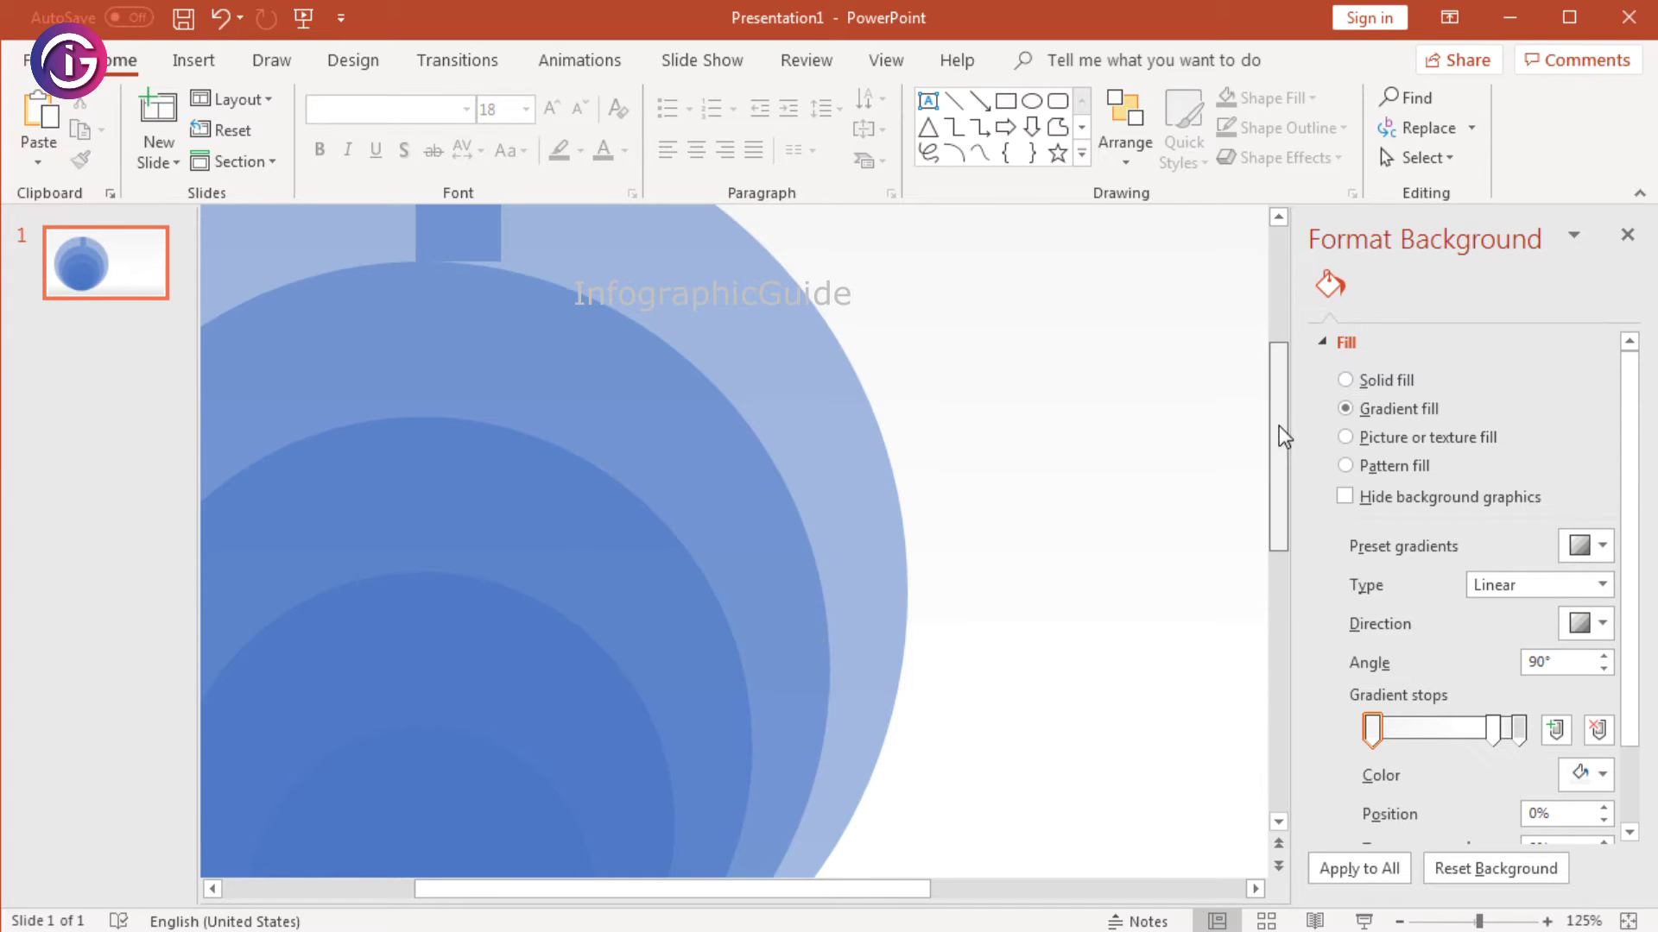
pyautogui.click(448, 356)
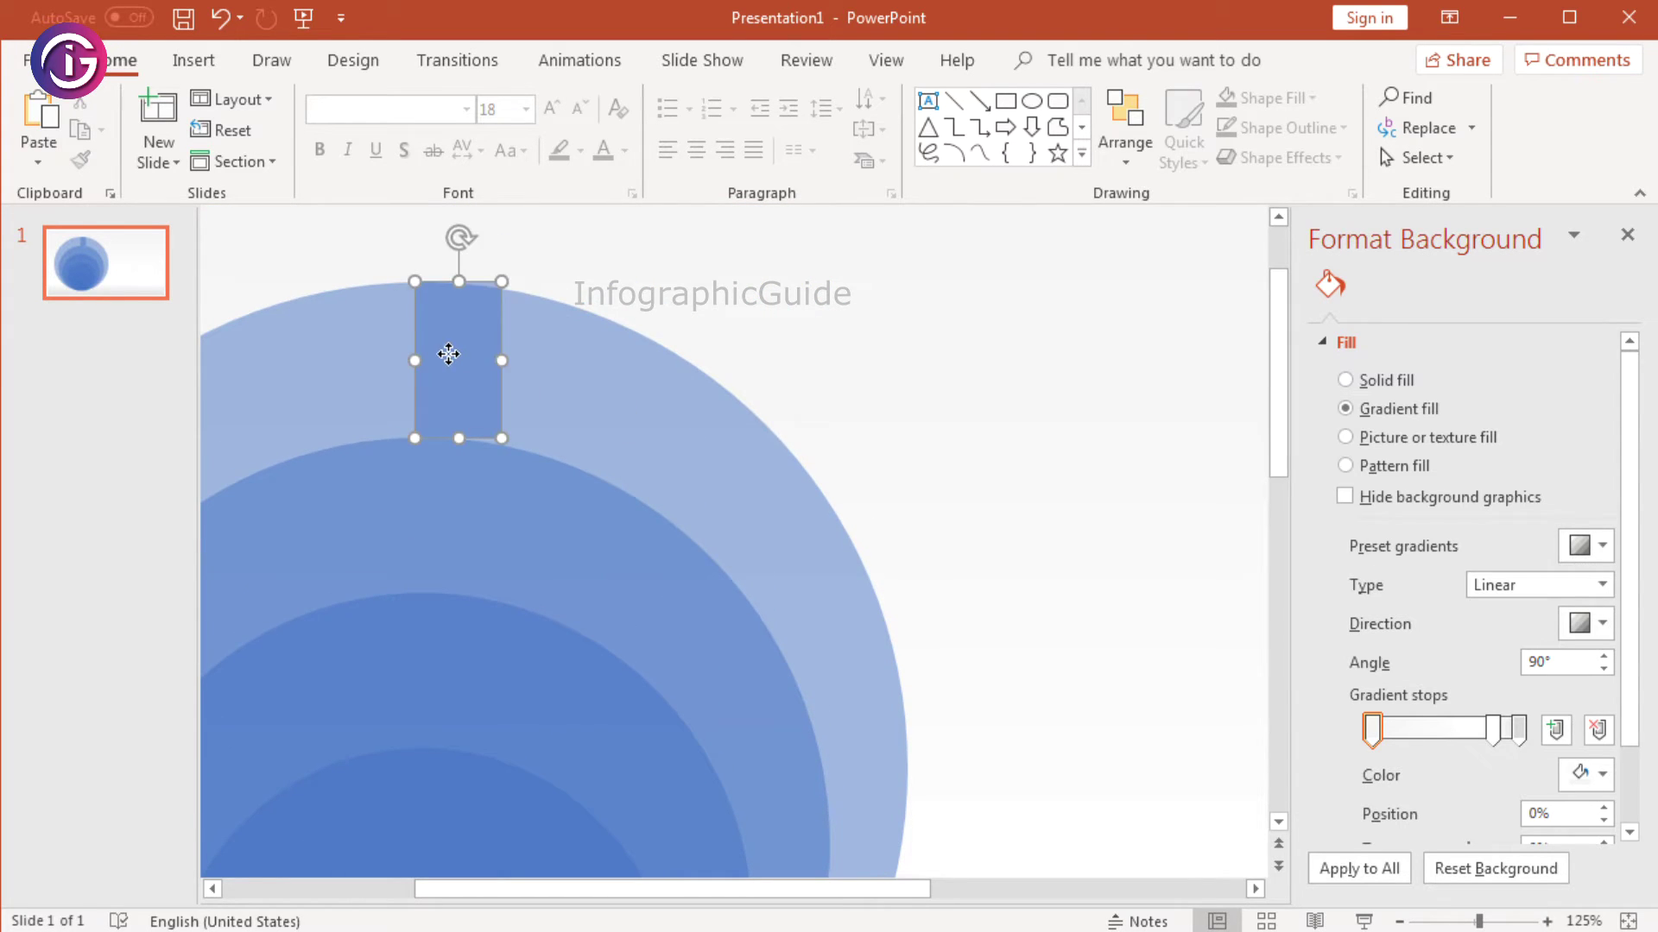
# Step: Drag the rectangle's right edge so the translucent bar reaches well past the largest circle
pyautogui.moveTo(504, 359)
pyautogui.mouseDown()
pyautogui.moveTo(701, 361)
pyautogui.moveTo(947, 397)
pyautogui.moveTo(1198, 361)
pyautogui.mouseUp()
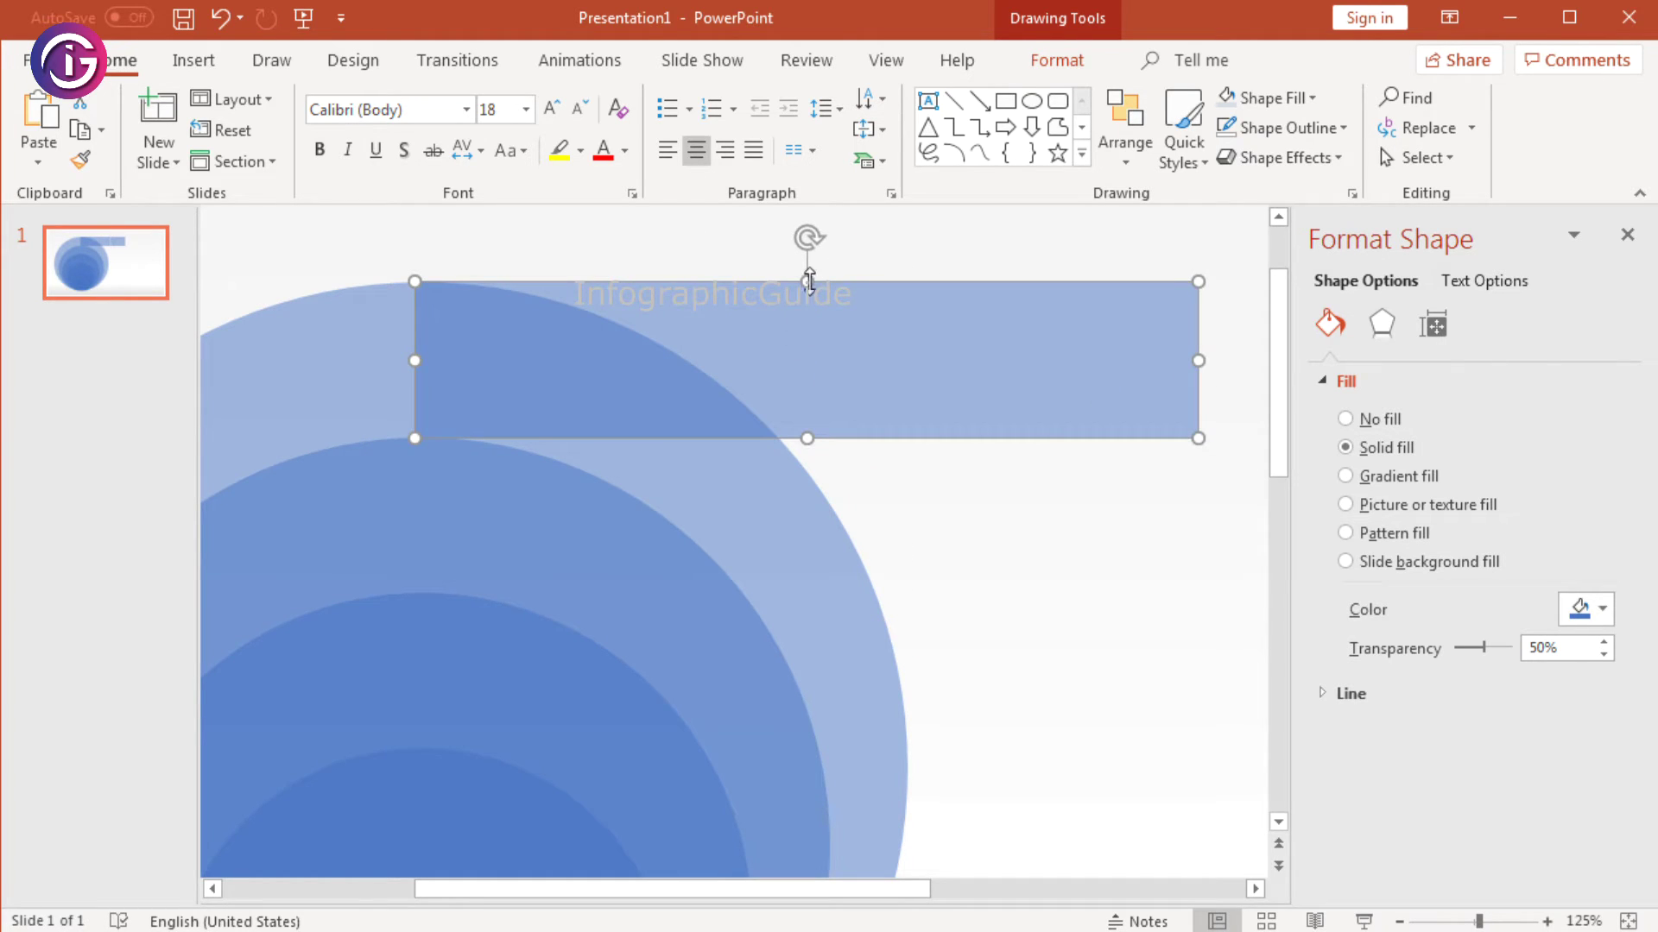
pyautogui.press('Delete')
pyautogui.hotkey('ctrl', 'z')
pyautogui.click(836, 470)
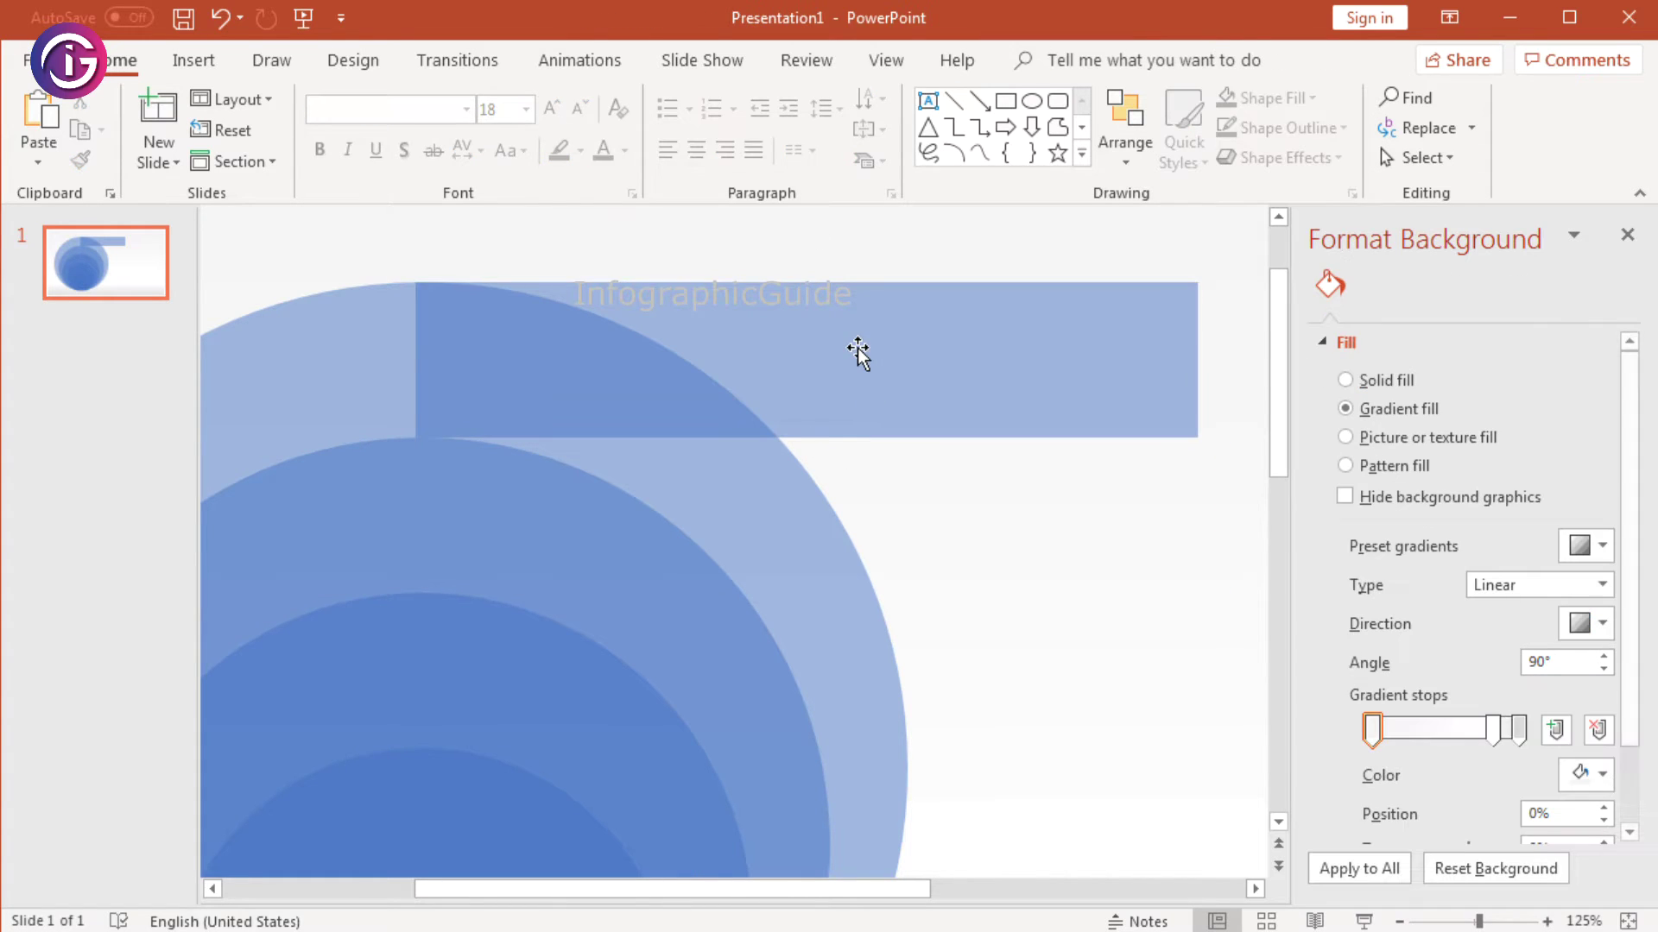
pyautogui.click(857, 352)
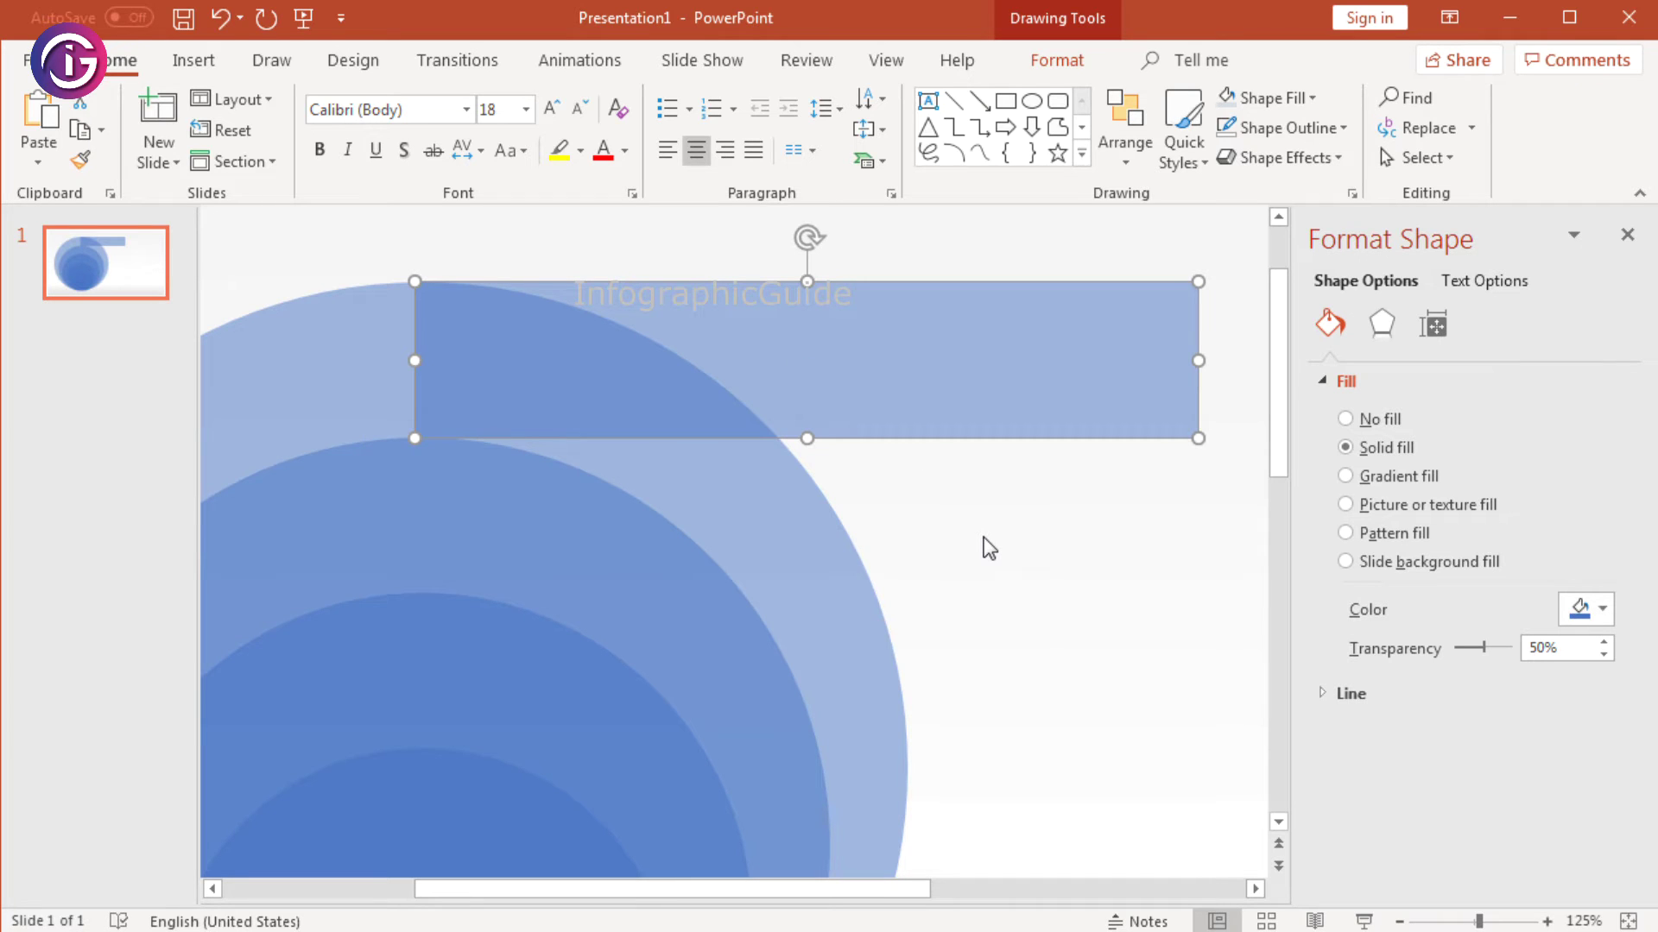
# Step: Duplicate the wide bar, place the copy directly below it, and shorten it from the right
pyautogui.rightClick(933, 386)
pyautogui.click(987, 393)
pyautogui.rightClick(905, 350)
pyautogui.click(960, 458)
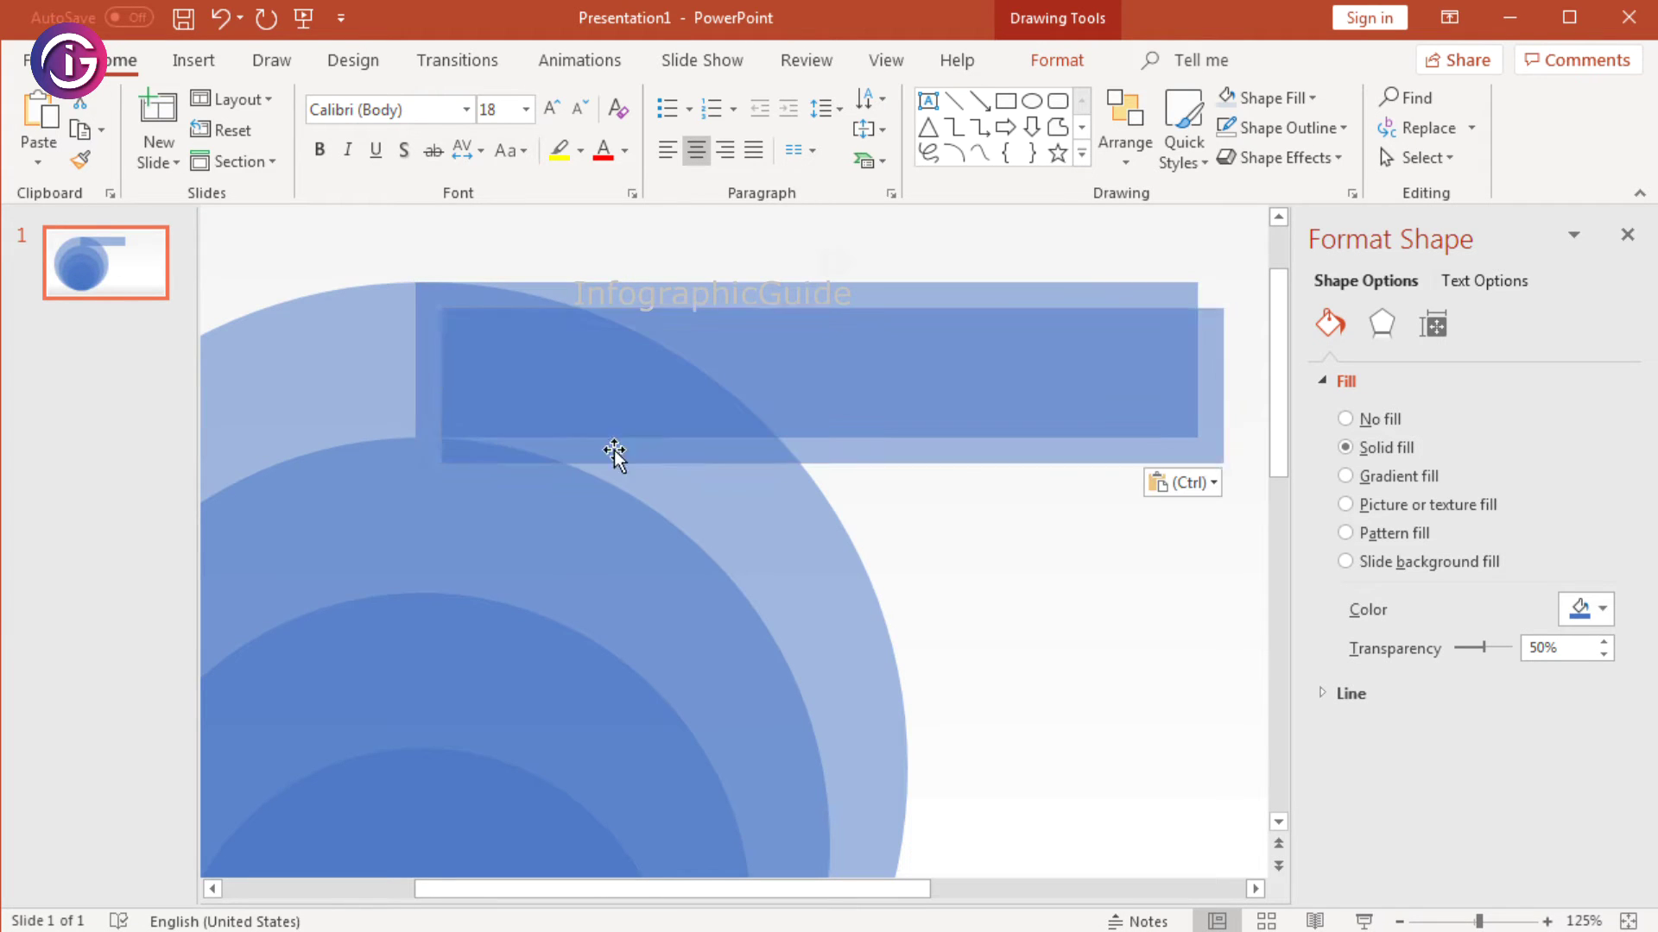
pyautogui.moveTo(878, 454); pyautogui.dragTo(846, 574)
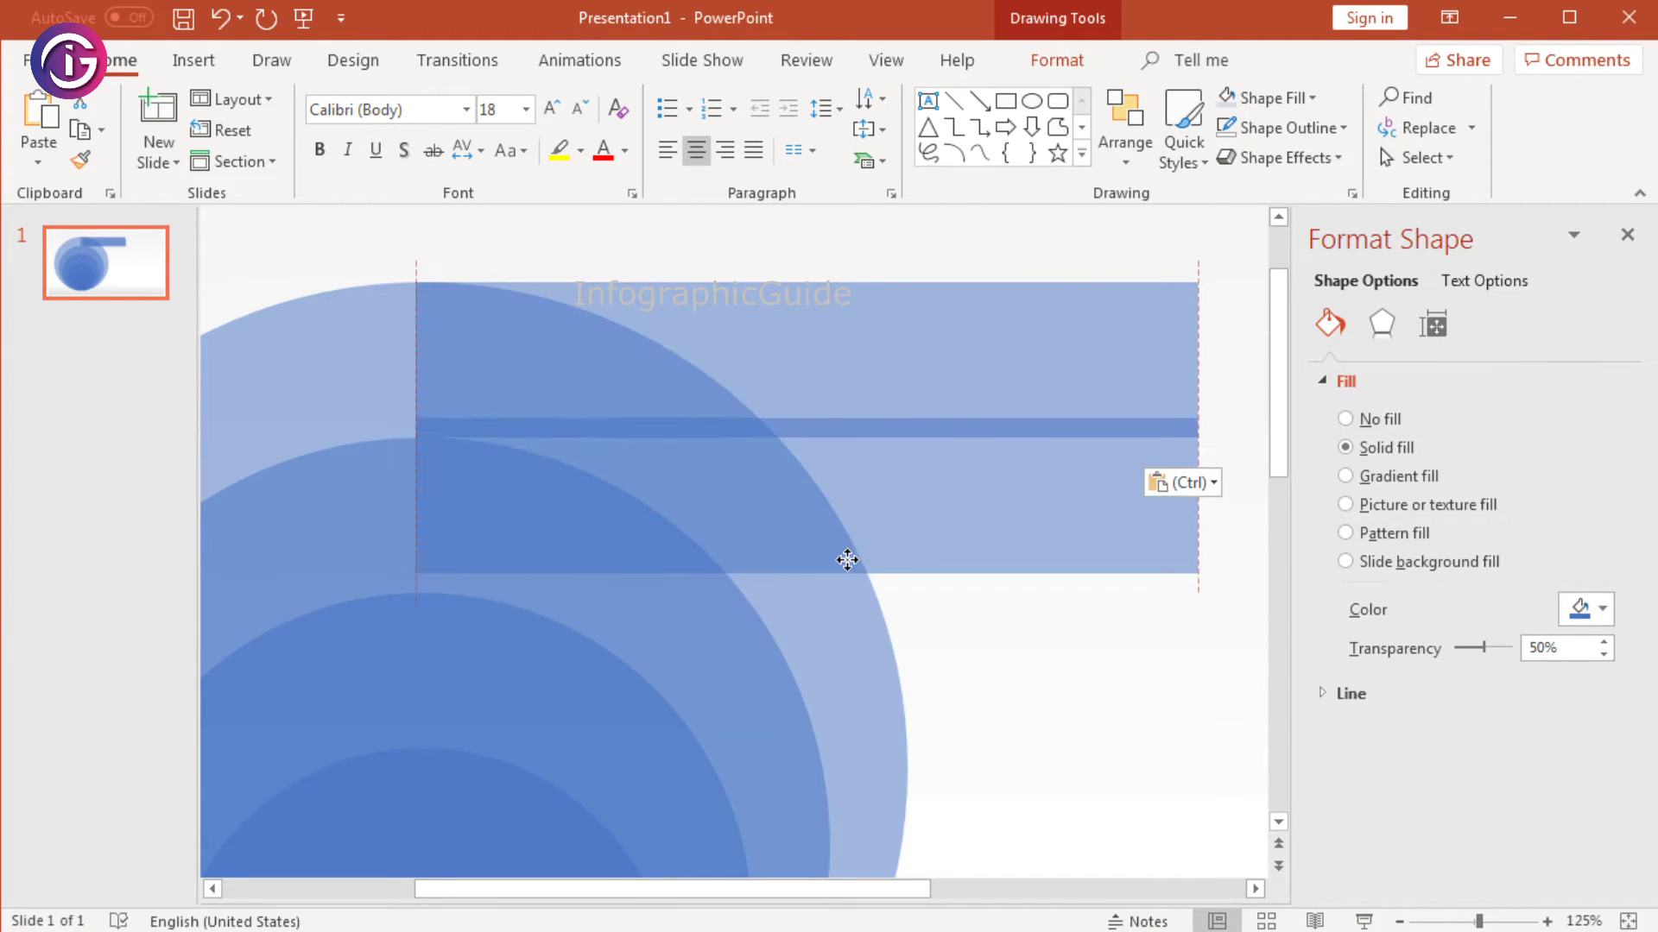
pyautogui.click(982, 692)
pyautogui.click(1021, 544)
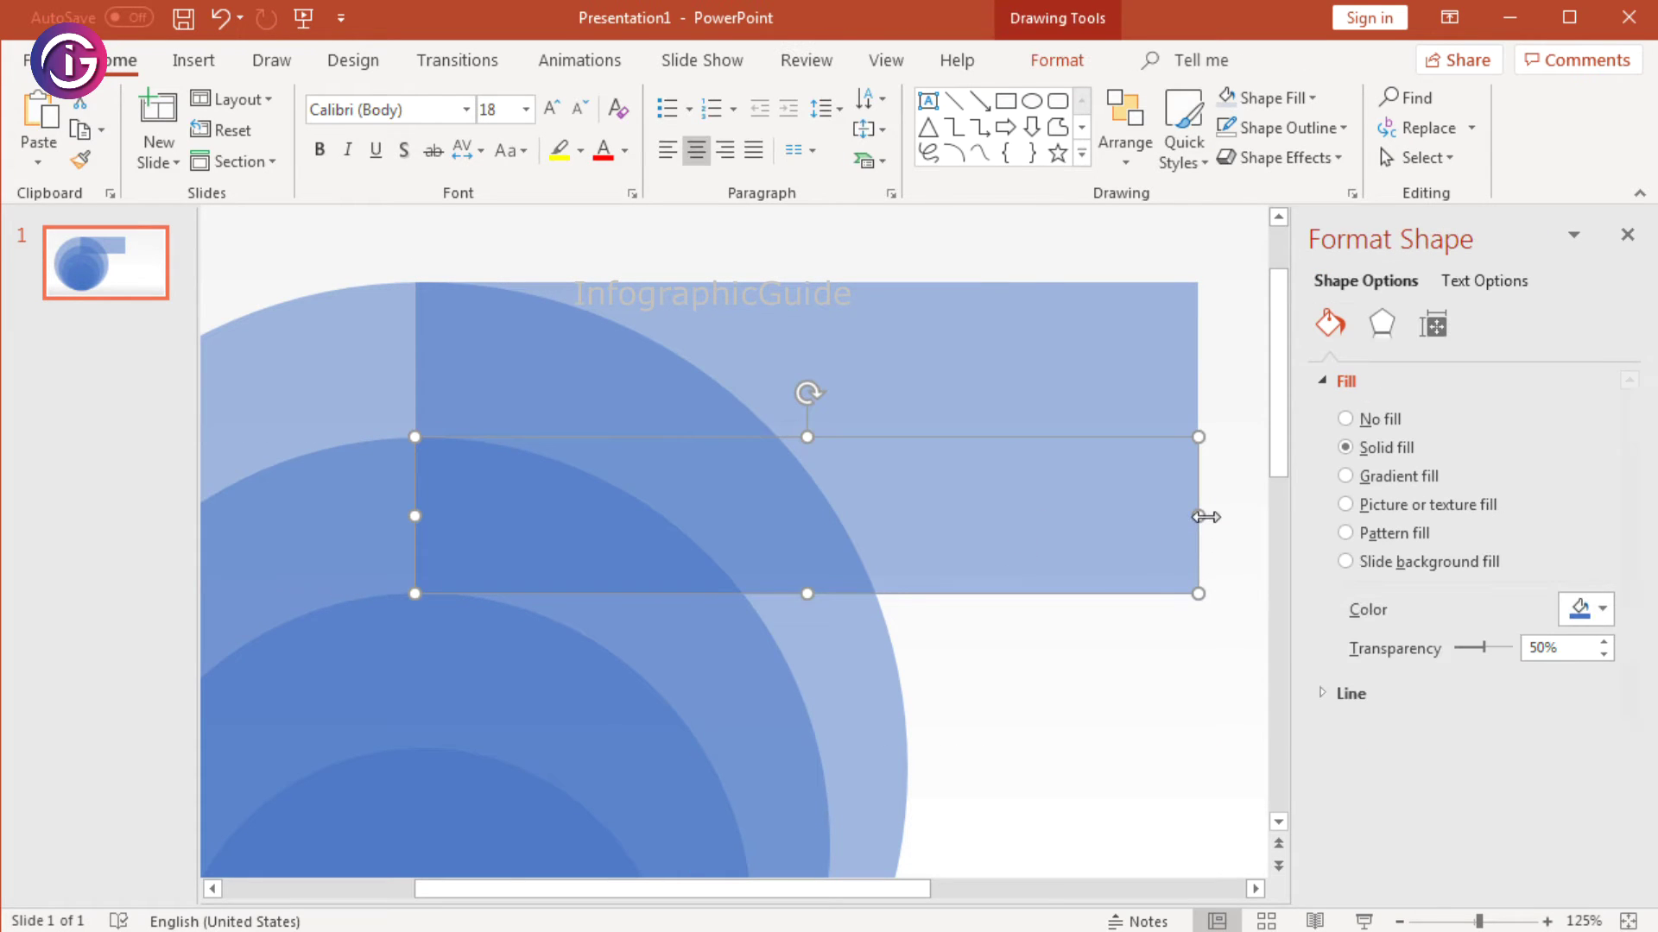
pyautogui.moveTo(1198, 517); pyautogui.dragTo(1086, 515)
pyautogui.click(1122, 706)
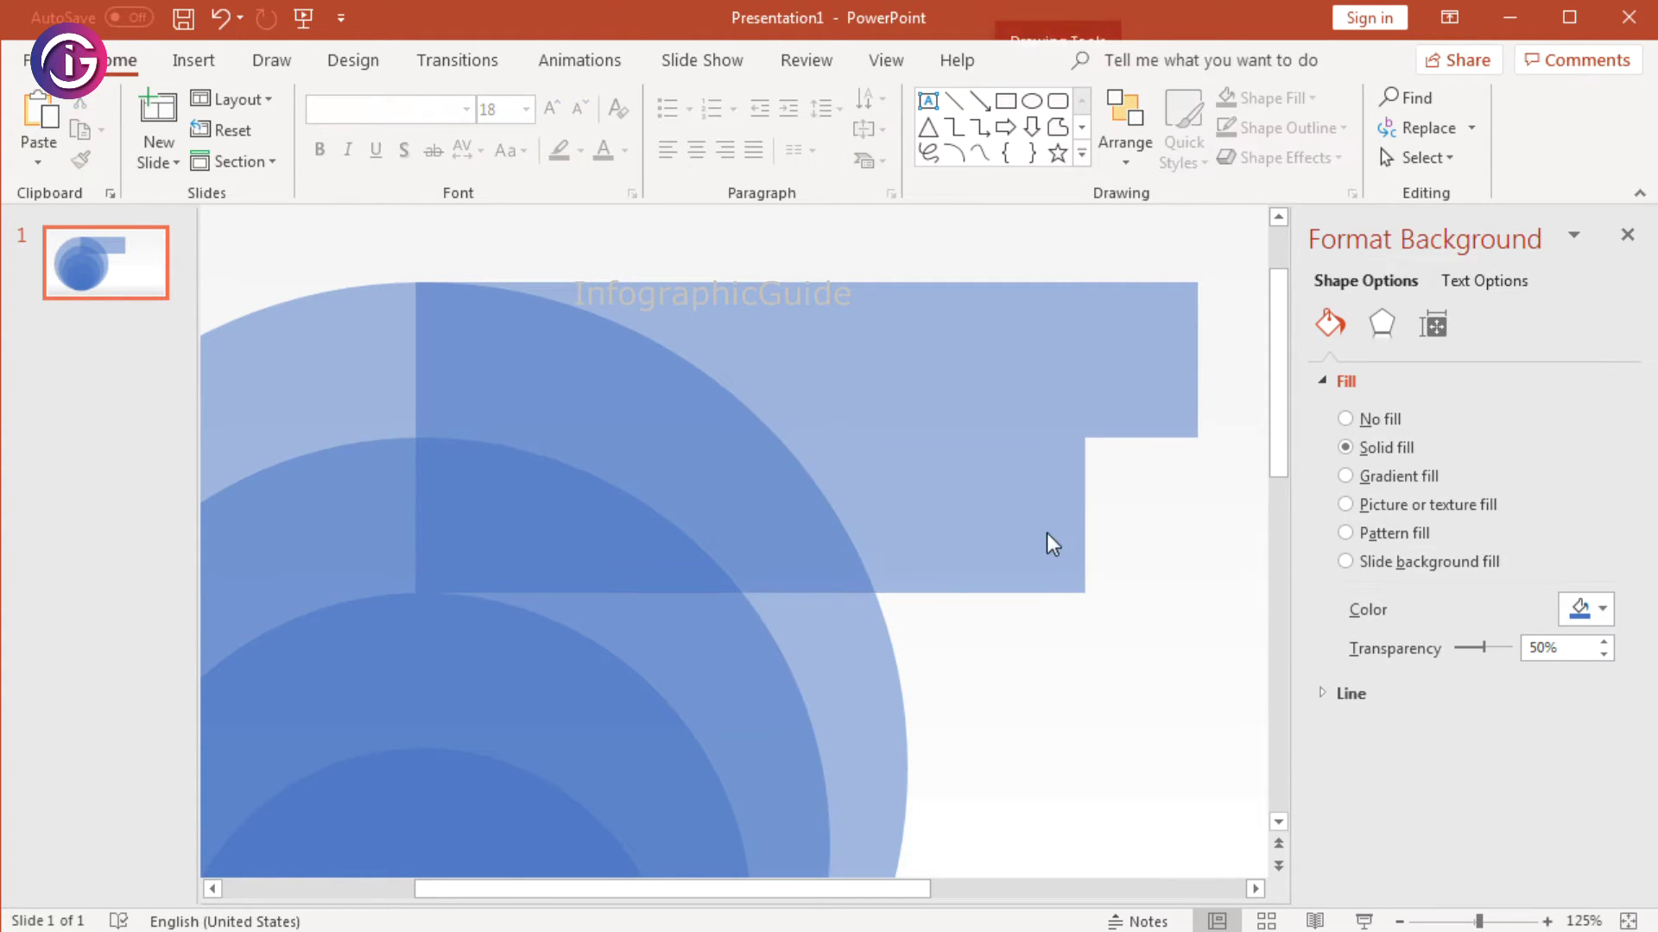
pyautogui.click(1001, 505)
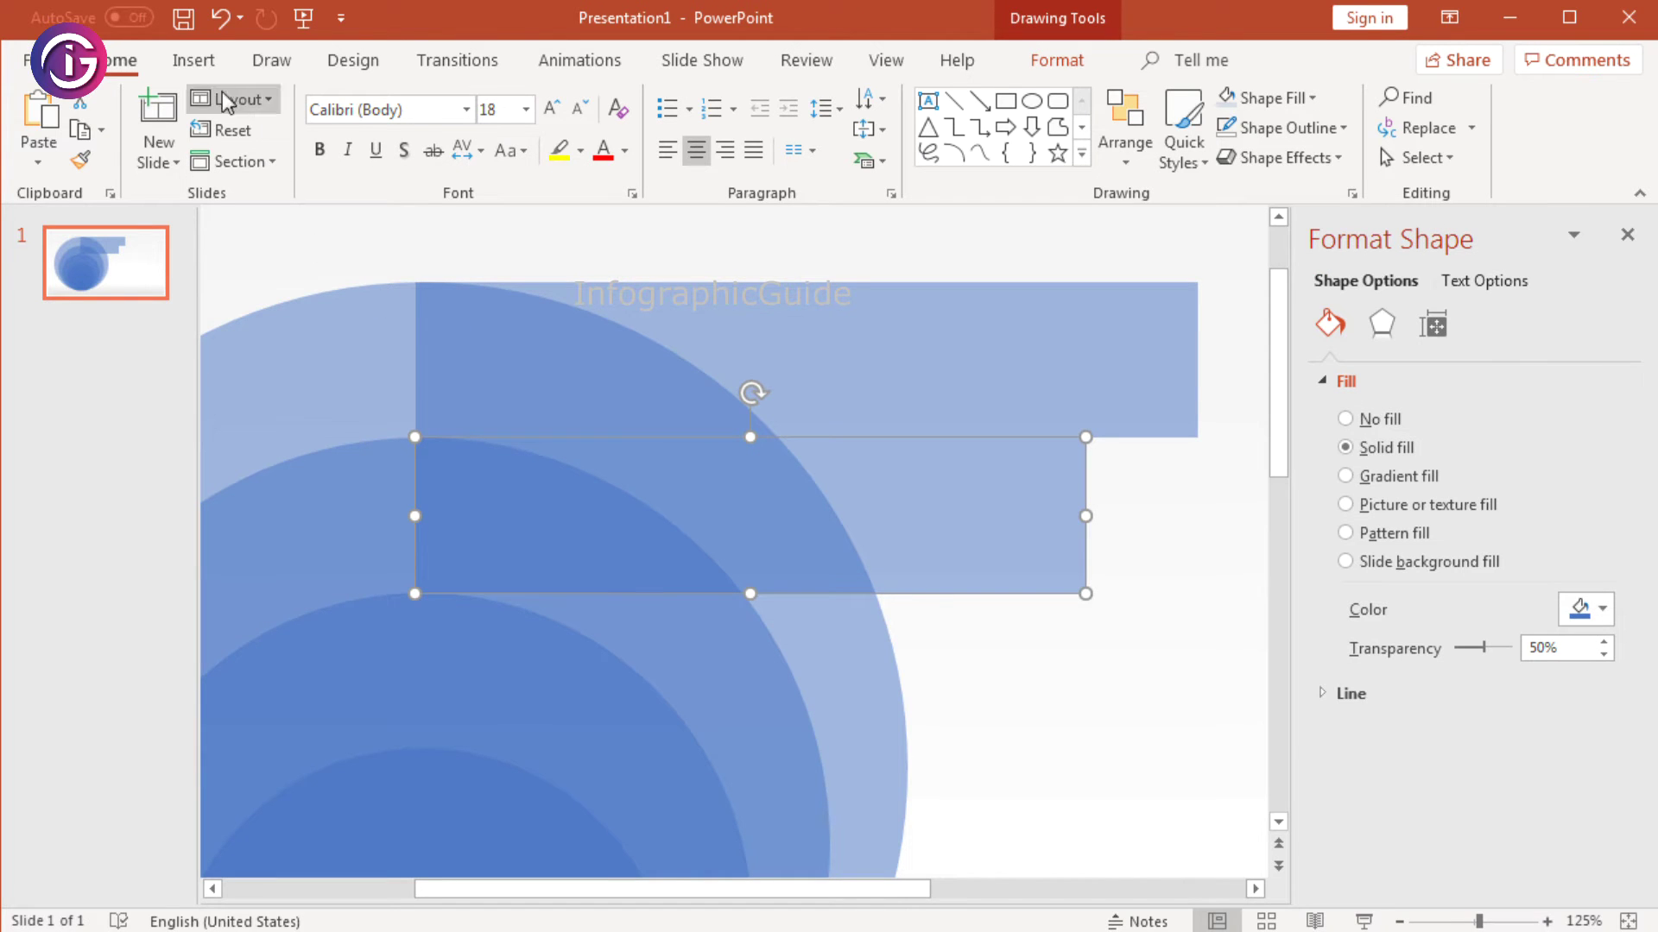
# Step: Copy the second bar, place it beneath as a third tier, and shorten it further
pyautogui.rightClick(874, 501)
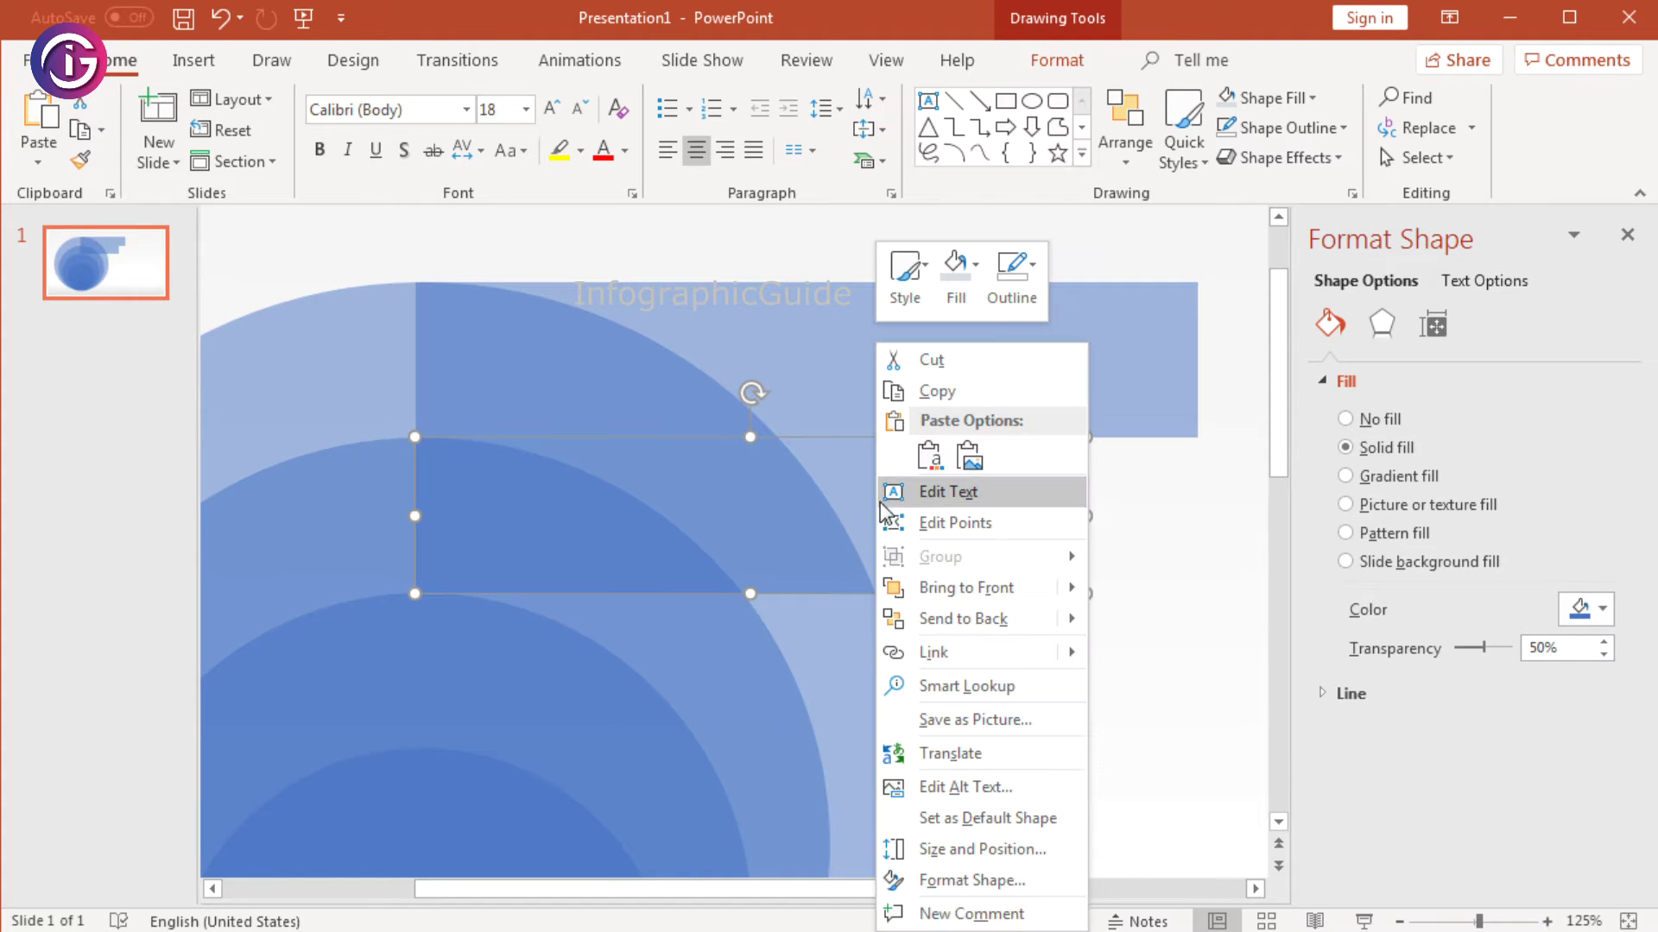
pyautogui.click(936, 390)
pyautogui.rightClick(954, 512)
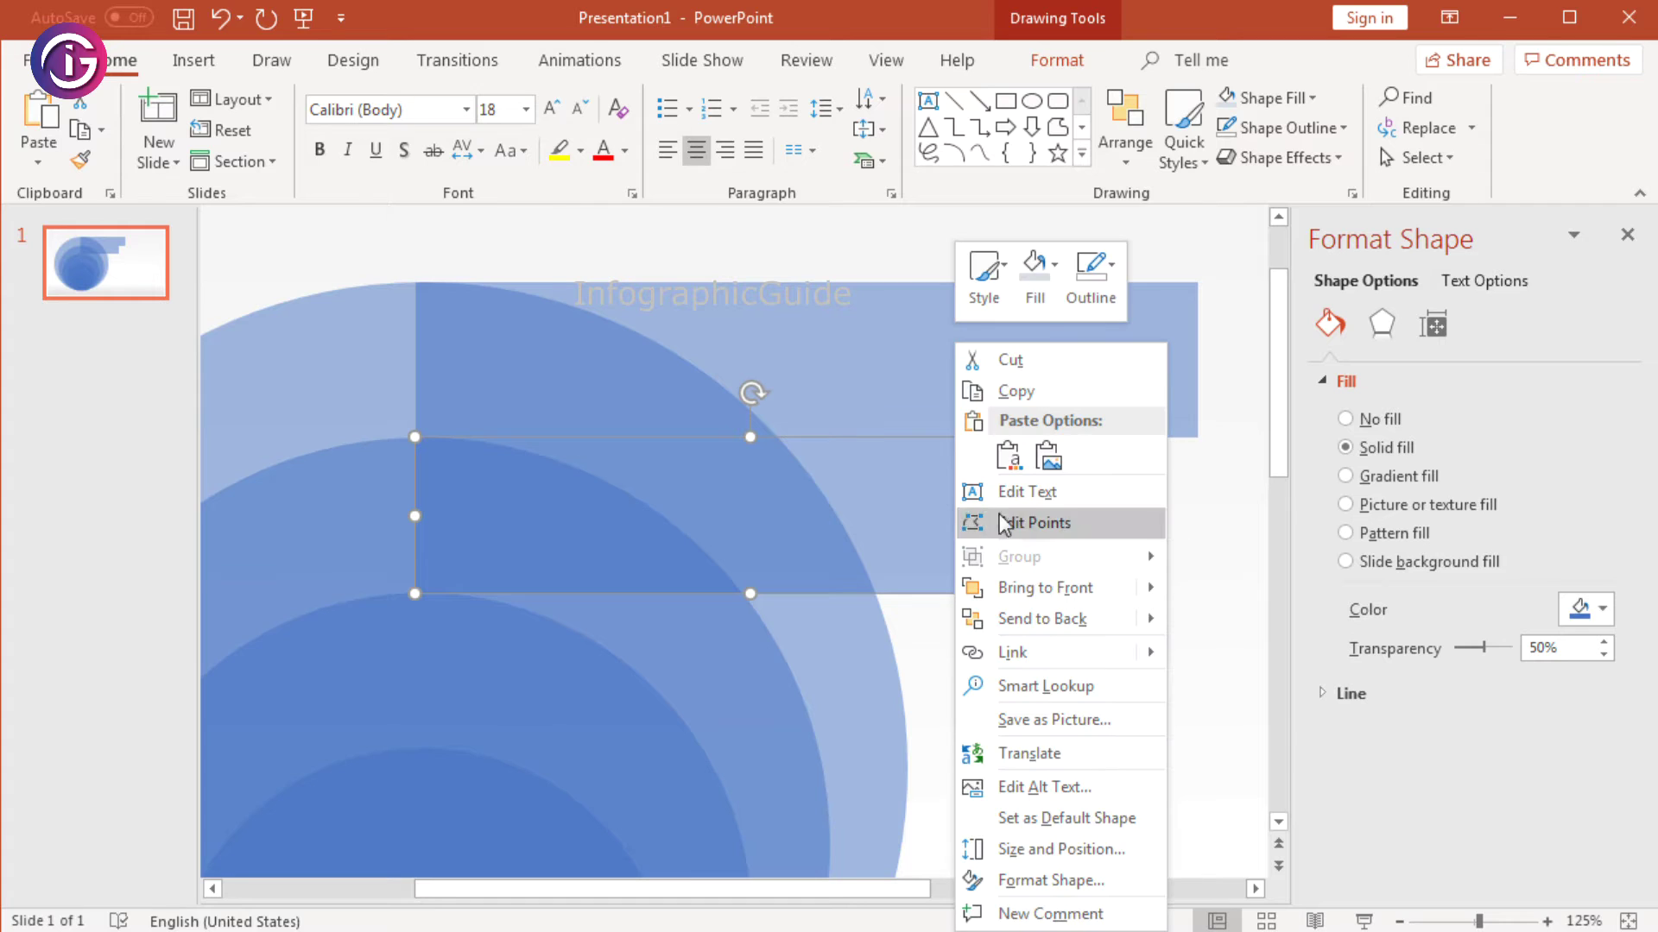
pyautogui.click(960, 451)
pyautogui.moveTo(902, 576); pyautogui.dragTo(883, 715)
pyautogui.click(1122, 701)
pyautogui.click(1039, 706)
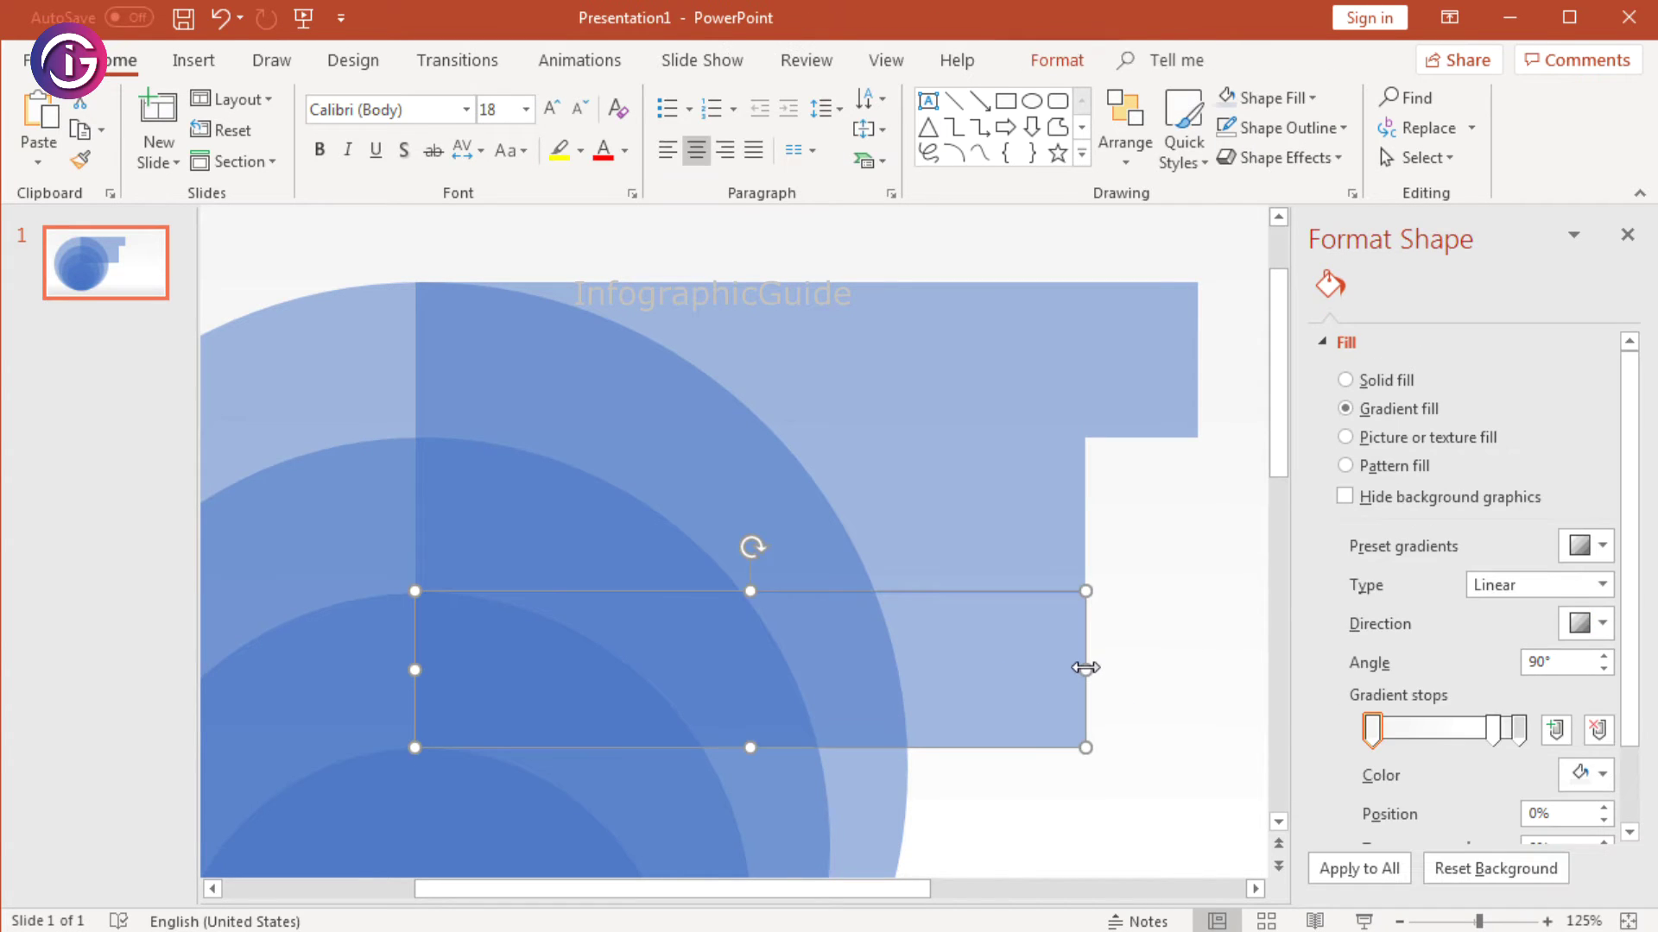
pyautogui.moveTo(1085, 668); pyautogui.dragTo(1033, 667)
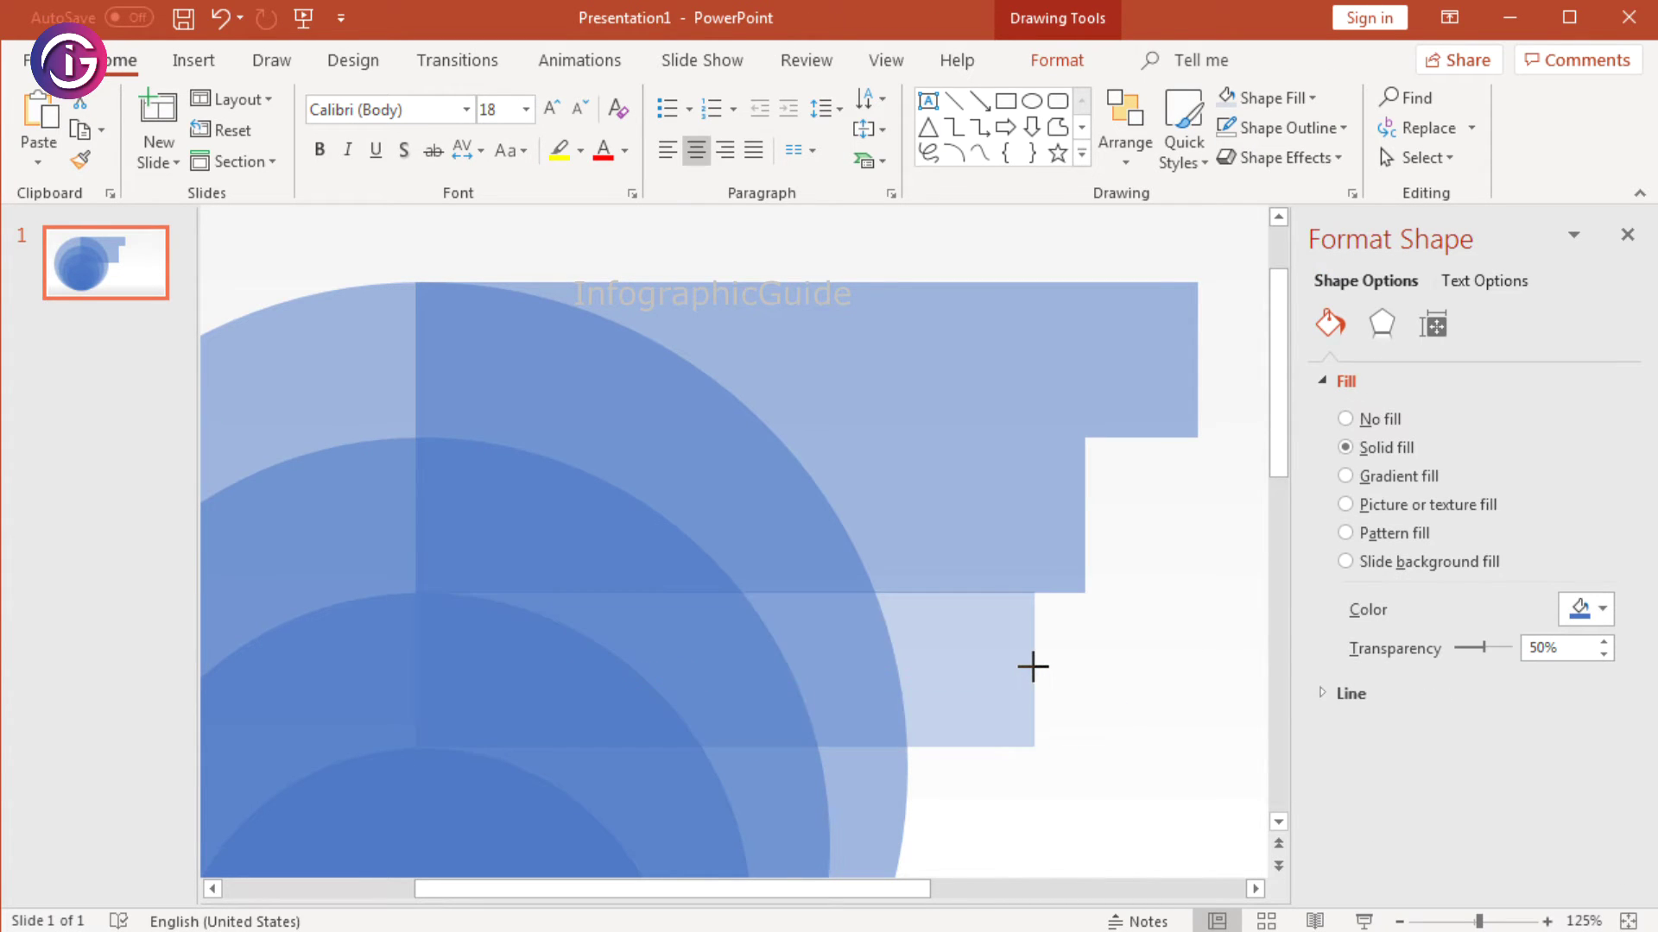
pyautogui.click(976, 653)
pyautogui.click(1122, 674)
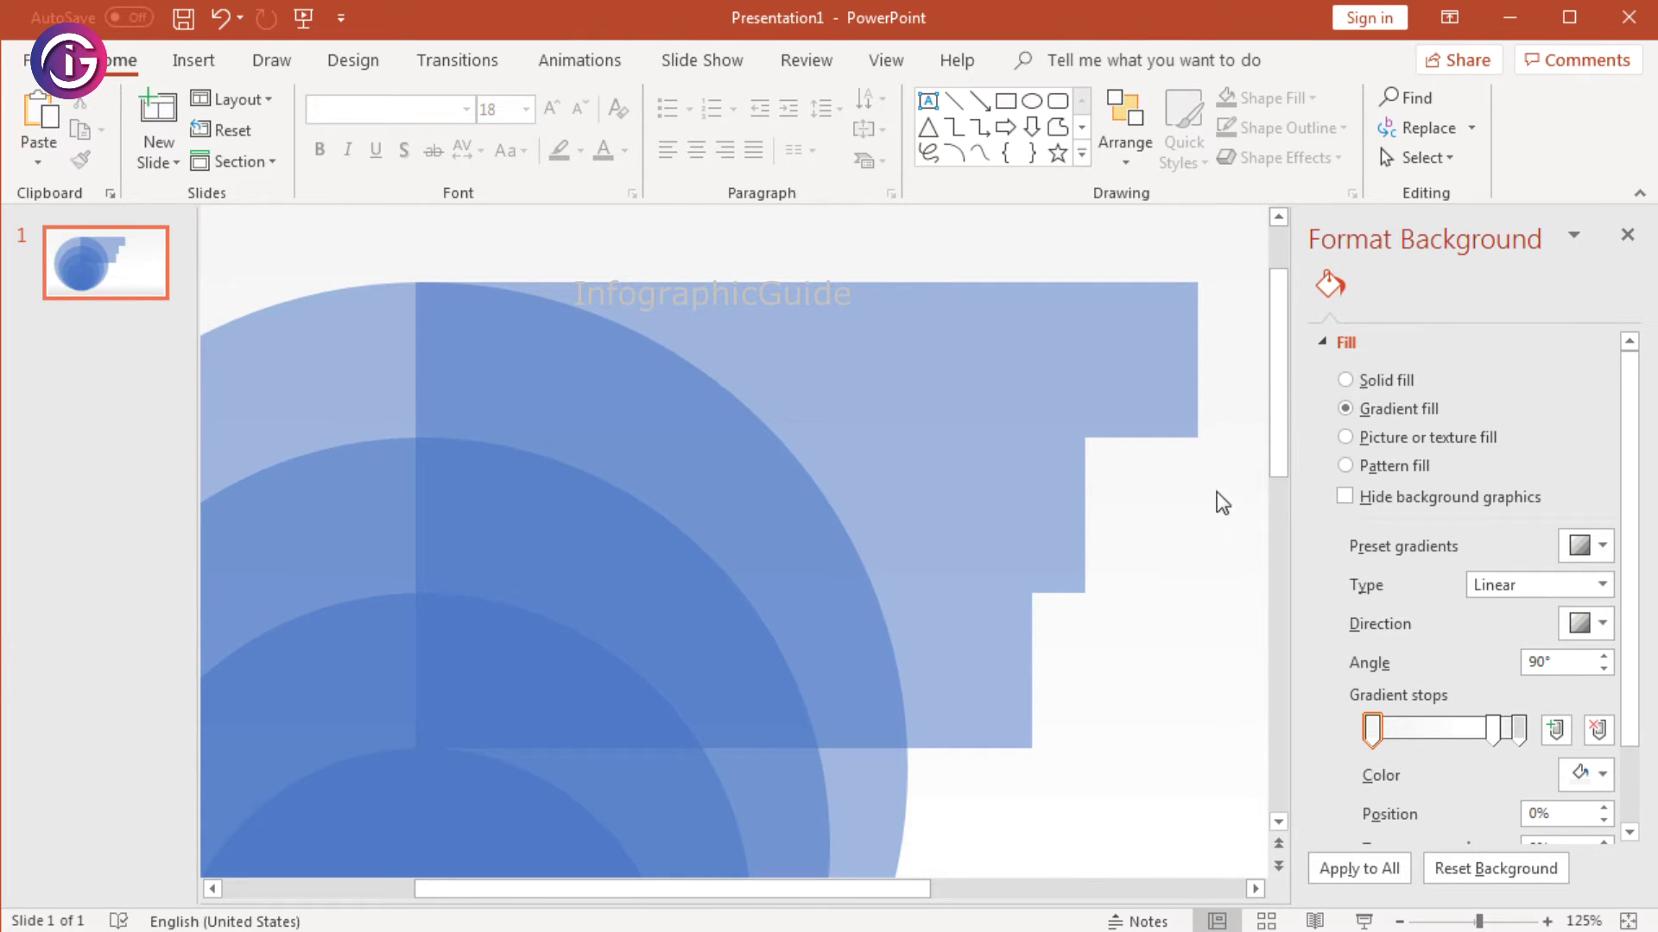
pyautogui.moveTo(1274, 464); pyautogui.dragTo(1278, 557)
# Step: Shorten the middle bar, then paste a fourth copy at the bottom and shorten it most
pyautogui.click(1008, 521)
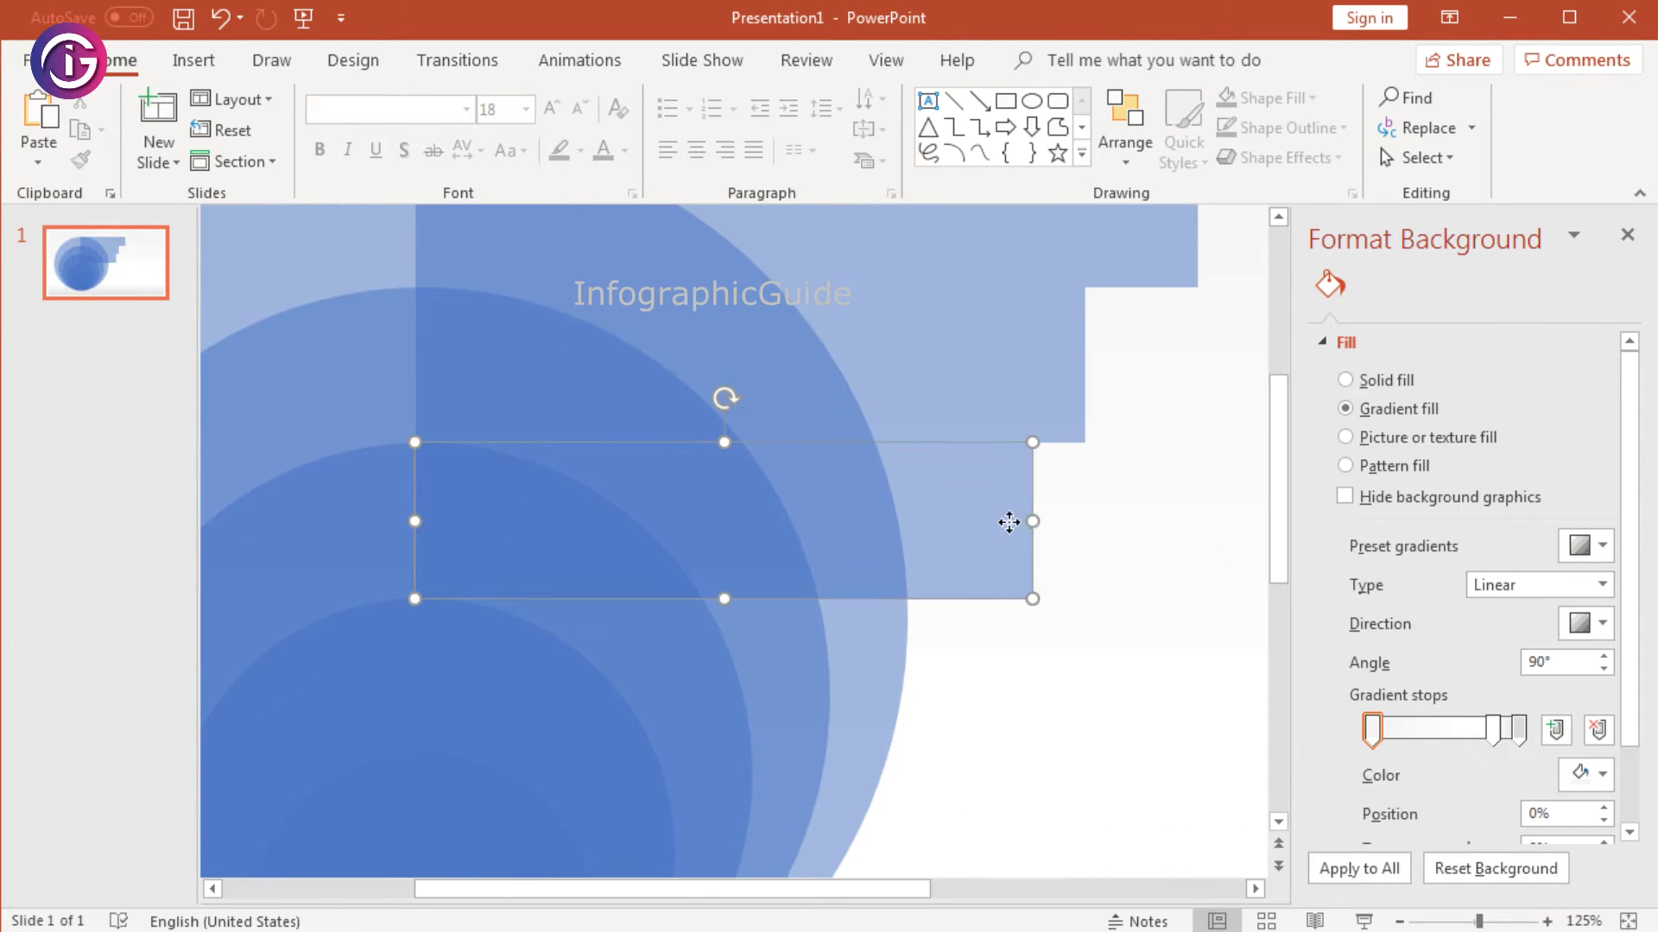
pyautogui.moveTo(1033, 522); pyautogui.dragTo(986, 522)
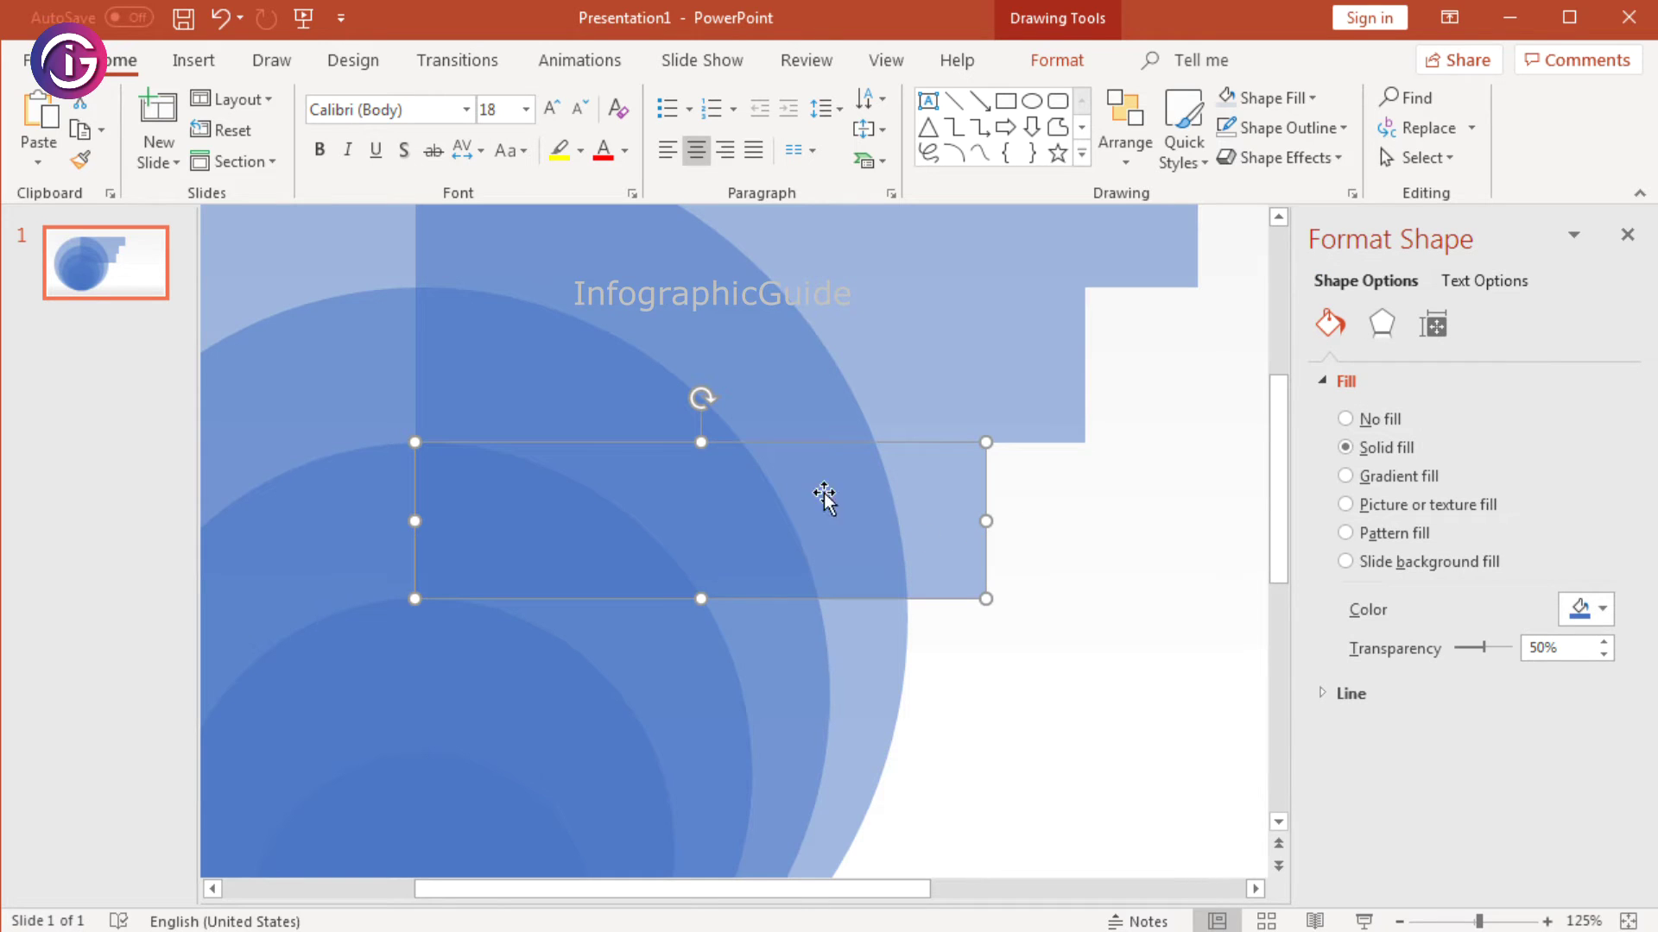
pyautogui.rightClick(921, 498)
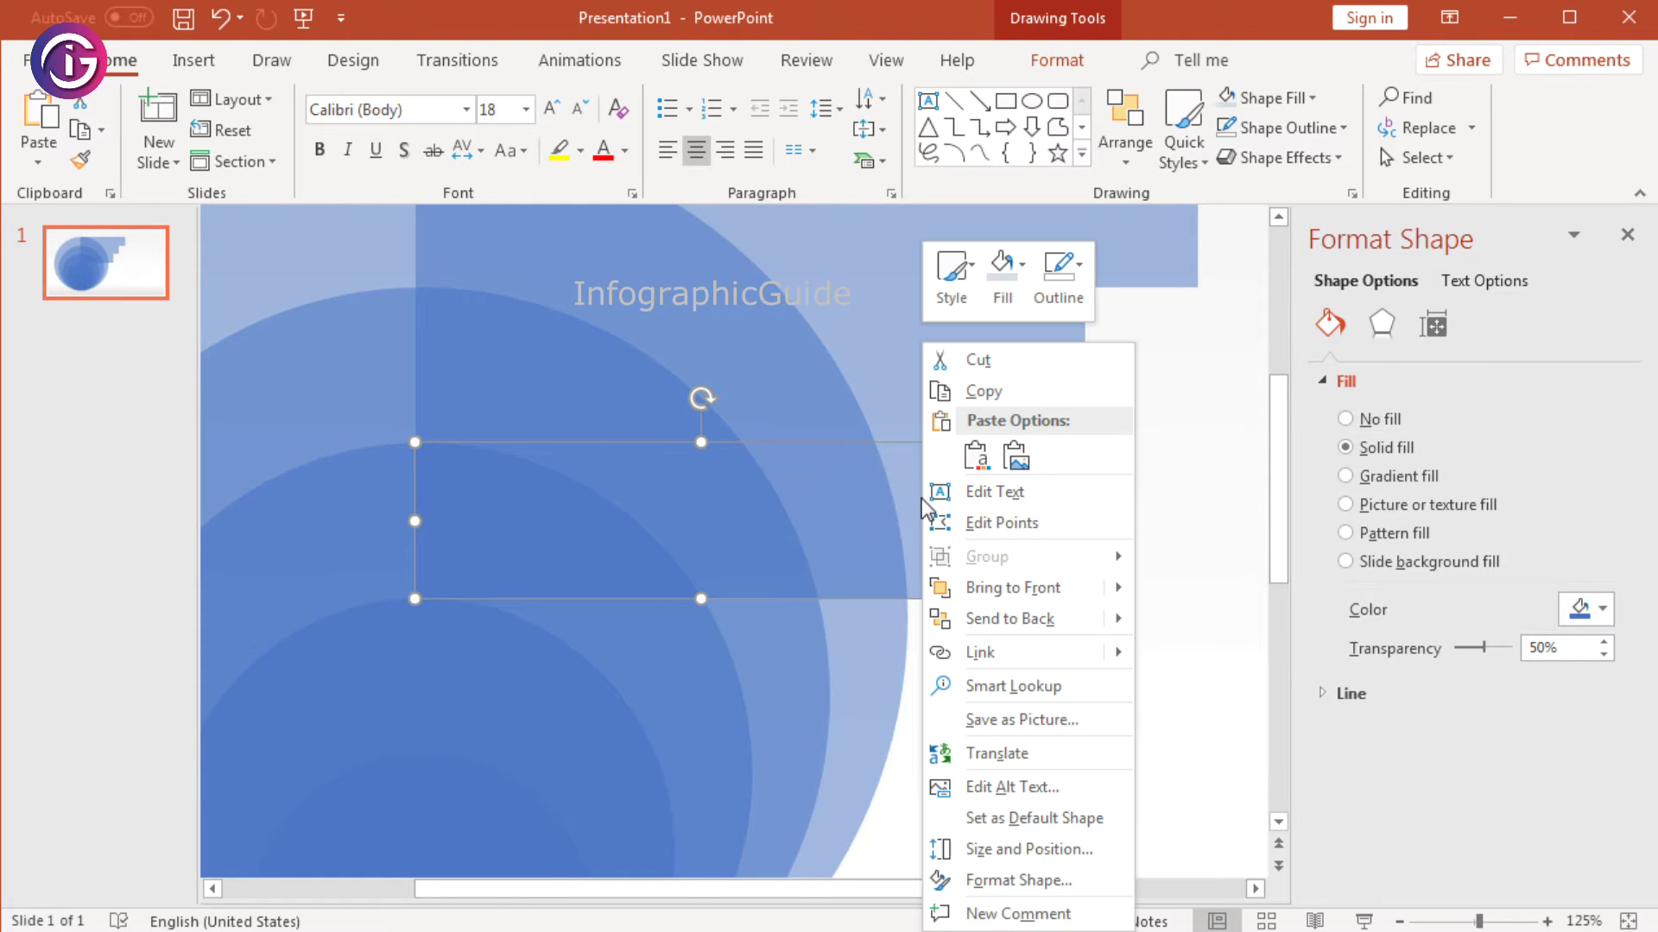
pyautogui.click(965, 389)
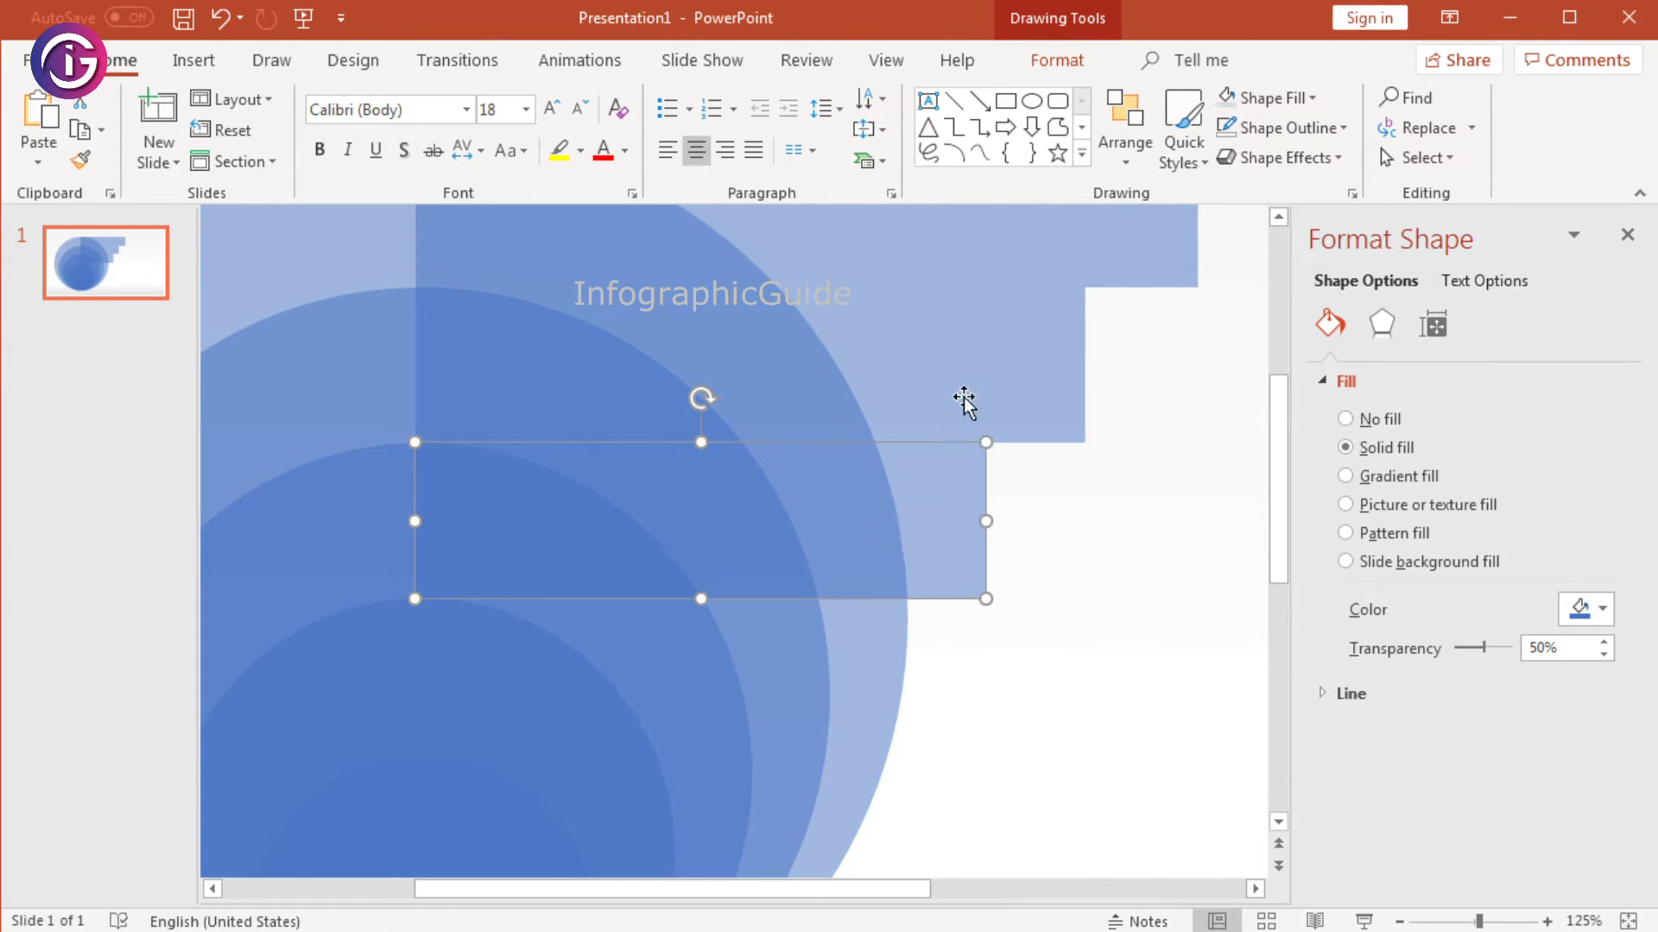
pyautogui.rightClick(927, 504)
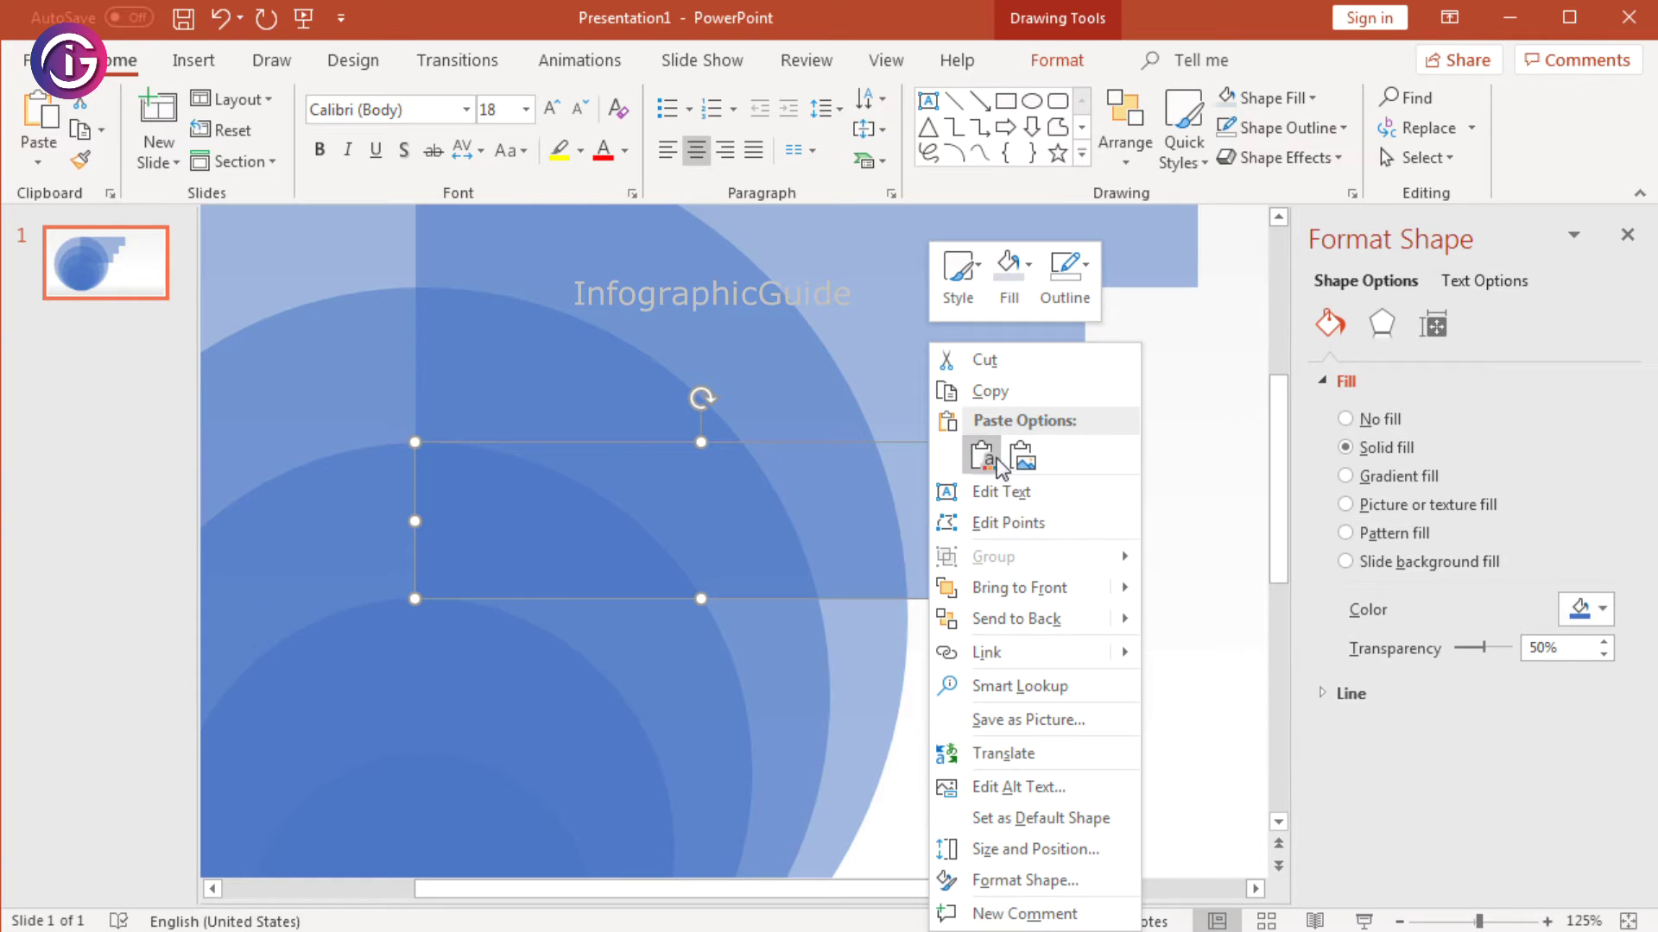
pyautogui.click(986, 459)
pyautogui.moveTo(989, 609); pyautogui.dragTo(955, 744)
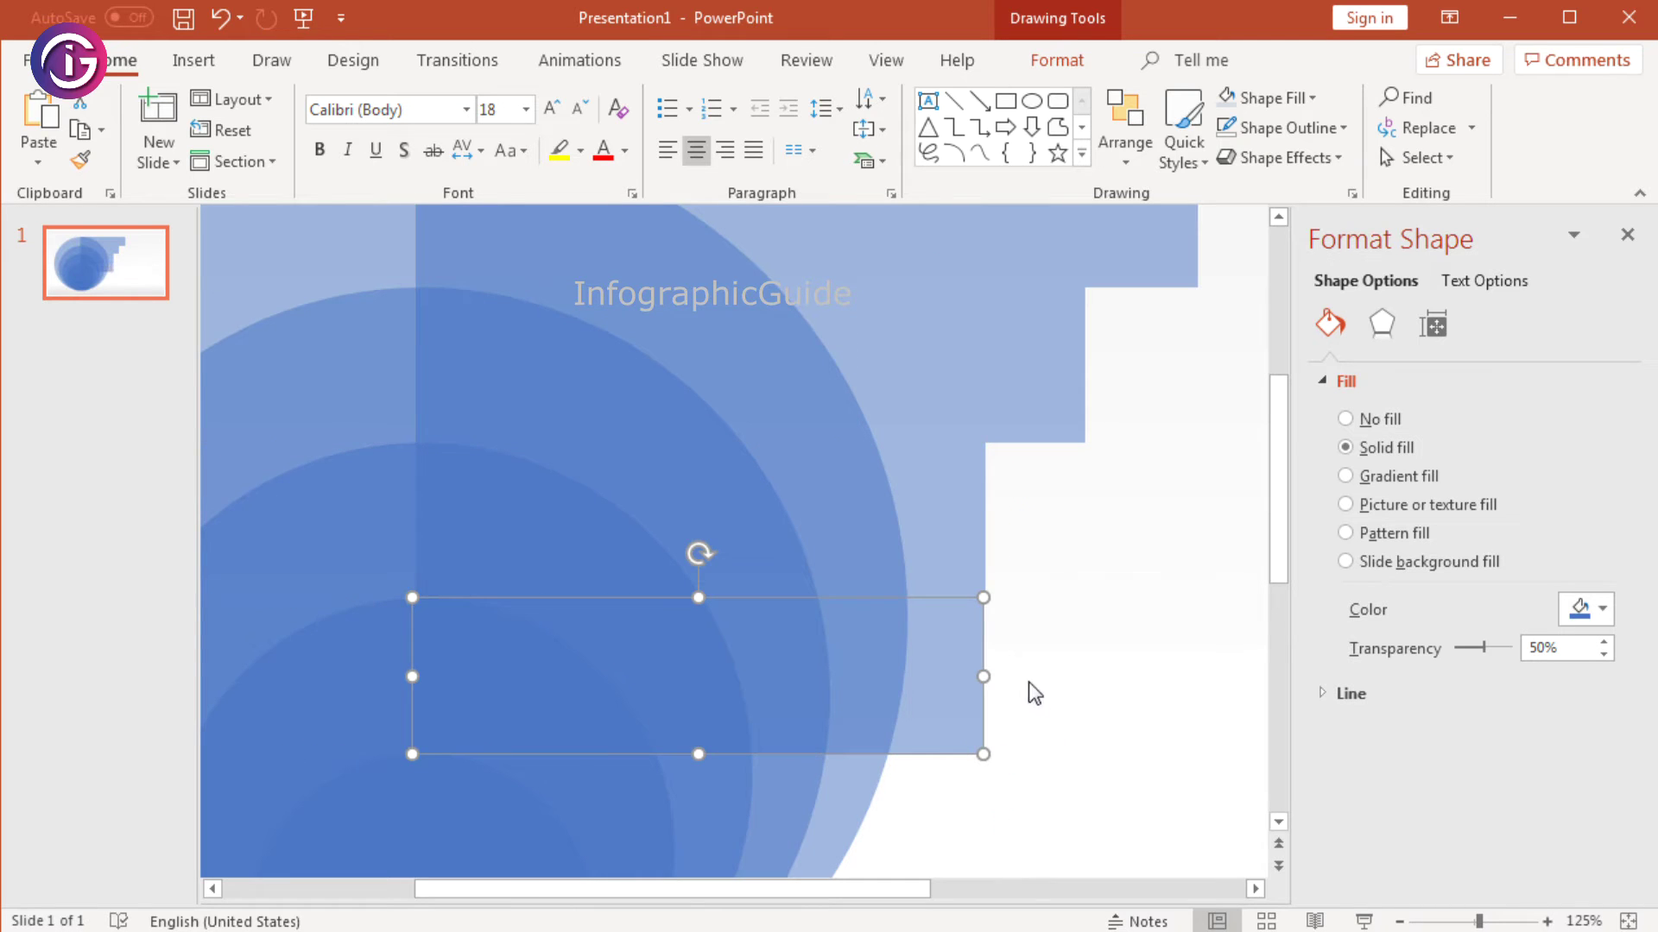
pyautogui.moveTo(989, 674); pyautogui.dragTo(950, 674)
pyautogui.click(1010, 703)
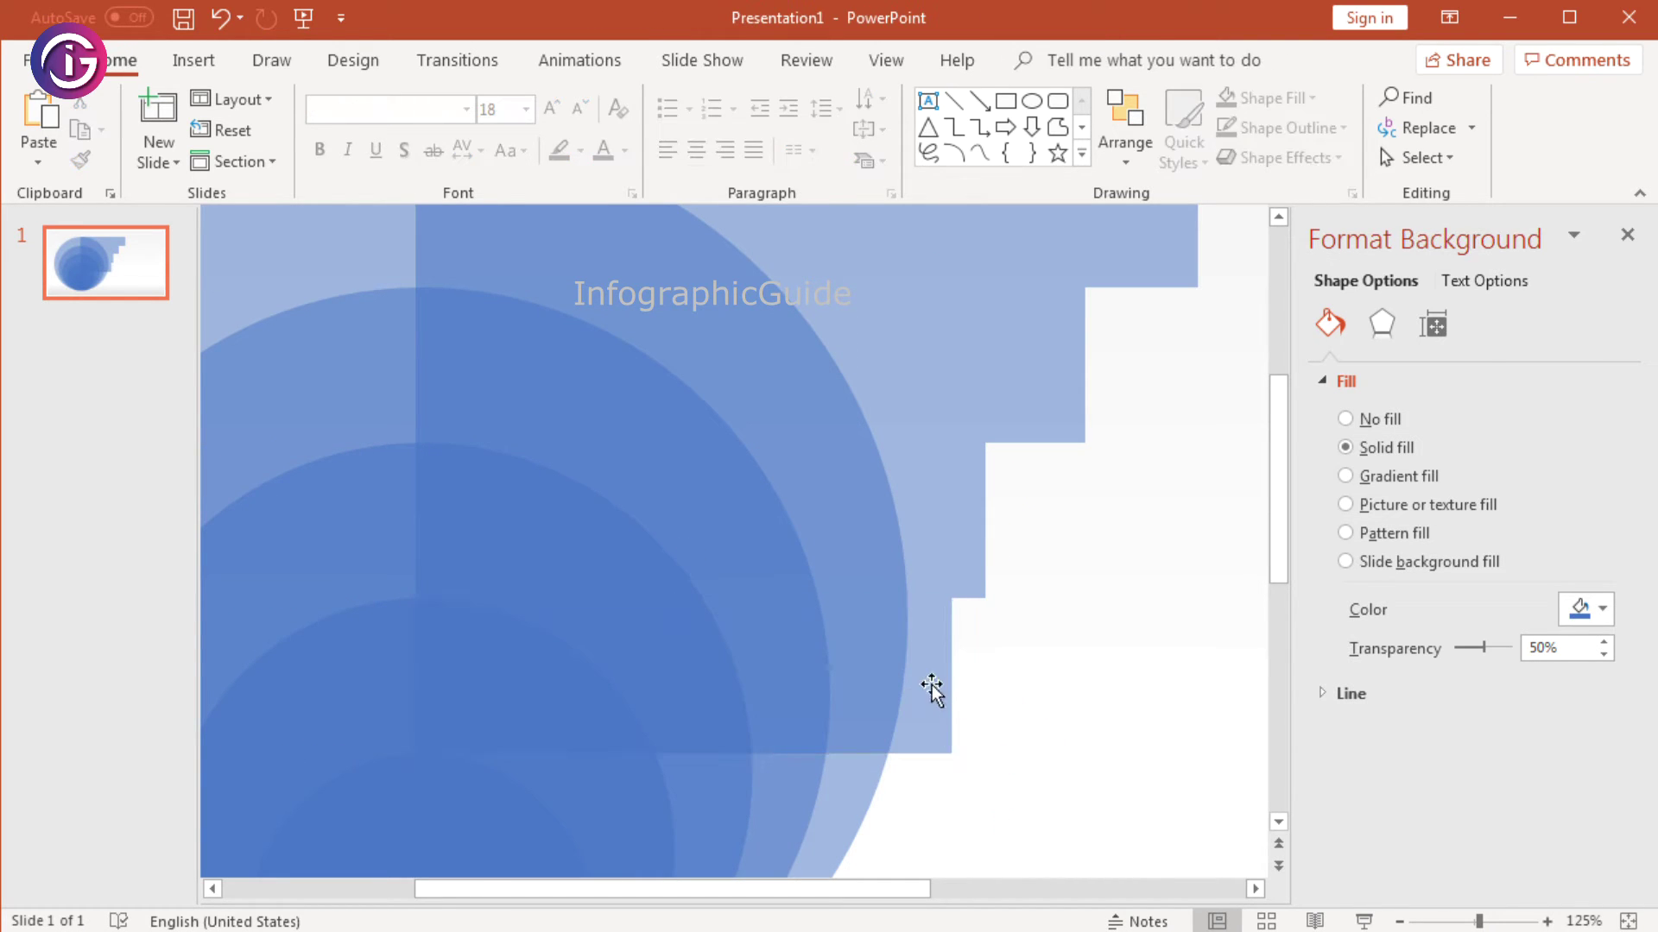
pyautogui.moveTo(951, 675); pyautogui.dragTo(933, 675)
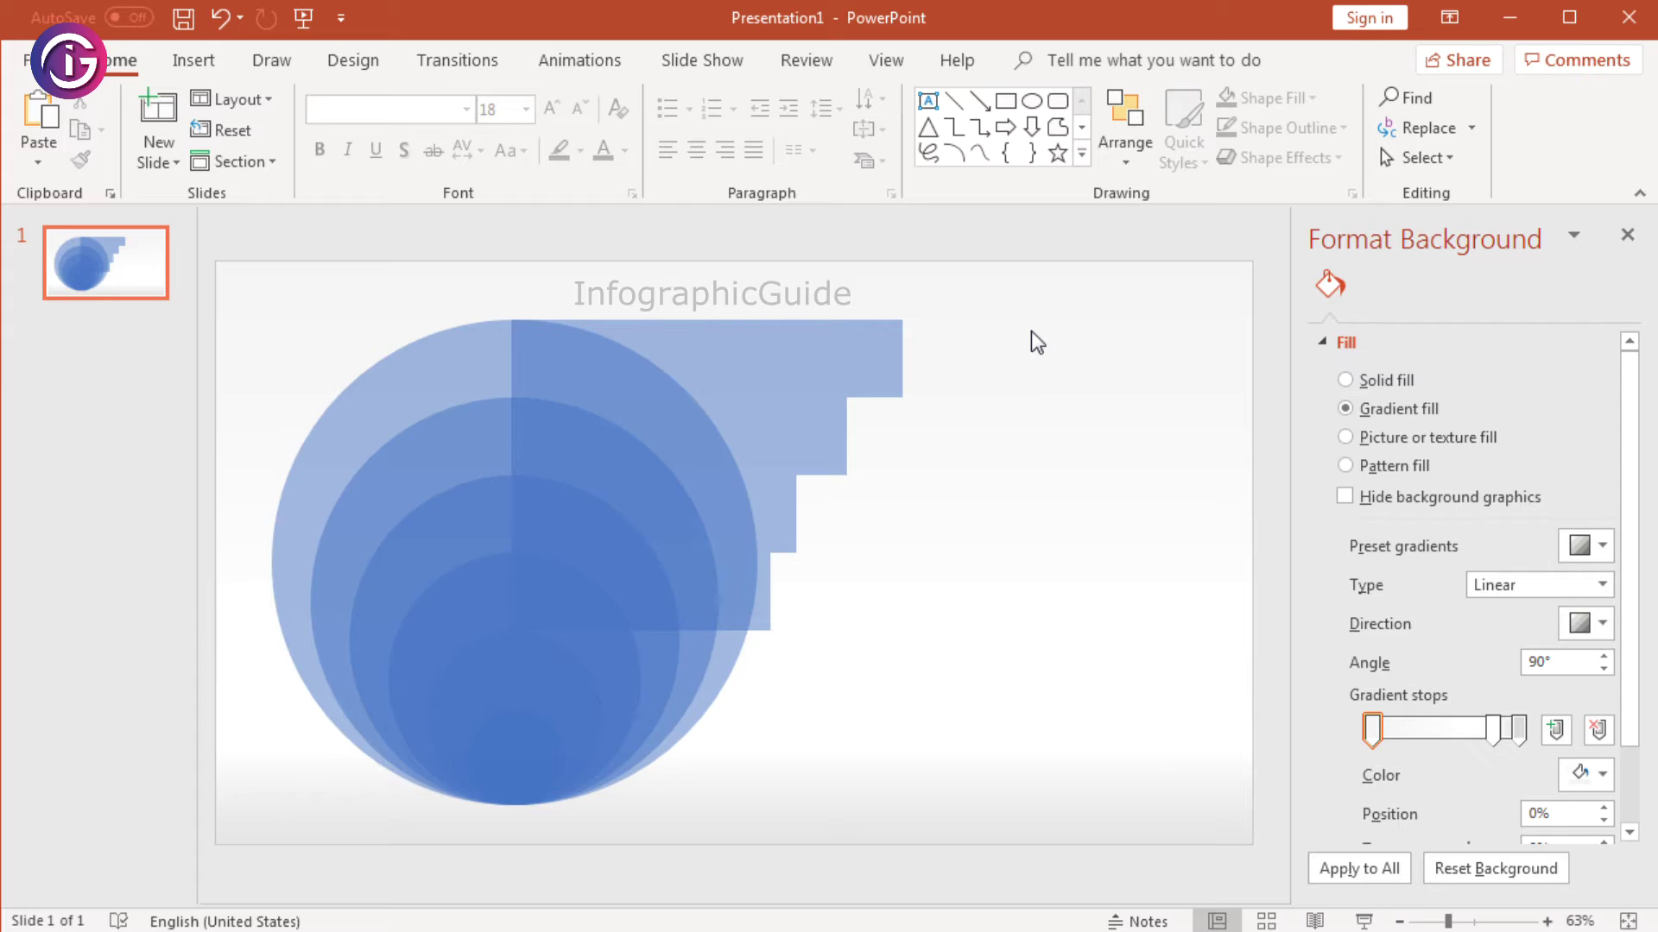
# Step: Duplicate the bottom bar downward and shorten the copy into the lowest, fifth tier
pyautogui.moveTo(1033, 338); pyautogui.dragTo(173, 873)
pyautogui.click(638, 394)
pyautogui.moveTo(637, 393); pyautogui.dragTo(652, 535)
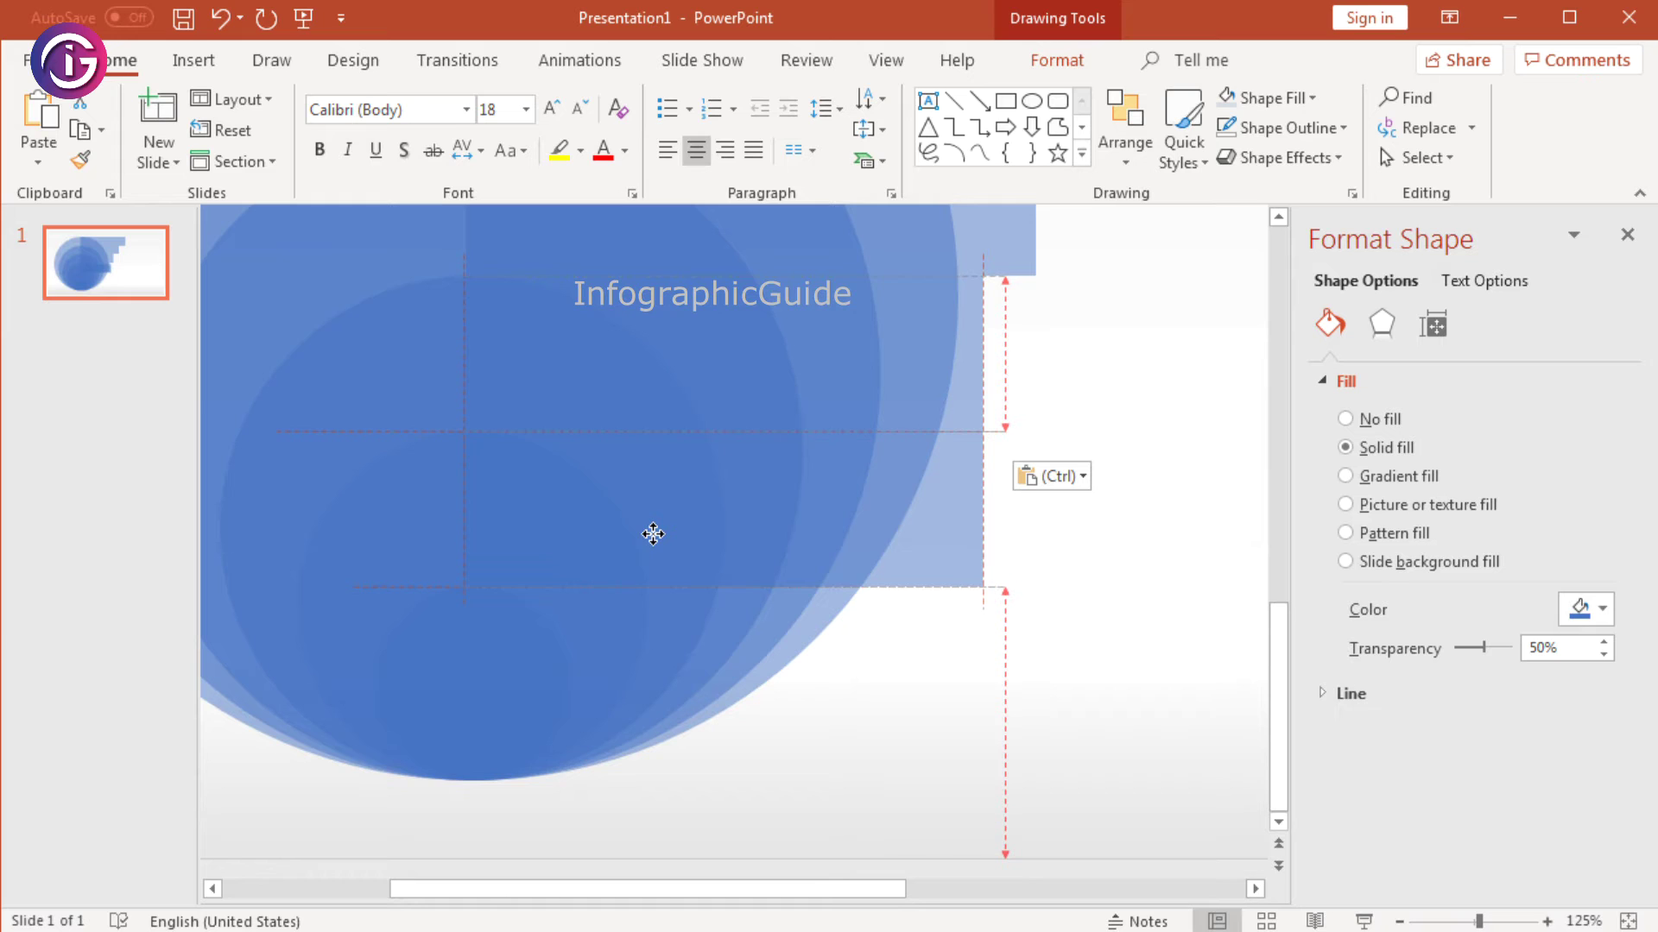
pyautogui.moveTo(653, 534); pyautogui.dragTo(649, 537)
pyautogui.click(1063, 509)
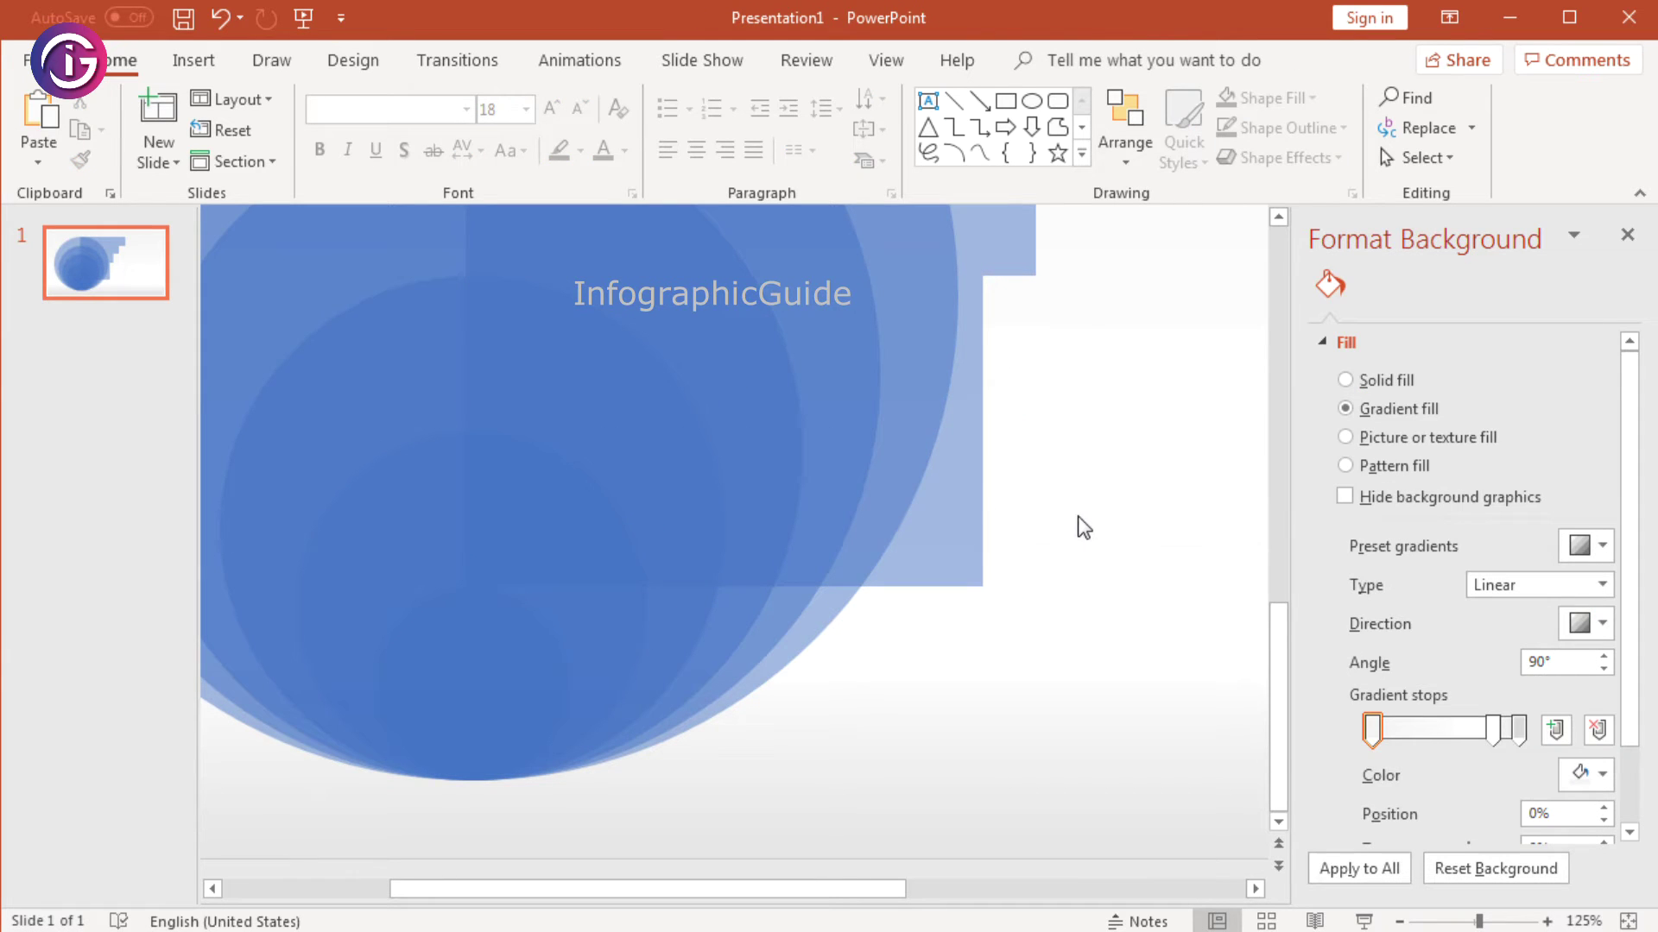
pyautogui.click(959, 500)
pyautogui.moveTo(984, 510); pyautogui.dragTo(960, 509)
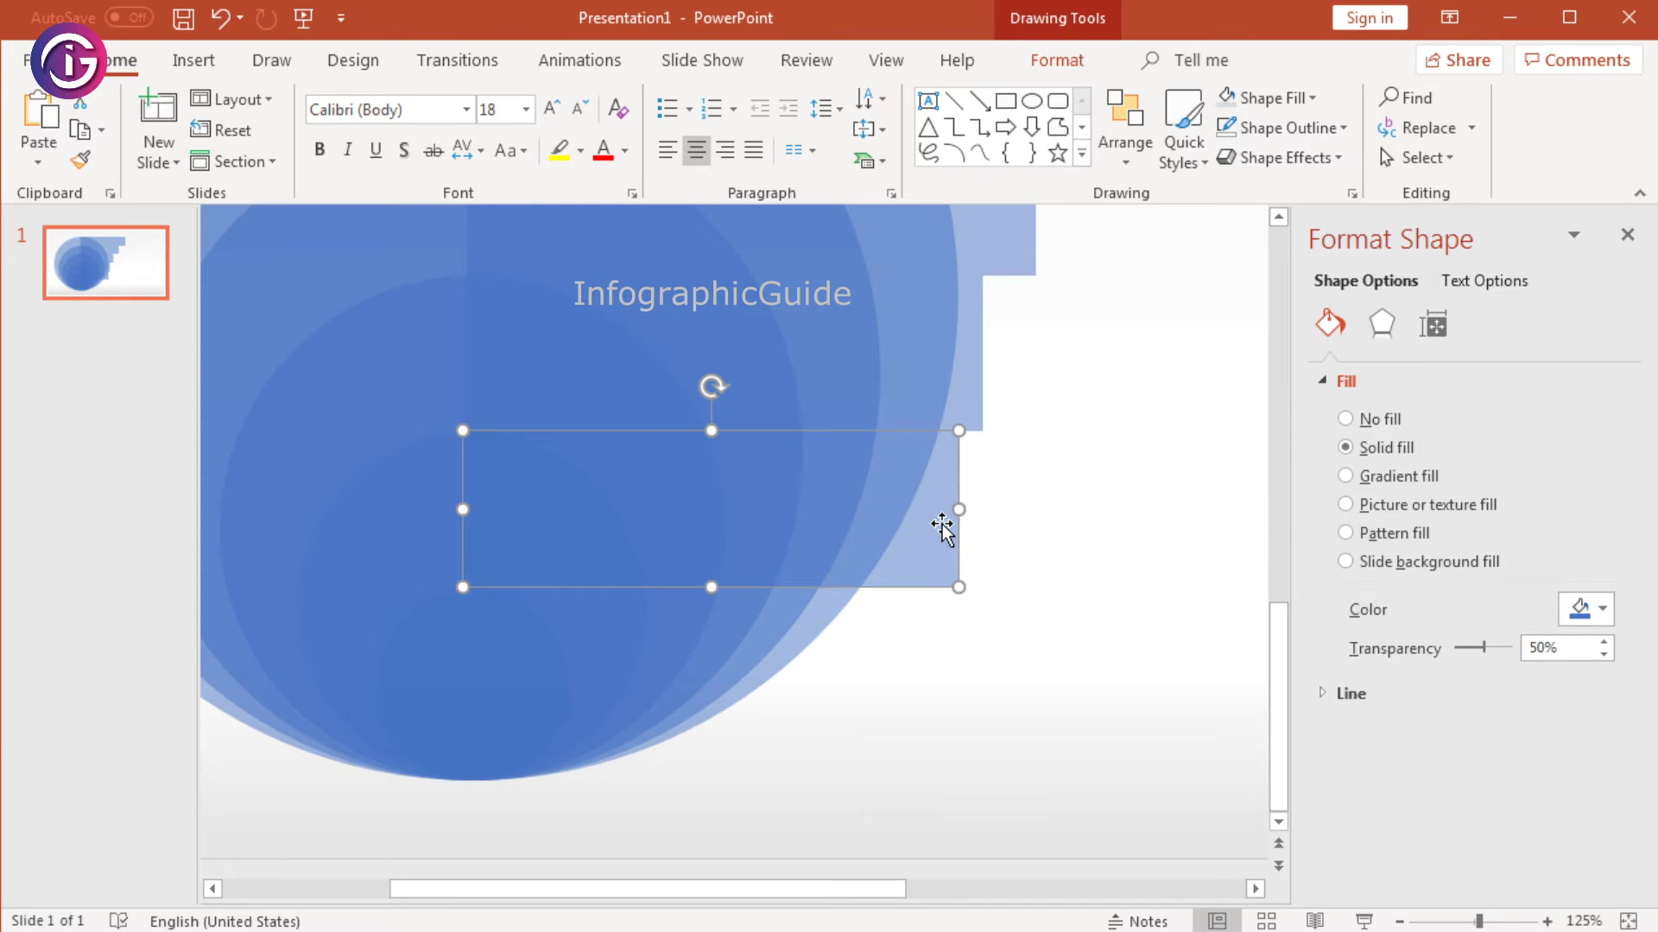
# Step: Bring the new bar to the front, zoom out, and marquee-select all circles and bars
pyautogui.rightClick(942, 528)
pyautogui.click(1037, 587)
pyautogui.click(1079, 563)
pyautogui.scroll(-5, 1079, 563)
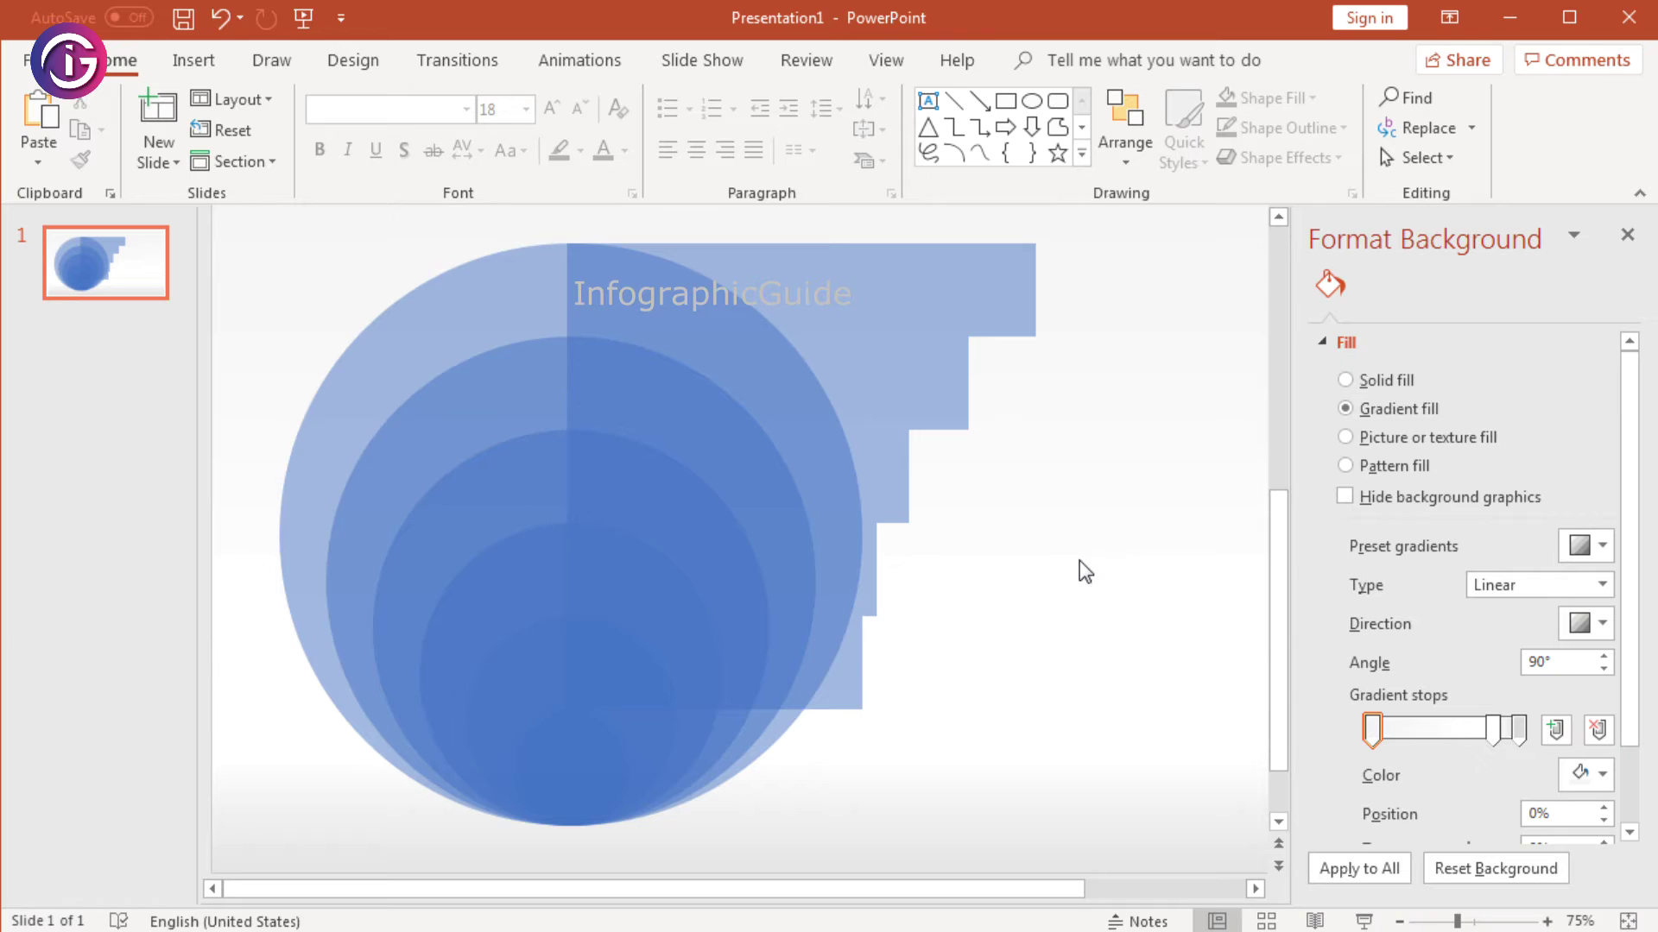
pyautogui.scroll(-1, 1079, 563)
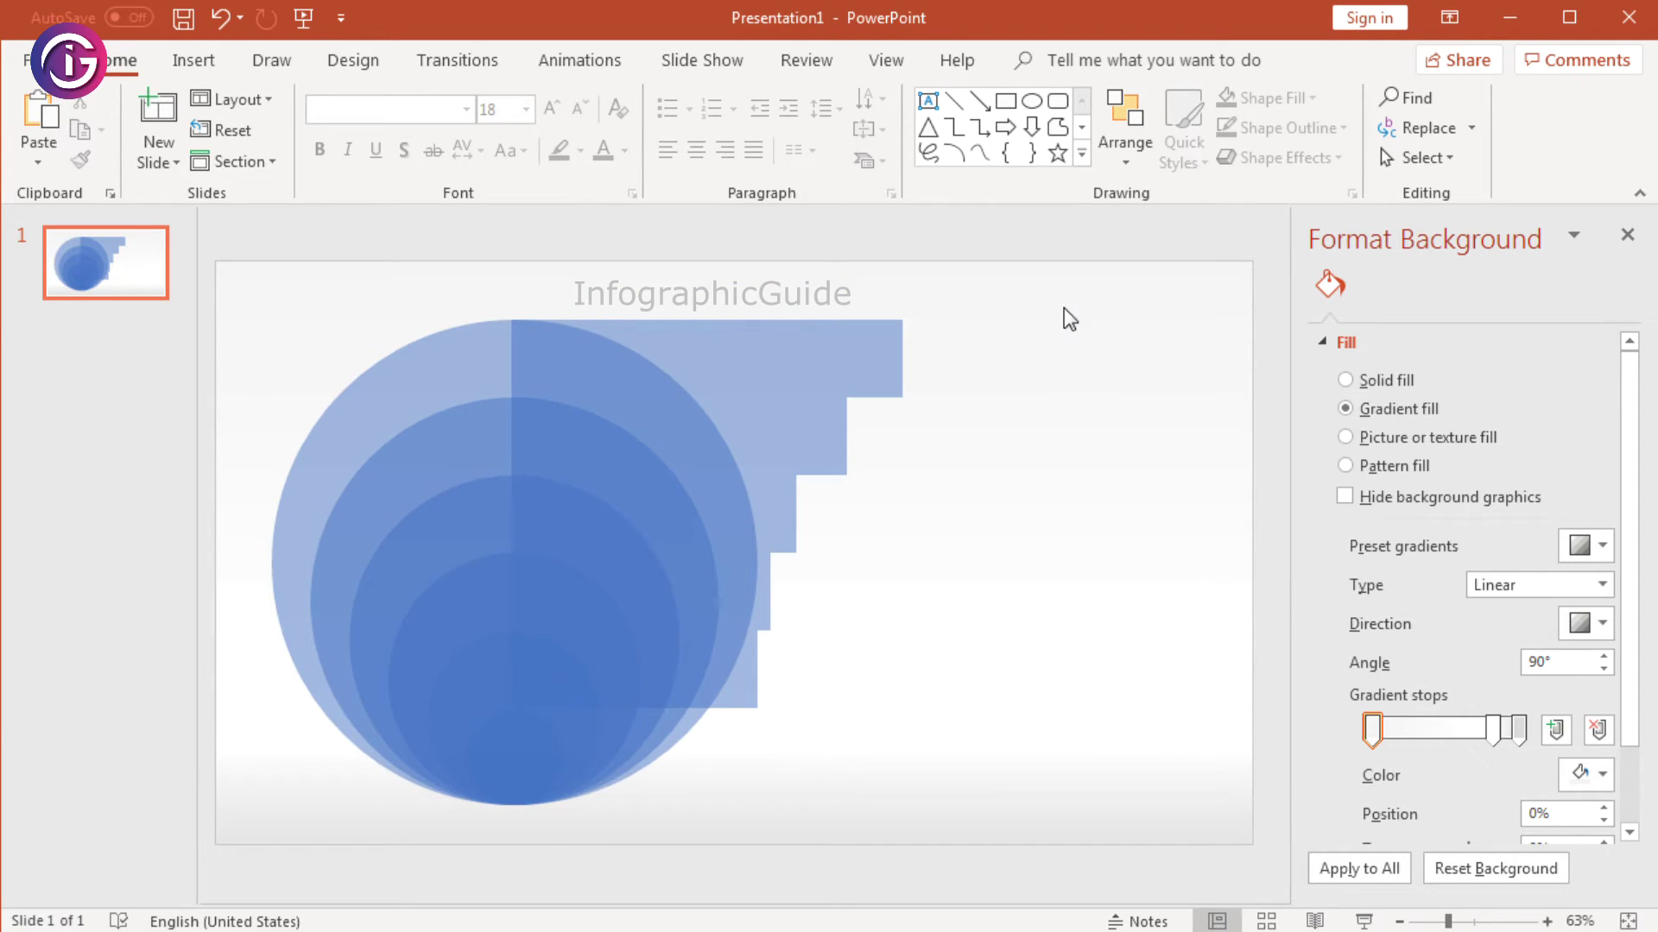
pyautogui.moveTo(1067, 308); pyautogui.dragTo(215, 883)
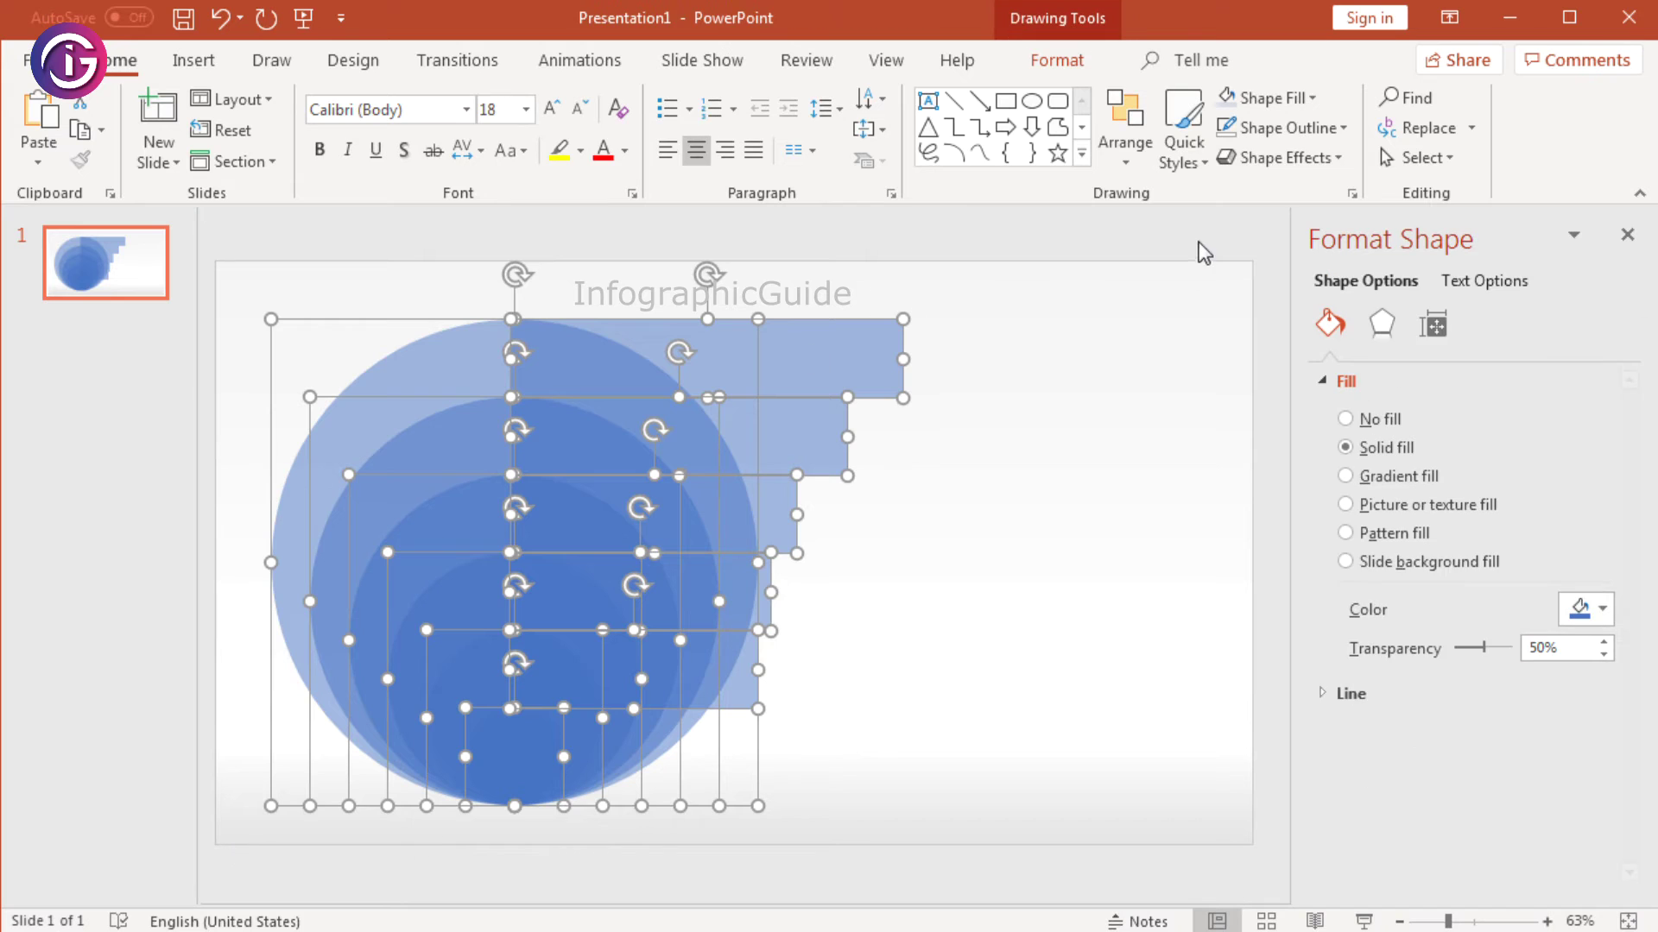
# Step: Select all five stepped bars and drag them right, clear of the nested circles
pyautogui.click(1194, 251)
pyautogui.click(755, 677)
pyautogui.keyDown('shift'); pyautogui.click(769, 604); pyautogui.keyUp('shift')
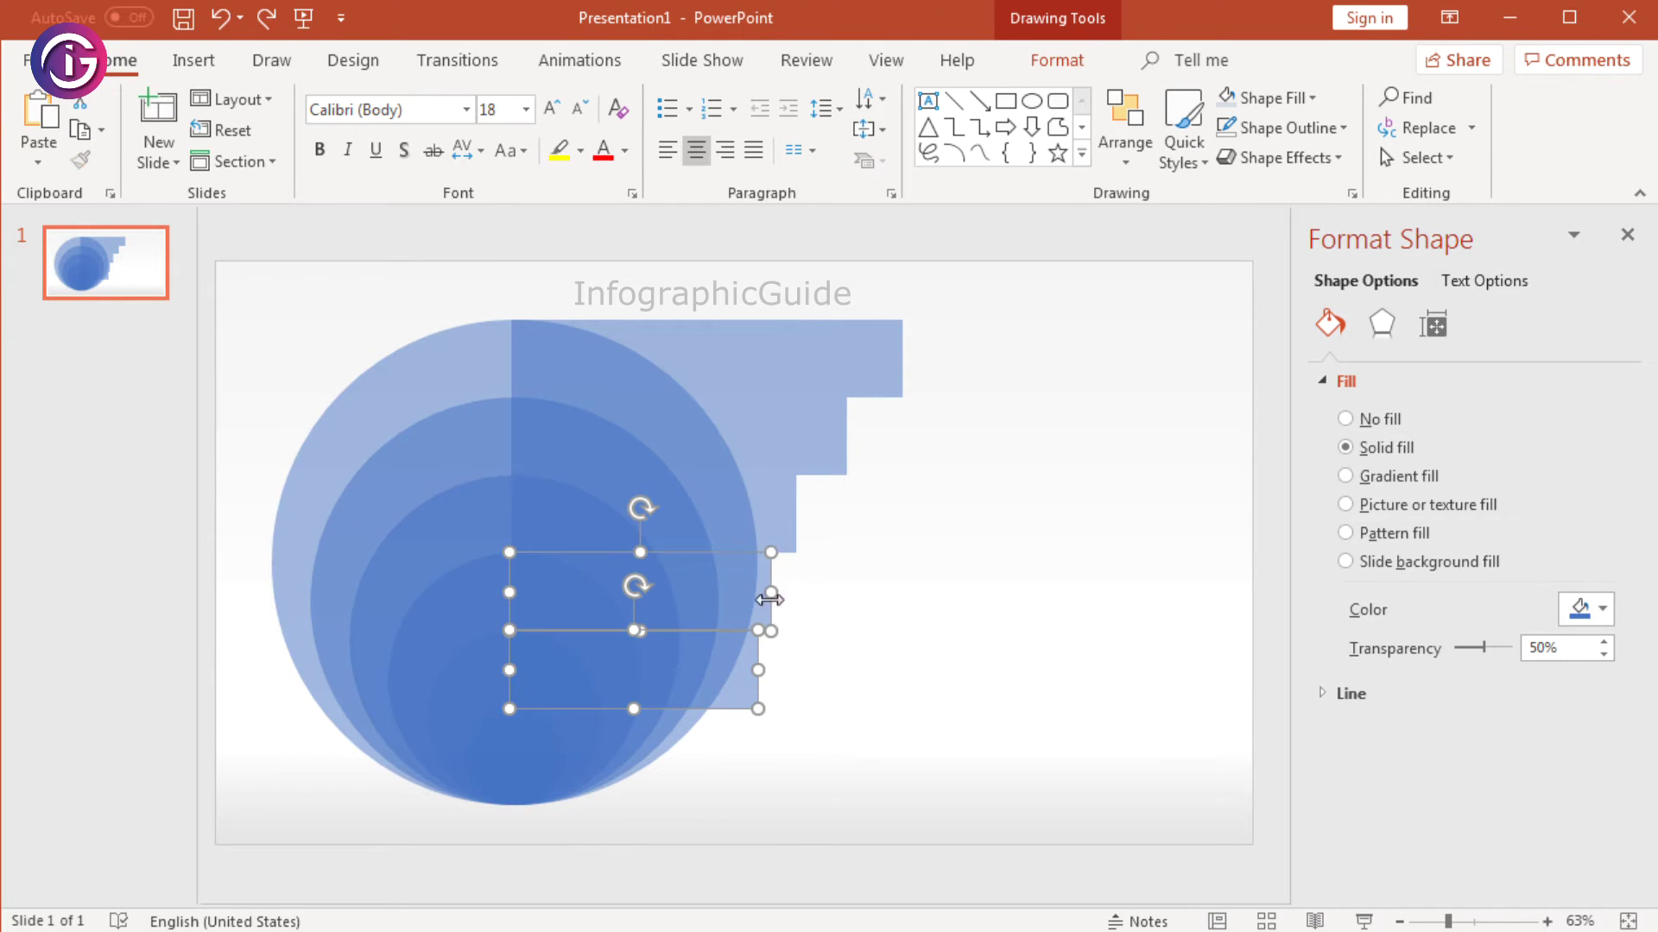
pyautogui.keyDown('shift'); pyautogui.click(786, 522); pyautogui.keyUp('shift')
pyautogui.keyDown('shift'); pyautogui.click(824, 440); pyautogui.keyUp('shift')
pyautogui.keyDown('shift'); pyautogui.click(833, 380); pyautogui.keyUp('shift')
pyautogui.moveTo(796, 455); pyautogui.dragTo(1061, 466)
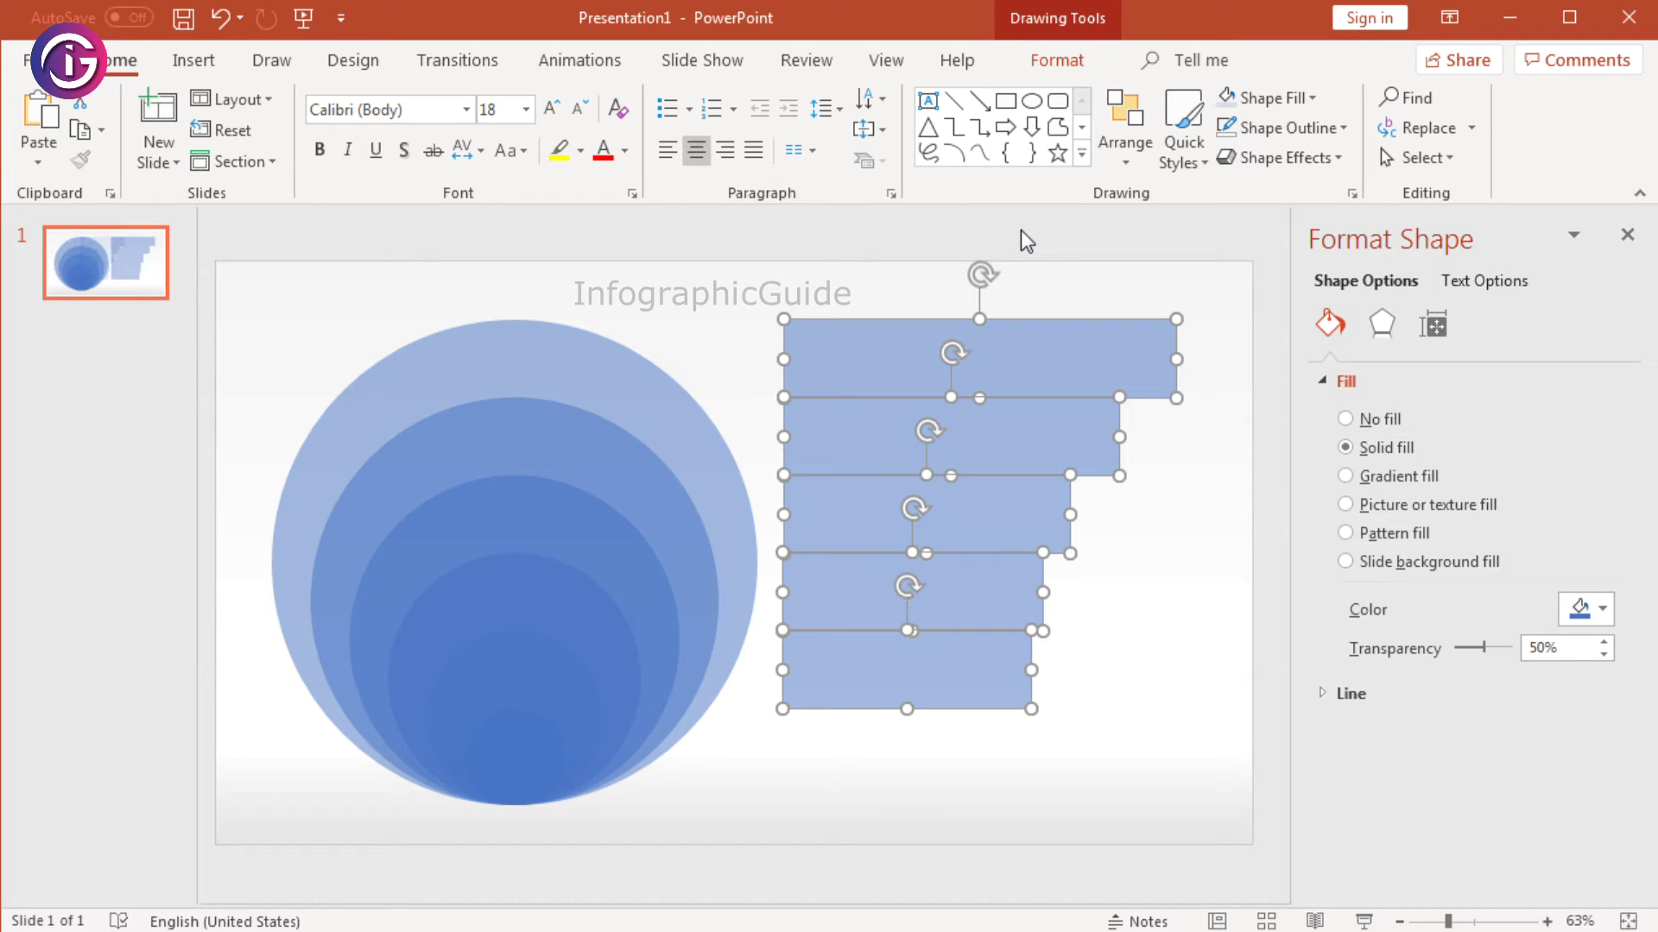
pyautogui.click(1022, 297)
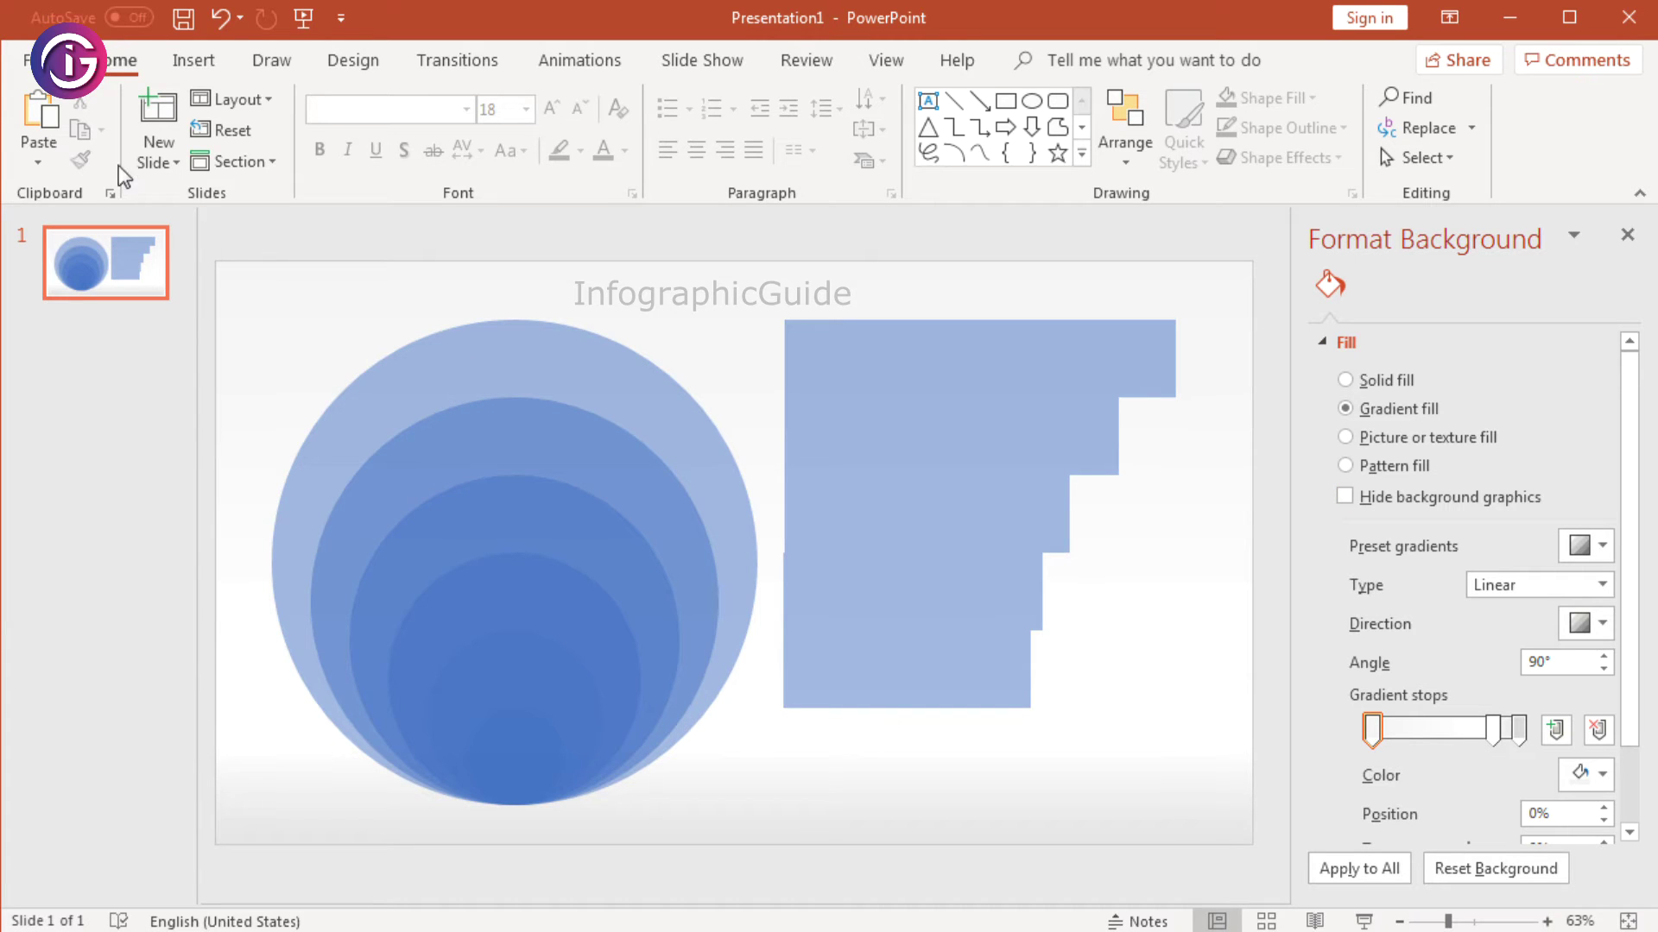
# Step: Draw a tall rectangle over the staircase's left side and set its outline to No Outline
pyautogui.click(191, 61)
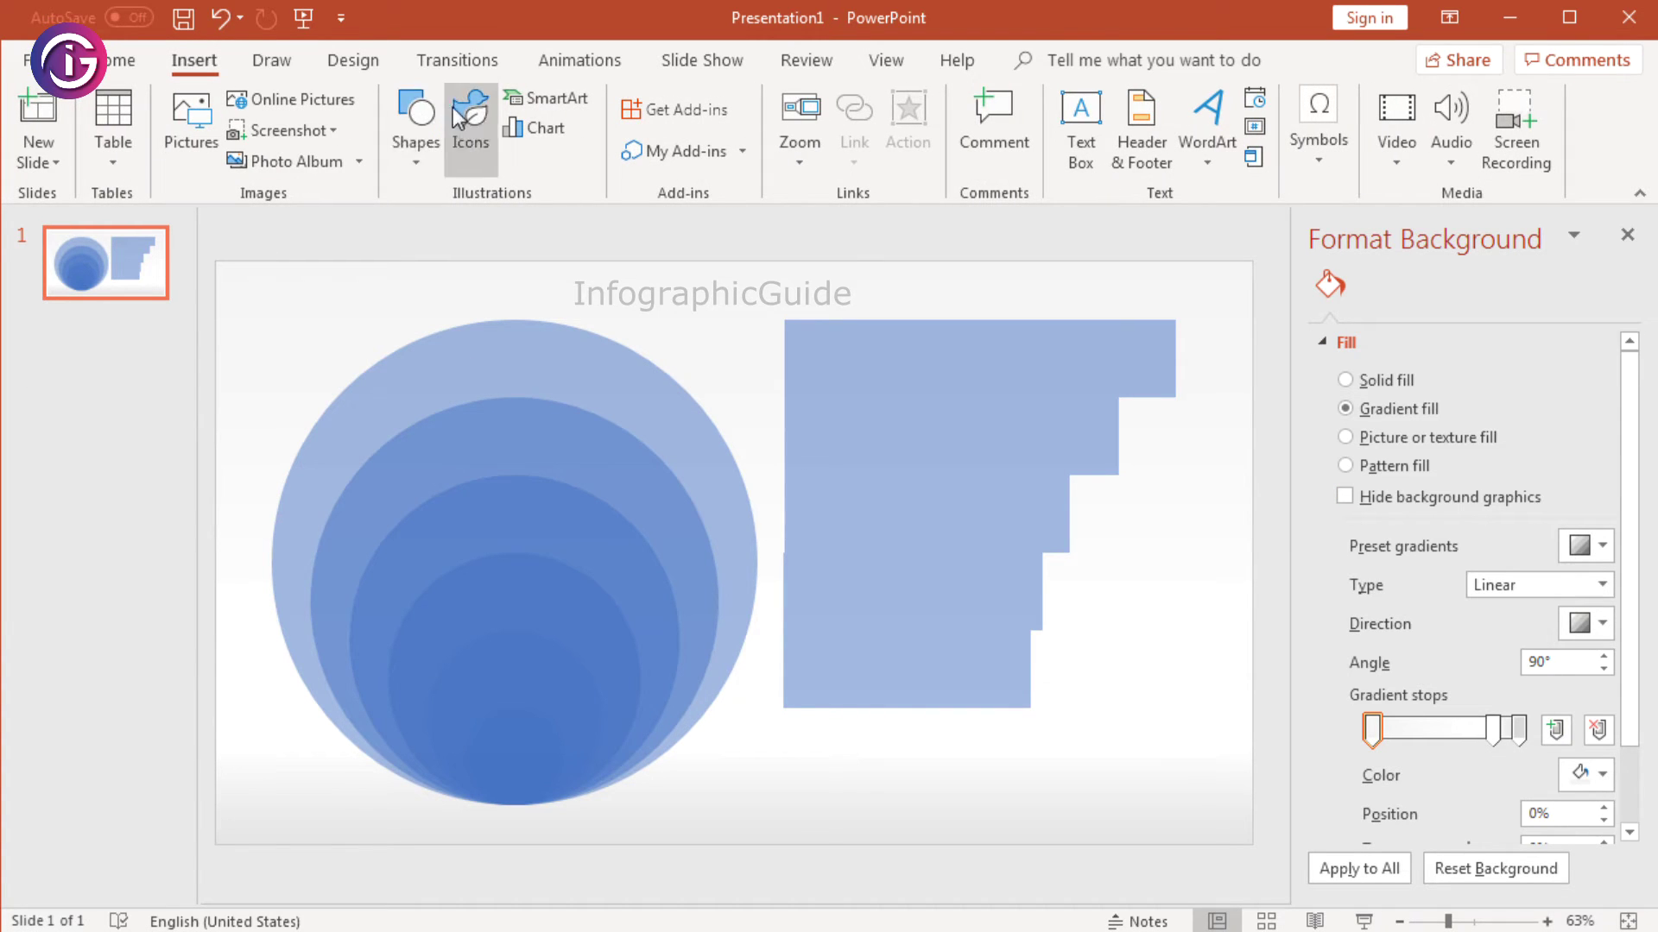
pyautogui.click(429, 128)
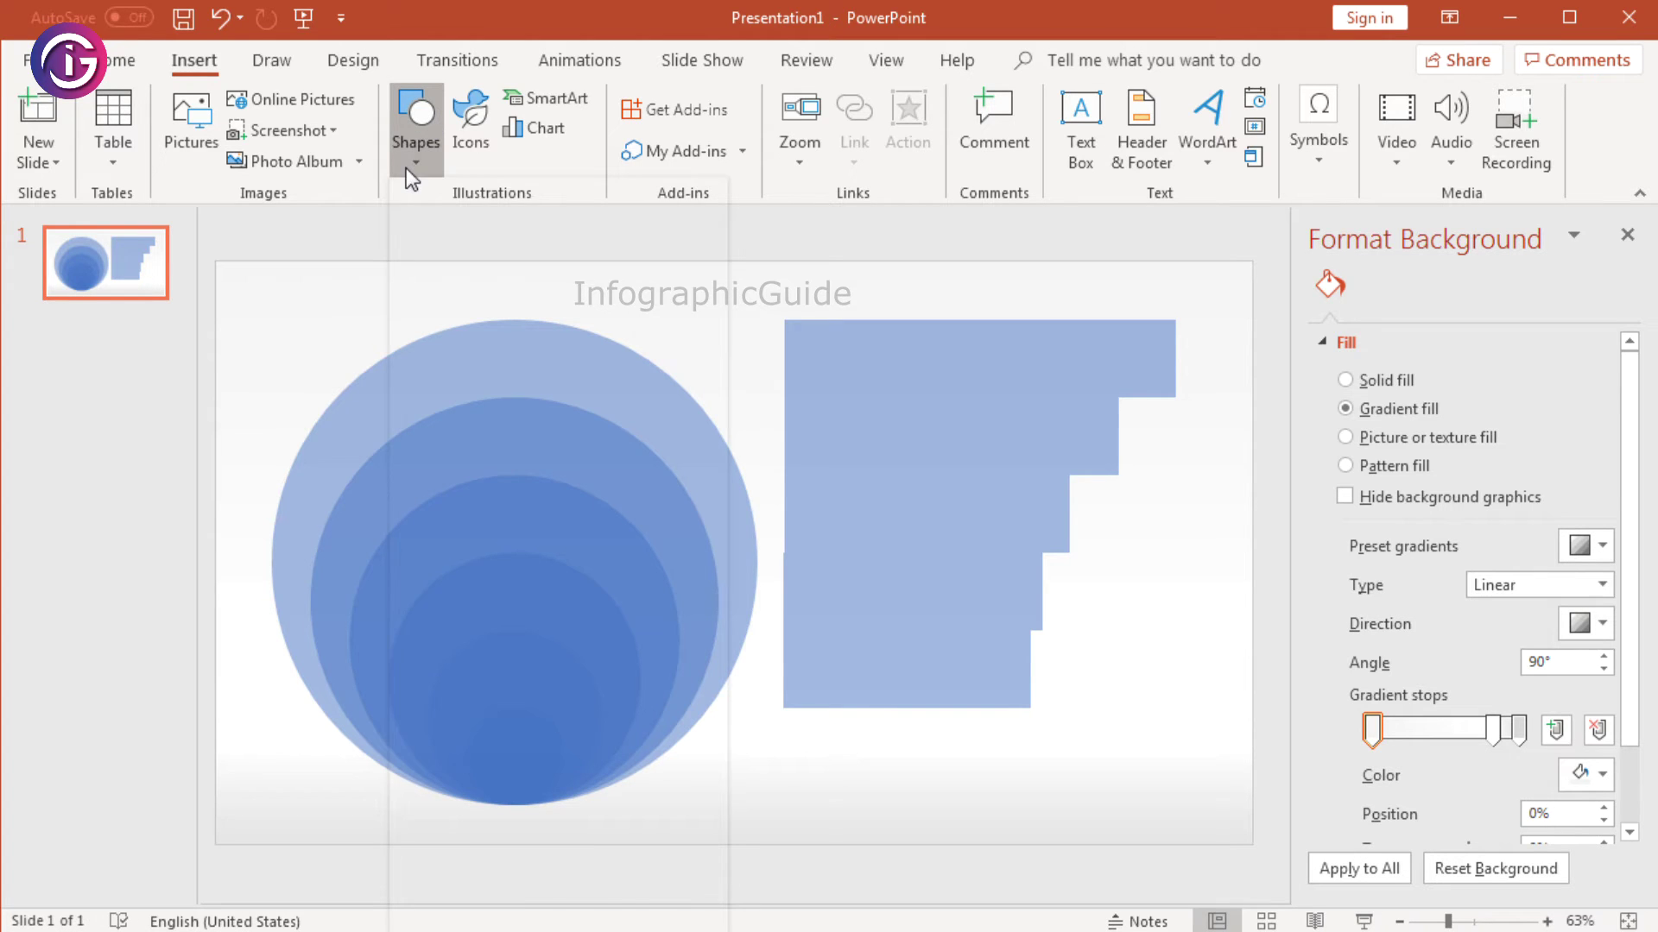
pyautogui.click(483, 223)
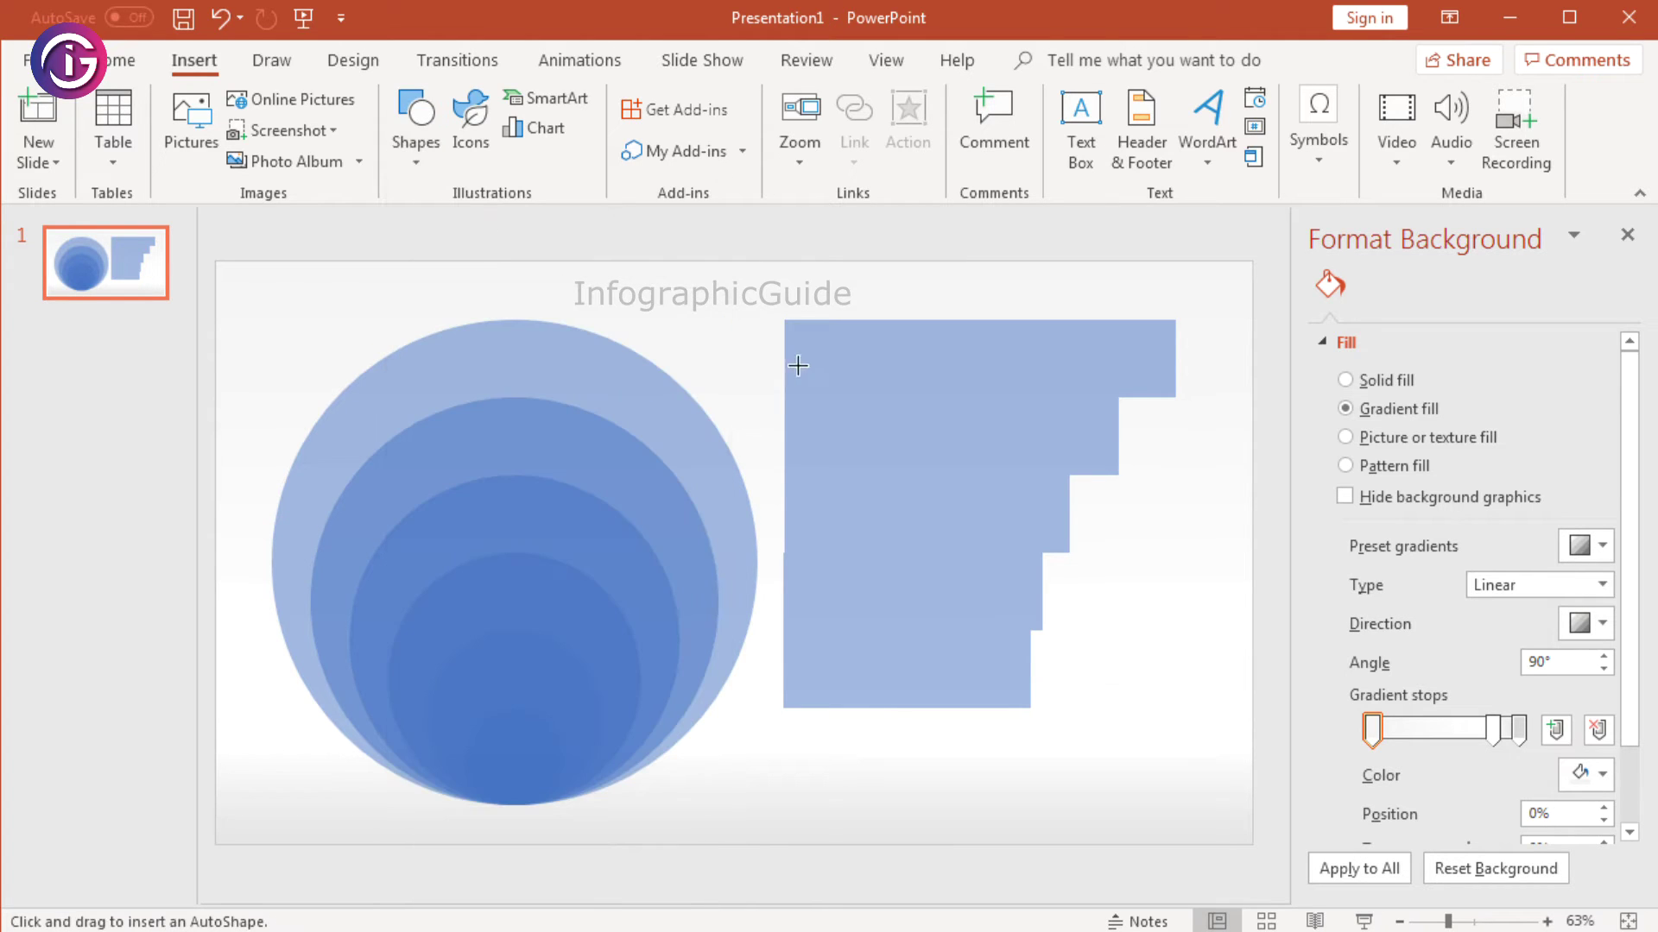
pyautogui.moveTo(784, 320); pyautogui.dragTo(946, 706)
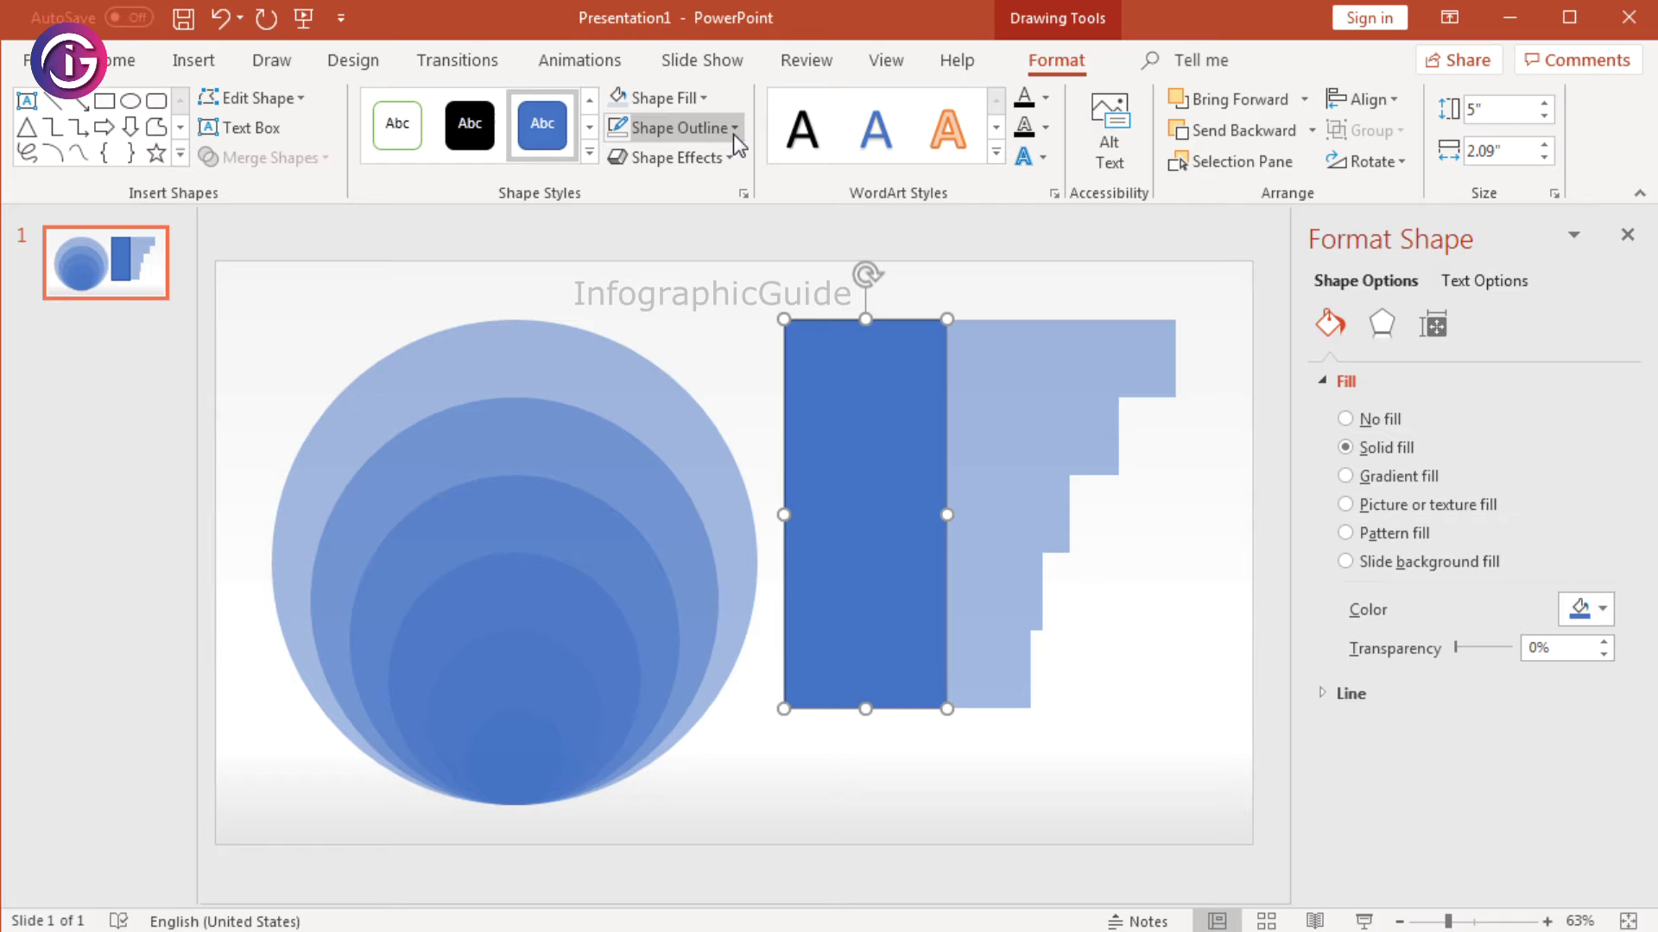
pyautogui.click(733, 132)
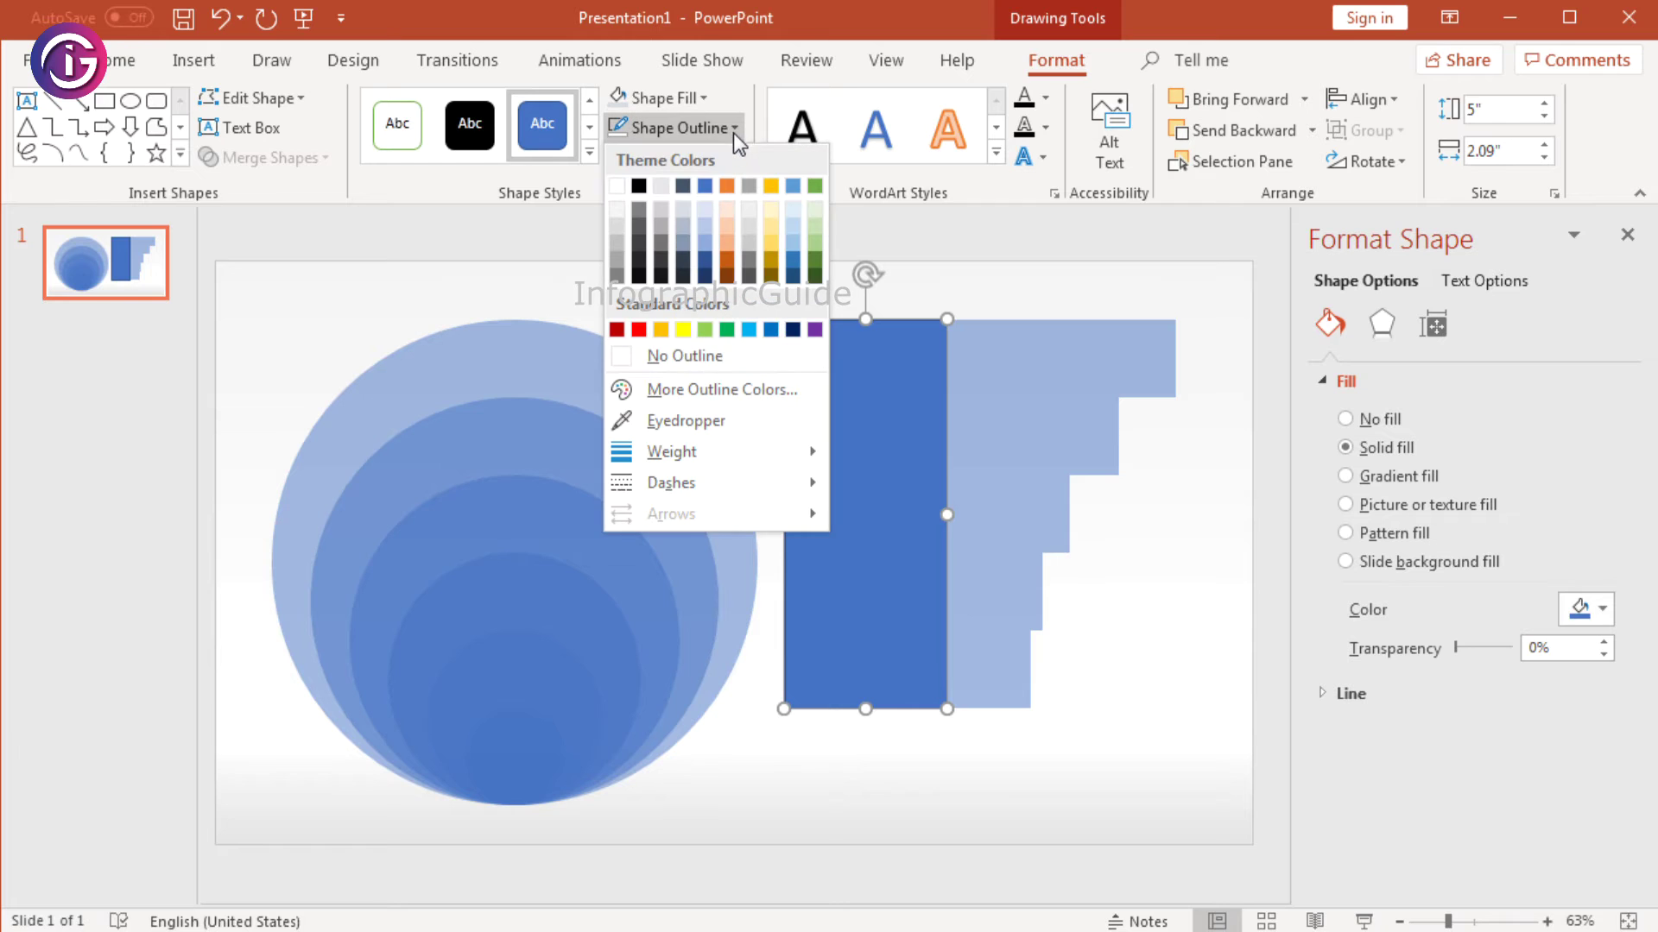
pyautogui.click(668, 356)
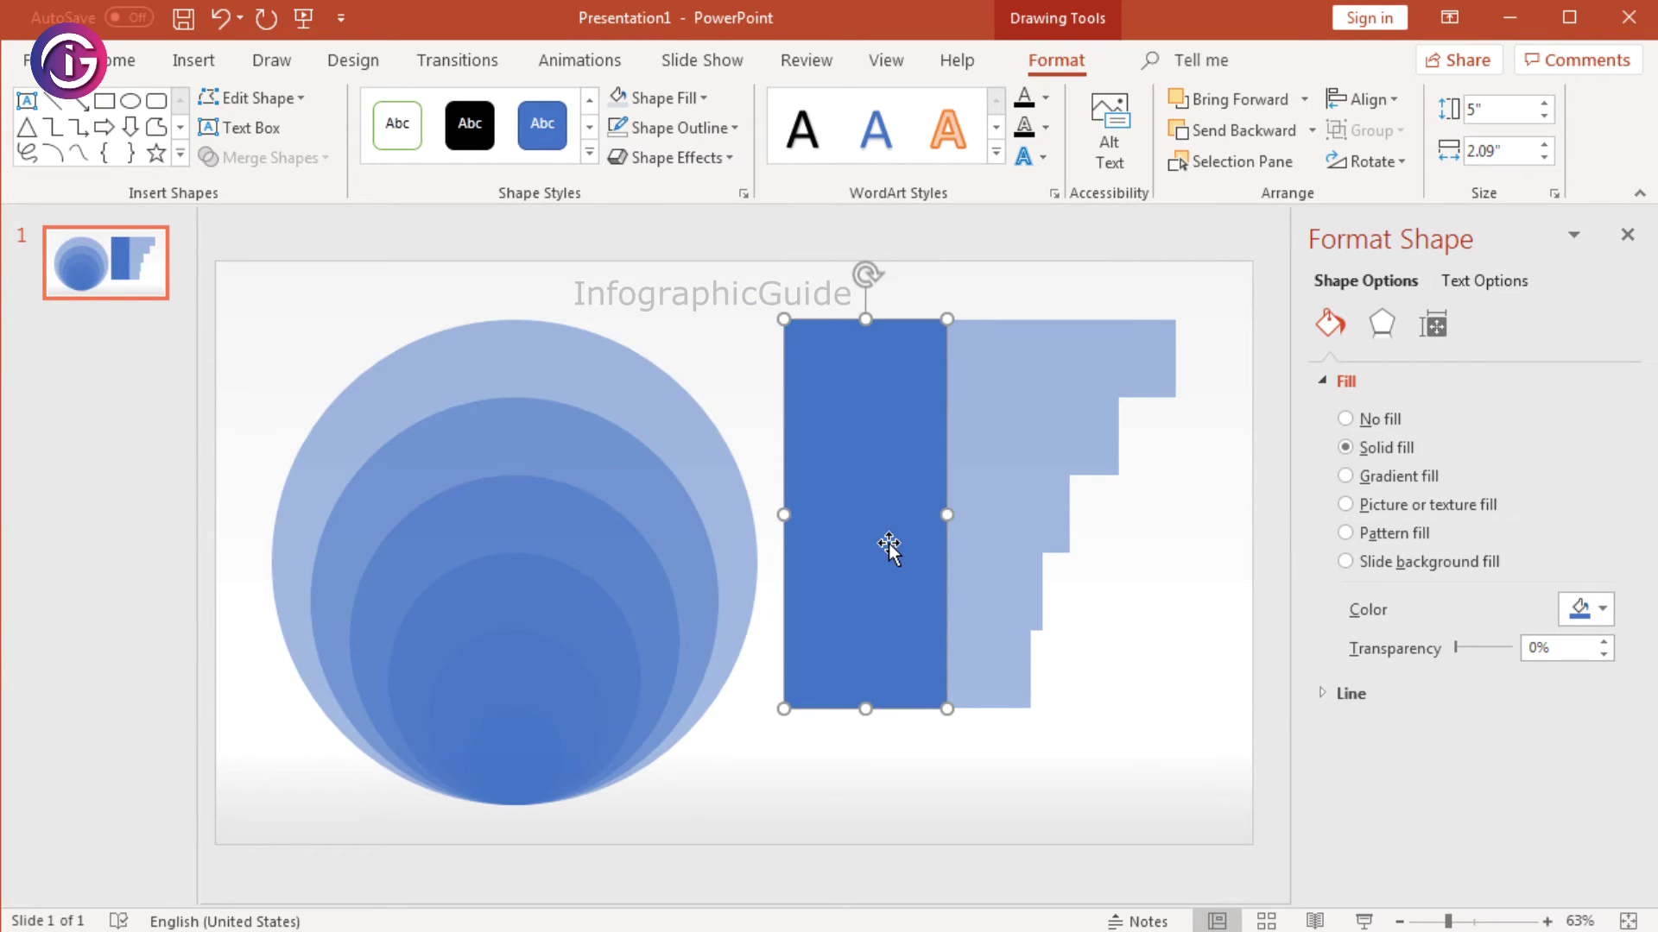
# Step: Move the tall blue rectangle onto the circles, widen it slightly, and top-align it with the steps
pyautogui.moveTo(888, 545); pyautogui.dragTo(607, 567)
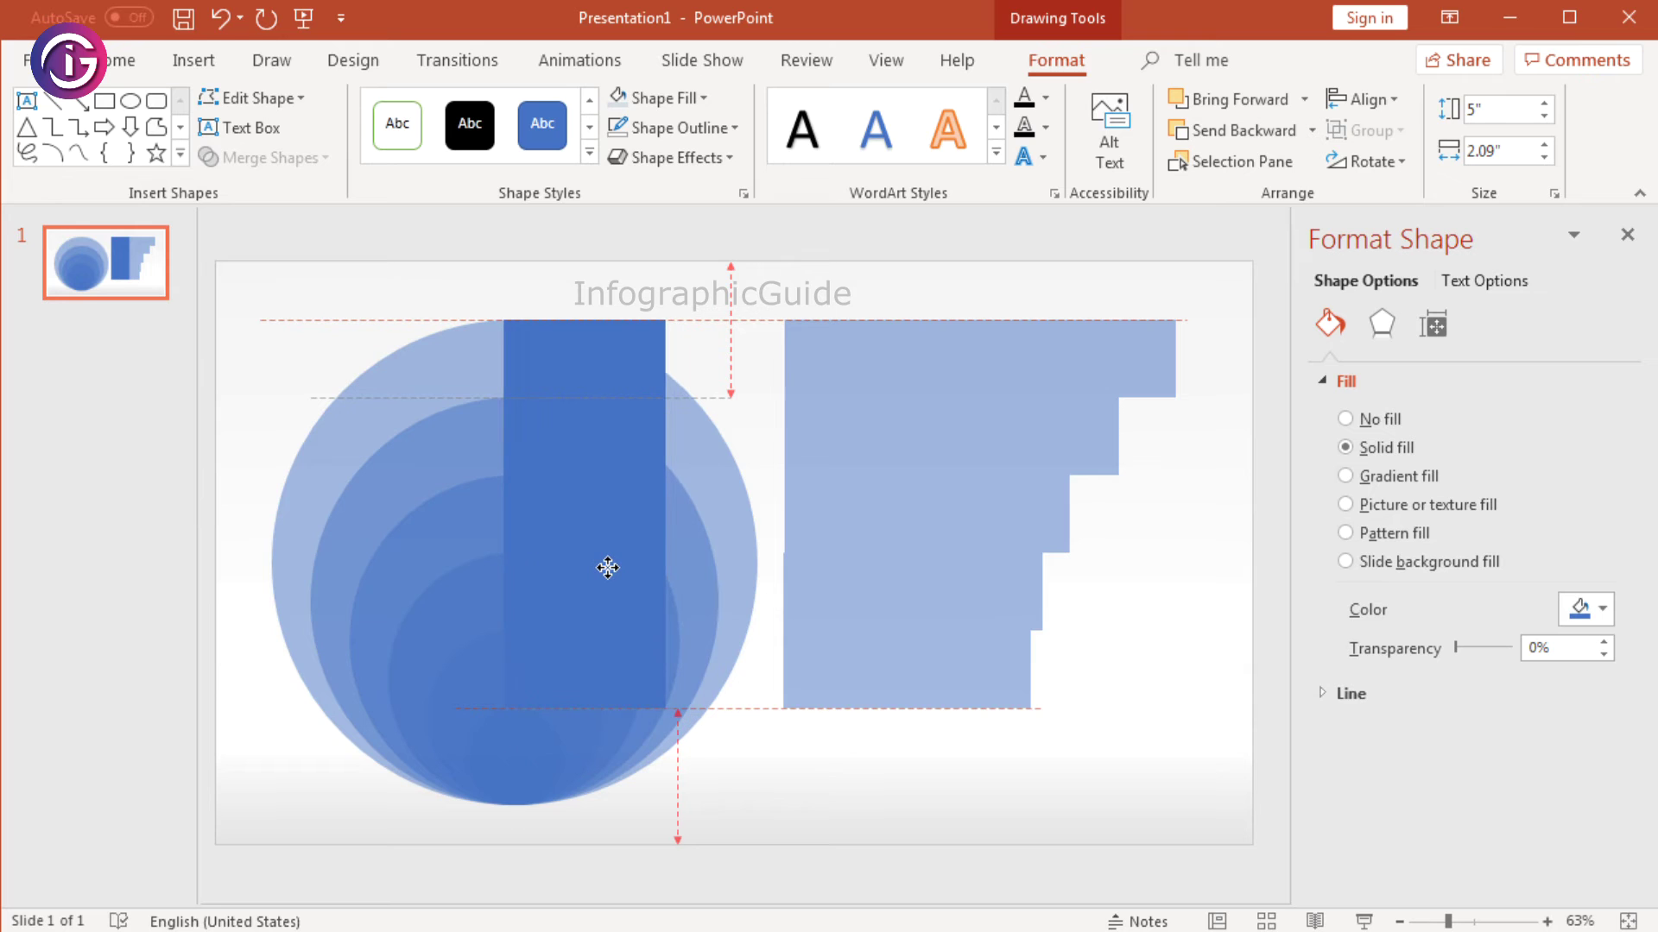
pyautogui.keyDown('shift'); pyautogui.click(552, 774); pyautogui.keyUp('shift')
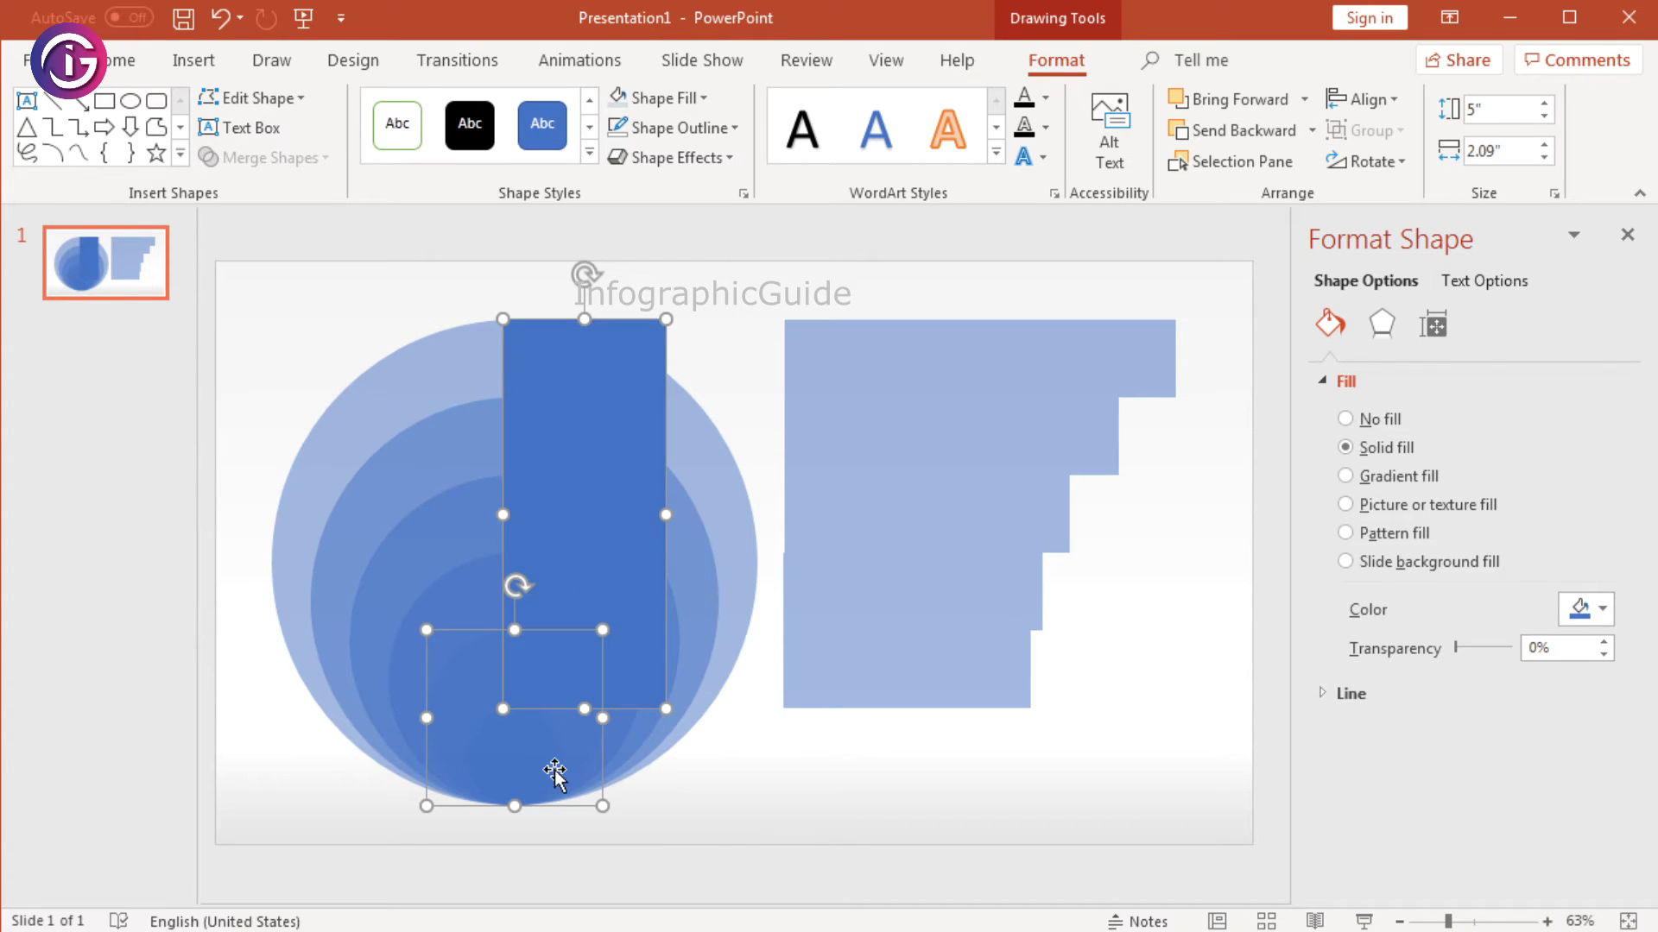
pyautogui.click(758, 836)
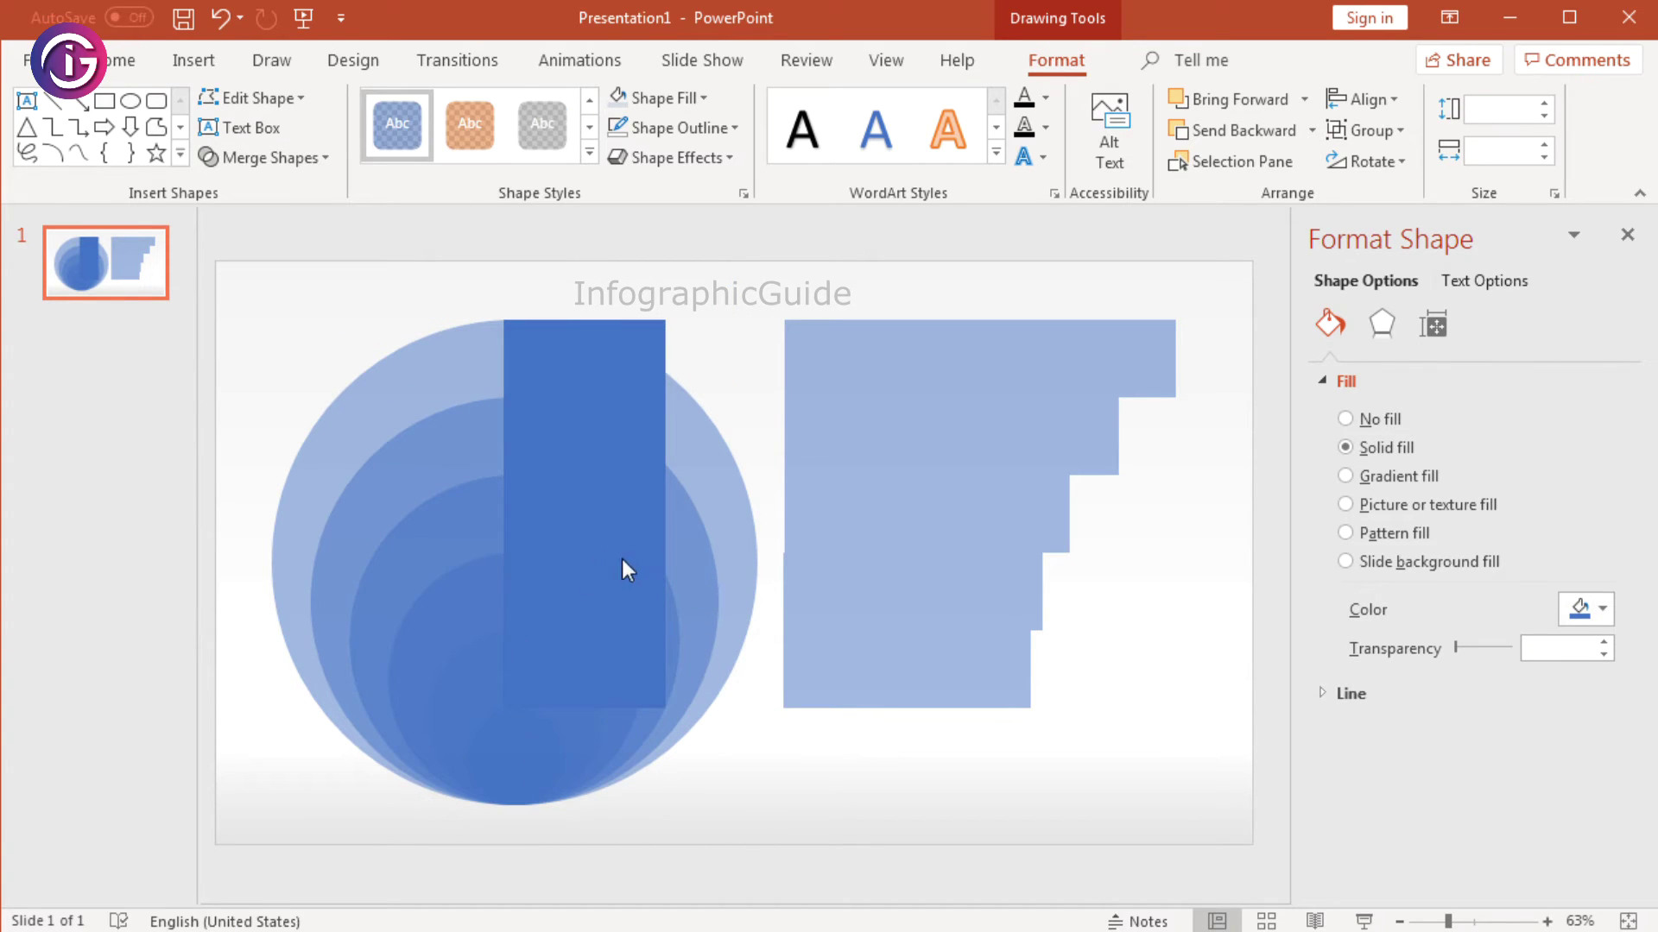
pyautogui.click(666, 523)
pyautogui.moveTo(755, 526); pyautogui.dragTo(774, 525)
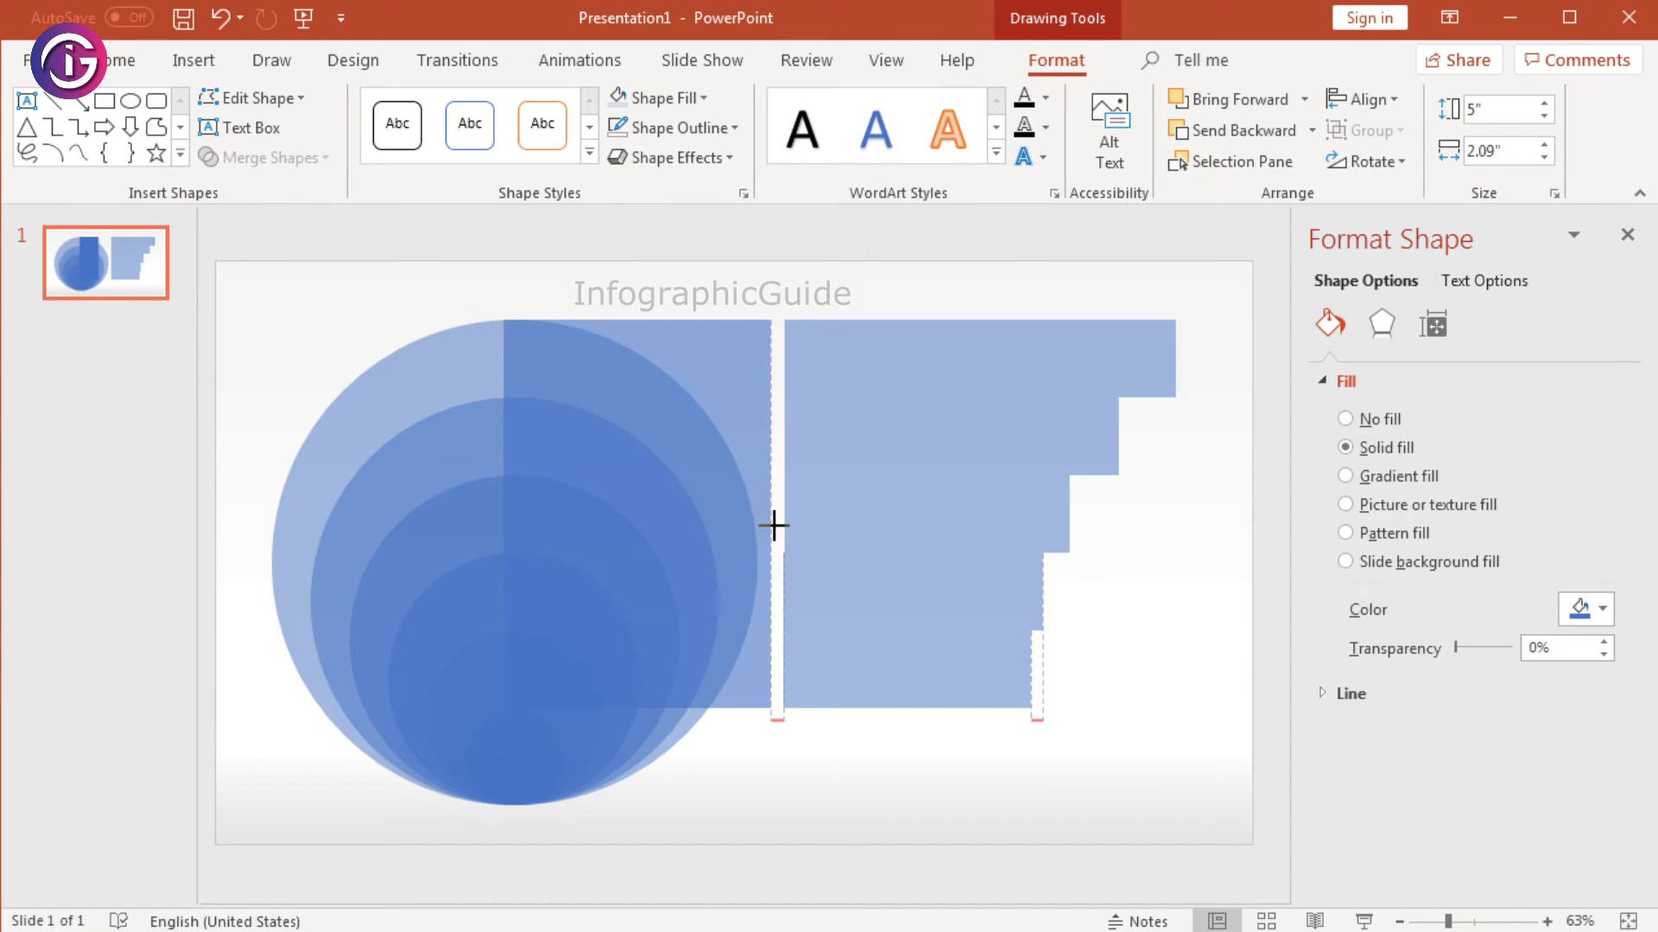
pyautogui.click(733, 822)
pyautogui.moveTo(578, 374); pyautogui.dragTo(587, 375)
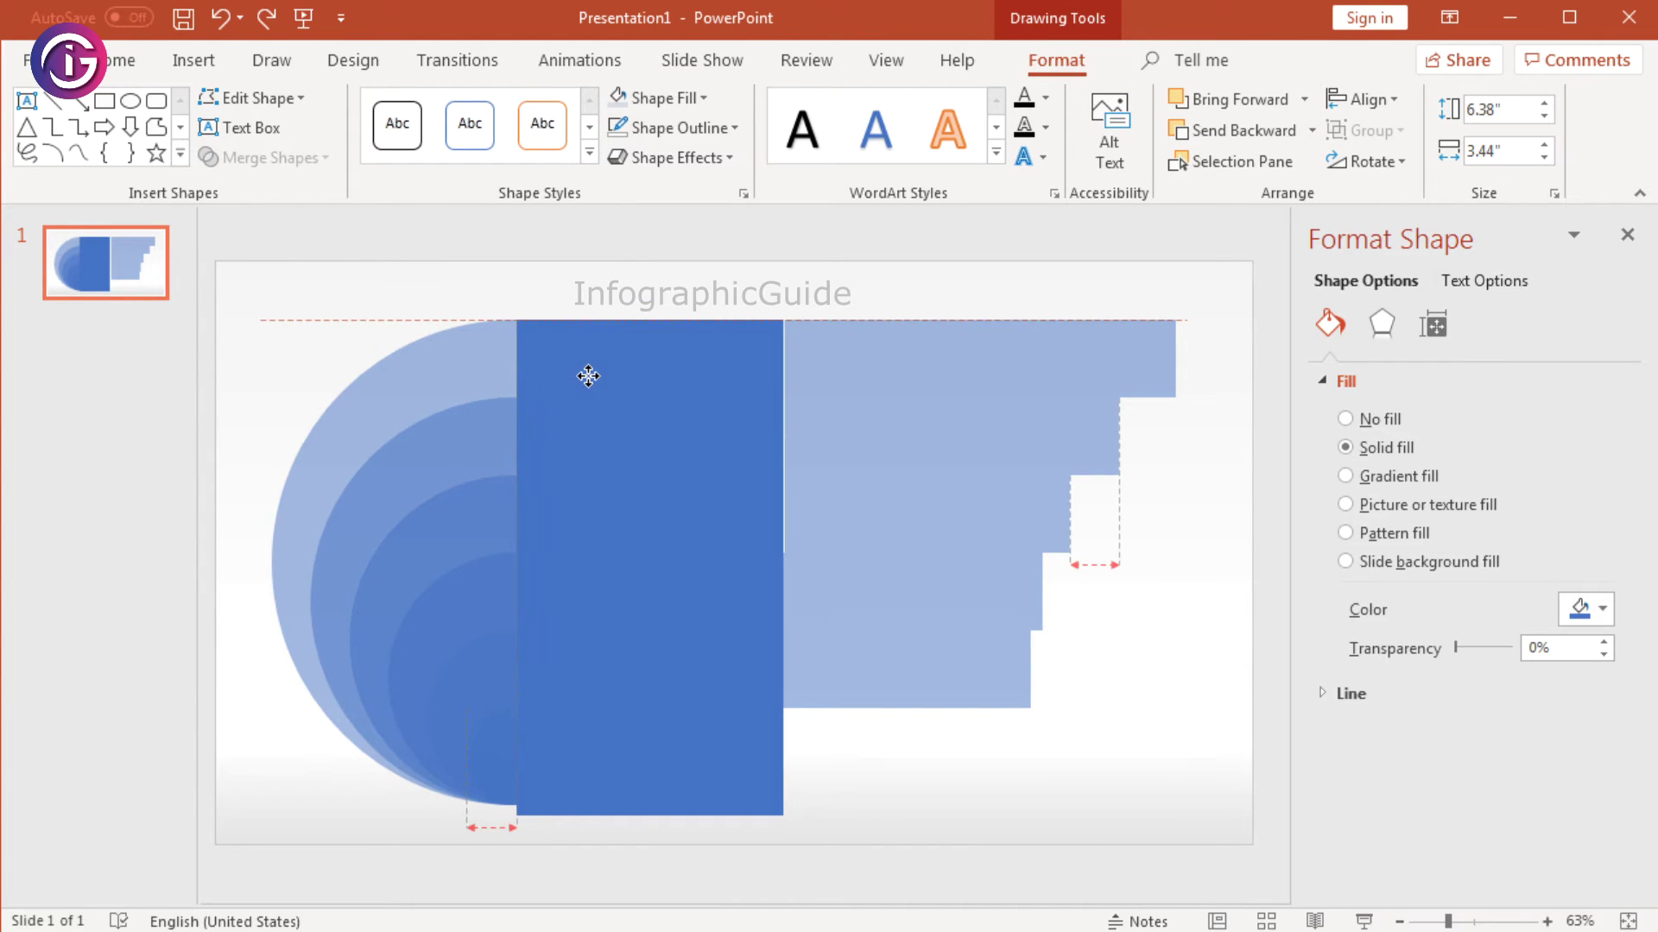
# Step: Try selecting the small inner circle together with the blue rectangle, then clear the selection
pyautogui.keyDown('shift'); pyautogui.click(496, 755); pyautogui.keyUp('shift')
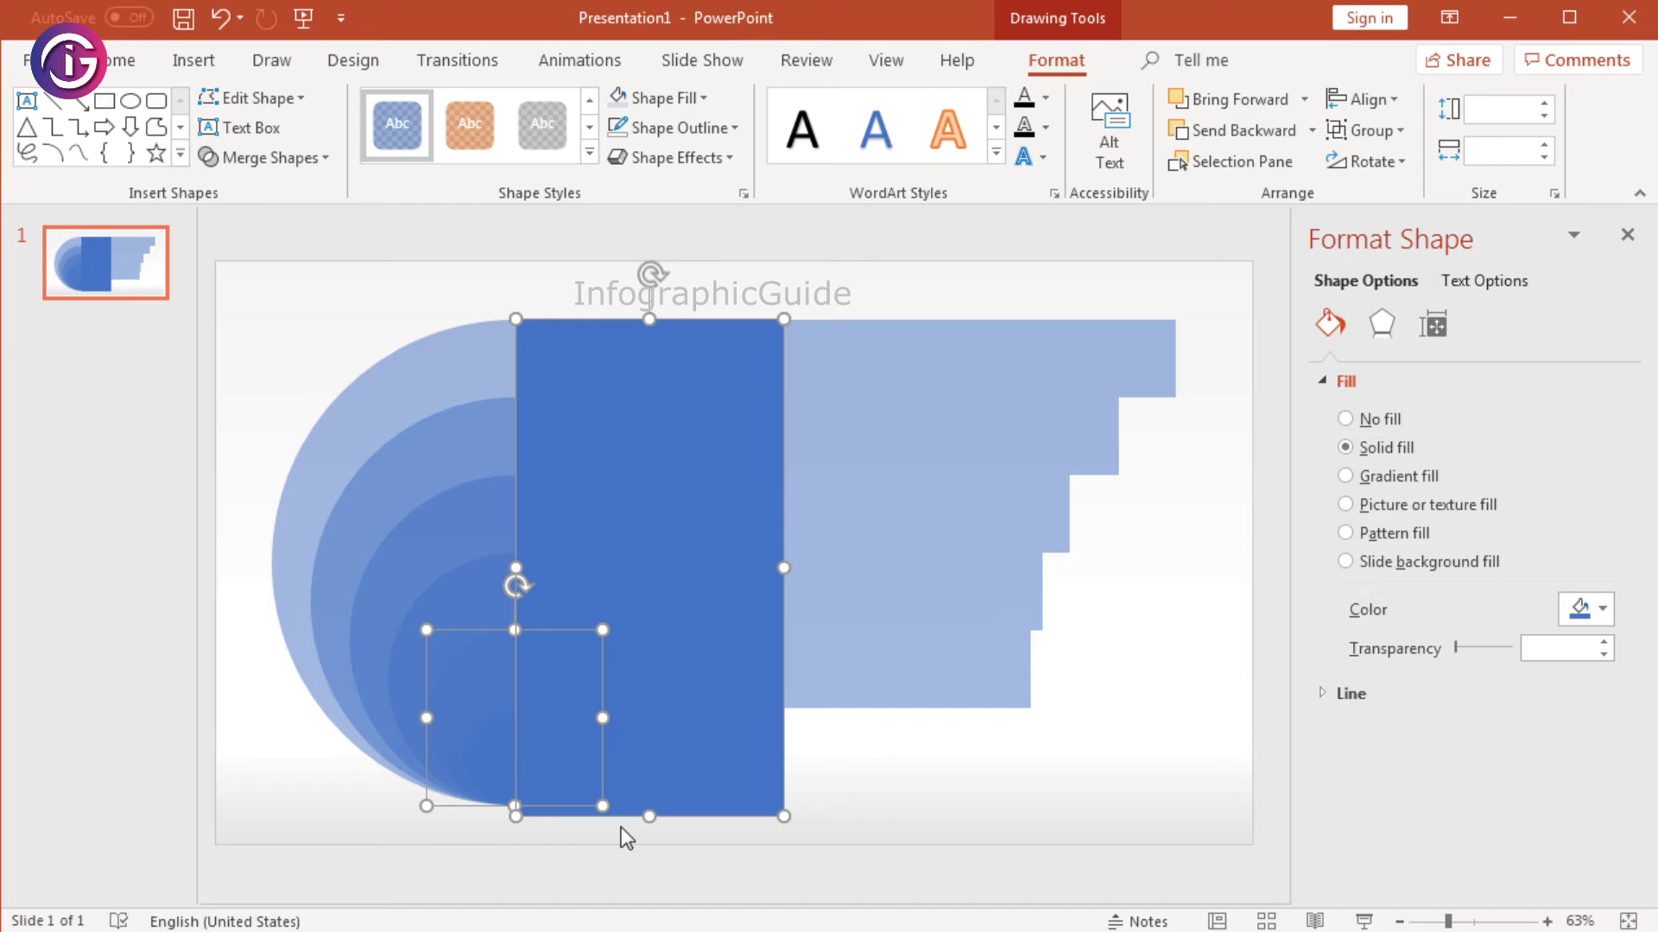
pyautogui.click(894, 791)
pyautogui.click(500, 780)
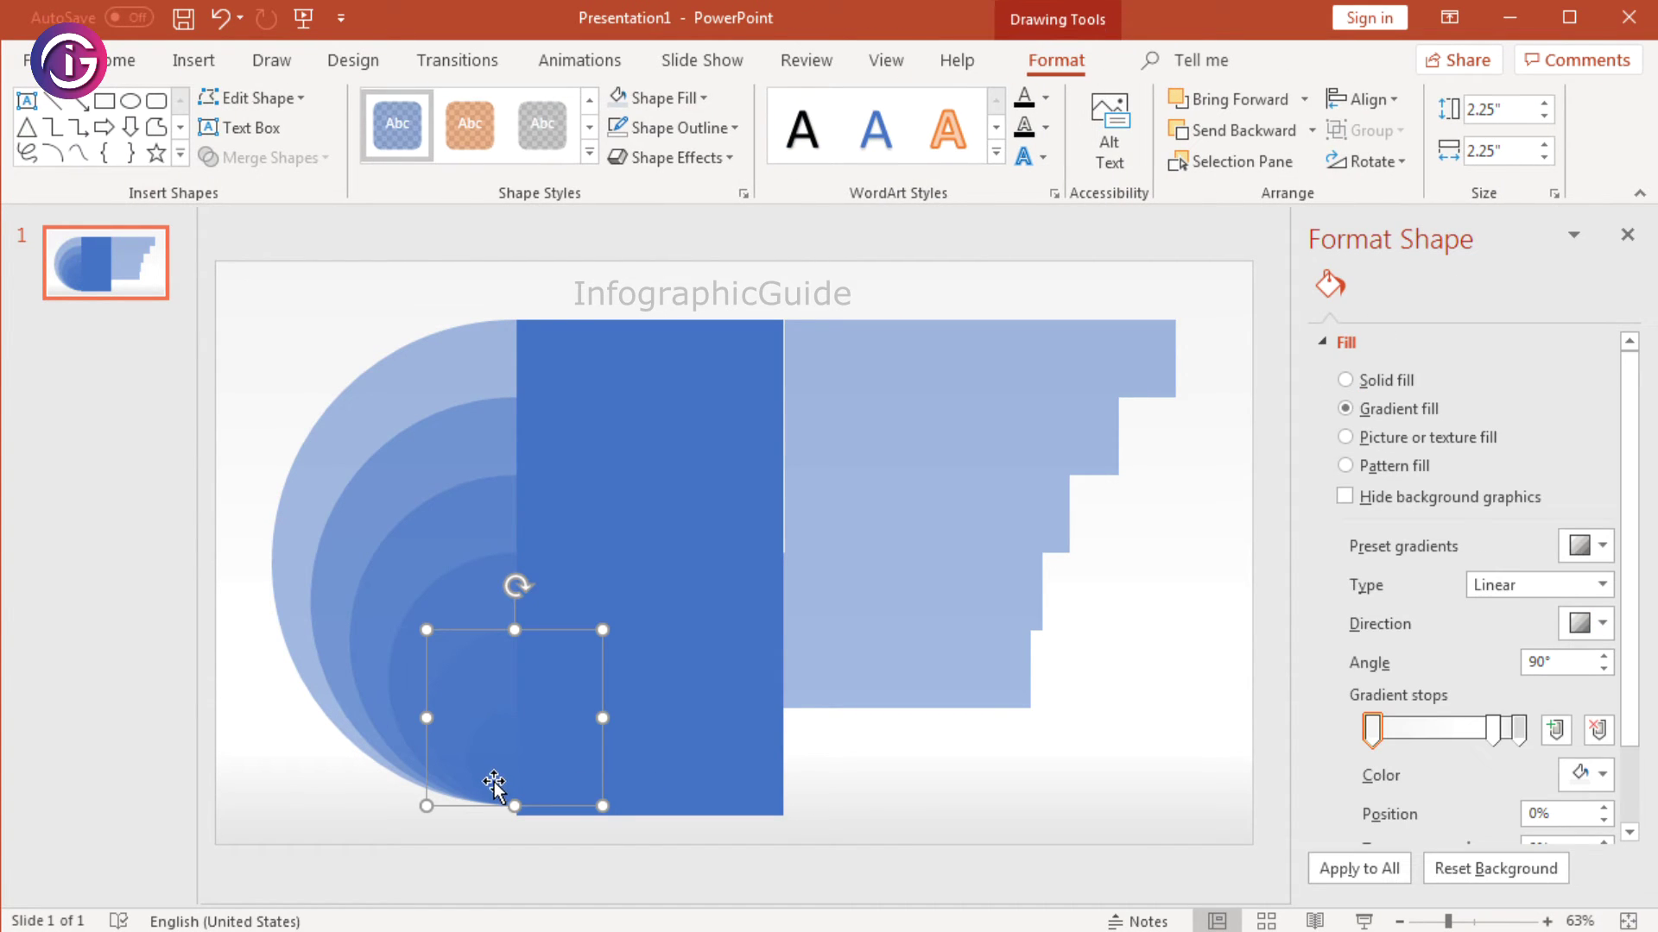
pyautogui.click(540, 753)
pyautogui.click(511, 752)
pyautogui.click(646, 751)
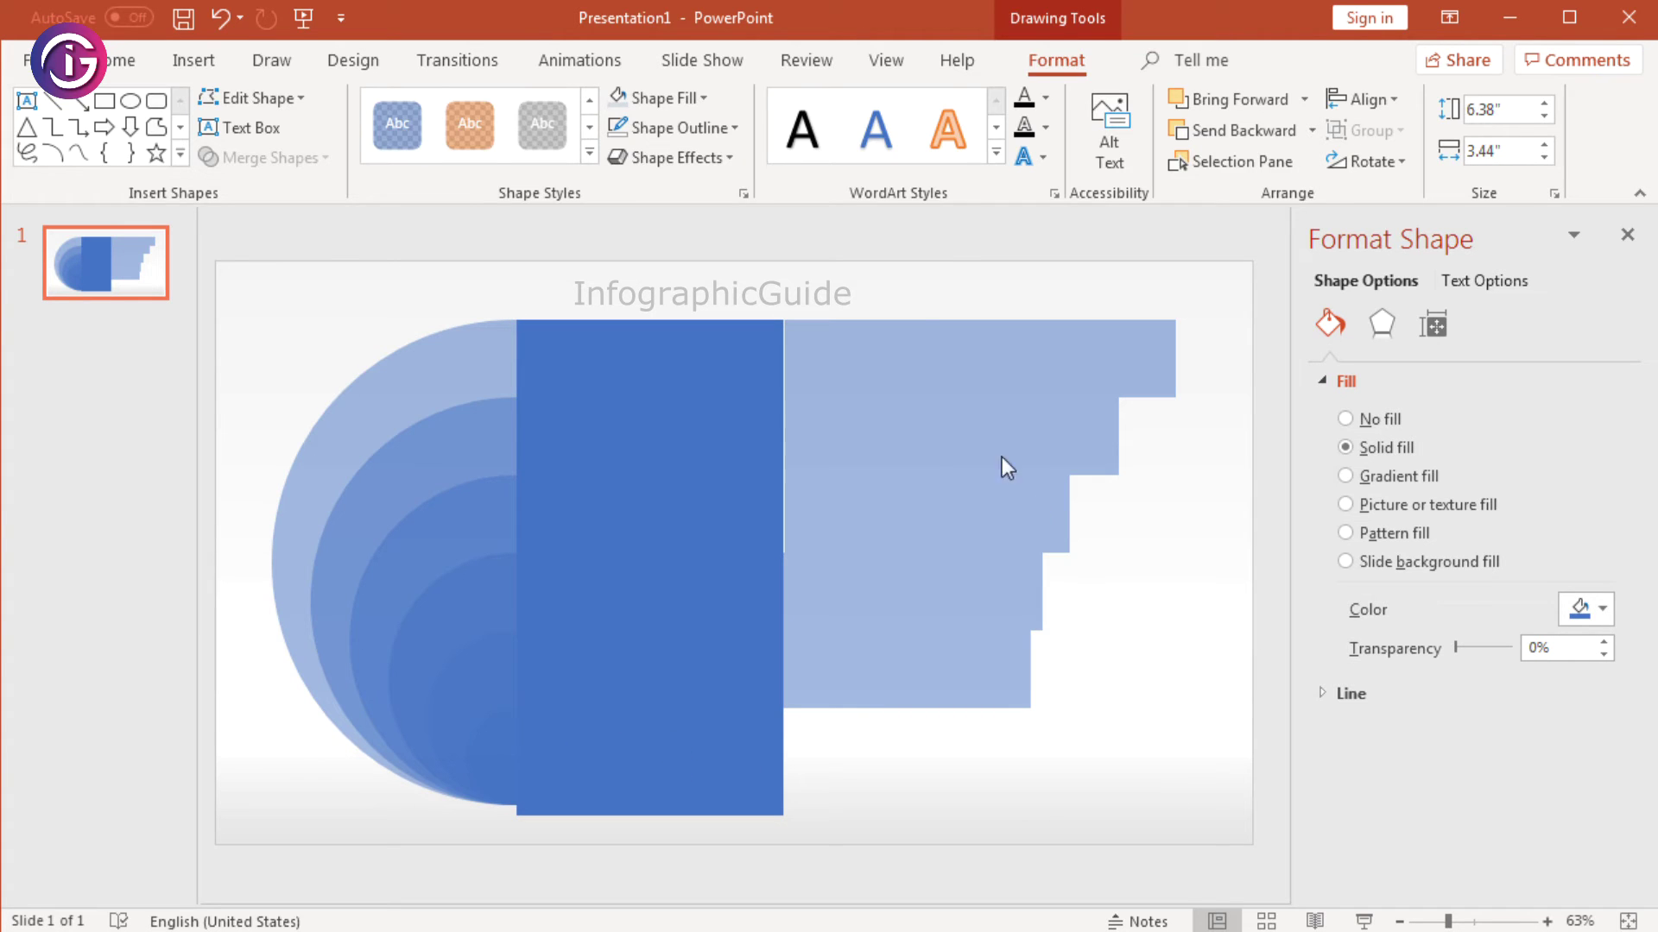
pyautogui.click(898, 271)
pyautogui.moveTo(862, 292); pyautogui.dragTo(1119, 777)
# Step: Select the five staircase bars and nudge them slightly right, leaving a gap
pyautogui.click(991, 670)
pyautogui.keyDown('shift'); pyautogui.click(985, 599); pyautogui.keyUp('shift')
pyautogui.keyDown('shift'); pyautogui.click(1002, 518); pyautogui.keyUp('shift')
pyautogui.keyDown('shift'); pyautogui.click(1007, 405); pyautogui.keyUp('shift')
pyautogui.keyDown('shift'); pyautogui.click(1007, 345); pyautogui.keyUp('shift')
pyautogui.moveTo(981, 407); pyautogui.dragTo(1018, 433)
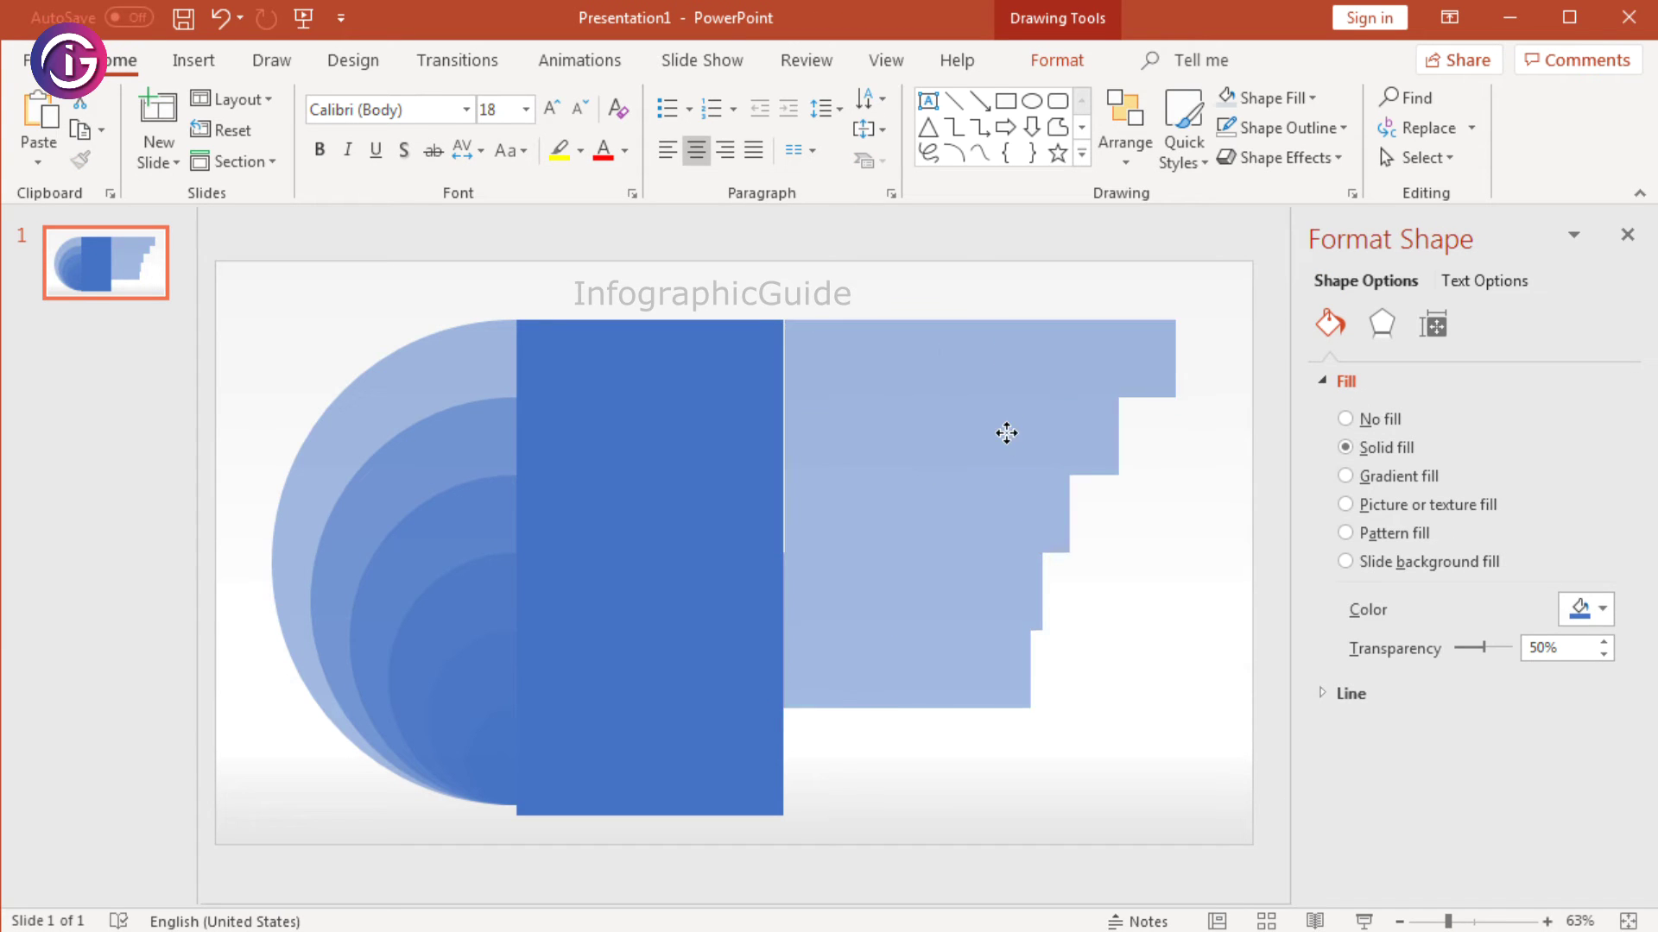
pyautogui.click(857, 827)
pyautogui.click(499, 734)
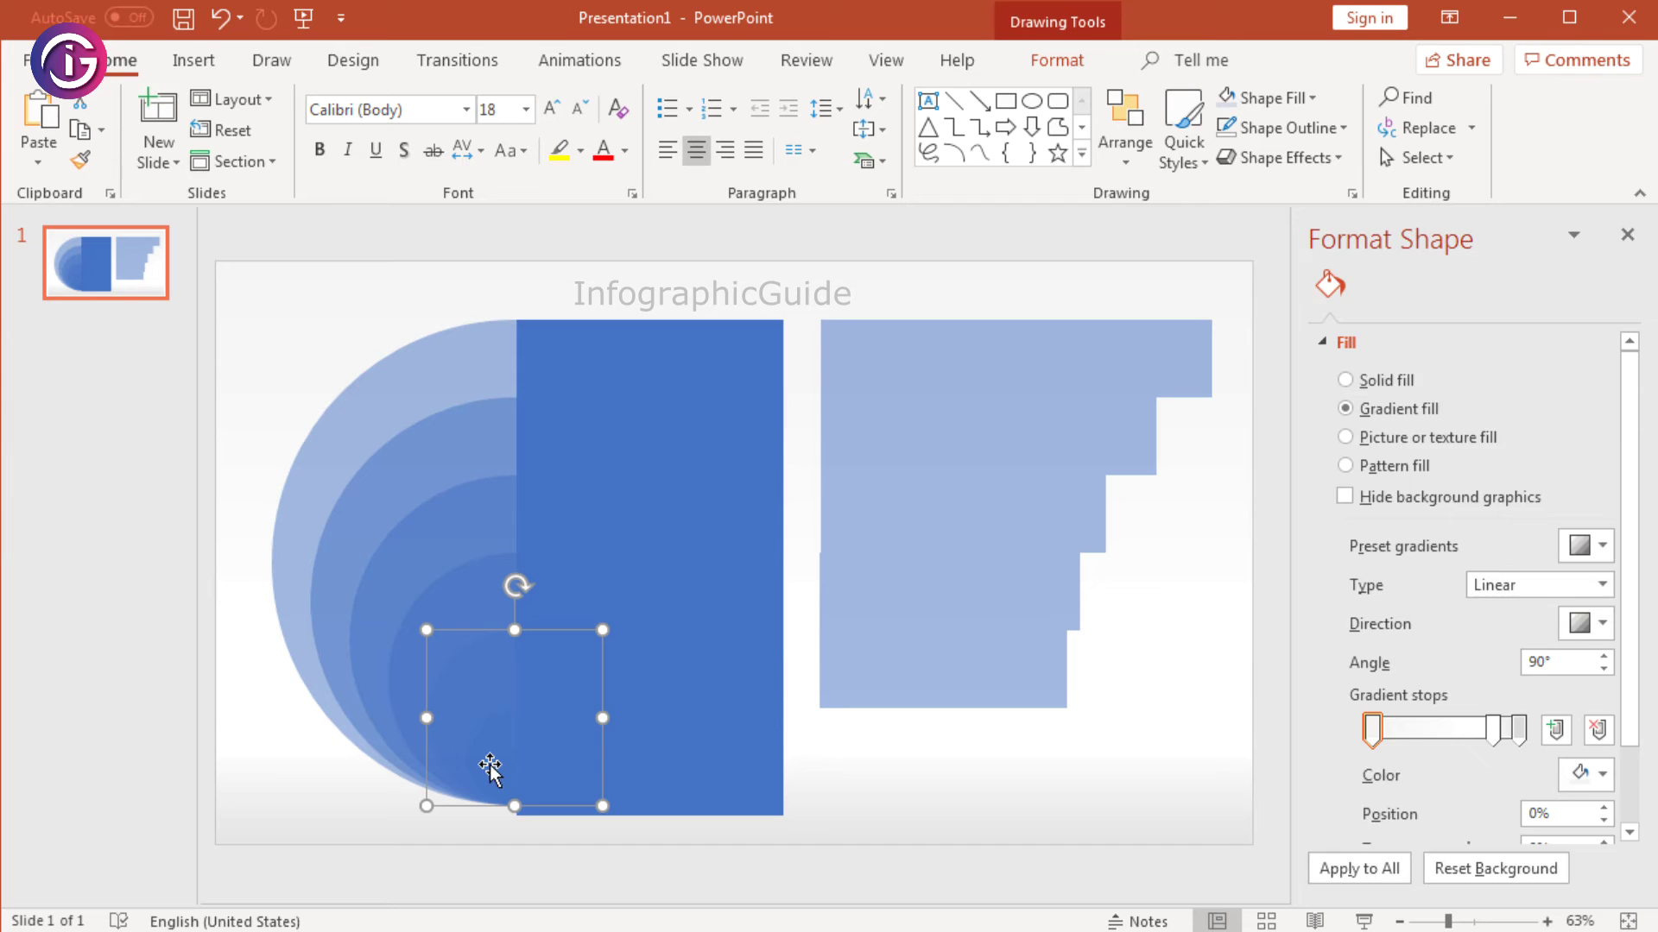
pyautogui.moveTo(475, 670); pyautogui.dragTo(382, 650)
pyautogui.hotkey('ctrl', 'z')
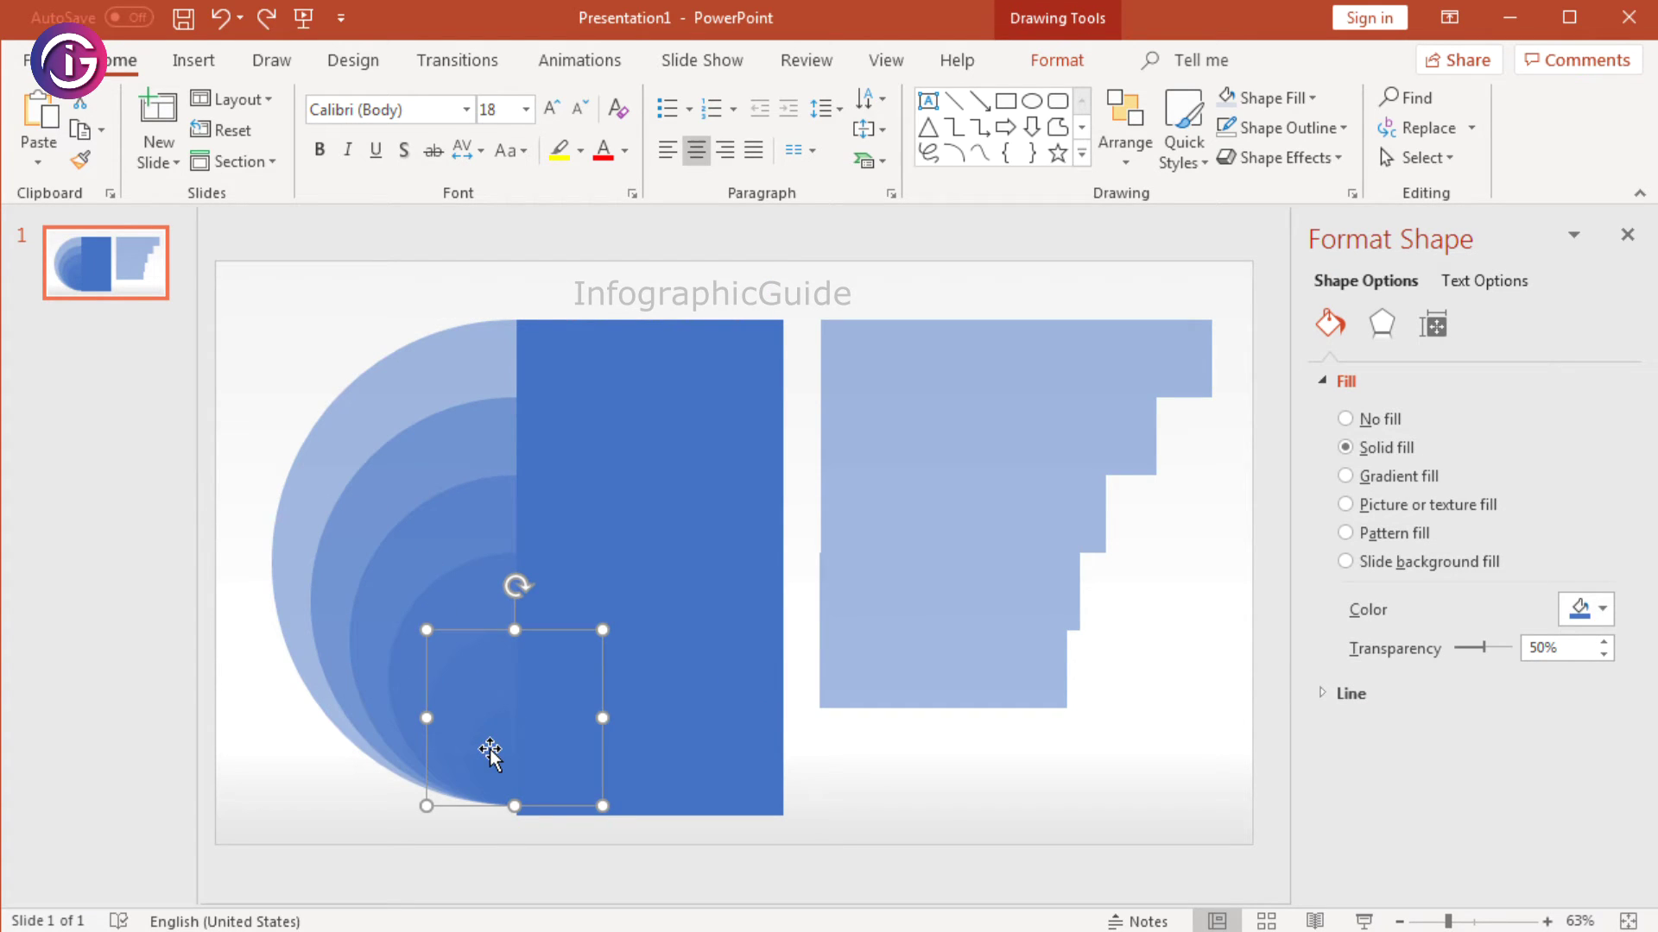
pyautogui.keyDown('shift'); pyautogui.click(476, 604); pyautogui.keyUp('shift')
pyautogui.keyDown('shift'); pyautogui.click(477, 529); pyautogui.keyUp('shift')
pyautogui.keyDown('shift'); pyautogui.click(467, 459); pyautogui.keyUp('shift')
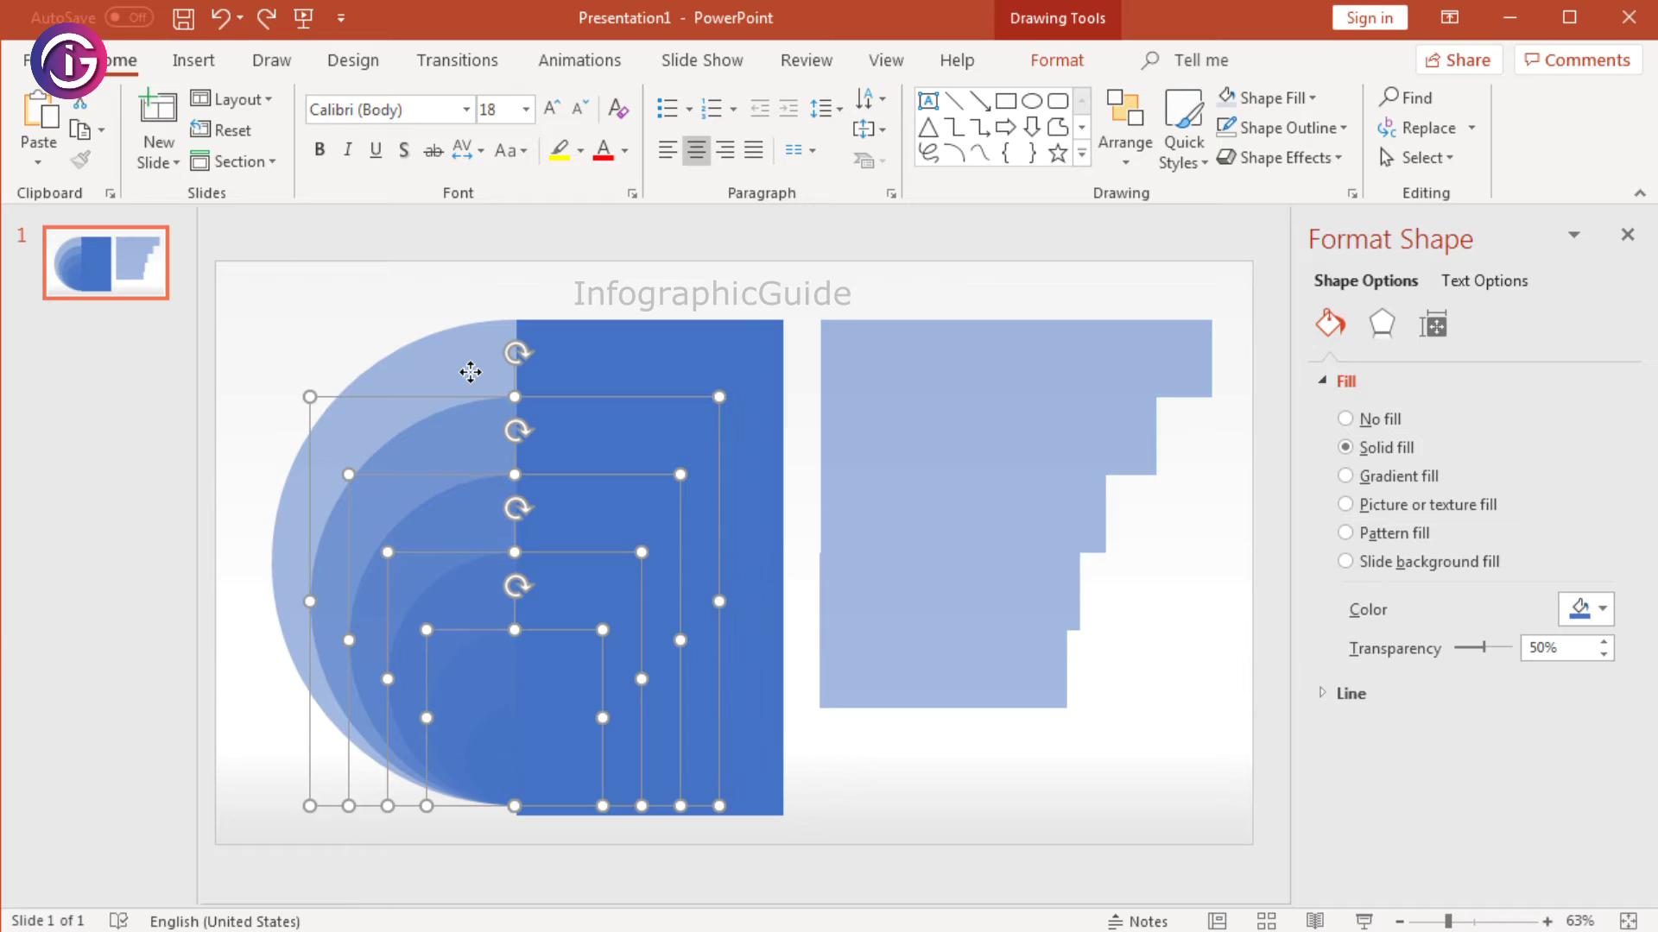
pyautogui.keyDown('shift'); pyautogui.click(470, 373); pyautogui.keyUp('shift')
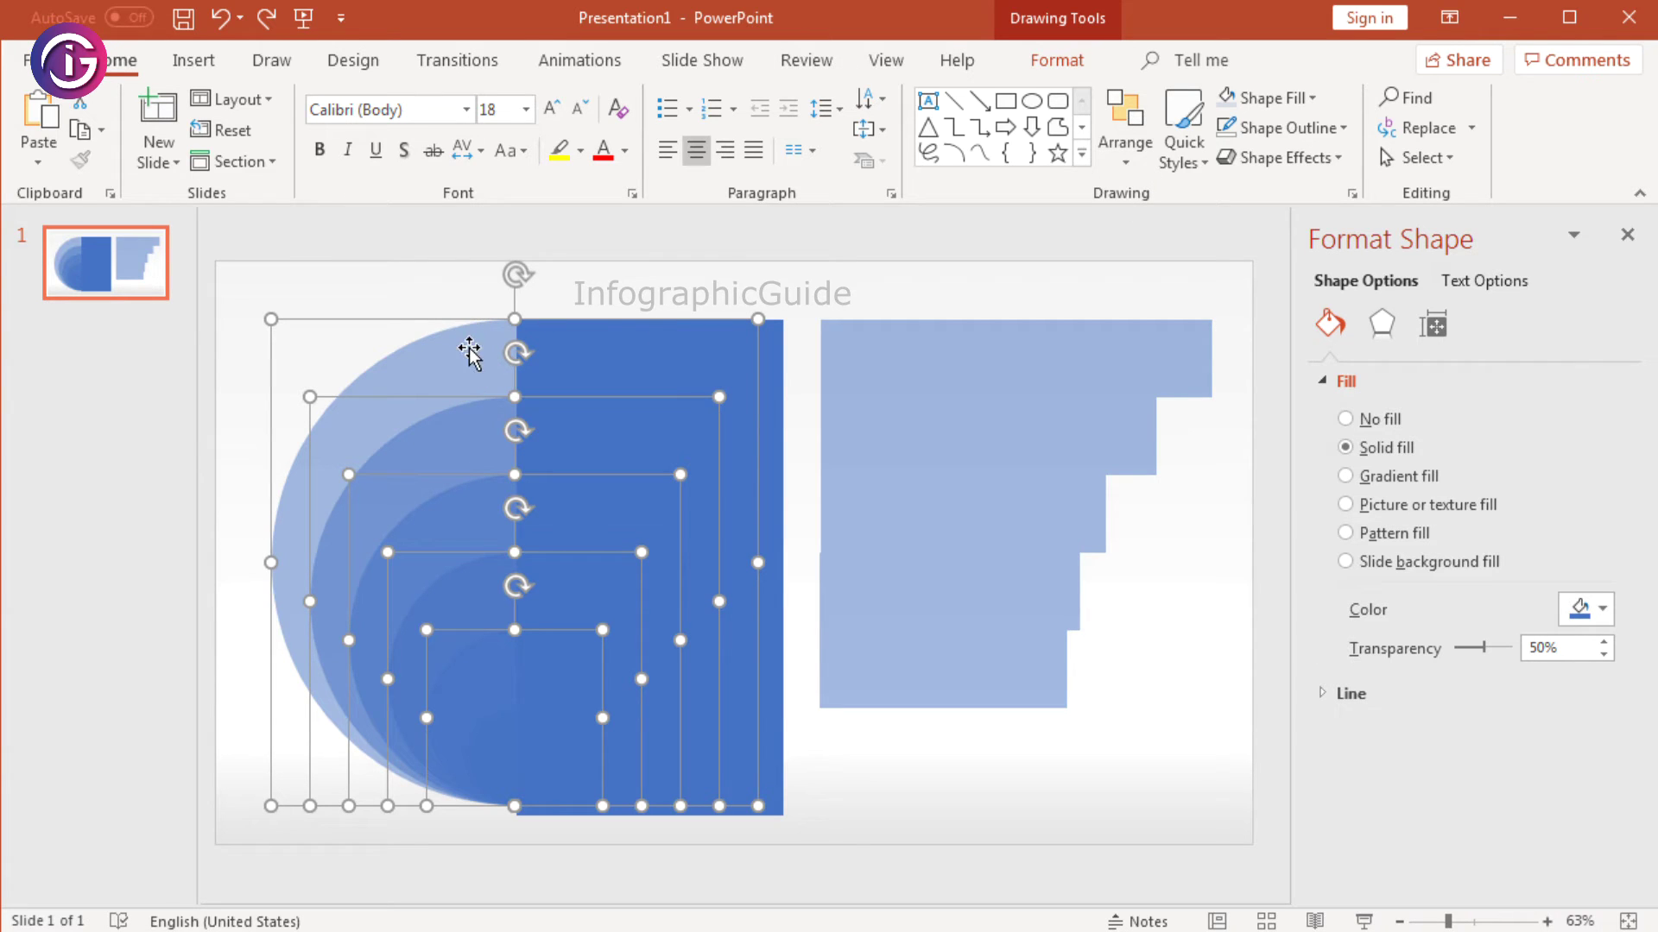
pyautogui.rightClick(470, 349)
pyautogui.click(546, 566)
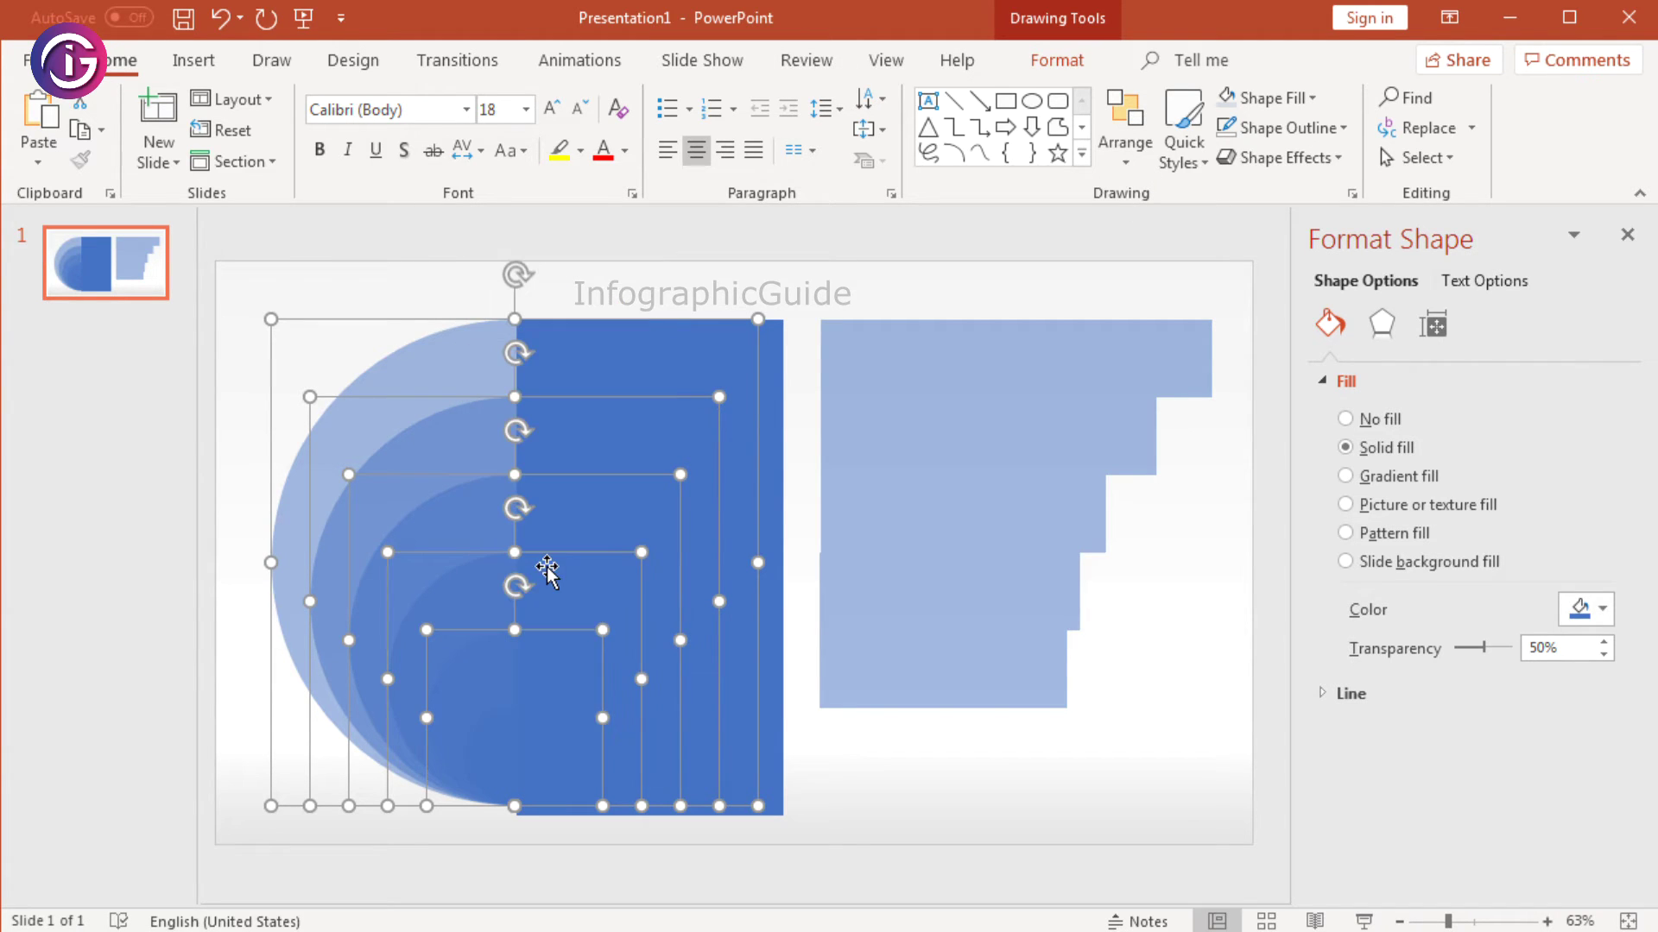
pyautogui.click(728, 359)
pyautogui.click(745, 291)
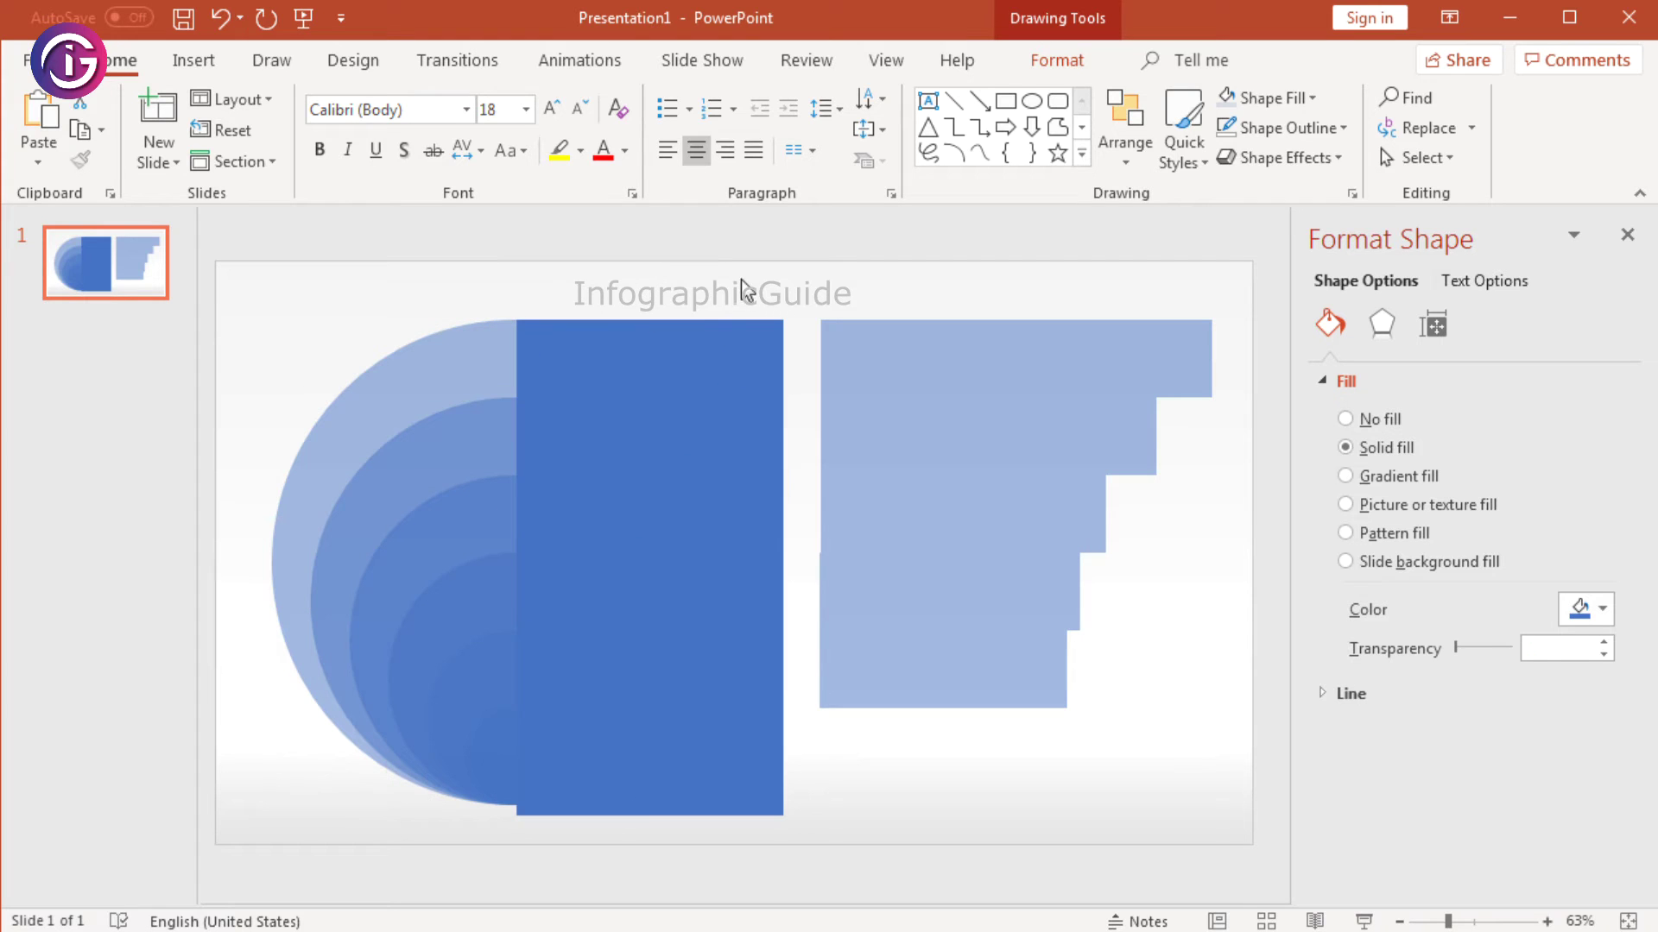
pyautogui.click(663, 328)
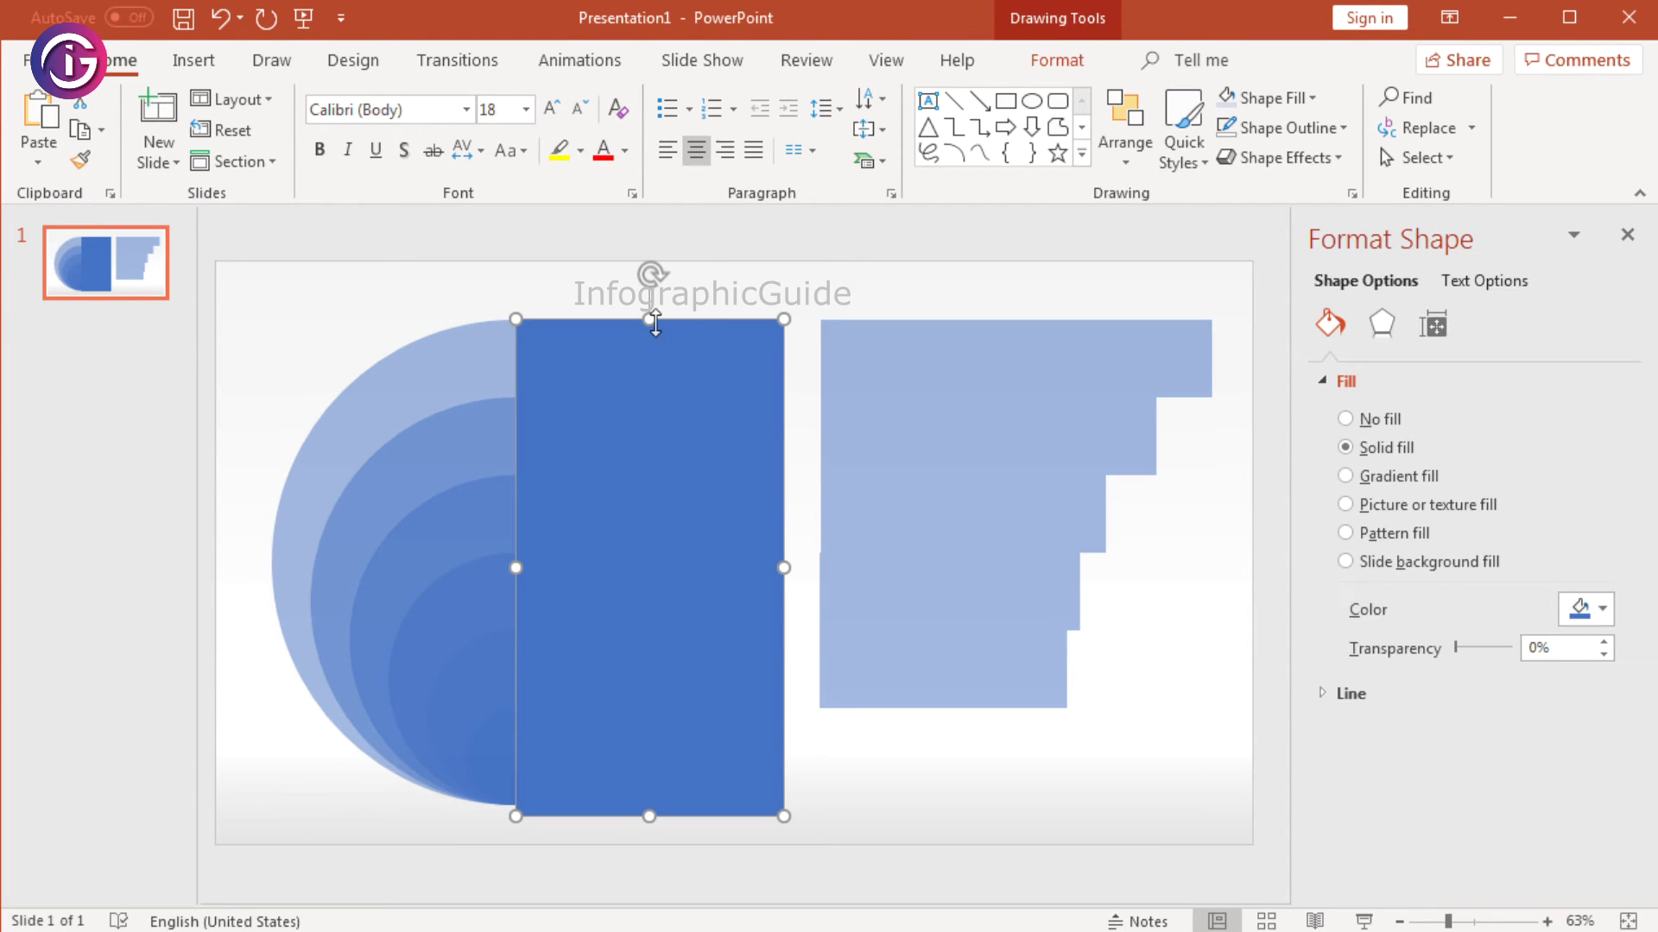
# Step: Raise the blue rectangle's top edge slightly and add all nested circles to the selection
pyautogui.moveTo(650, 319); pyautogui.dragTo(649, 300)
pyautogui.keyDown('shift'); pyautogui.click(463, 399); pyautogui.keyUp('shift')
pyautogui.keyDown('shift'); pyautogui.click(465, 423); pyautogui.keyUp('shift')
pyautogui.keyDown('shift'); pyautogui.click(473, 540); pyautogui.keyUp('shift')
pyautogui.keyDown('shift'); pyautogui.click(456, 608); pyautogui.keyUp('shift')
pyautogui.keyDown('shift'); pyautogui.click(506, 661); pyautogui.keyUp('shift')
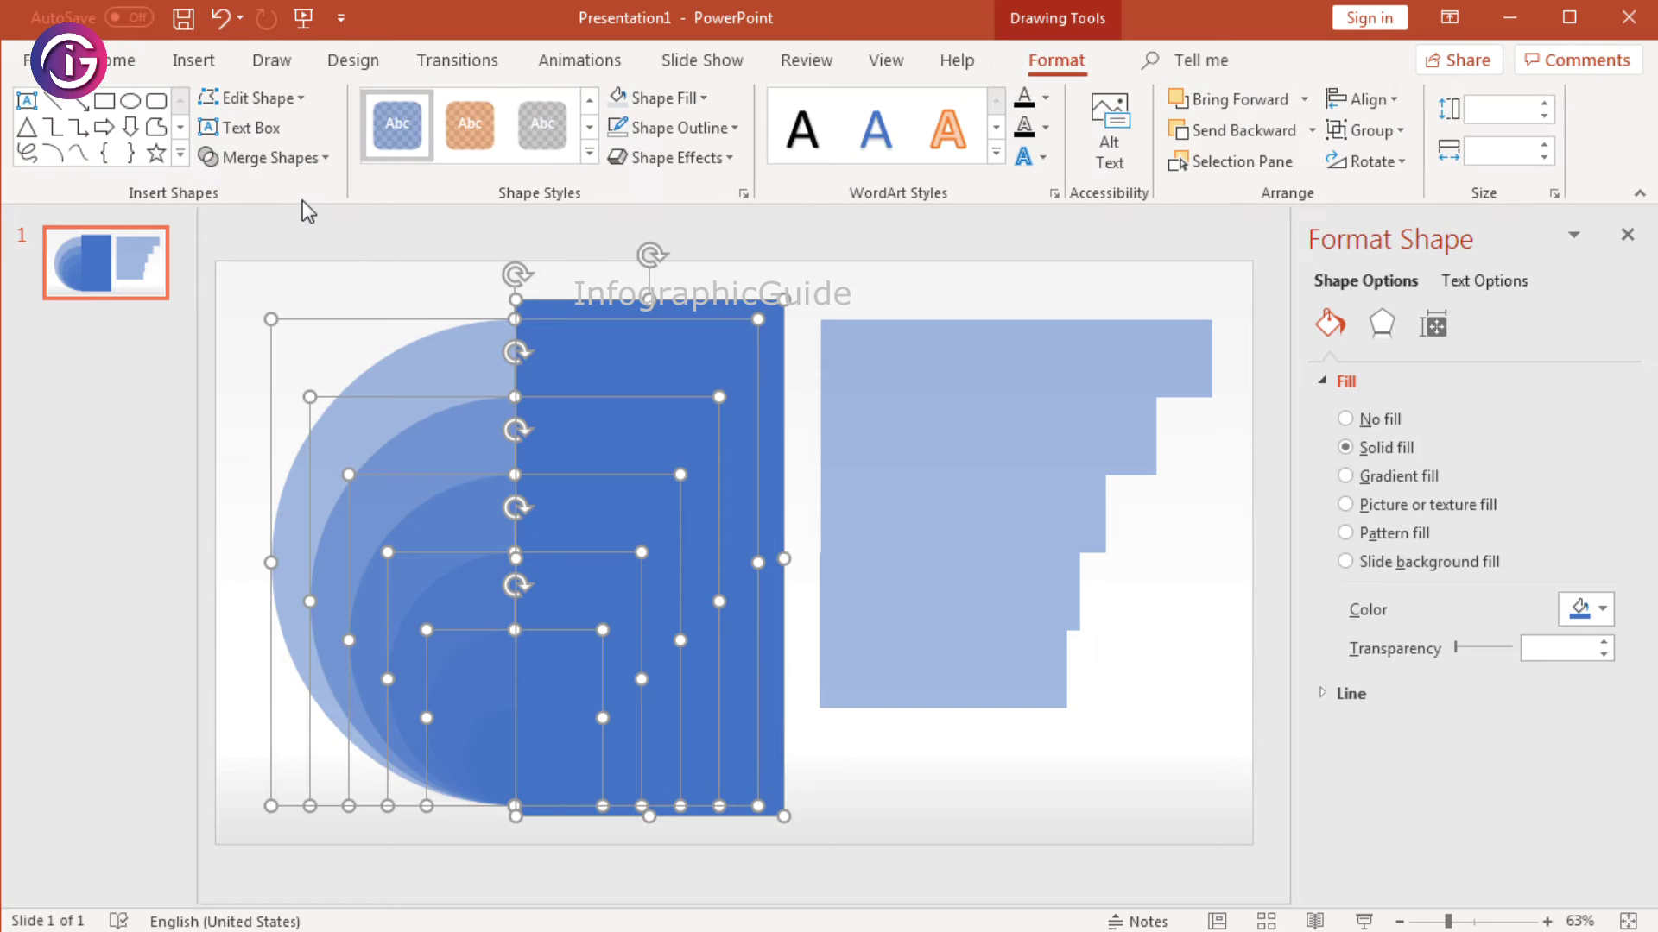
# Step: Apply Merge Shapes > Fragment, then select the rectangle piece and a ring fragment
pyautogui.click(326, 158)
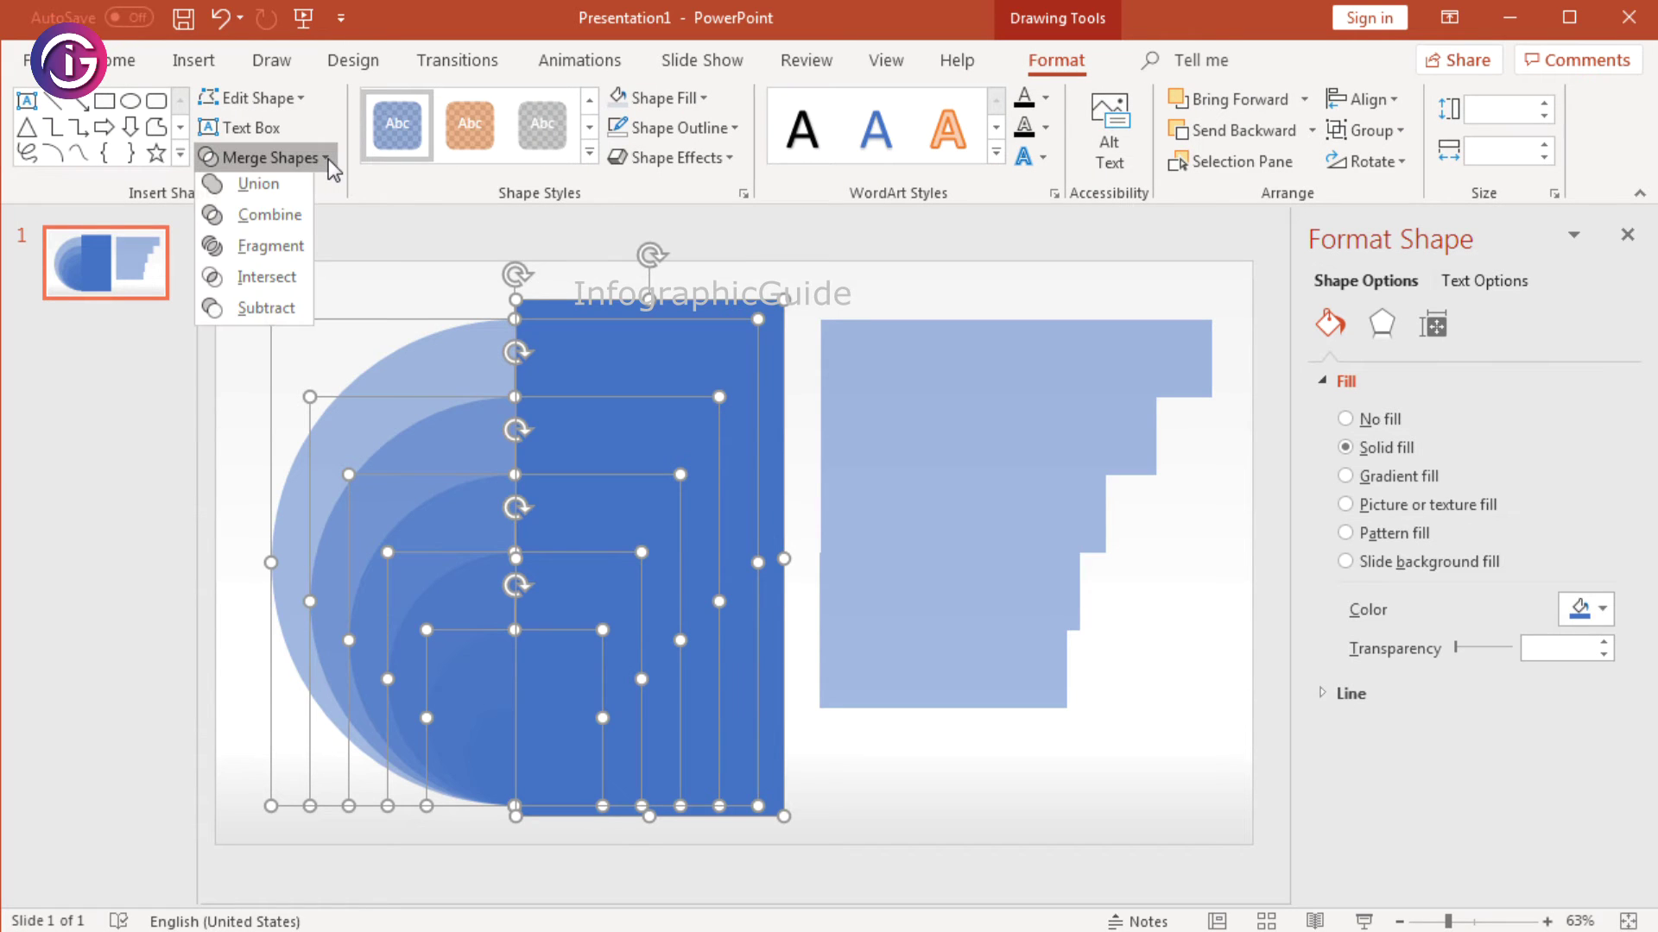
pyautogui.click(277, 251)
pyautogui.click(926, 806)
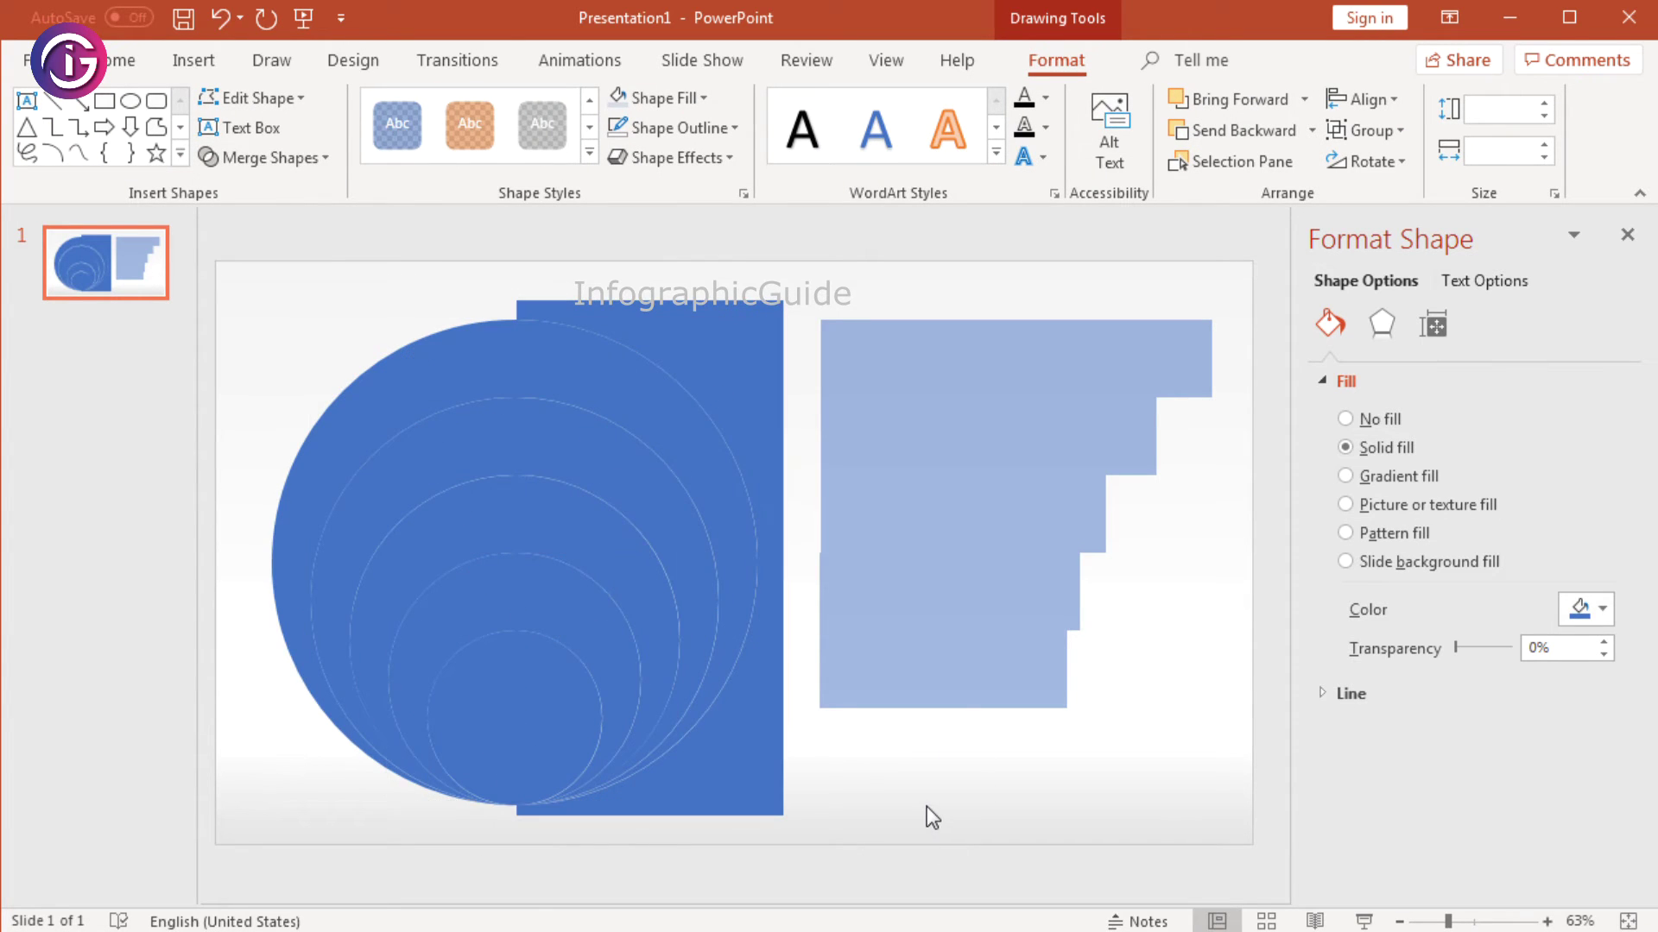
pyautogui.click(729, 754)
pyautogui.keyDown('shift'); pyautogui.click(612, 576); pyautogui.keyUp('shift')
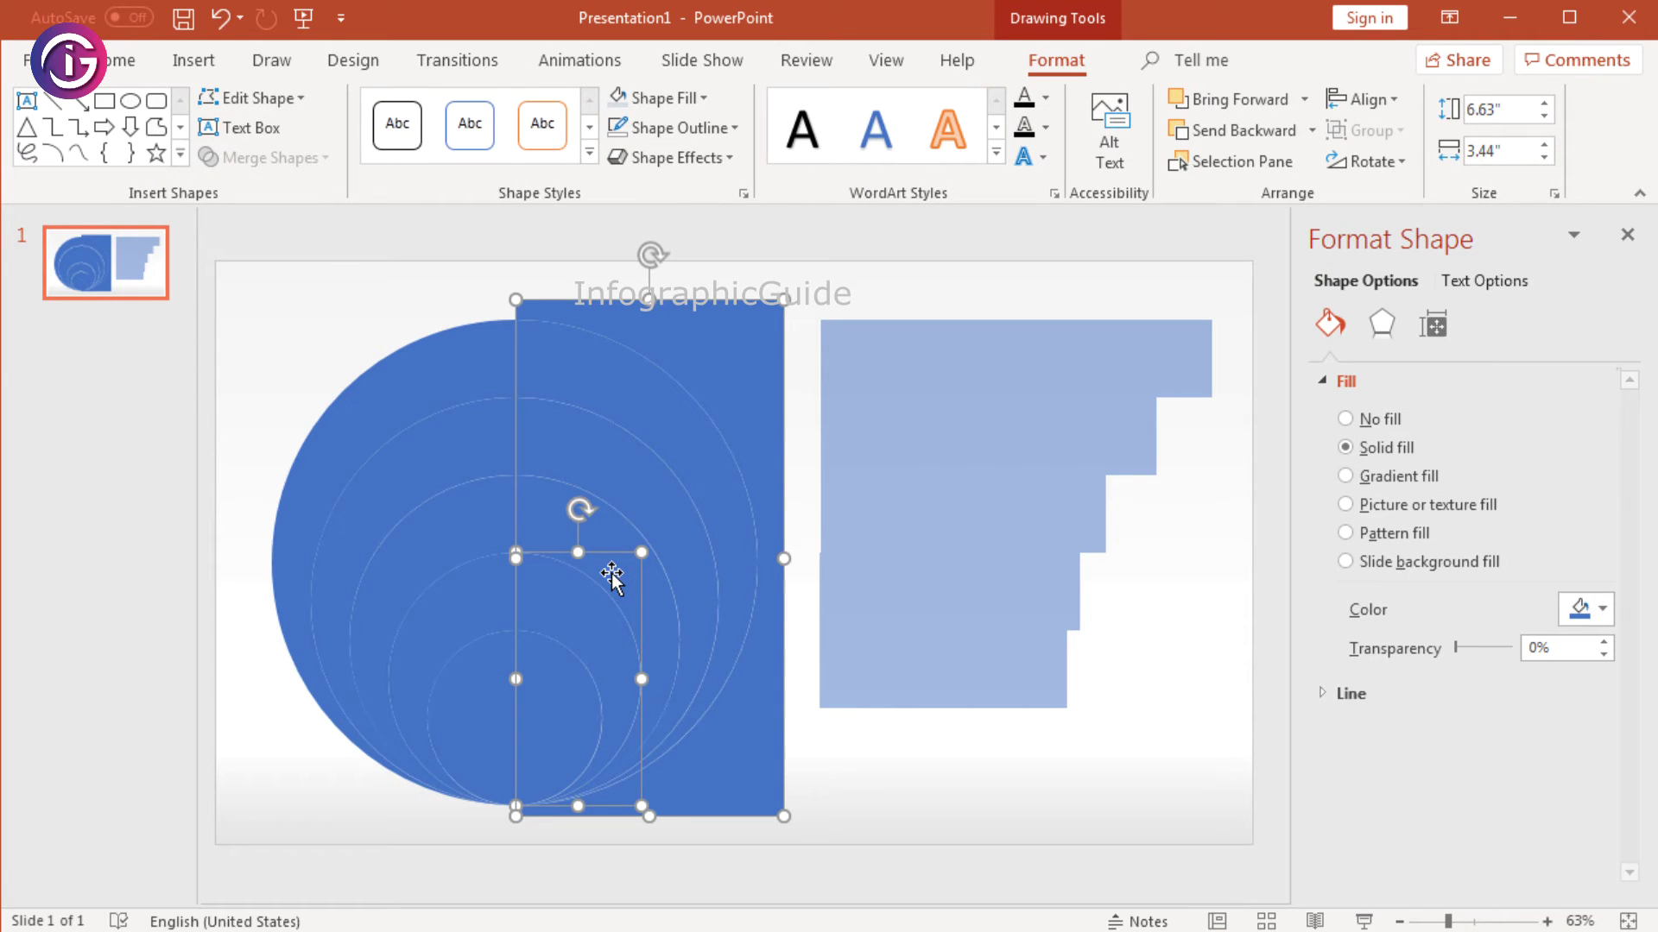
# Step: Select the rectangle and right-hand ring fragments and cut them, keeping the left half-rings
pyautogui.keyDown('shift'); pyautogui.click(614, 518); pyautogui.keyUp('shift')
pyautogui.keyDown('shift'); pyautogui.click(633, 454); pyautogui.keyUp('shift')
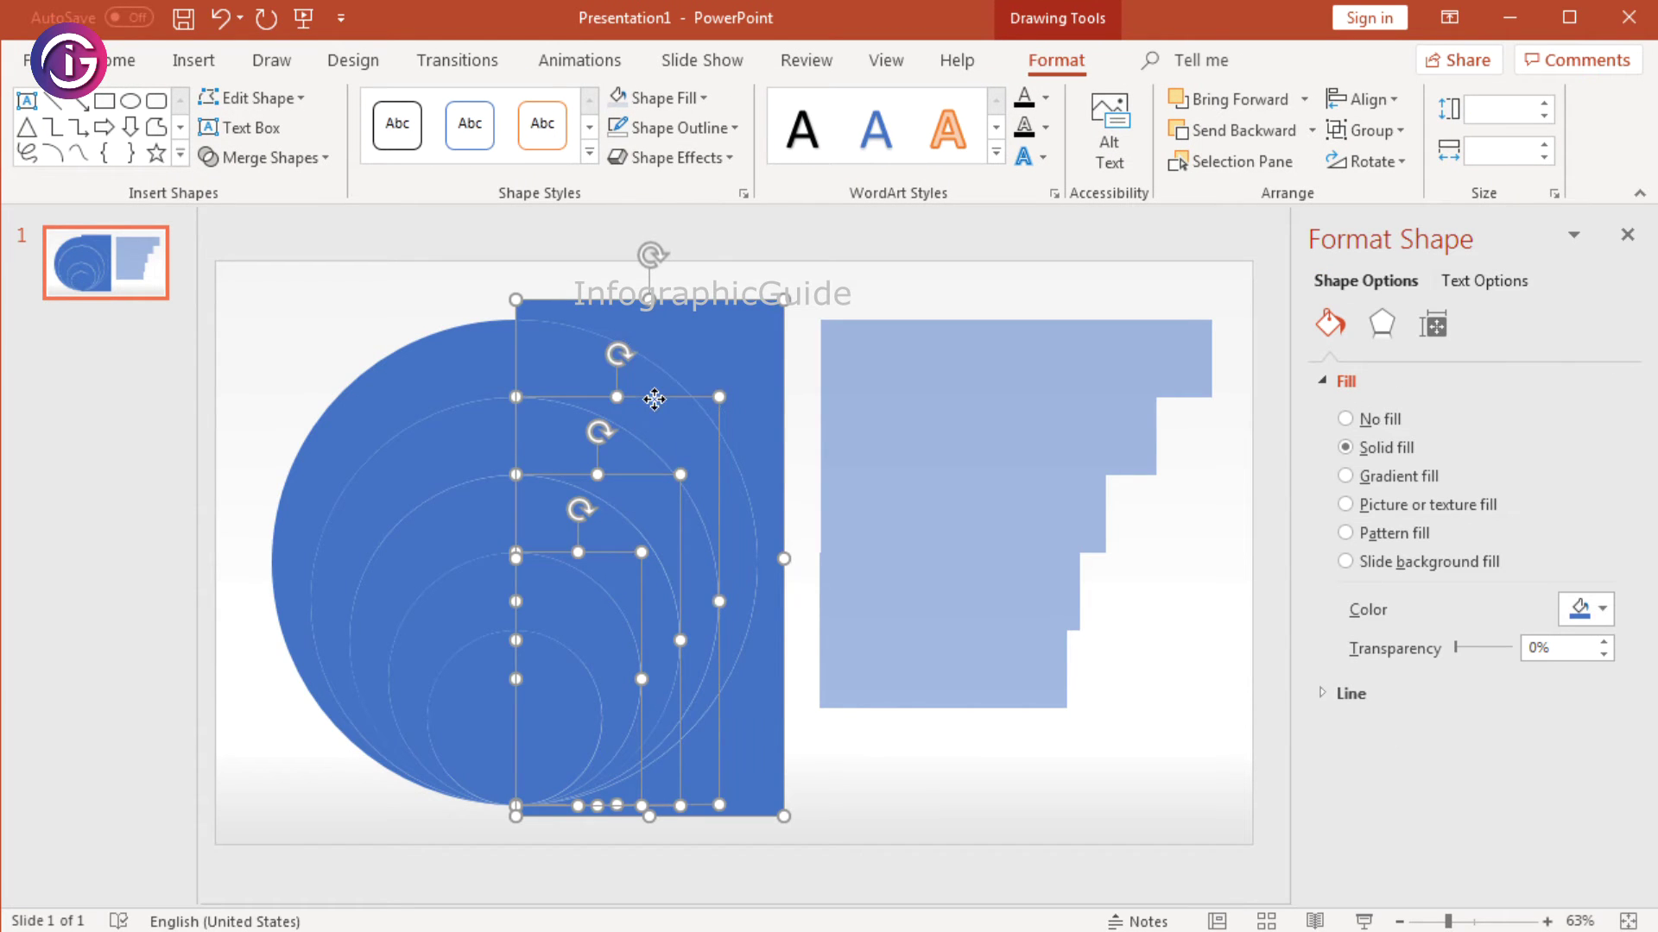
pyautogui.keyDown('shift'); pyautogui.click(664, 432); pyautogui.keyUp('shift')
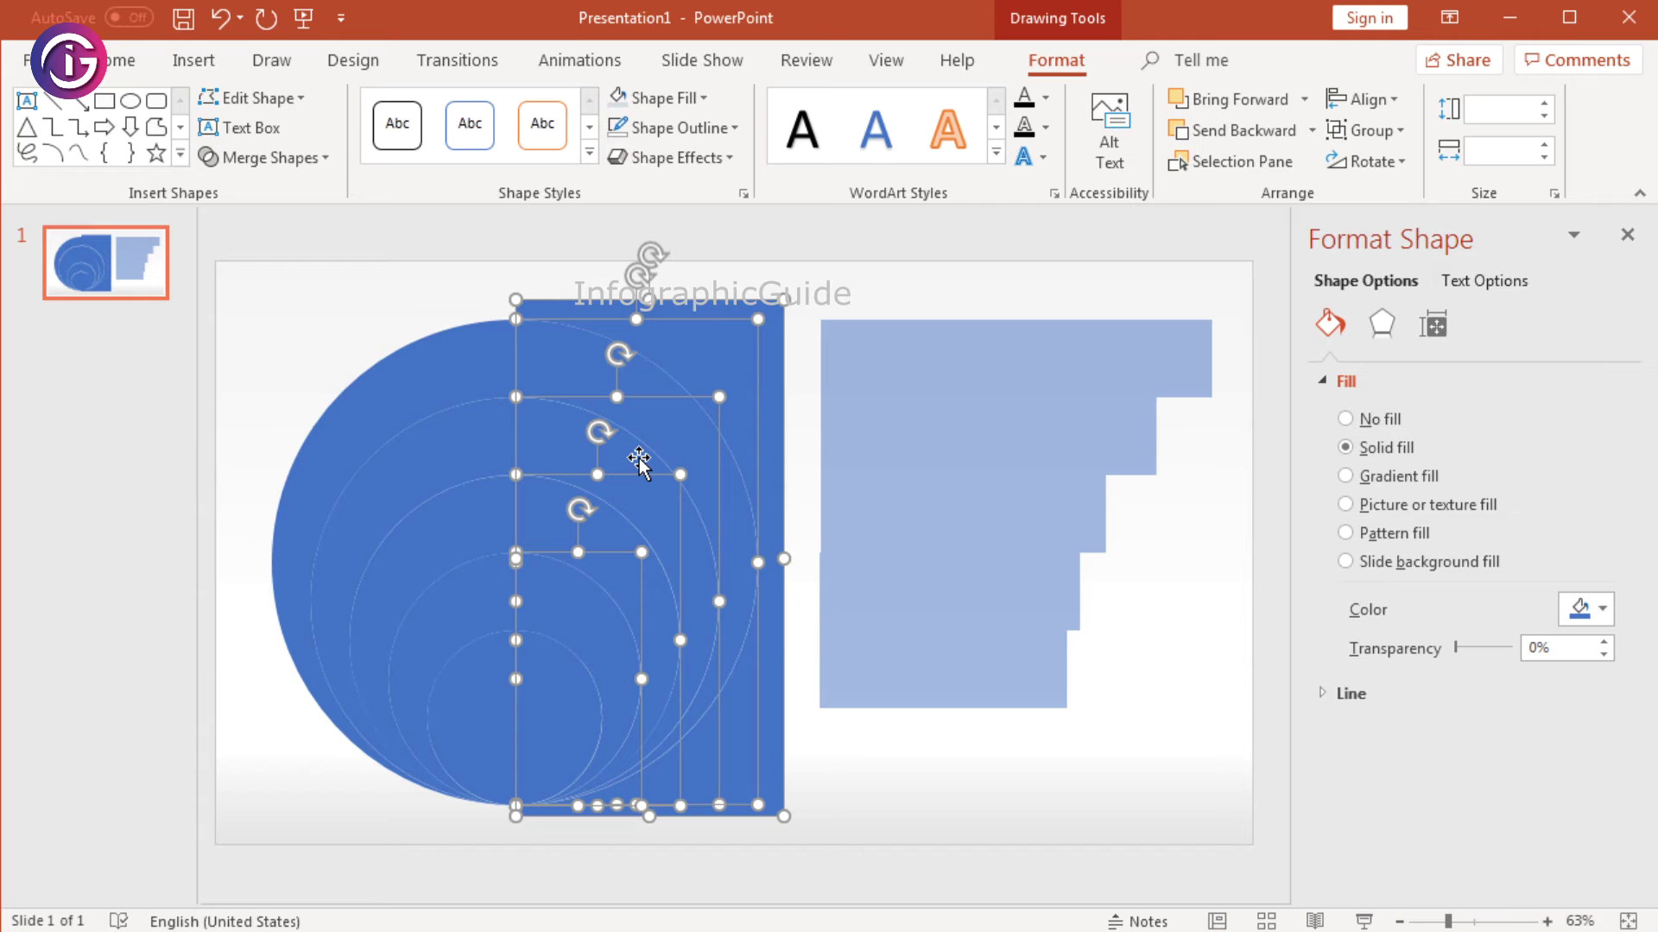
pyautogui.rightClick(639, 462)
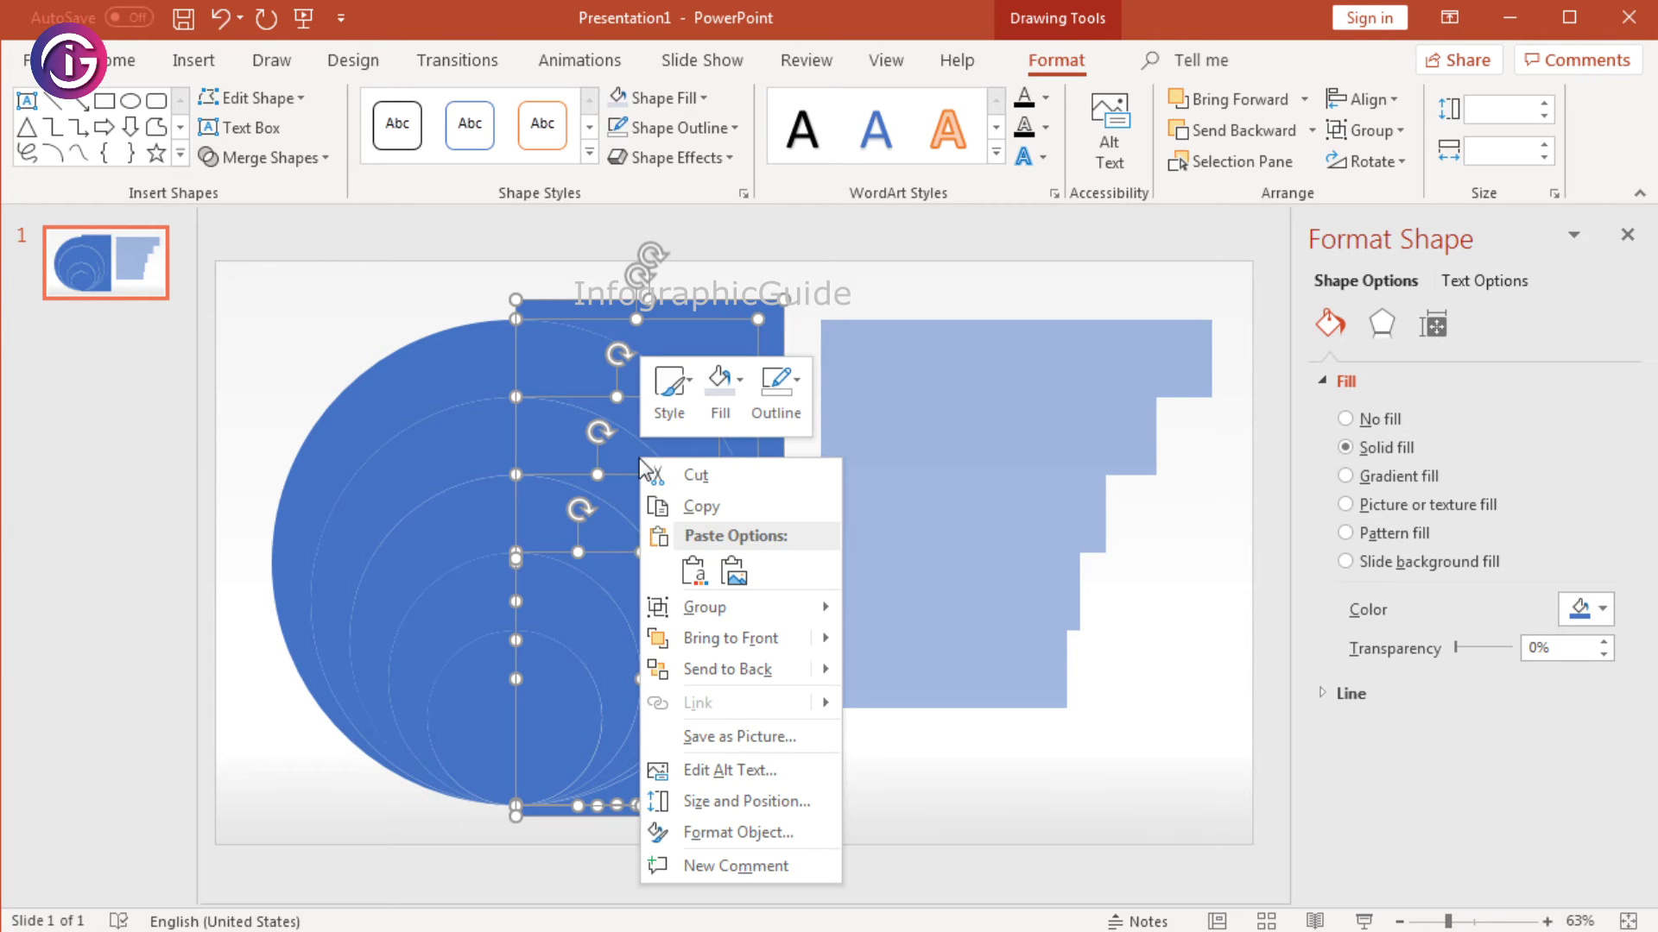
pyautogui.click(671, 479)
pyautogui.click(576, 711)
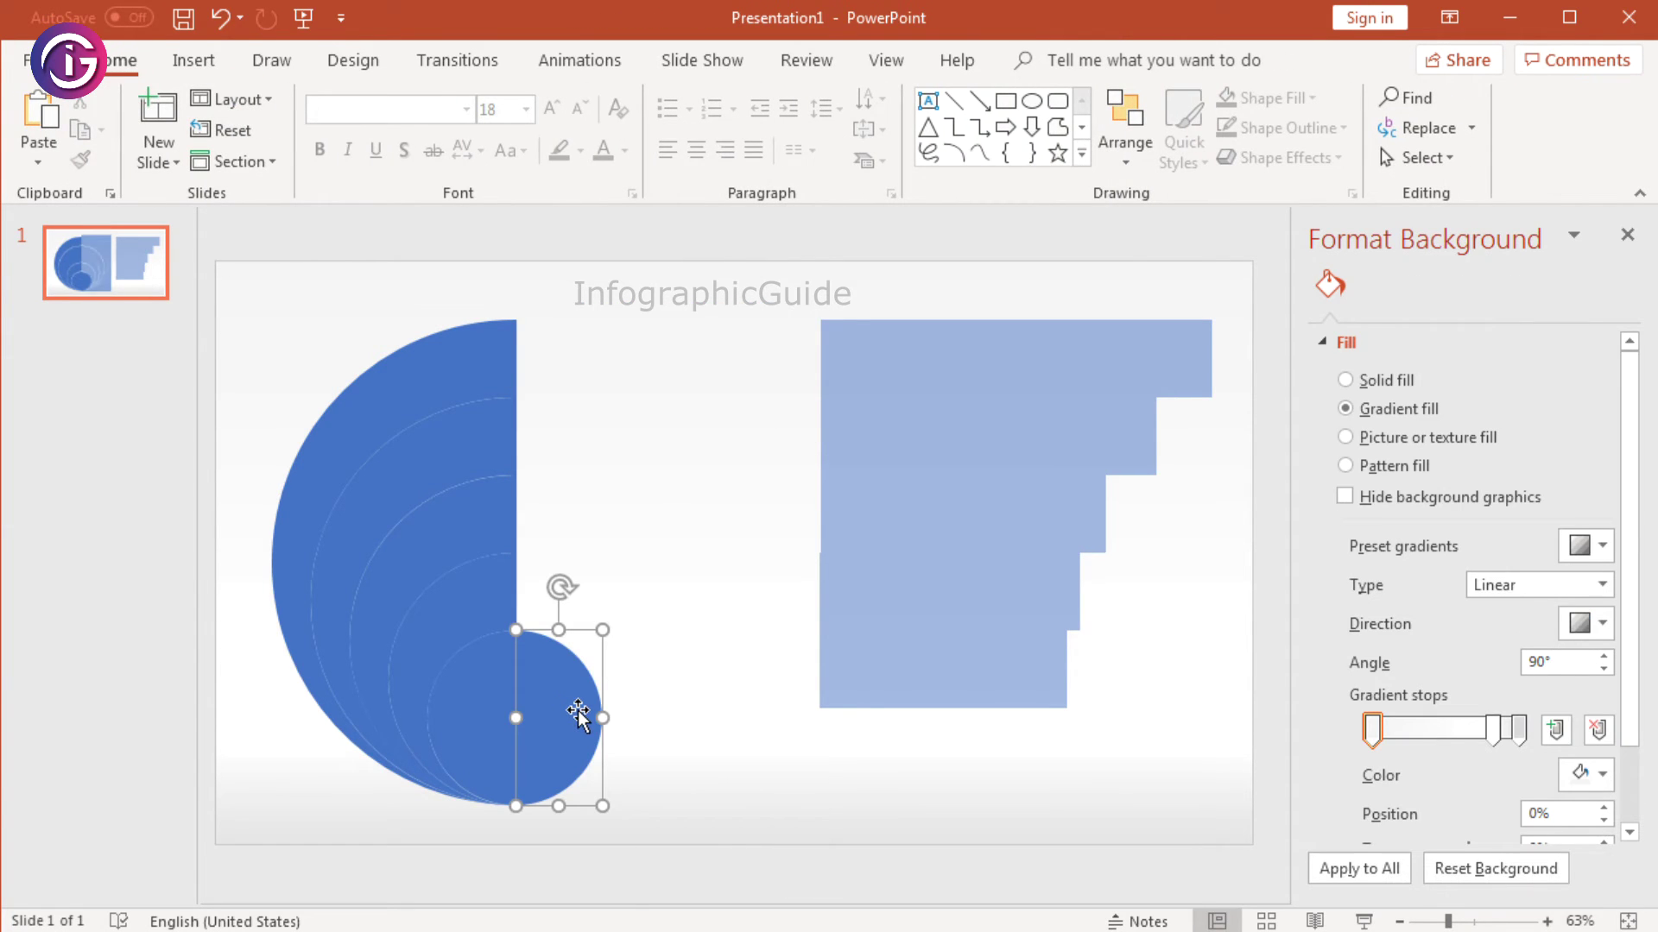
# Step: Remove the small dark circle piece and clear the selection
pyautogui.rightClick(580, 718)
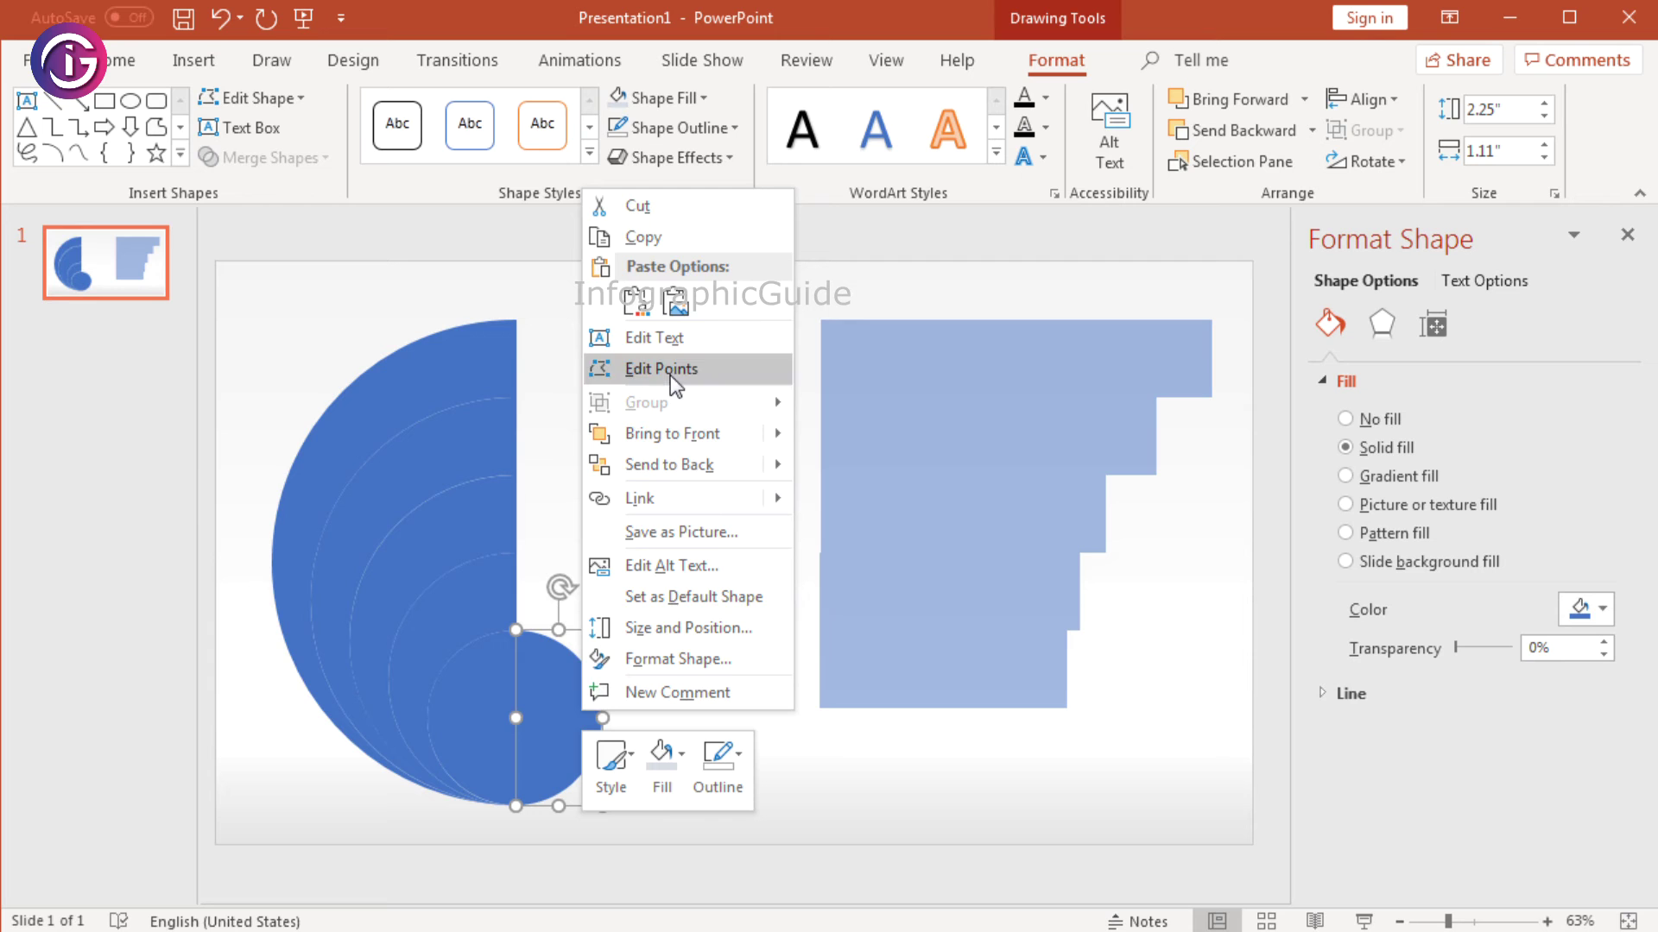
pyautogui.click(671, 205)
pyautogui.click(865, 646)
pyautogui.hotkey('ctrl', 'v')
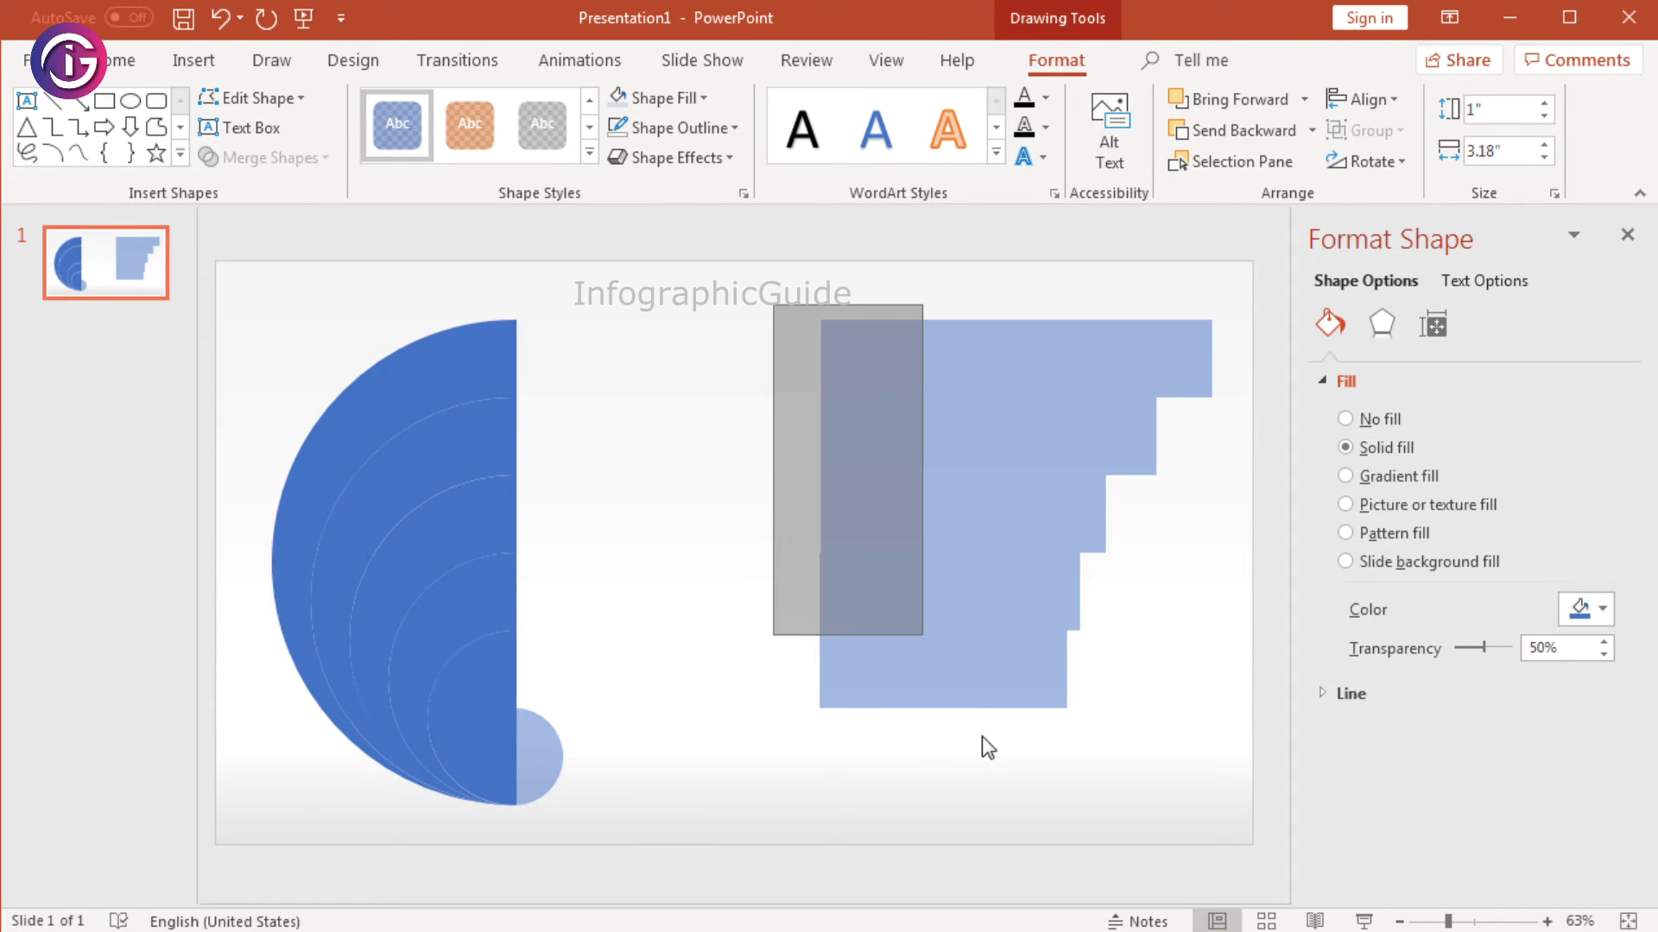
pyautogui.click(982, 737)
# Step: Set the five staircase bars to 0% transparency, align them left, and butt them against the half-circle
pyautogui.moveTo(1129, 739); pyautogui.dragTo(771, 285)
pyautogui.keyDown('shift'); pyautogui.click(907, 437); pyautogui.keyUp('shift')
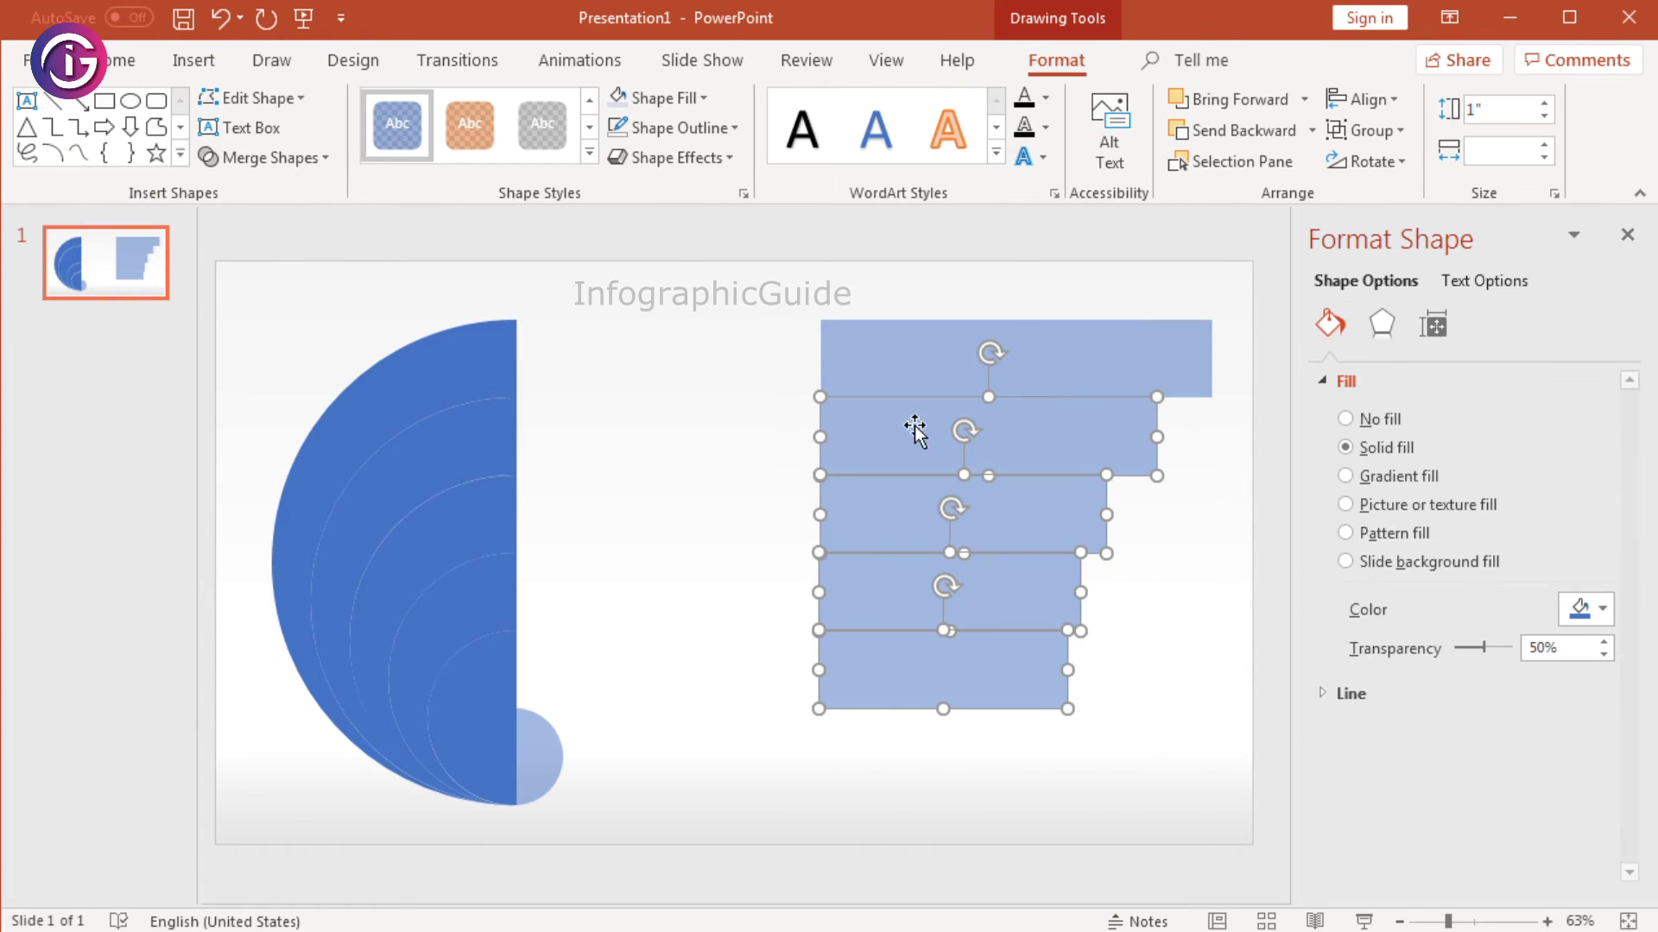
pyautogui.keyDown('shift'); pyautogui.click(1110, 359); pyautogui.keyUp('shift')
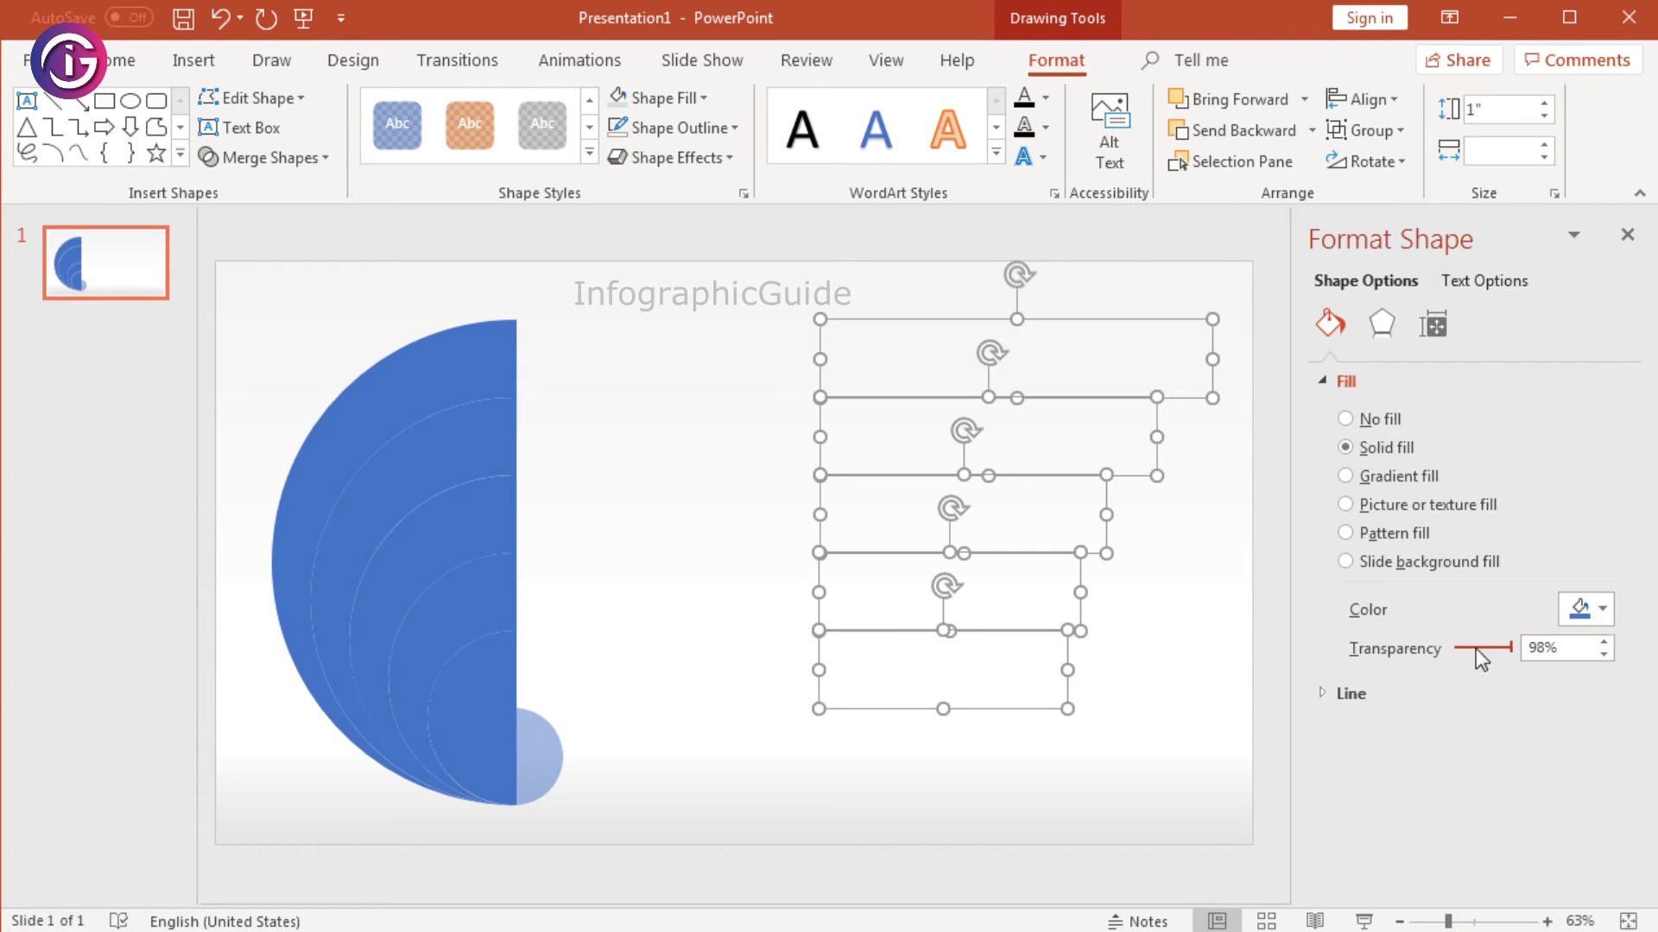
pyautogui.moveTo(1511, 649); pyautogui.dragTo(1366, 649)
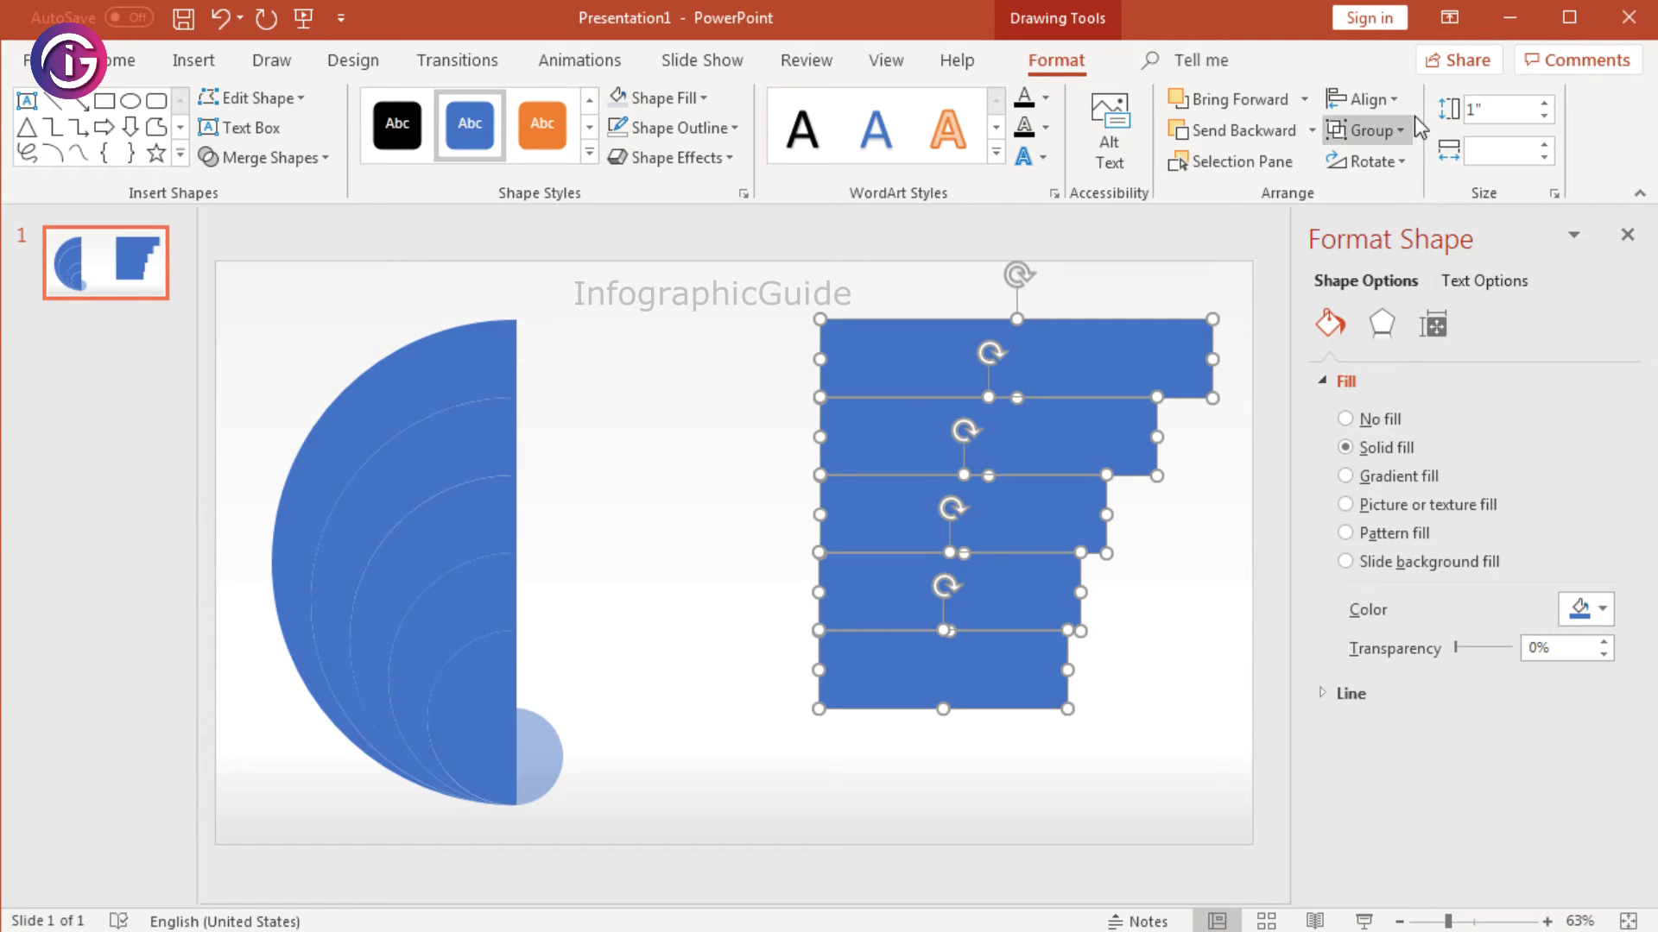
pyautogui.click(1372, 100)
pyautogui.click(1390, 131)
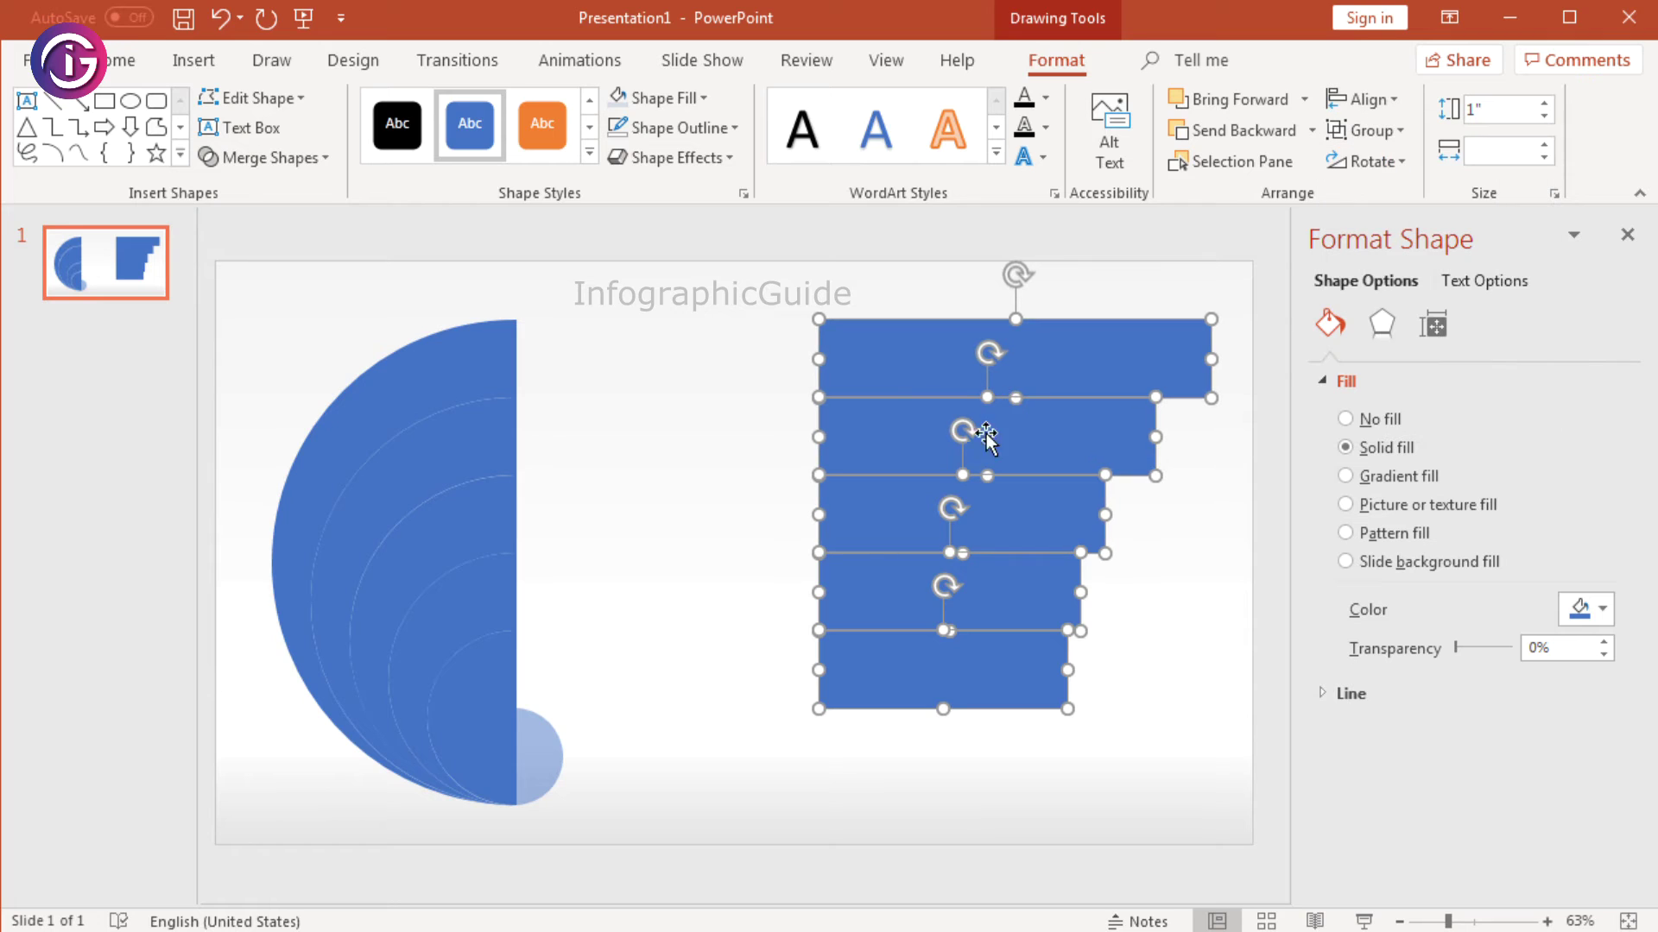
pyautogui.moveTo(879, 434); pyautogui.dragTo(578, 463)
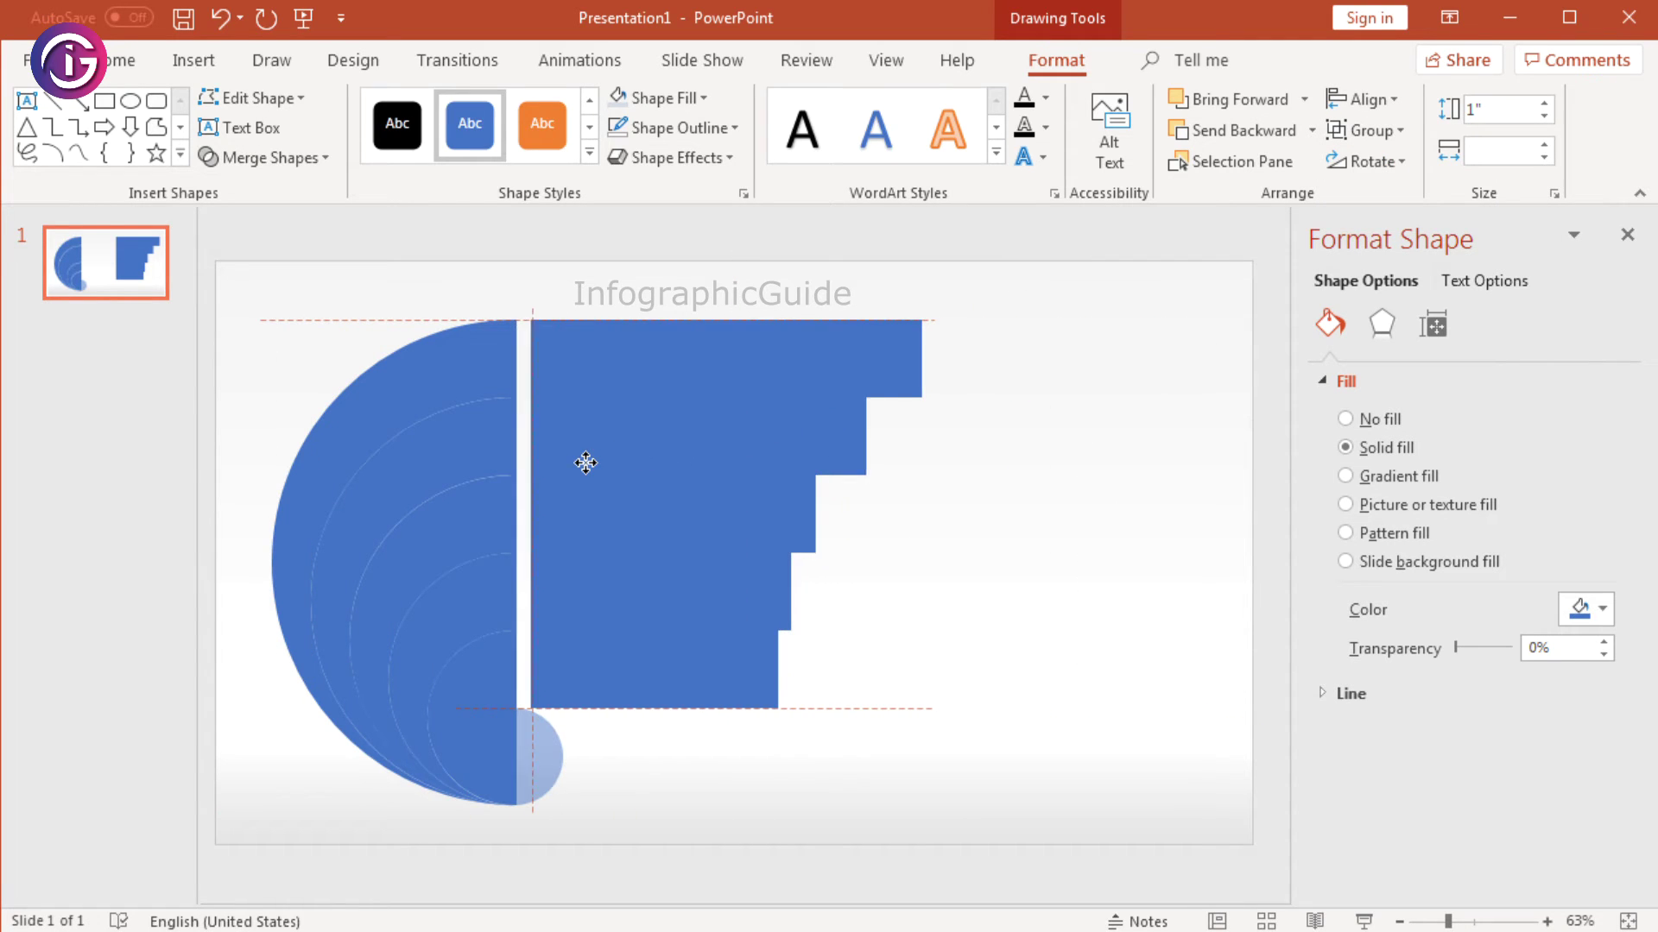
pyautogui.moveTo(579, 463); pyautogui.dragTo(580, 464)
pyautogui.click(914, 574)
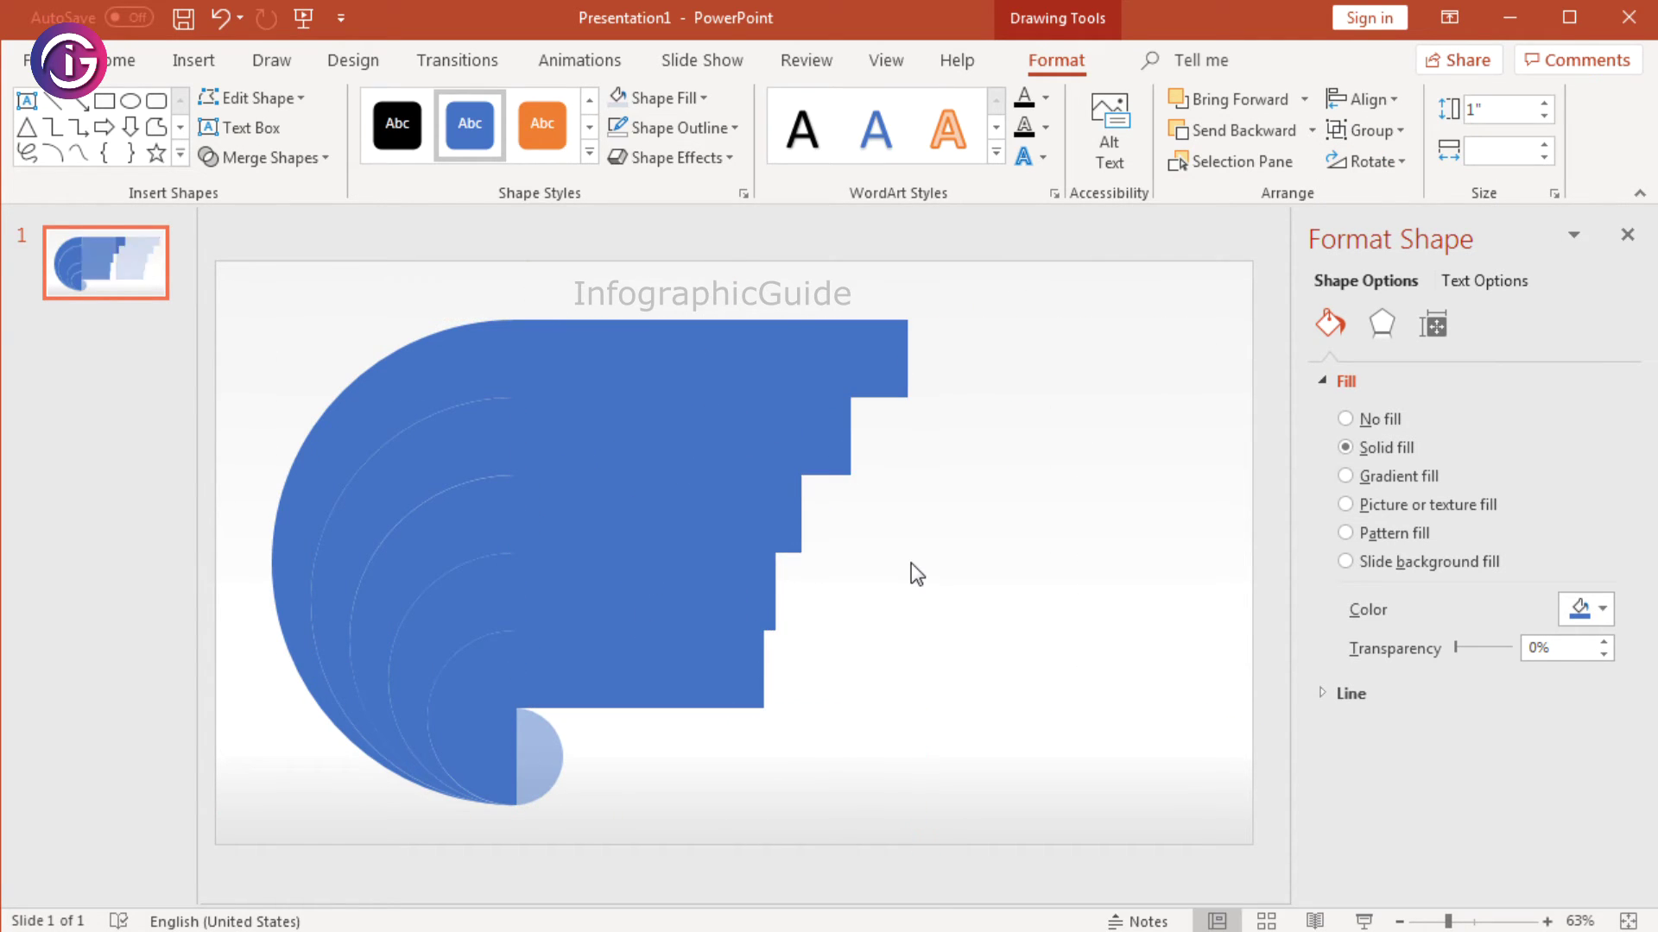
# Step: Make the small half-circle fully opaque, fill it black, and bring it to the front
pyautogui.click(577, 357)
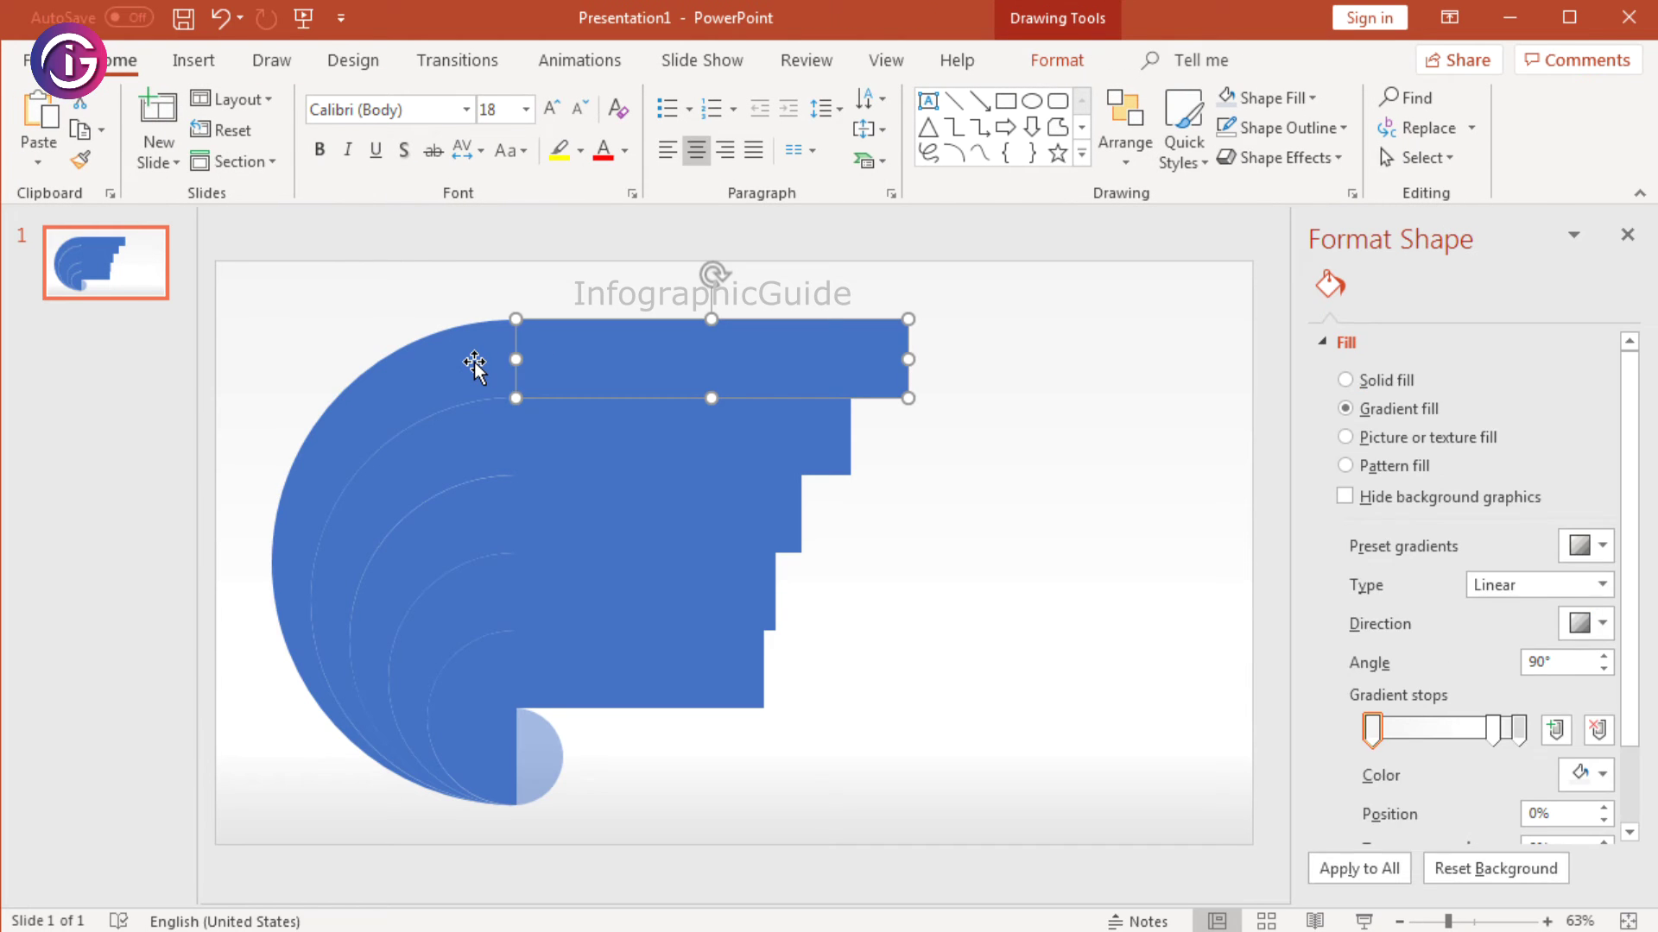
pyautogui.keyDown('shift'); pyautogui.click(475, 367); pyautogui.keyUp('shift')
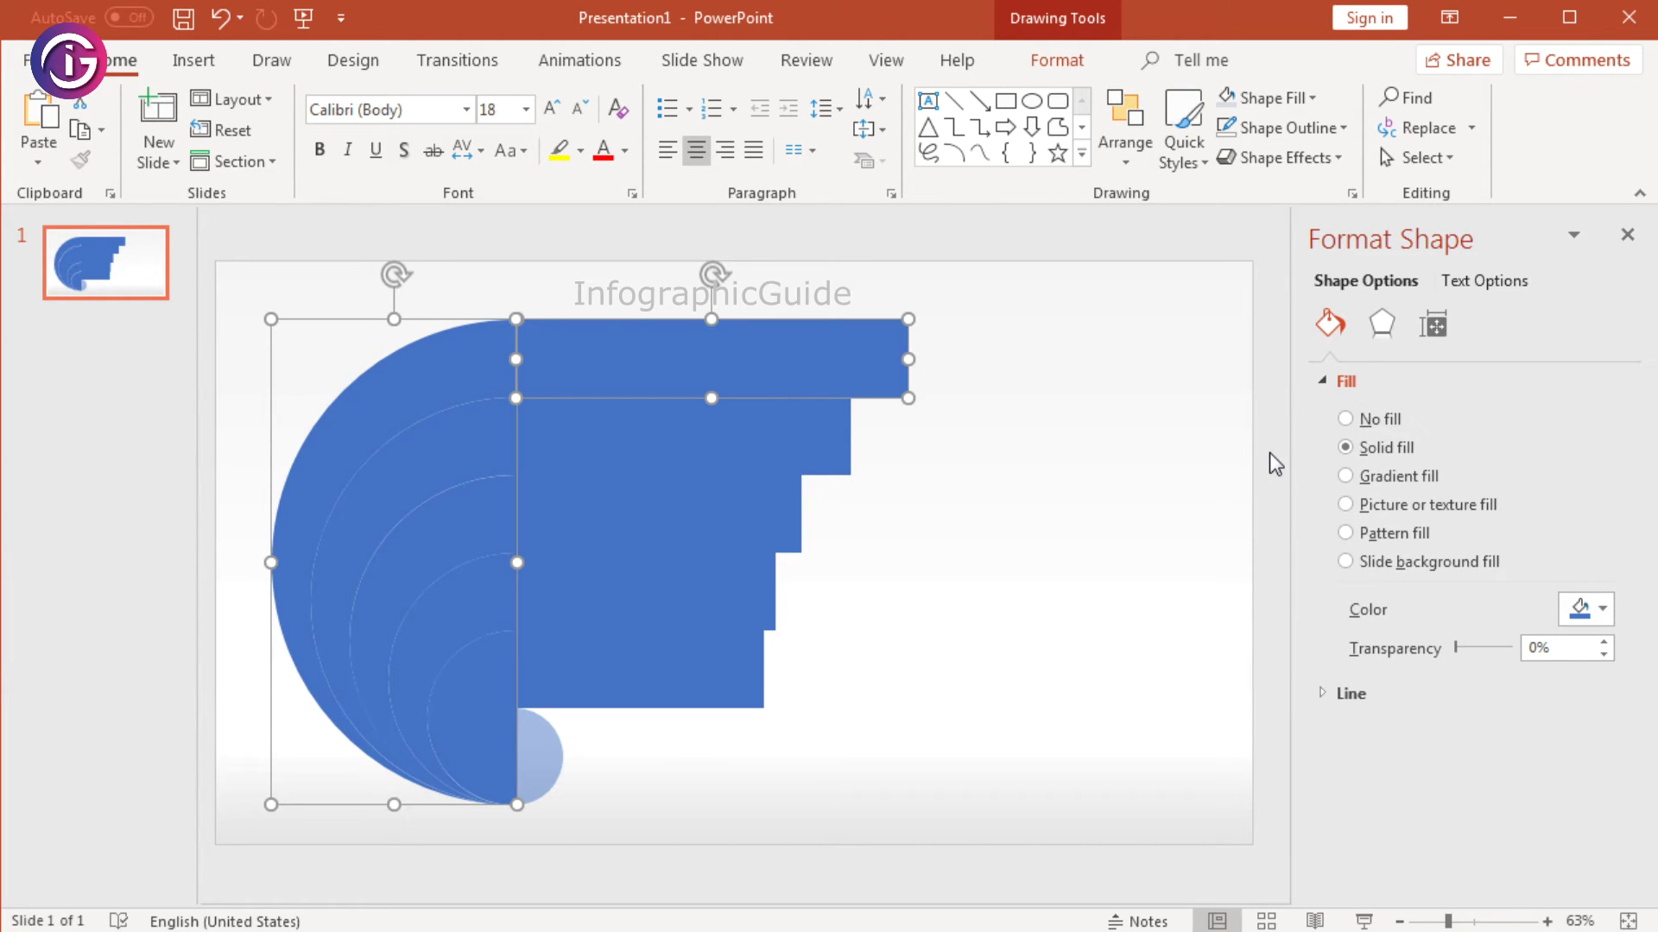
pyautogui.click(1045, 601)
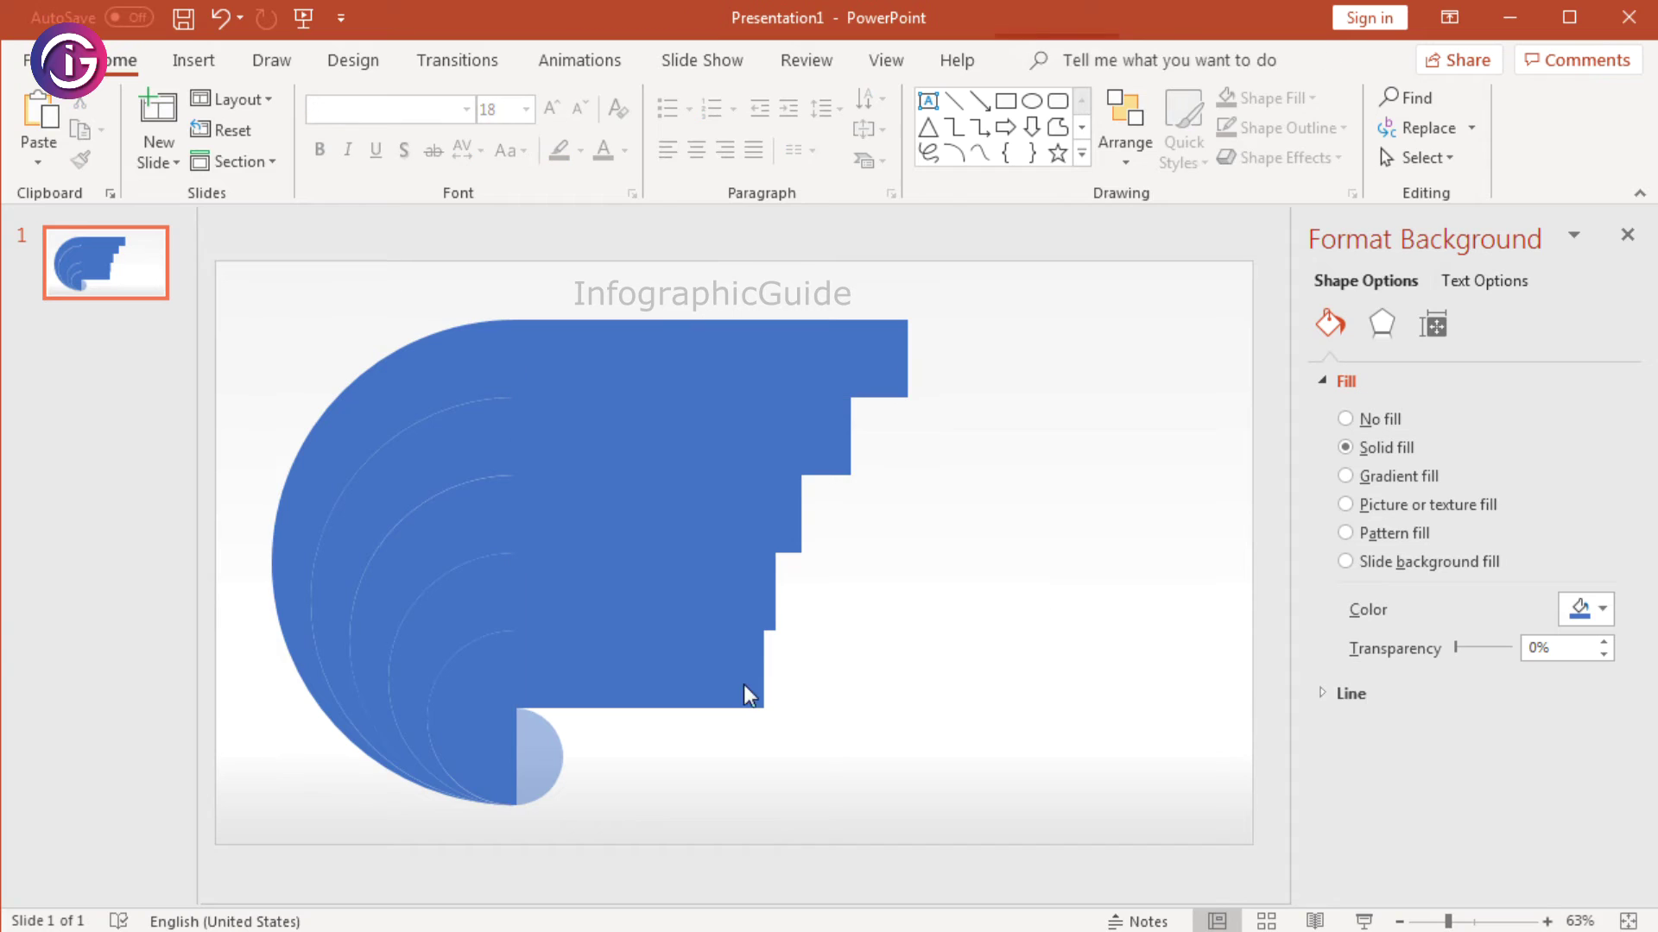
pyautogui.click(520, 734)
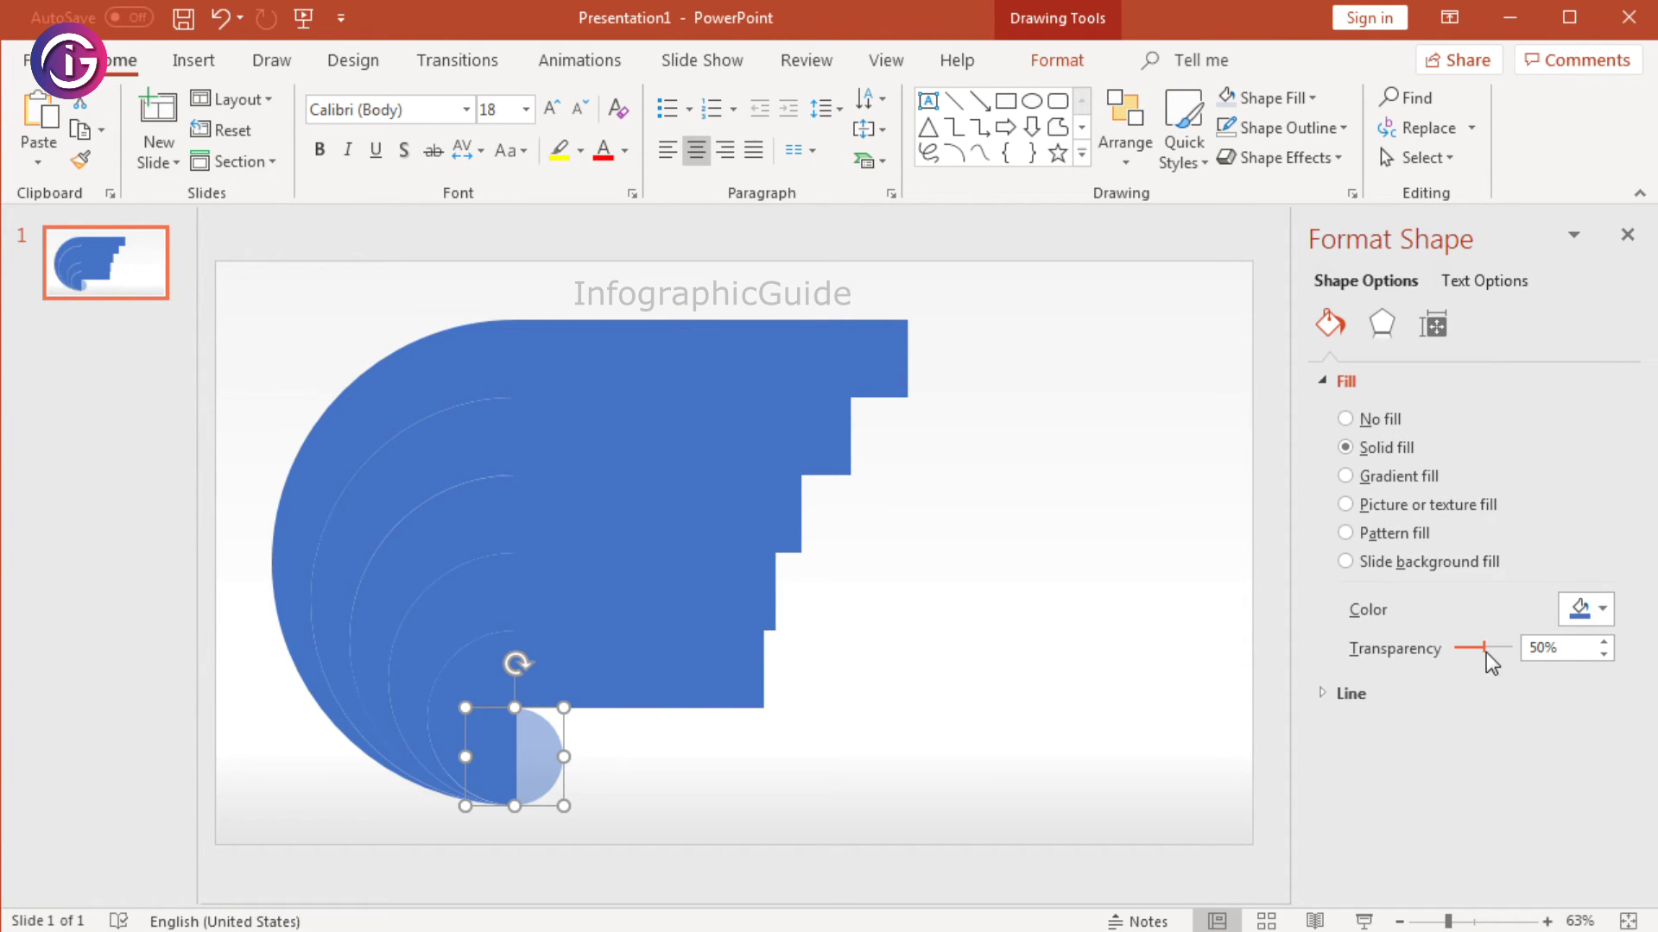
pyautogui.moveTo(1486, 654); pyautogui.dragTo(1371, 682)
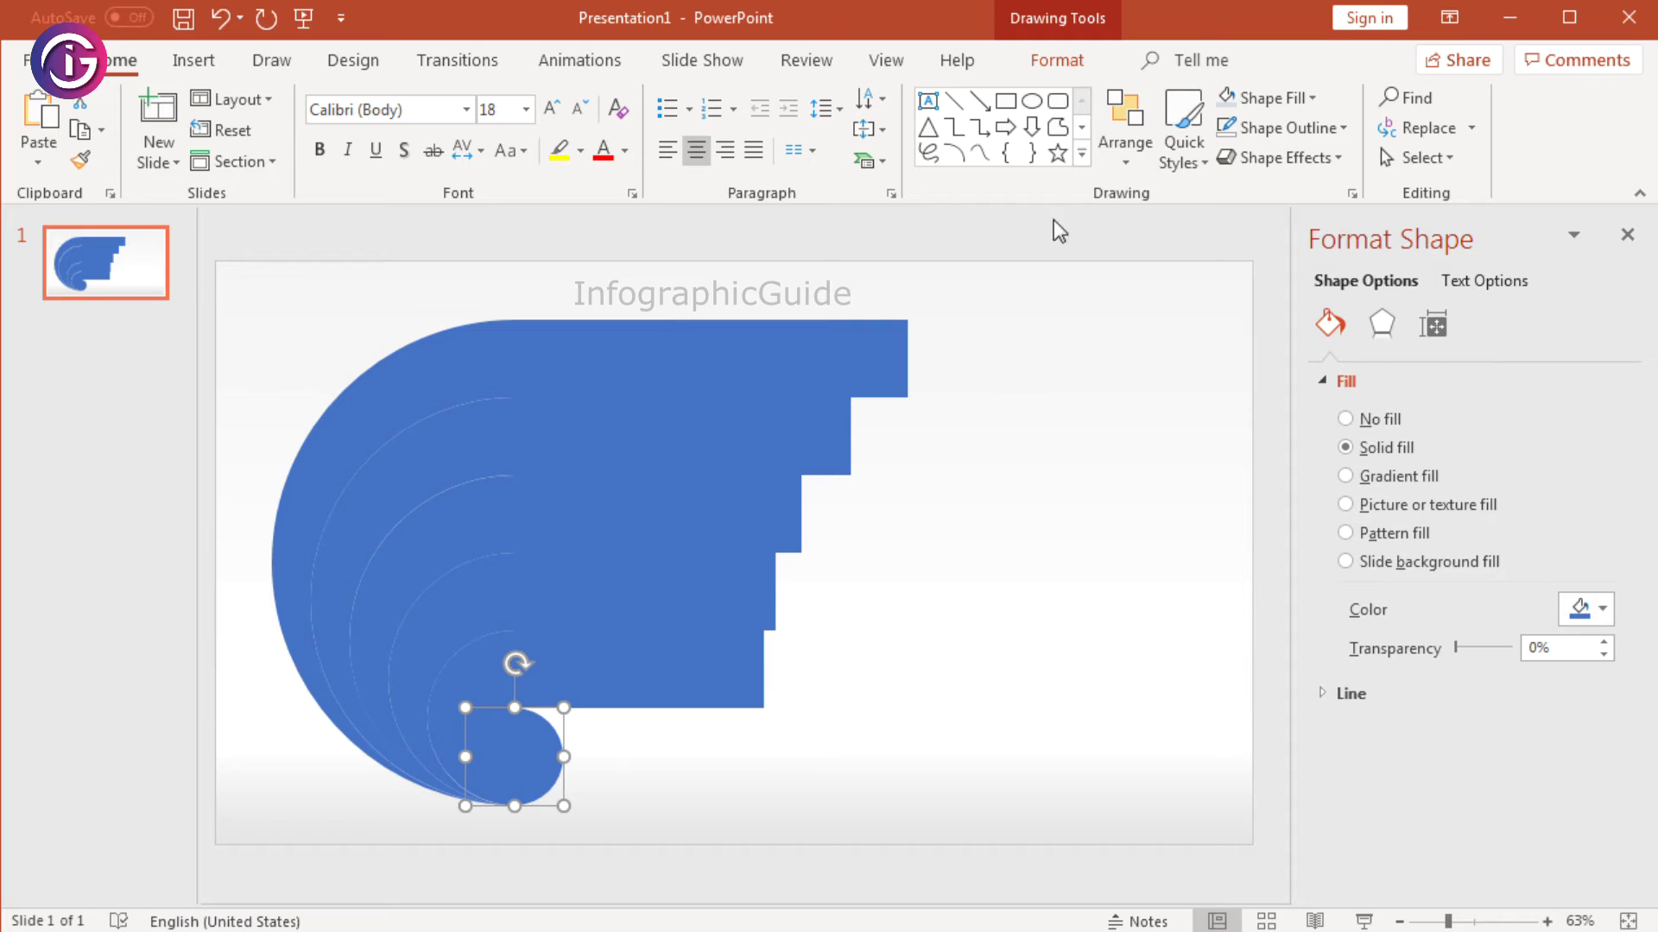
pyautogui.click(1070, 66)
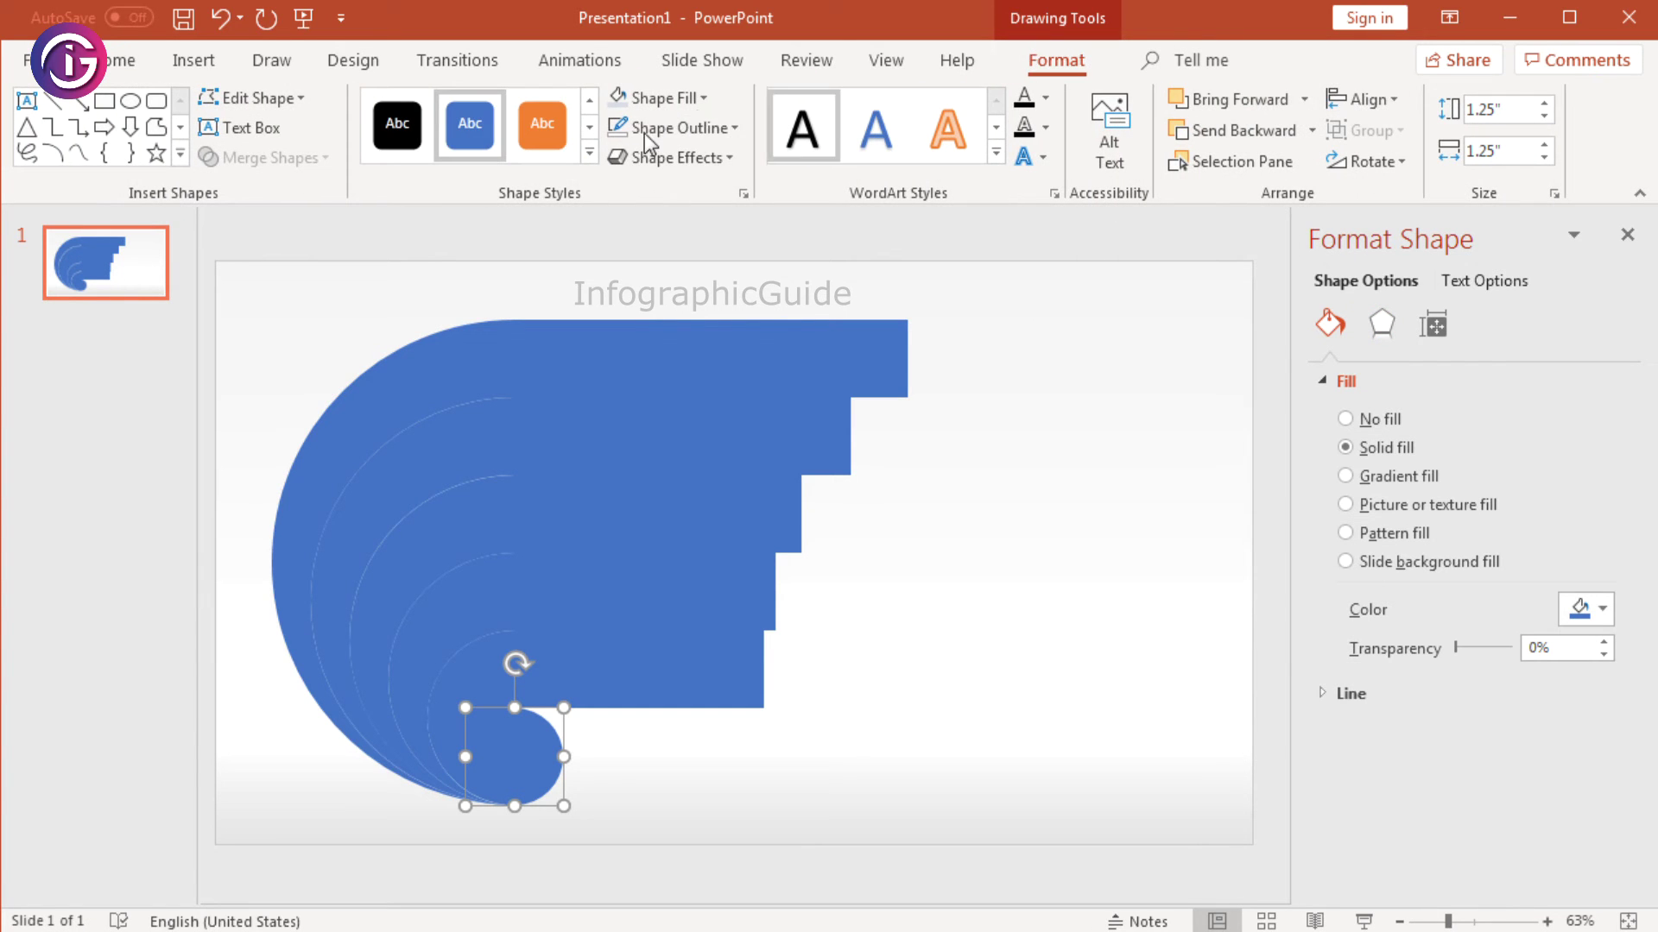
pyautogui.click(708, 97)
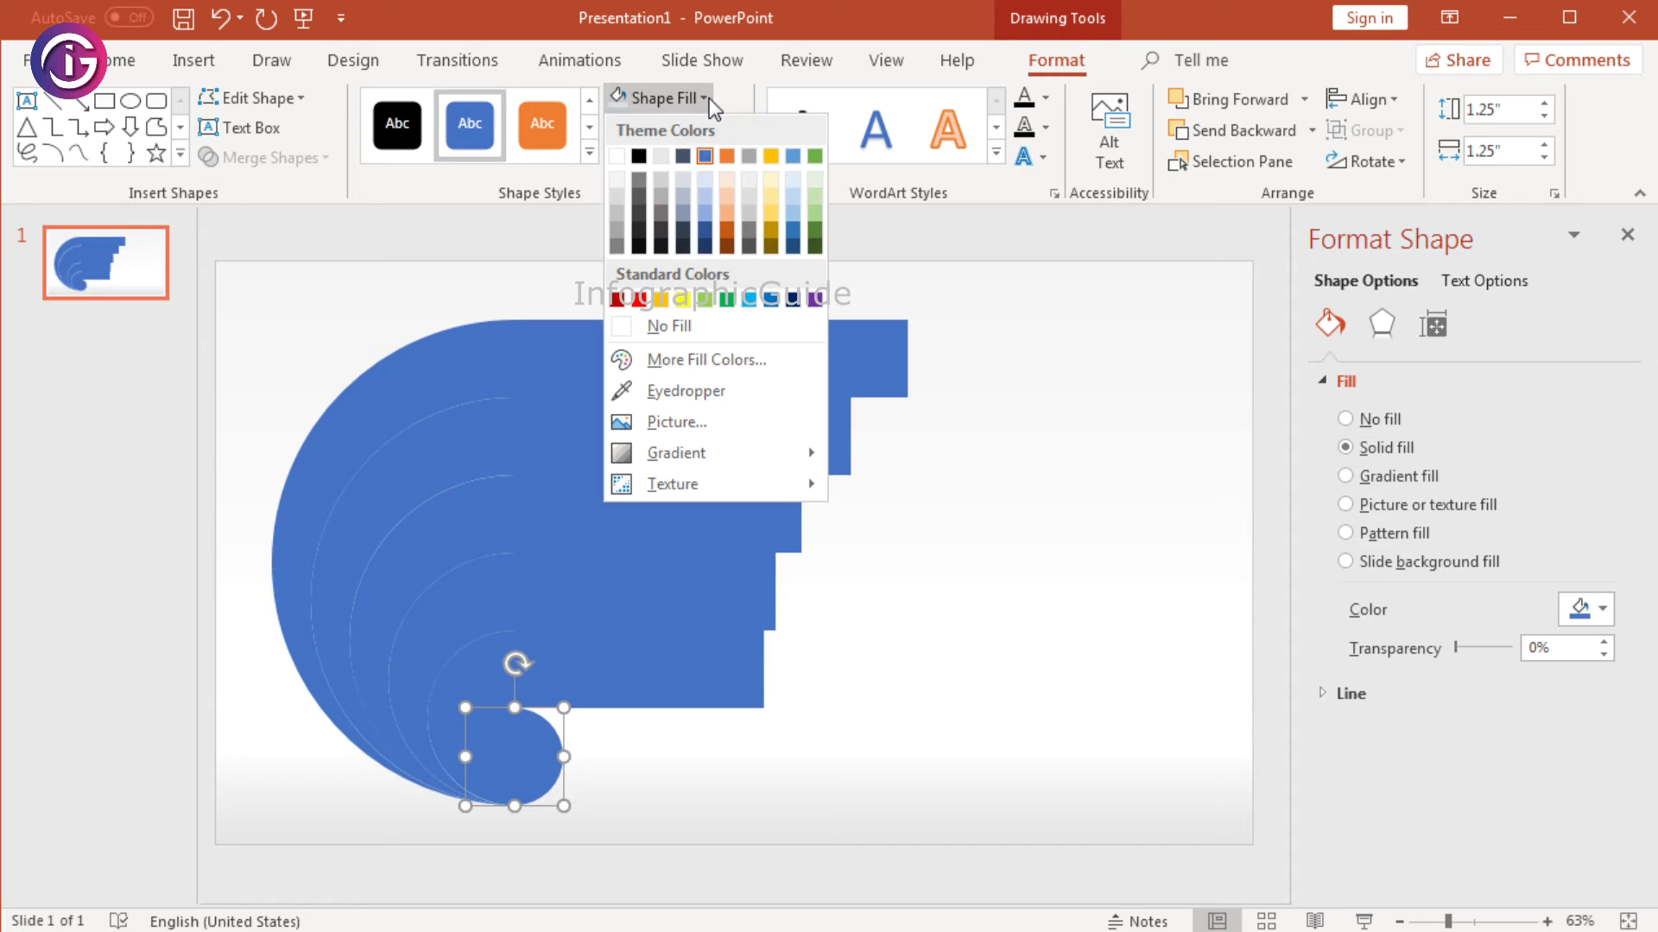
pyautogui.click(643, 158)
pyautogui.rightClick(536, 751)
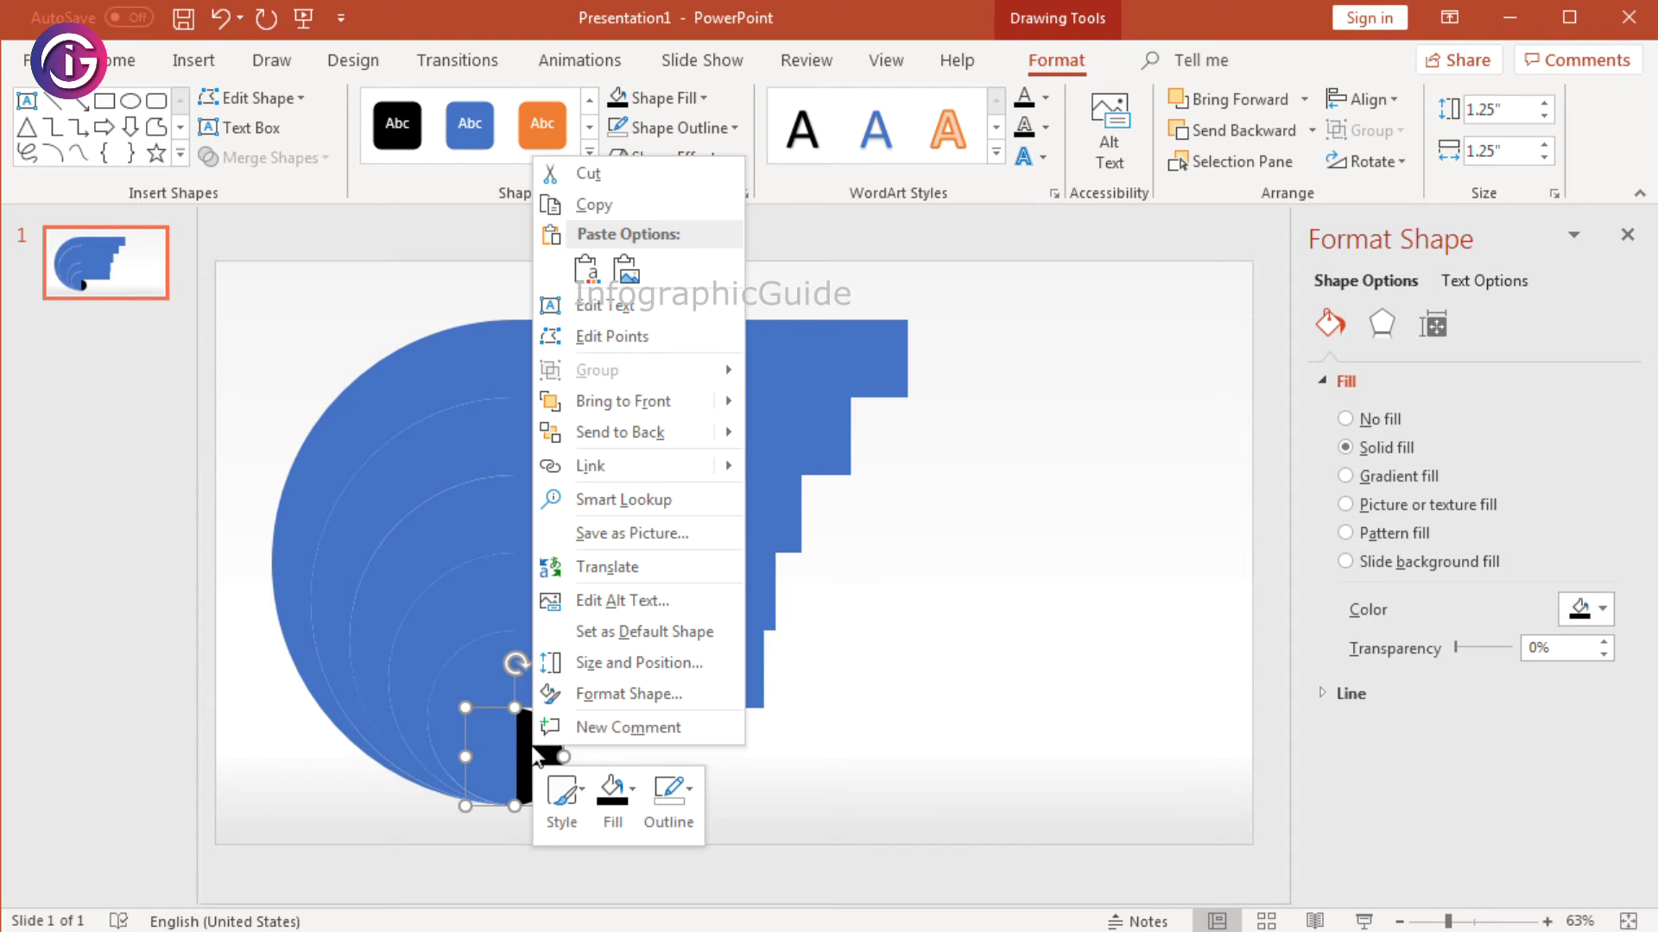
pyautogui.click(651, 403)
# Step: Stretch the middle blue bar further to the right
pyautogui.click(772, 679)
pyautogui.click(518, 673)
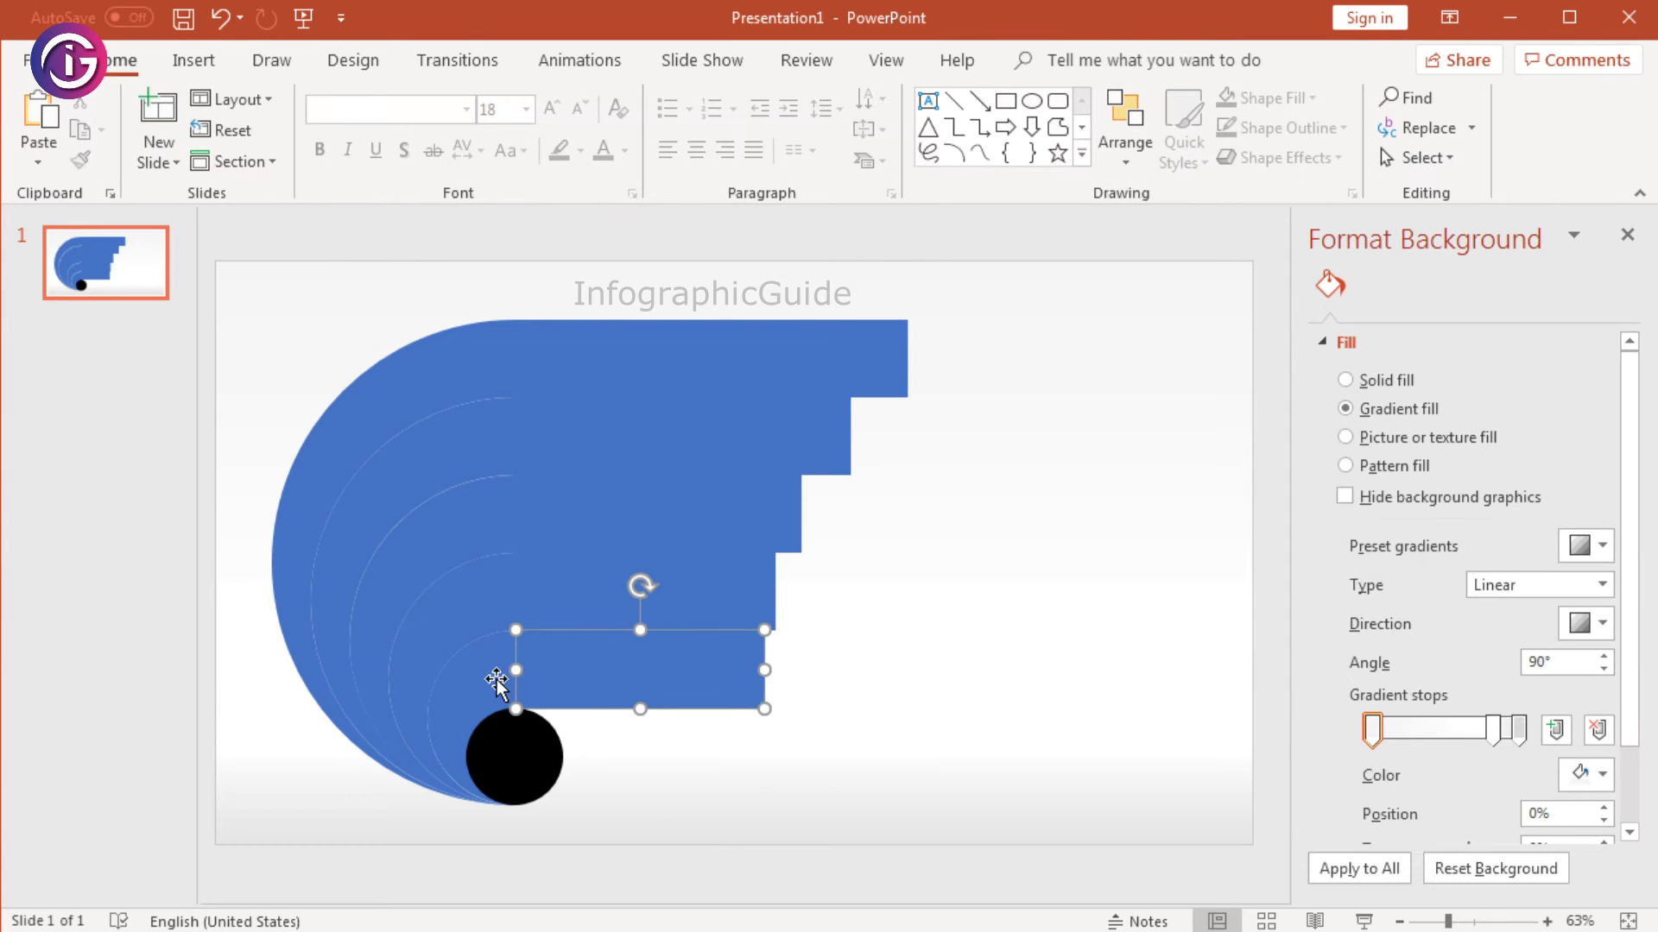
pyautogui.keyDown('shift'); pyautogui.click(472, 676); pyautogui.keyUp('shift')
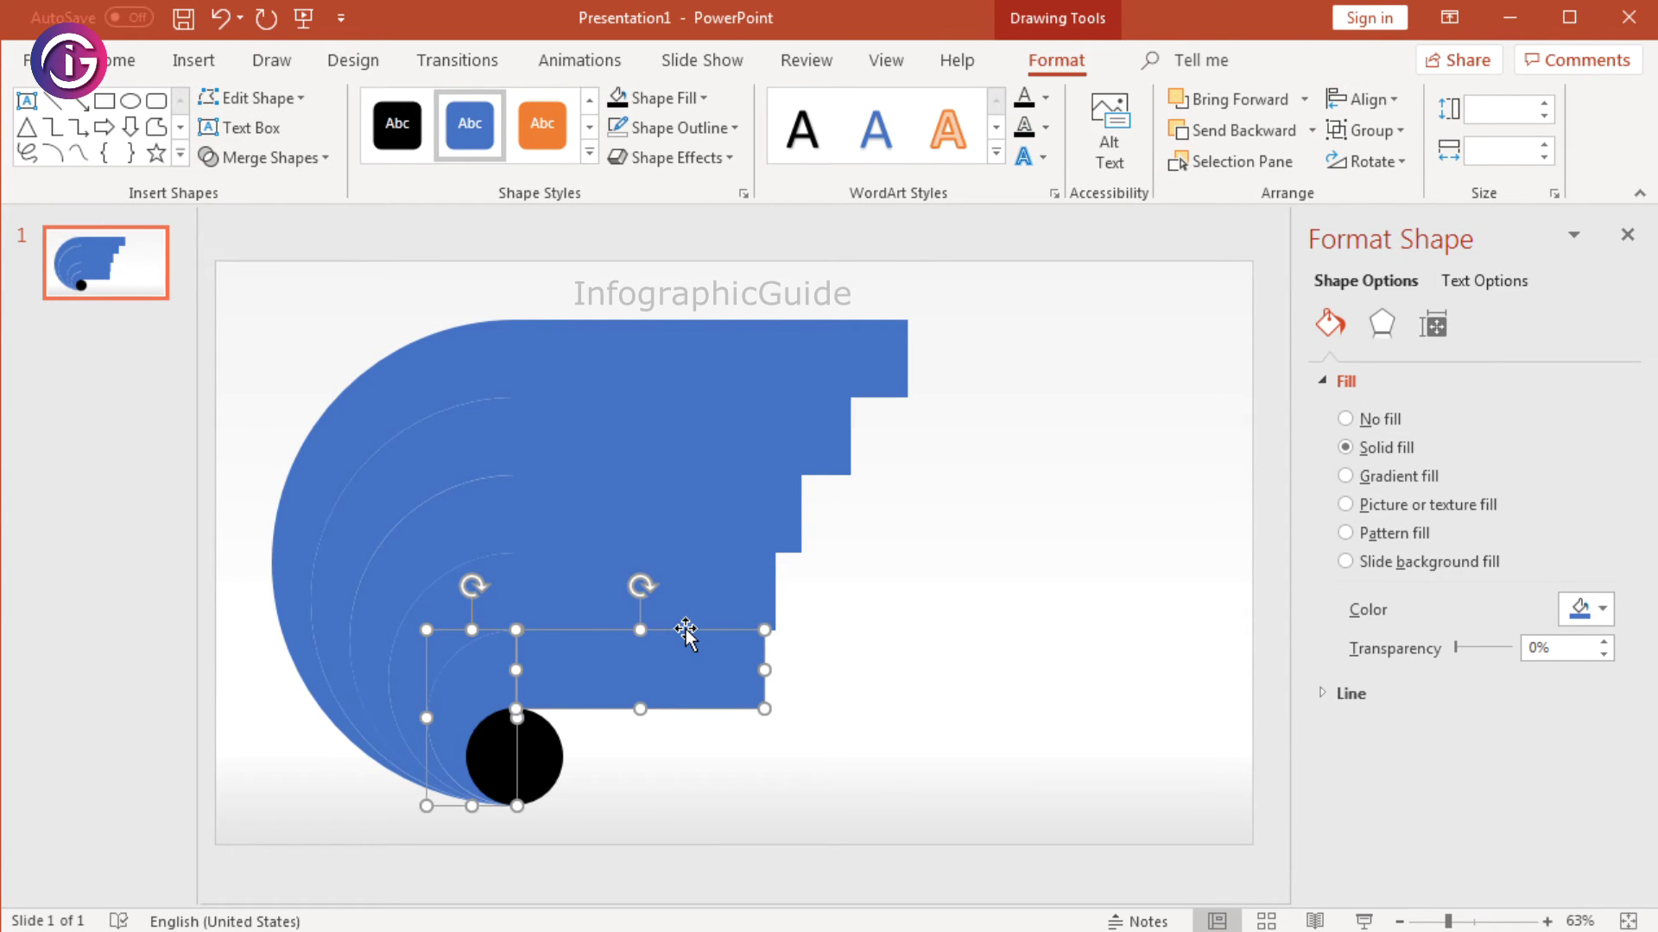
pyautogui.click(870, 695)
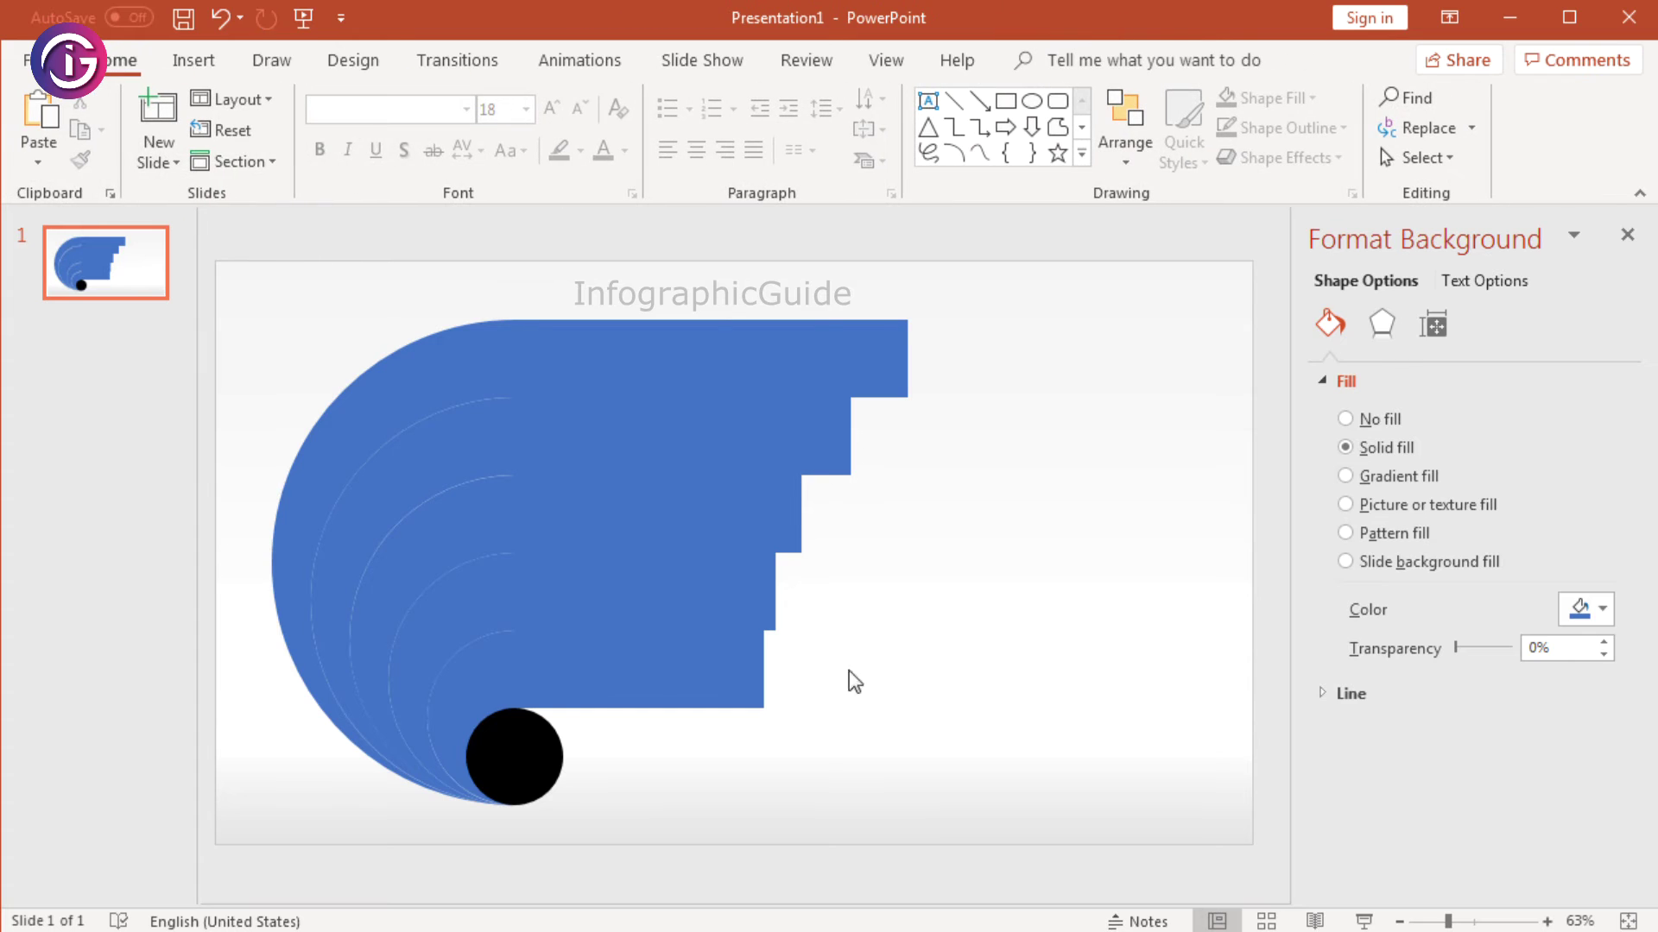
pyautogui.click(784, 604)
pyautogui.moveTo(777, 593); pyautogui.dragTo(830, 592)
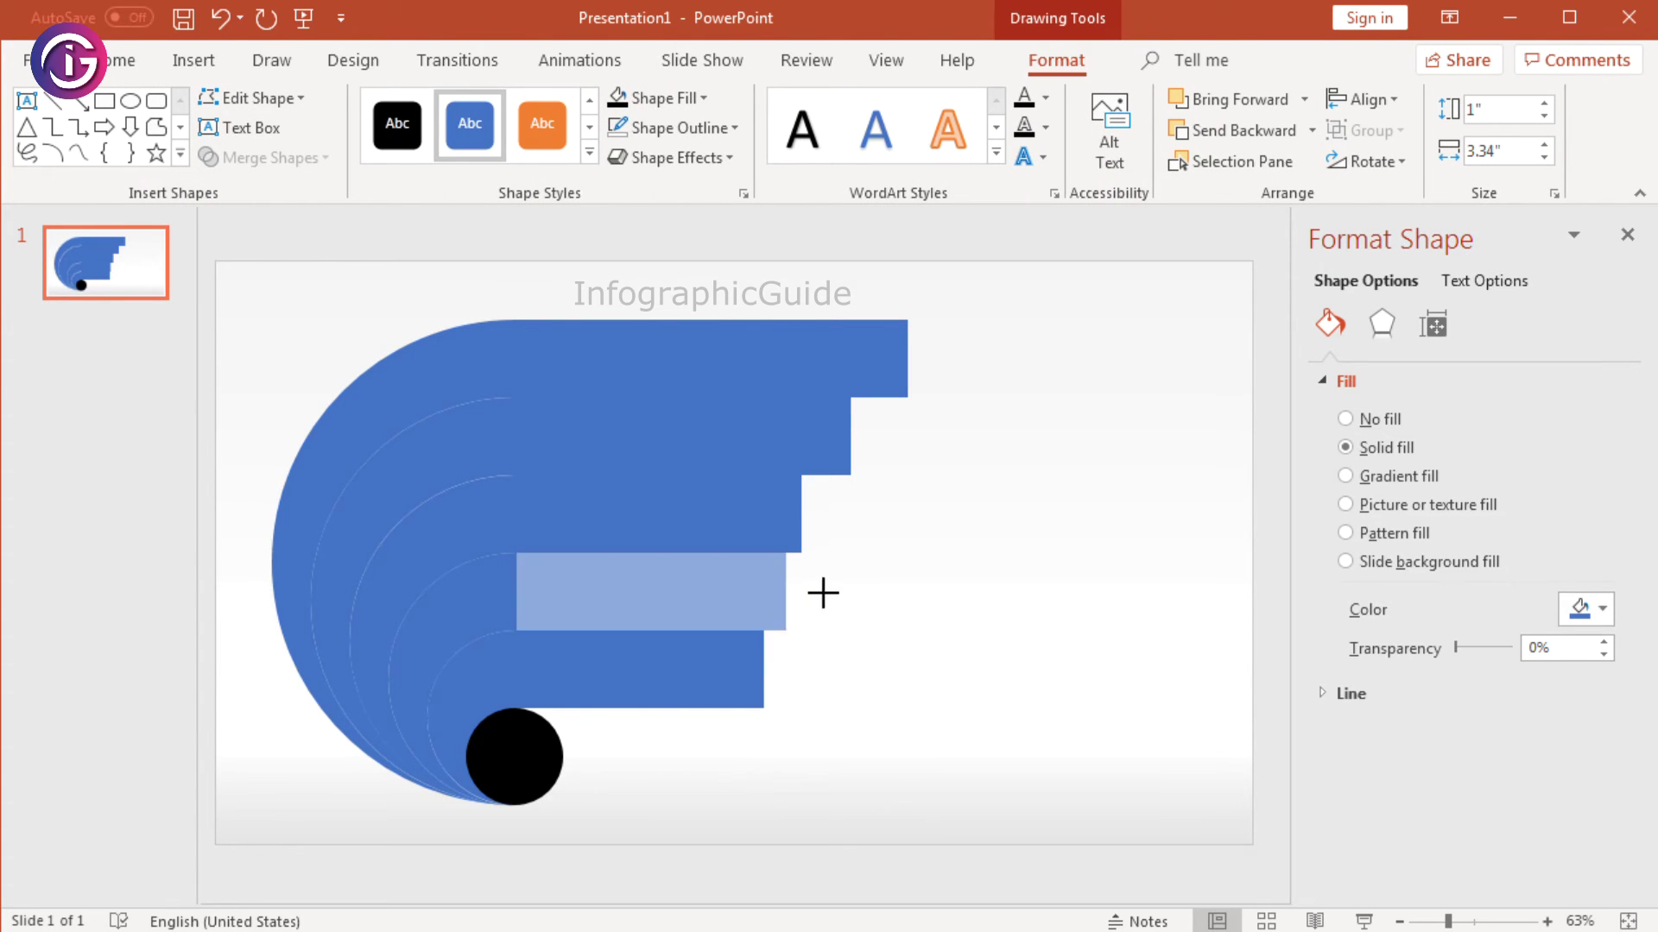
# Step: Drag the three upper bars' right ends outward so each extends past the bar below
pyautogui.click(796, 515)
pyautogui.moveTo(801, 514); pyautogui.dragTo(895, 527)
pyautogui.click(842, 449)
pyautogui.moveTo(851, 436); pyautogui.dragTo(959, 441)
pyautogui.click(903, 356)
pyautogui.moveTo(907, 358); pyautogui.dragTo(1007, 370)
# Step: Select the top bar together with the quarter-circle arc to check alignment, then clear the selection
pyautogui.click(1061, 582)
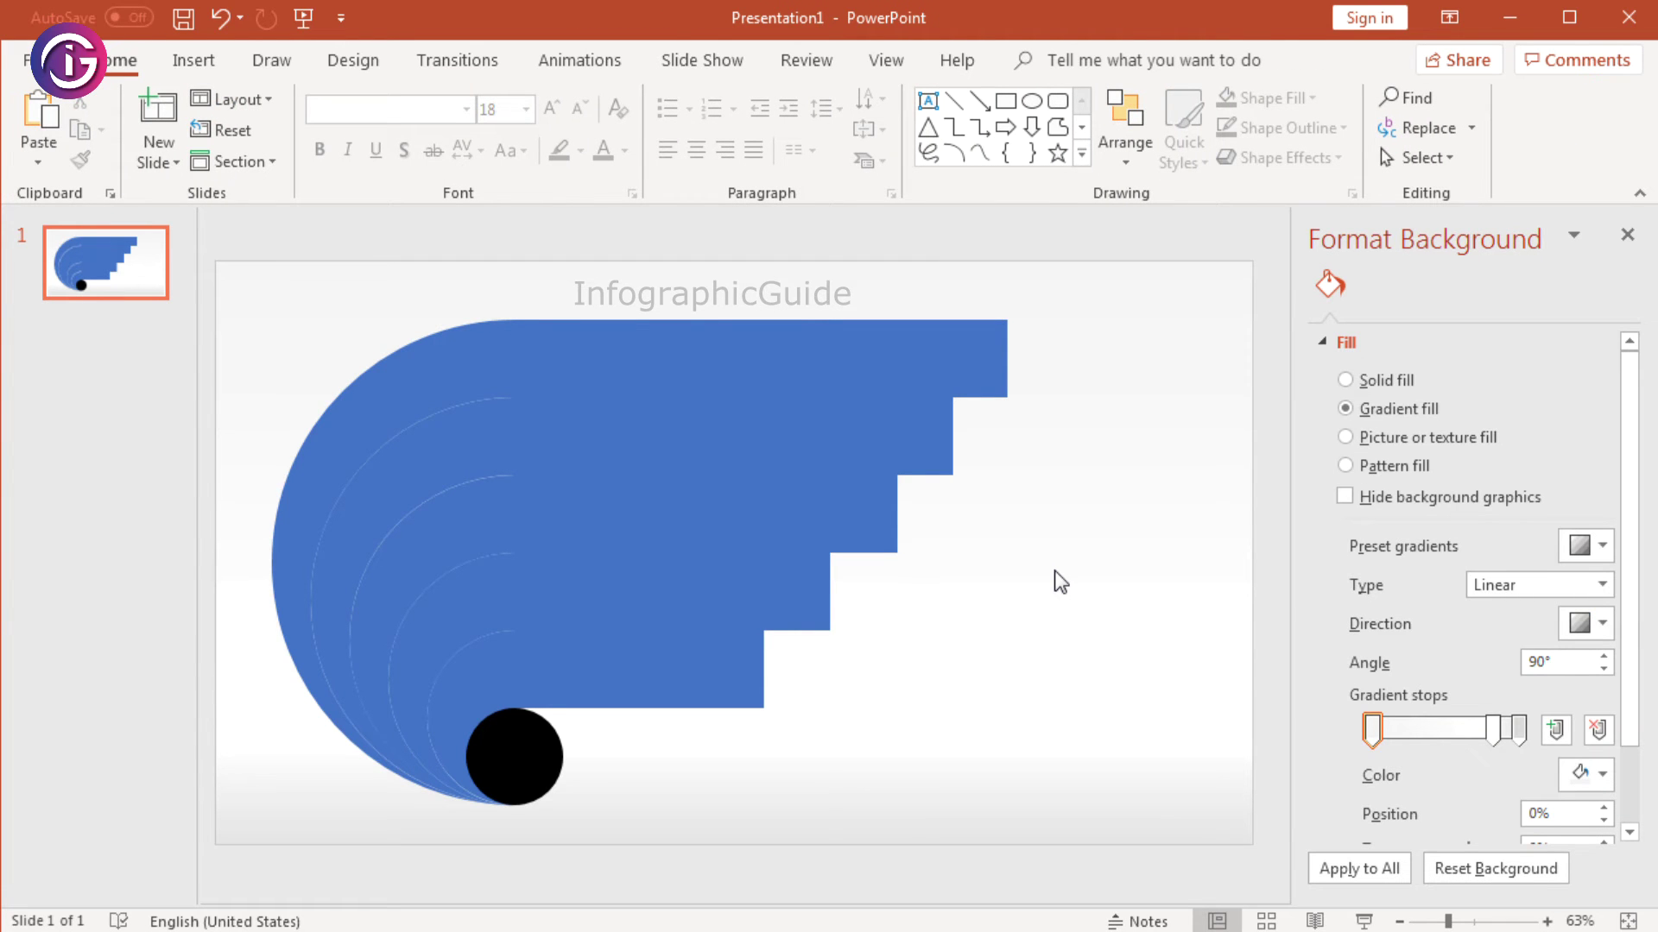
pyautogui.click(875, 367)
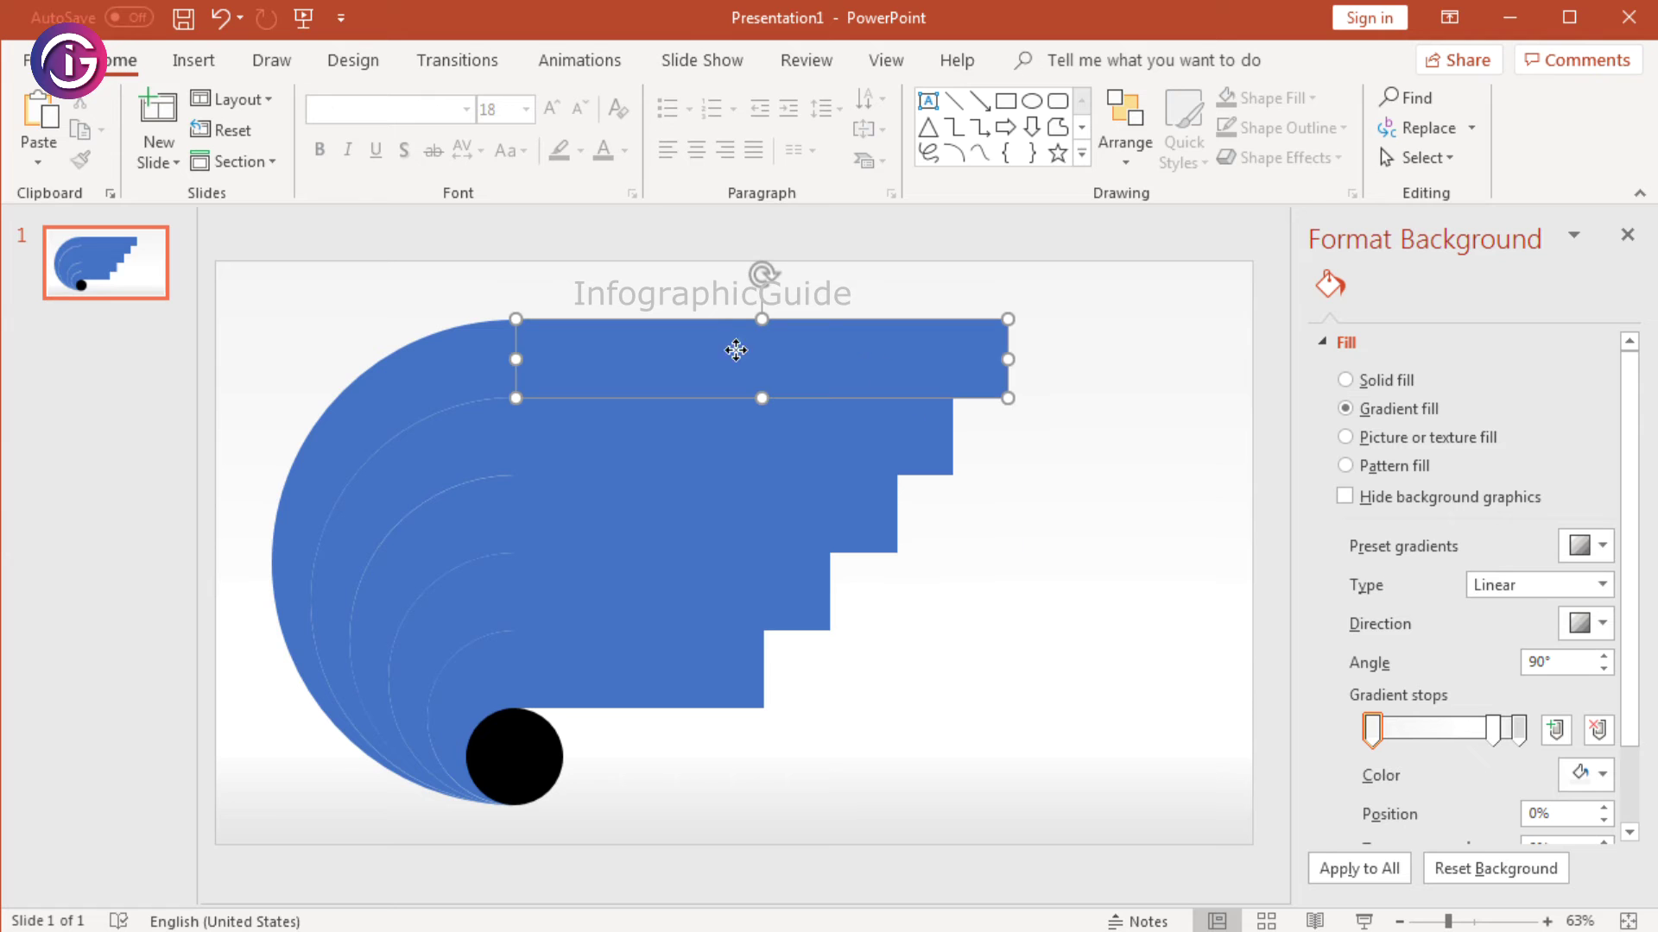
pyautogui.keyDown('shift'); pyautogui.click(493, 340); pyautogui.keyUp('shift')
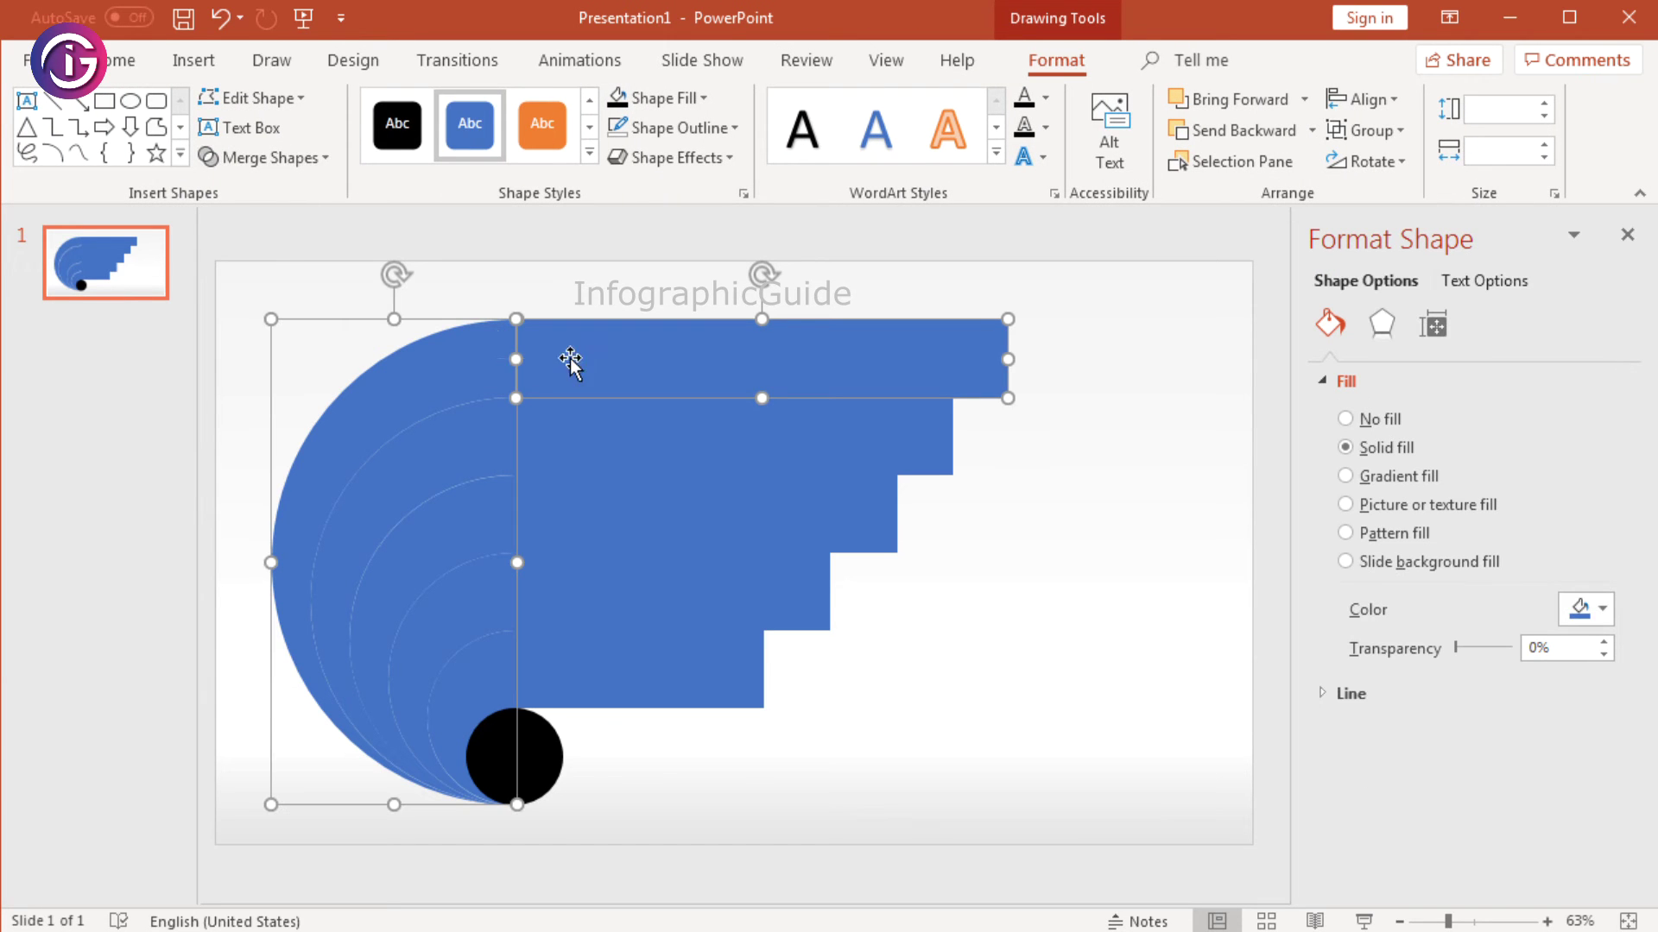
pyautogui.click(1005, 499)
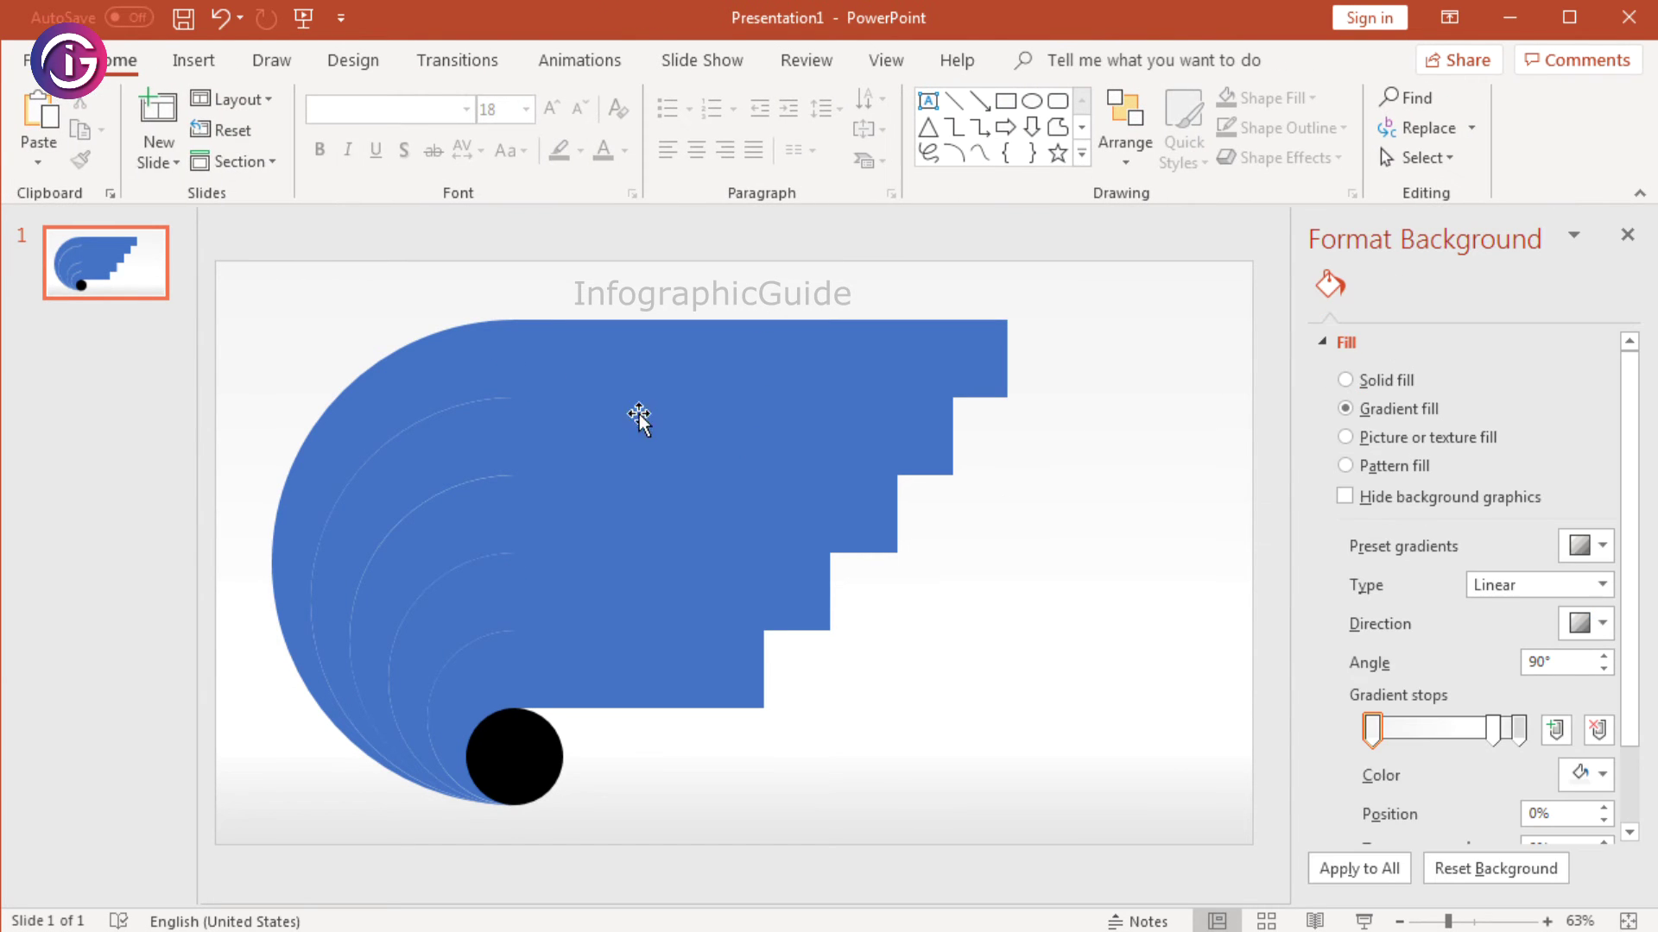
pyautogui.click(186, 69)
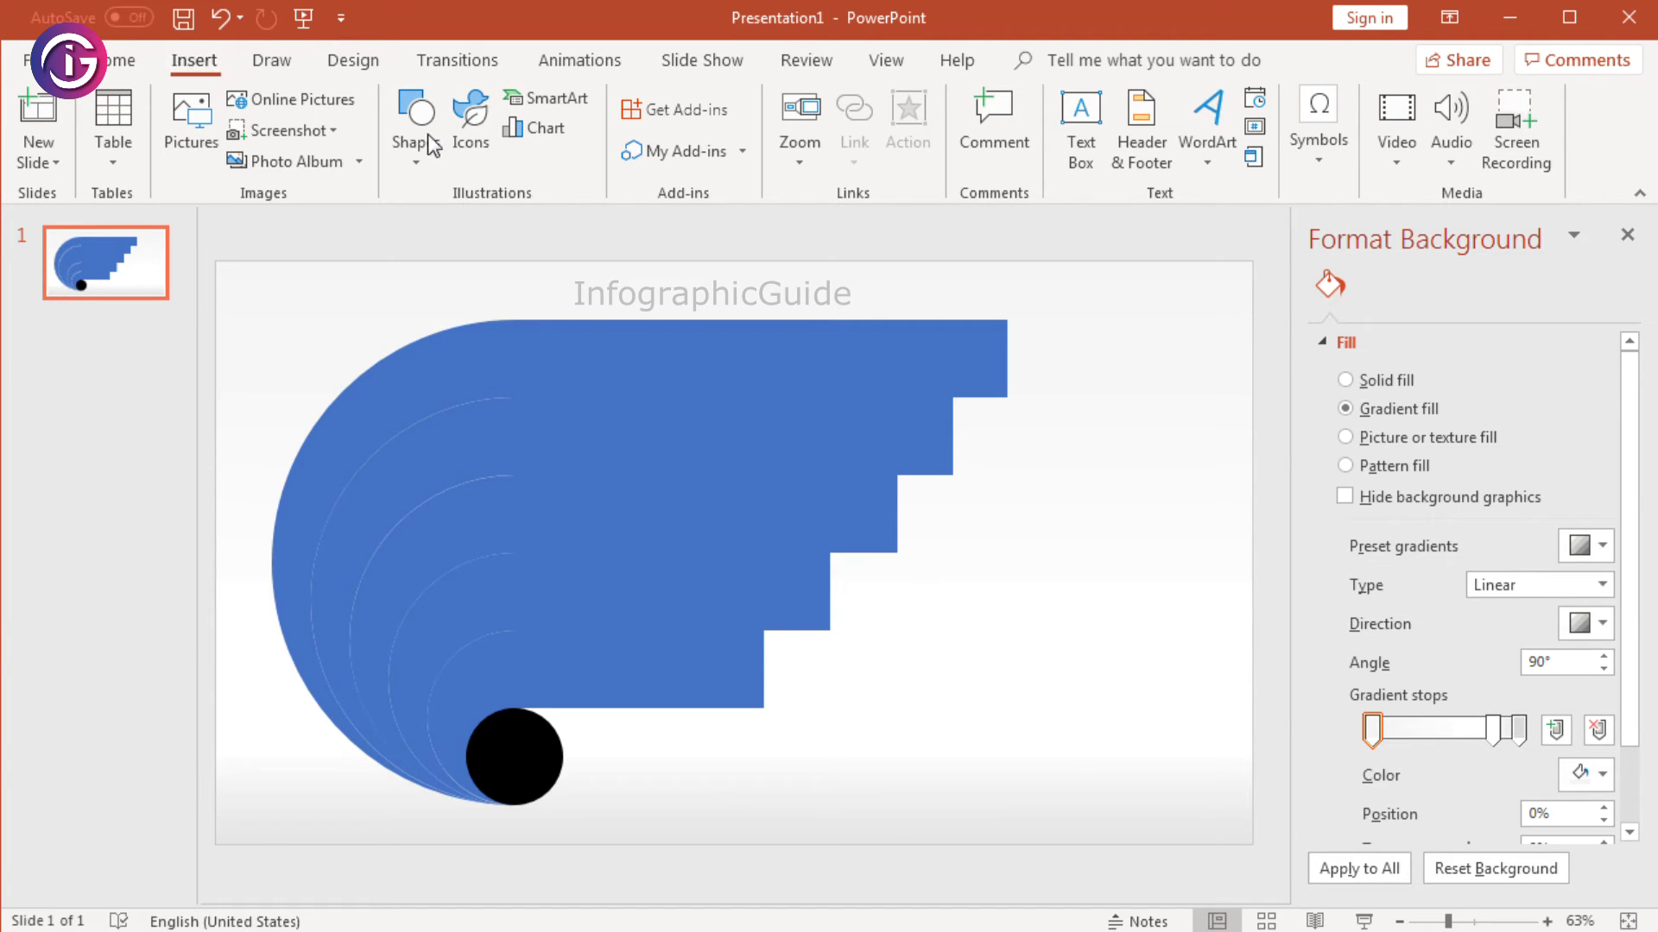
pyautogui.click(462, 447)
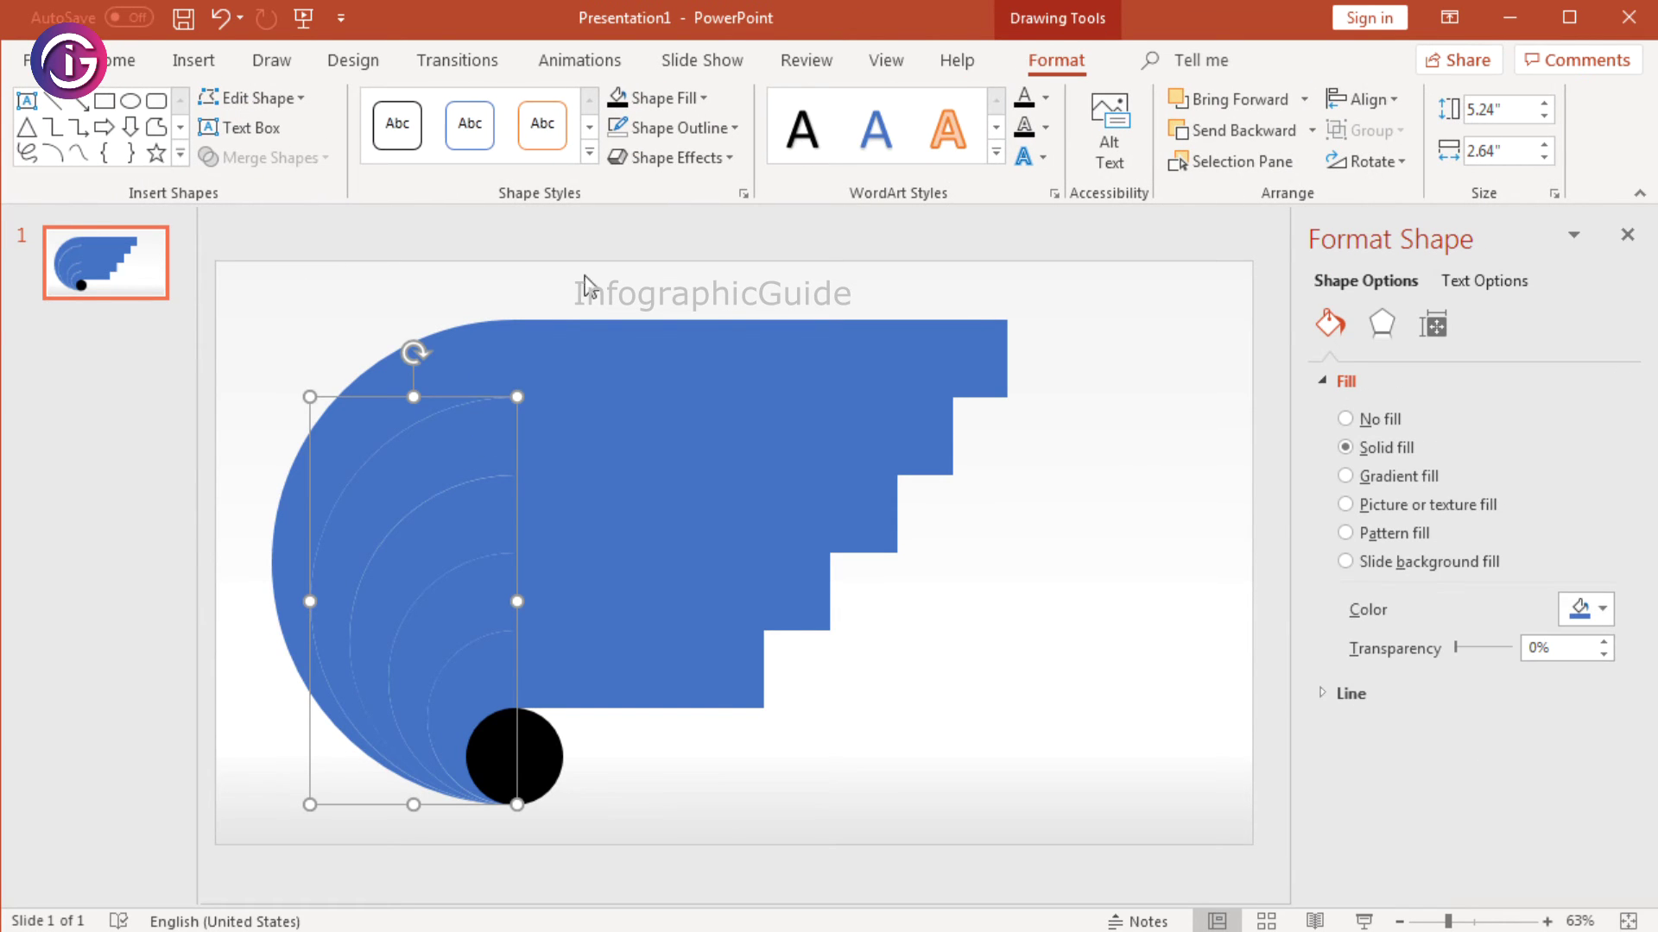
pyautogui.click(735, 128)
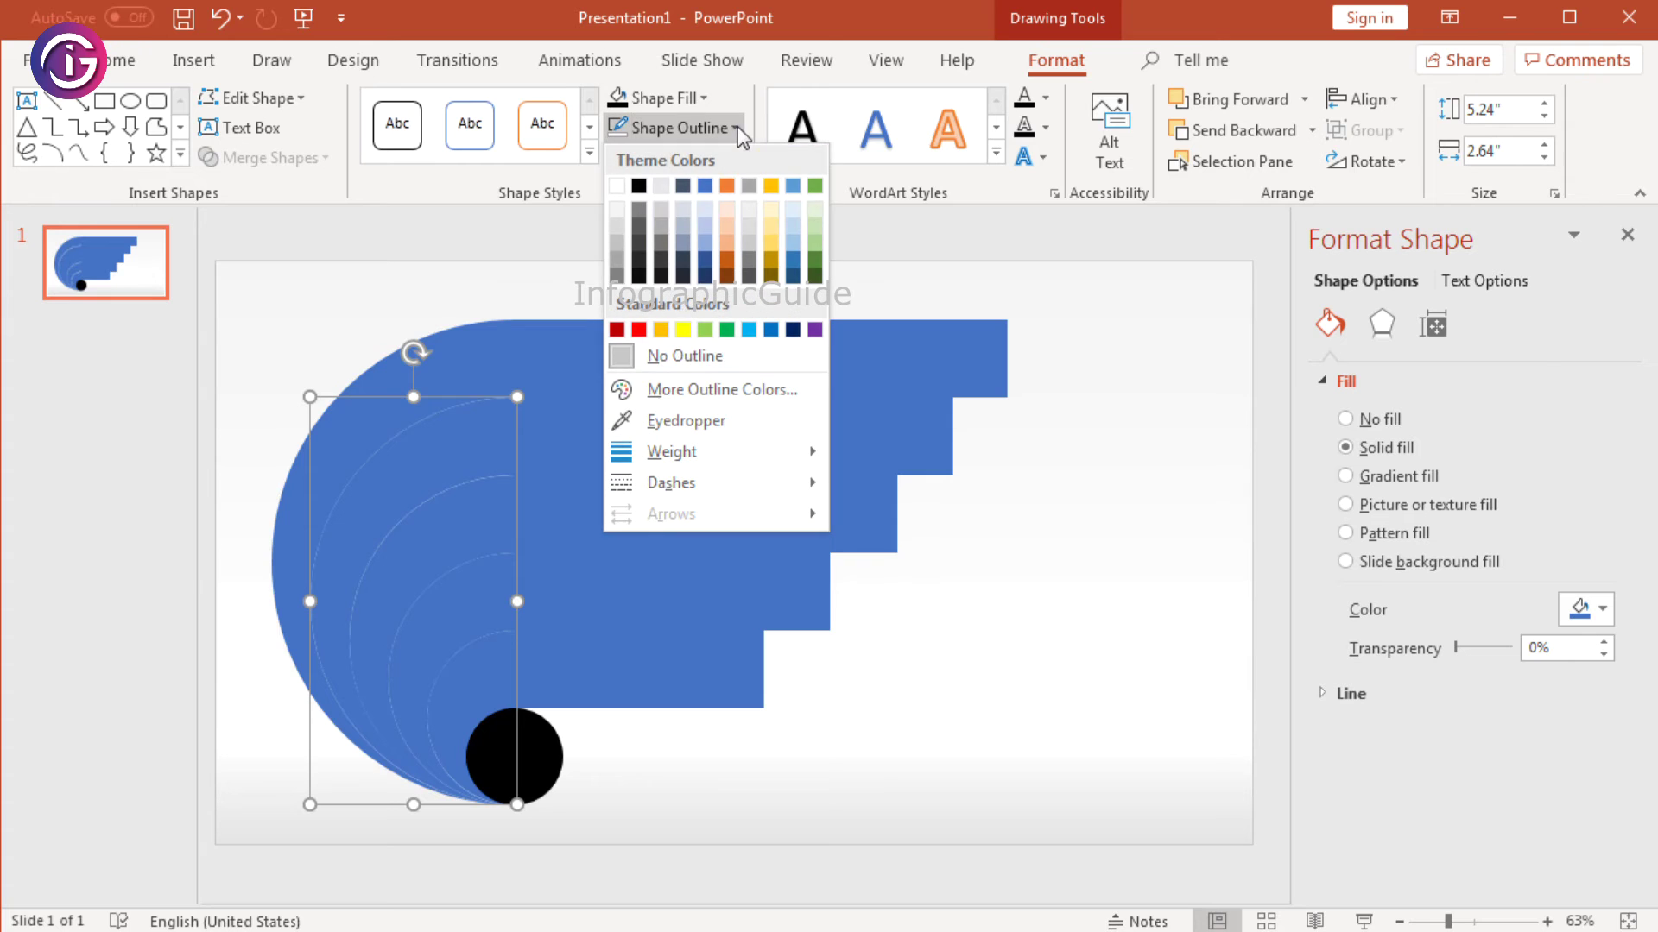
pyautogui.click(666, 363)
pyautogui.hotkey('ctrl', 'z')
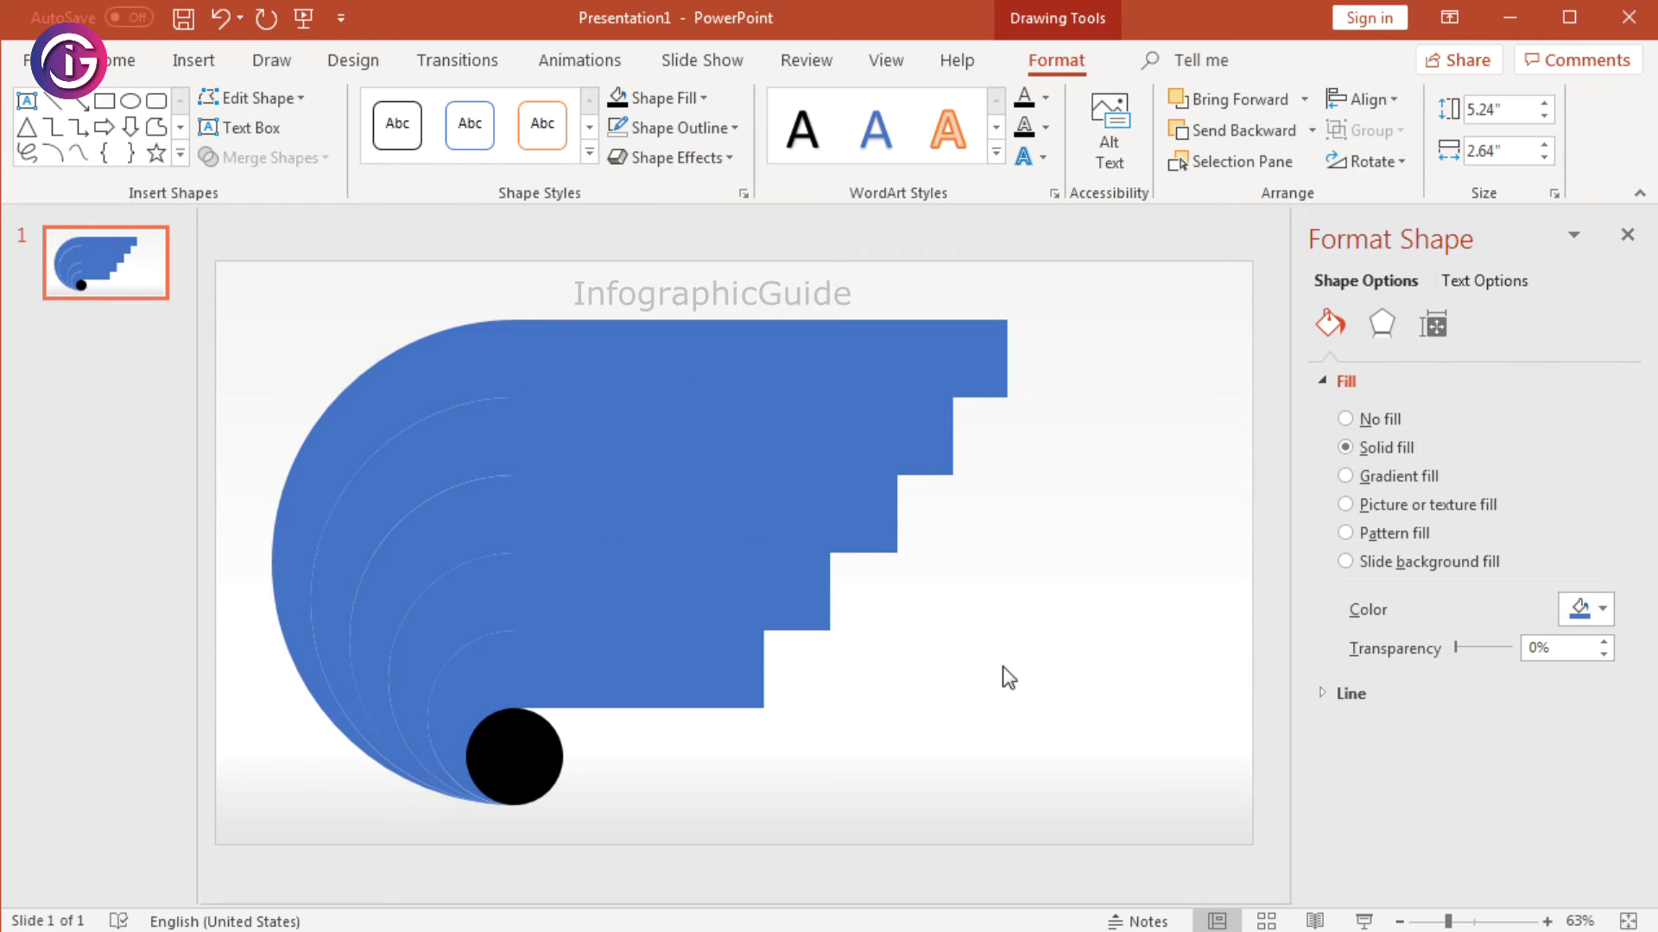
pyautogui.click(1003, 666)
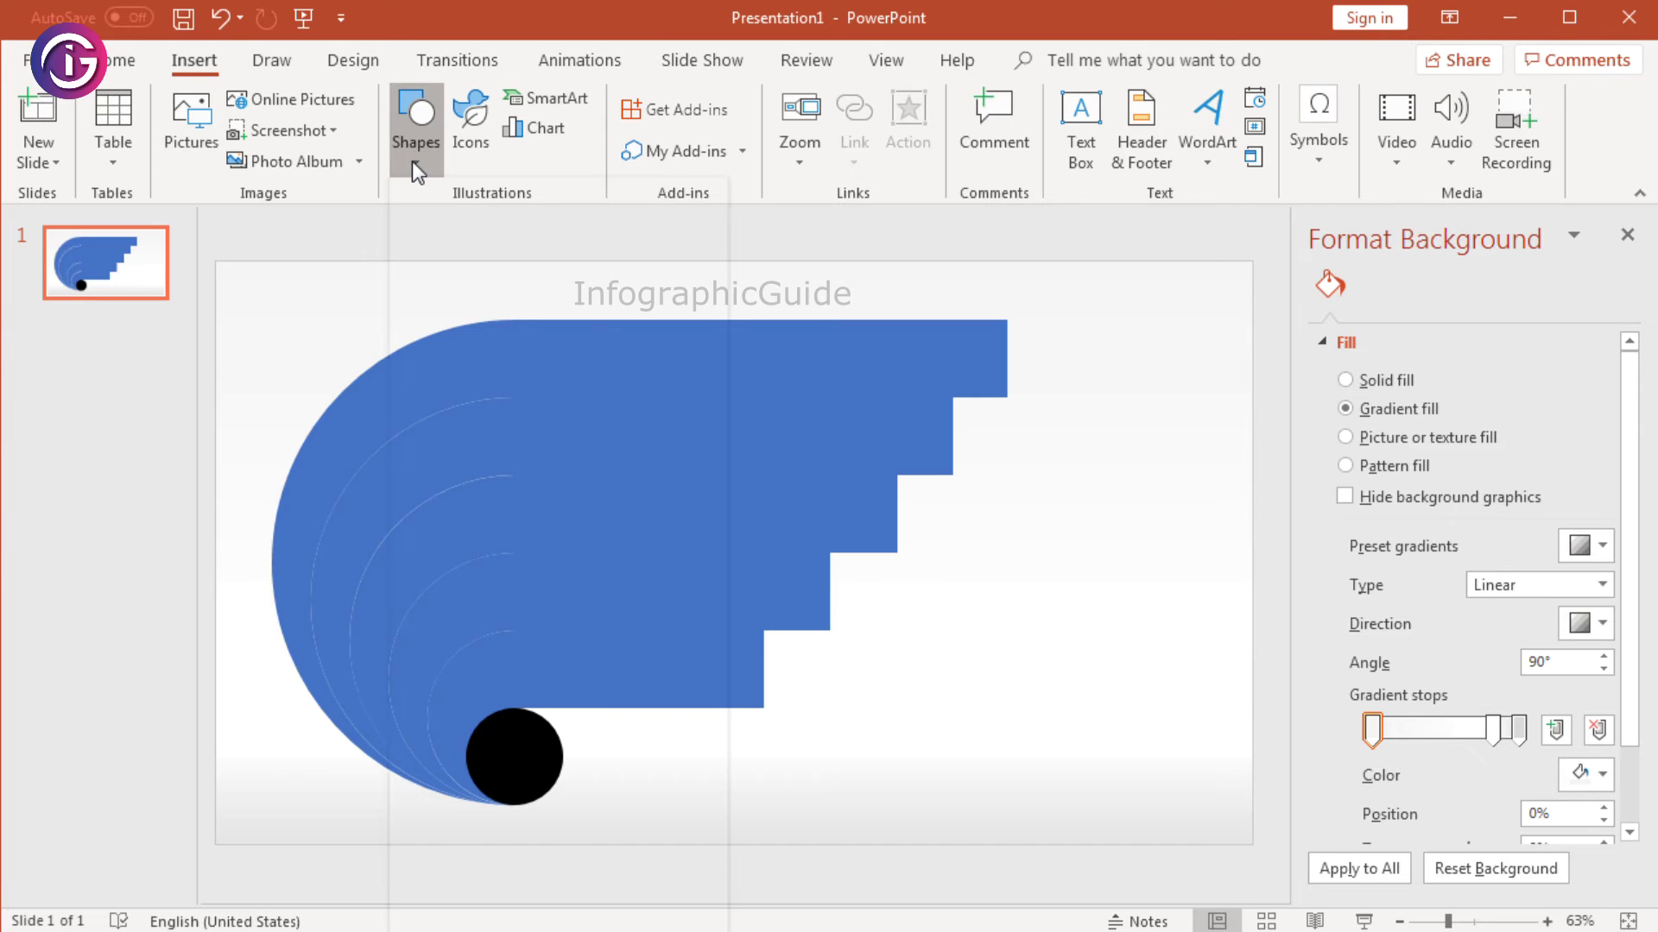
# Step: Draw an isosceles triangle, rotate it 90° to point right, and set it beside the top bar
pyautogui.click(412, 160)
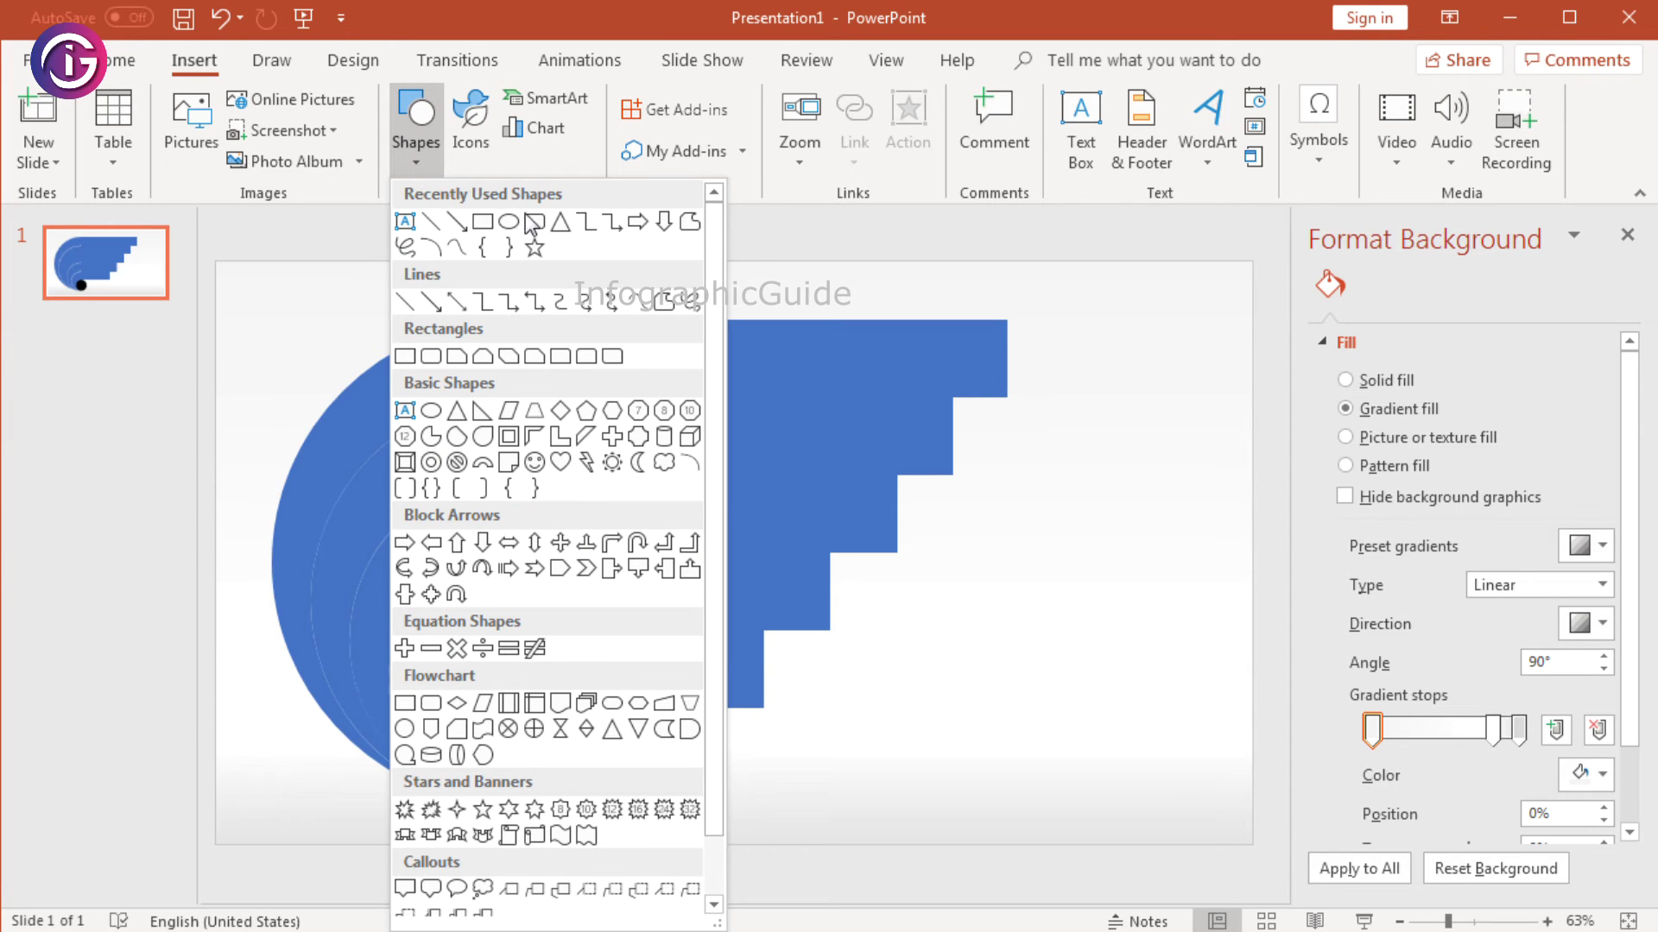
pyautogui.click(561, 224)
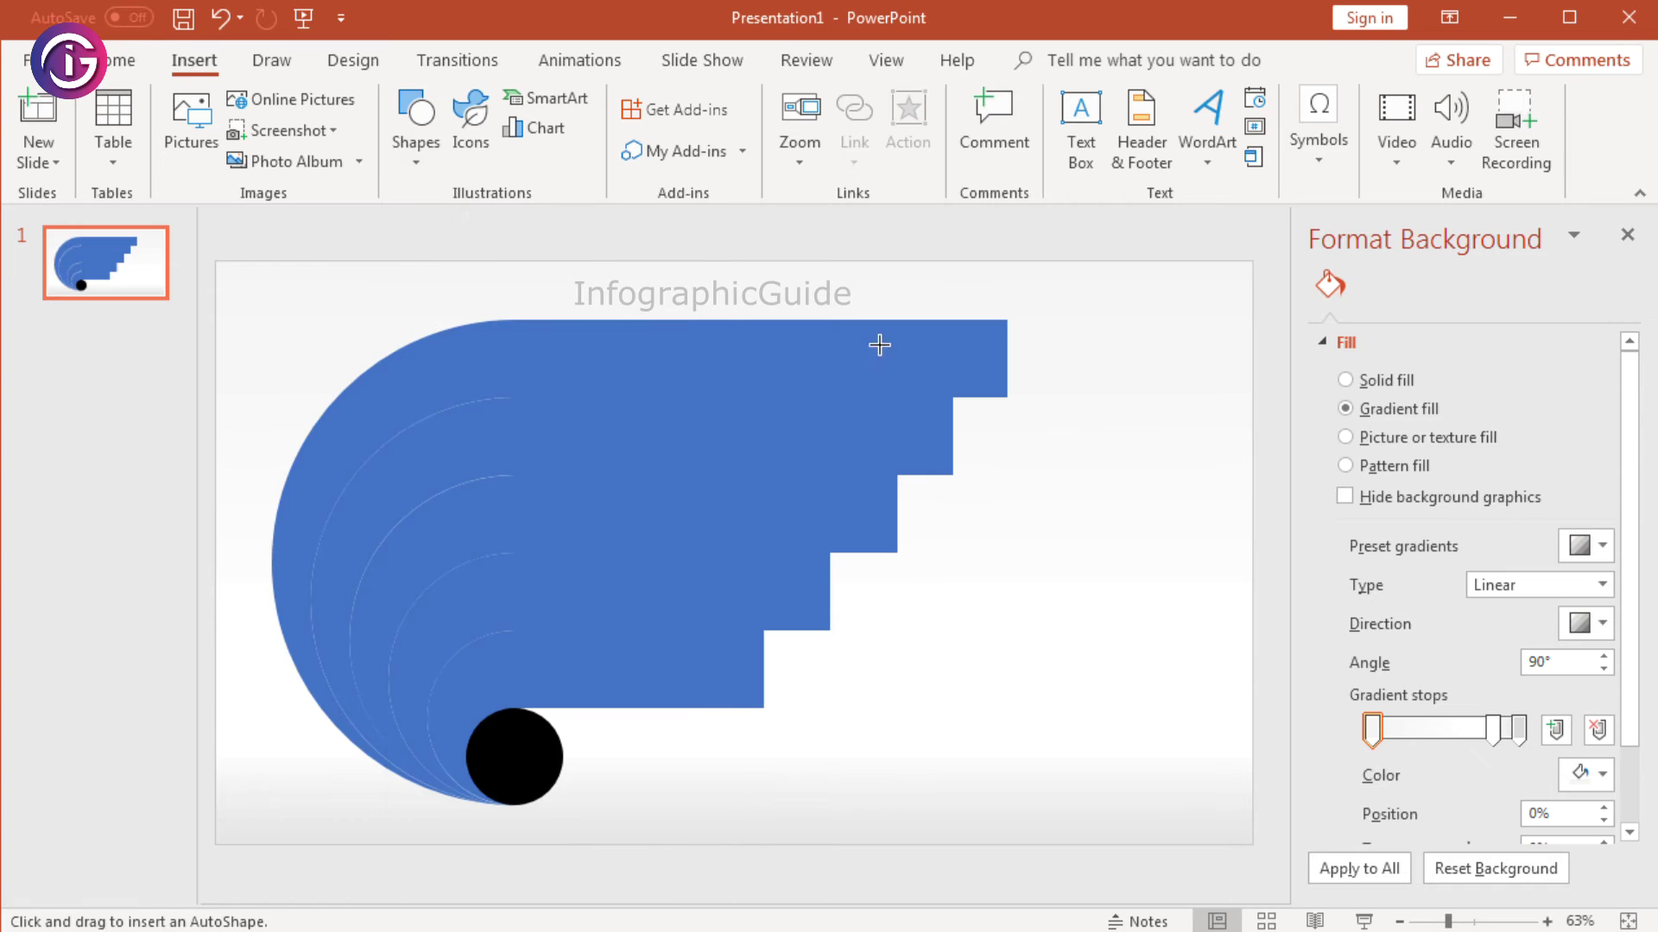
pyautogui.moveTo(1033, 438); pyautogui.dragTo(1112, 507)
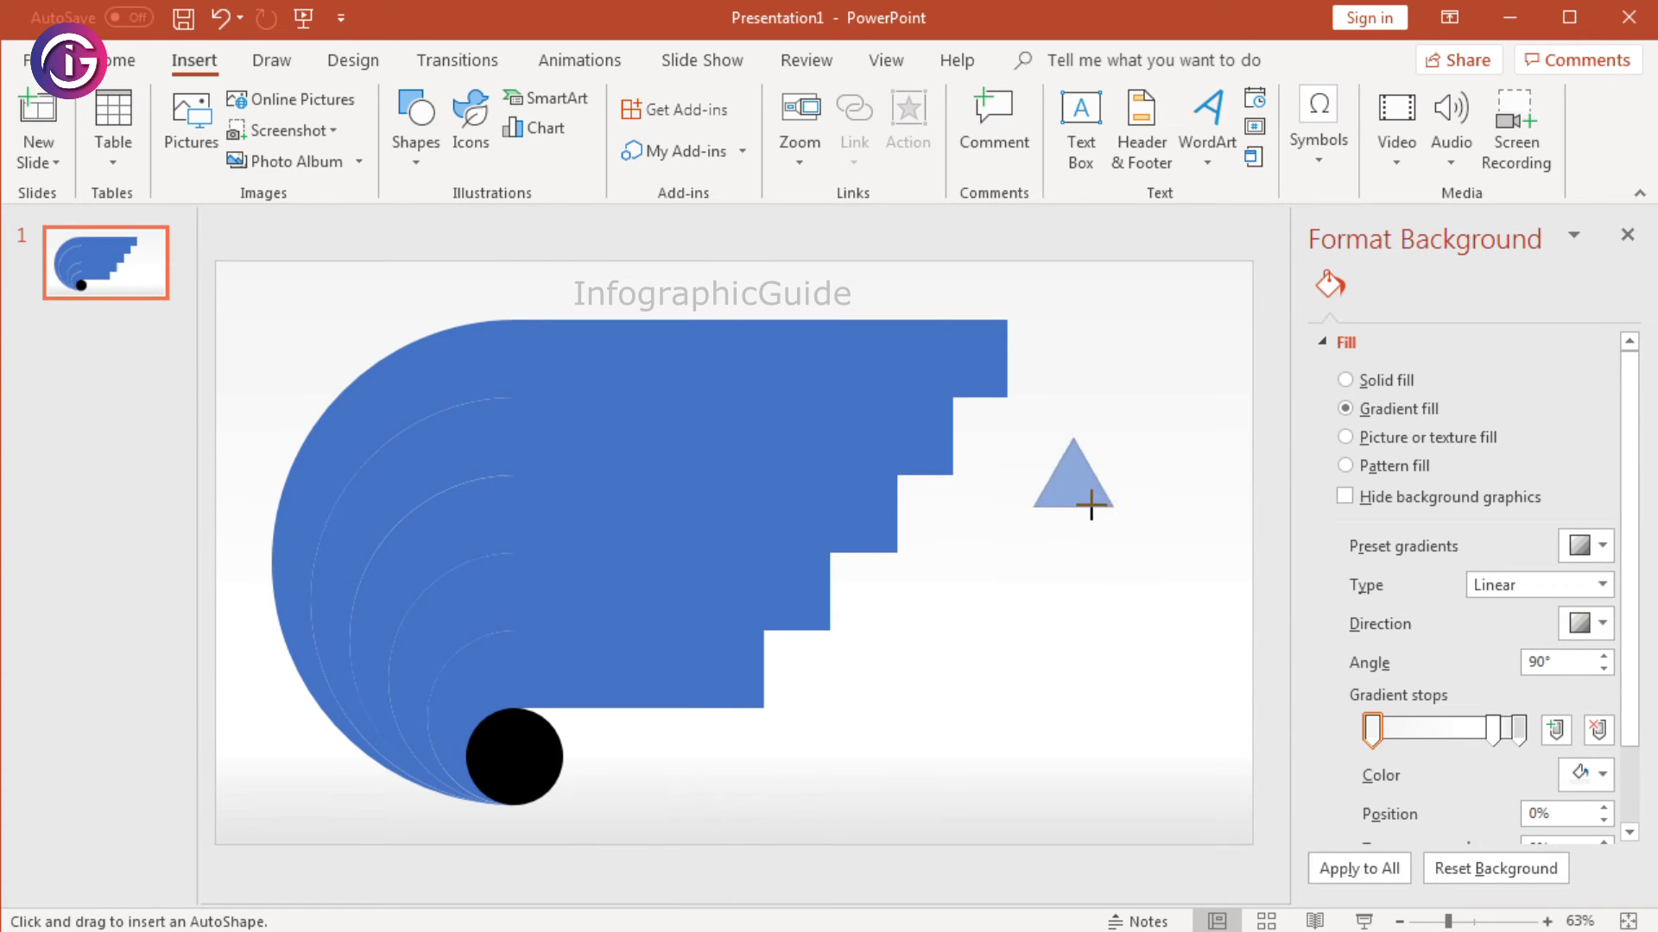
pyautogui.moveTo(1074, 392); pyautogui.dragTo(1190, 508)
pyautogui.click(1131, 483)
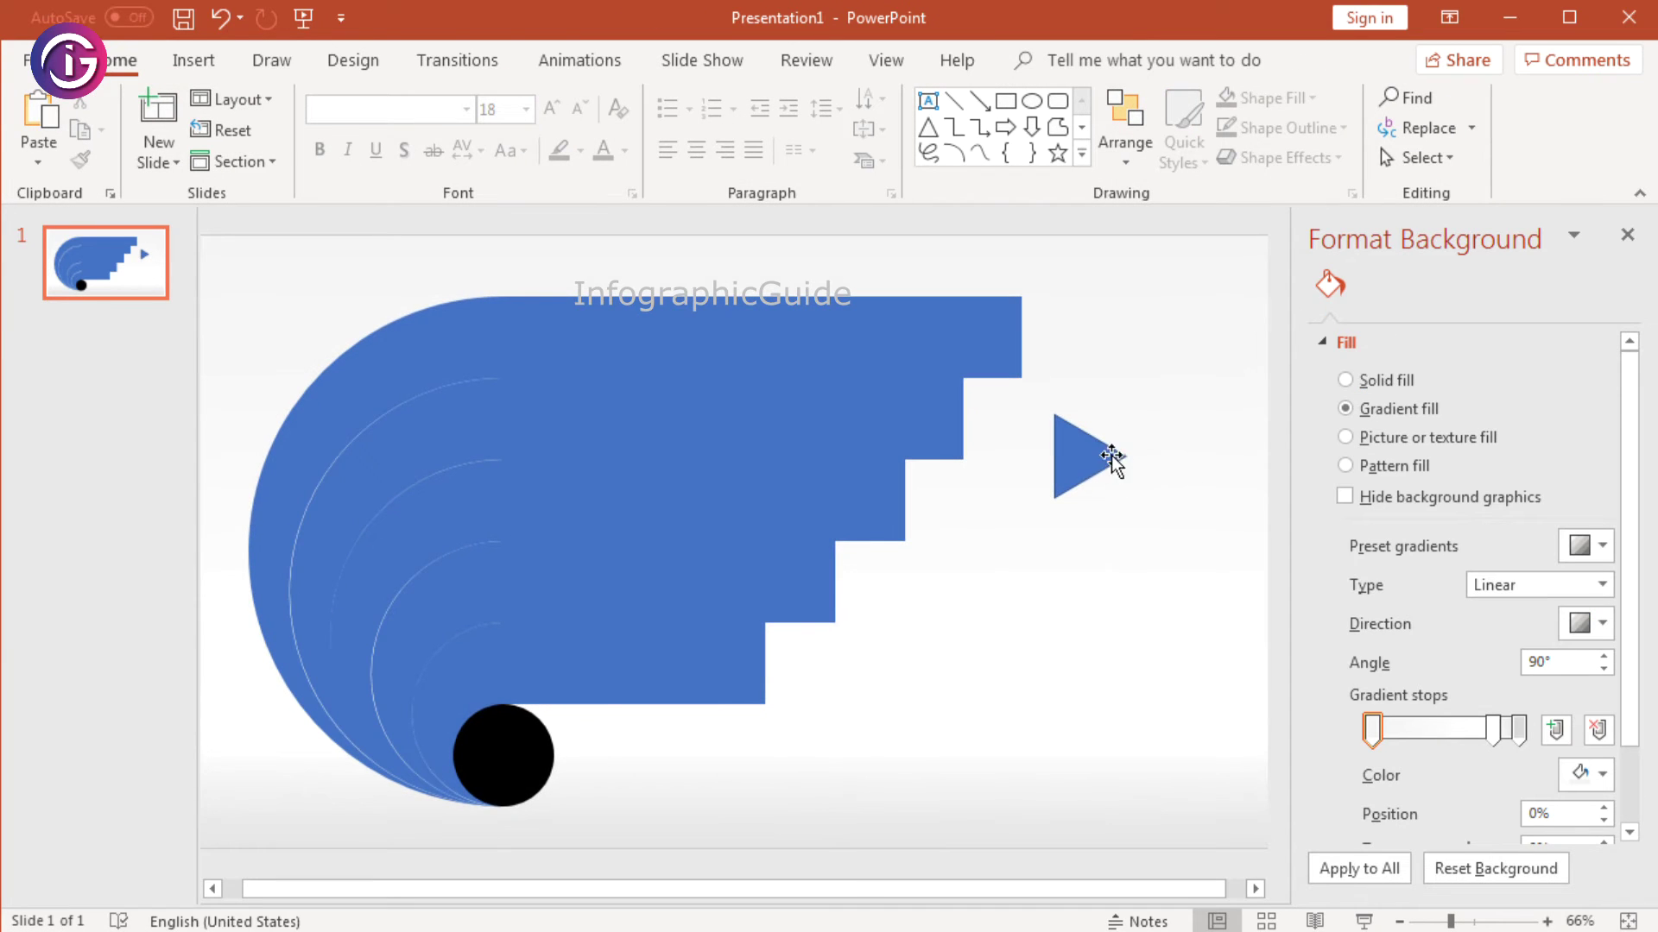
pyautogui.moveTo(1090, 449)
pyautogui.mouseDown()
pyautogui.moveTo(1083, 350)
pyautogui.moveTo(1050, 340)
pyautogui.mouseUp()
pyautogui.click(1088, 380)
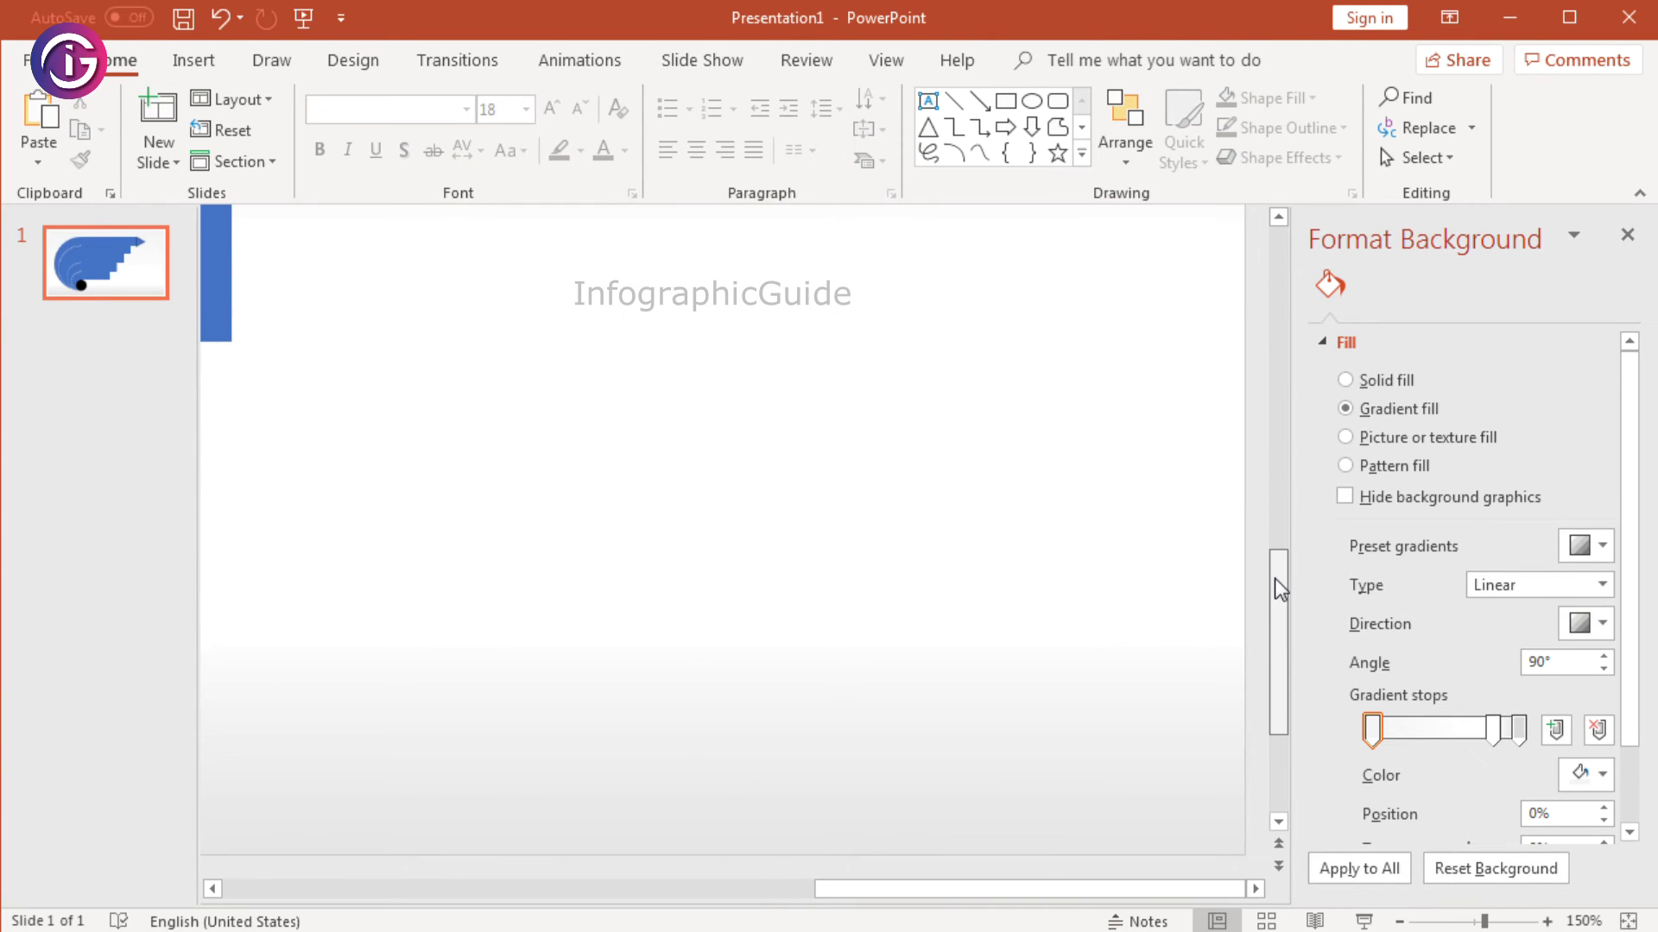
# Step: Remove the outline from the blue triangle
pyautogui.moveTo(1278, 579); pyautogui.dragTo(1282, 369)
pyautogui.click(713, 249)
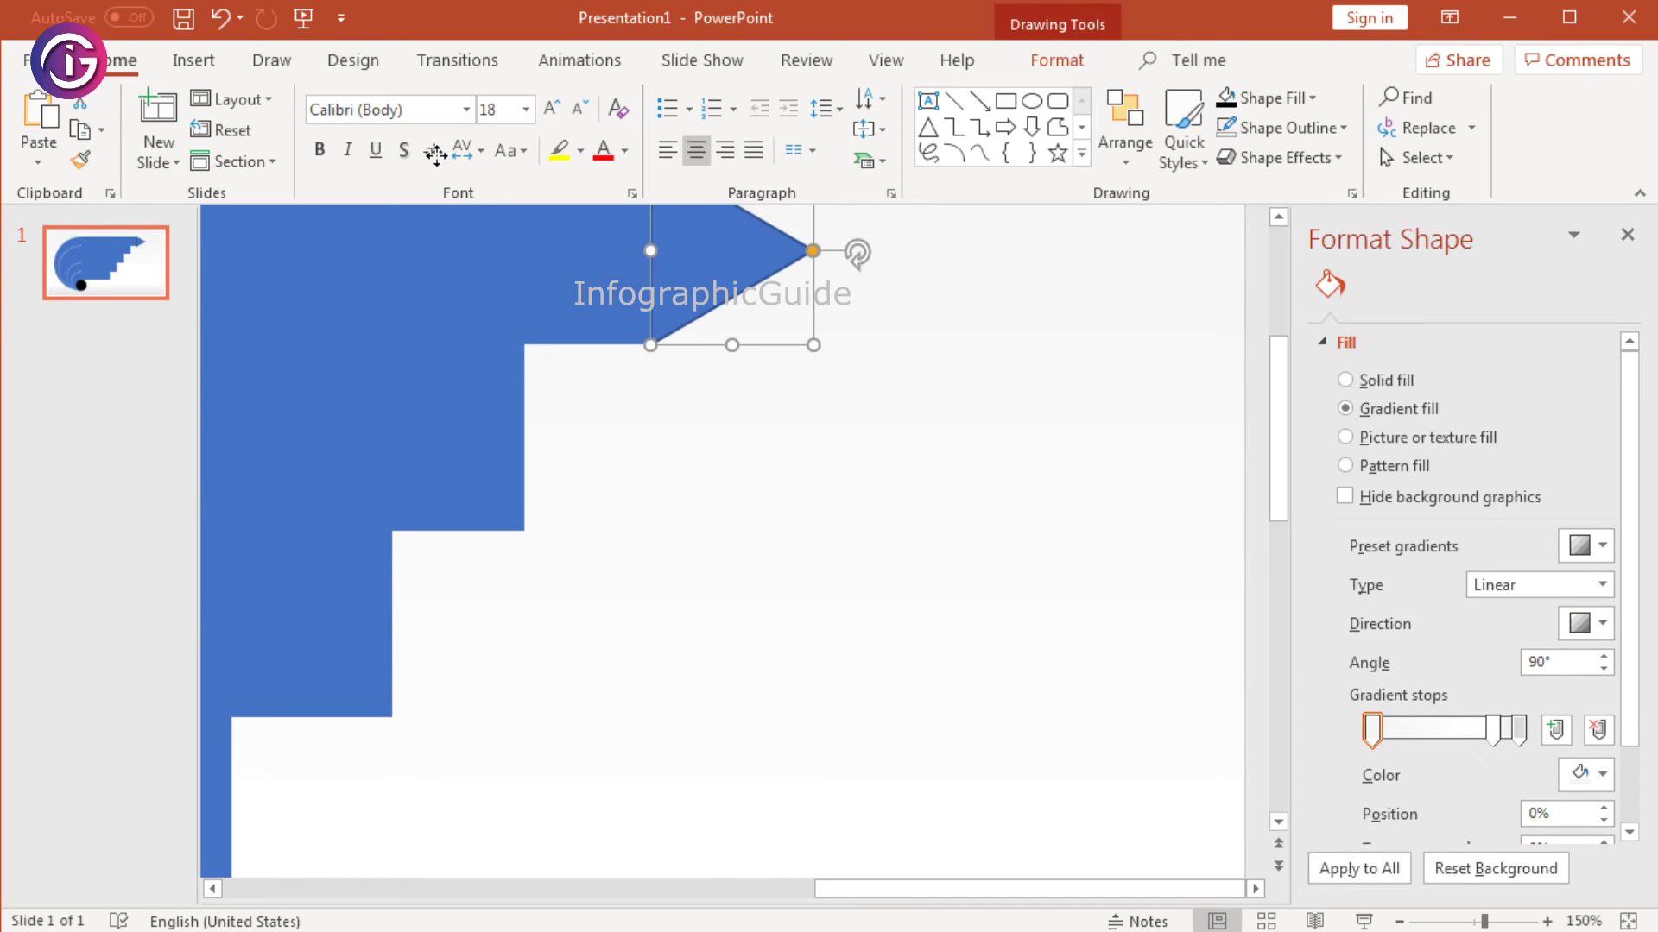
pyautogui.click(1345, 127)
pyautogui.click(1284, 350)
pyautogui.click(844, 440)
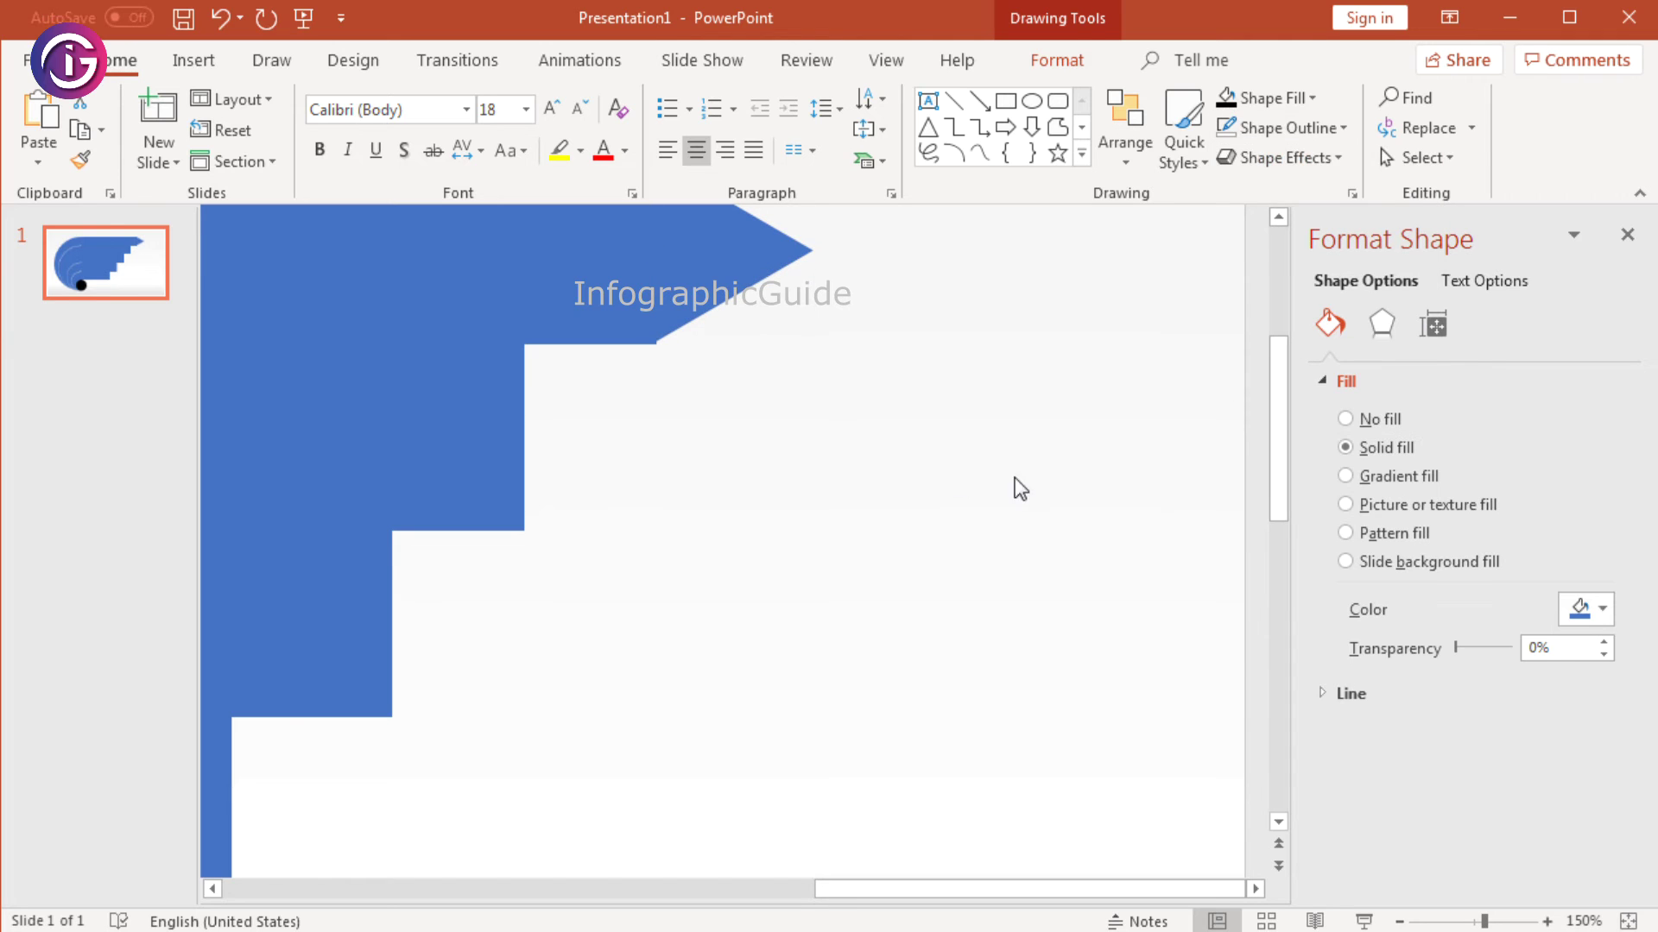
# Step: Make the triangle slightly shorter and narrower and butt it against the top bar's end
pyautogui.moveTo(1279, 454); pyautogui.dragTo(1282, 392)
pyautogui.click(706, 349)
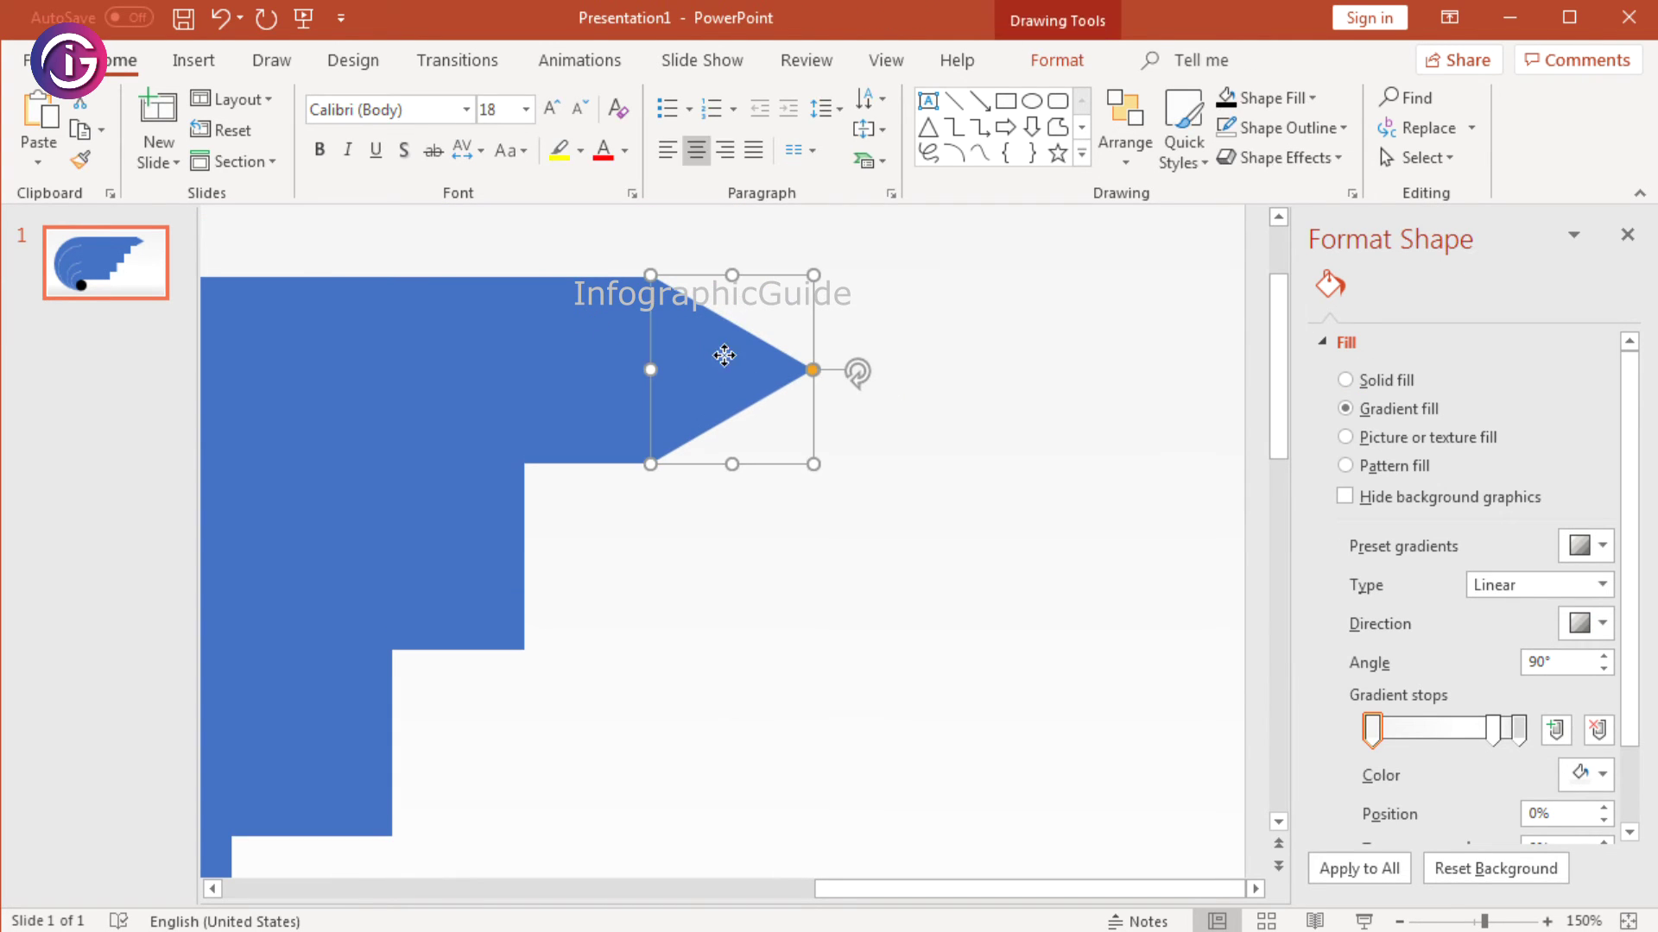
pyautogui.moveTo(707, 349); pyautogui.dragTo(712, 349)
pyautogui.click(755, 543)
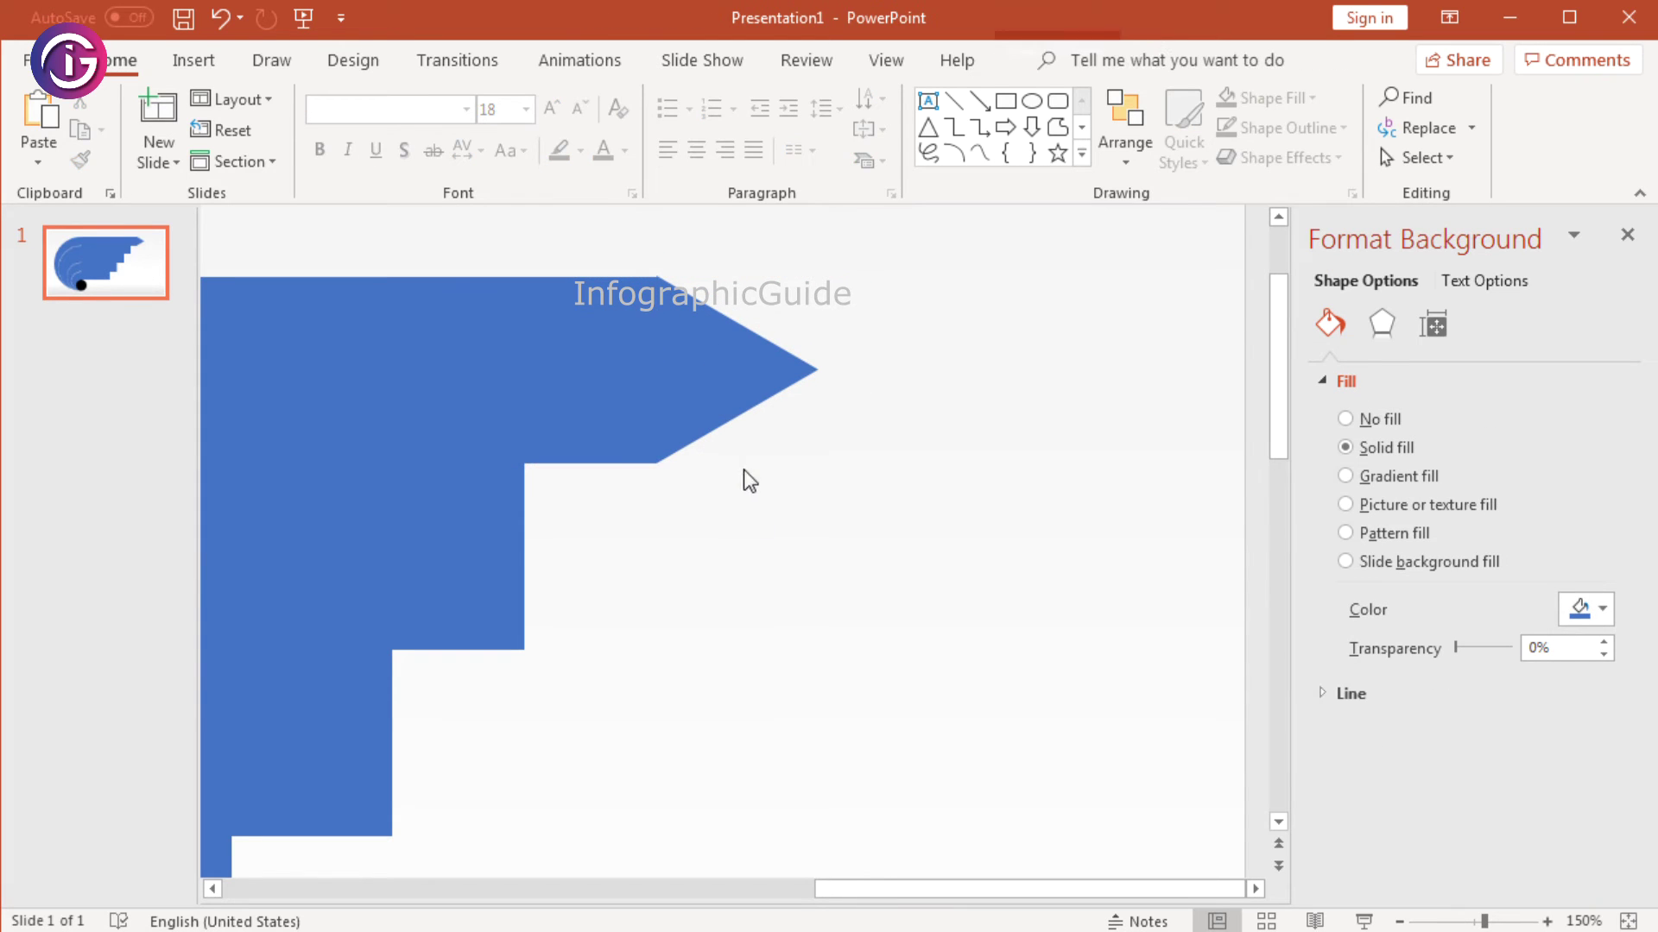
pyautogui.click(722, 392)
pyautogui.moveTo(741, 278); pyautogui.dragTo(741, 280)
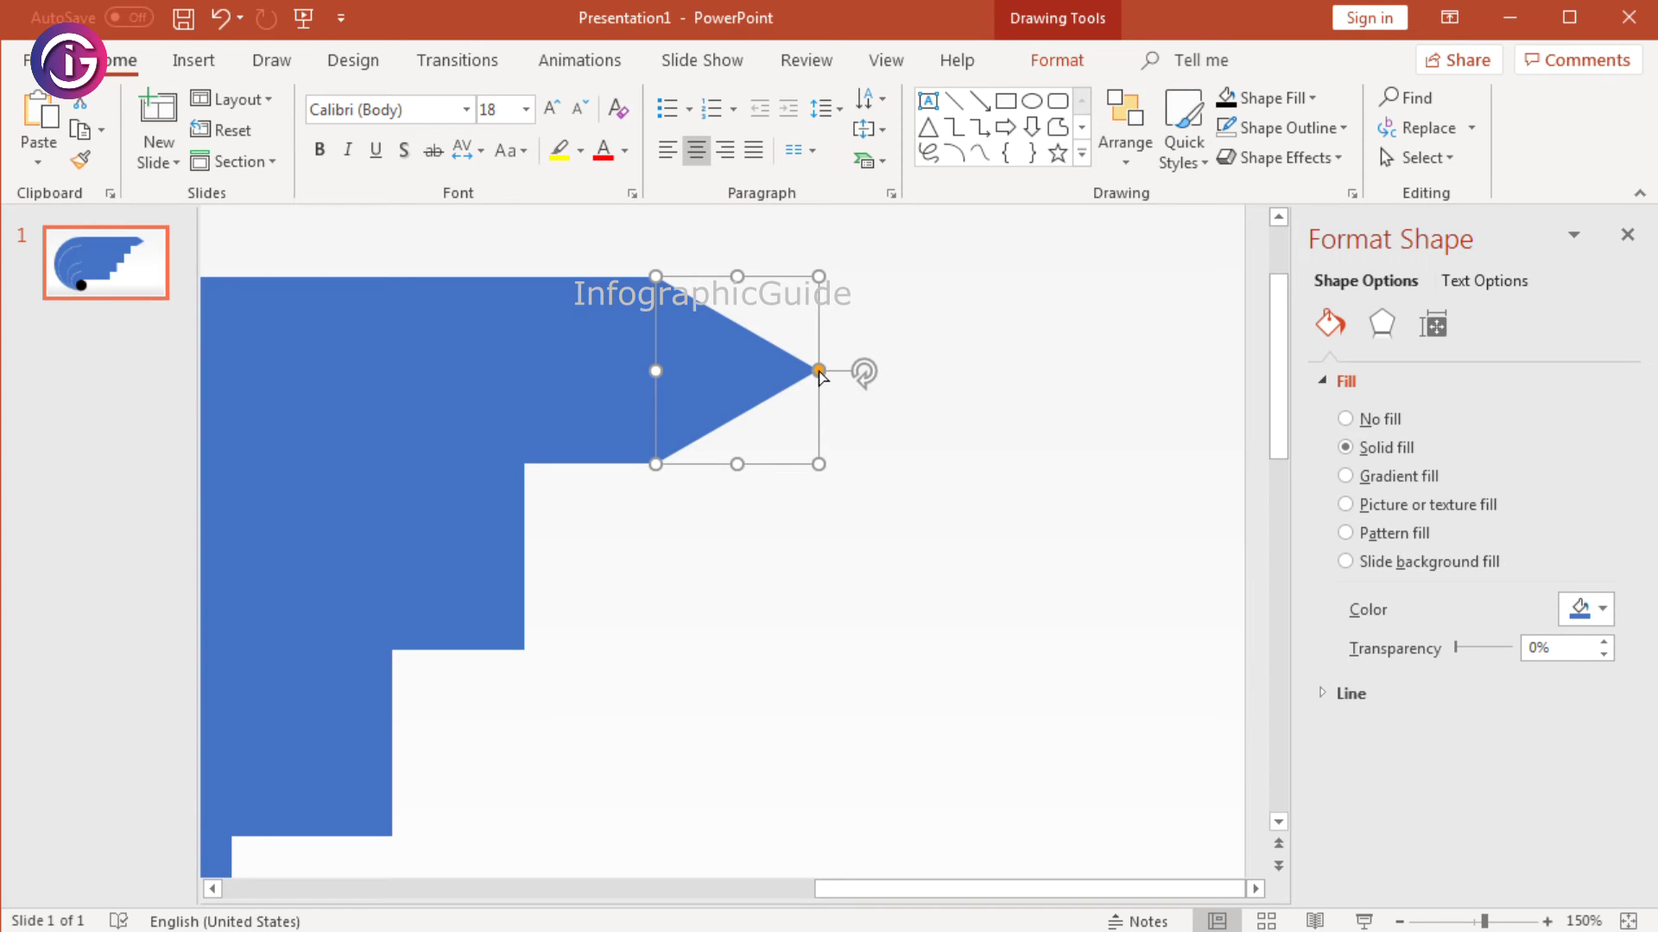
pyautogui.moveTo(819, 373); pyautogui.dragTo(799, 388)
pyautogui.moveTo(656, 369); pyautogui.dragTo(699, 367)
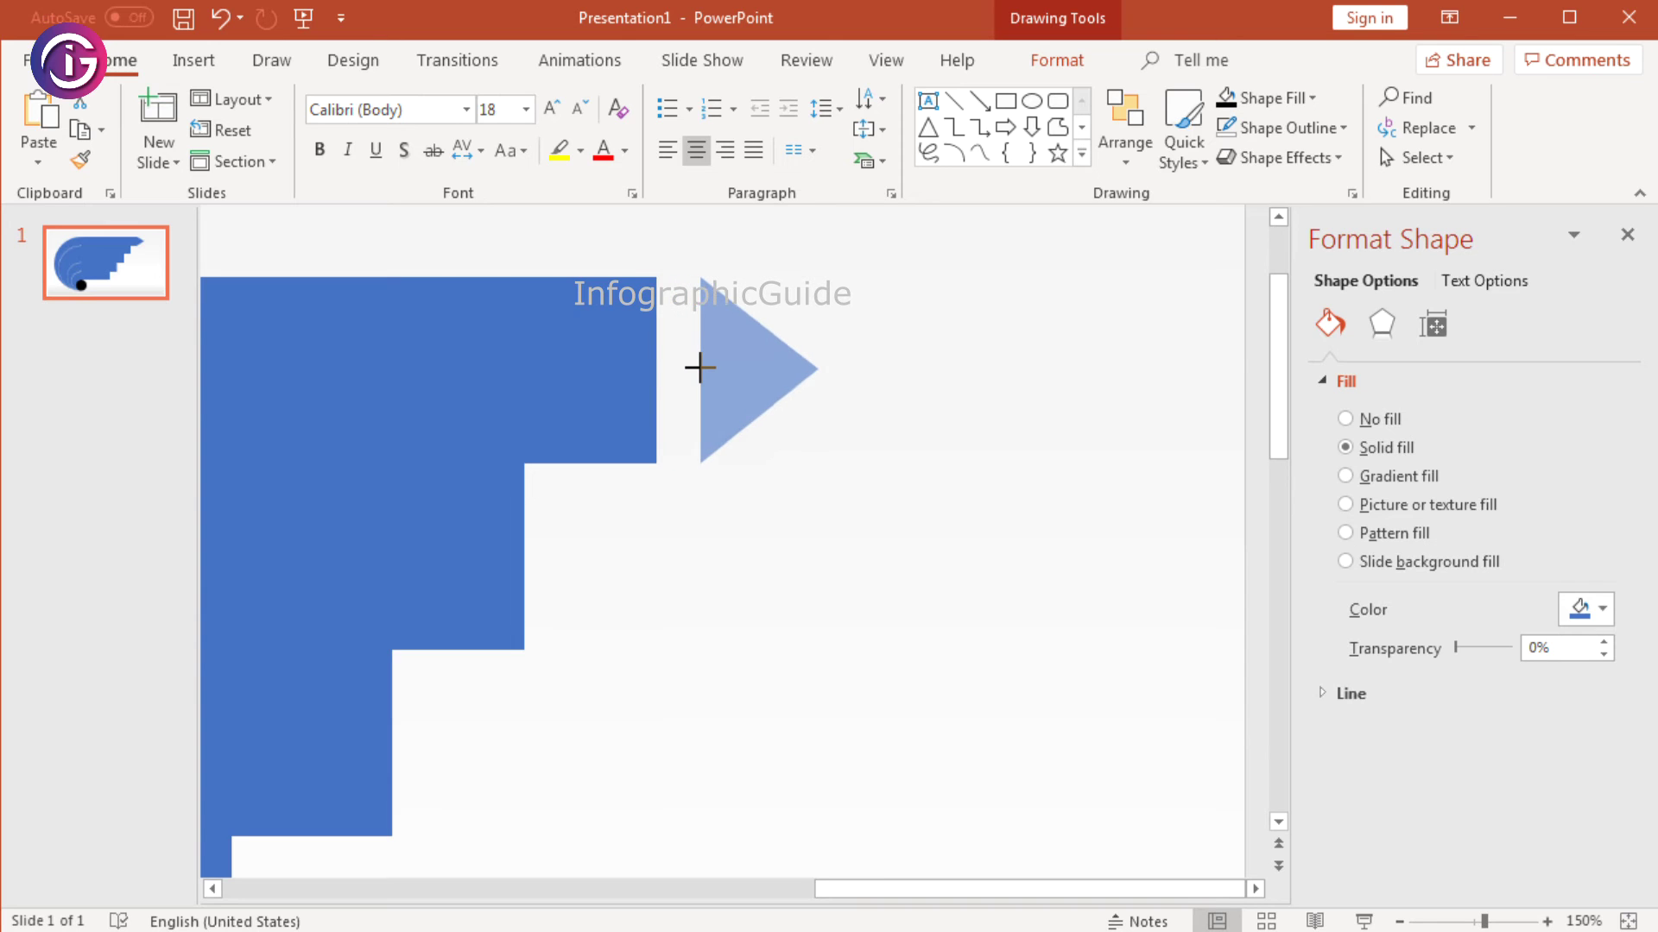
pyautogui.moveTo(729, 366); pyautogui.dragTo(692, 367)
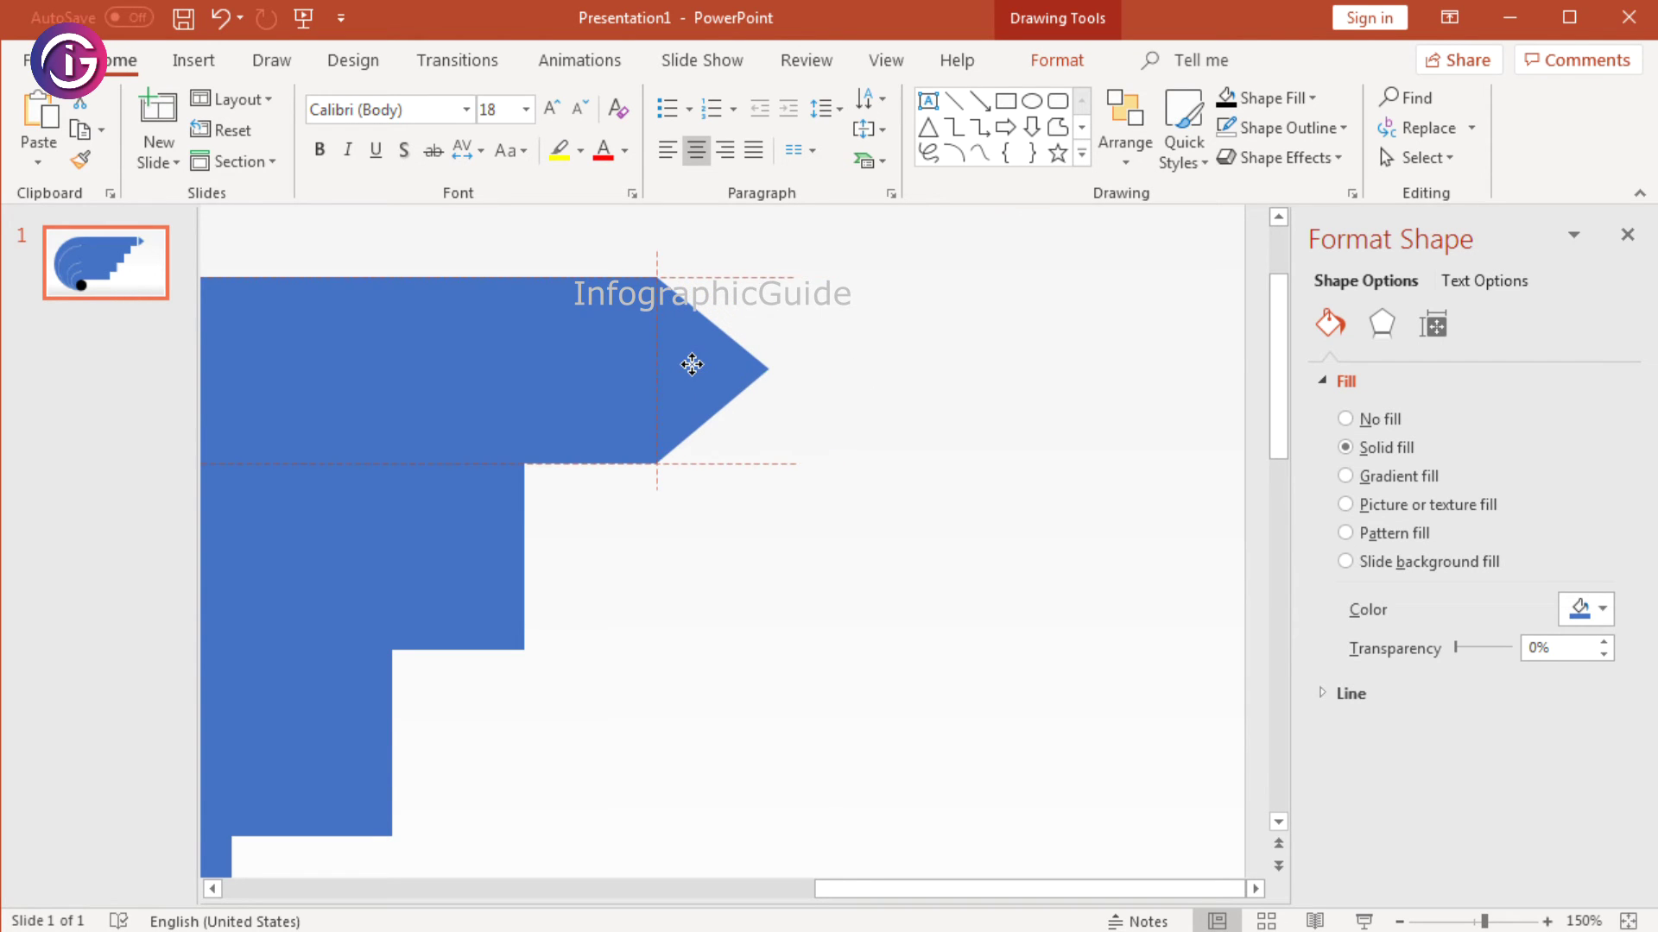
pyautogui.click(780, 442)
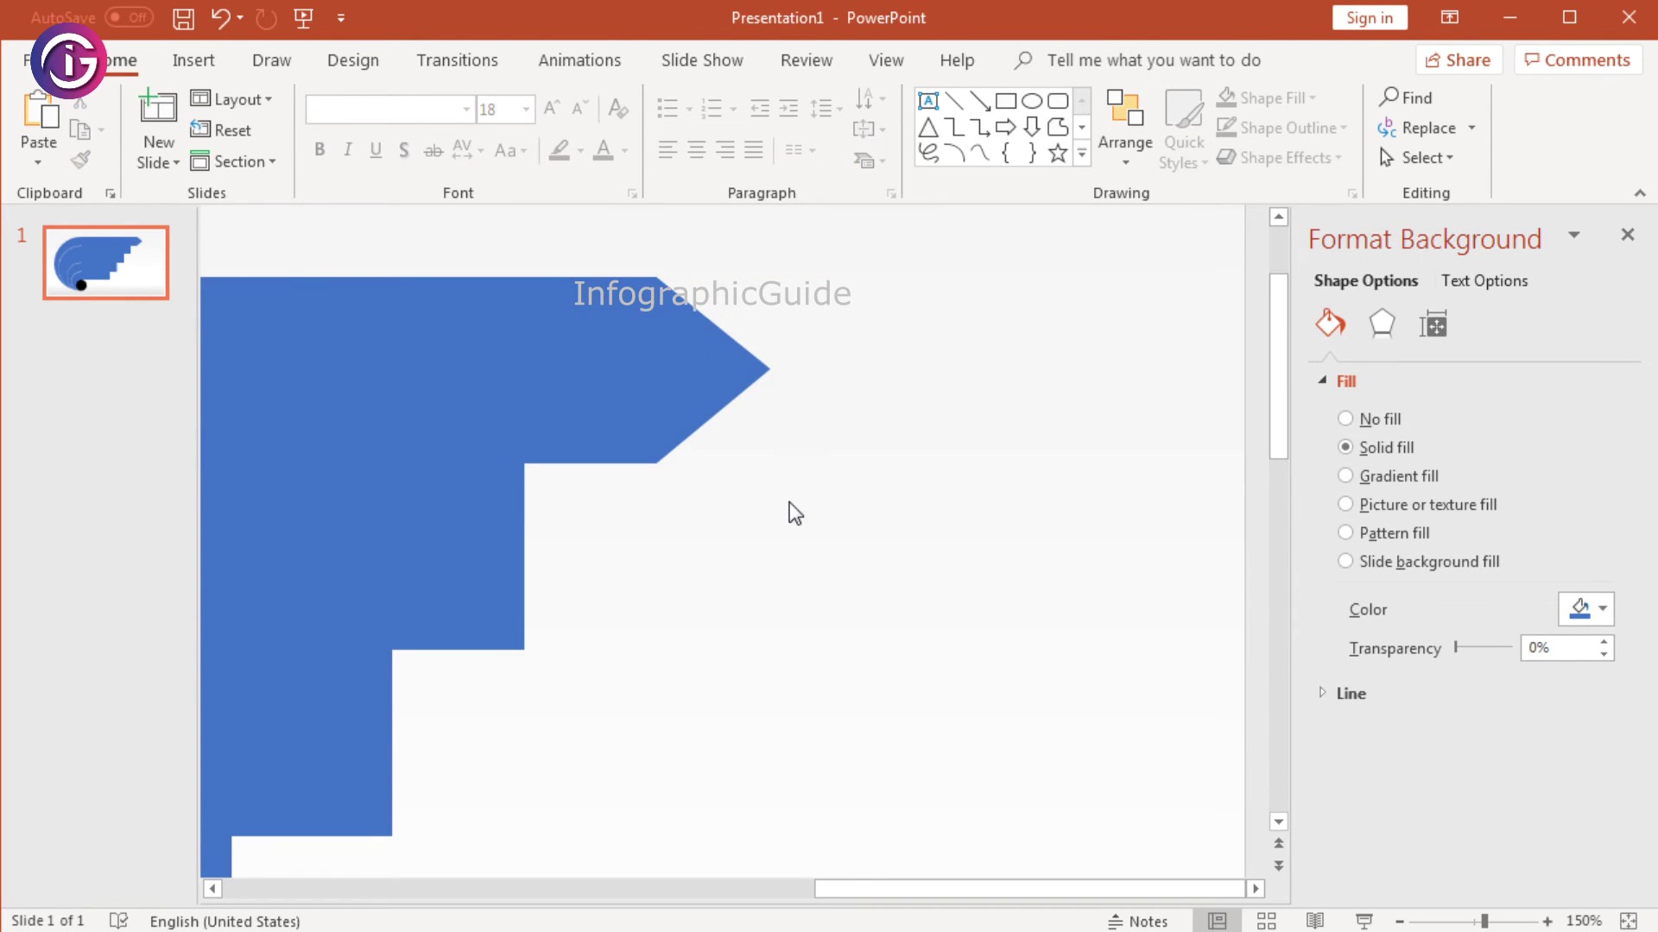
pyautogui.click(706, 380)
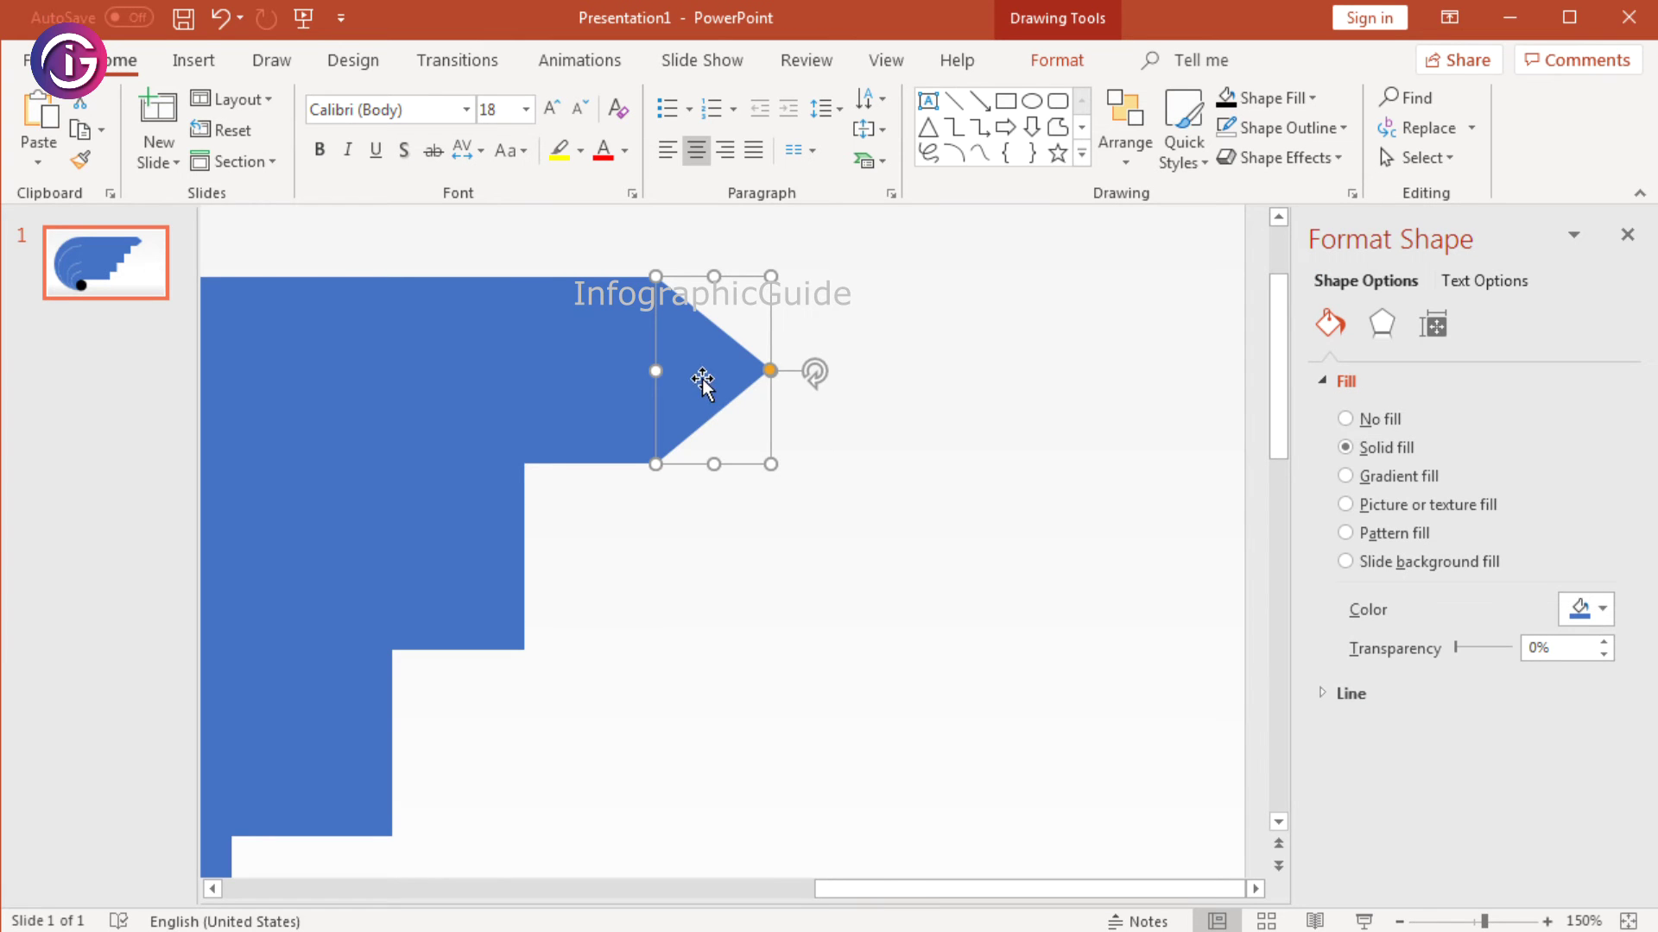
# Step: Copy the triangle tip and paste a copy into the second step's notch
pyautogui.rightClick(702, 374)
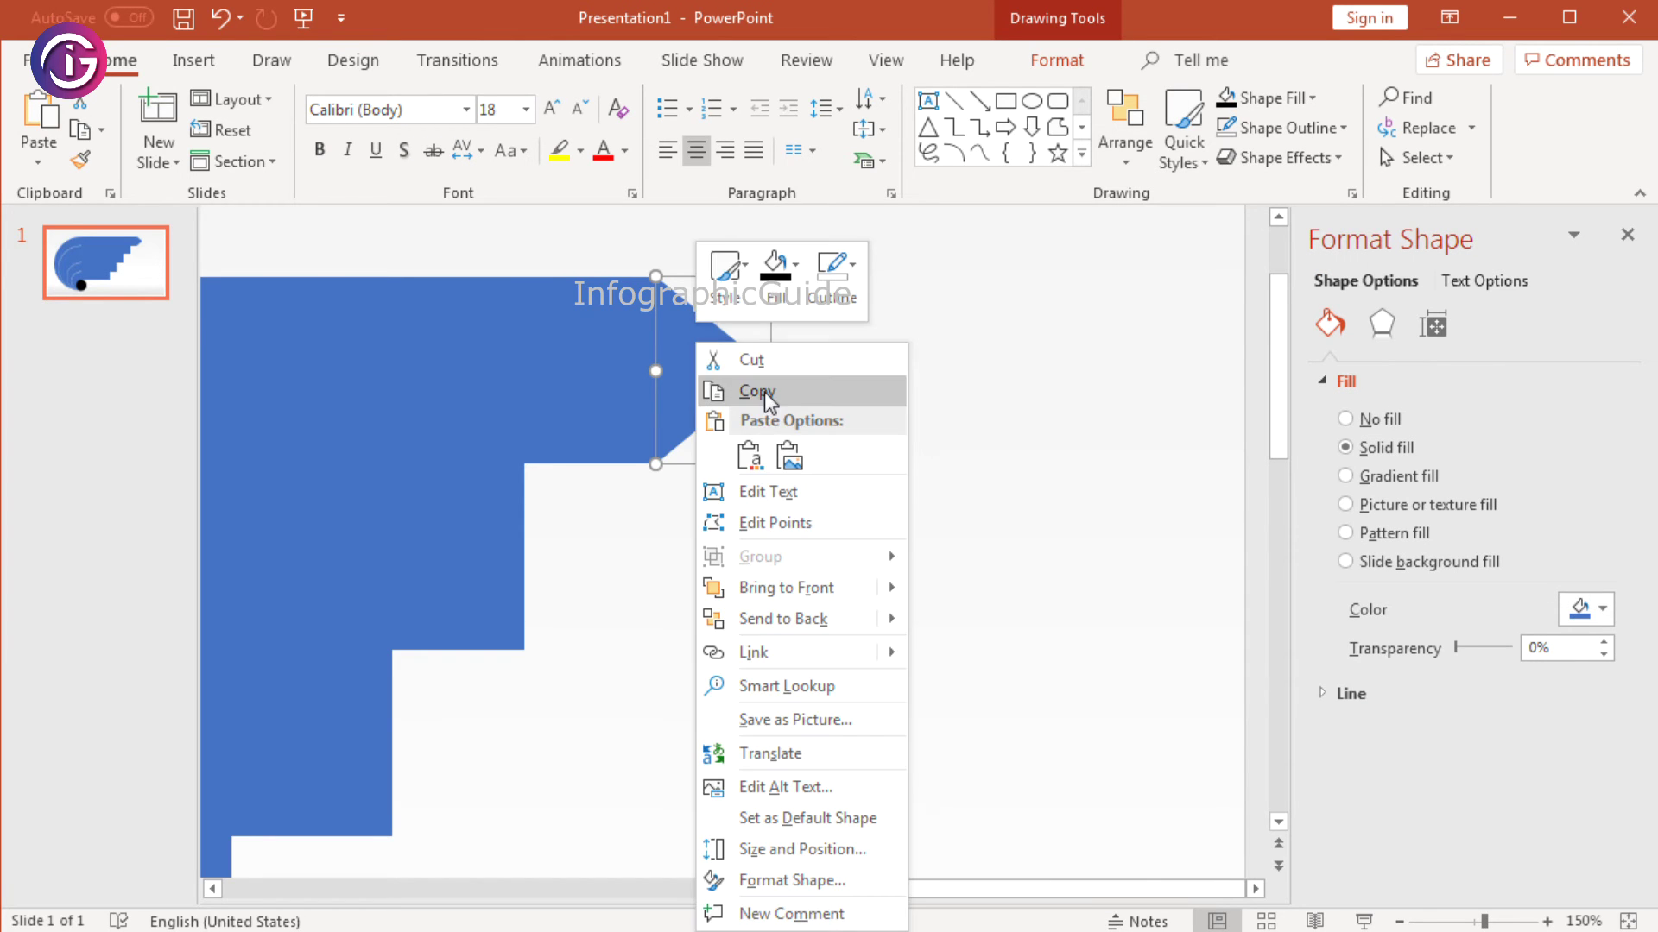
pyautogui.click(764, 392)
pyautogui.rightClick(707, 331)
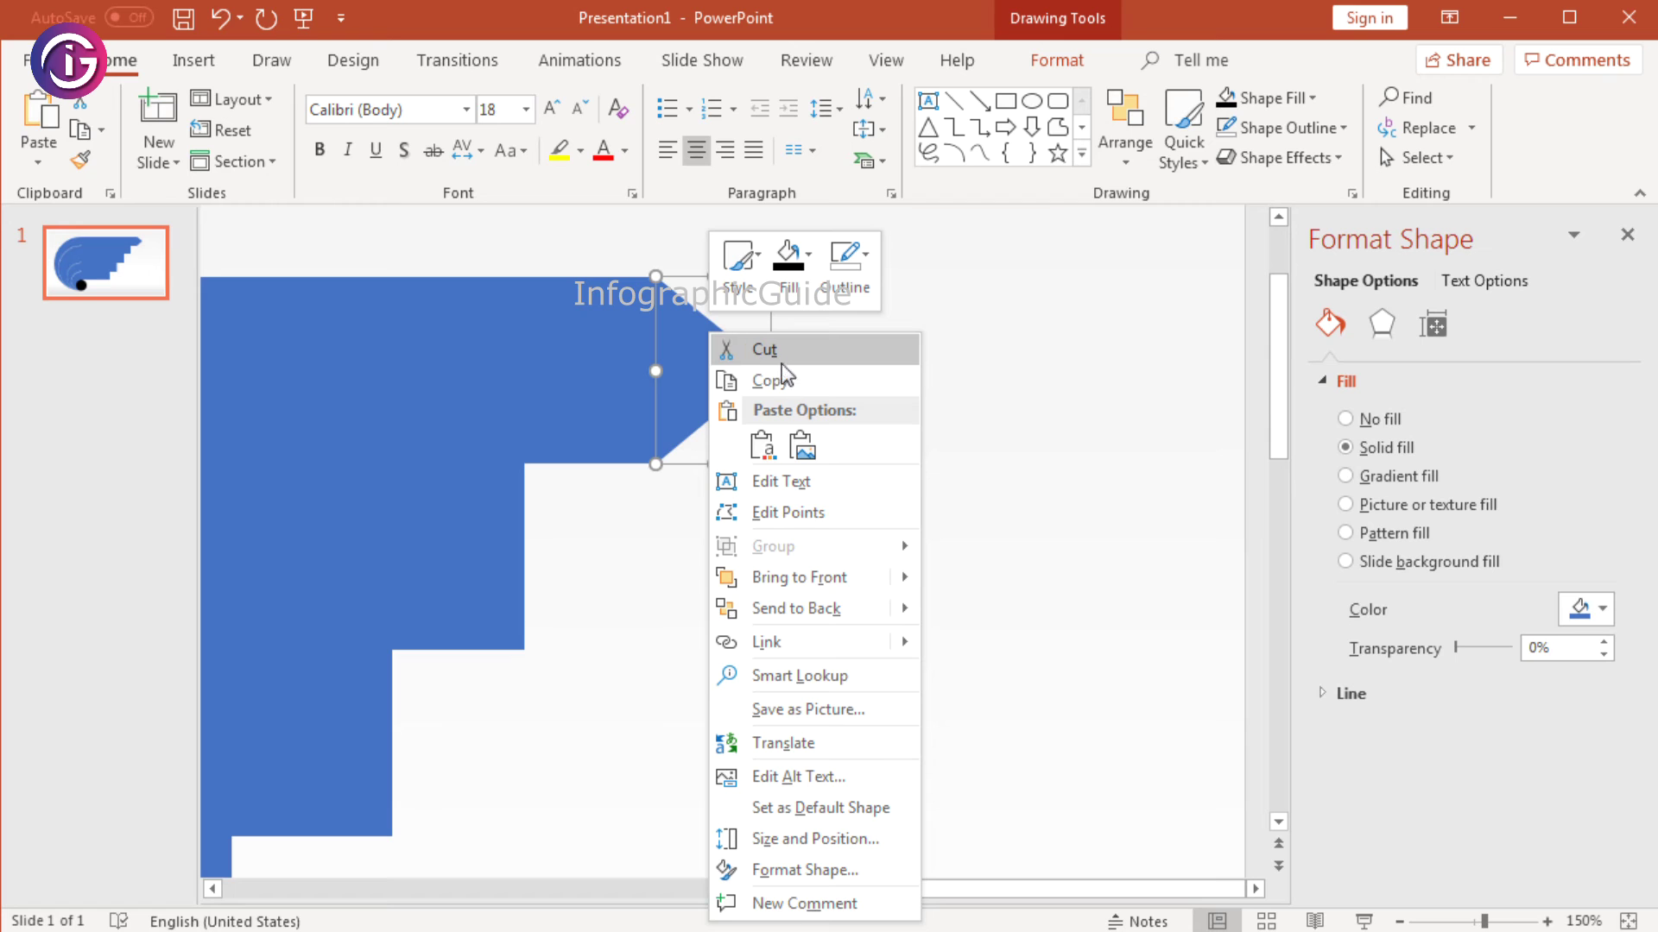
pyautogui.click(759, 440)
pyautogui.moveTo(692, 397); pyautogui.dragTo(528, 553)
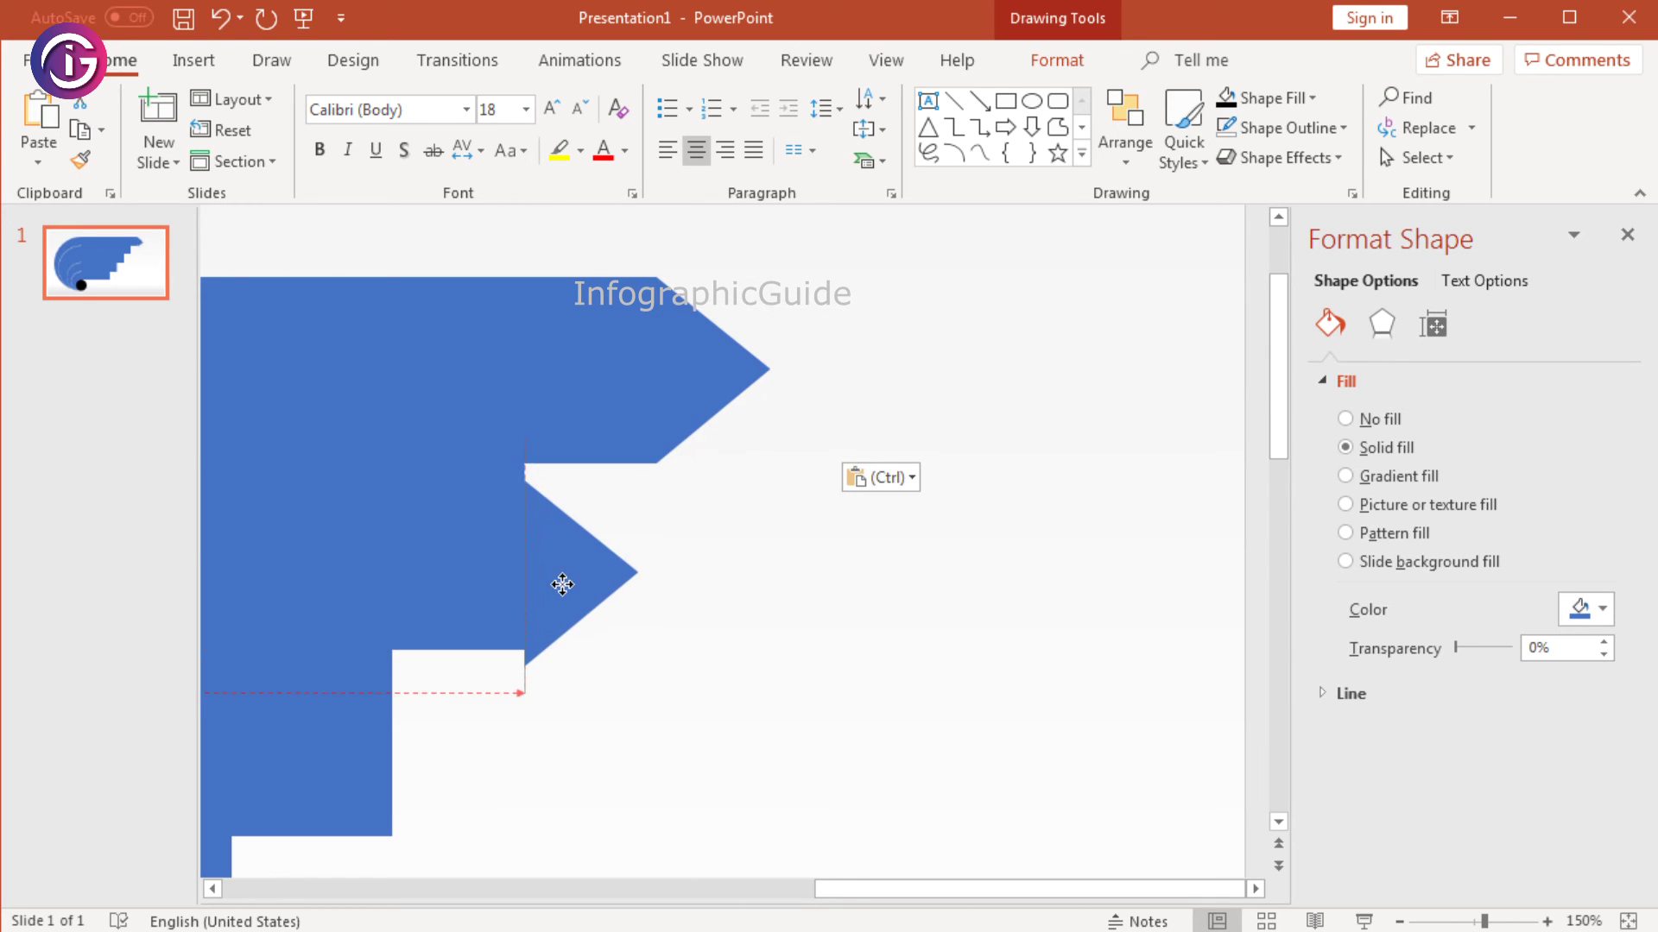
pyautogui.click(686, 618)
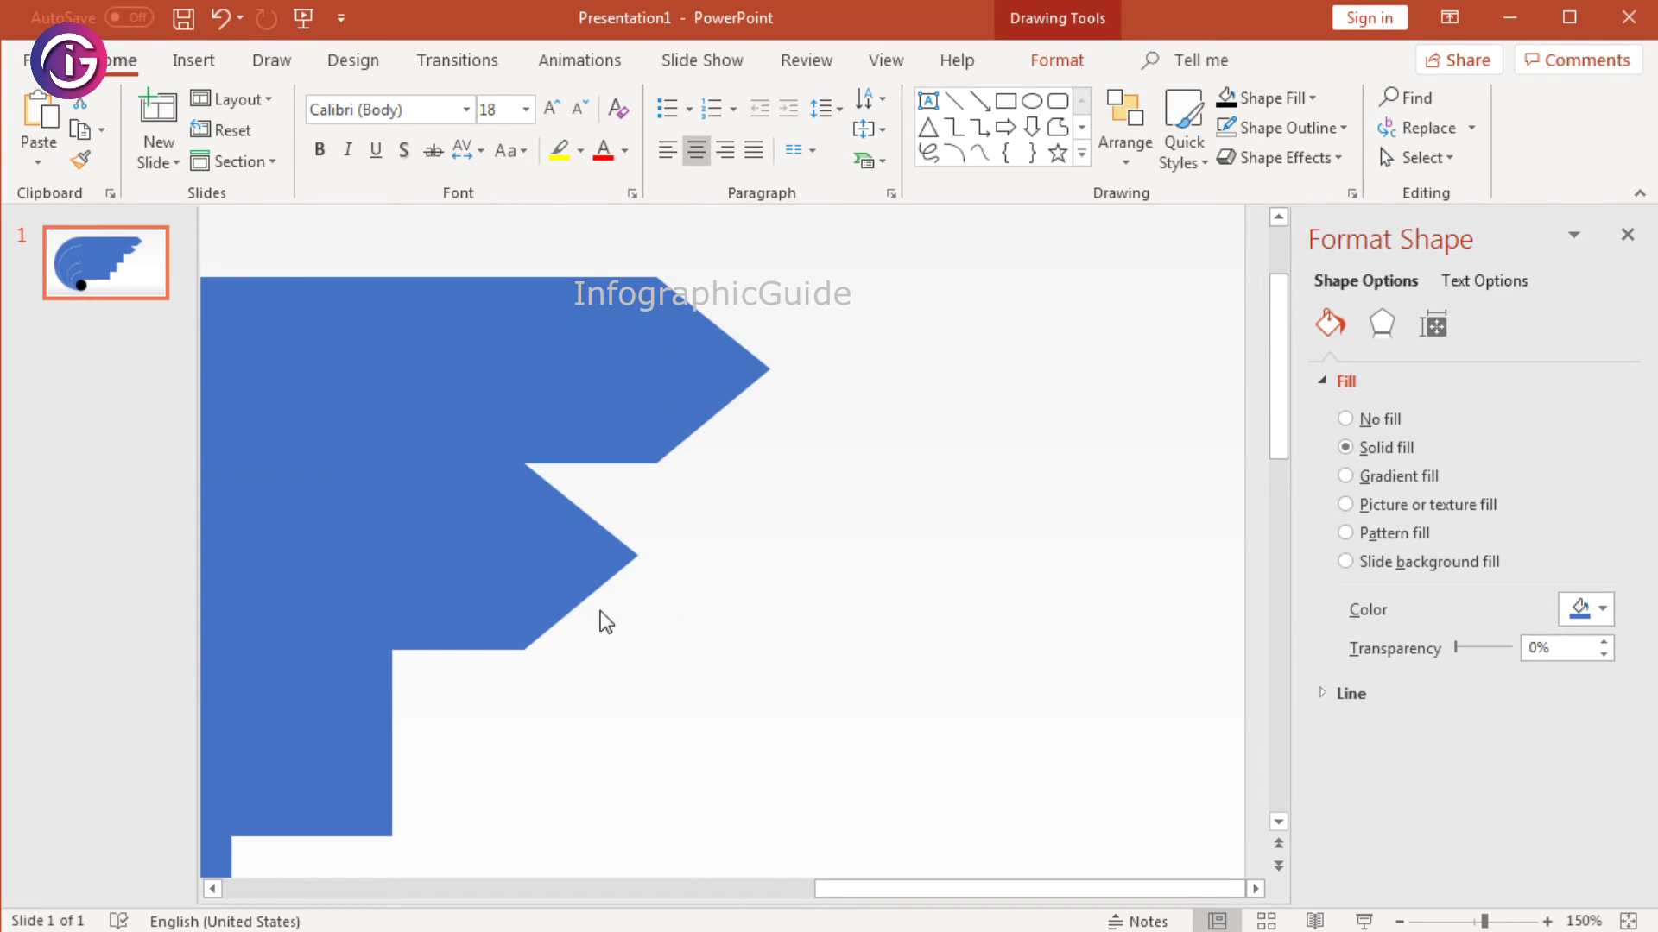
# Step: Paste another copy of the tip against the third step's edge
pyautogui.click(574, 559)
pyautogui.rightClick(574, 560)
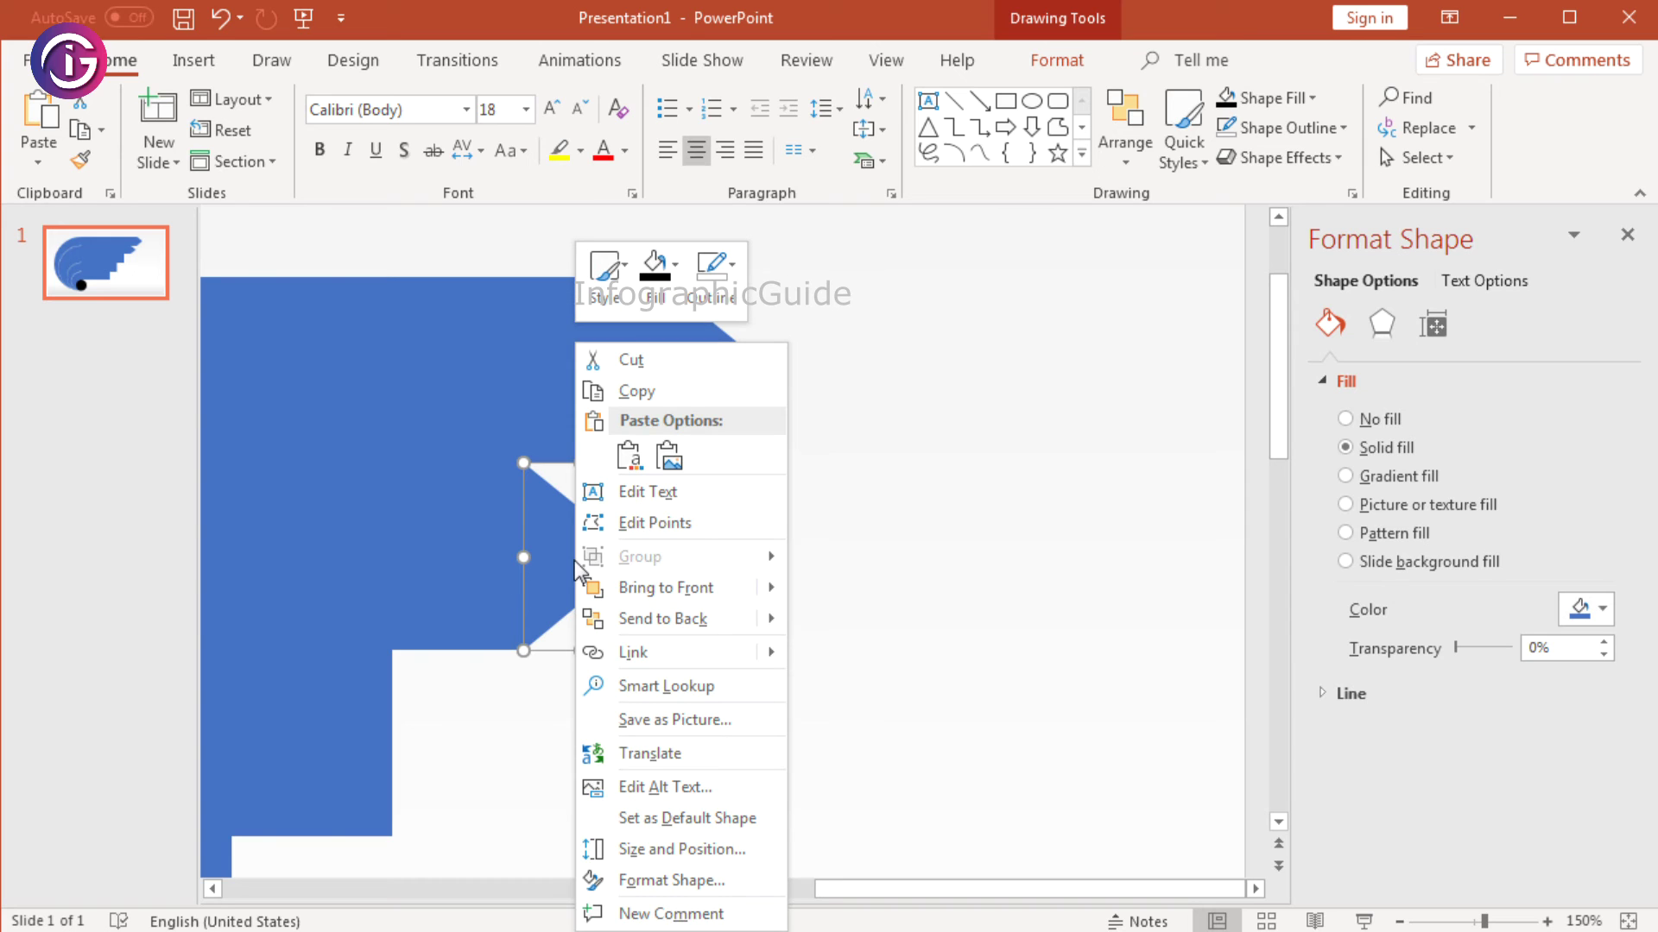
pyautogui.click(663, 390)
pyautogui.rightClick(573, 553)
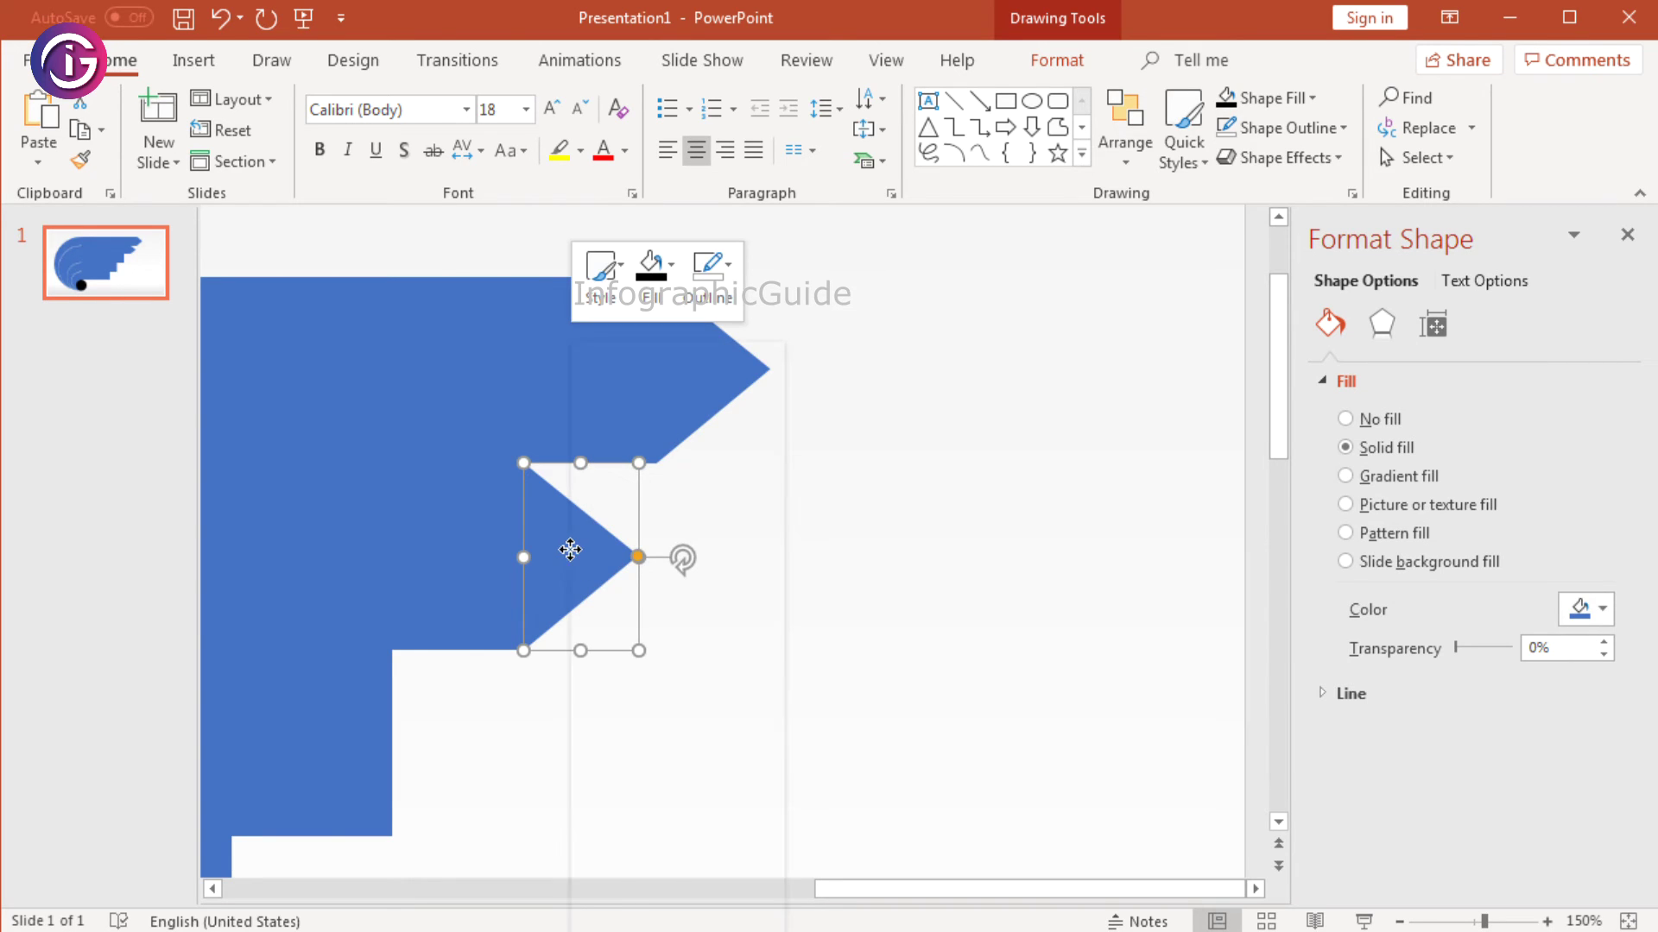
pyautogui.click(625, 456)
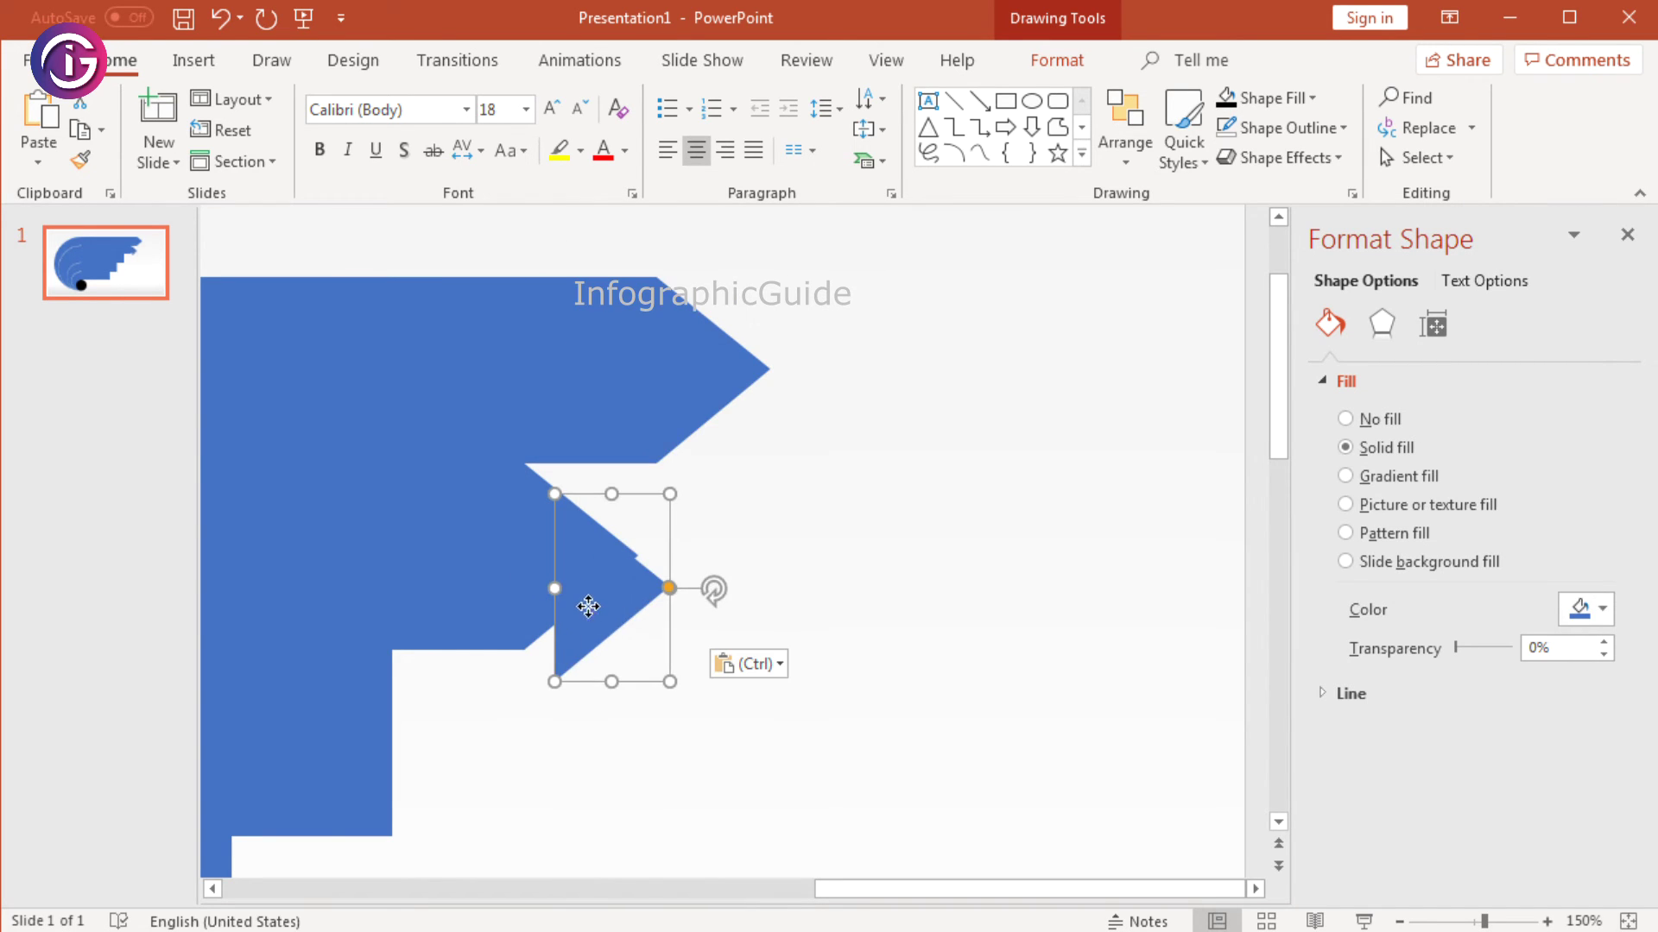
pyautogui.moveTo(588, 607); pyautogui.dragTo(427, 746)
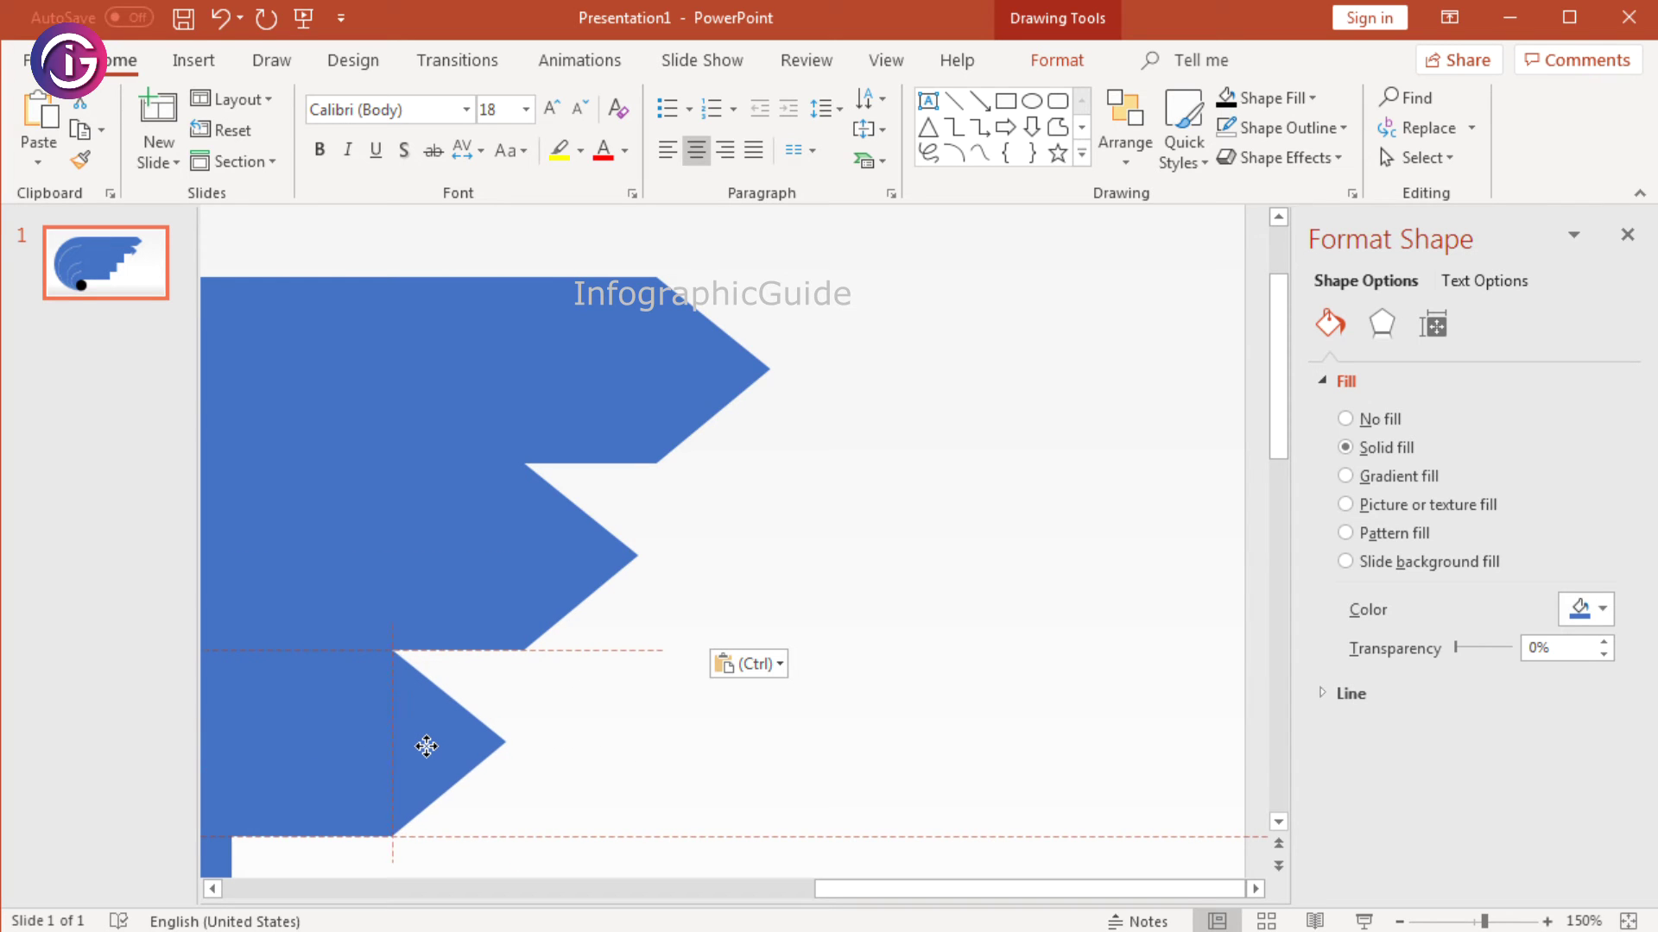
pyautogui.moveTo(424, 747); pyautogui.dragTo(424, 746)
pyautogui.click(629, 734)
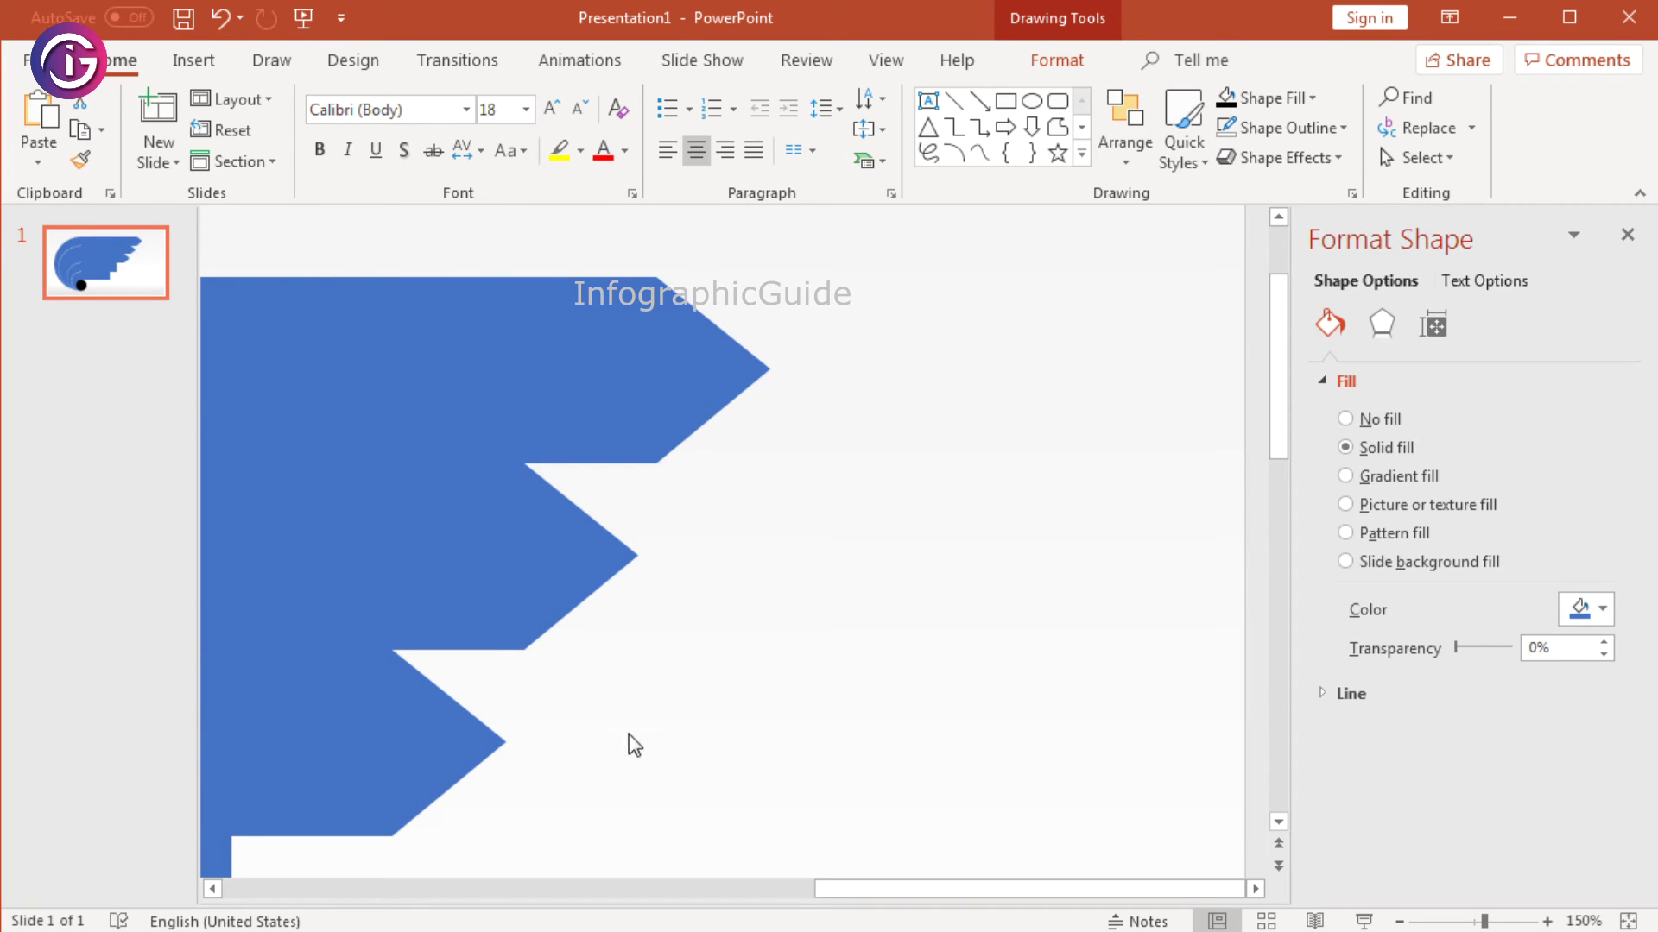
# Step: Paste a copy of the tip onto the fourth step
pyautogui.scroll(-2, 734, 713)
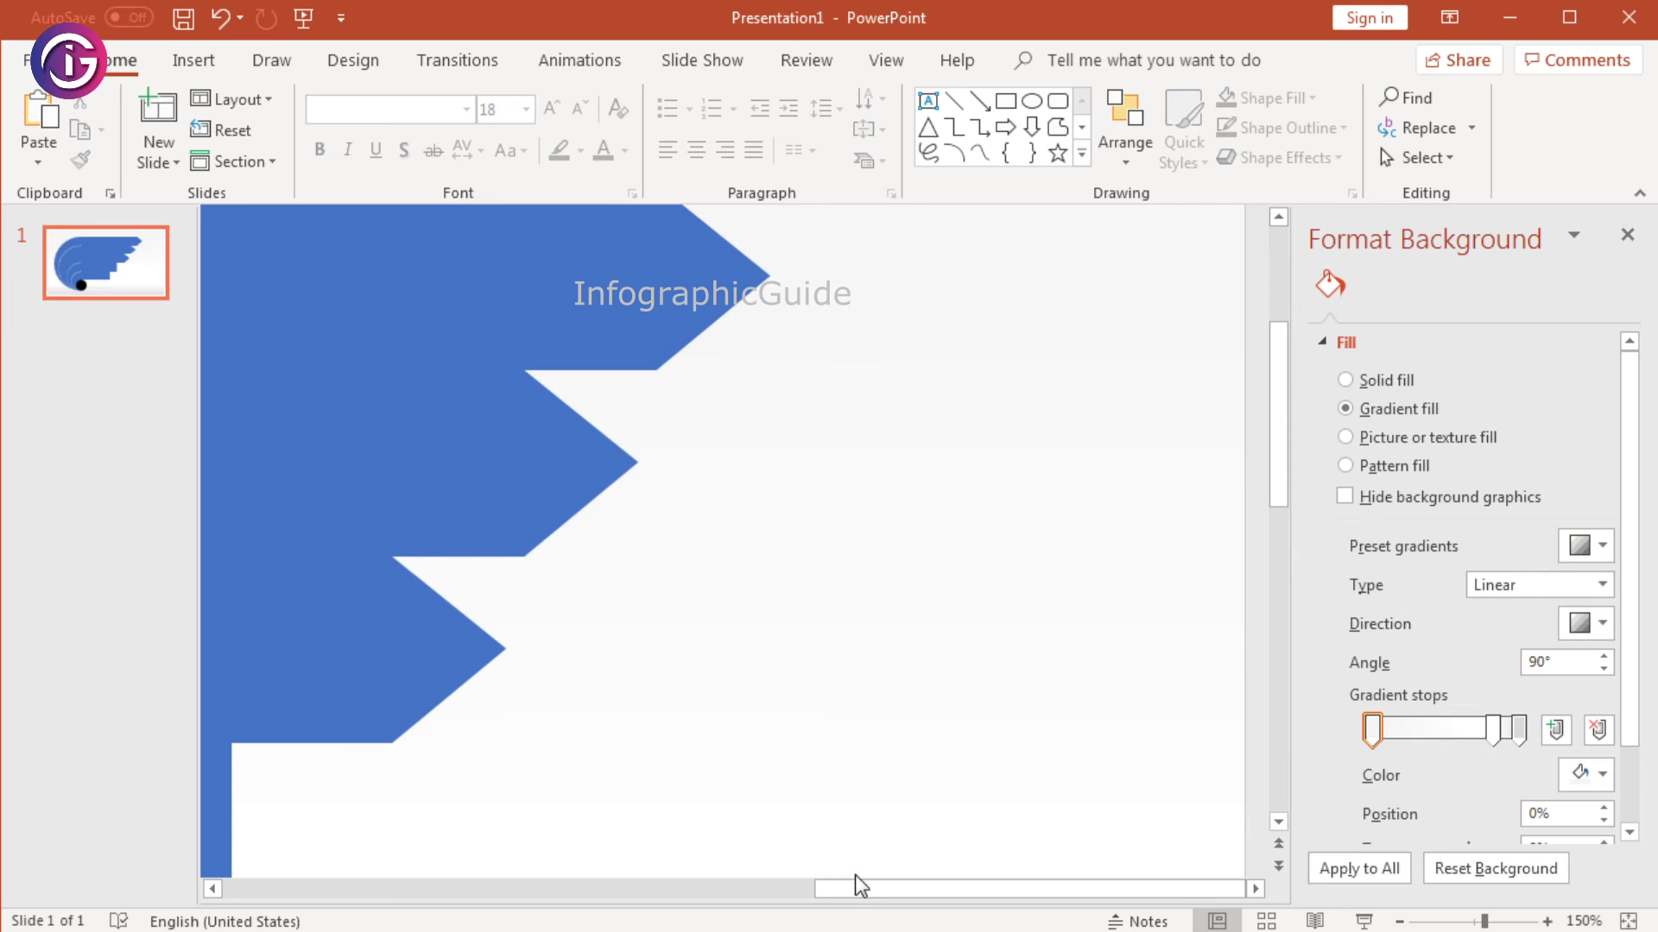
pyautogui.moveTo(860, 883); pyautogui.dragTo(777, 882)
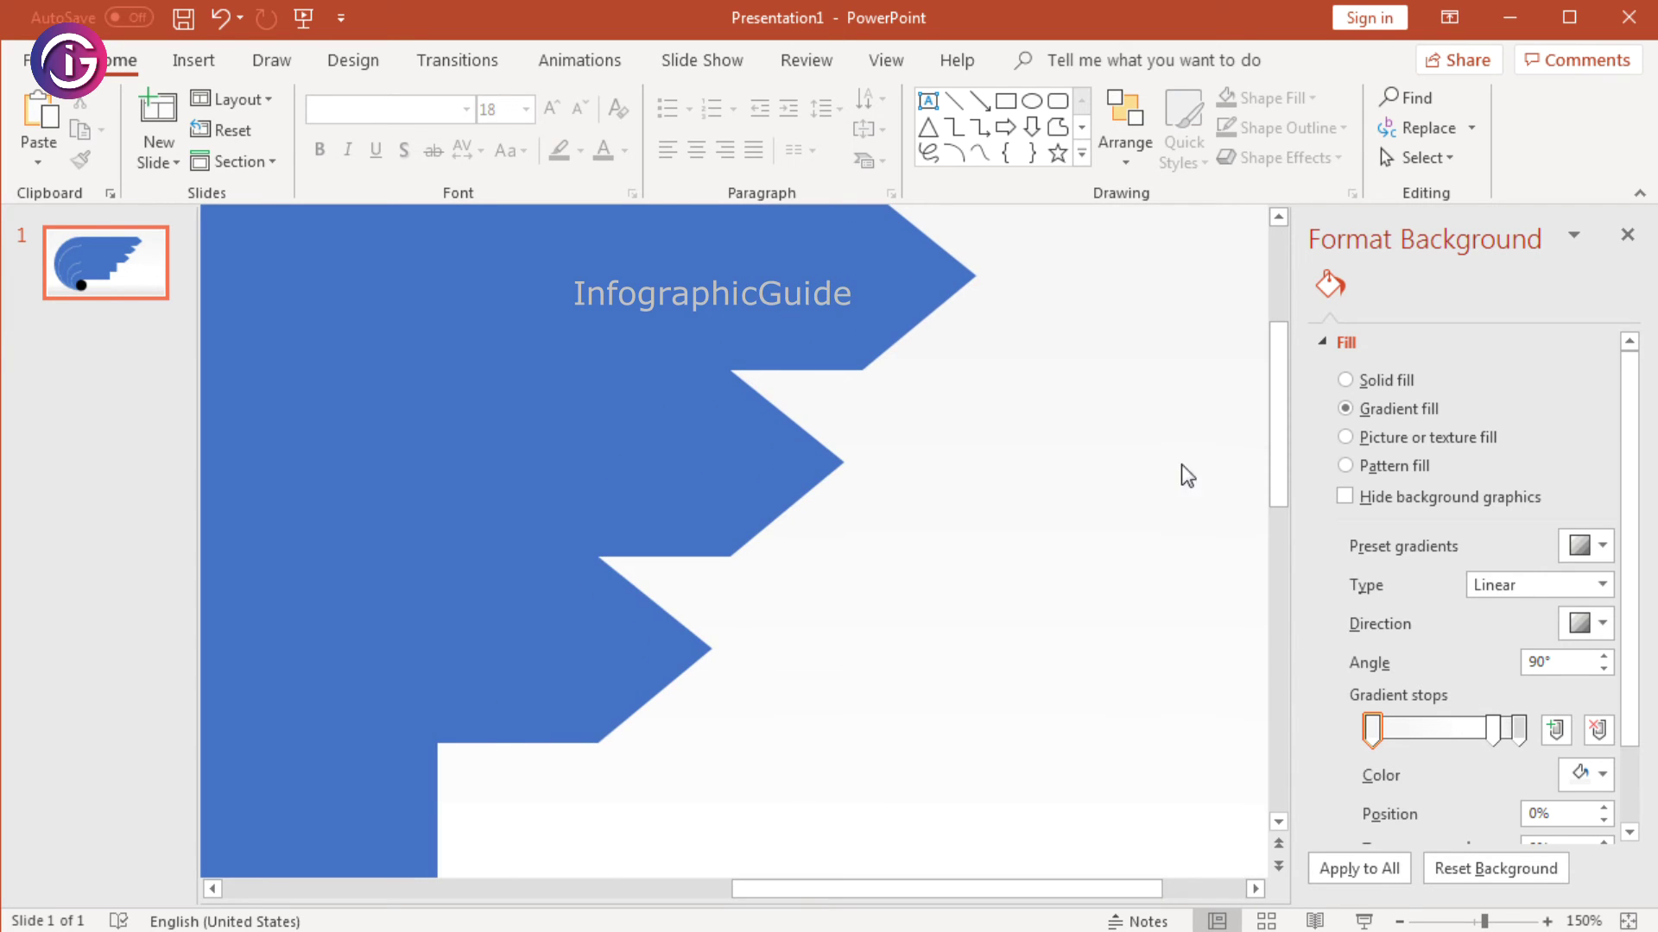
pyautogui.moveTo(1280, 499); pyautogui.dragTo(1279, 574)
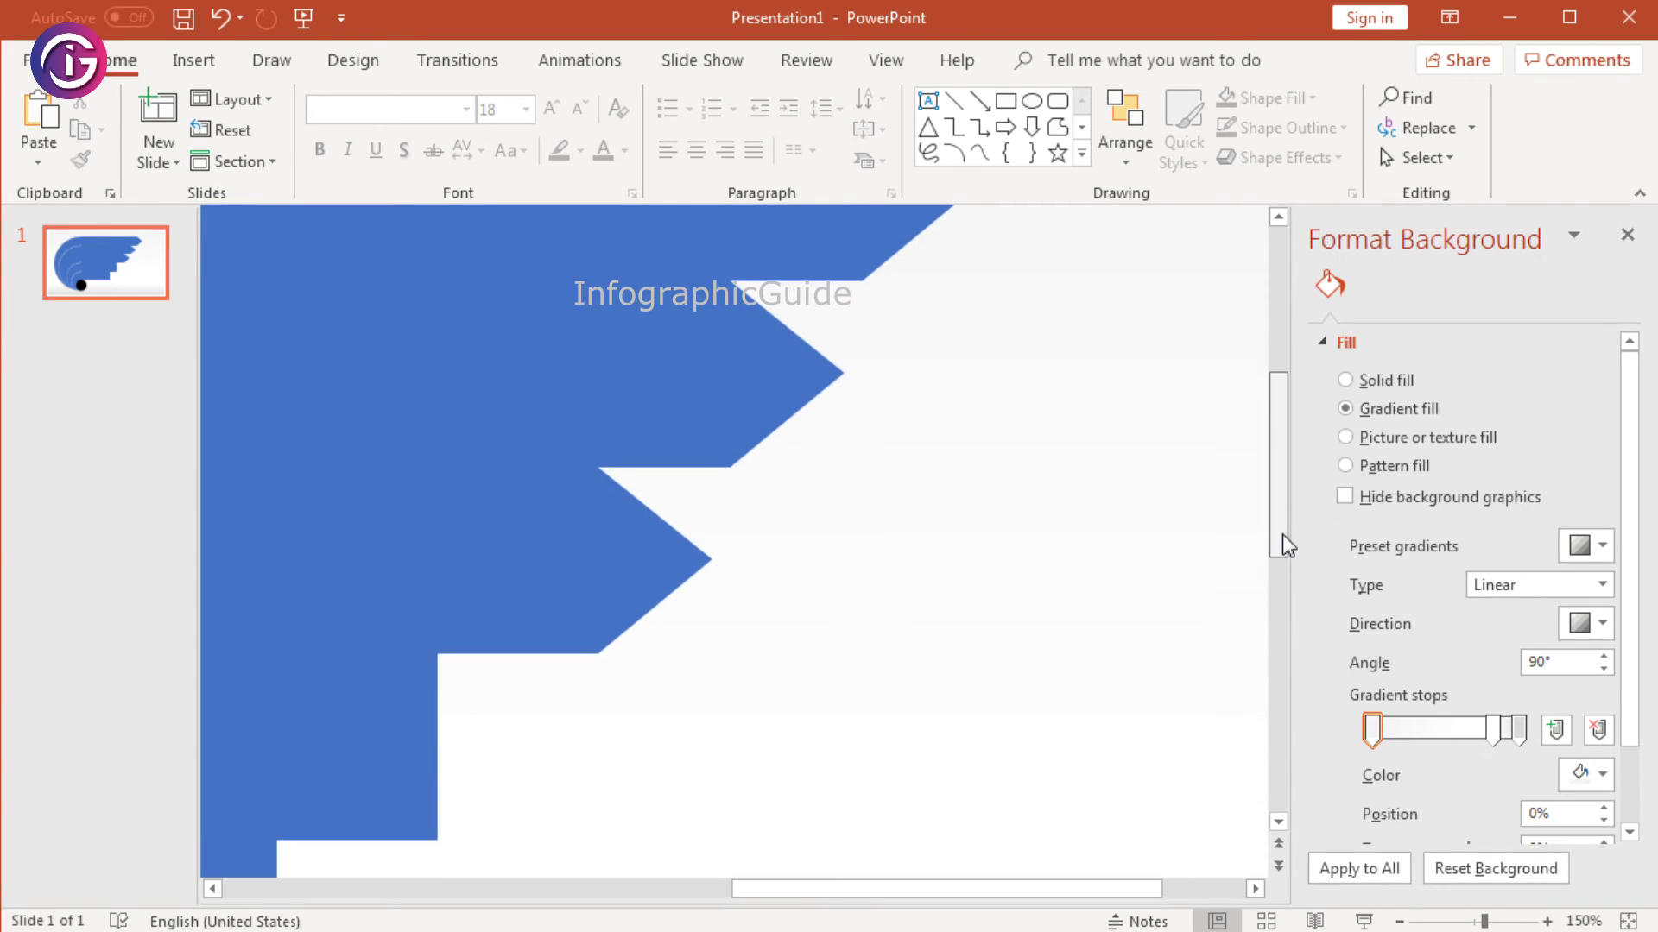
pyautogui.click(636, 471)
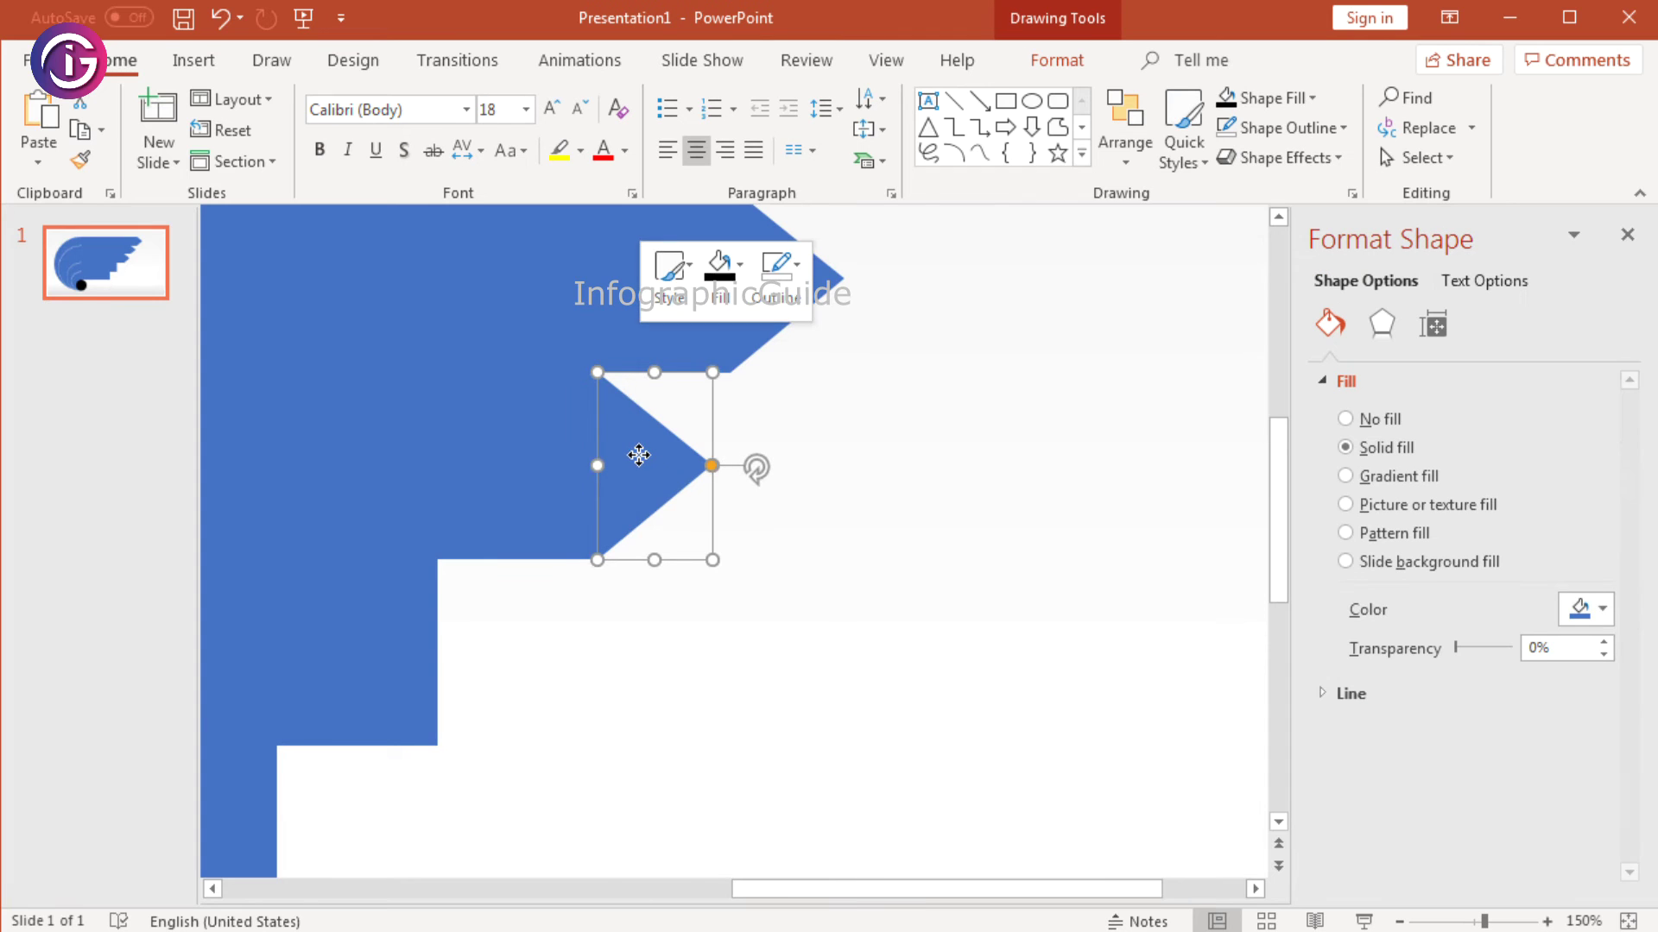
pyautogui.rightClick(637, 471)
pyautogui.click(636, 462)
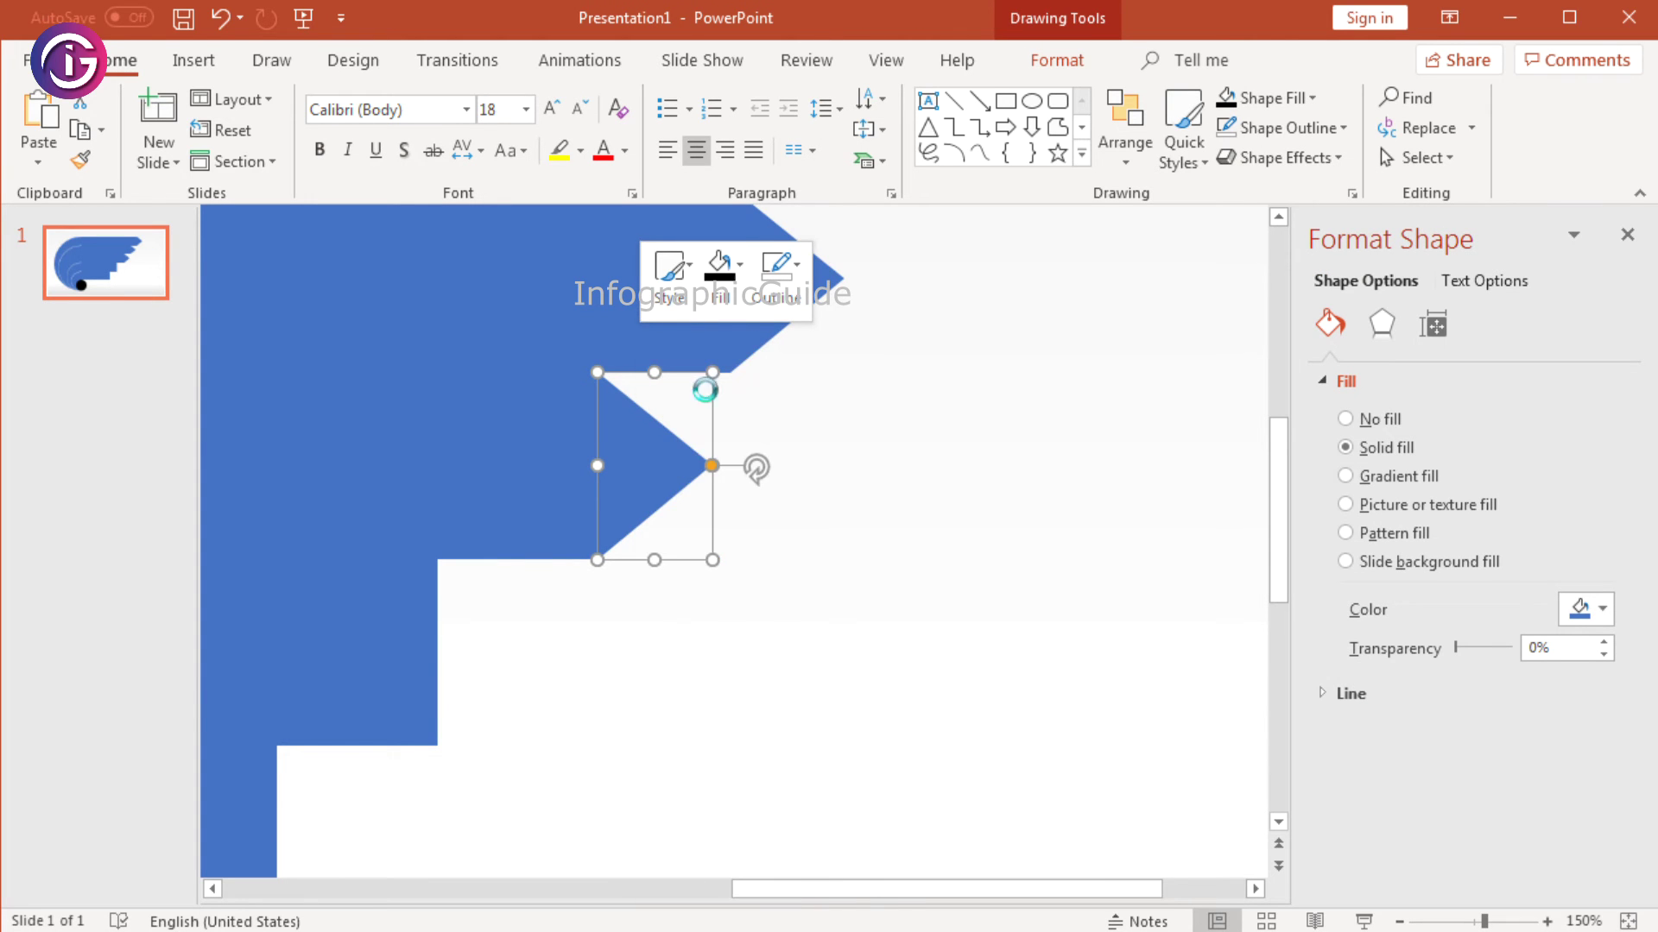
pyautogui.rightClick(637, 461)
pyautogui.click(690, 455)
pyautogui.moveTo(682, 505); pyautogui.dragTo(492, 655)
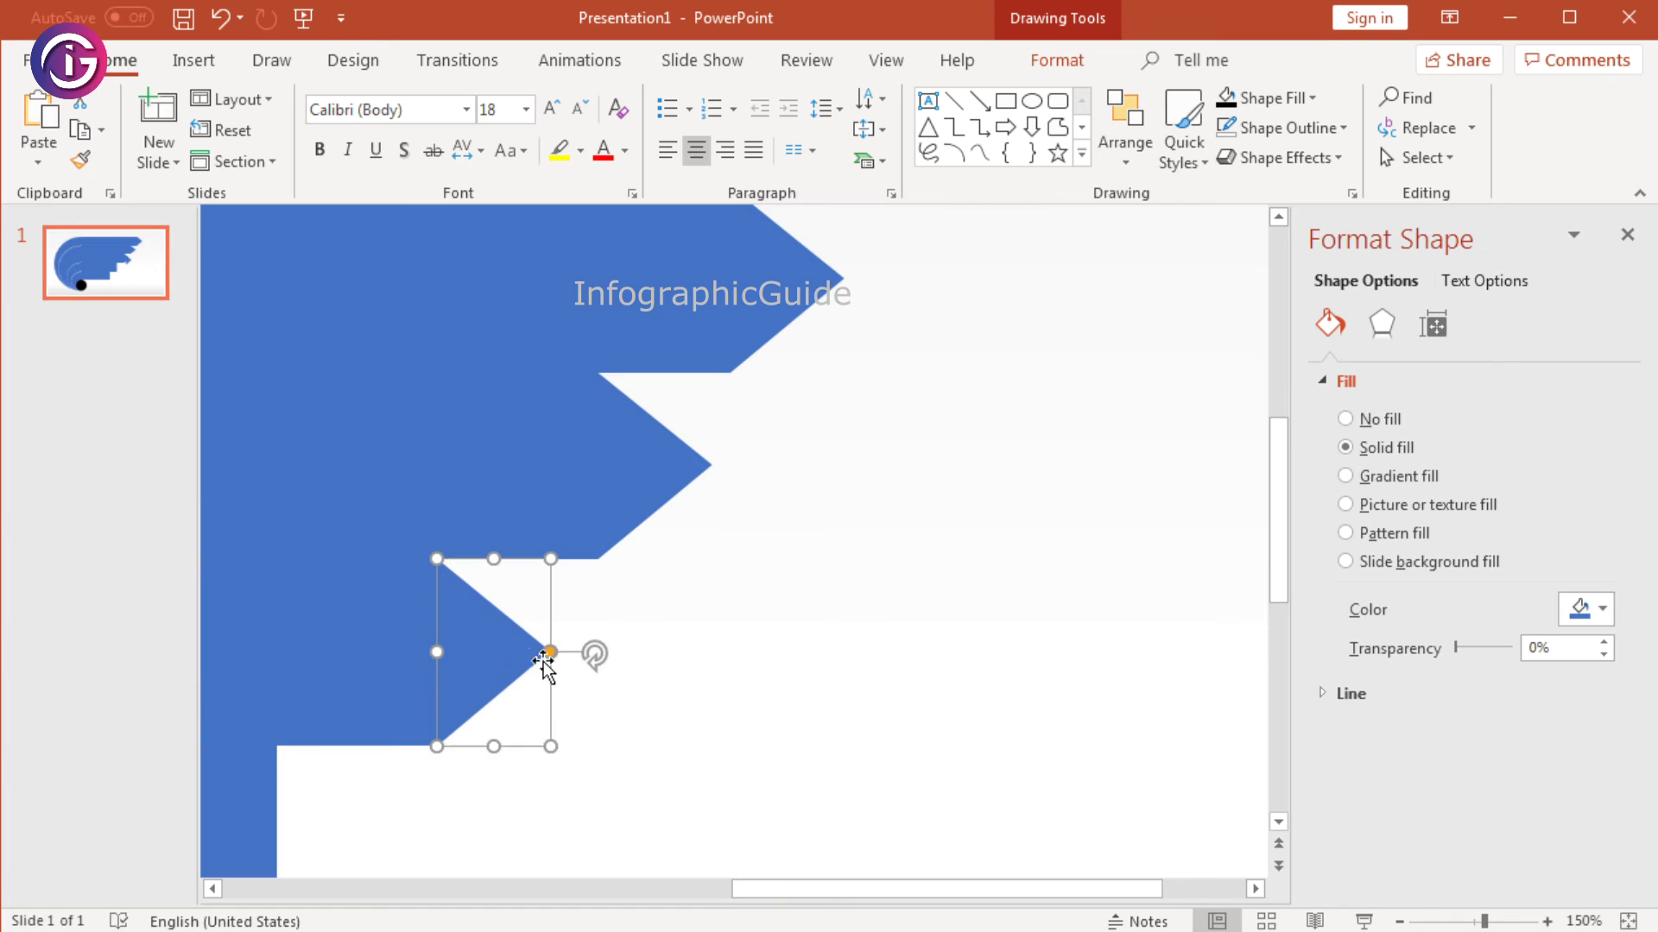
pyautogui.click(706, 710)
# Step: Paste a final copy with Ctrl+V and fit it into the lowest step's notch
pyautogui.click(502, 656)
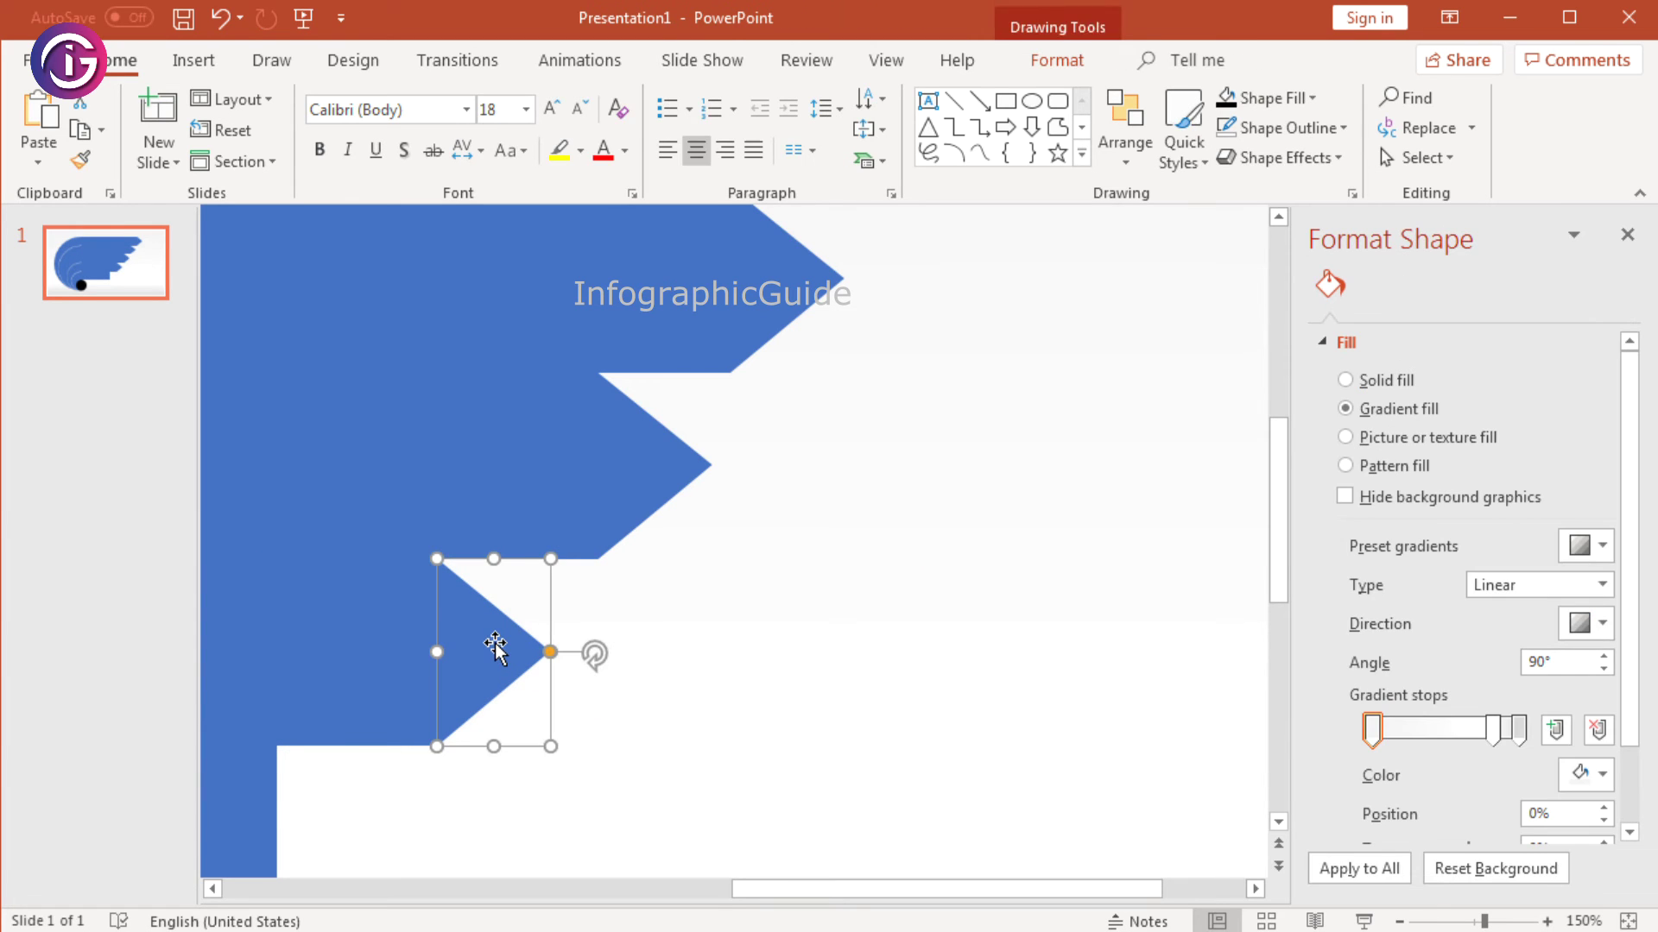
pyautogui.rightClick(499, 654)
pyautogui.click(557, 102)
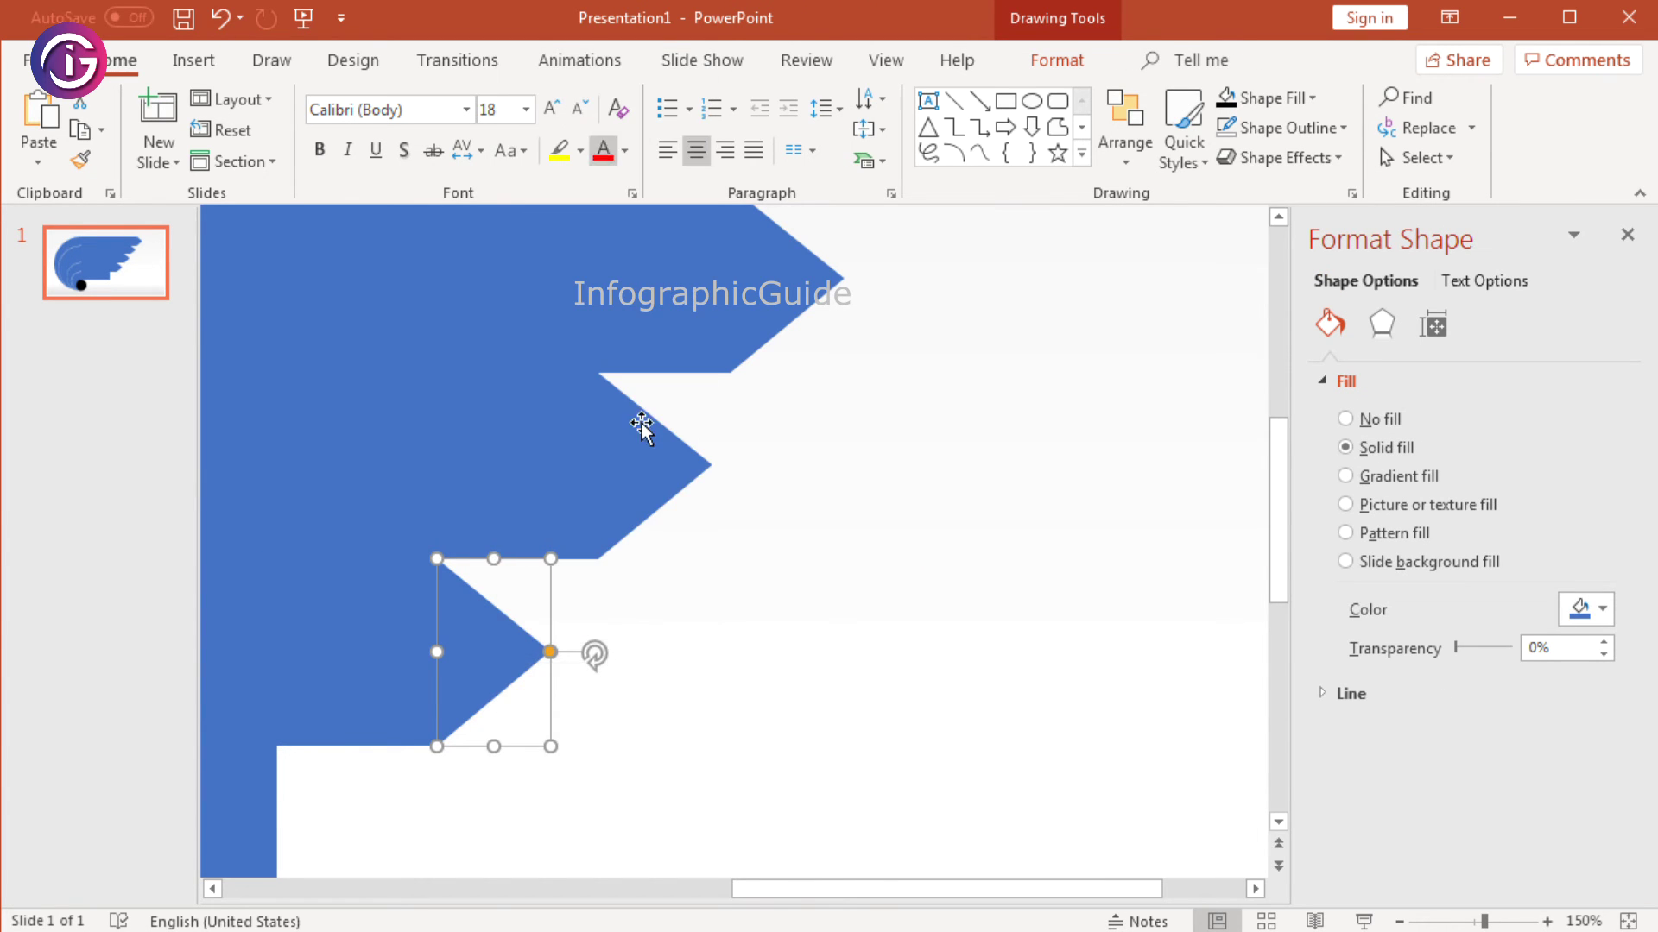
pyautogui.rightClick(498, 643)
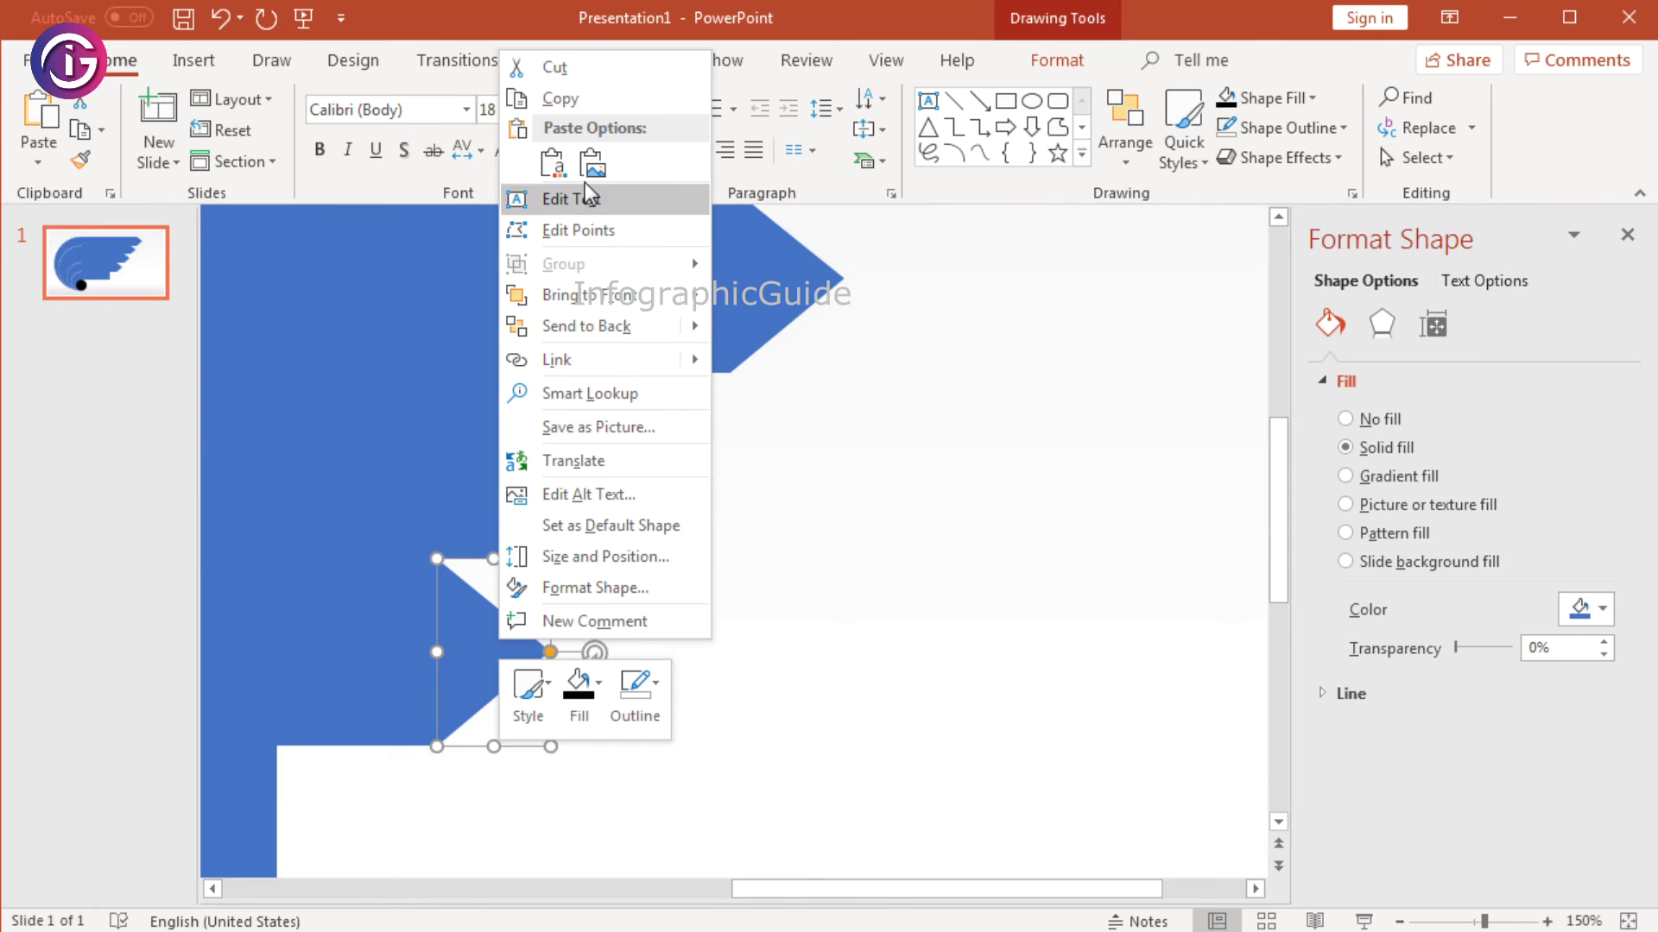
pyautogui.press('Escape')
pyautogui.hotkey('ctrl', 'v')
pyautogui.scroll(-2, 980, 670)
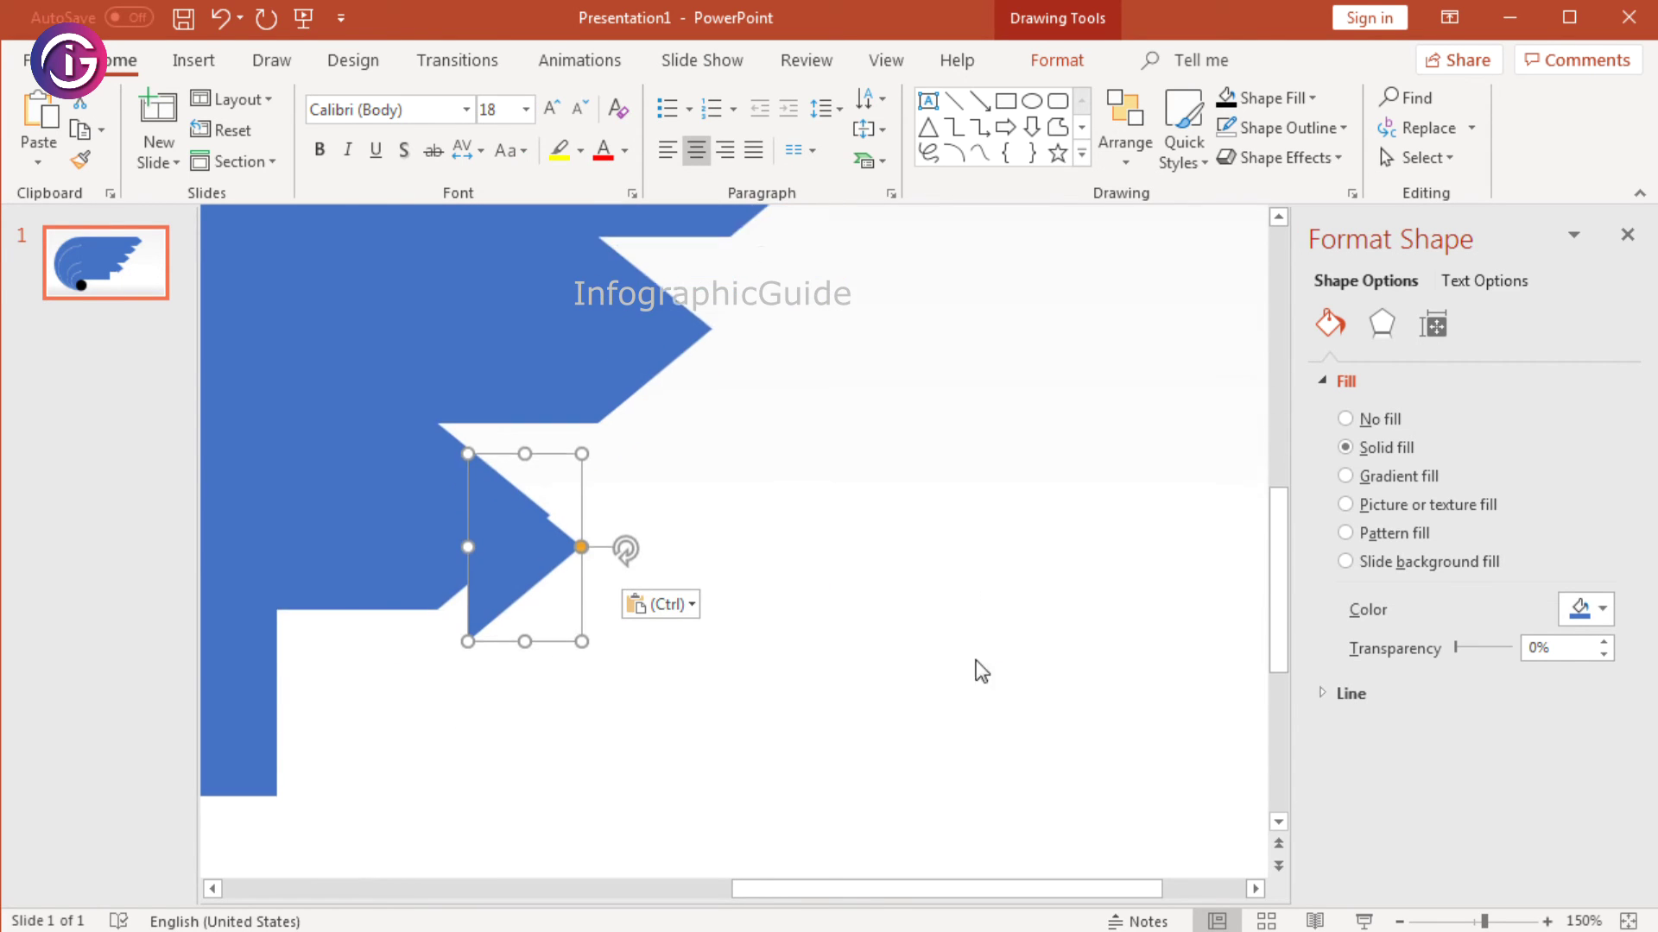
pyautogui.moveTo(552, 545); pyautogui.dragTo(343, 691)
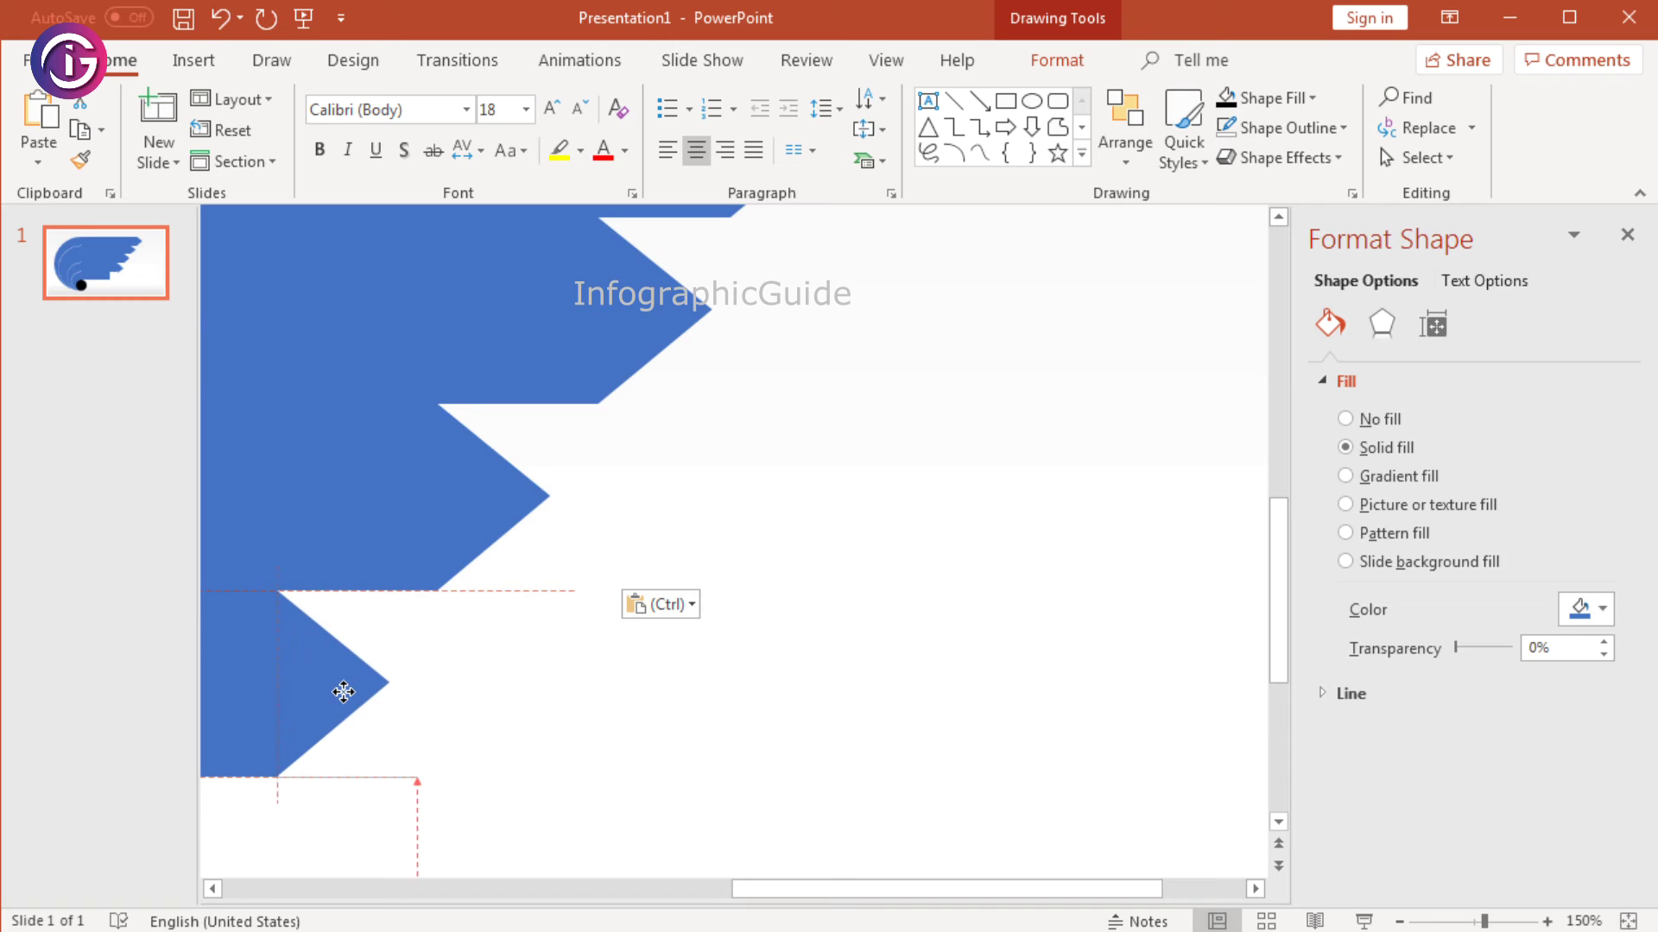
pyautogui.click(516, 692)
pyautogui.scroll(-8, 855, 615)
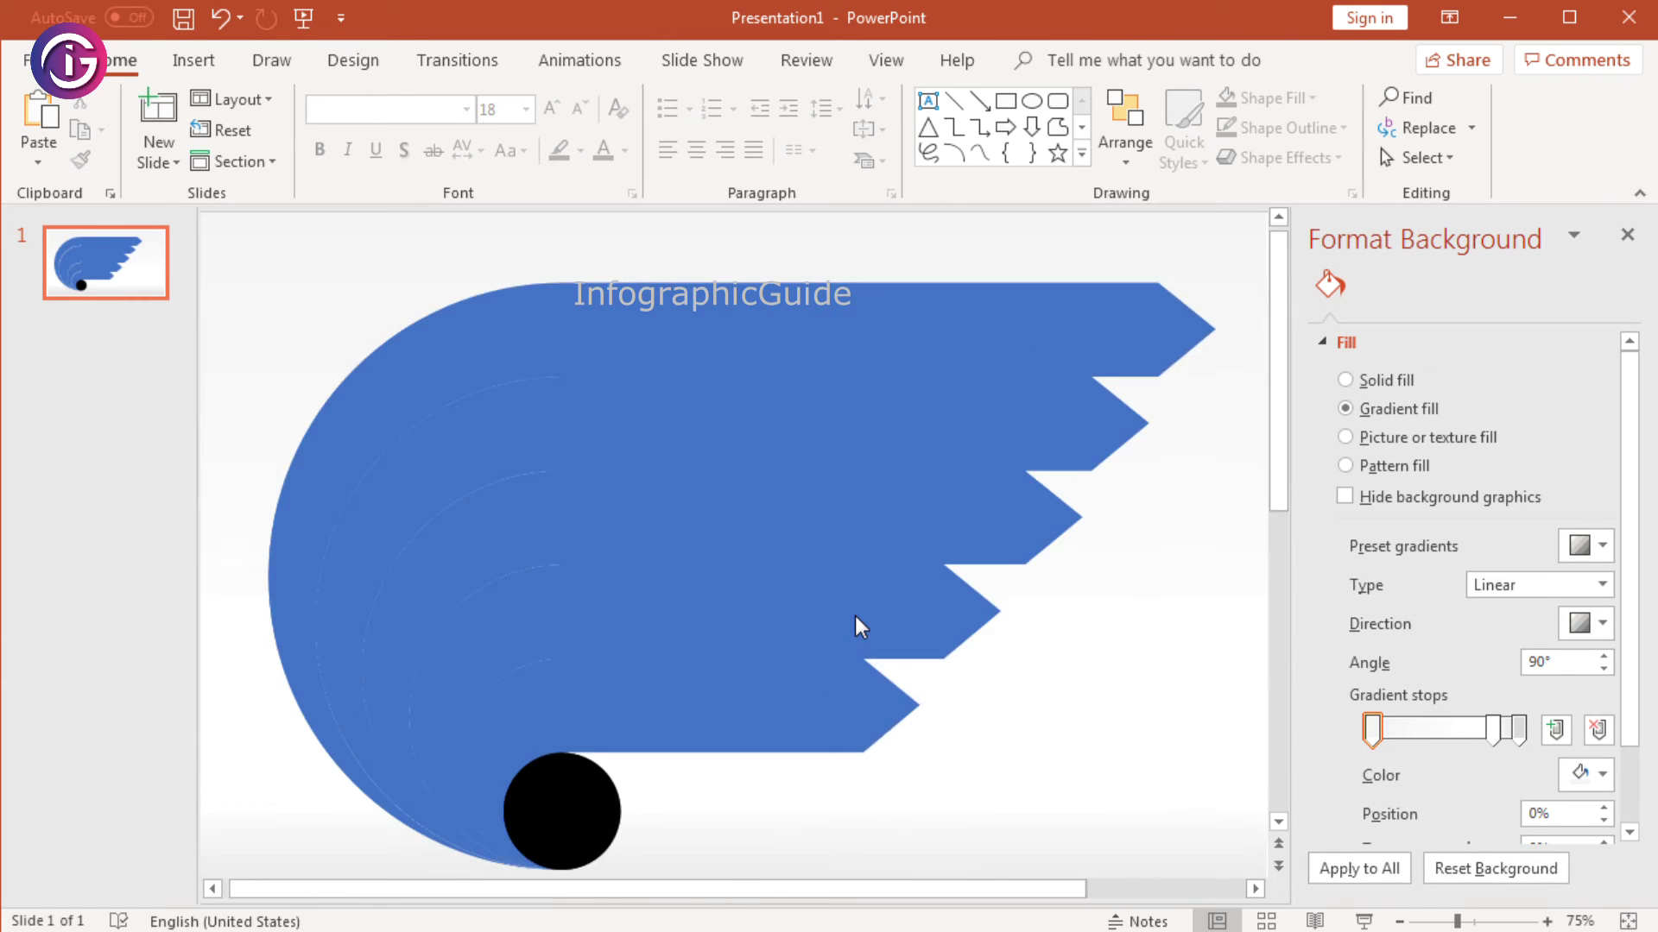
# Step: Union the lowest arrow bar with its small arc piece using Merge Shapes
pyautogui.click(758, 675)
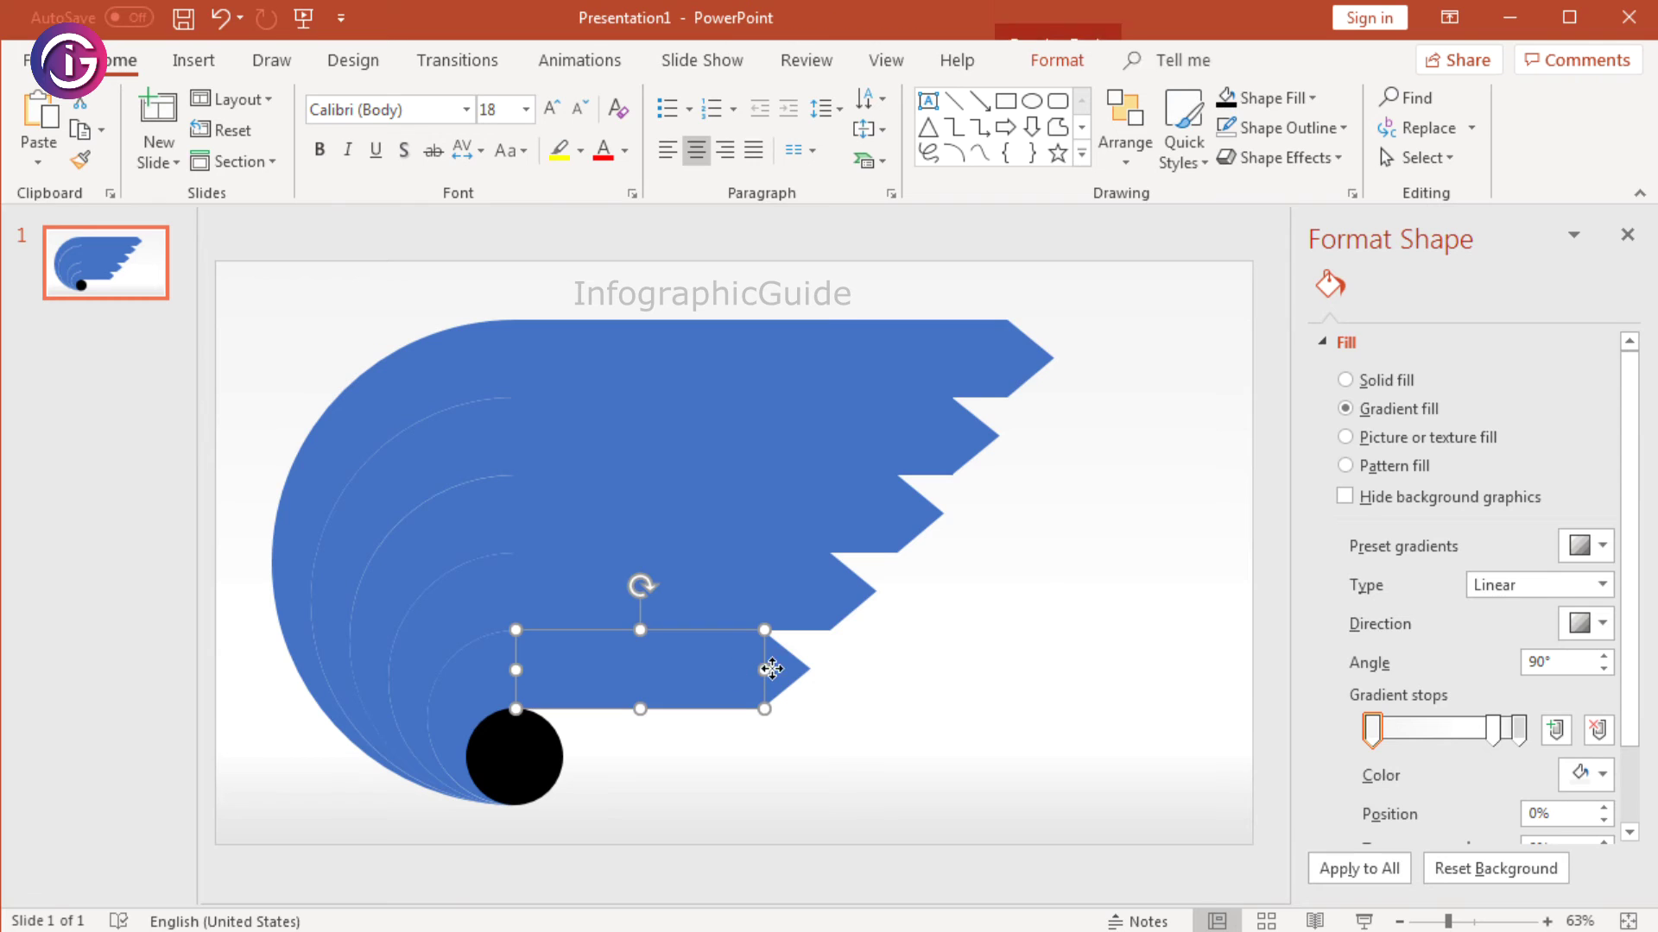
pyautogui.keyDown('shift'); pyautogui.click(474, 688); pyautogui.keyUp('shift')
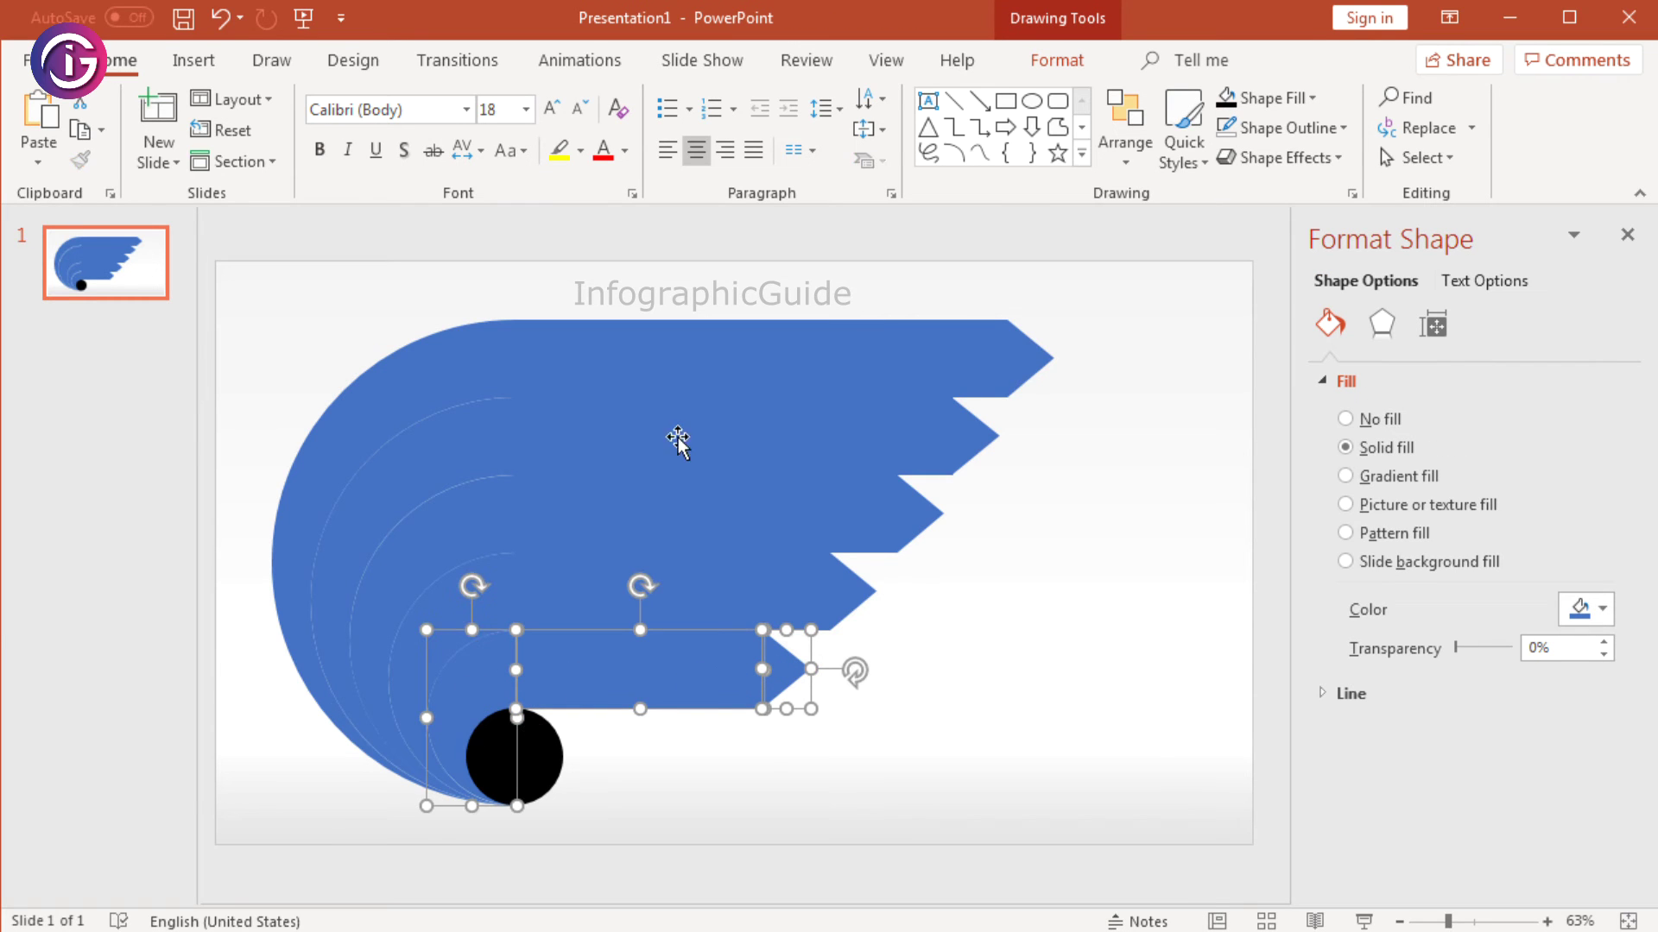
pyautogui.click(1070, 62)
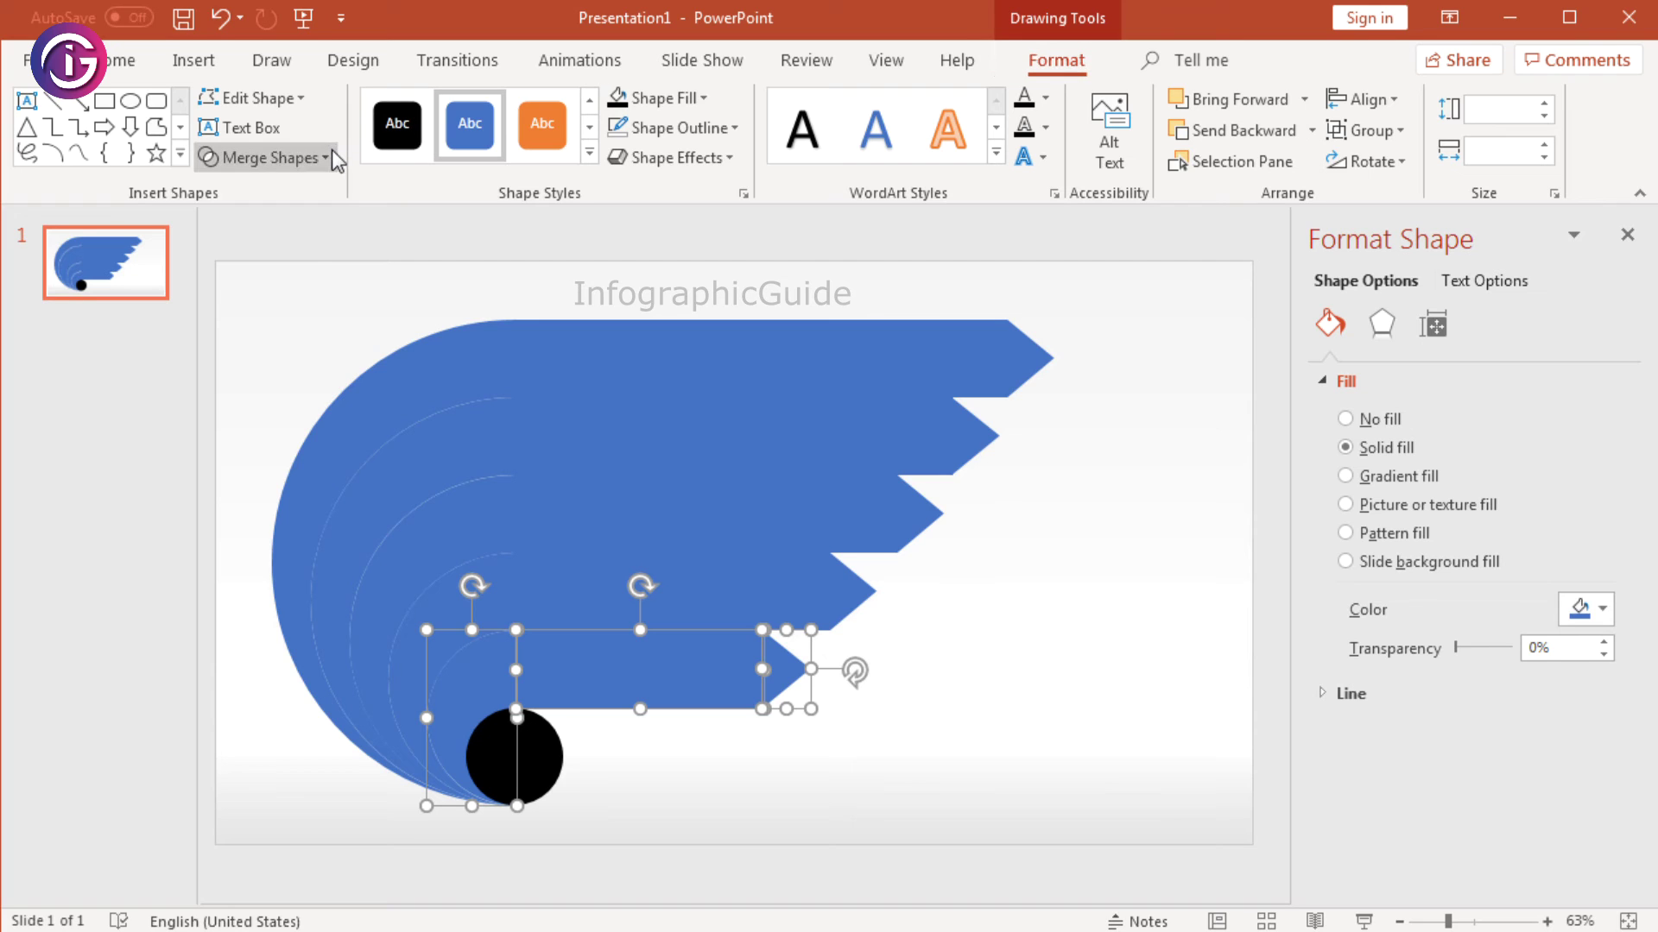
pyautogui.click(328, 157)
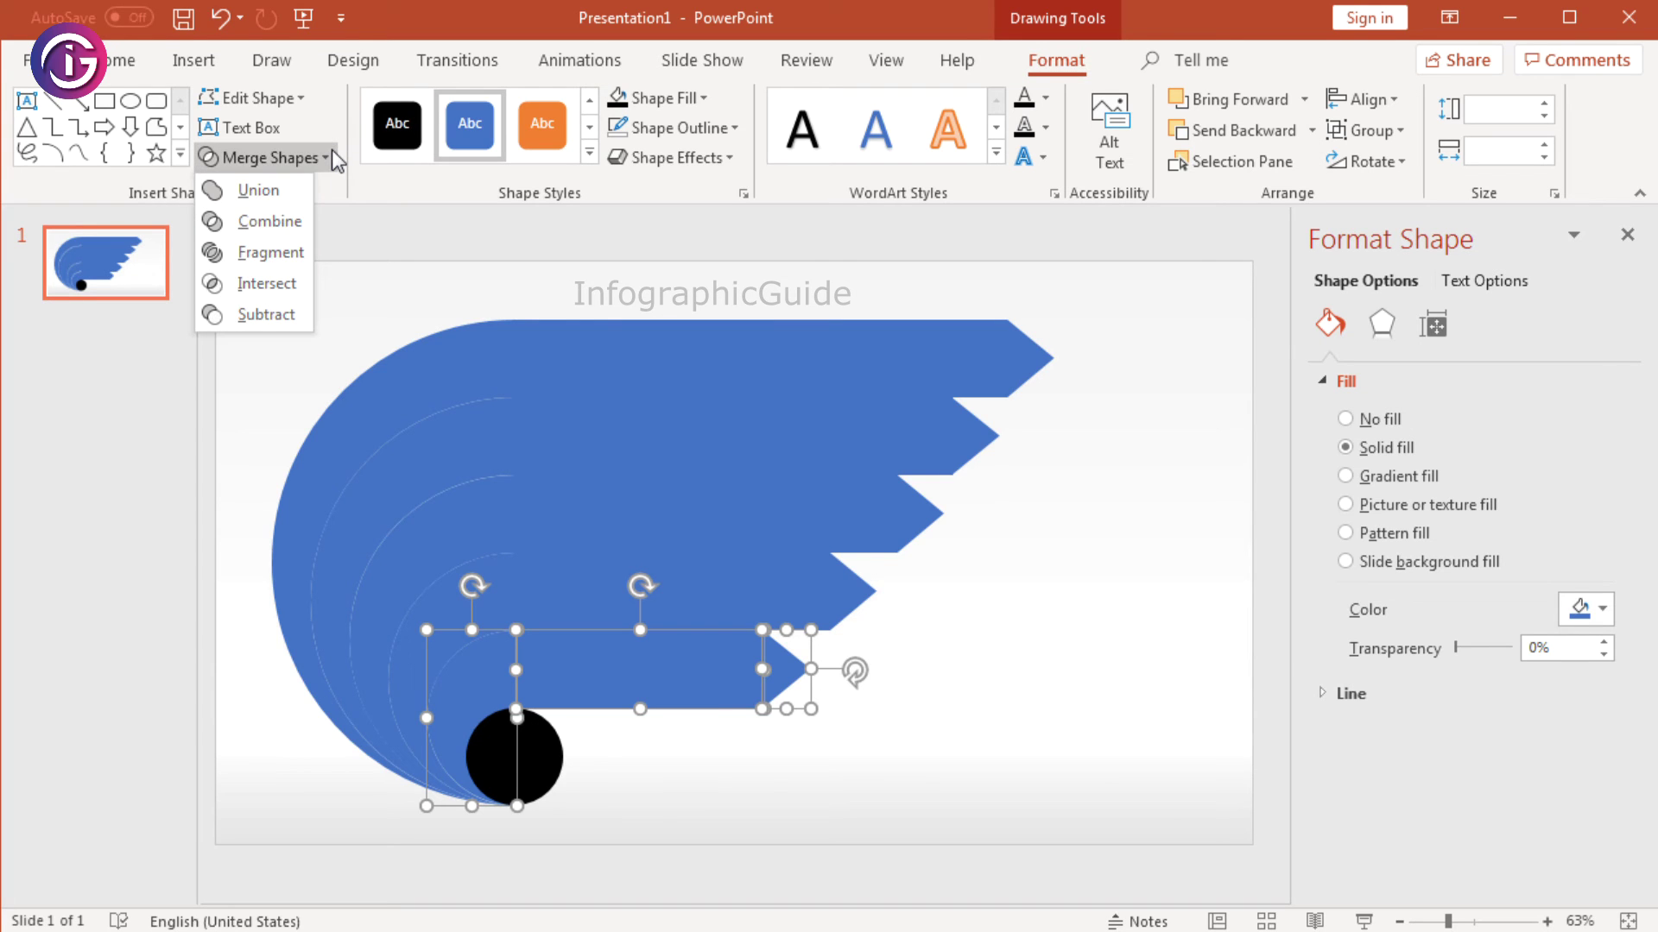
pyautogui.click(273, 190)
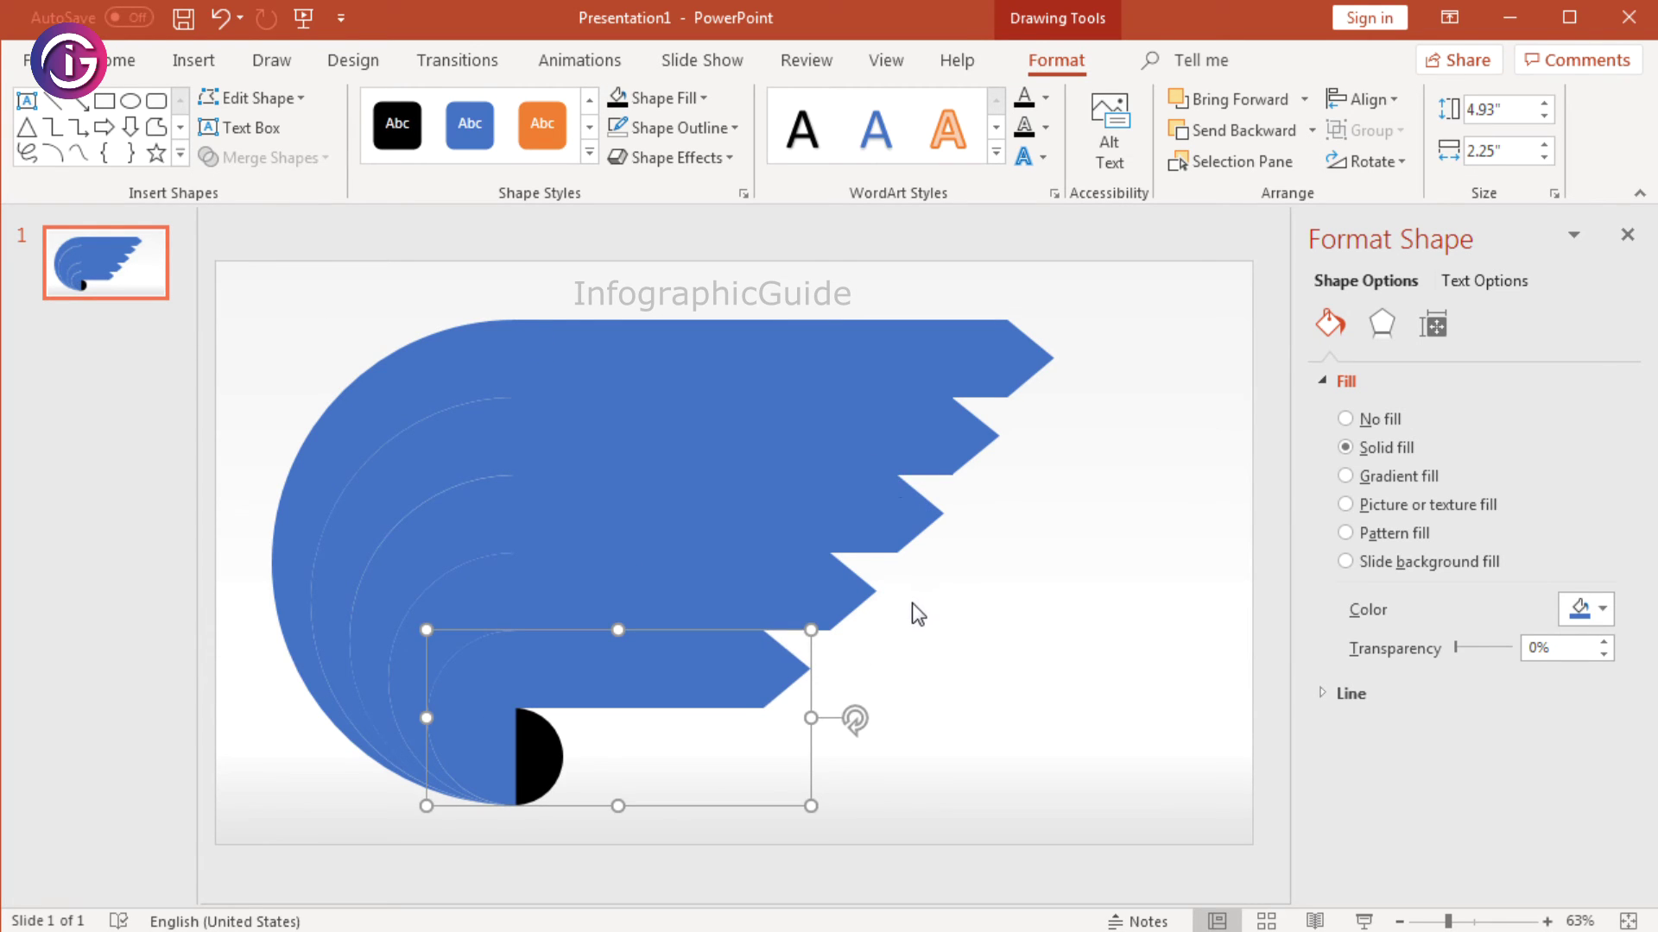
# Step: Union the second-lowest tier's bar, triangle tip and curved piece
pyautogui.click(844, 594)
pyautogui.keyDown('shift'); pyautogui.click(796, 595); pyautogui.keyUp('shift')
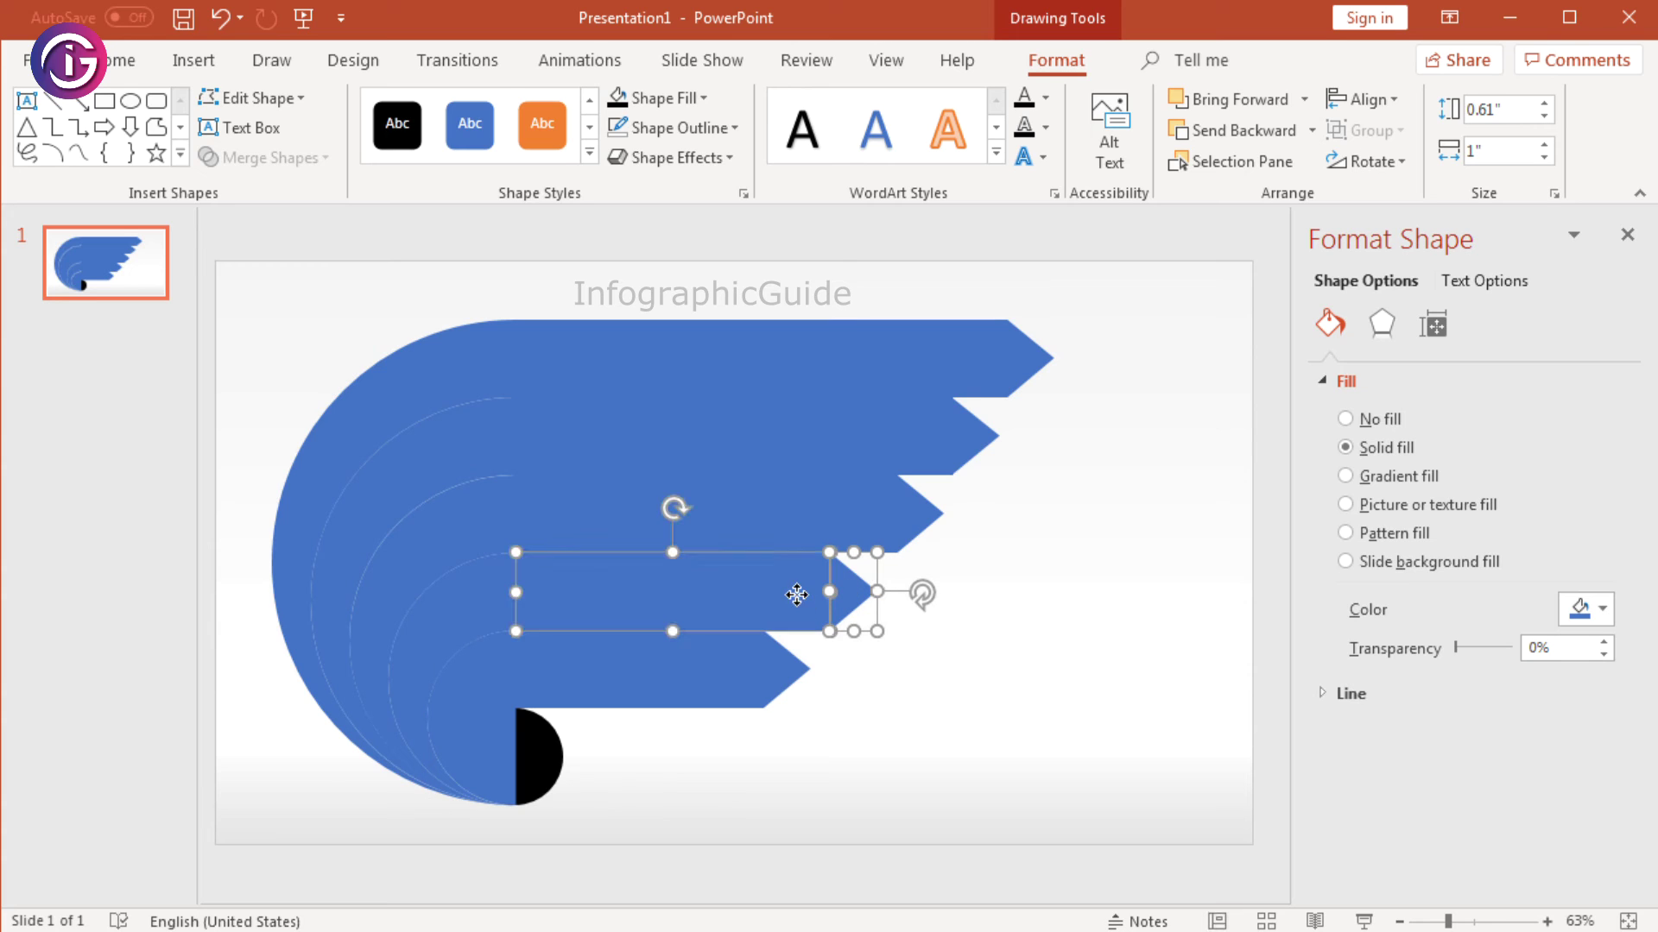
pyautogui.keyDown('shift'); pyautogui.click(471, 609); pyautogui.keyUp('shift')
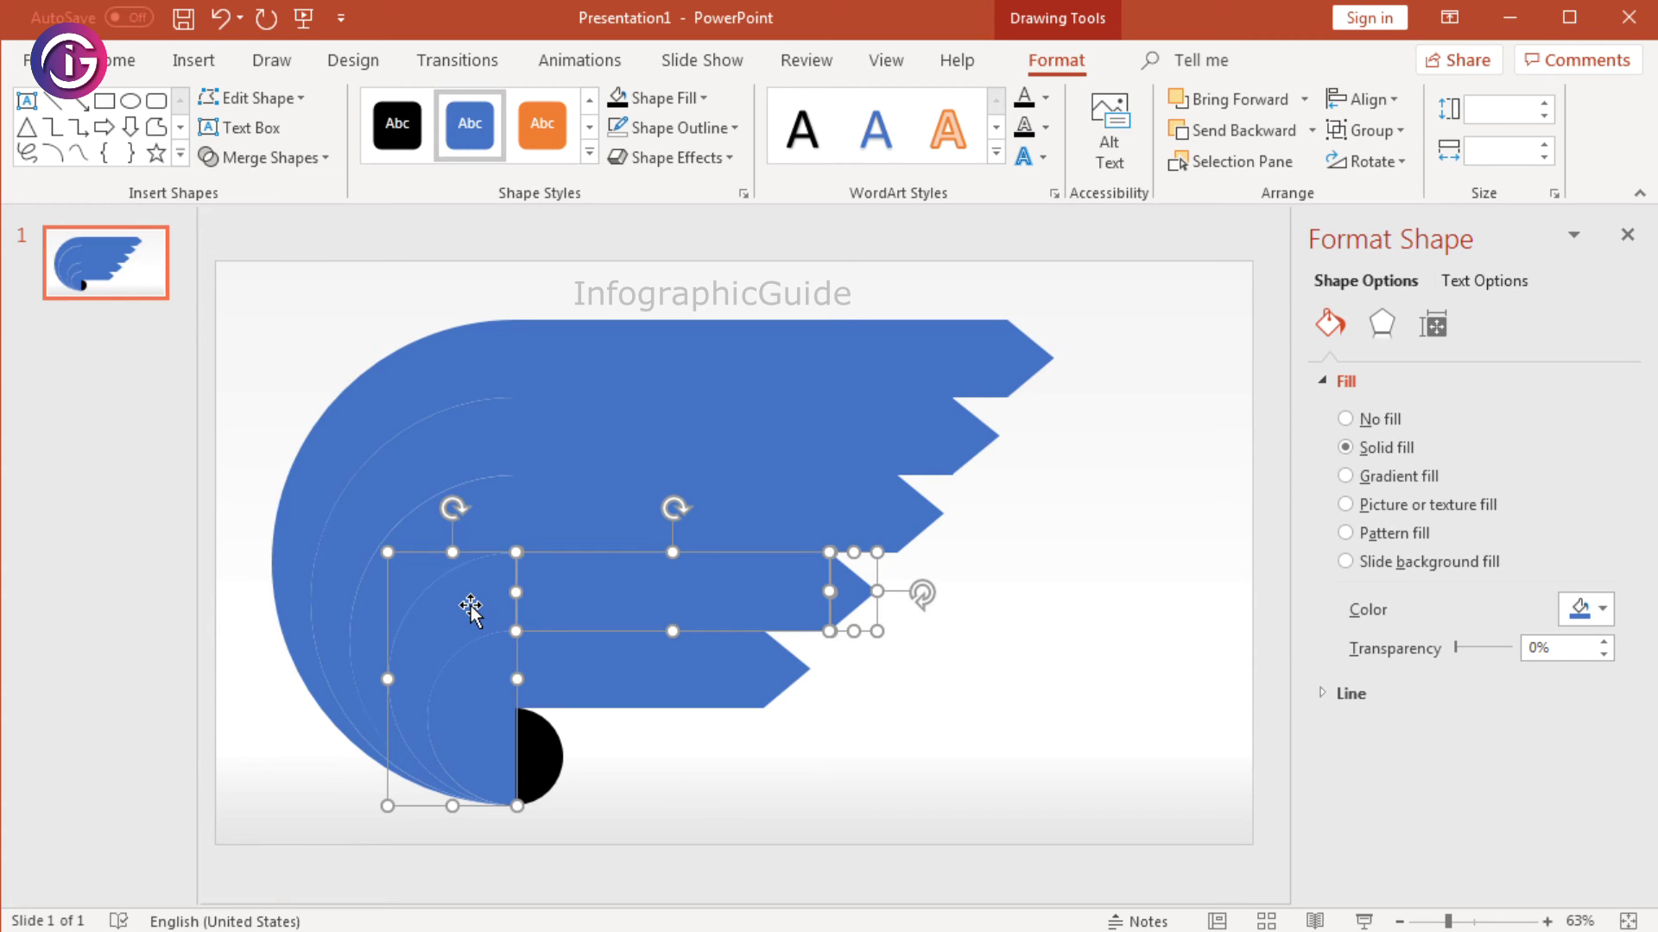
pyautogui.click(330, 159)
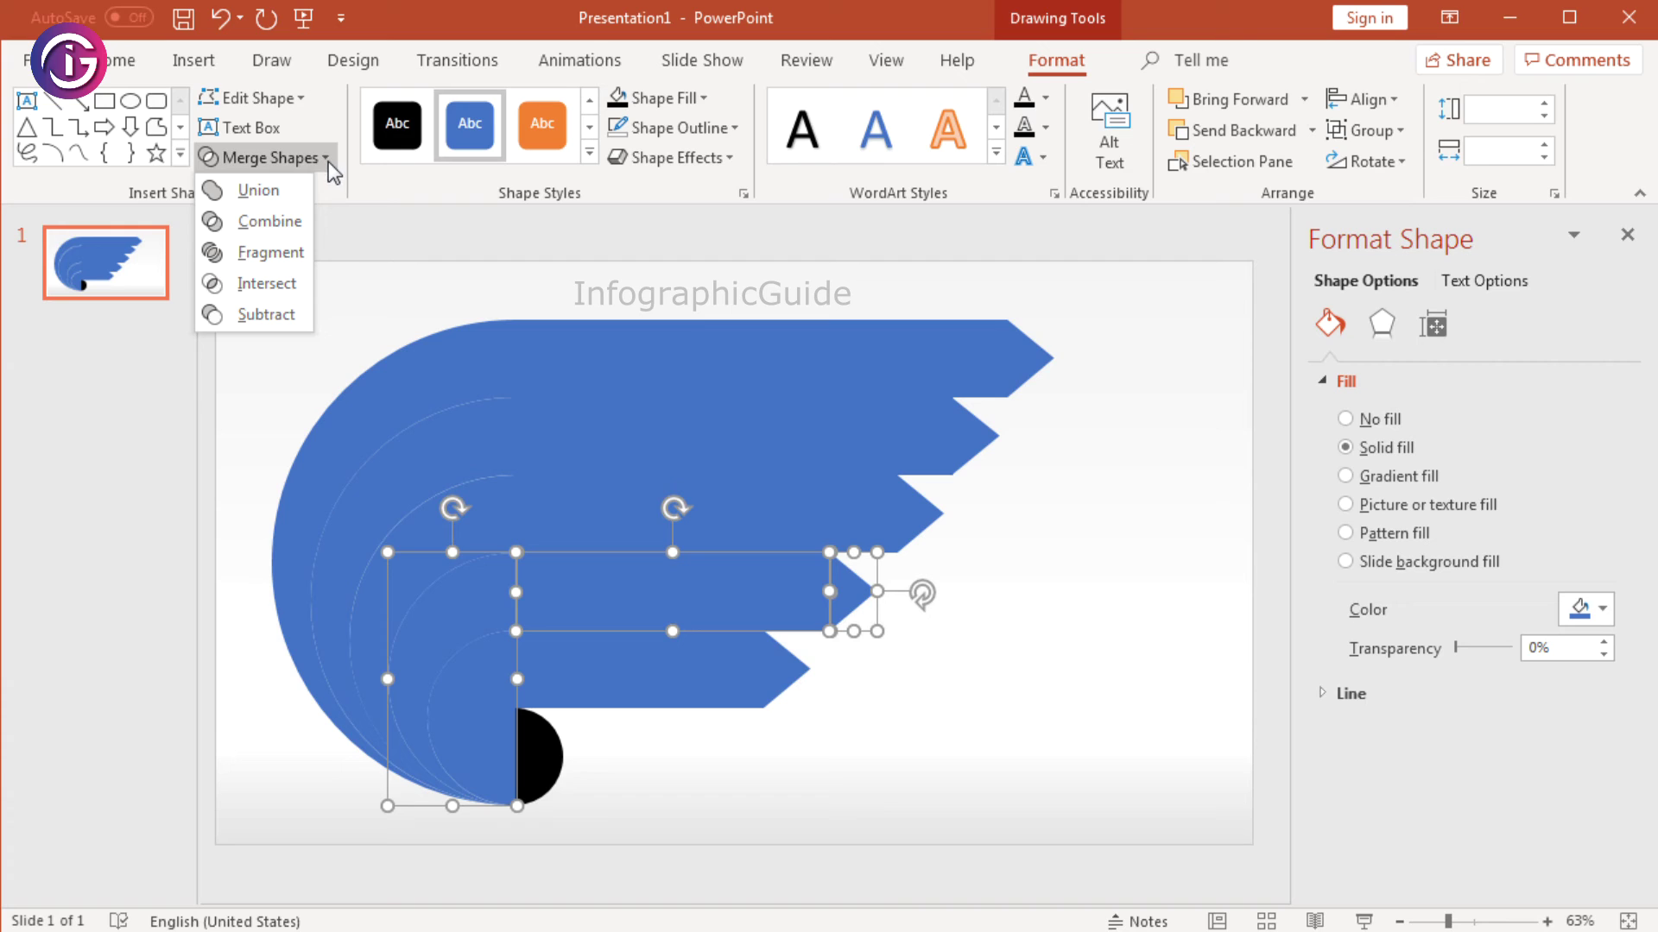
pyautogui.click(285, 193)
# Step: Union the middle tier's bar, triangle tip and curved piece
pyautogui.click(886, 518)
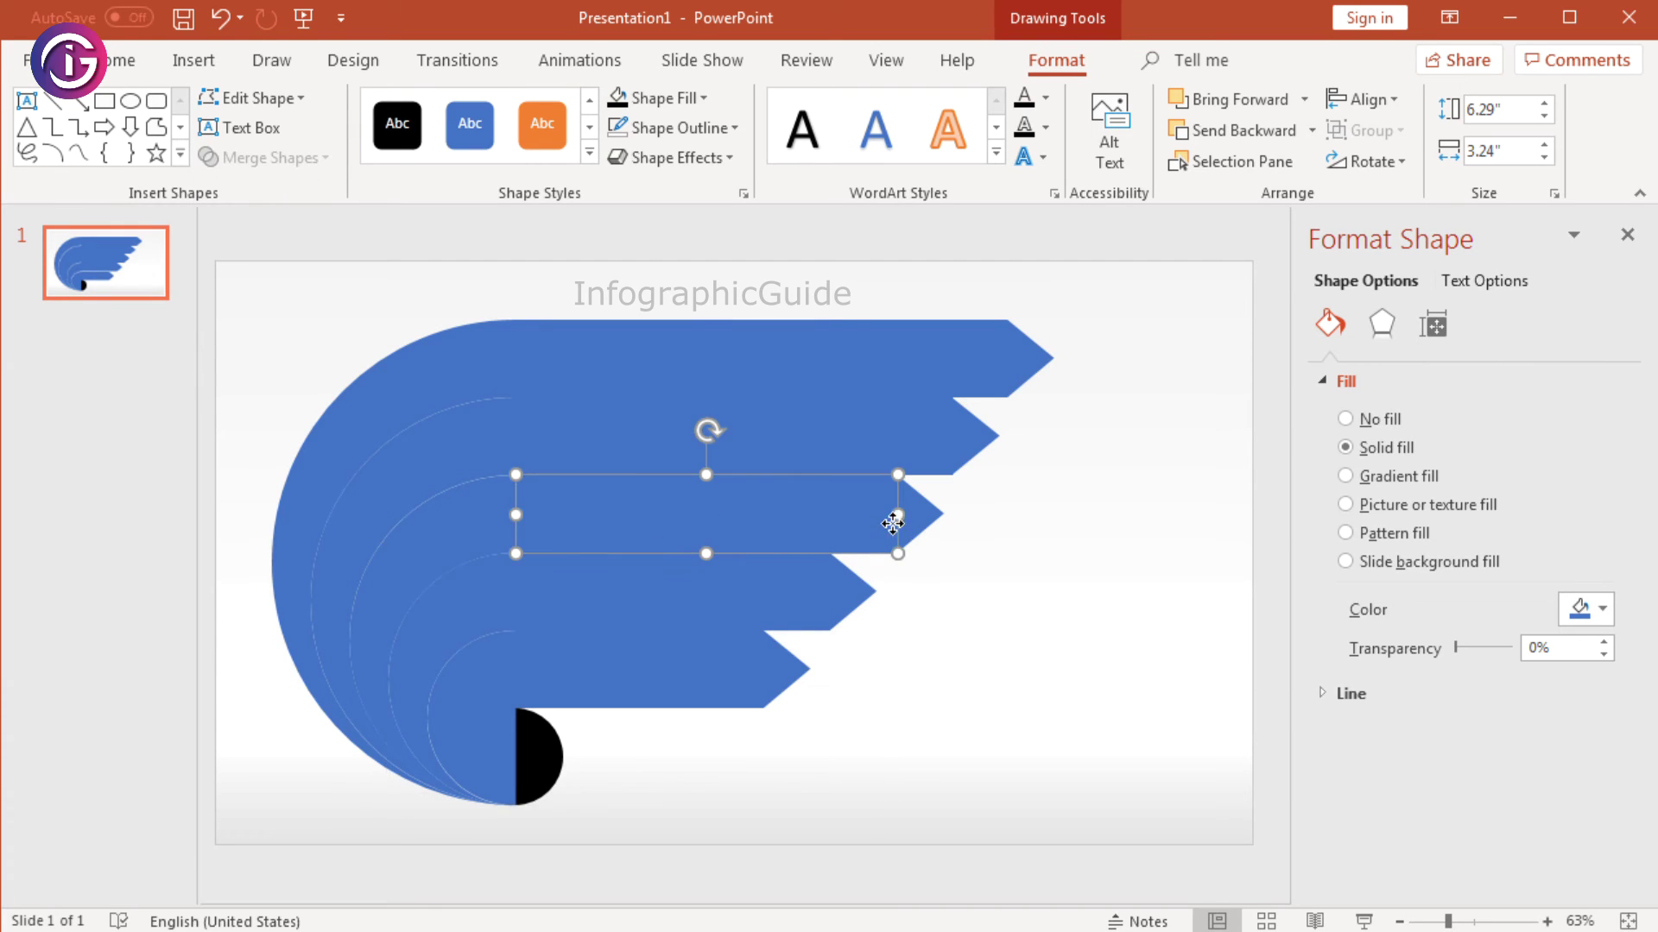
pyautogui.keyDown('shift'); pyautogui.click(924, 517); pyautogui.keyUp('shift')
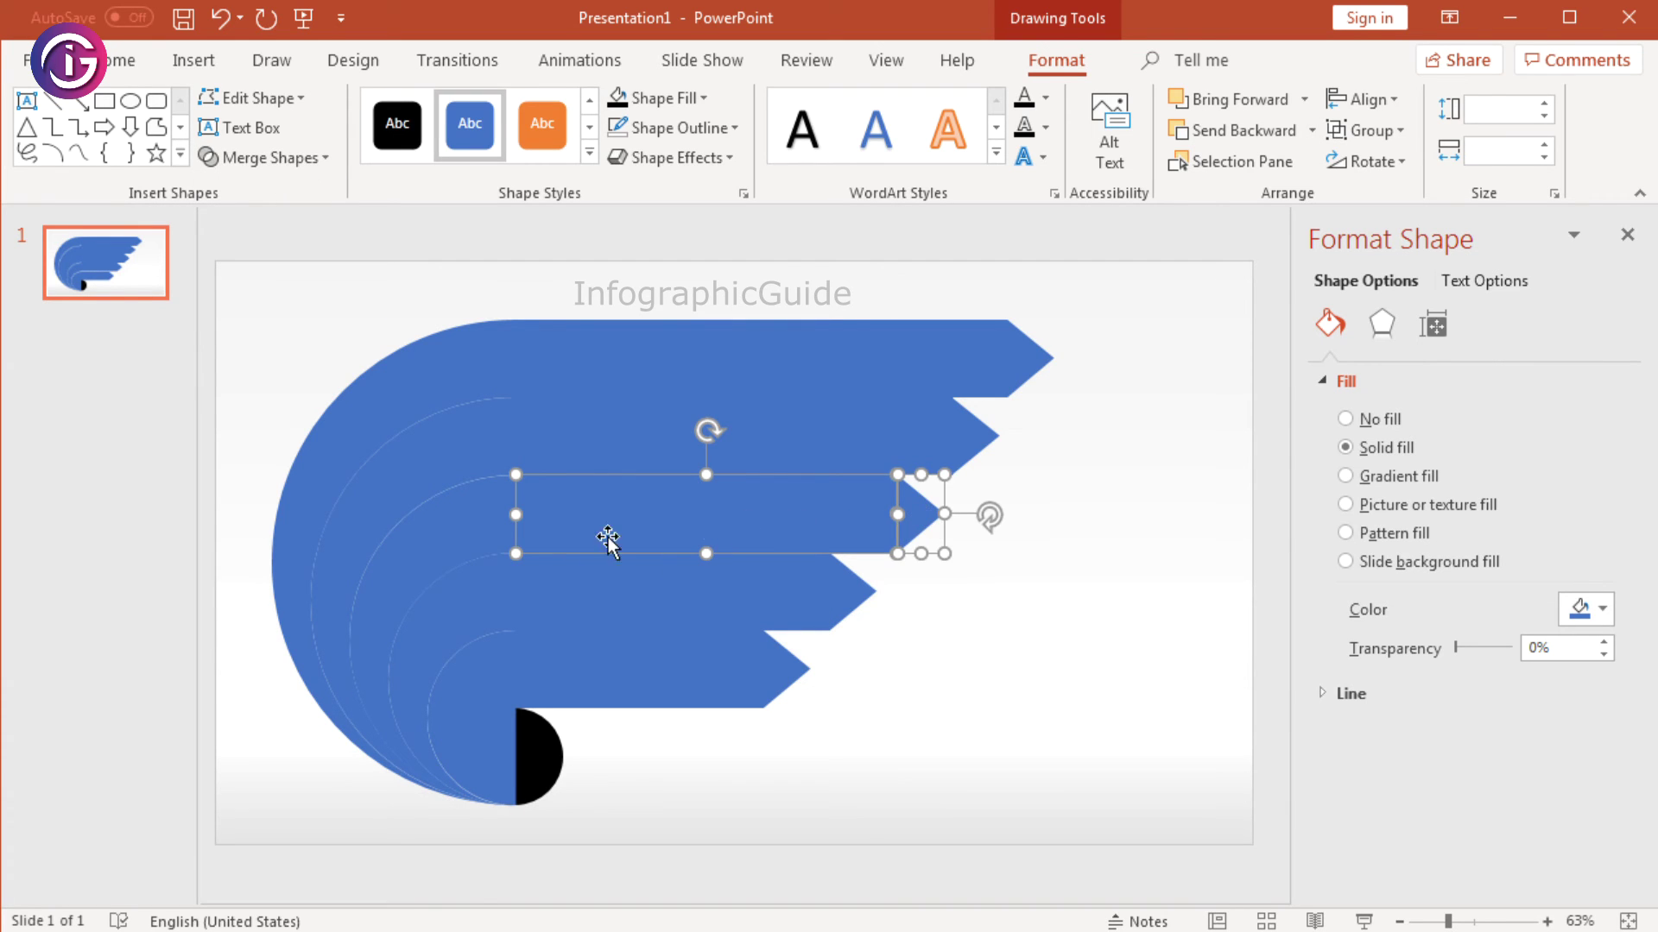
pyautogui.keyDown('shift'); pyautogui.click(460, 552); pyautogui.keyUp('shift')
pyautogui.click(325, 160)
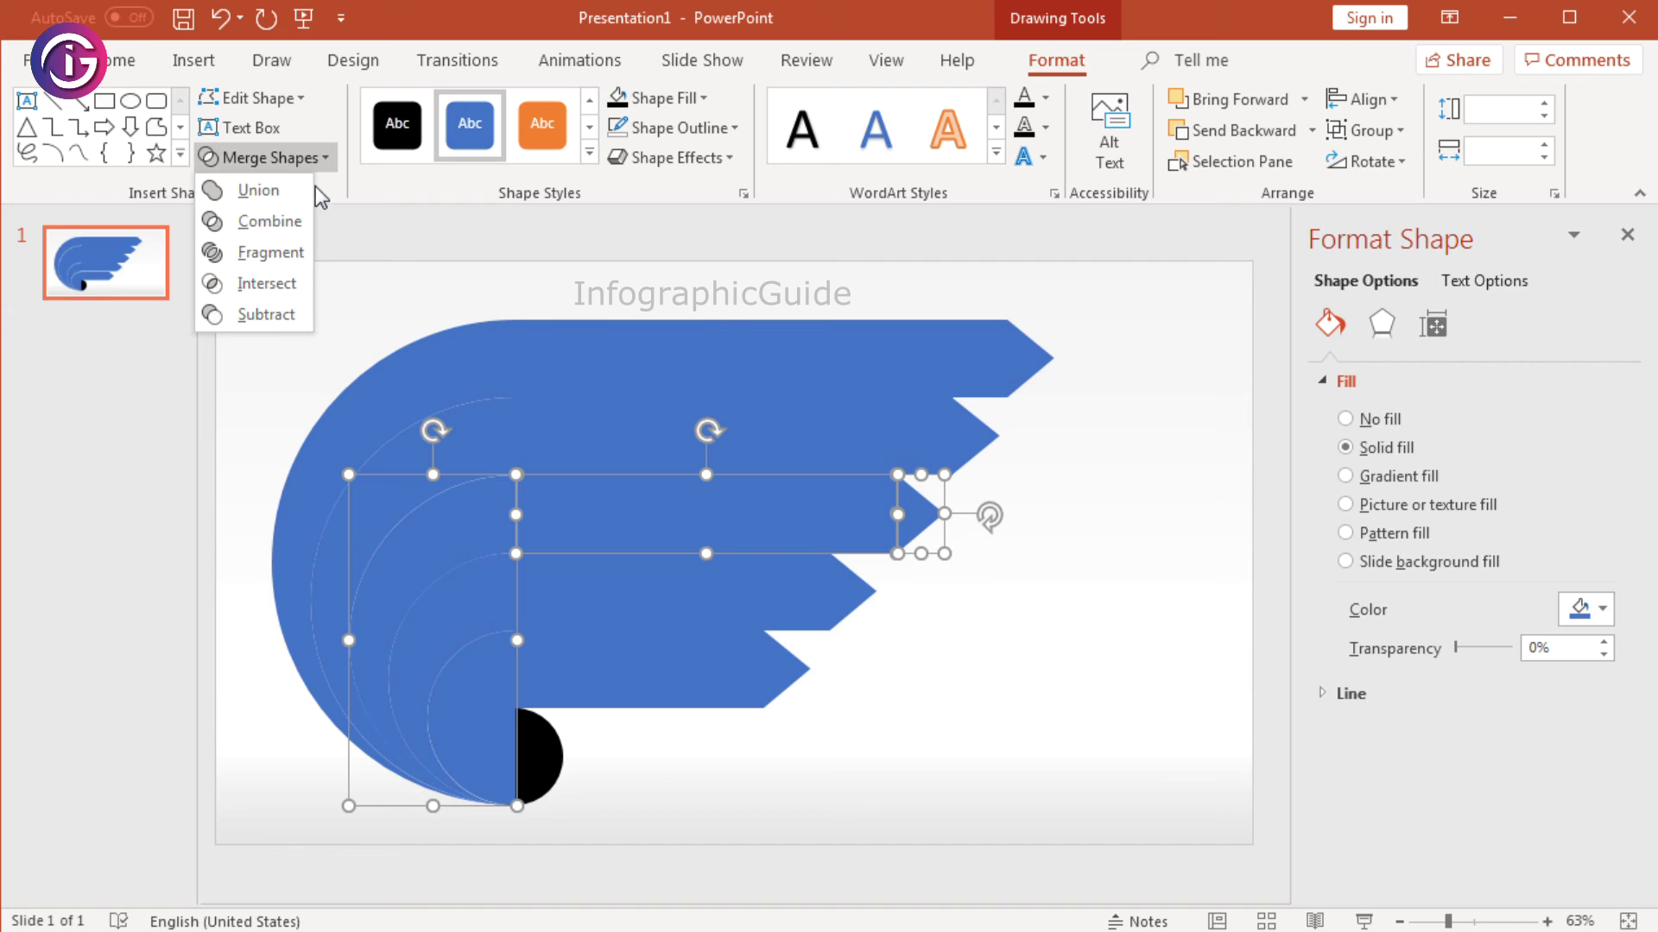
pyautogui.click(289, 186)
# Step: Union the fourth tier's arrow tip, band and curved left piece
pyautogui.click(958, 436)
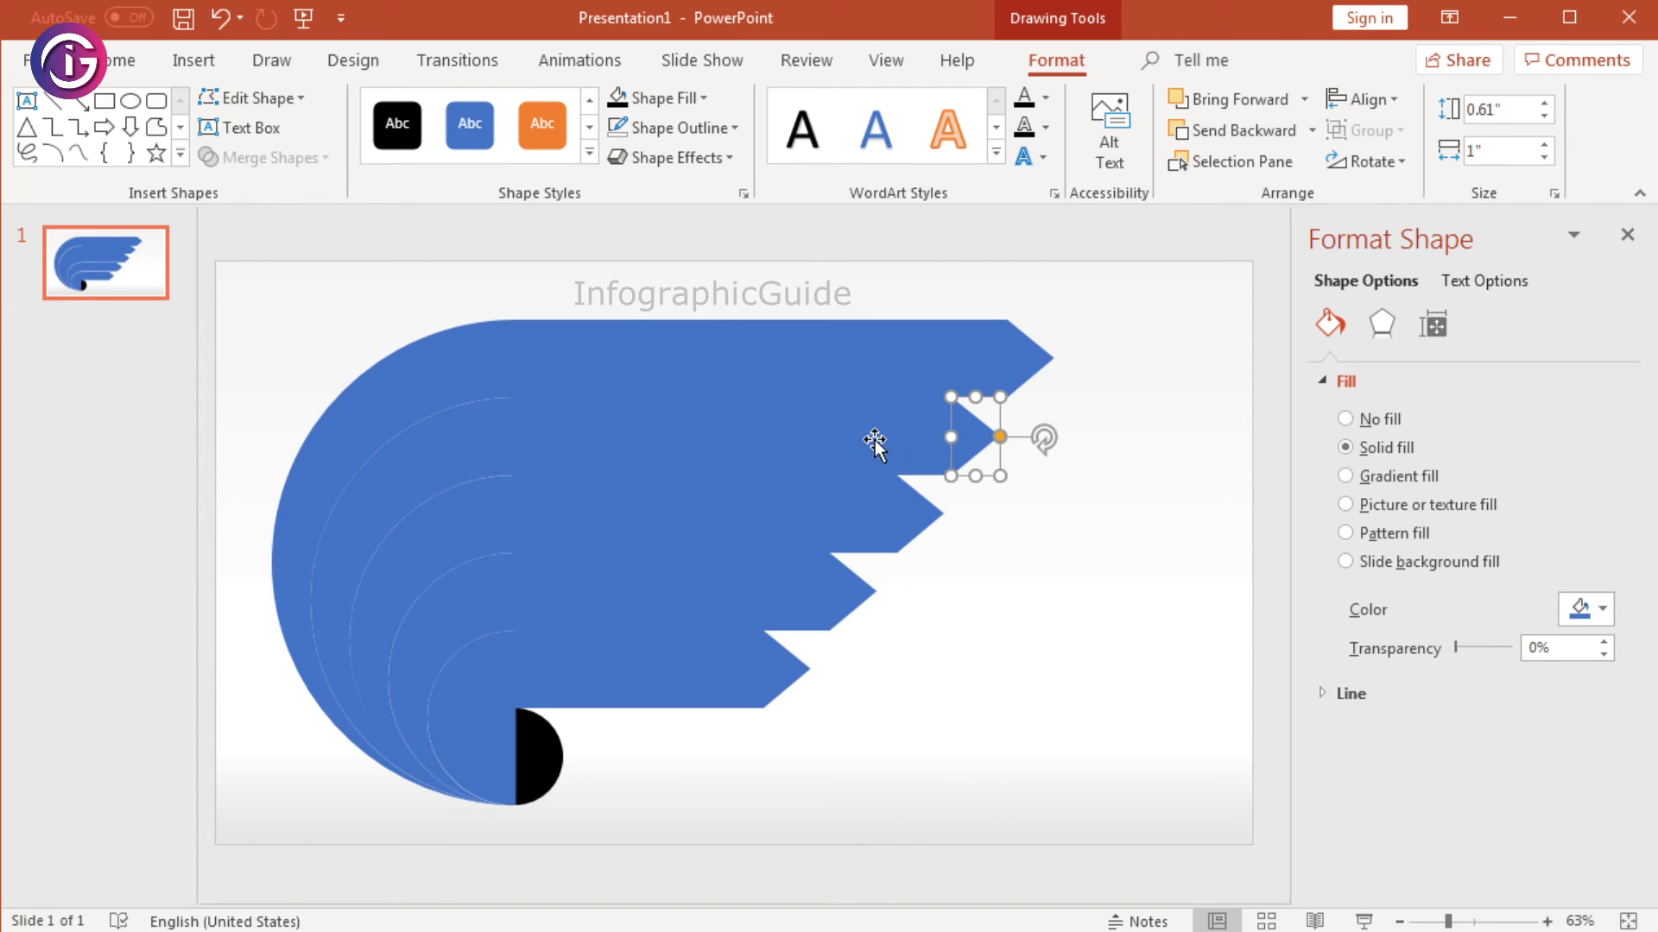
pyautogui.keyDown('shift'); pyautogui.click(799, 444); pyautogui.keyUp('shift')
pyautogui.keyDown('shift'); pyautogui.click(463, 453); pyautogui.keyUp('shift')
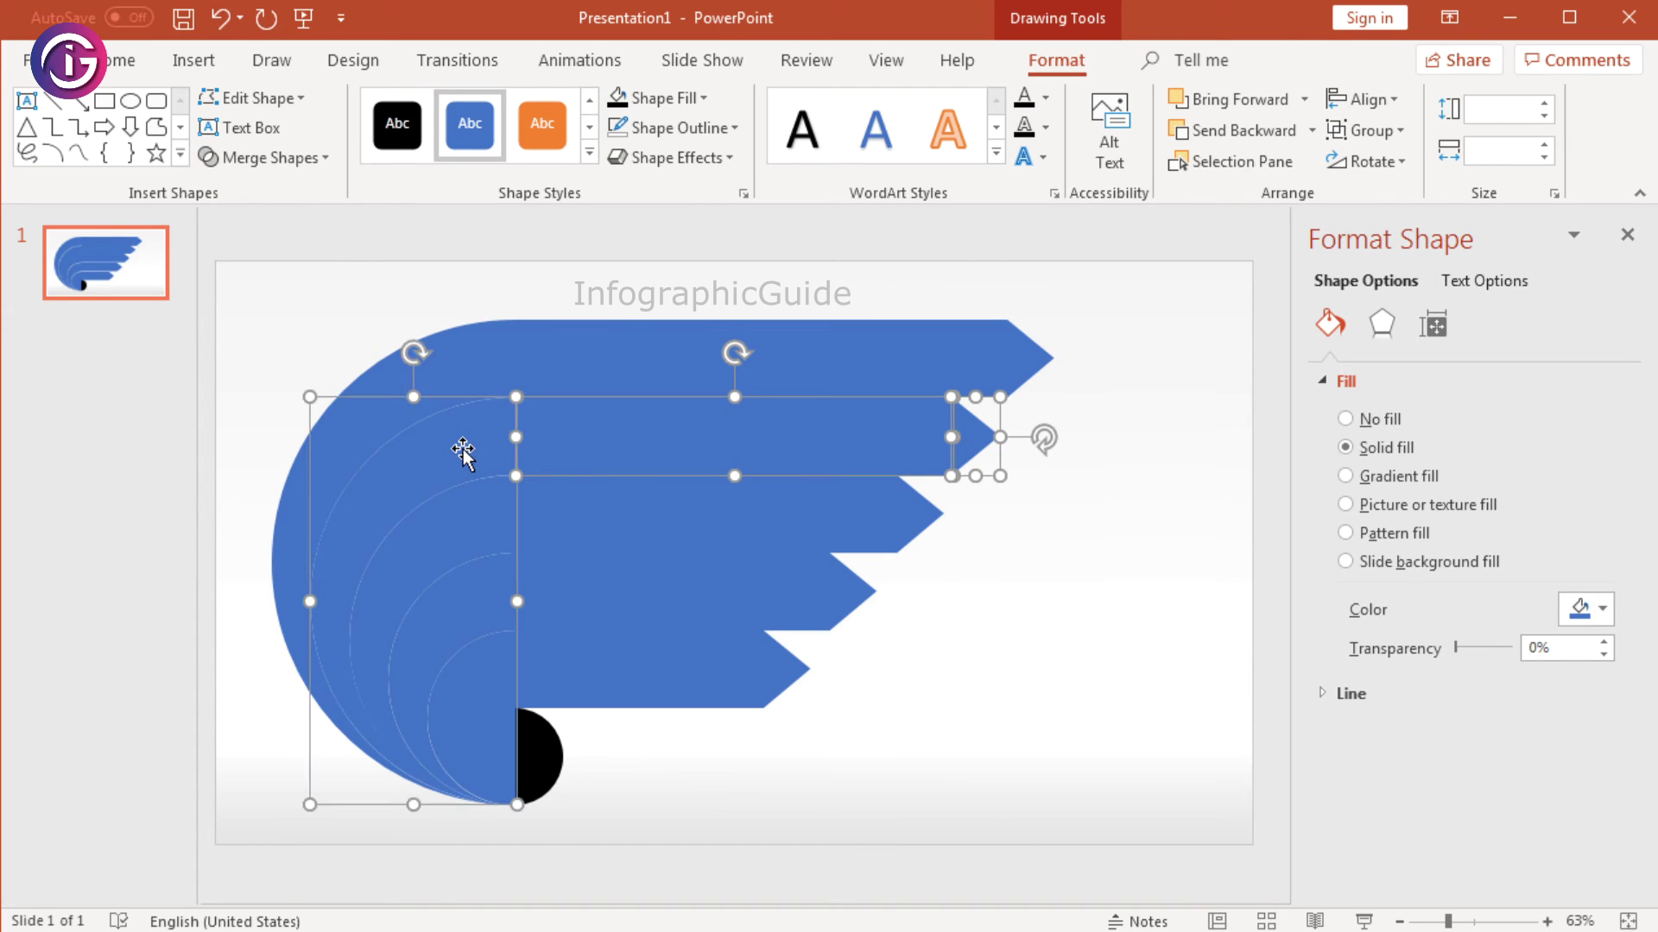
pyautogui.click(327, 162)
pyautogui.click(283, 197)
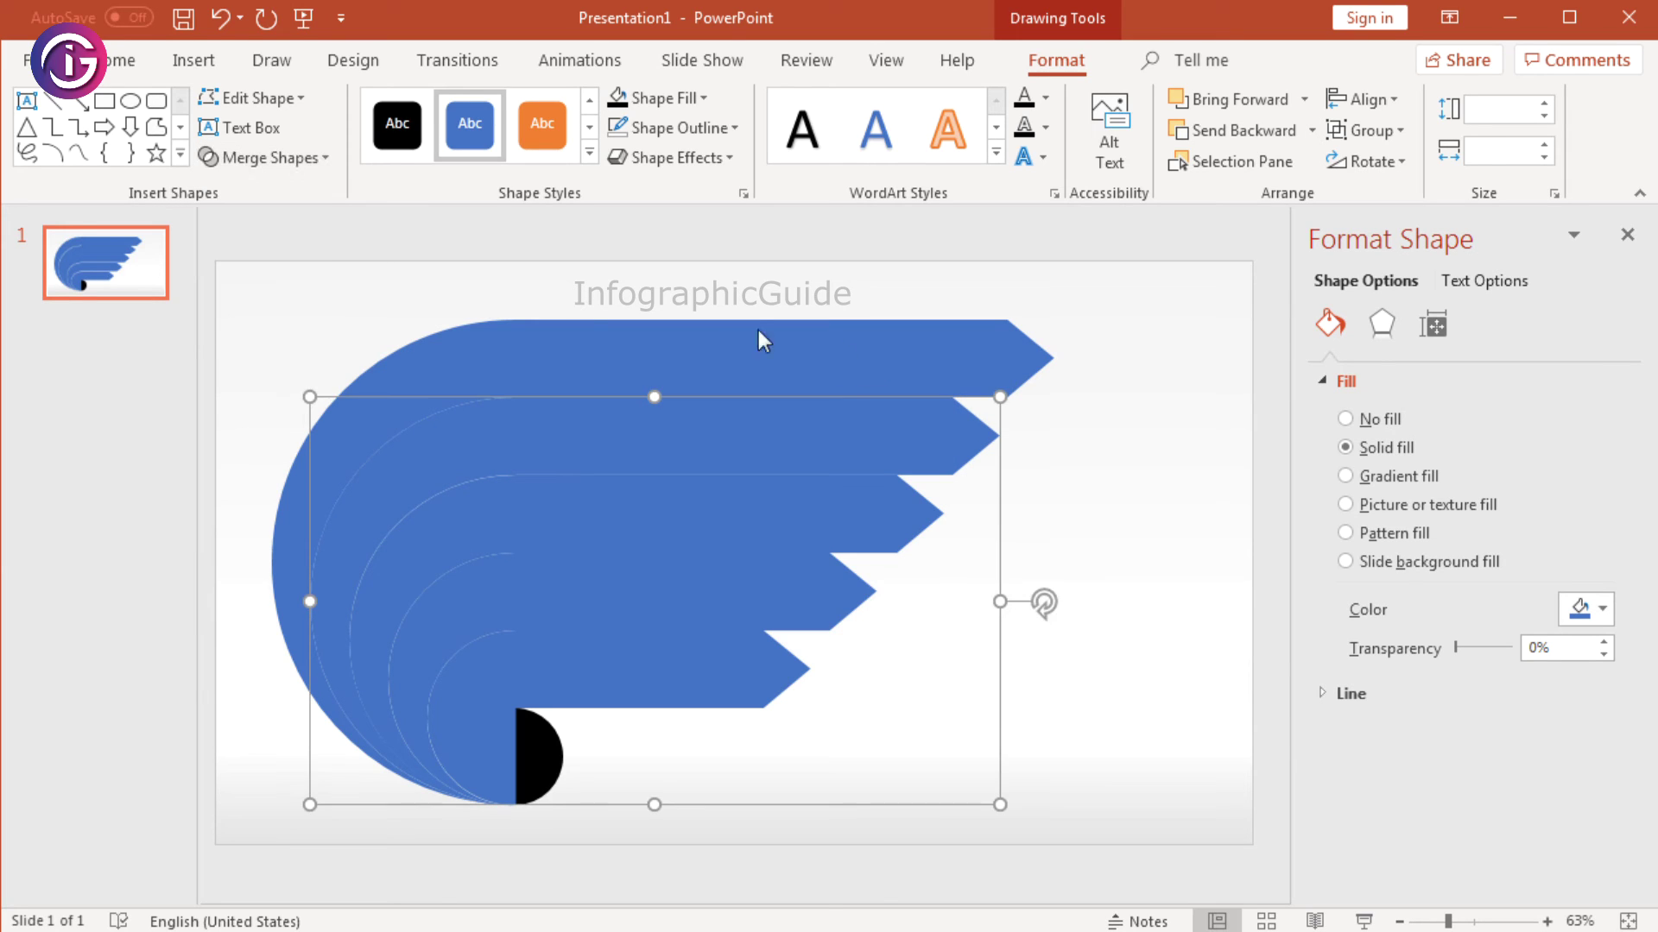
# Step: Union the top tier's arrow tip, band and curved left piece
pyautogui.click(985, 363)
pyautogui.keyDown('shift'); pyautogui.click(795, 358); pyautogui.keyUp('shift')
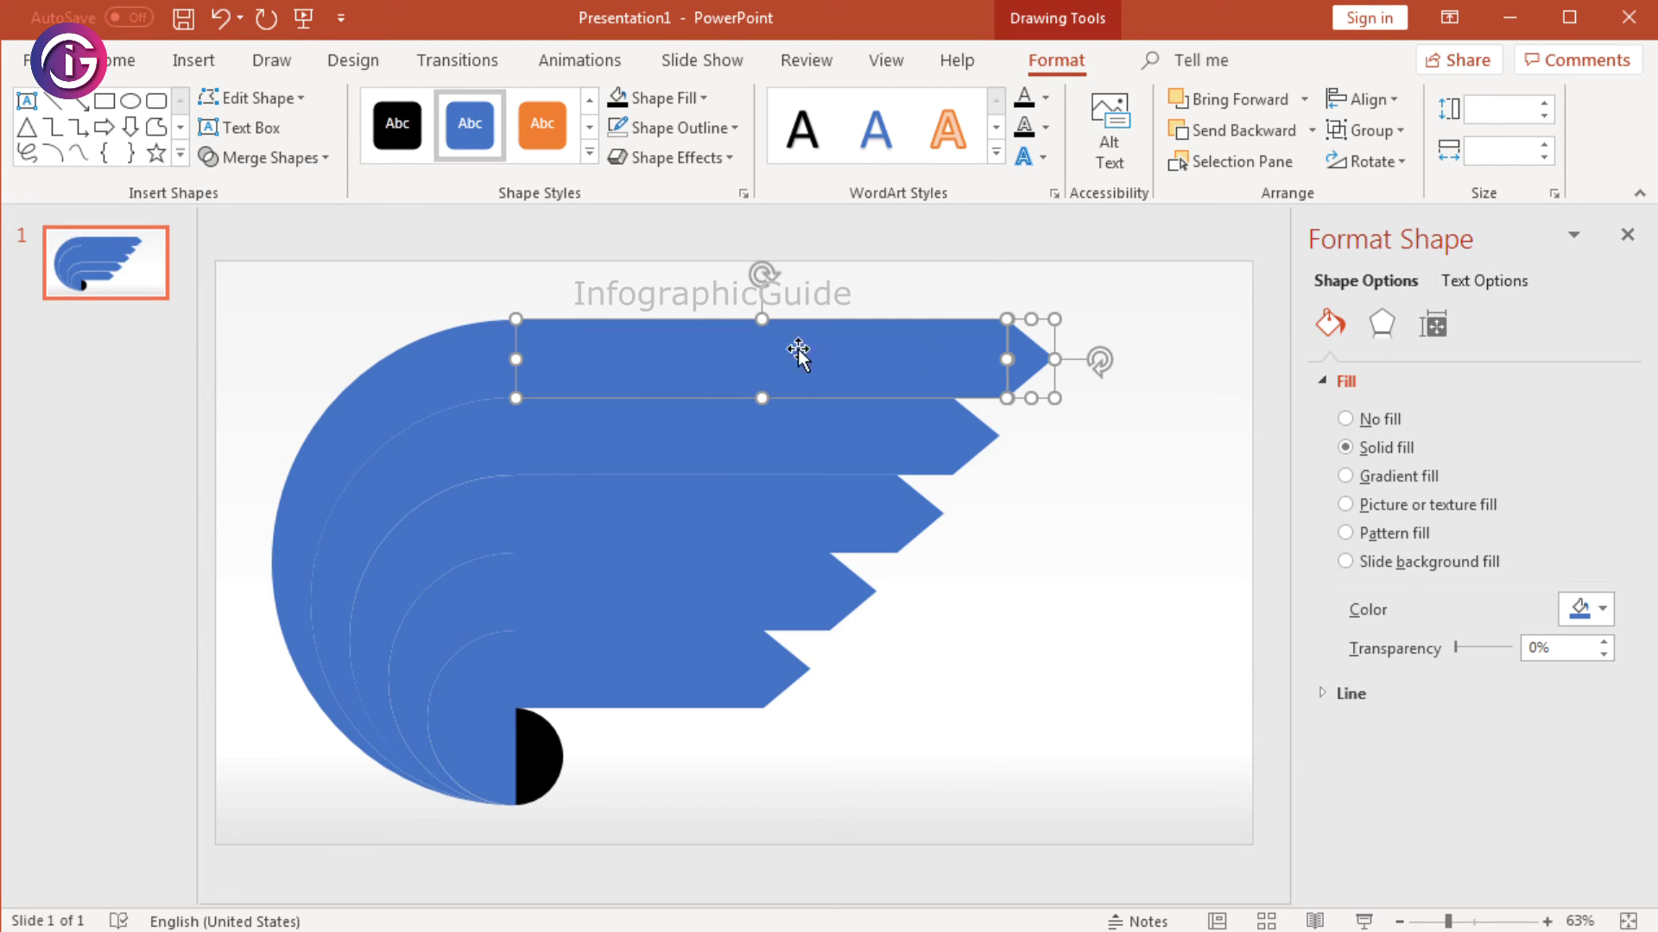
pyautogui.keyDown('shift'); pyautogui.click(459, 371); pyautogui.keyUp('shift')
pyautogui.click(334, 158)
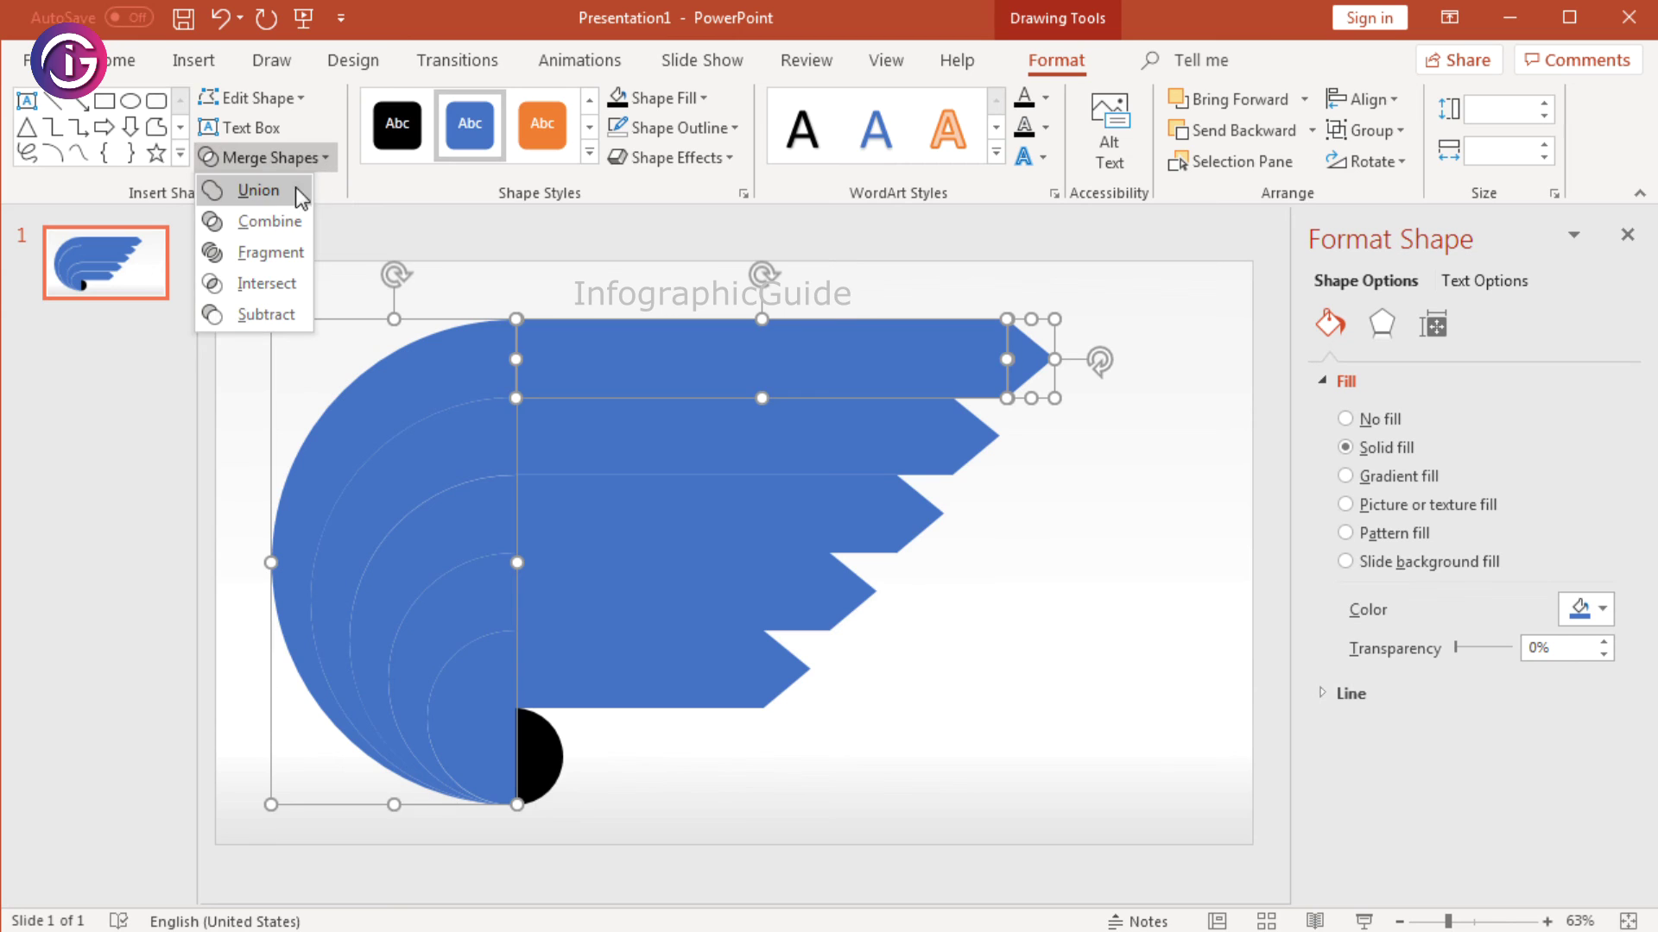
pyautogui.click(295, 186)
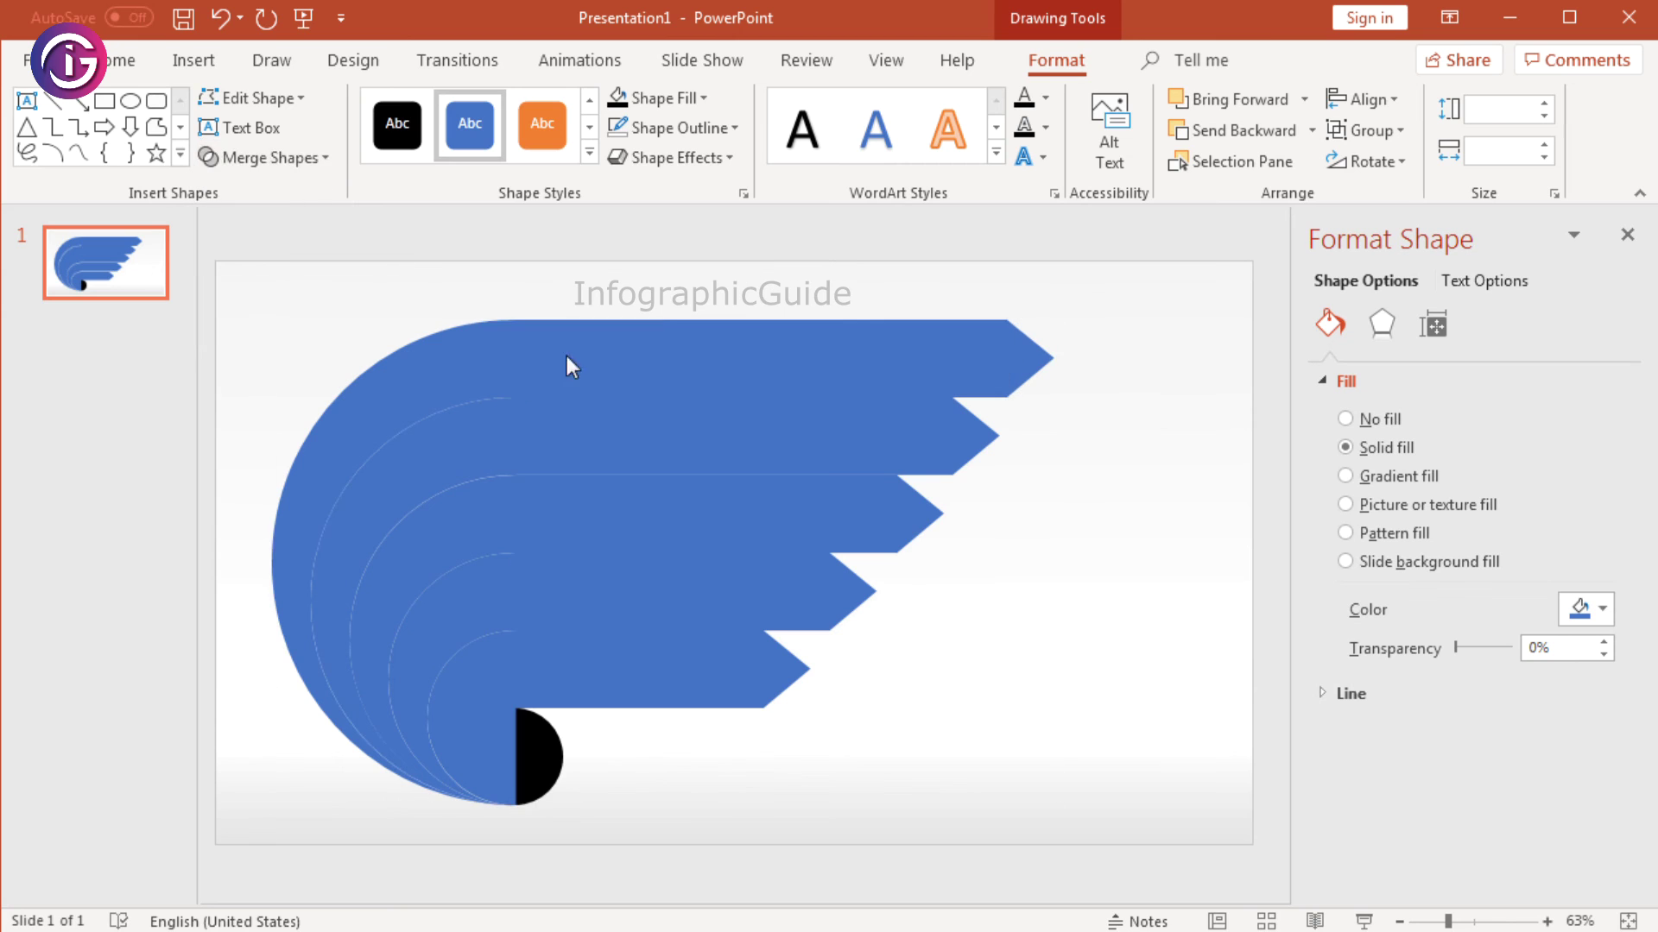
pyautogui.click(537, 758)
# Step: Bring the black half-circle to the front
pyautogui.rightClick(531, 761)
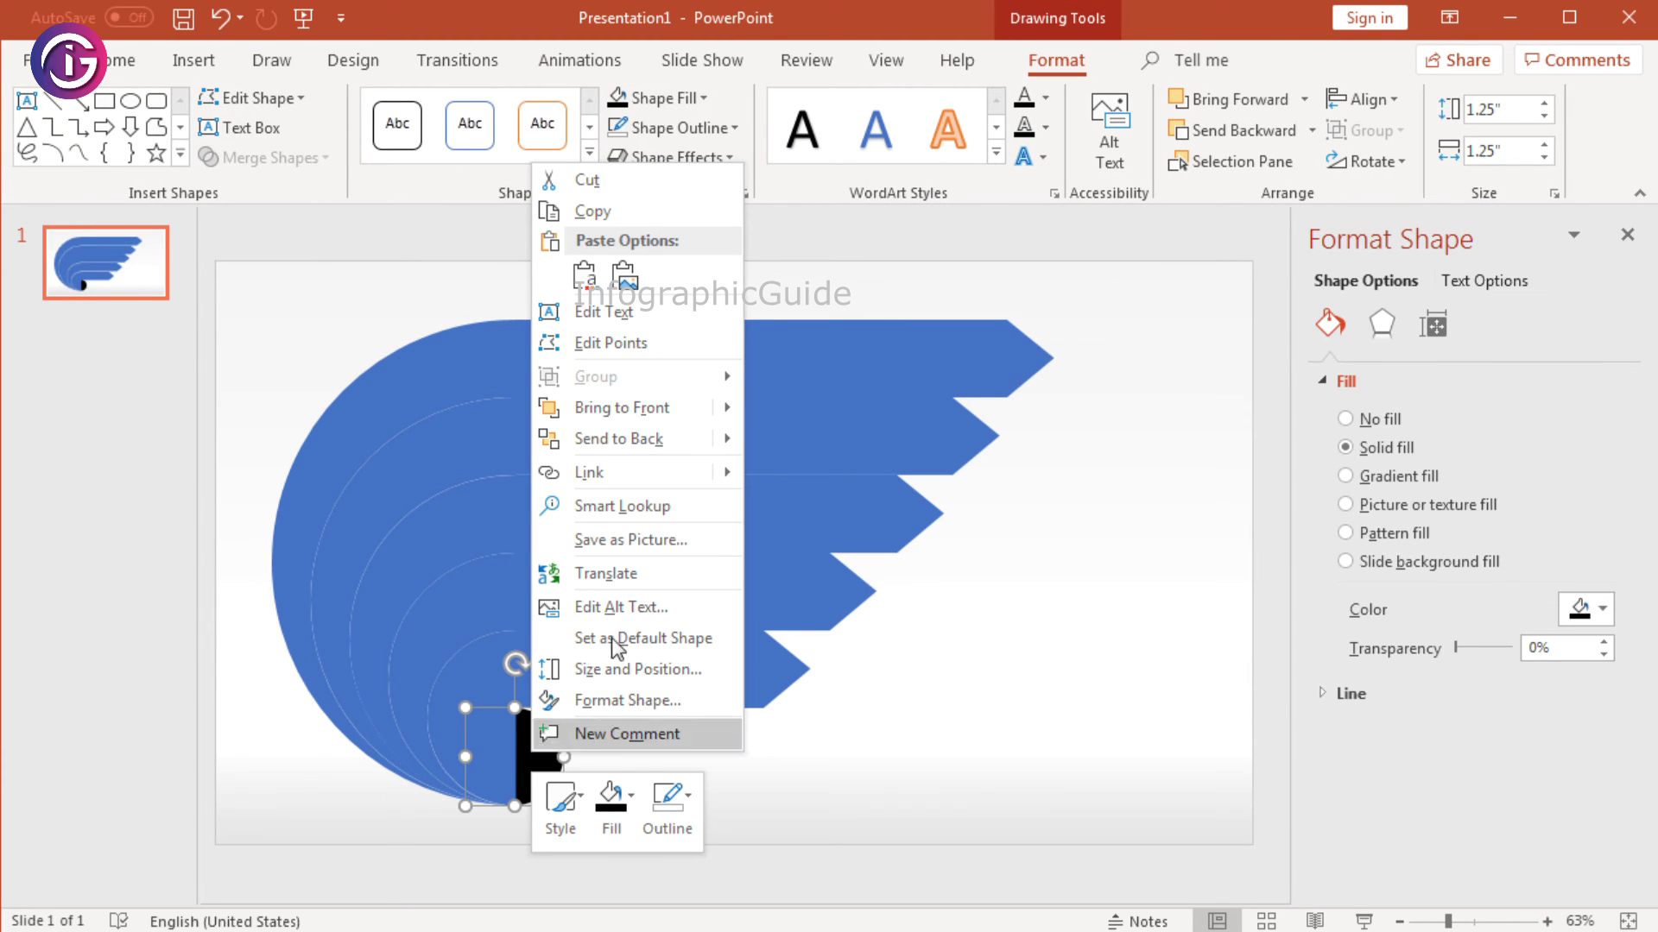
pyautogui.click(630, 407)
pyautogui.click(894, 661)
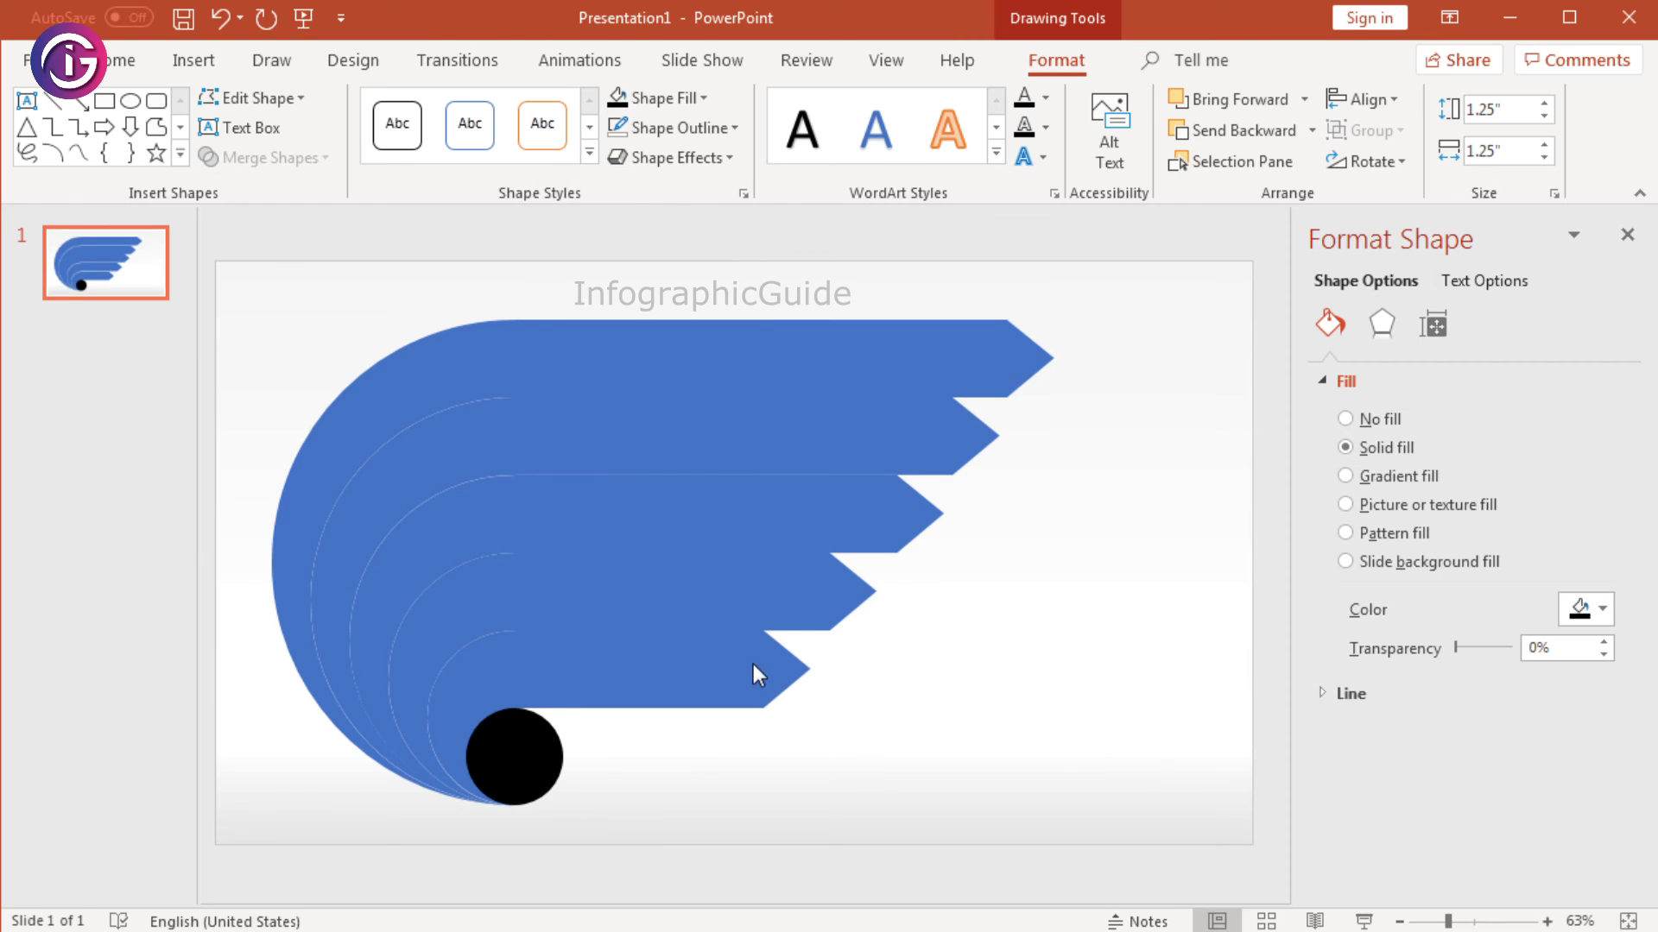
# Step: Give the bottom tier a two-stop gradient fill with both stops dark navy blue
pyautogui.click(751, 667)
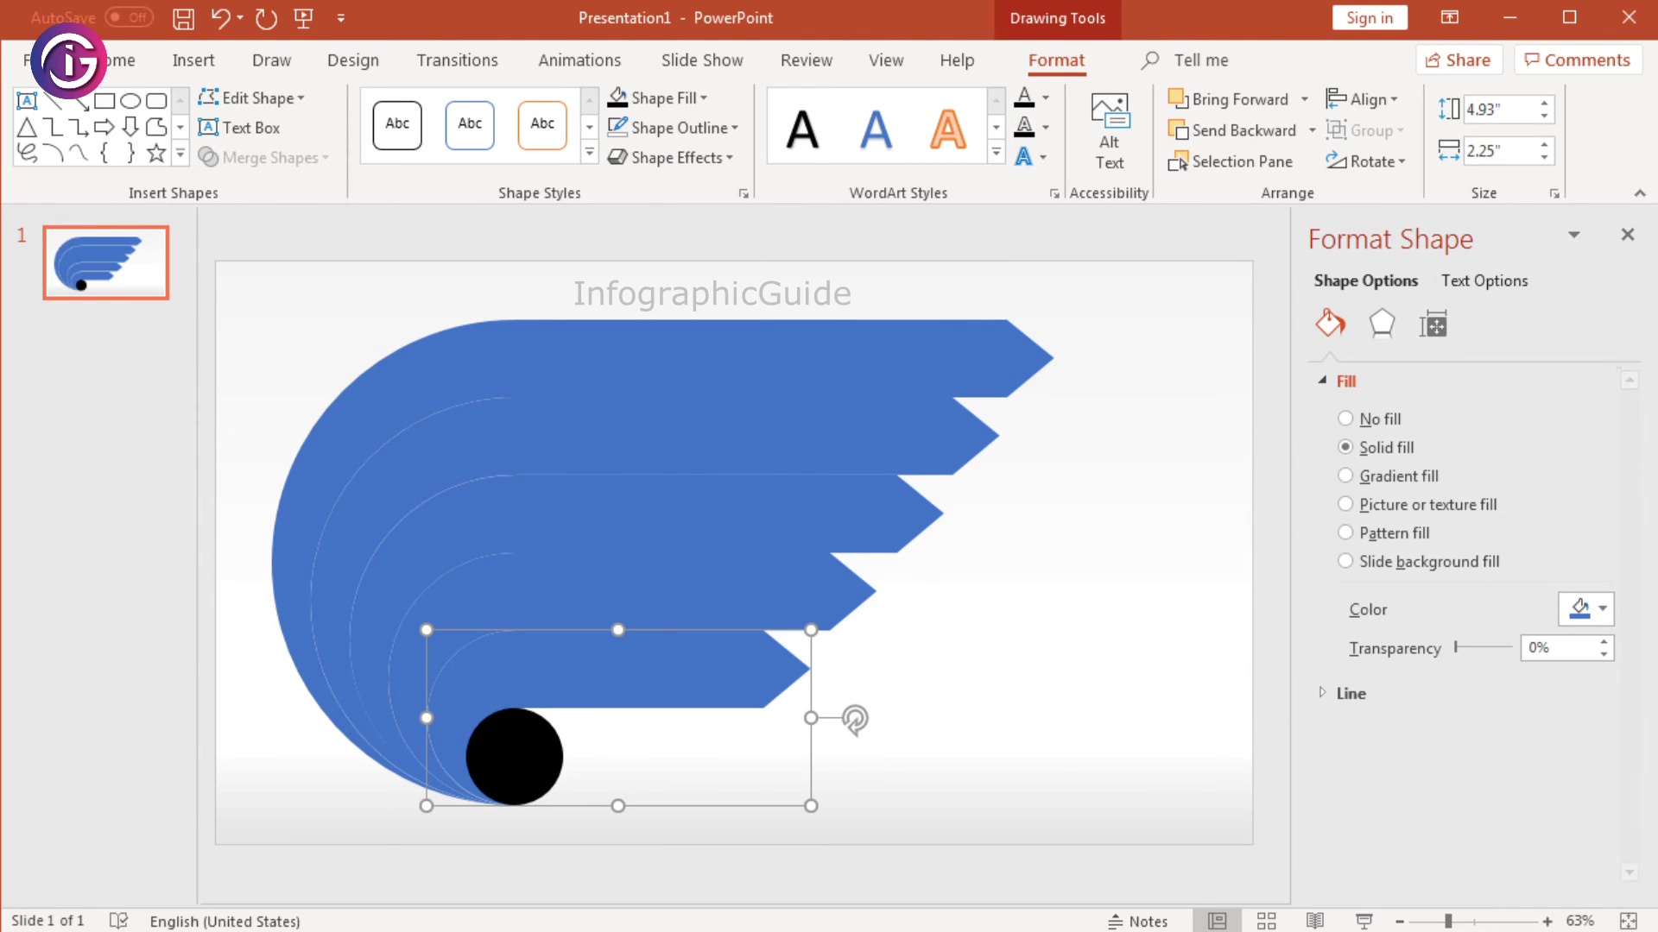
pyautogui.click(1396, 480)
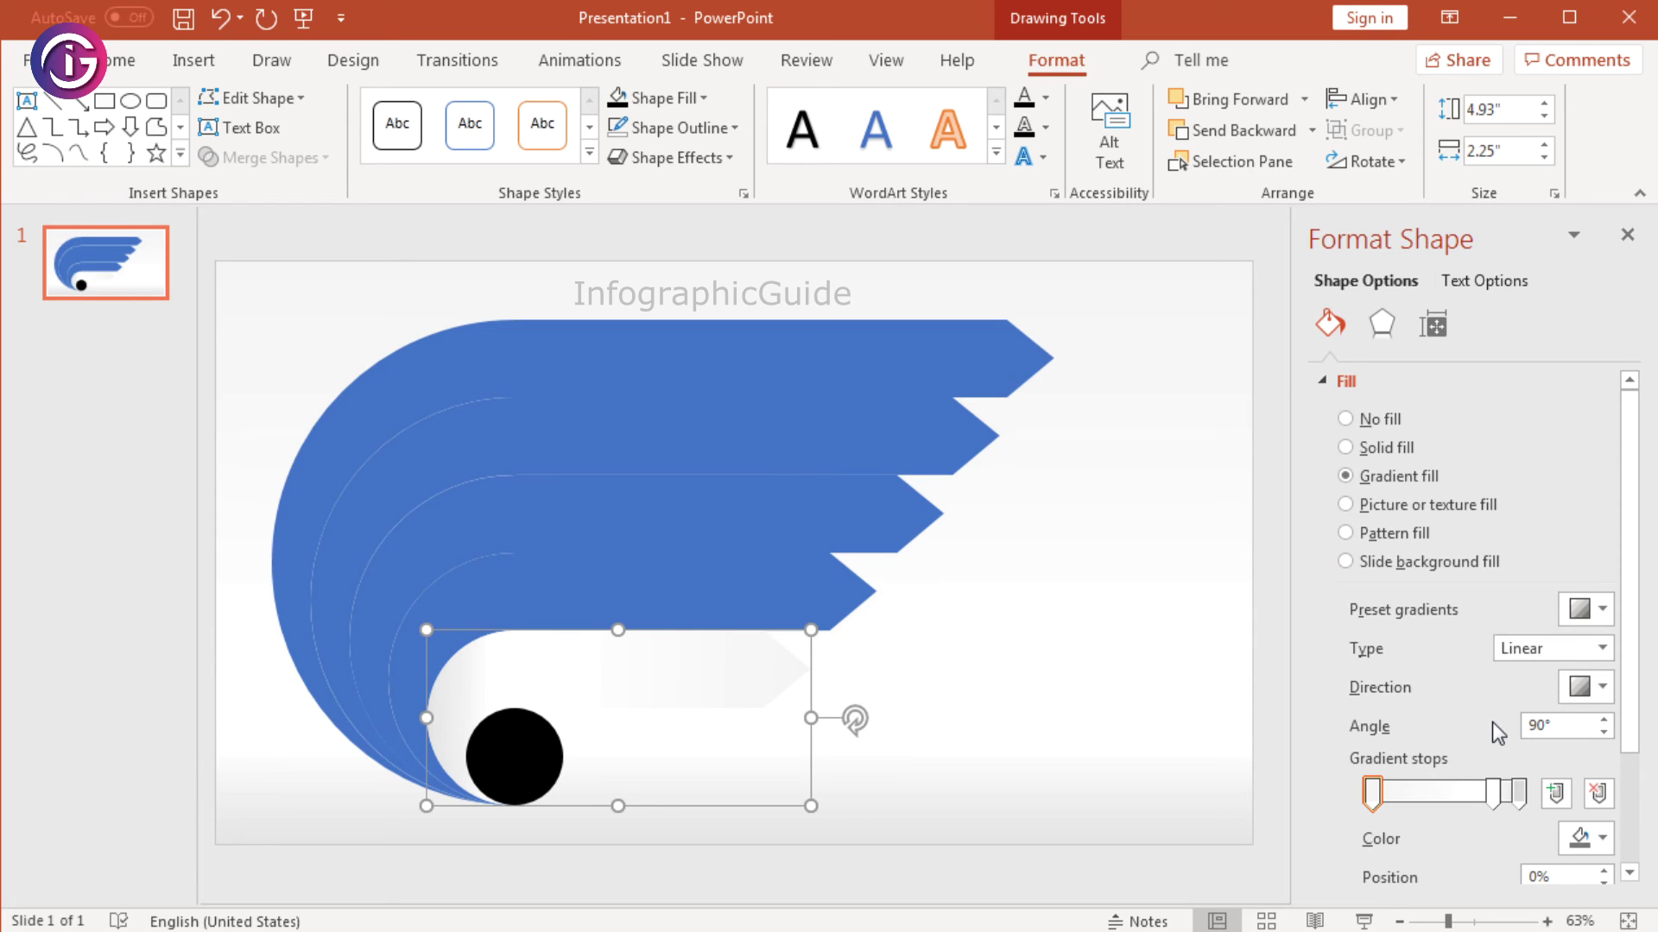
pyautogui.click(1493, 792)
pyautogui.moveTo(1499, 793); pyautogui.dragTo(1459, 827)
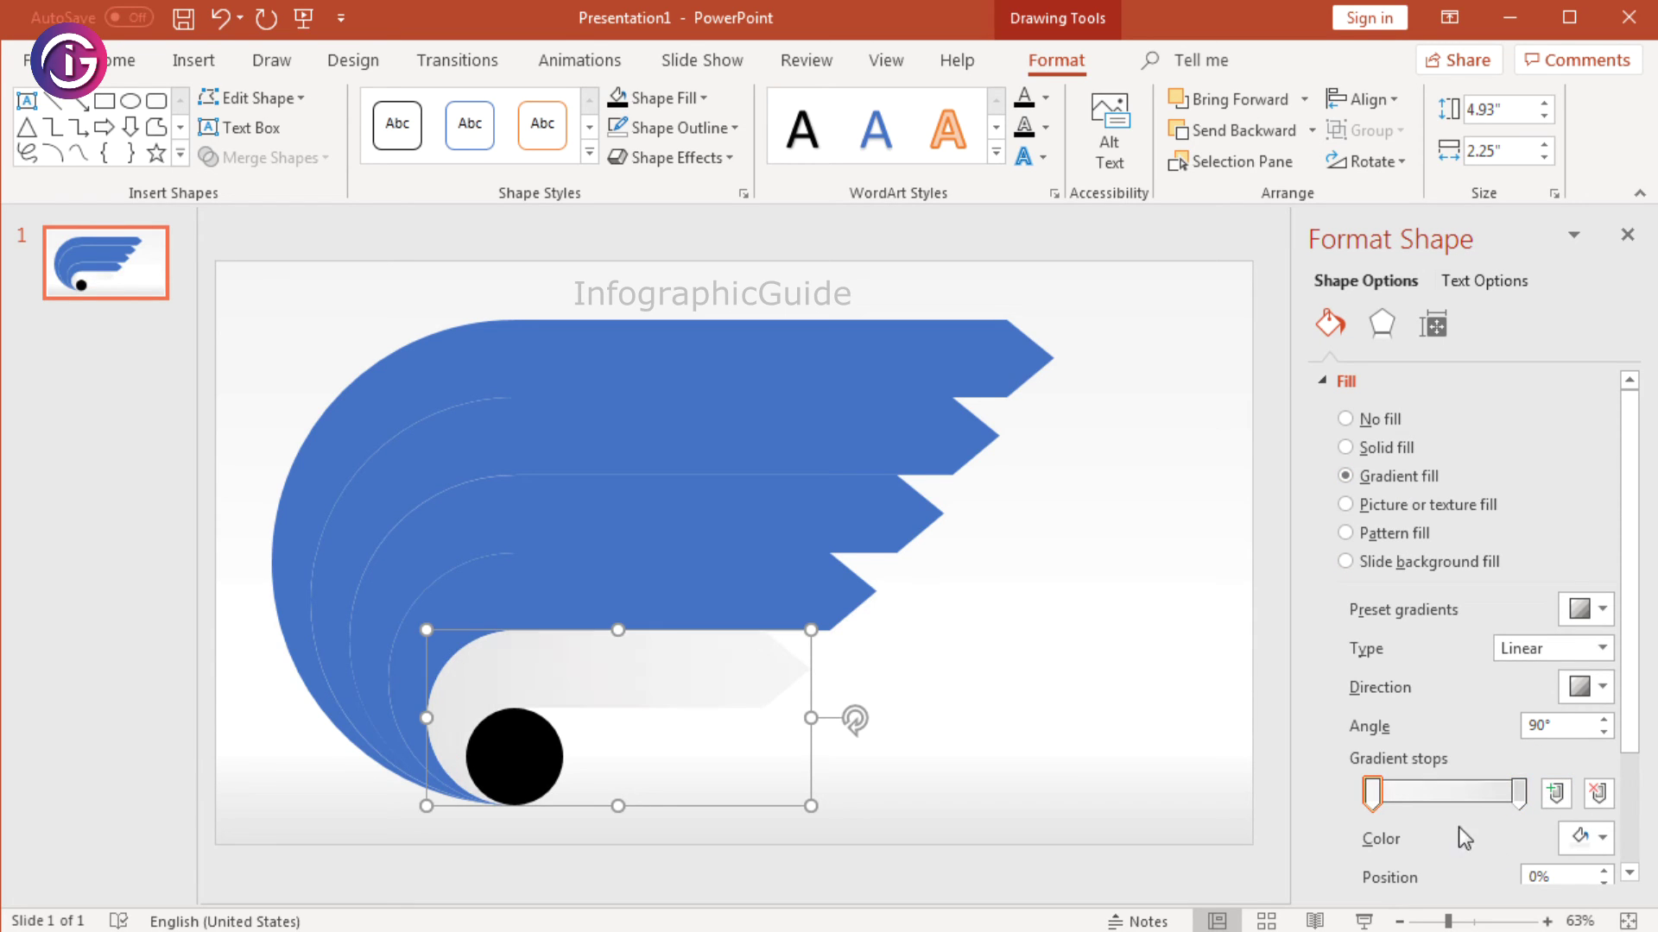
pyautogui.click(1602, 688)
pyautogui.click(1602, 687)
pyautogui.click(1603, 840)
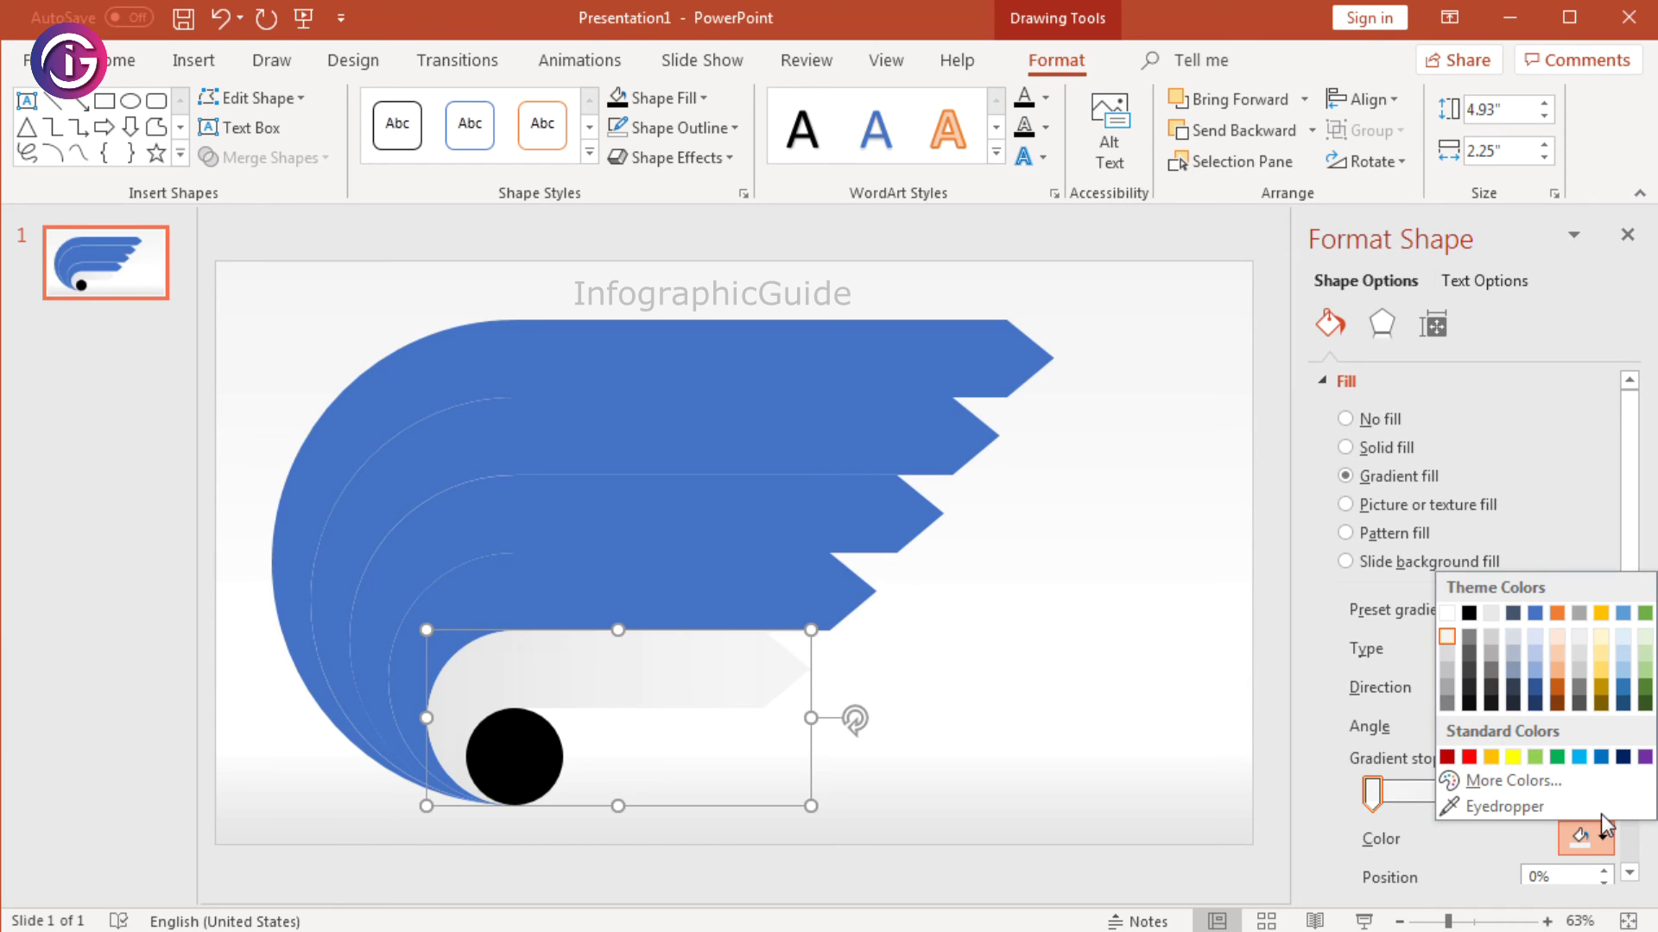
pyautogui.click(1534, 691)
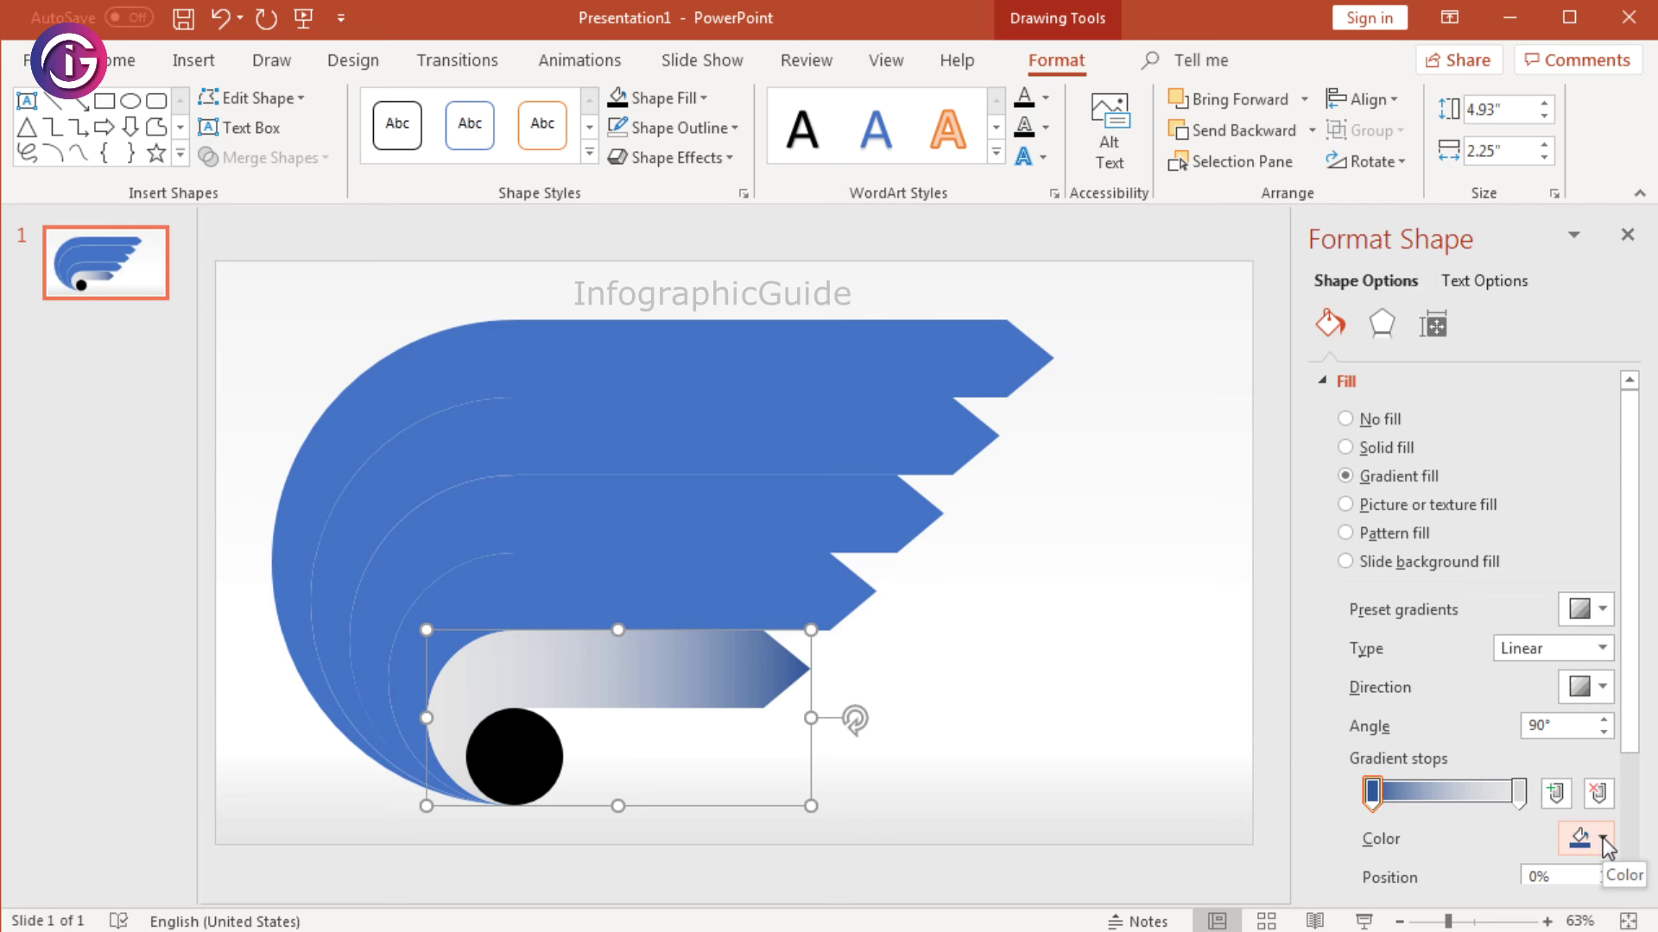
pyautogui.click(1519, 791)
pyautogui.click(1603, 837)
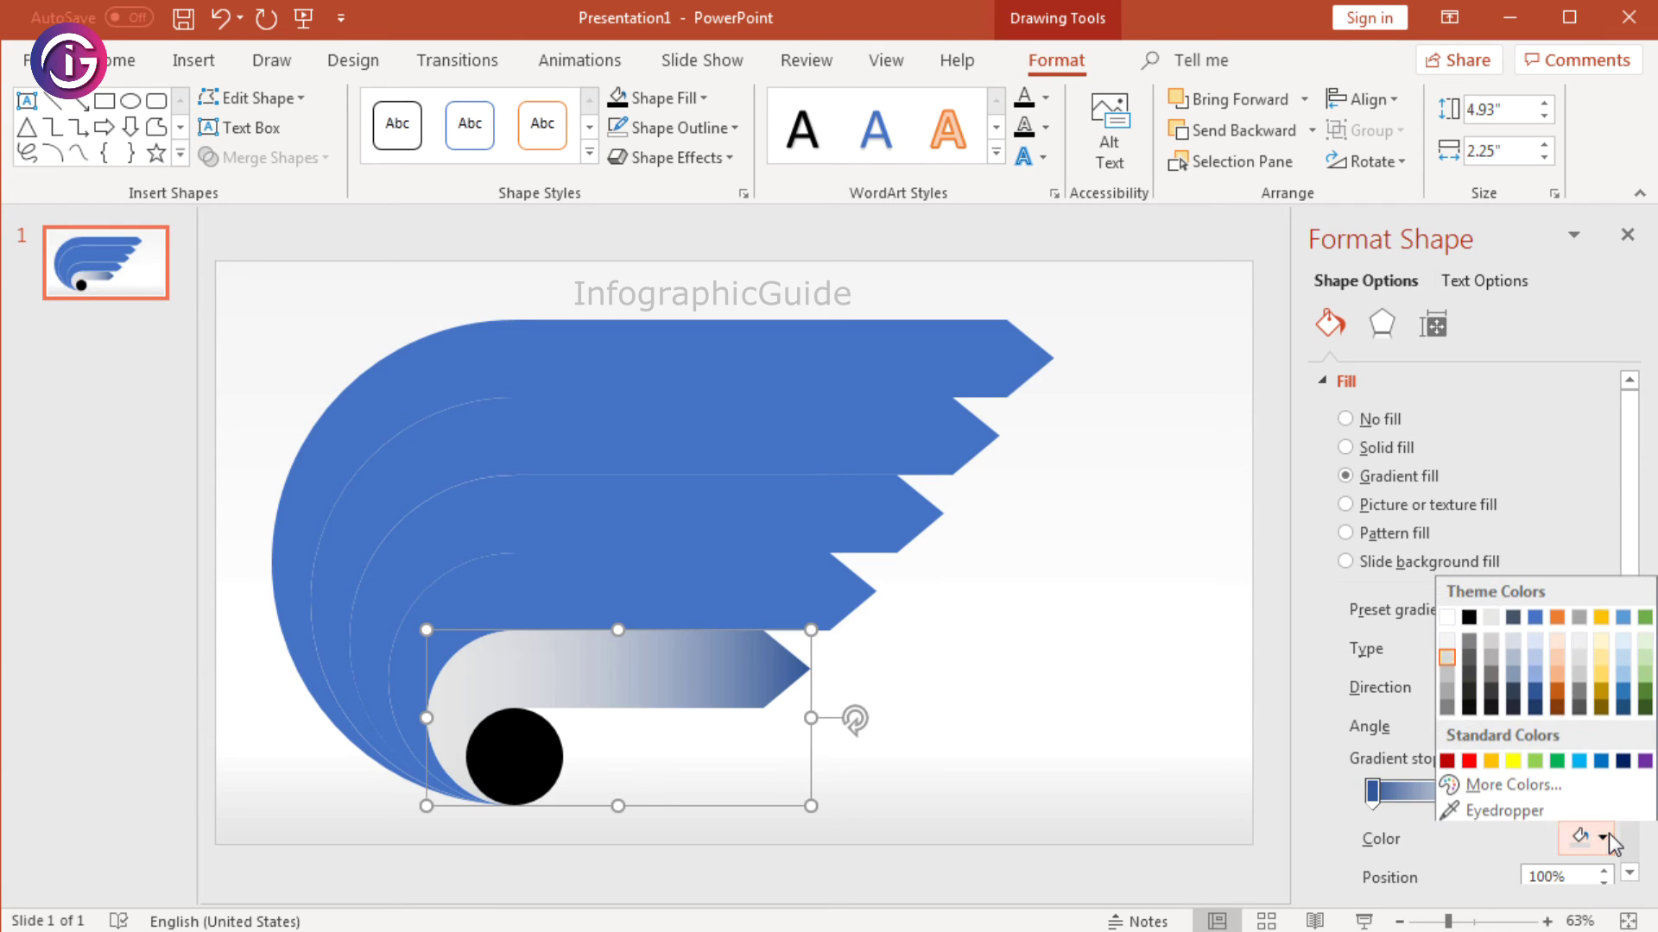
pyautogui.click(1535, 703)
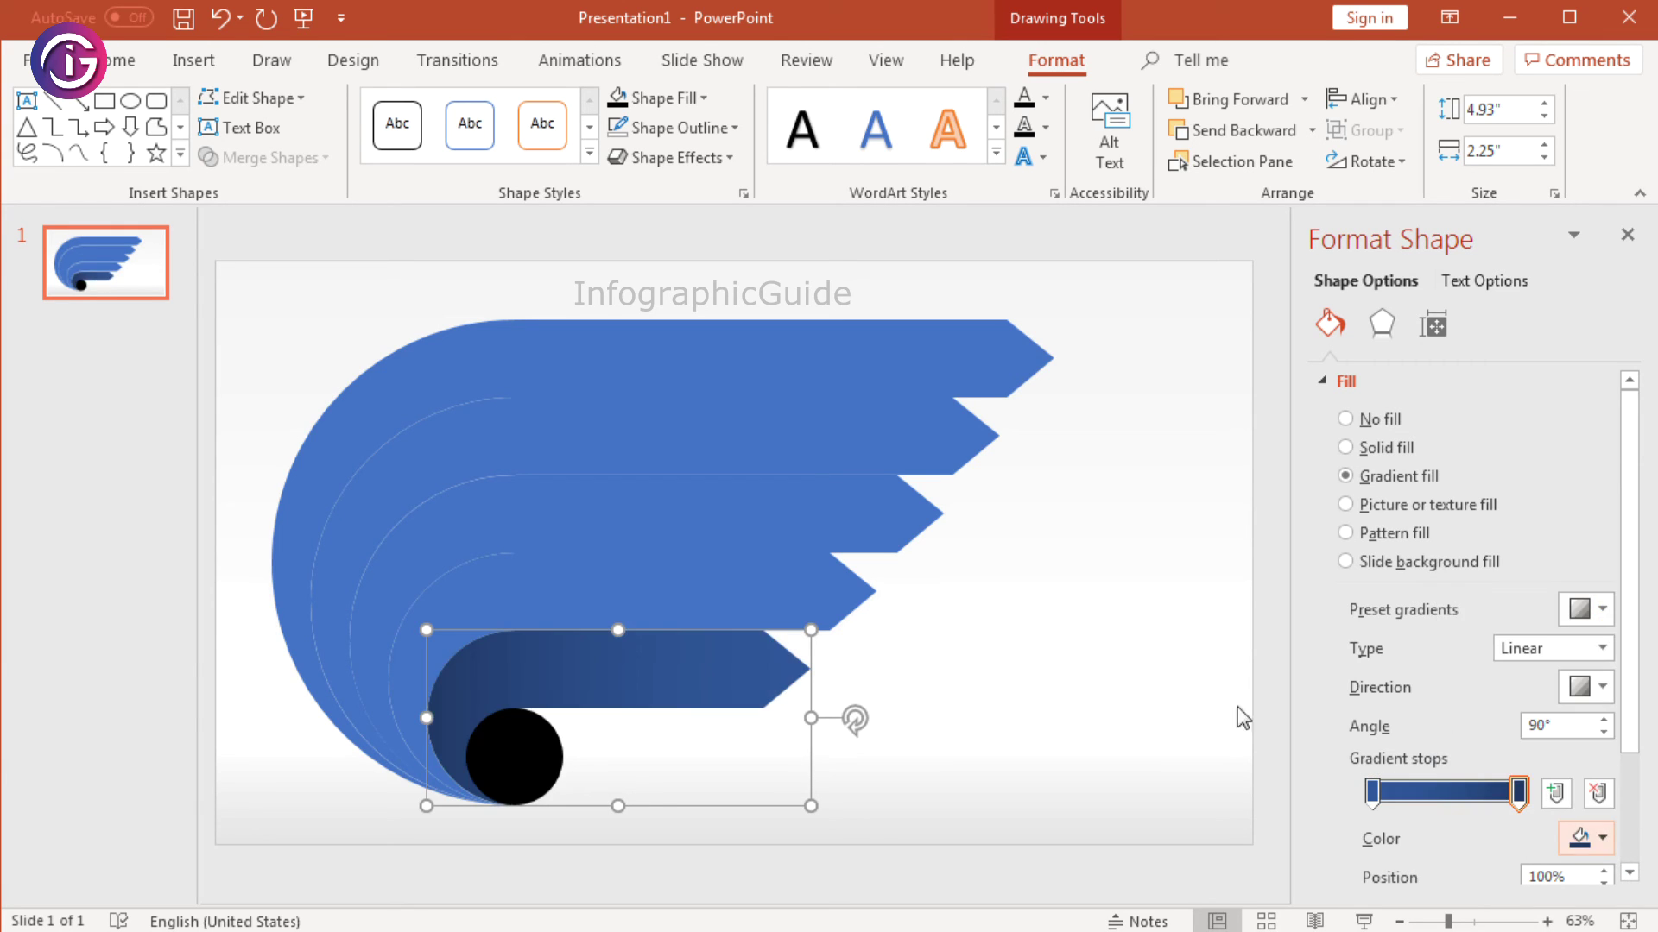
pyautogui.click(1075, 696)
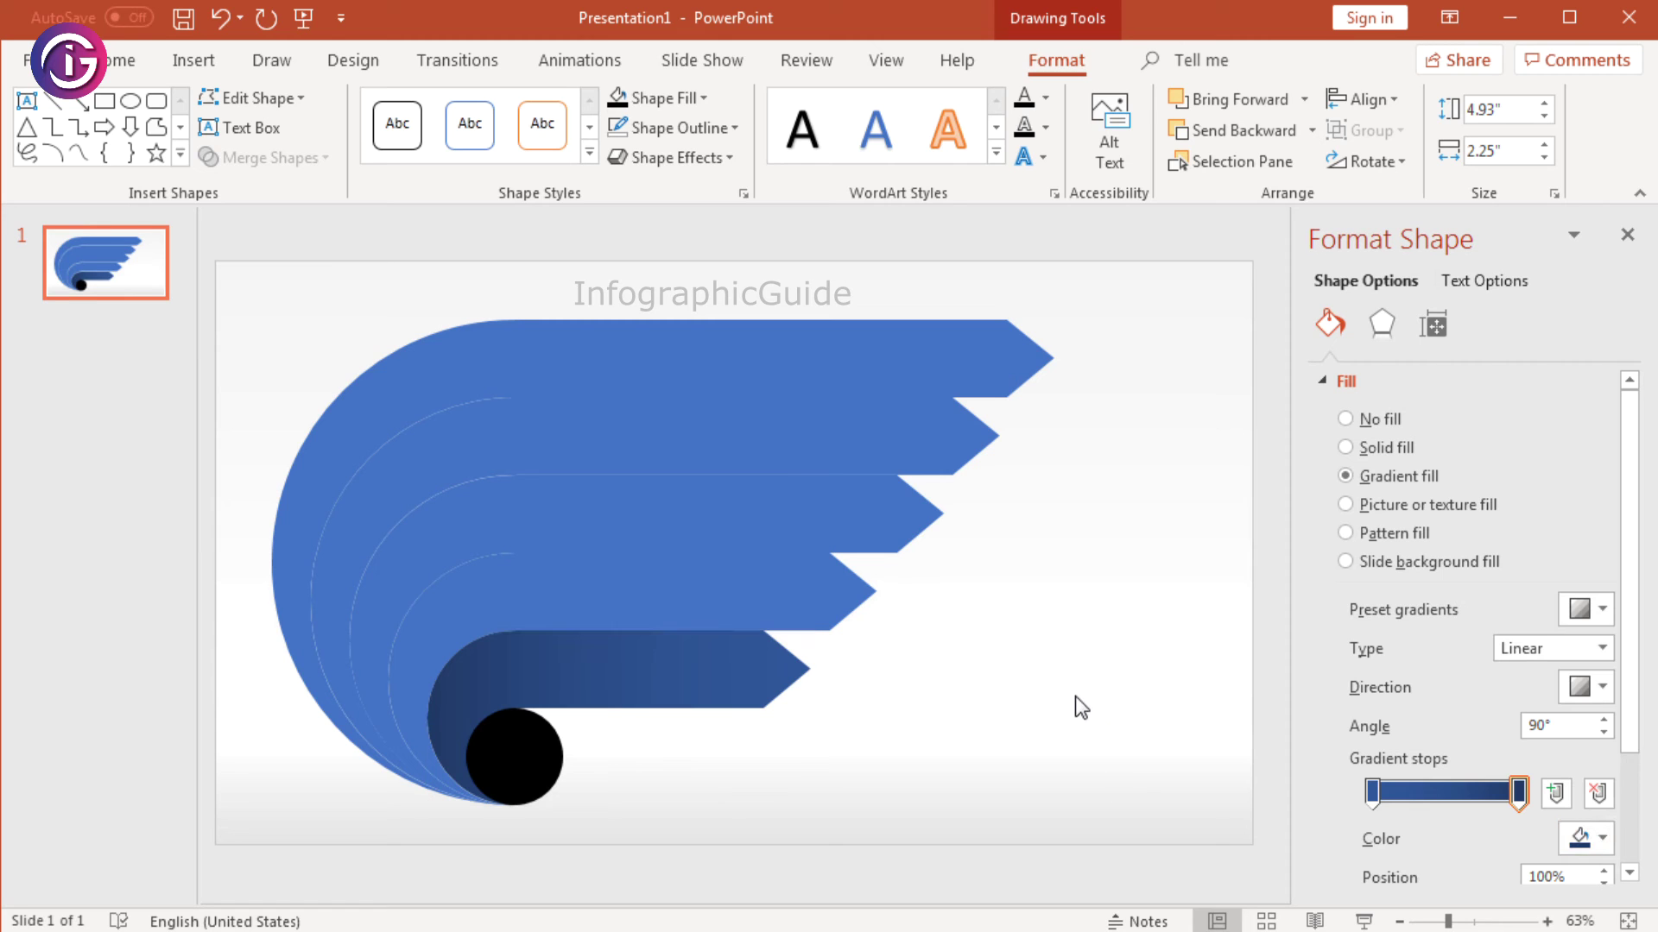
pyautogui.click(785, 586)
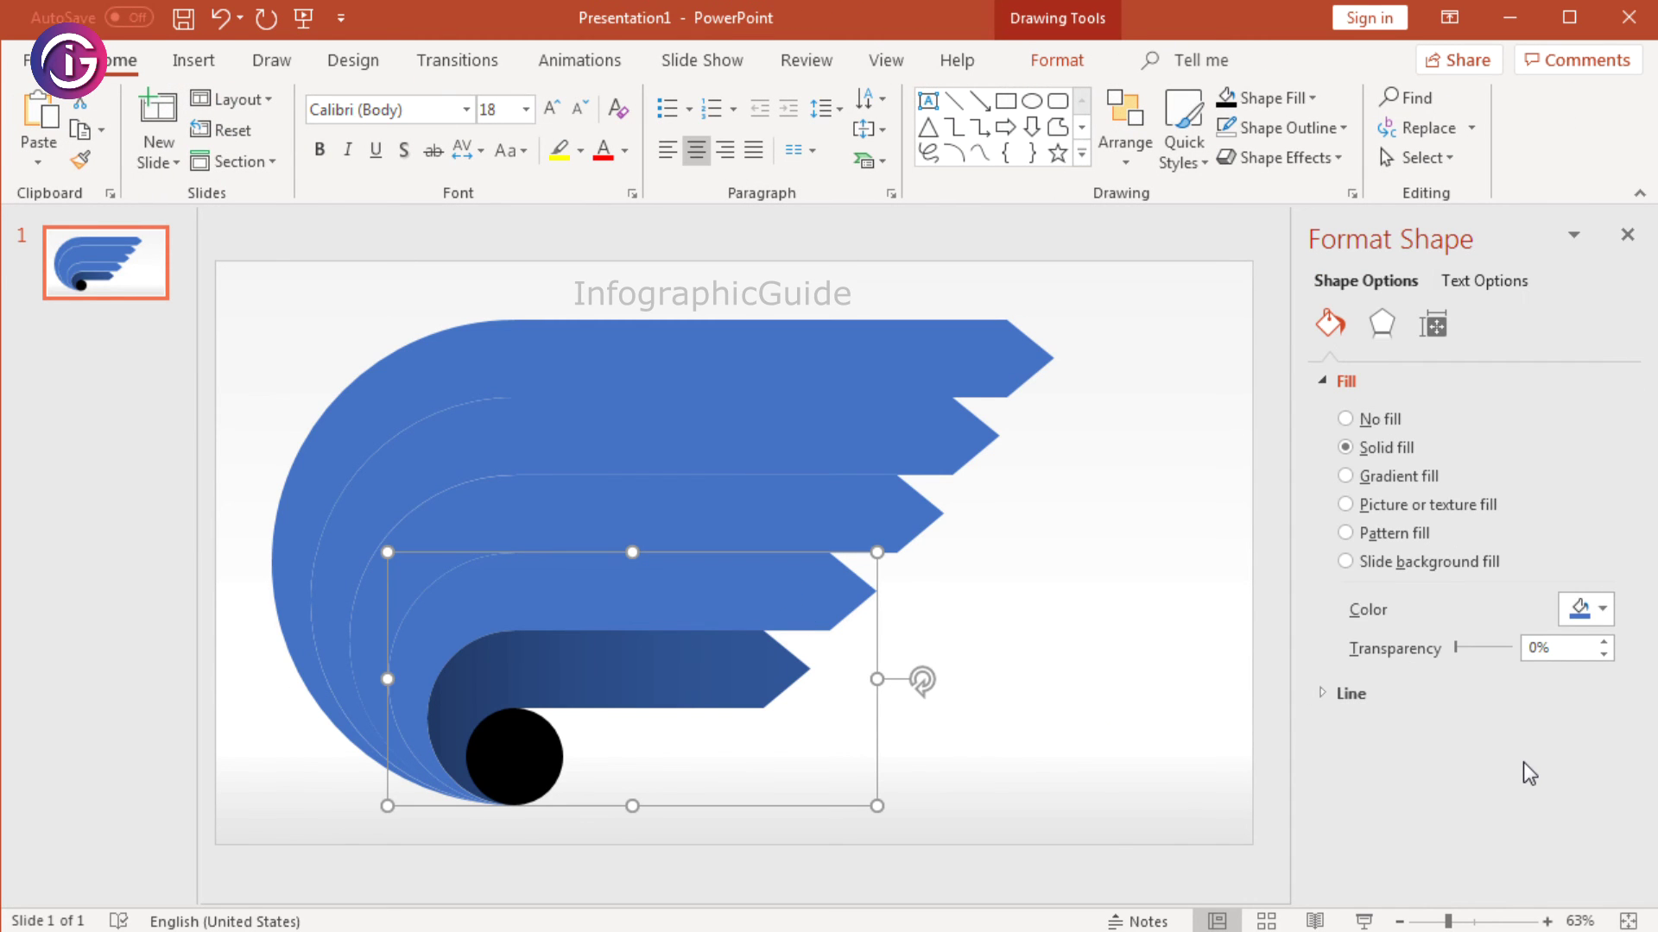
# Step: Give the second-lowest tier a two-stop gradient from dark orange to orange, then switch the middle tier to gradient fill
pyautogui.click(1412, 478)
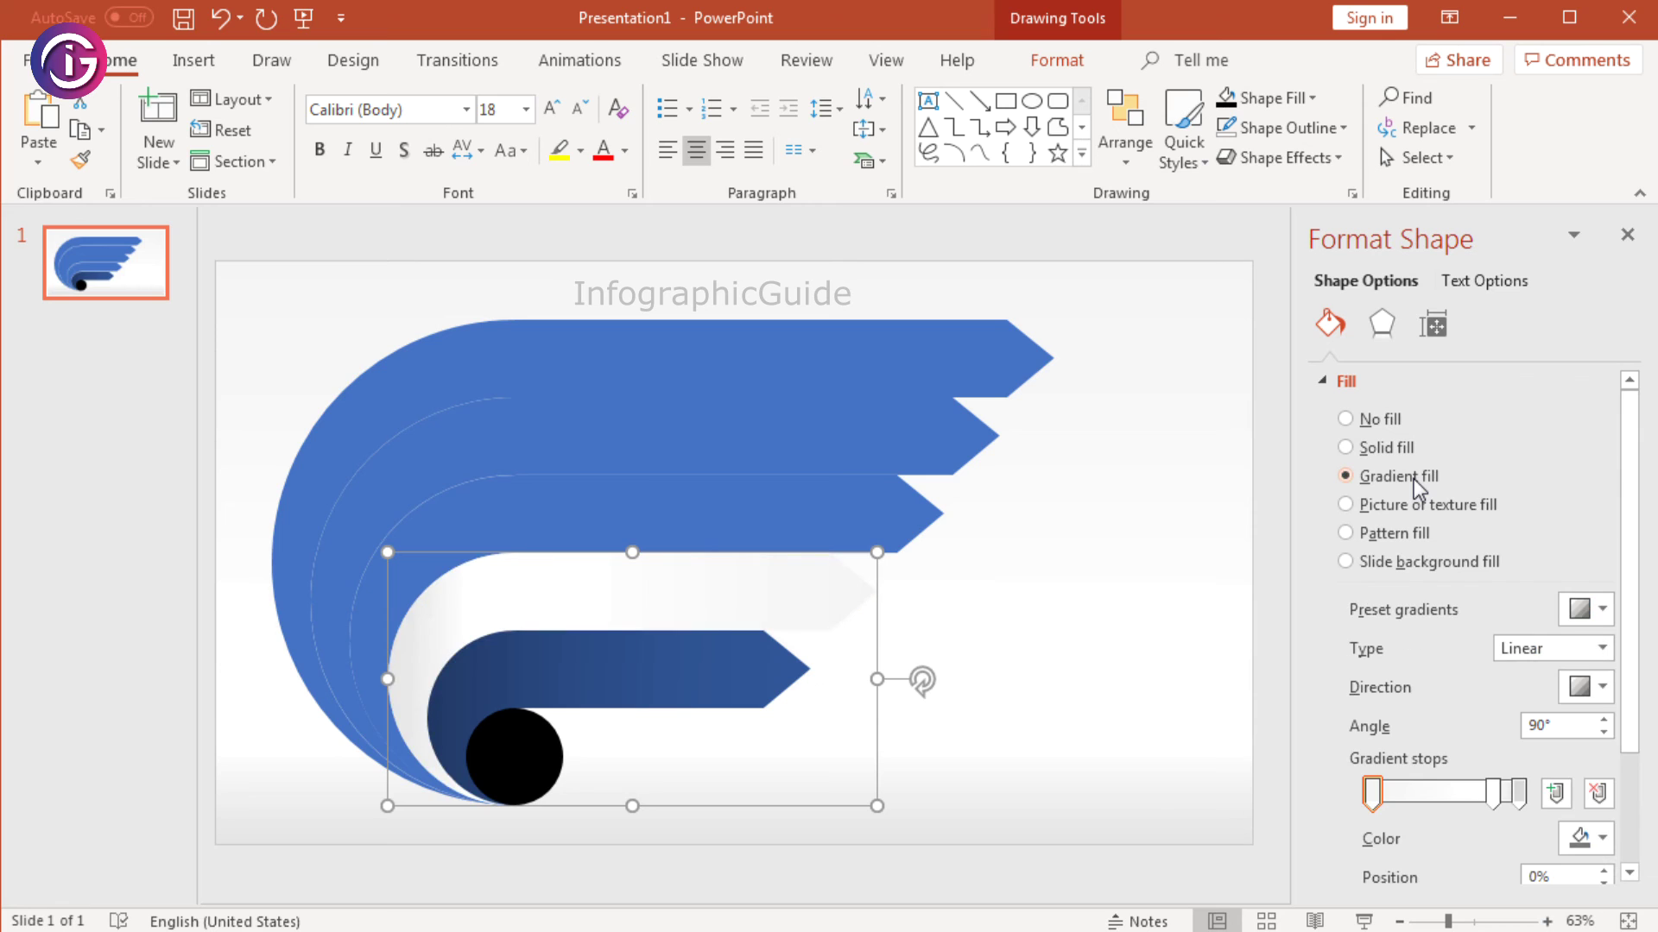
pyautogui.moveTo(1494, 790); pyautogui.dragTo(1481, 851)
pyautogui.click(1371, 792)
pyautogui.click(1601, 837)
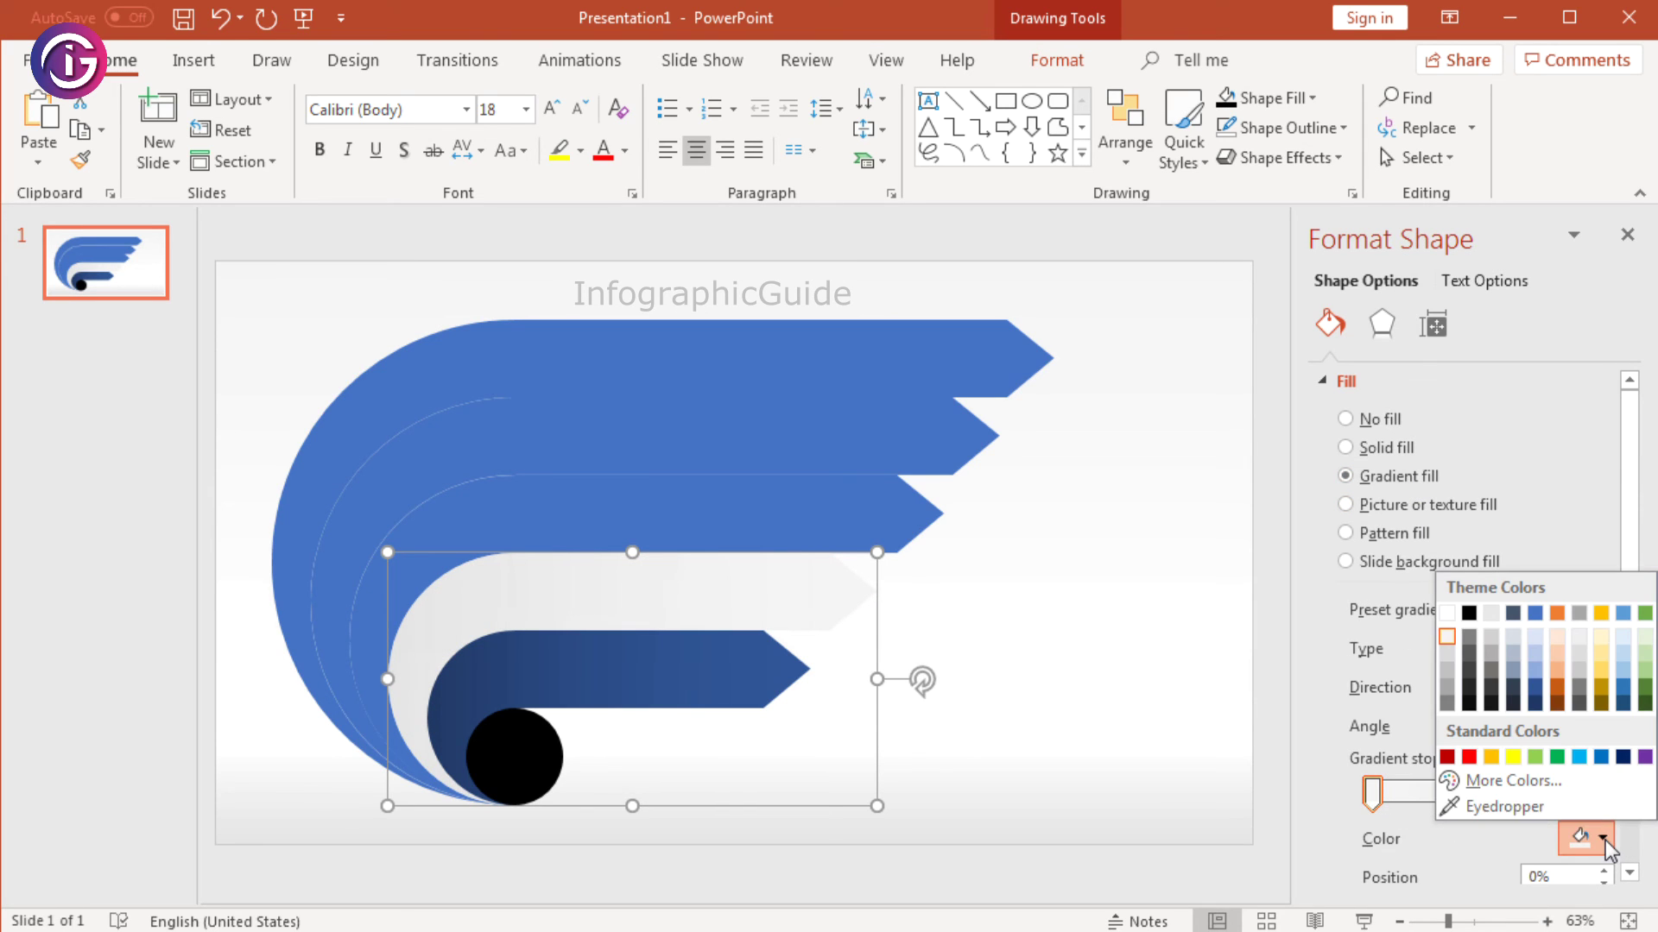
pyautogui.click(1560, 686)
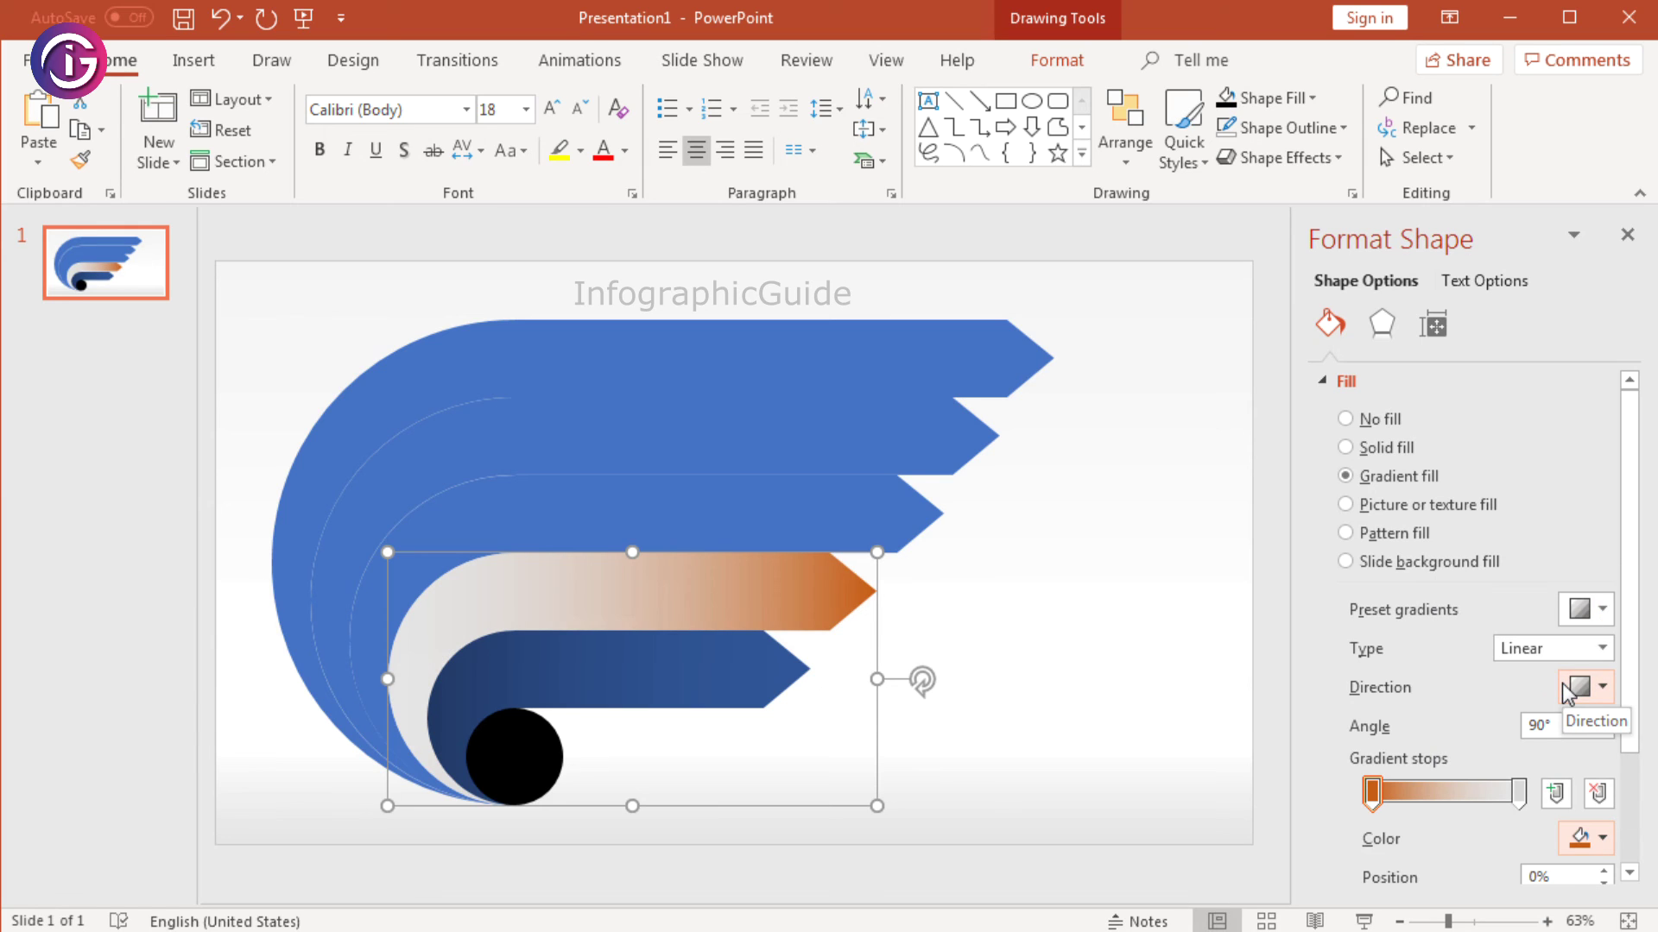
pyautogui.click(1519, 792)
pyautogui.click(1603, 838)
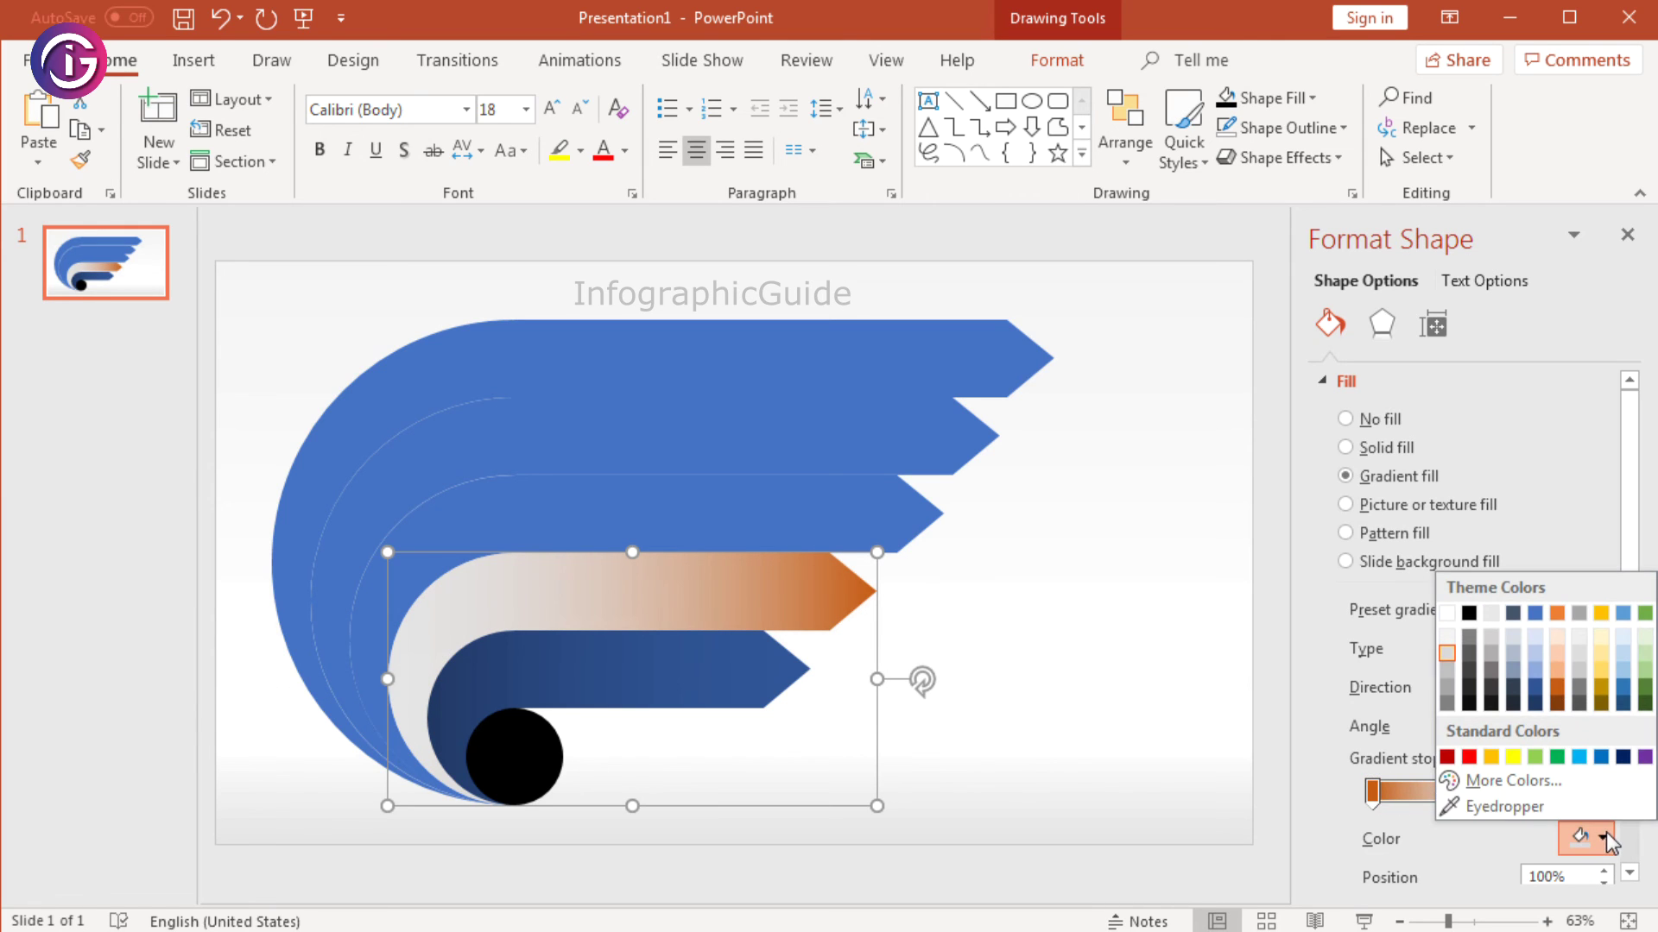
pyautogui.click(1565, 706)
pyautogui.click(1094, 609)
pyautogui.click(904, 516)
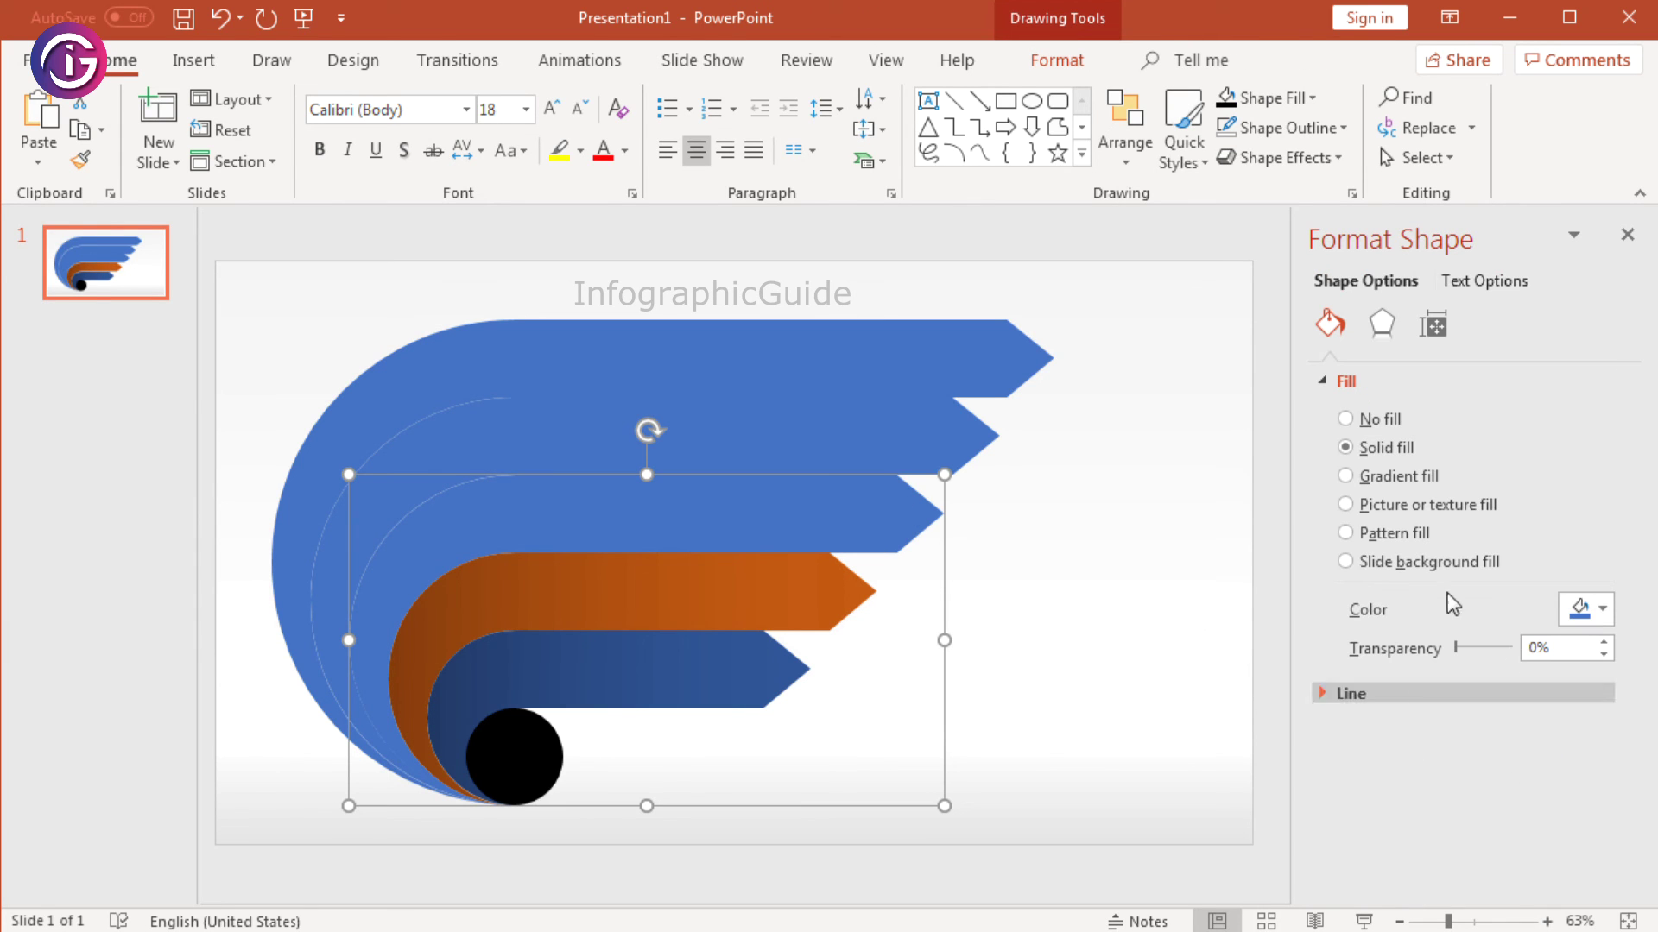
pyautogui.click(1391, 478)
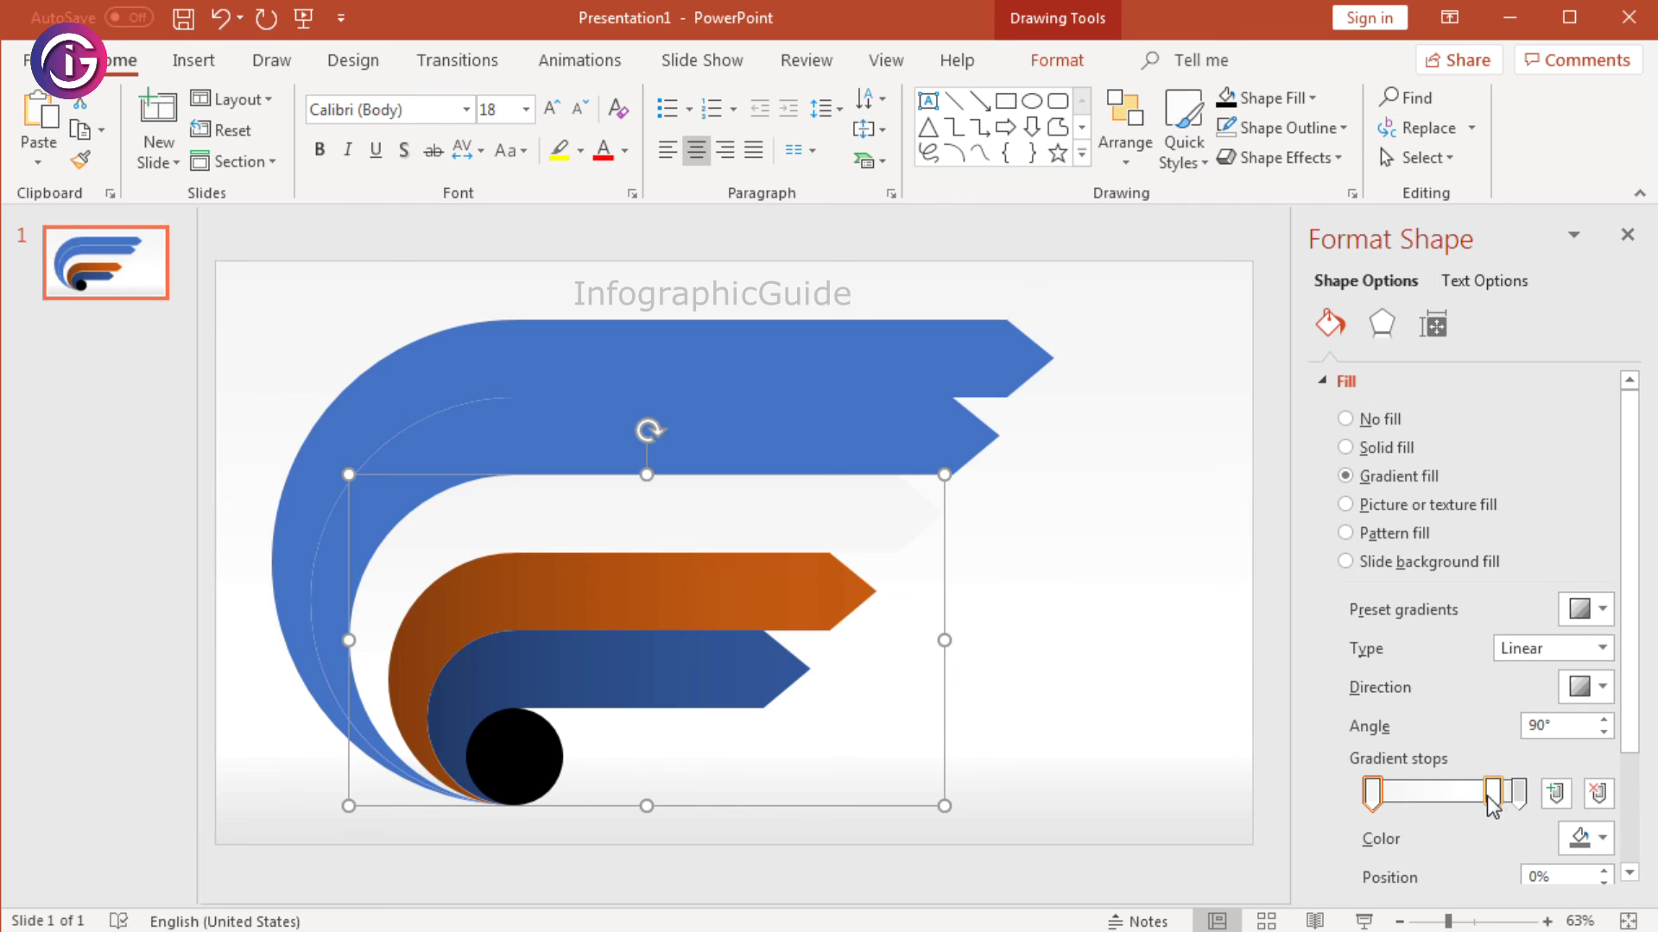
# Step: Remove the extra gradient stop and set both of the middle tier's stops to gold
pyautogui.click(1598, 792)
pyautogui.click(1606, 846)
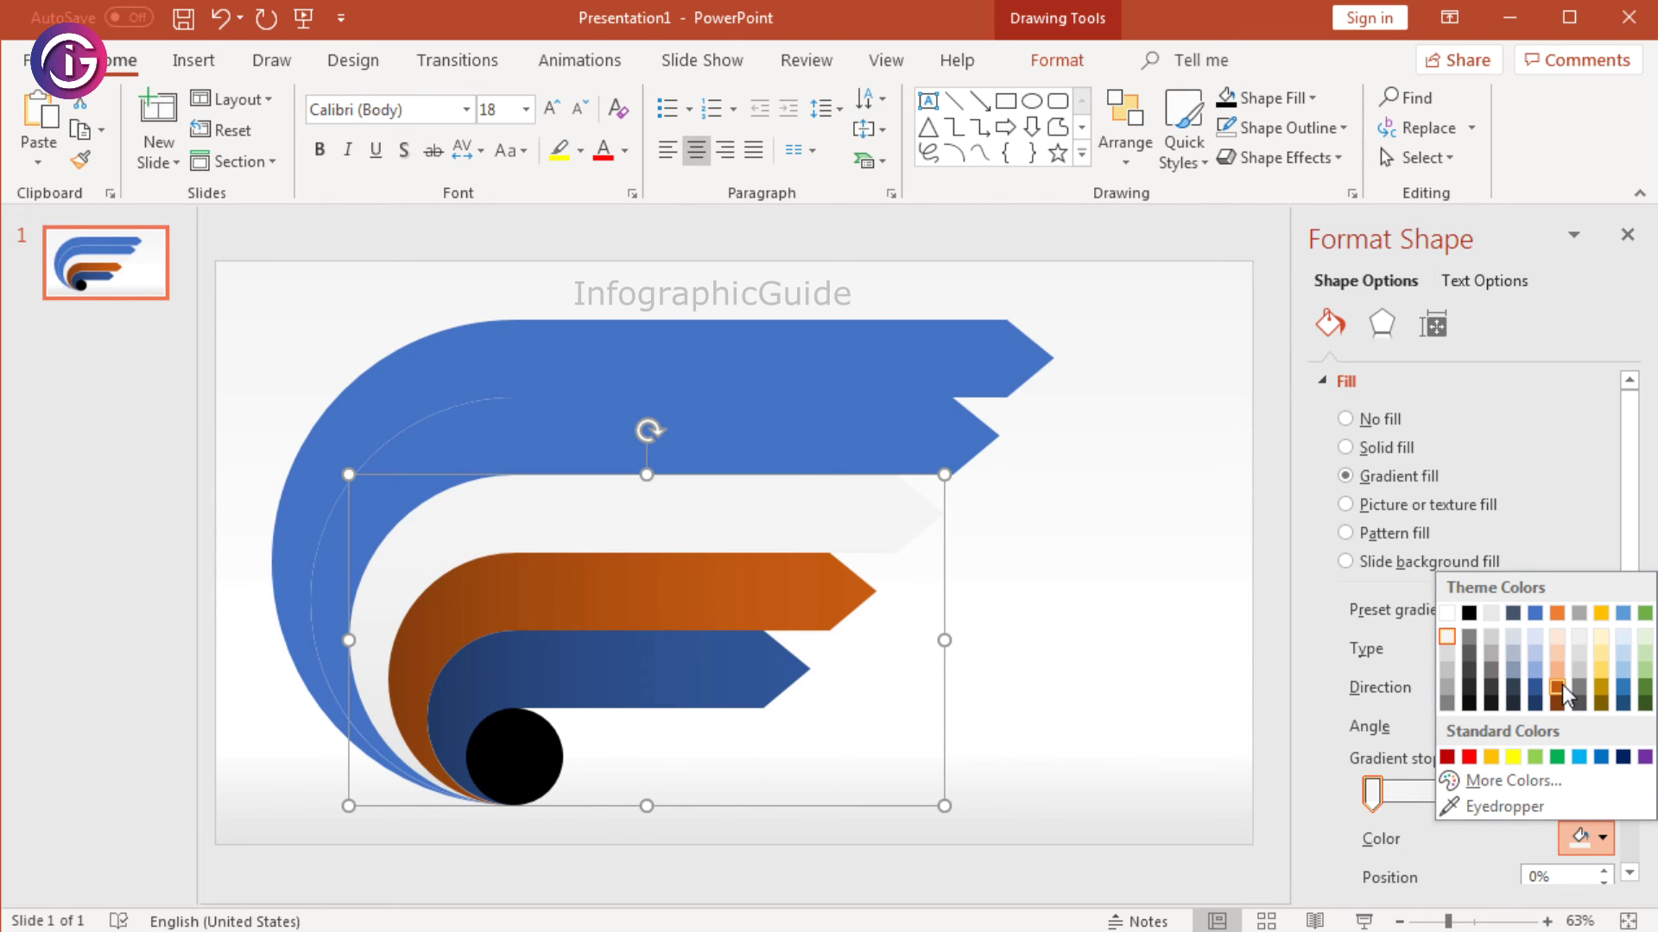
pyautogui.click(1600, 689)
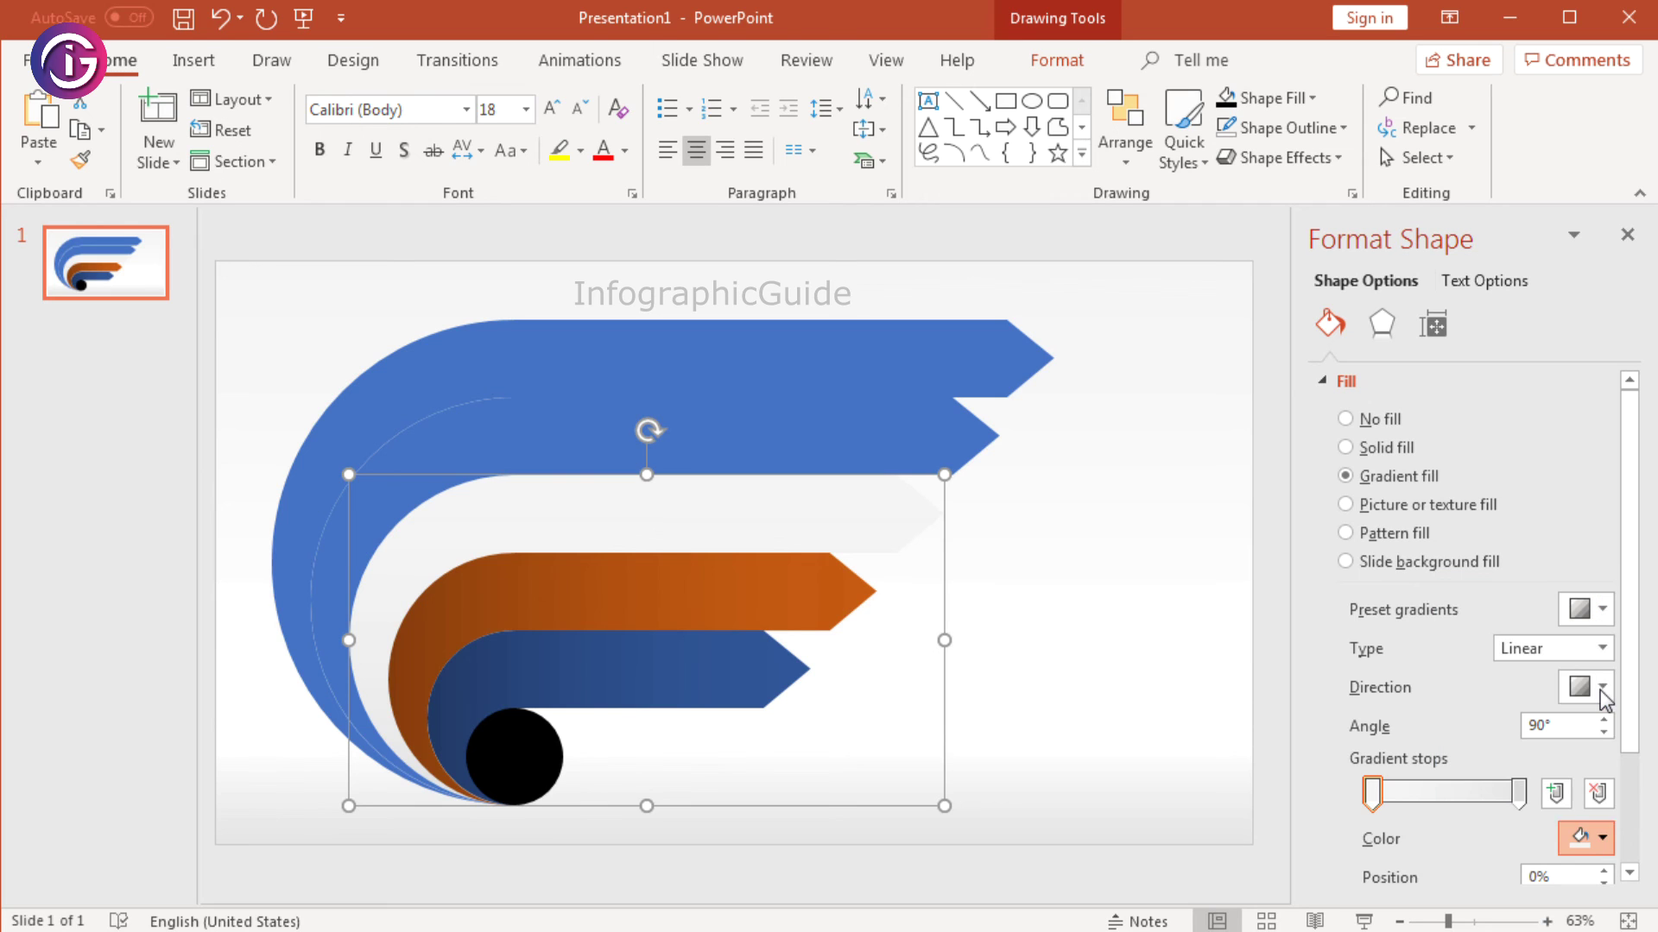
pyautogui.click(1518, 792)
pyautogui.click(1602, 837)
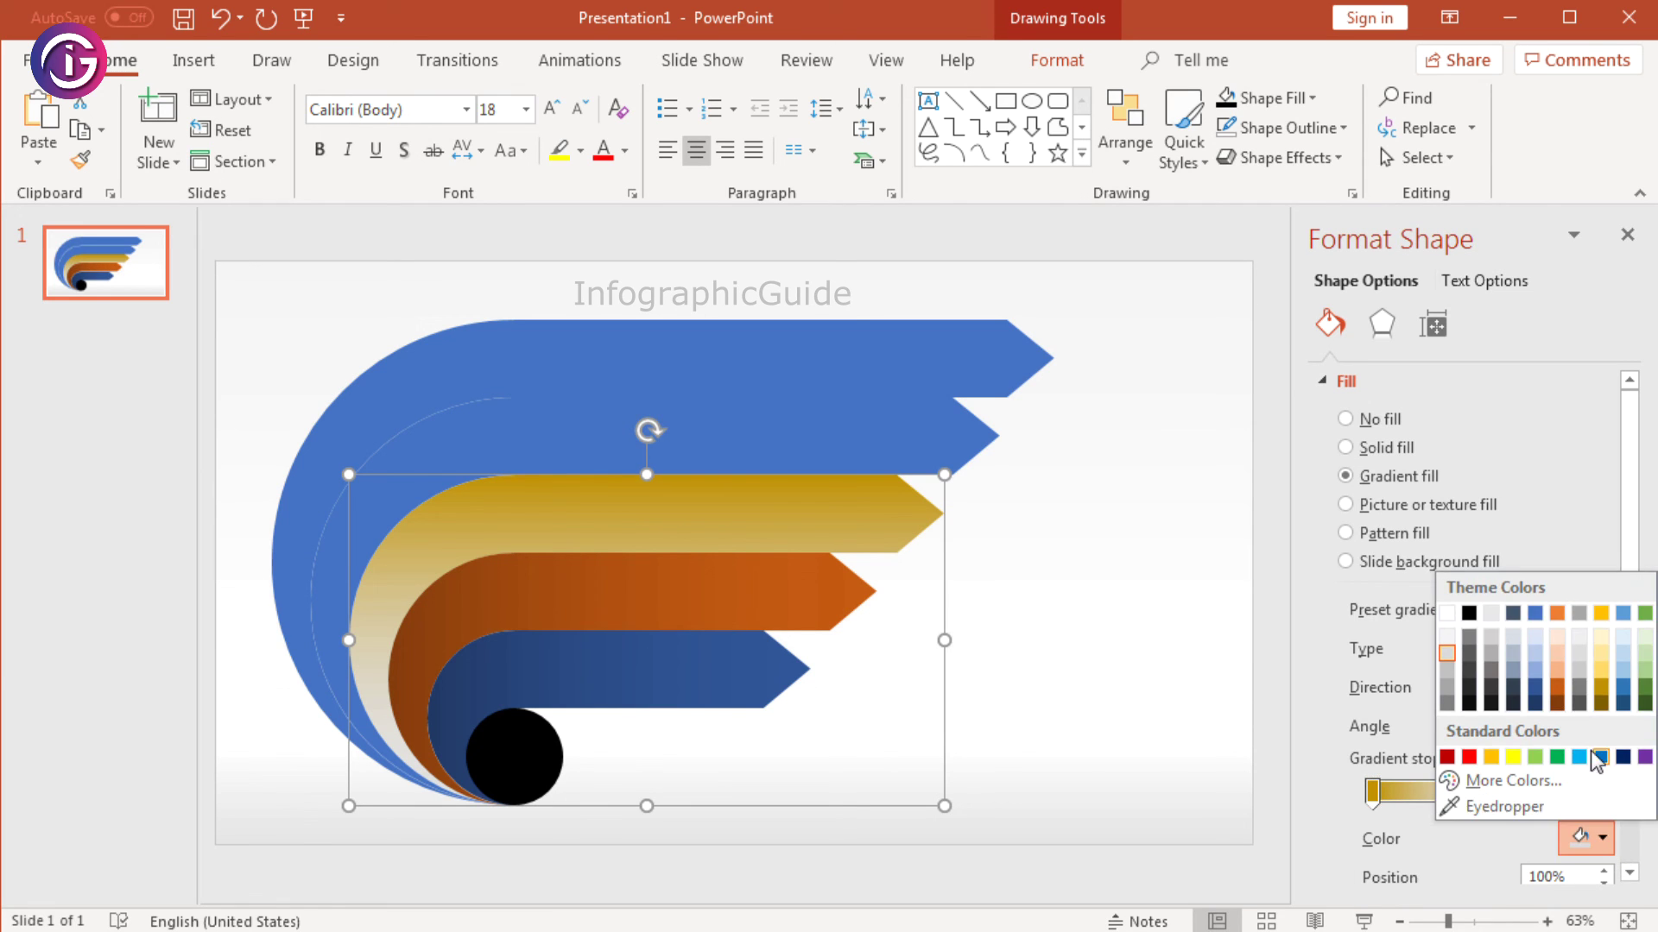
pyautogui.click(1600, 689)
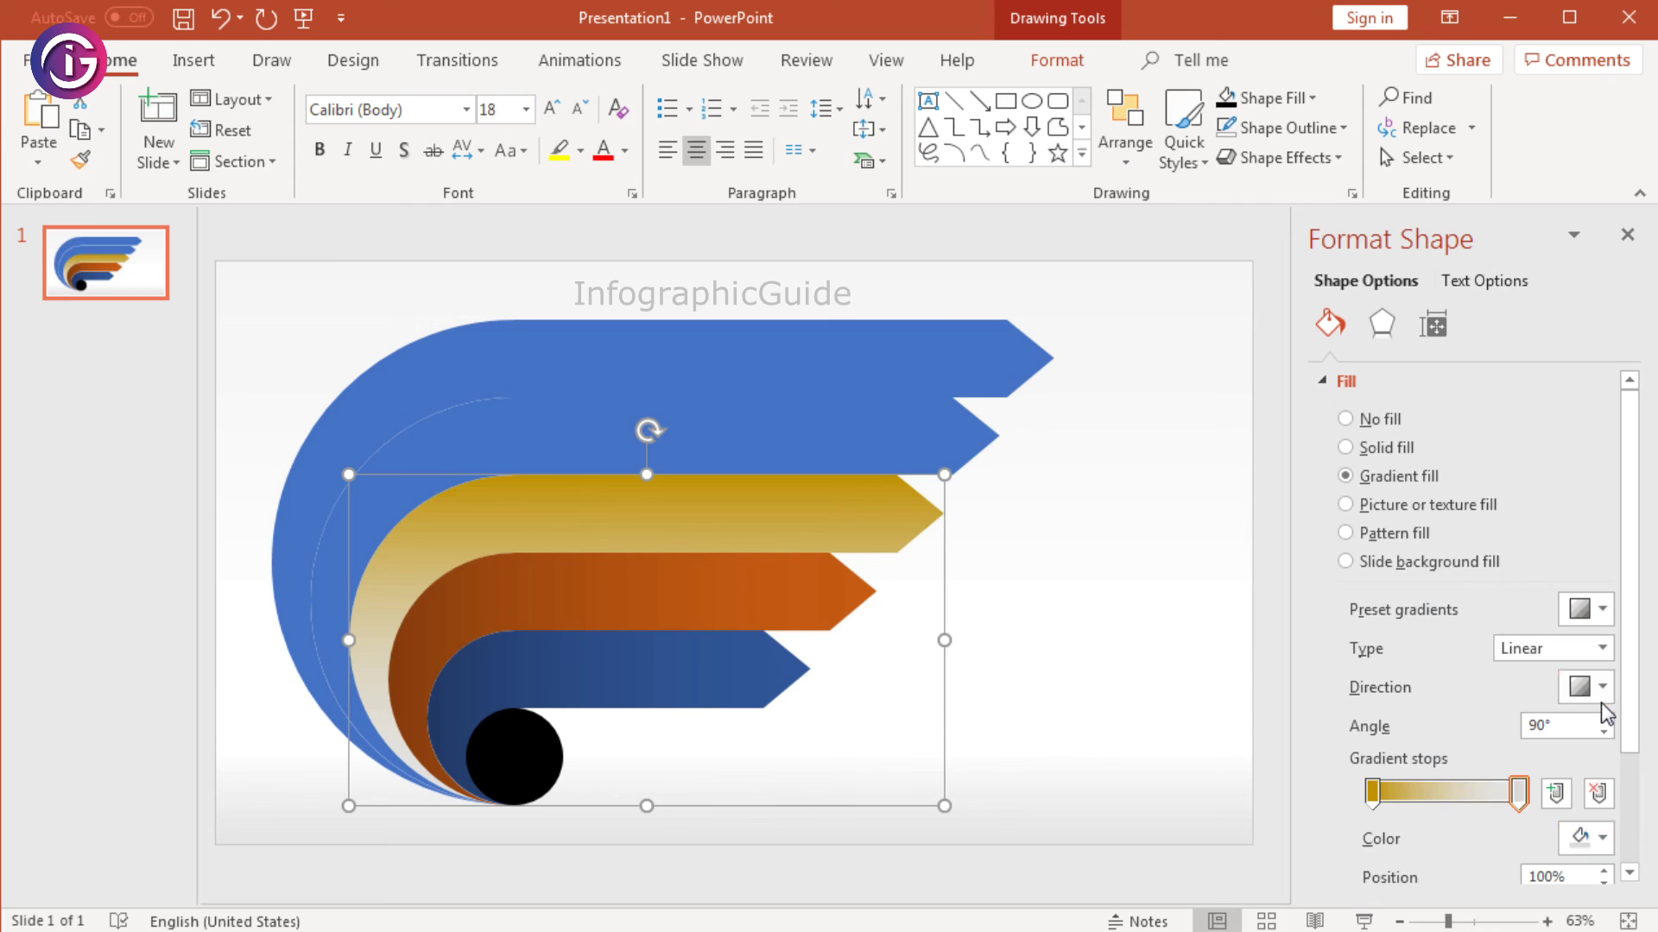
pyautogui.click(956, 444)
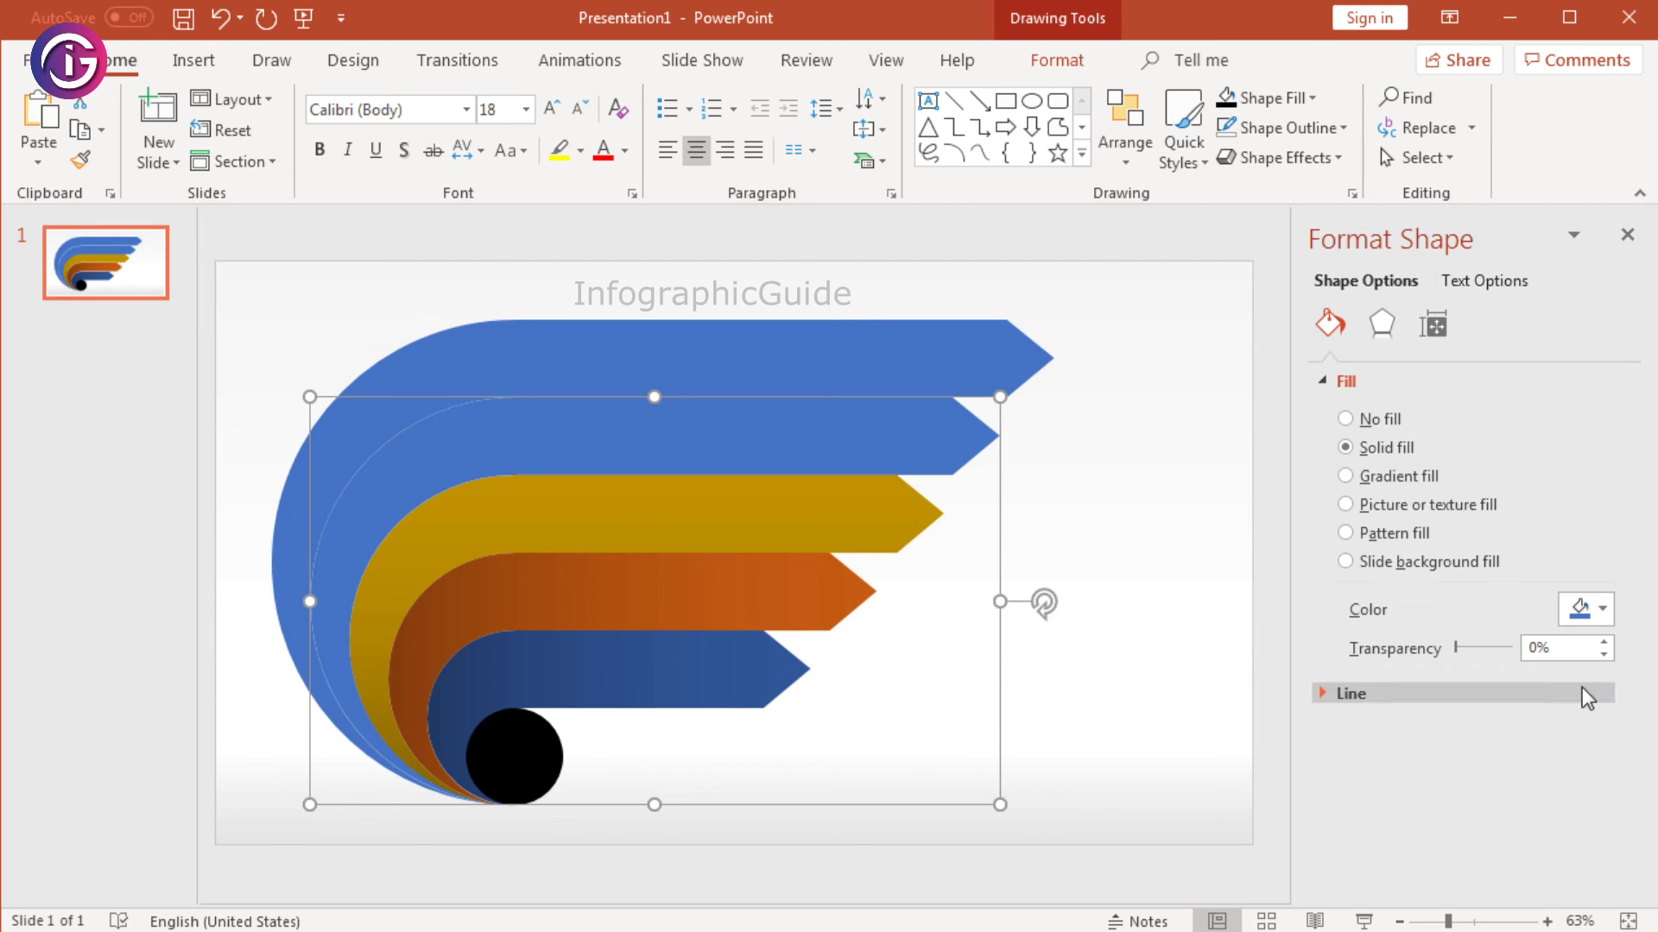
# Step: Switch the second tier from the top to a gradient with both stops set to green
pyautogui.click(1395, 475)
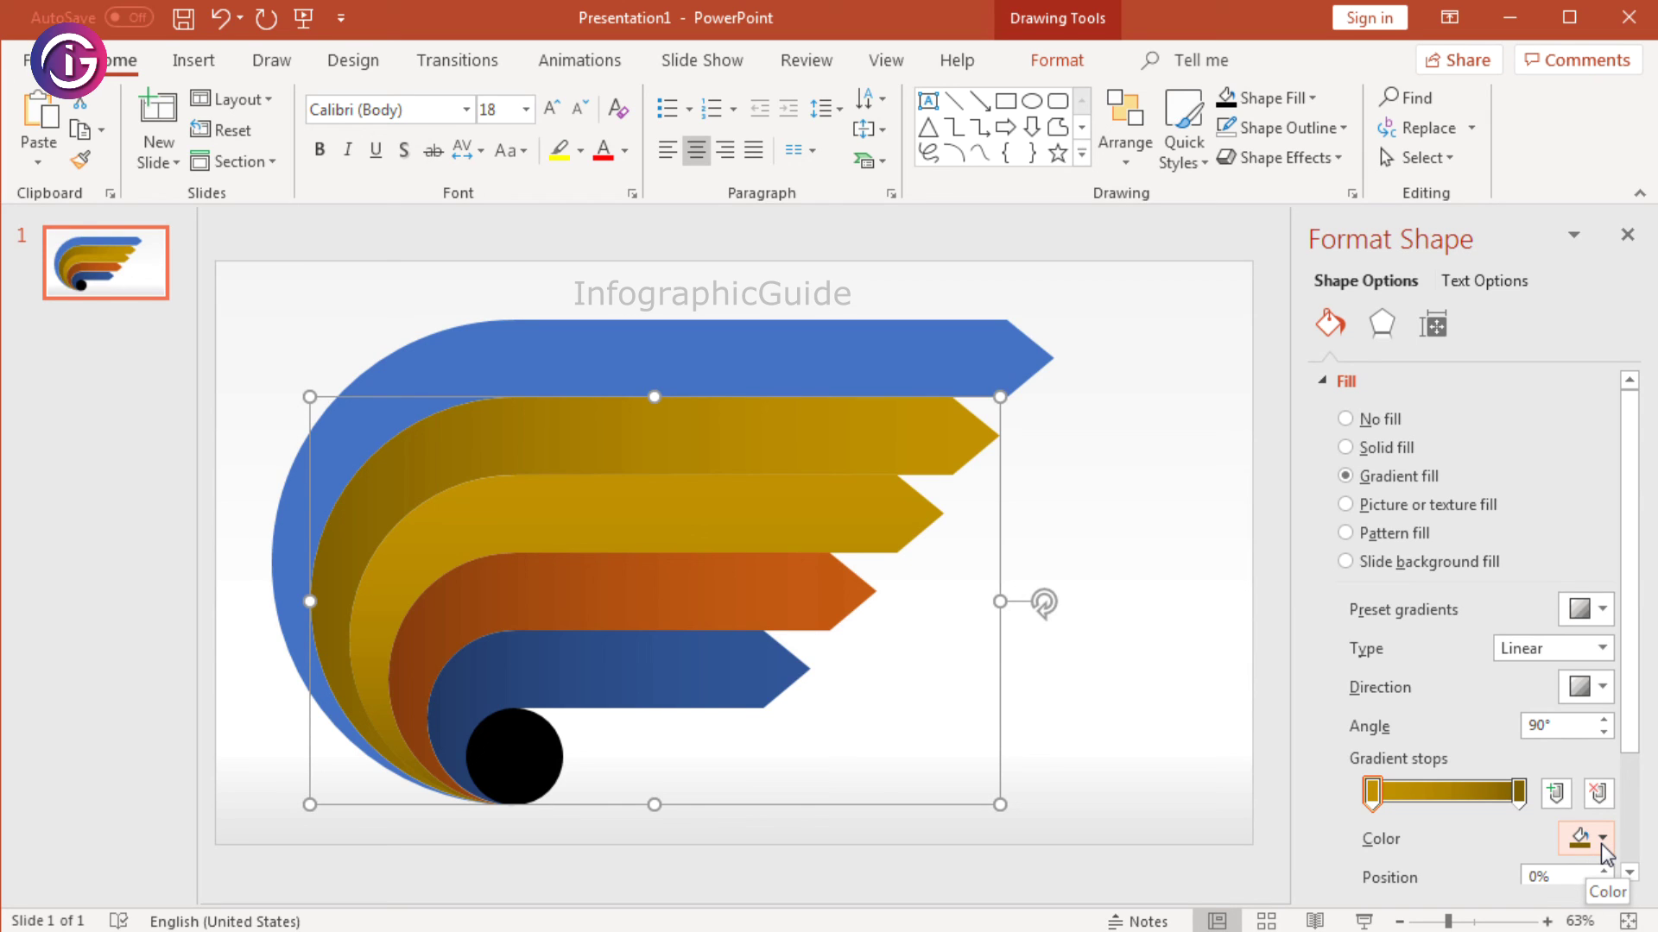
pyautogui.click(1373, 794)
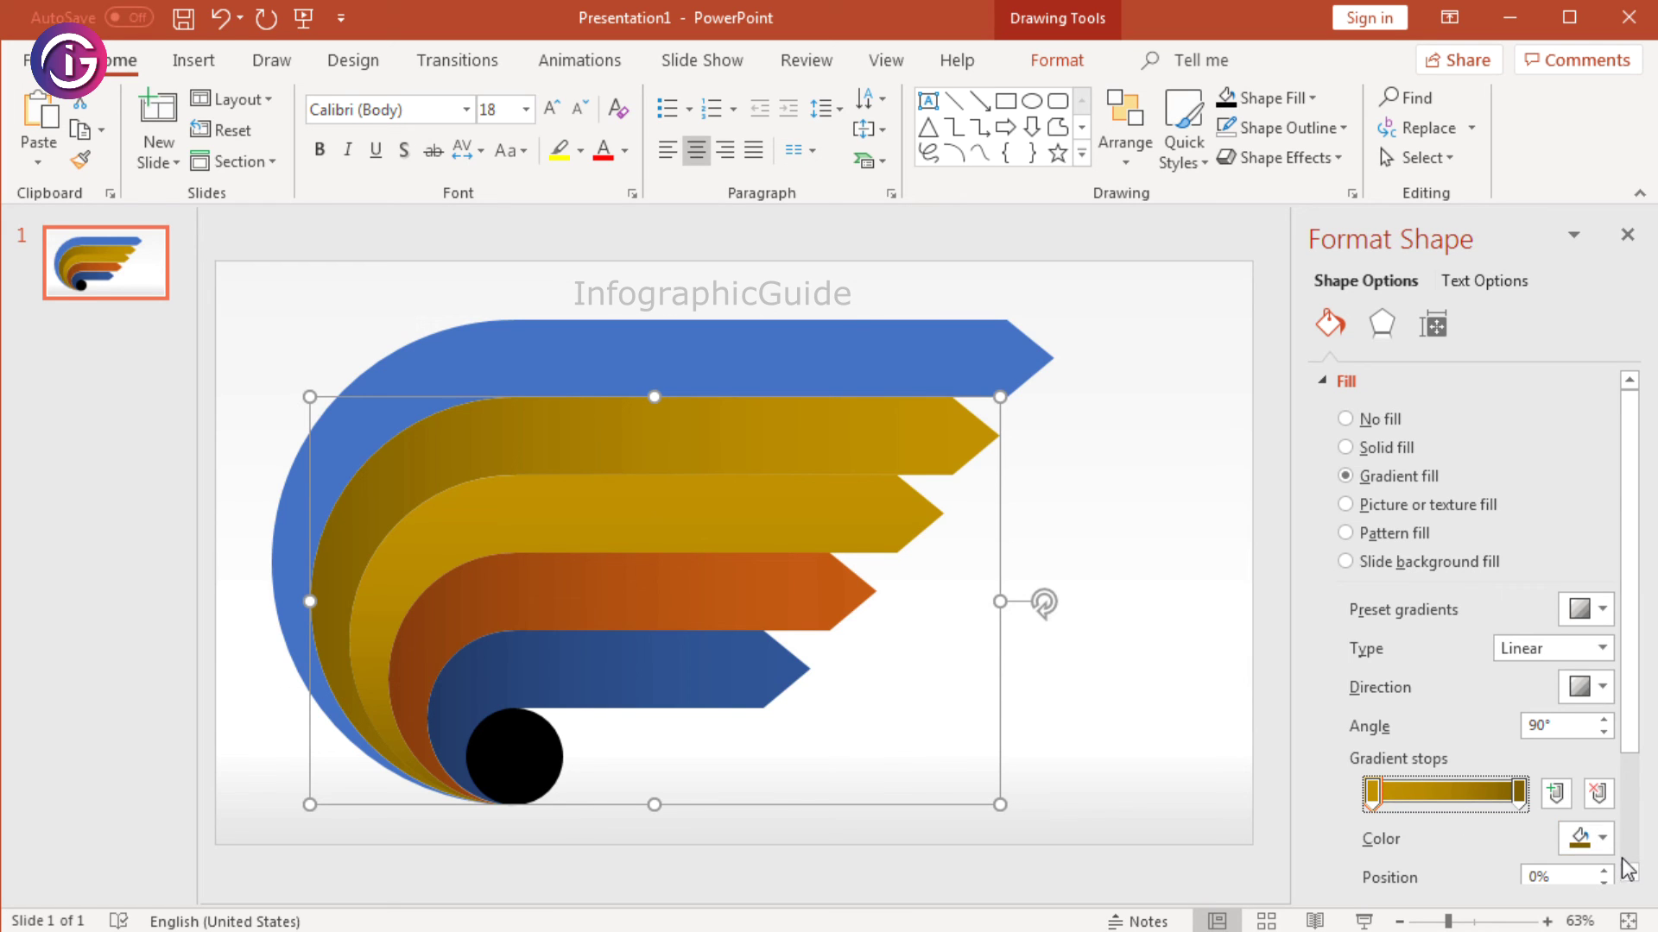
pyautogui.click(1601, 838)
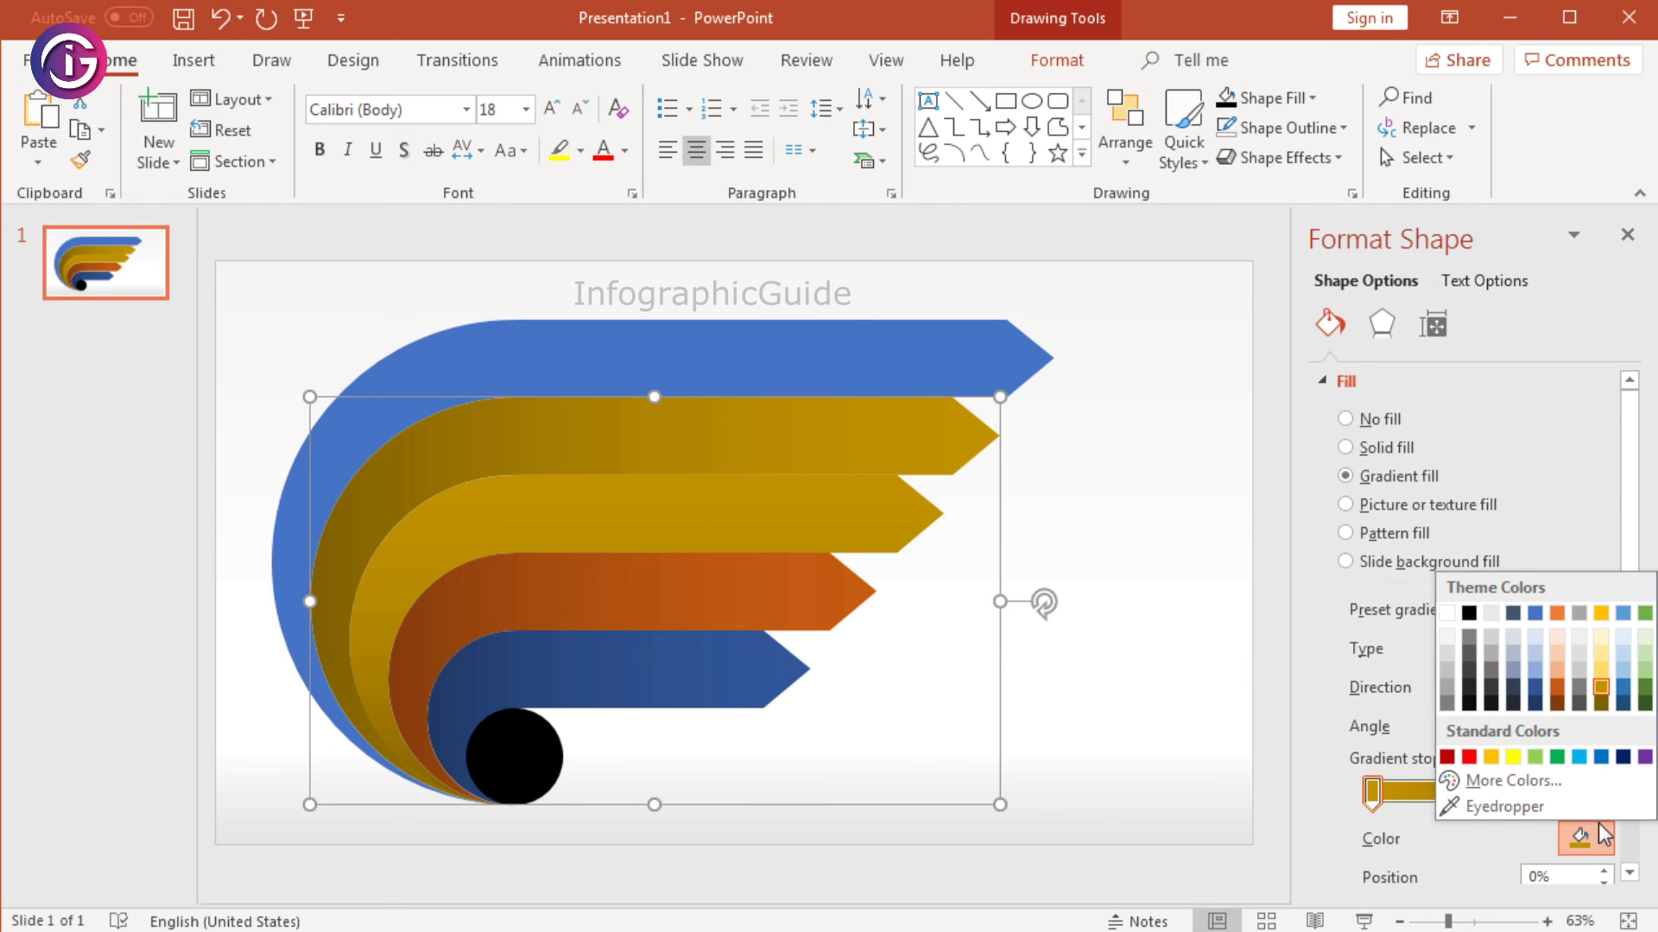
pyautogui.click(1645, 689)
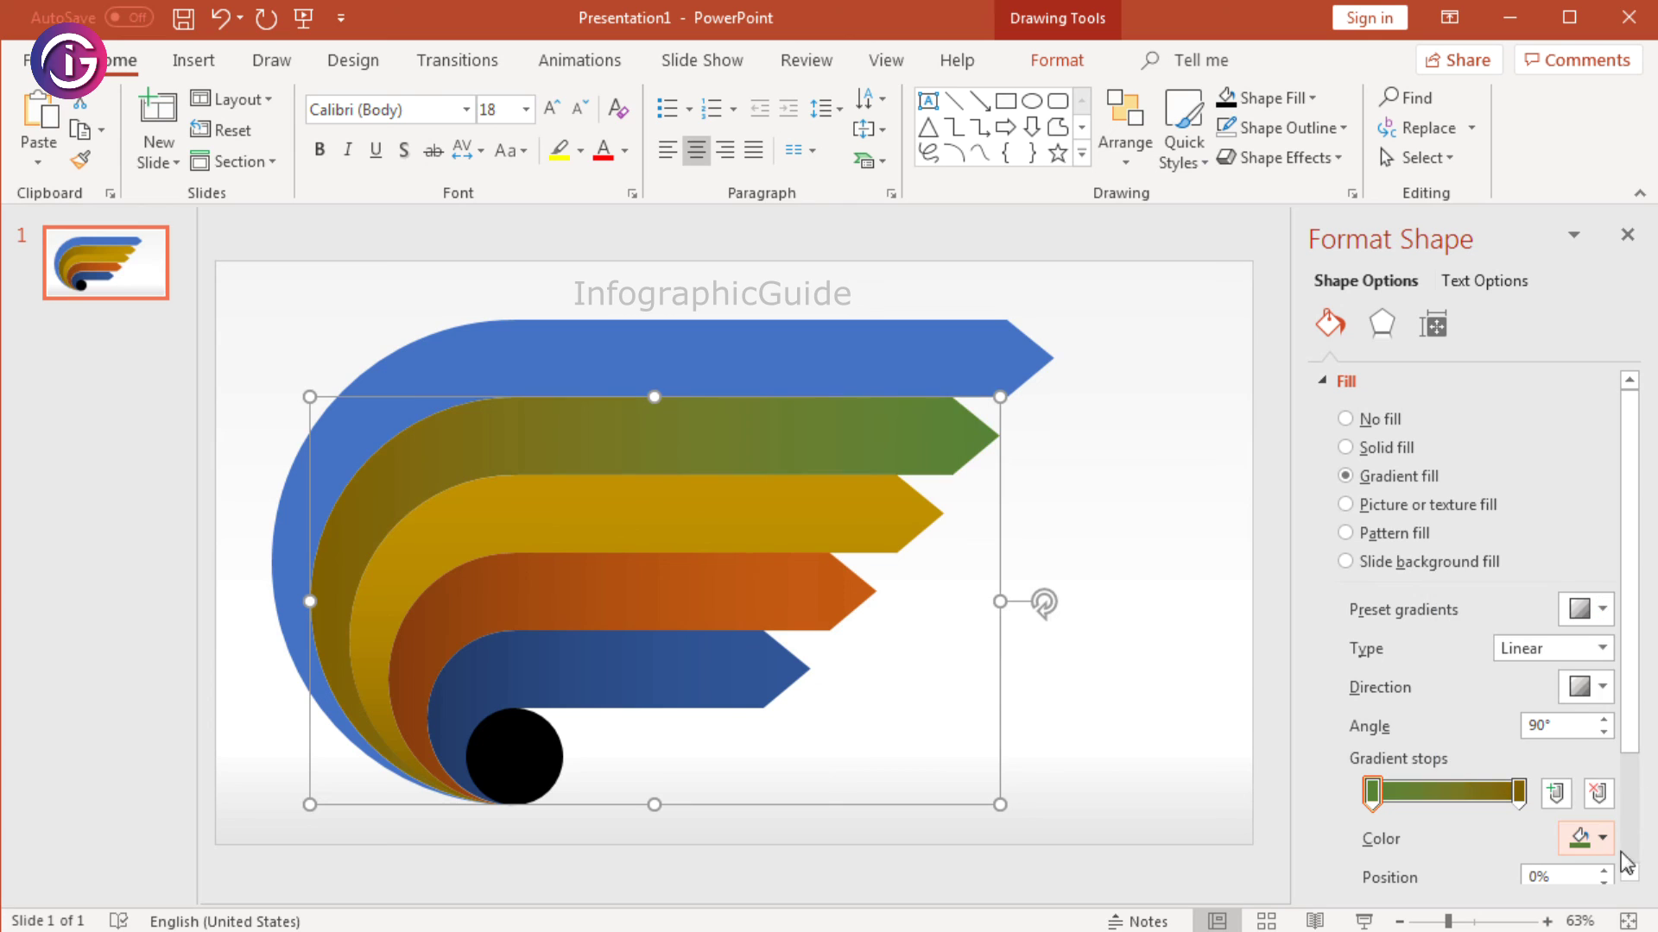
pyautogui.click(1517, 793)
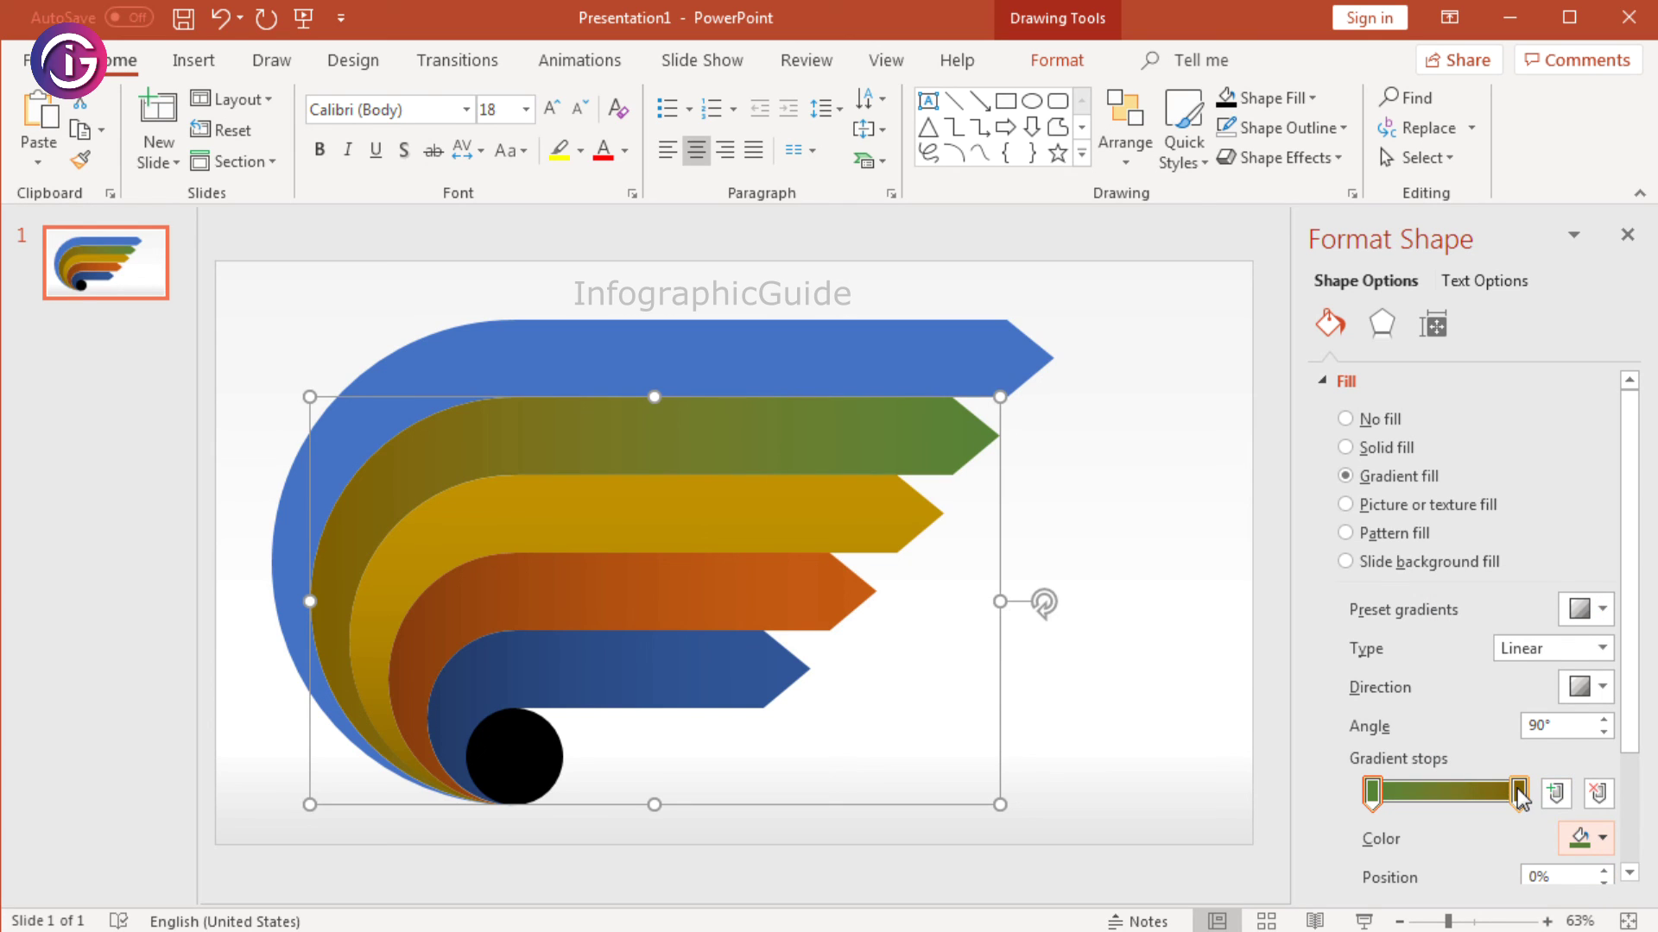
pyautogui.click(1601, 838)
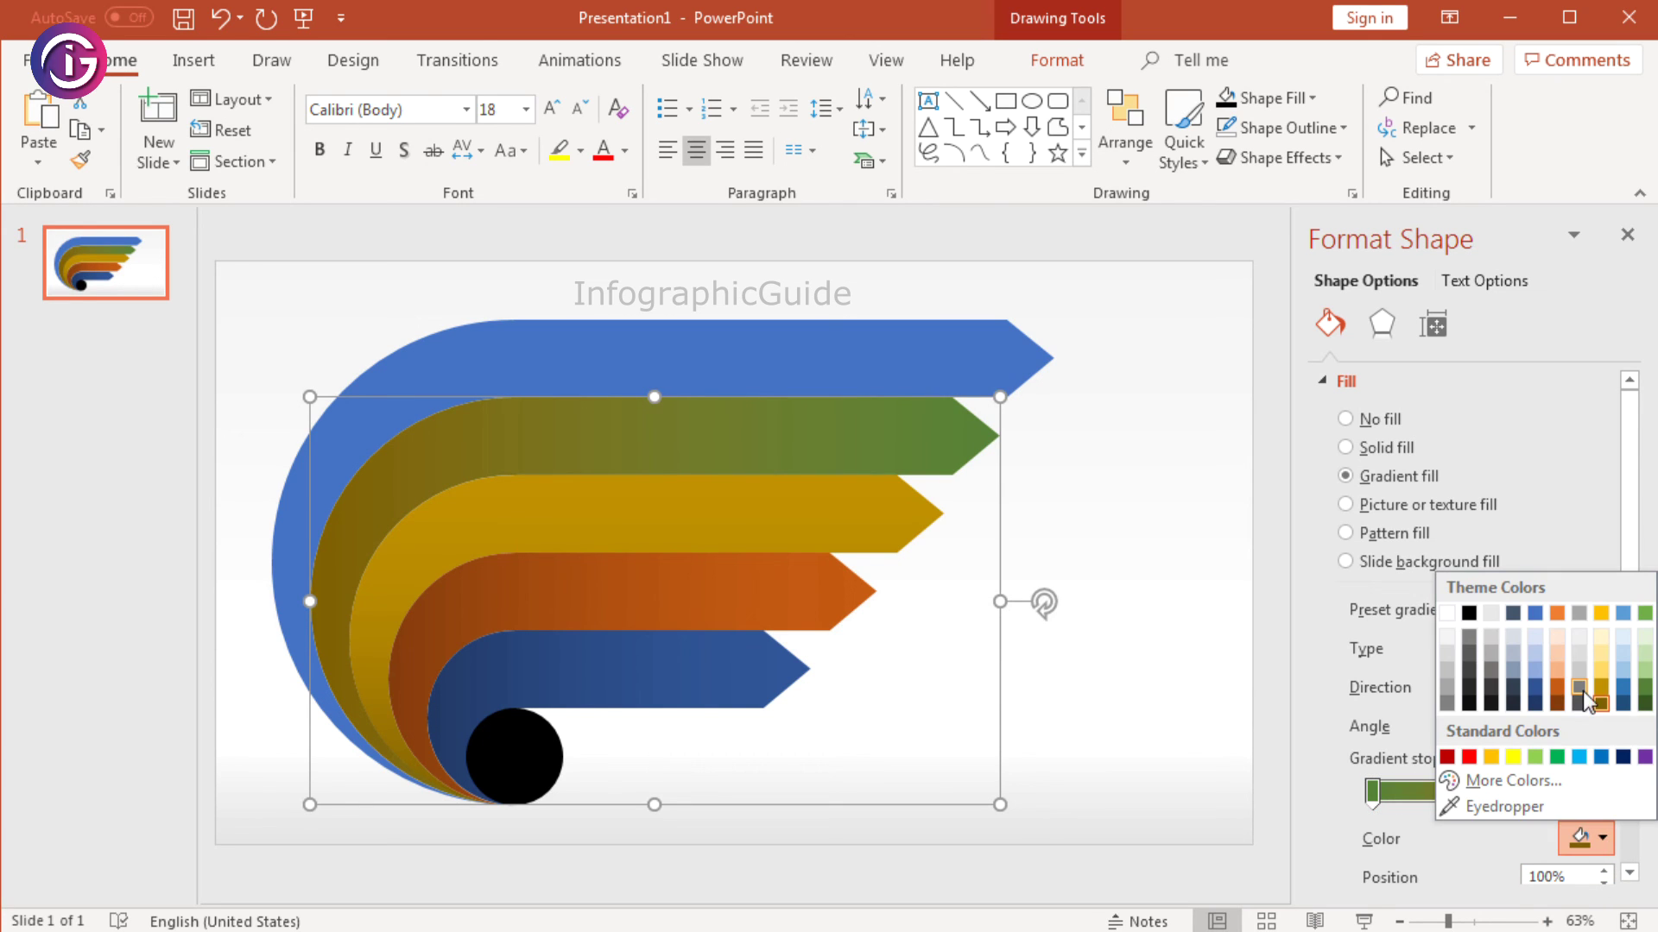
pyautogui.click(1645, 704)
pyautogui.click(958, 375)
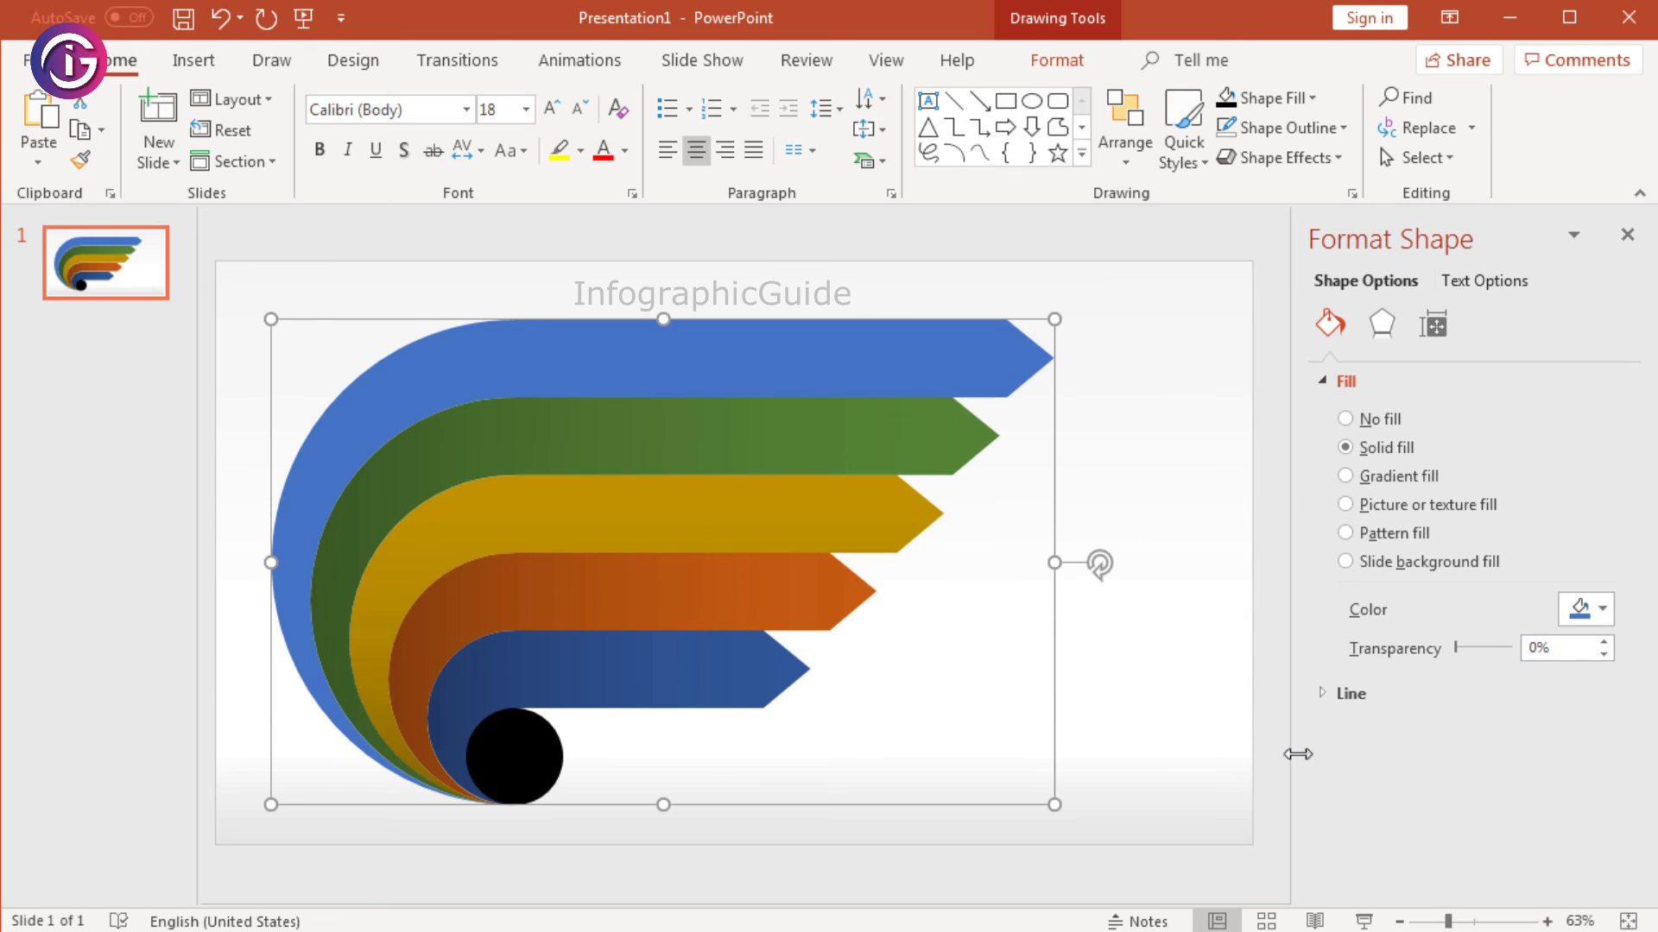
# Step: Give the top arrow a gradient fill with a dark grey first stop and a dark right stop
pyautogui.click(1390, 478)
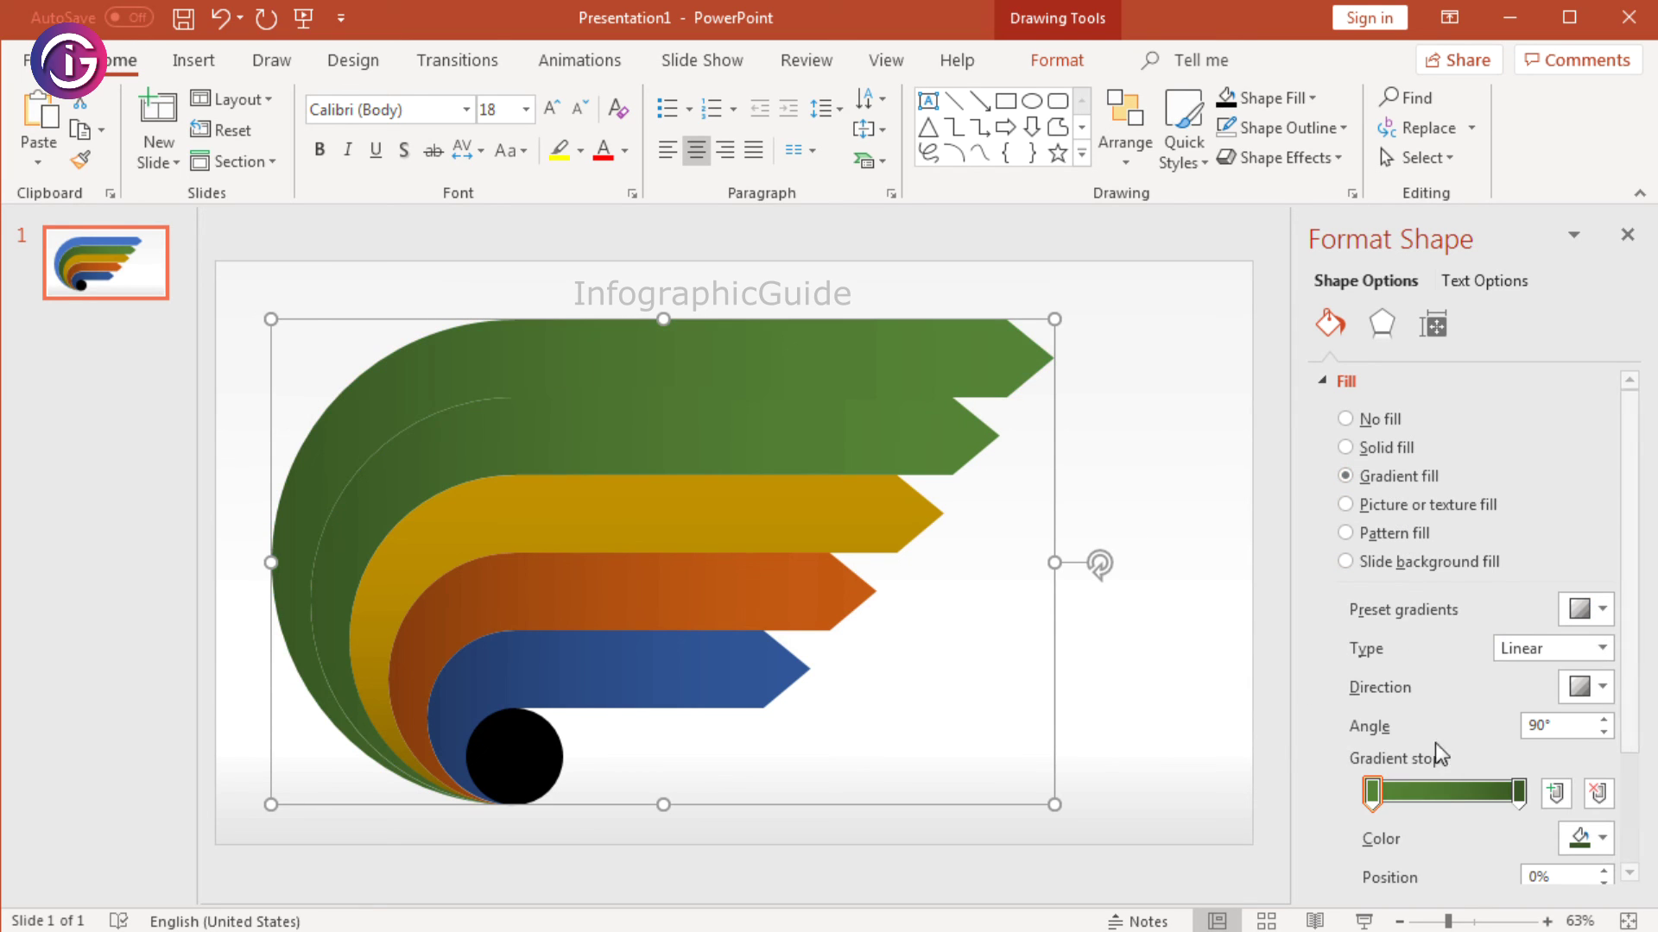
pyautogui.click(1603, 837)
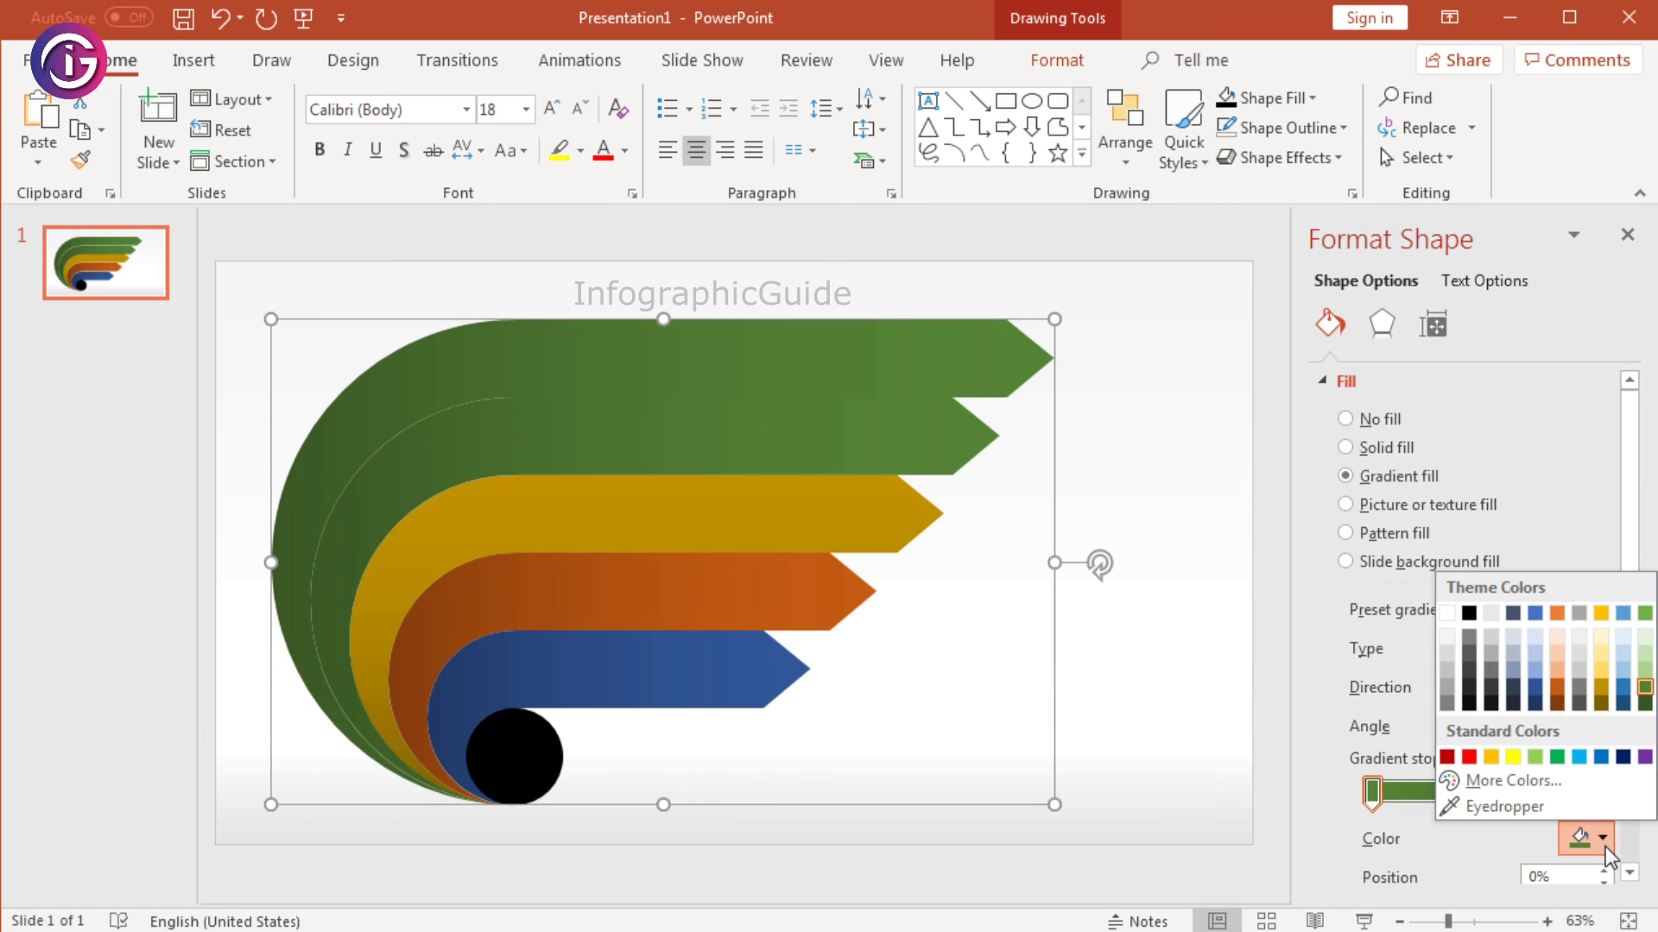
pyautogui.click(1492, 688)
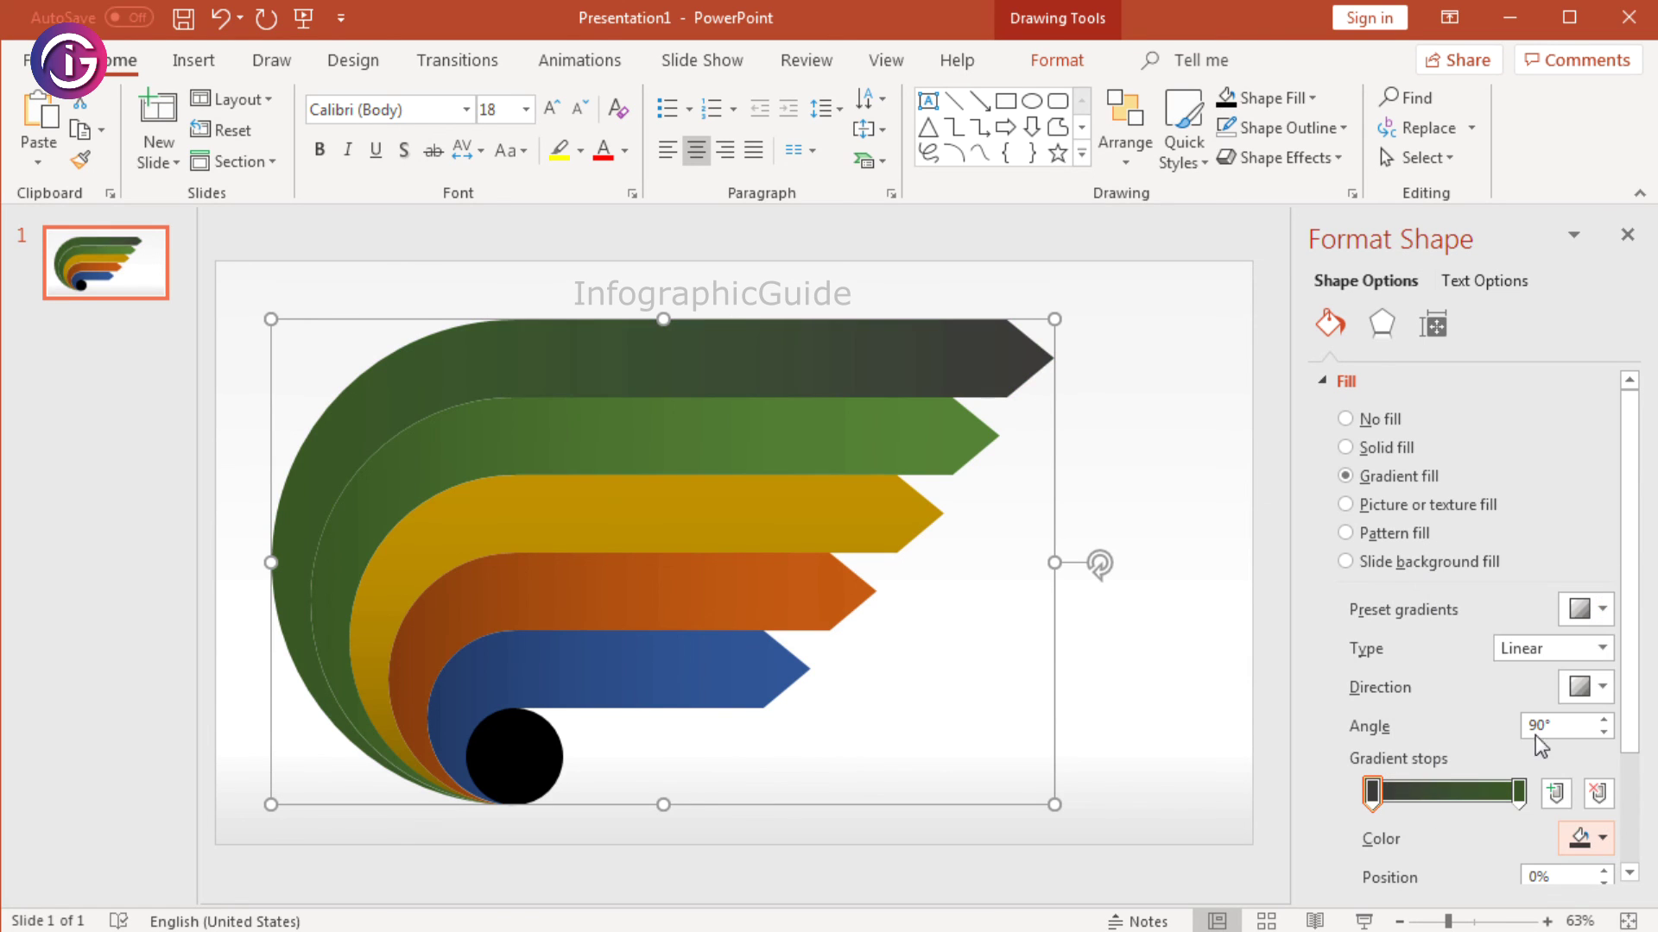
pyautogui.click(1518, 791)
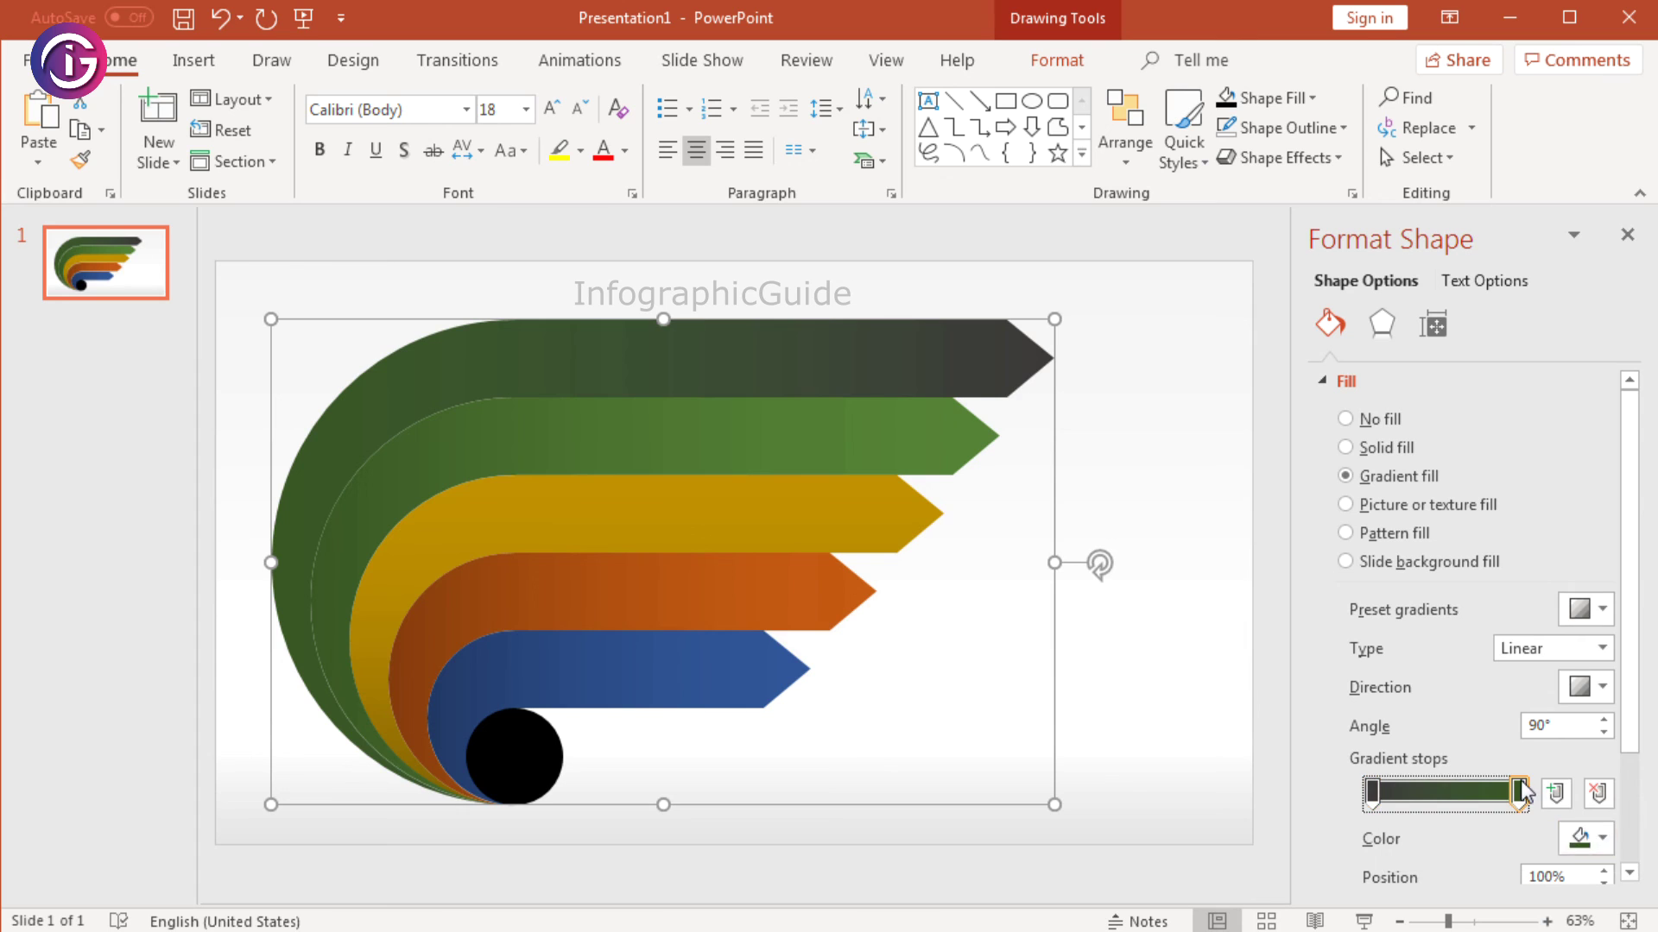
pyautogui.click(1600, 841)
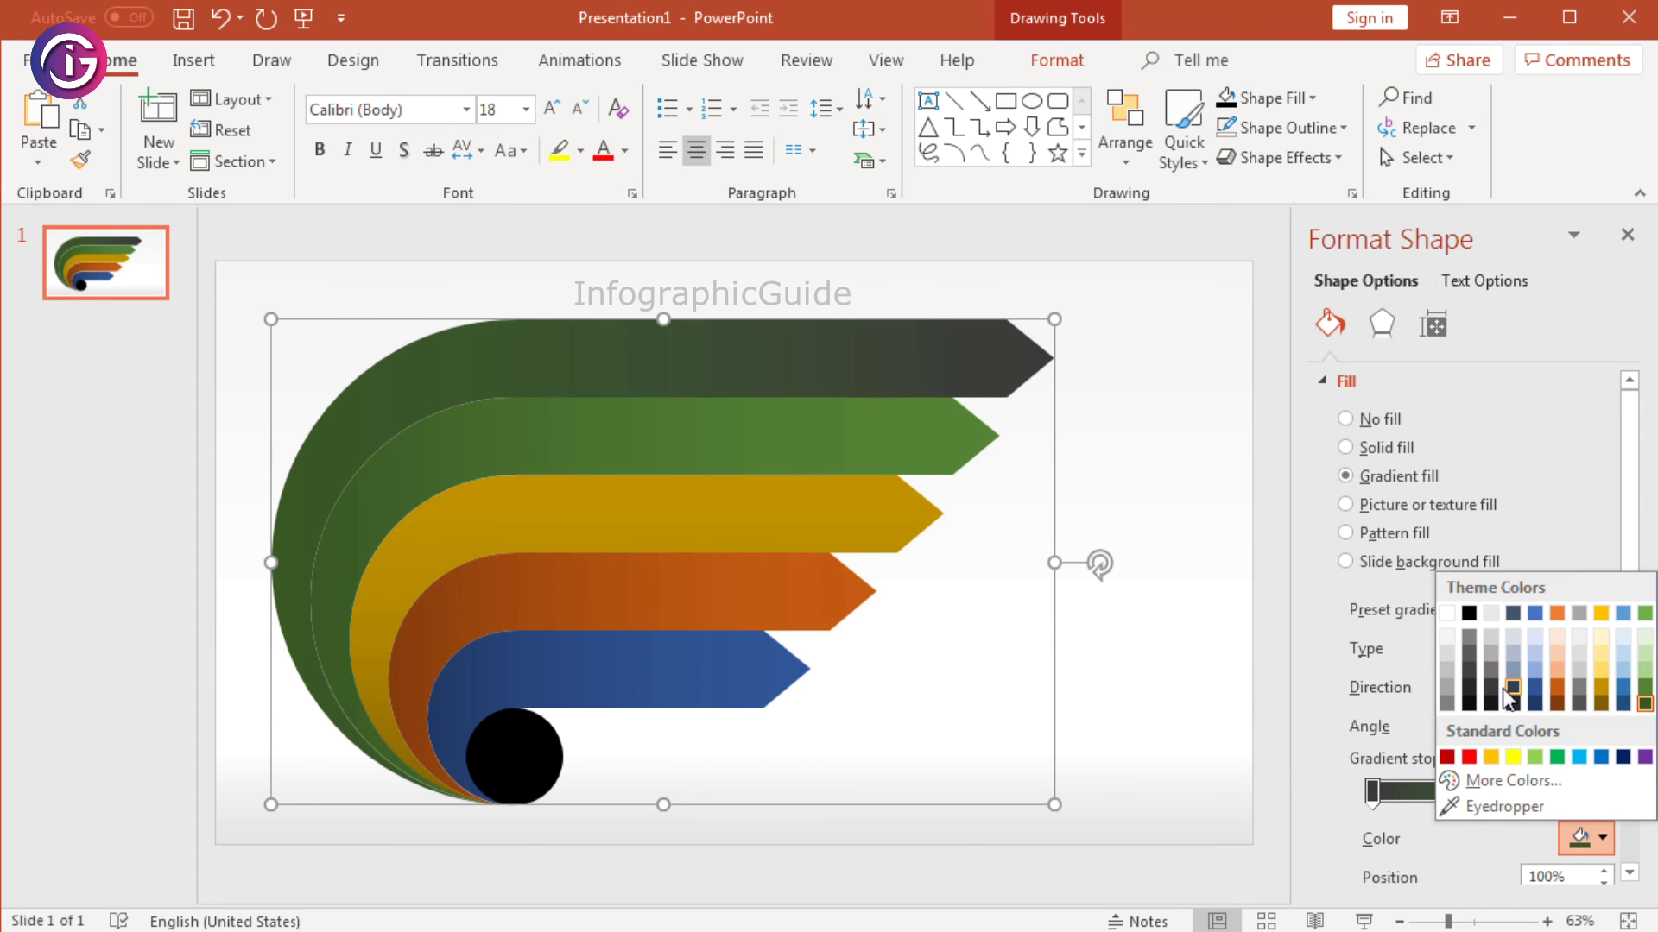
pyautogui.click(1499, 699)
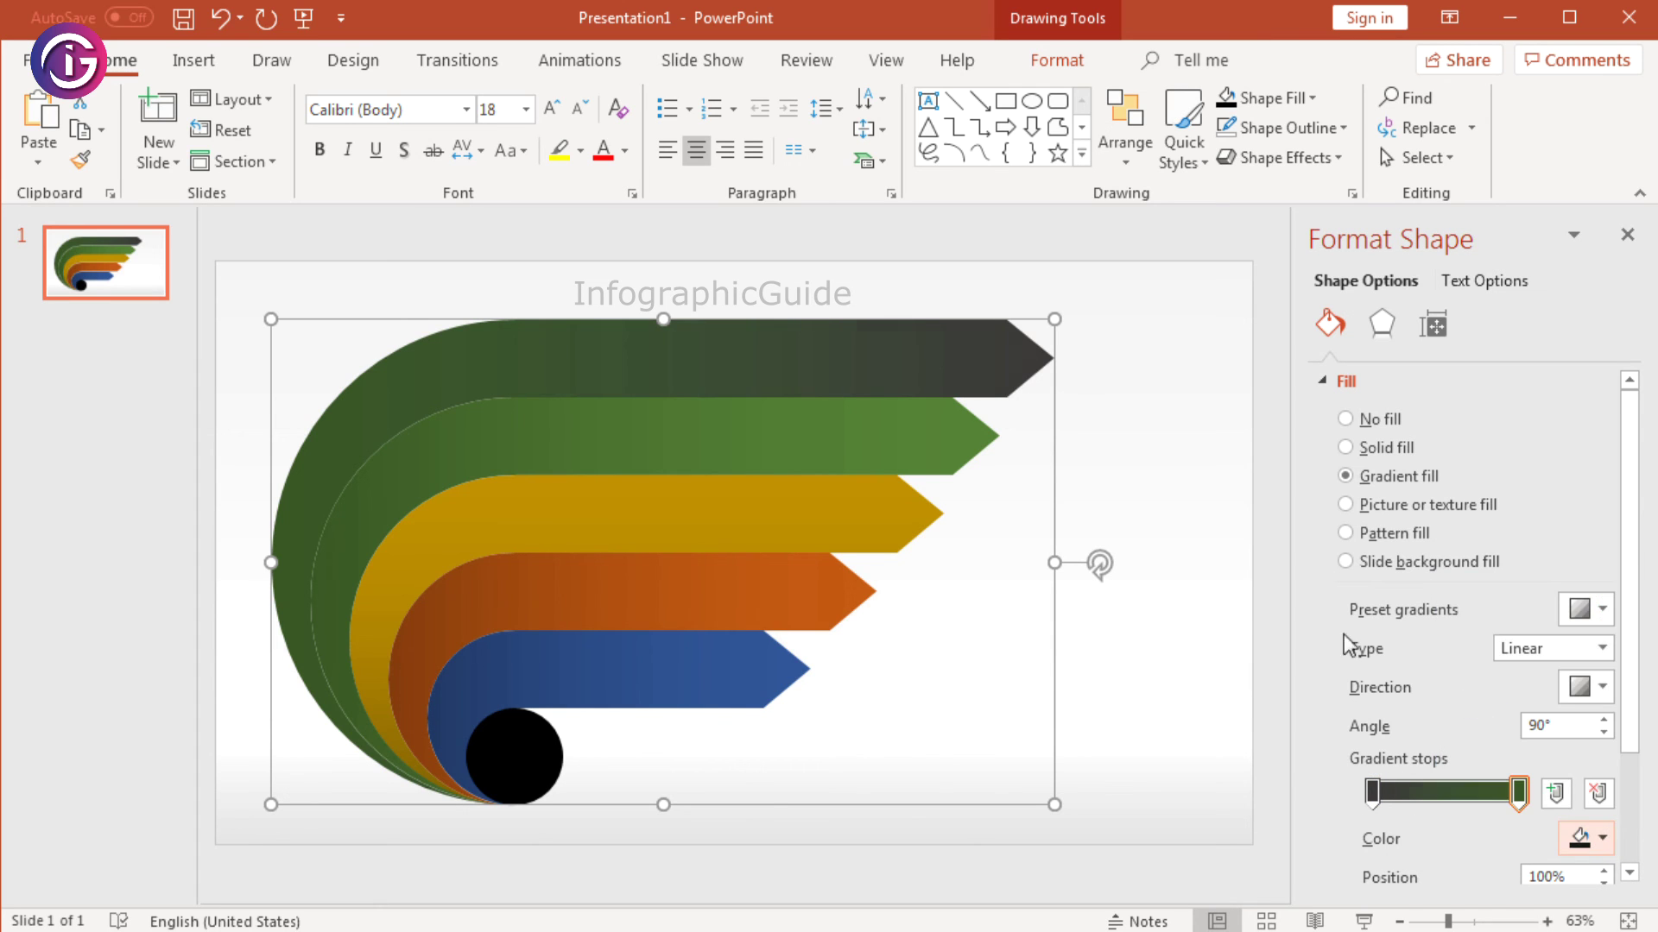
pyautogui.click(1185, 463)
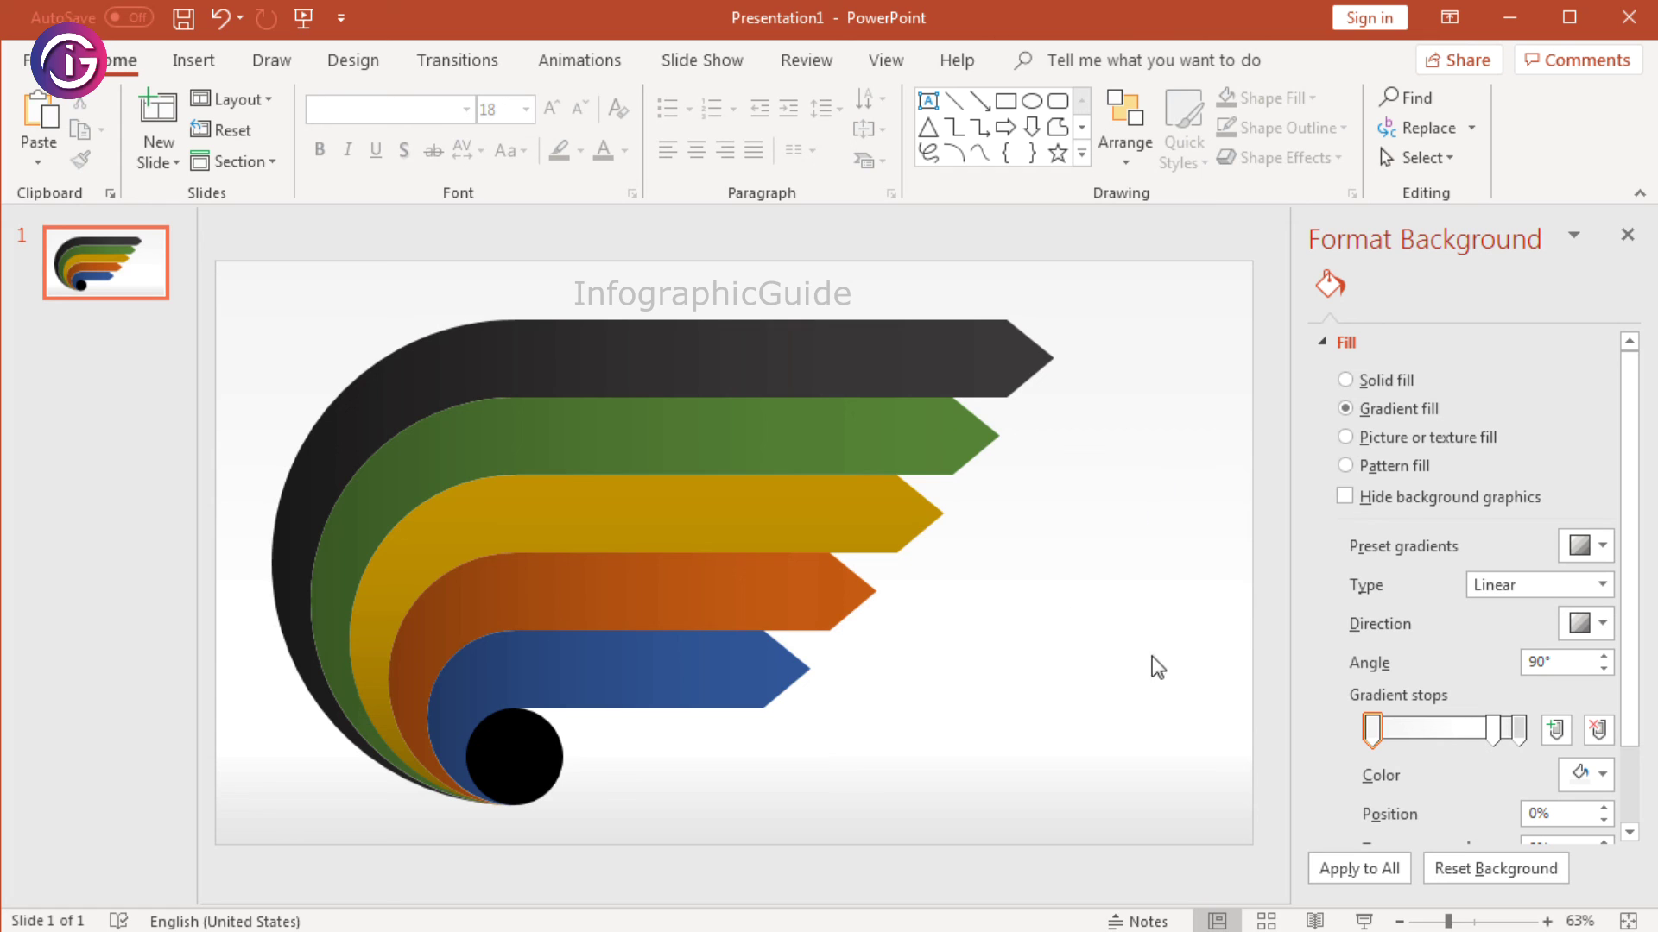
# Step: Recolour the top arrow's gradient stops to dark blue-grey and a near-black shade
pyautogui.click(924, 400)
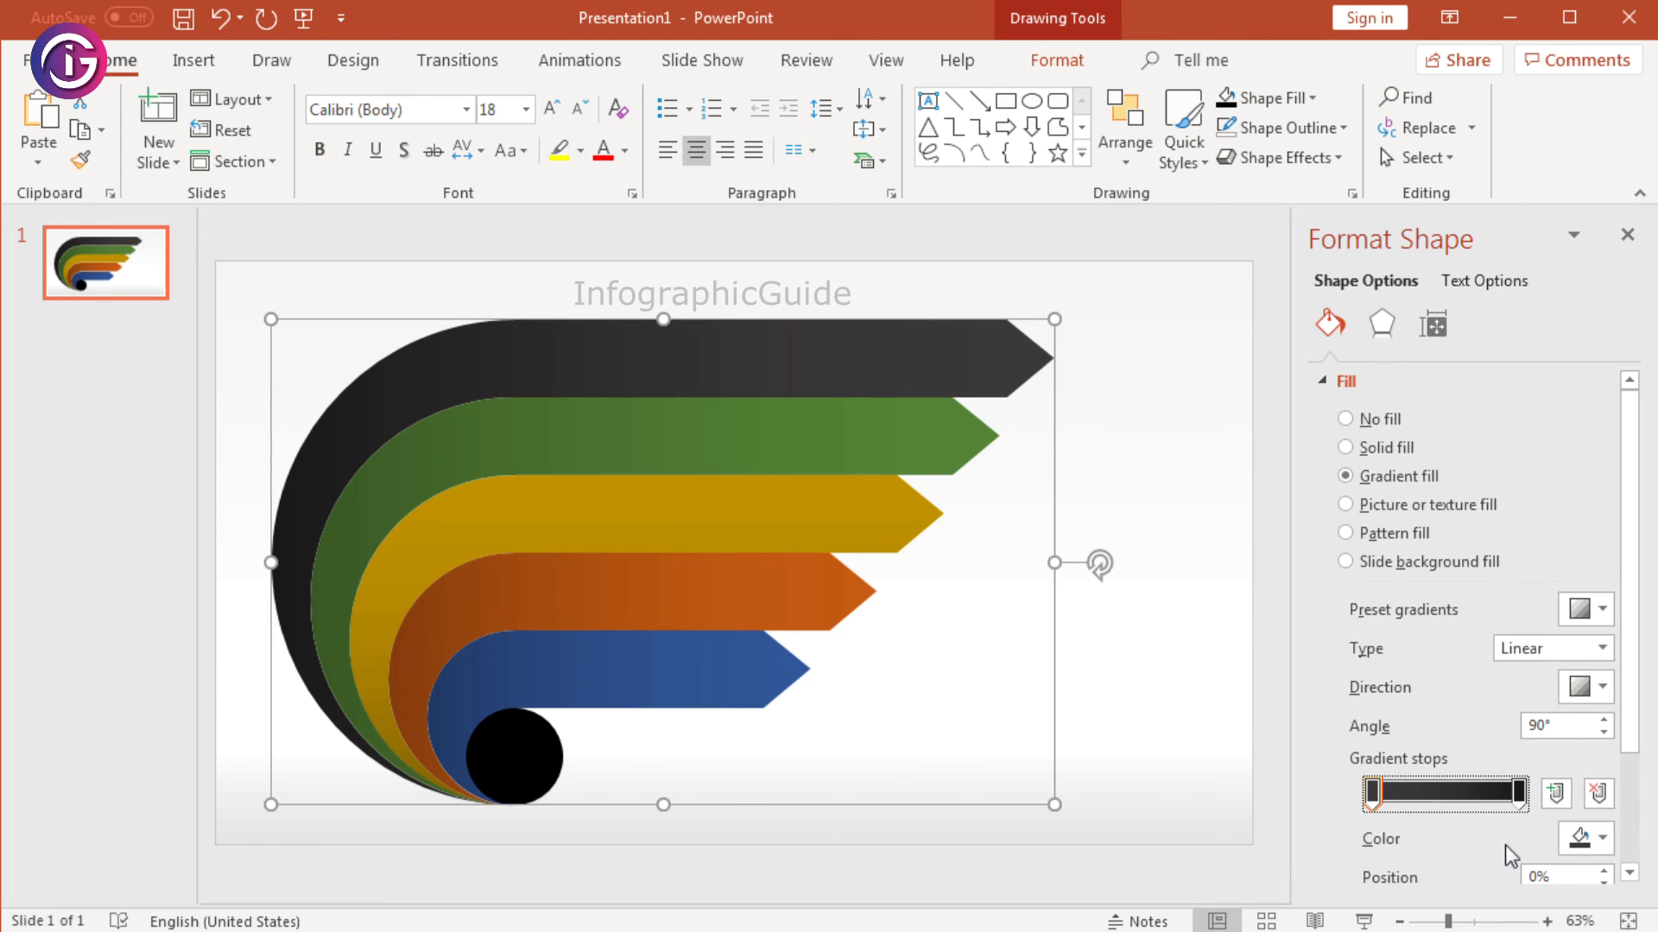
pyautogui.click(1611, 842)
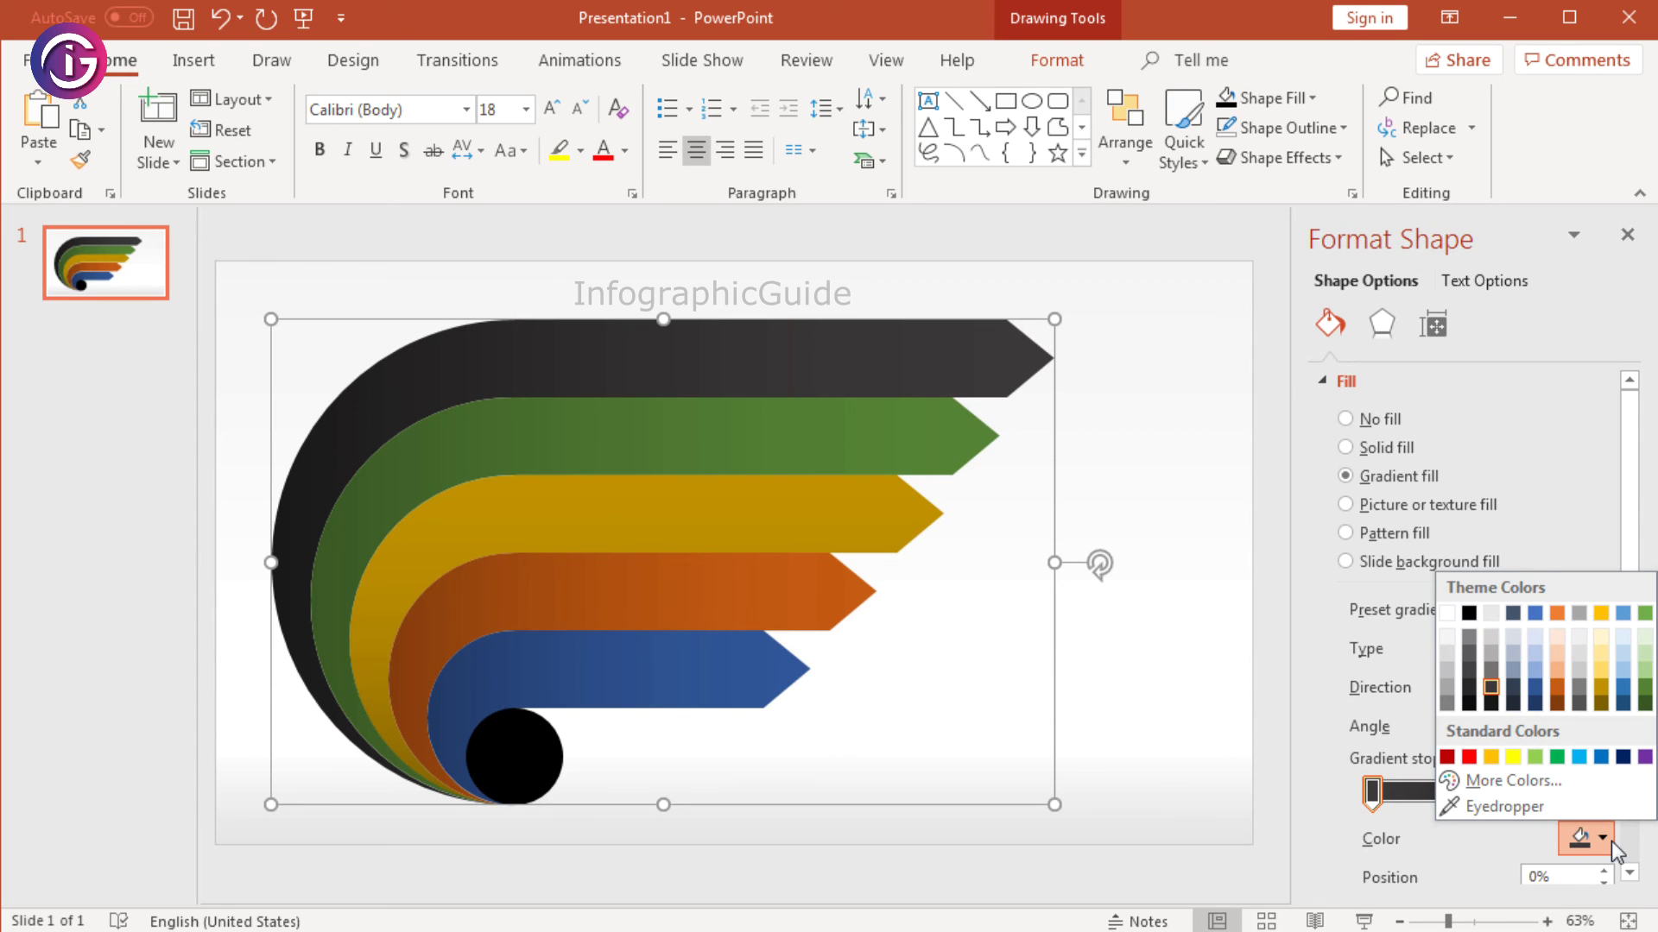
pyautogui.click(1511, 682)
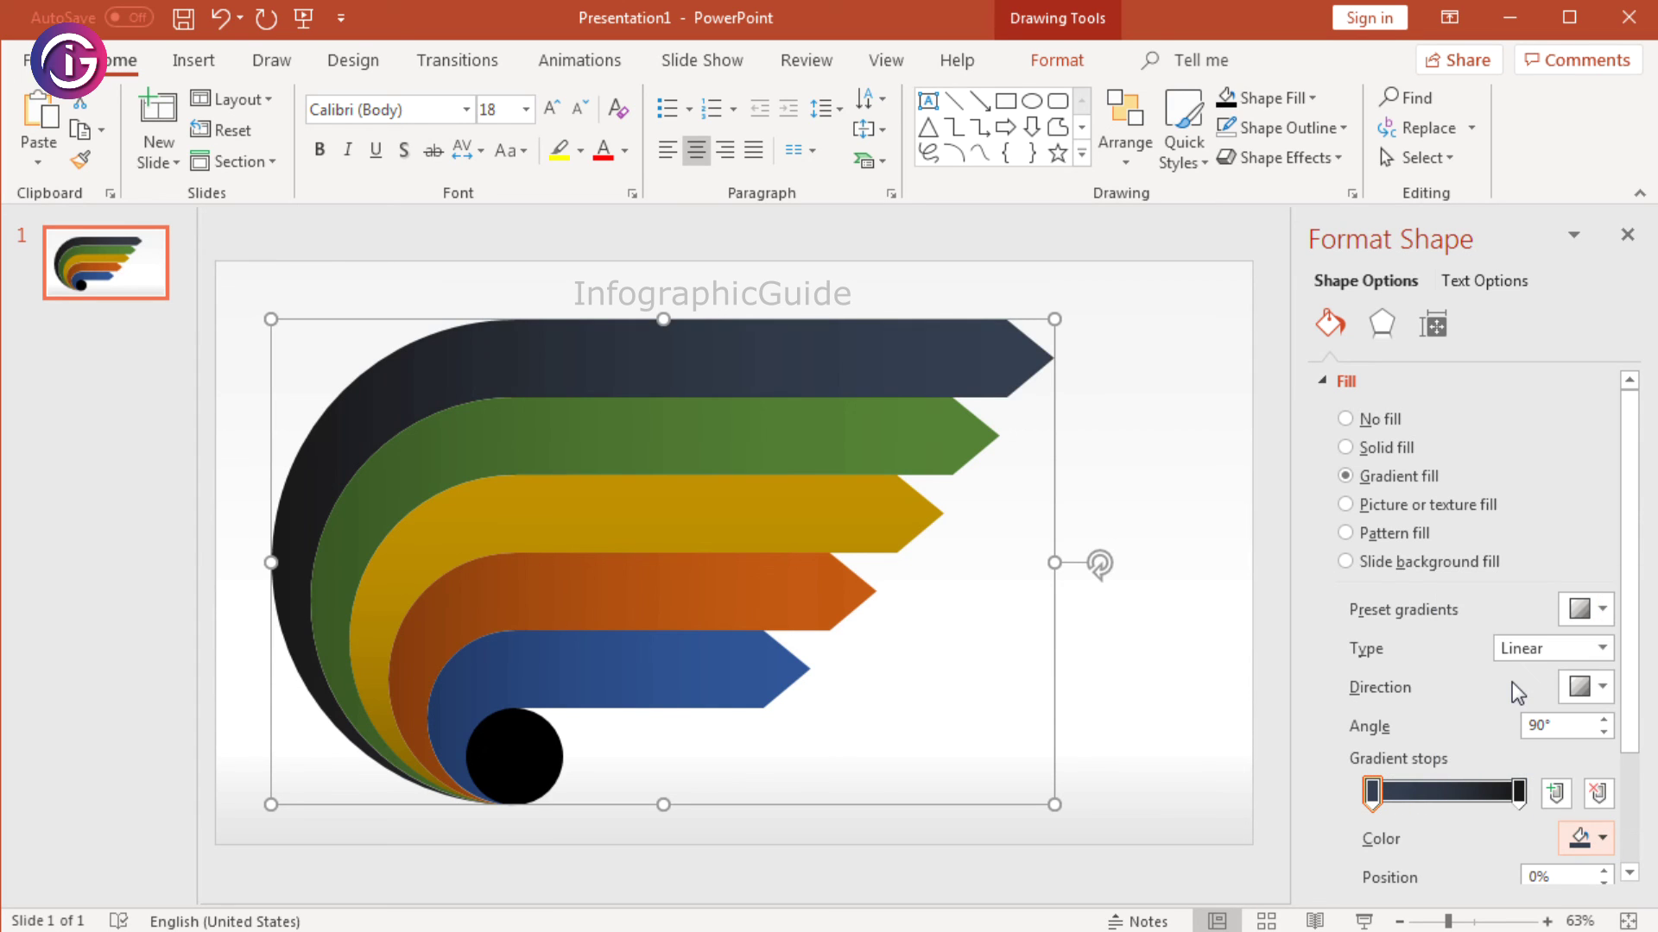
pyautogui.click(1519, 790)
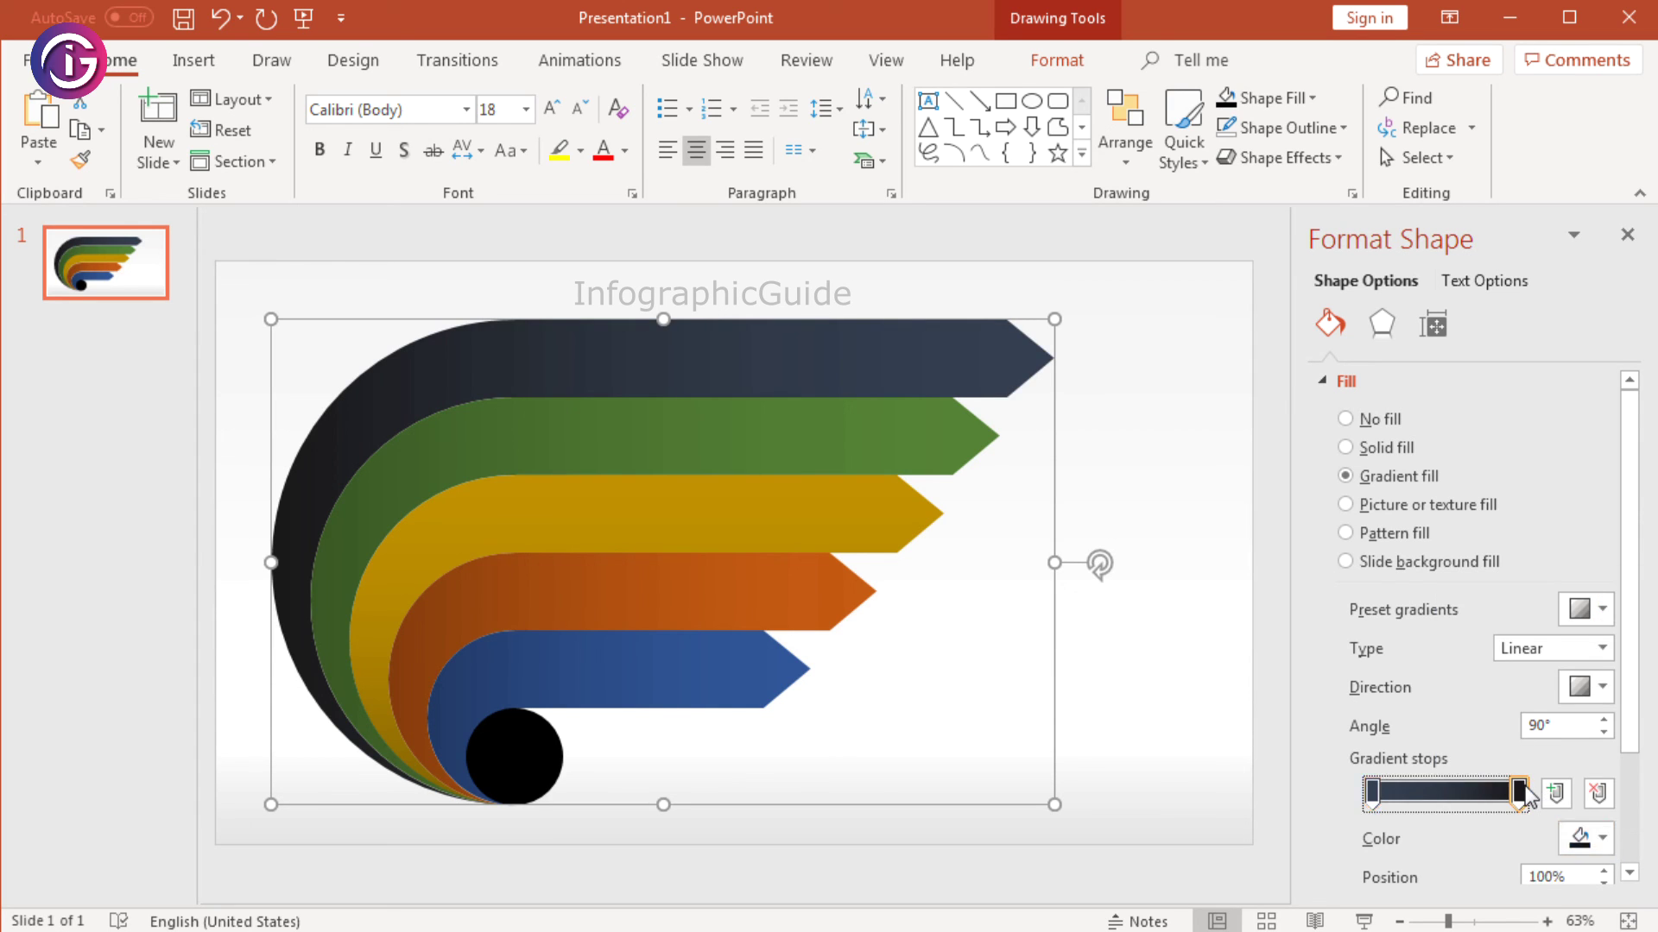
pyautogui.click(1602, 836)
pyautogui.click(1516, 705)
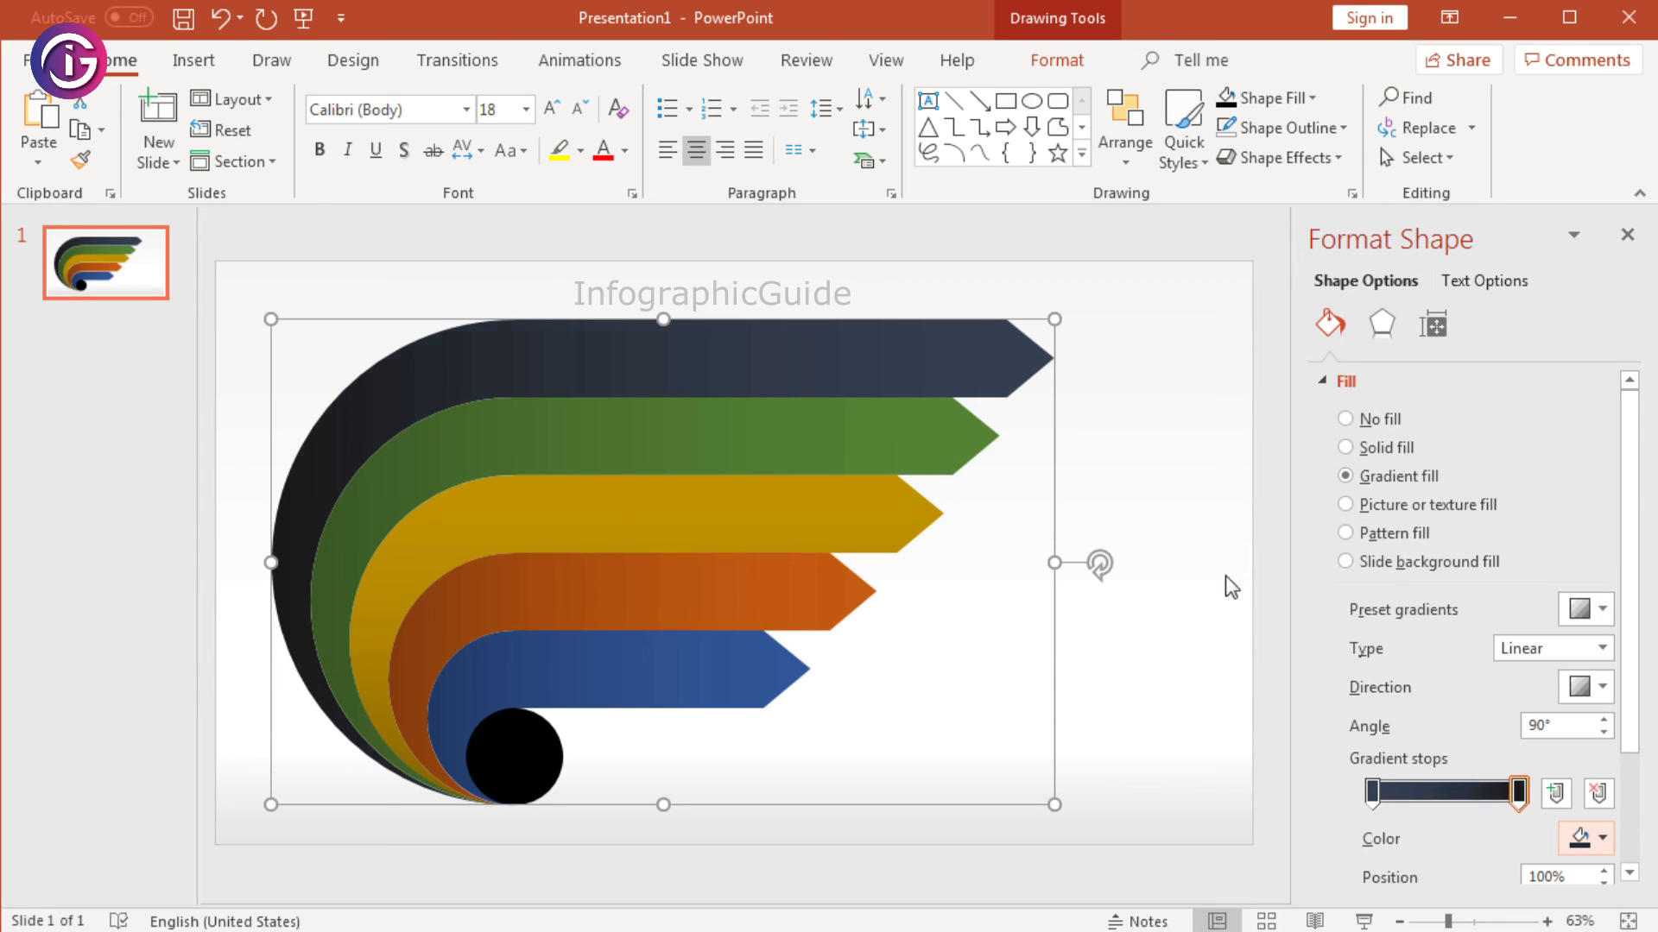
pyautogui.click(1122, 416)
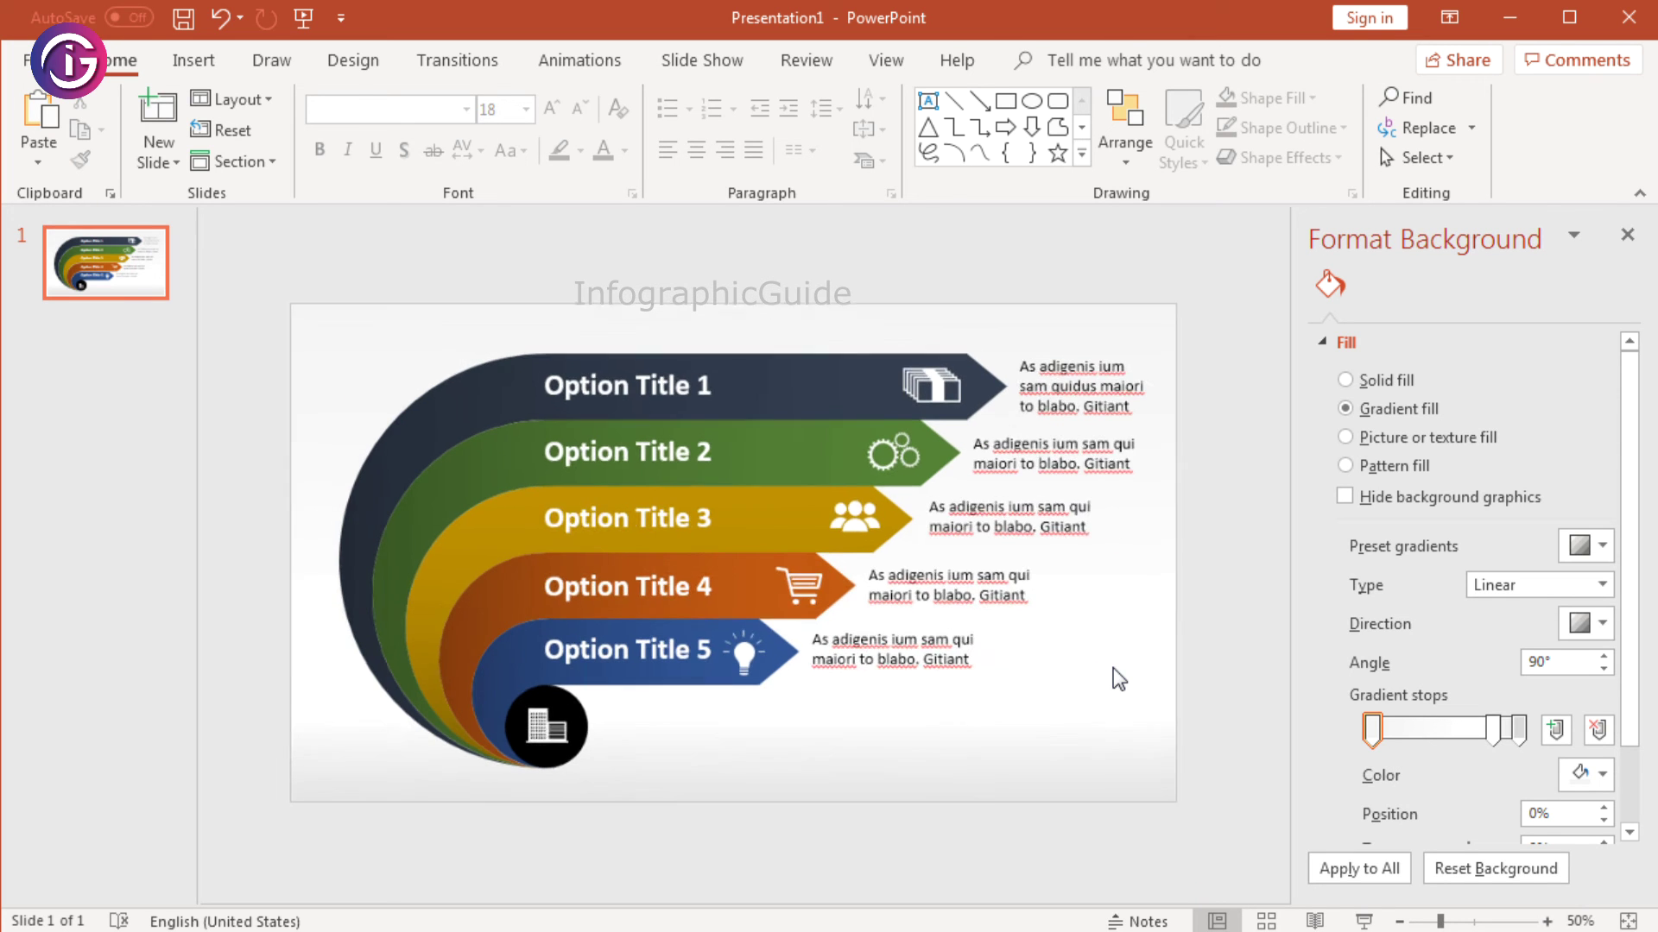
# Step: Marquee-select all the infographic shapes and nudge them slightly to the left
pyautogui.moveTo(300, 298); pyautogui.dragTo(1216, 825)
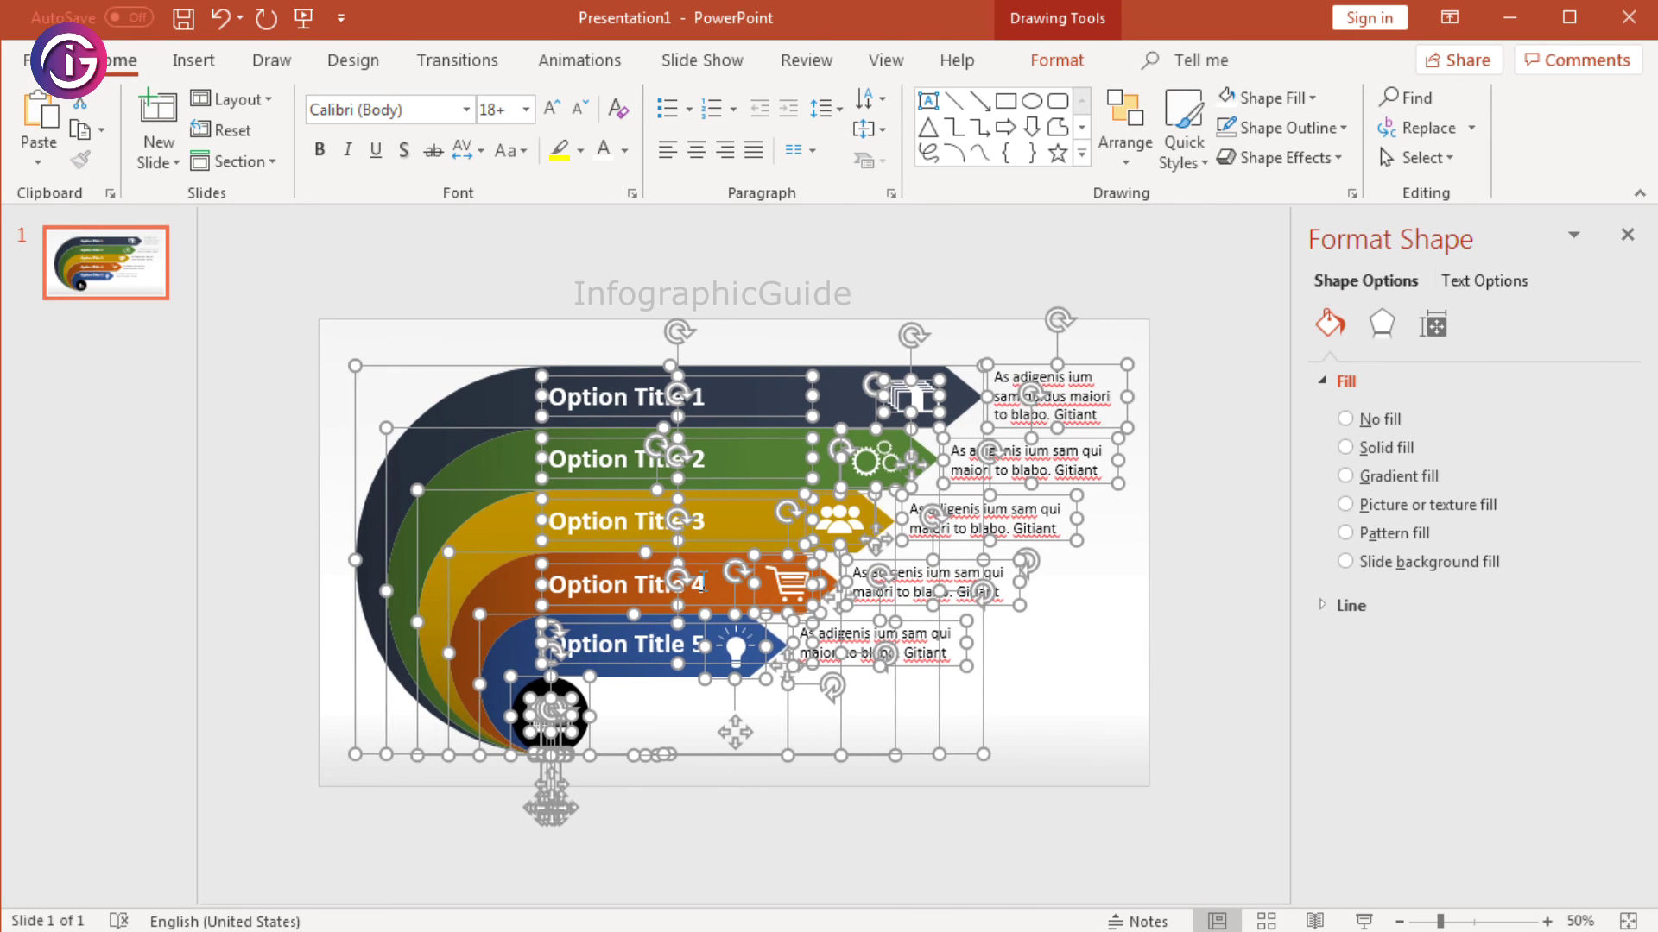
pyautogui.moveTo(959, 569); pyautogui.dragTo(949, 570)
pyautogui.click(1147, 698)
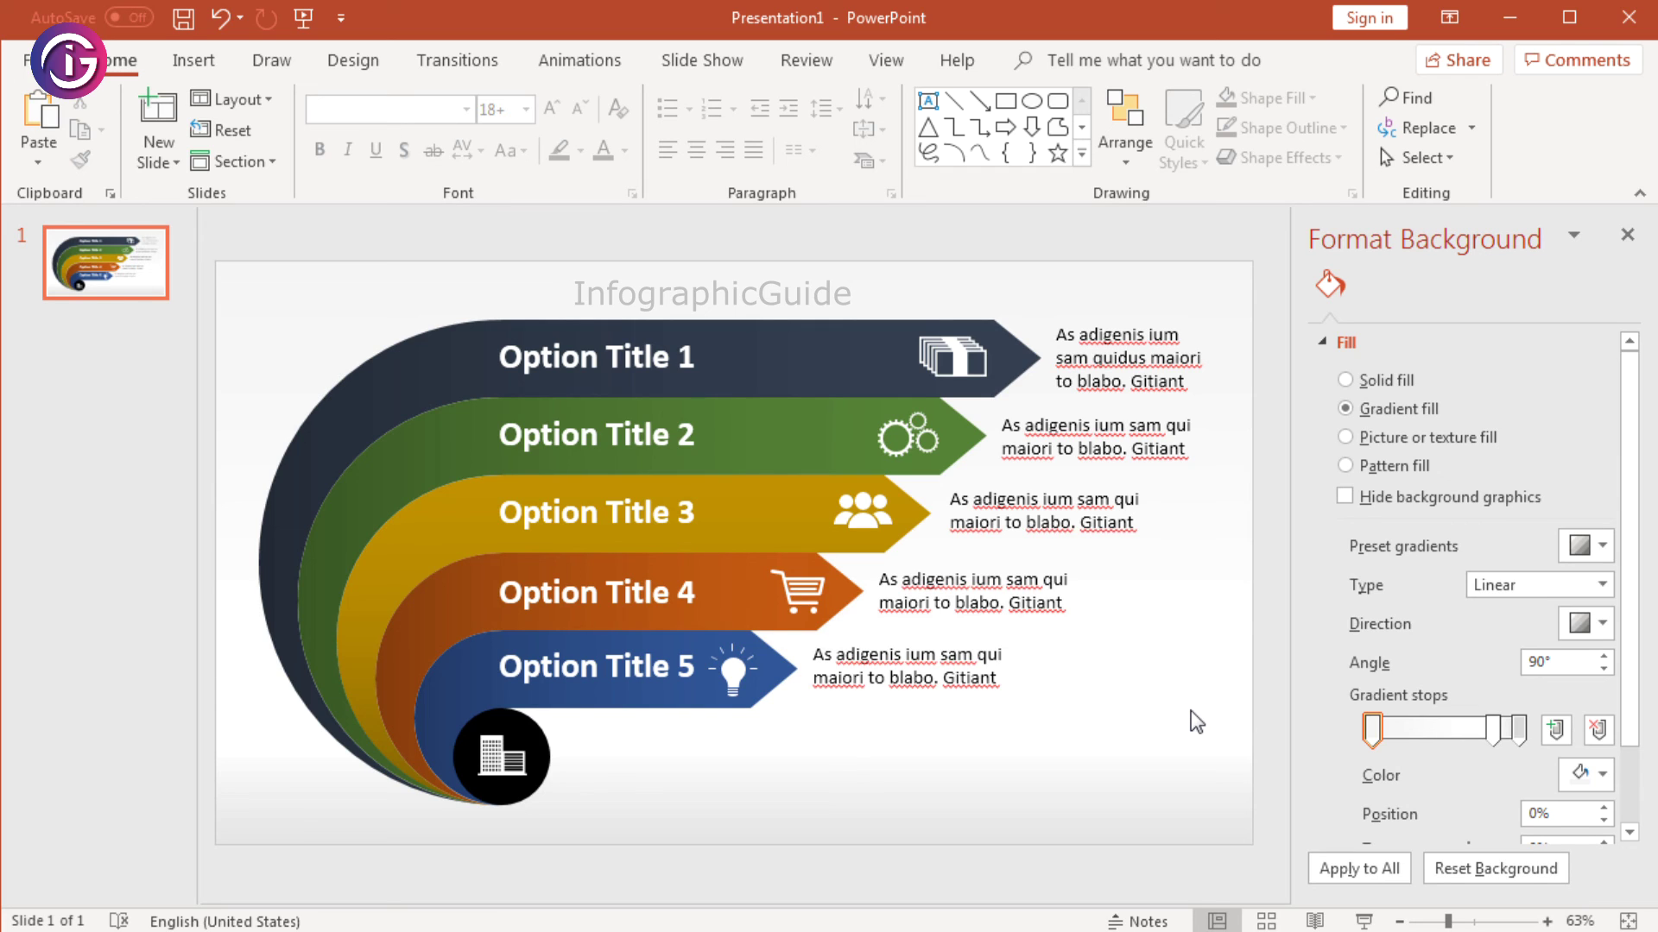
# Step: Select the yellow tier-three and green tier-two arcs to inspect their fills
pyautogui.click(439, 571)
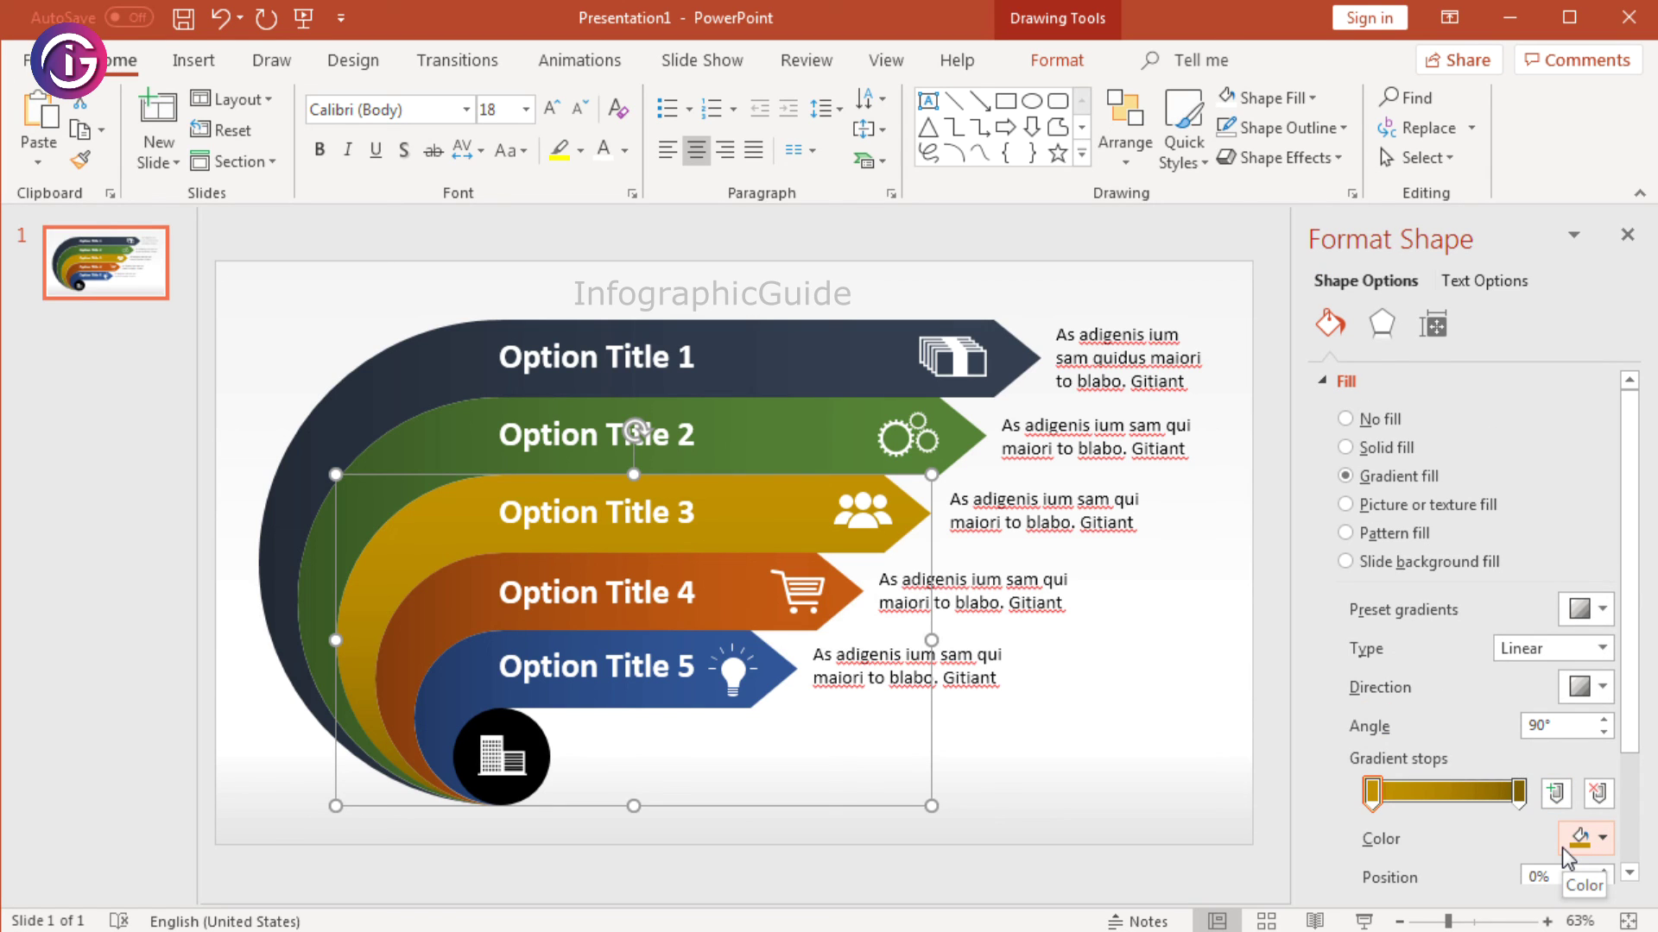
pyautogui.click(465, 455)
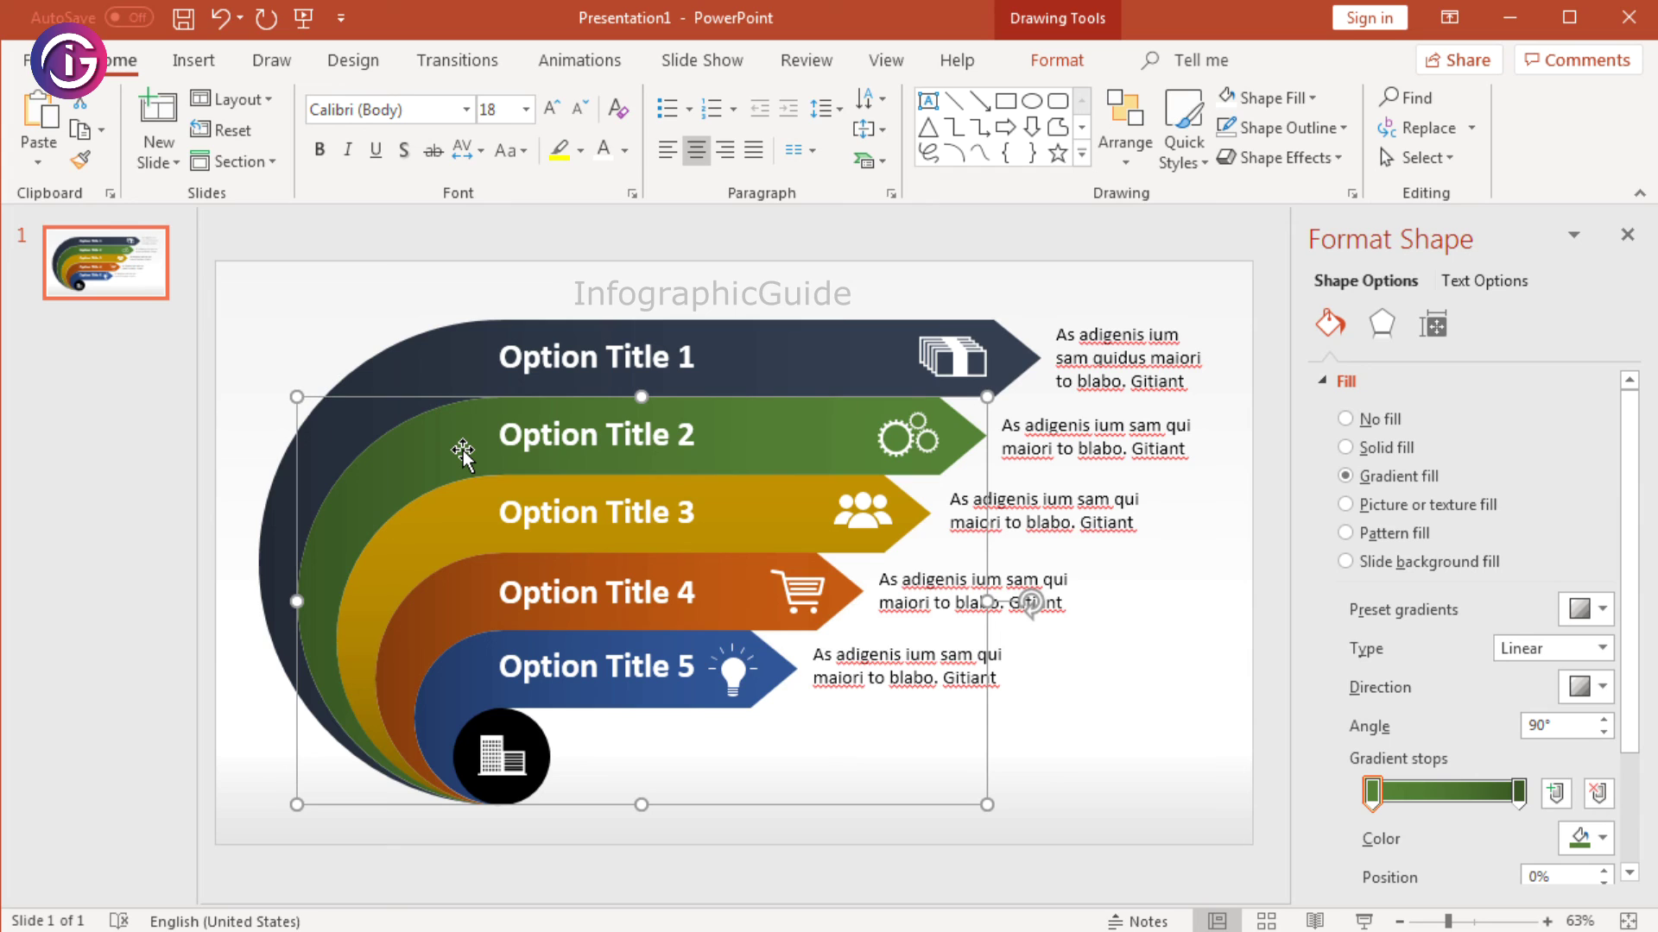
pyautogui.click(428, 544)
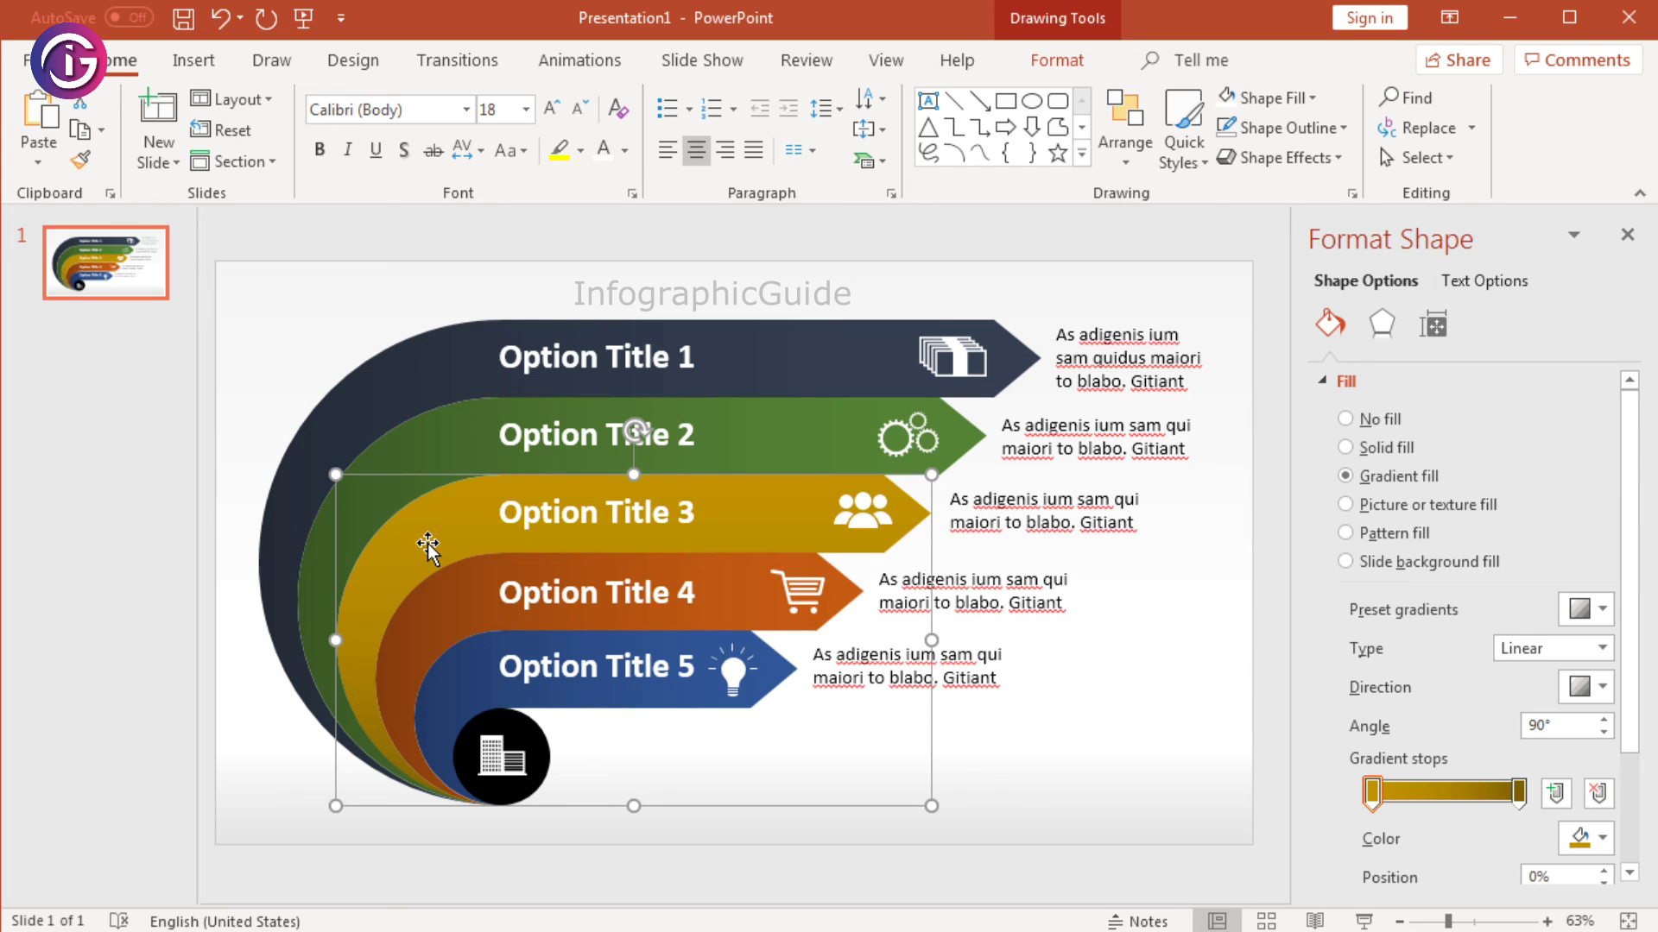